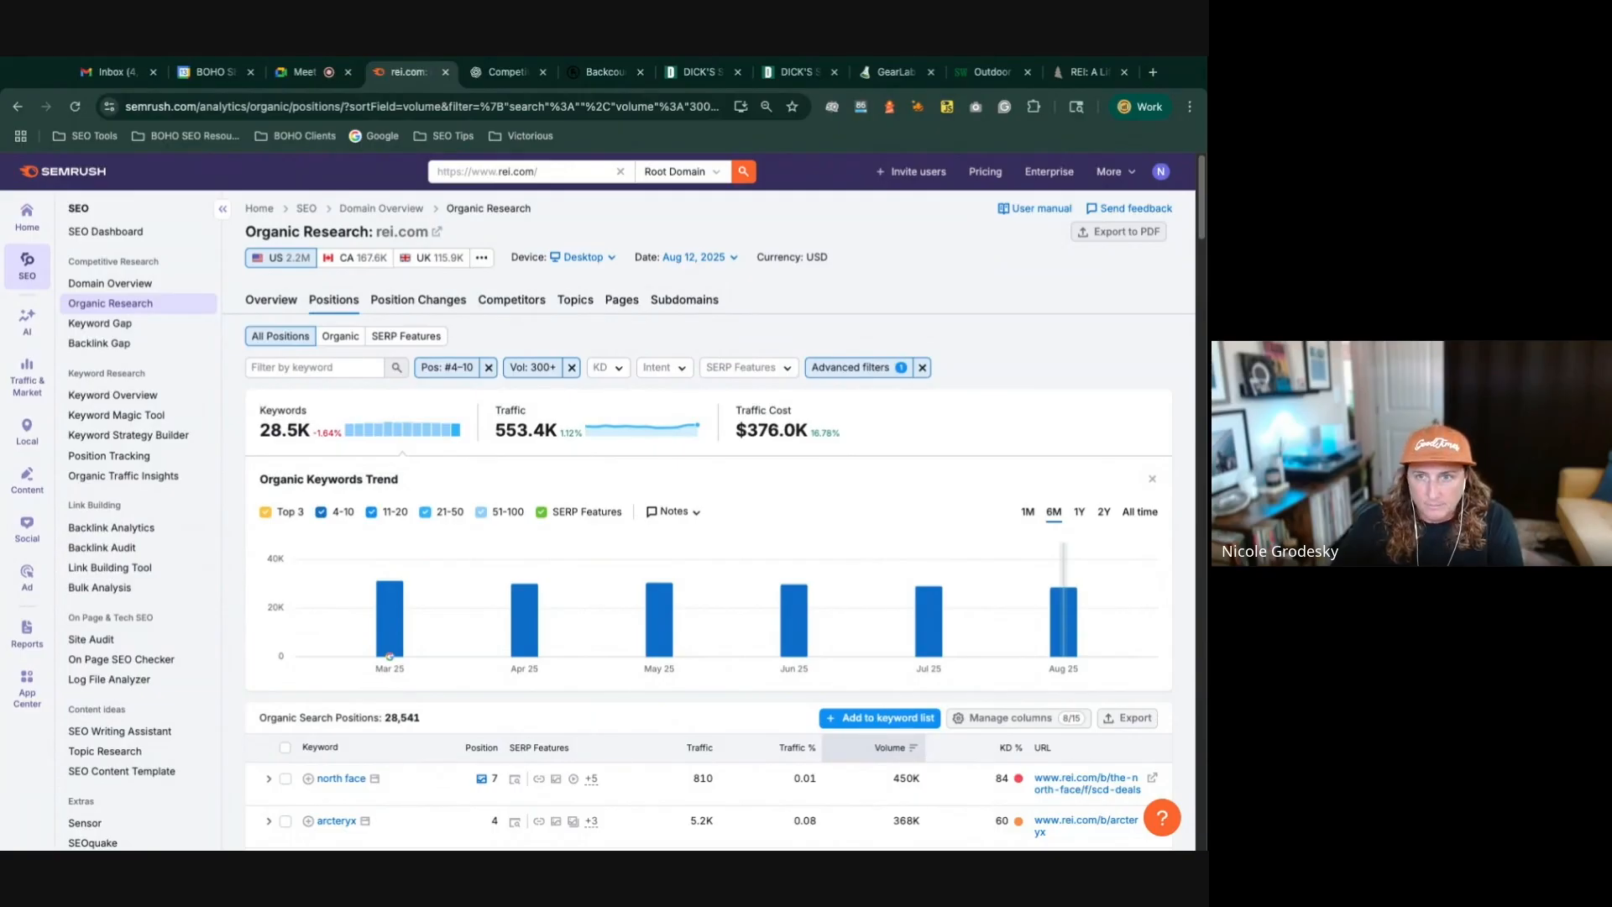
{"action": "left_click", "coordinate": [555, 174]}
{"action": "triple_click", "coordinate": [555, 174]}
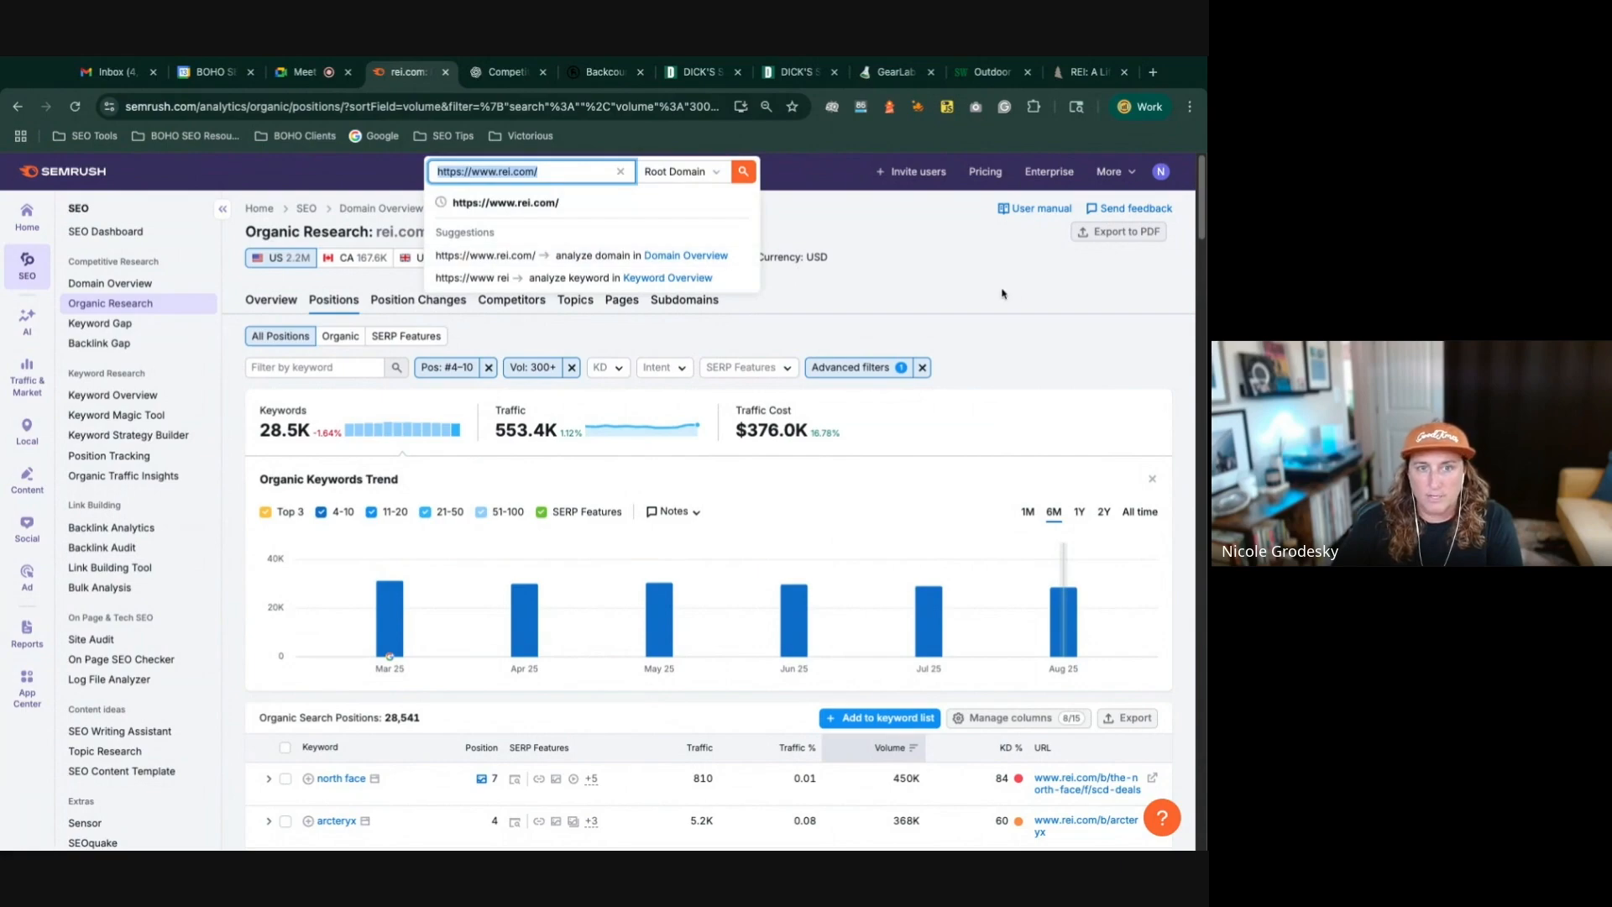
{"action": "left_click", "coordinate": [927, 288]}
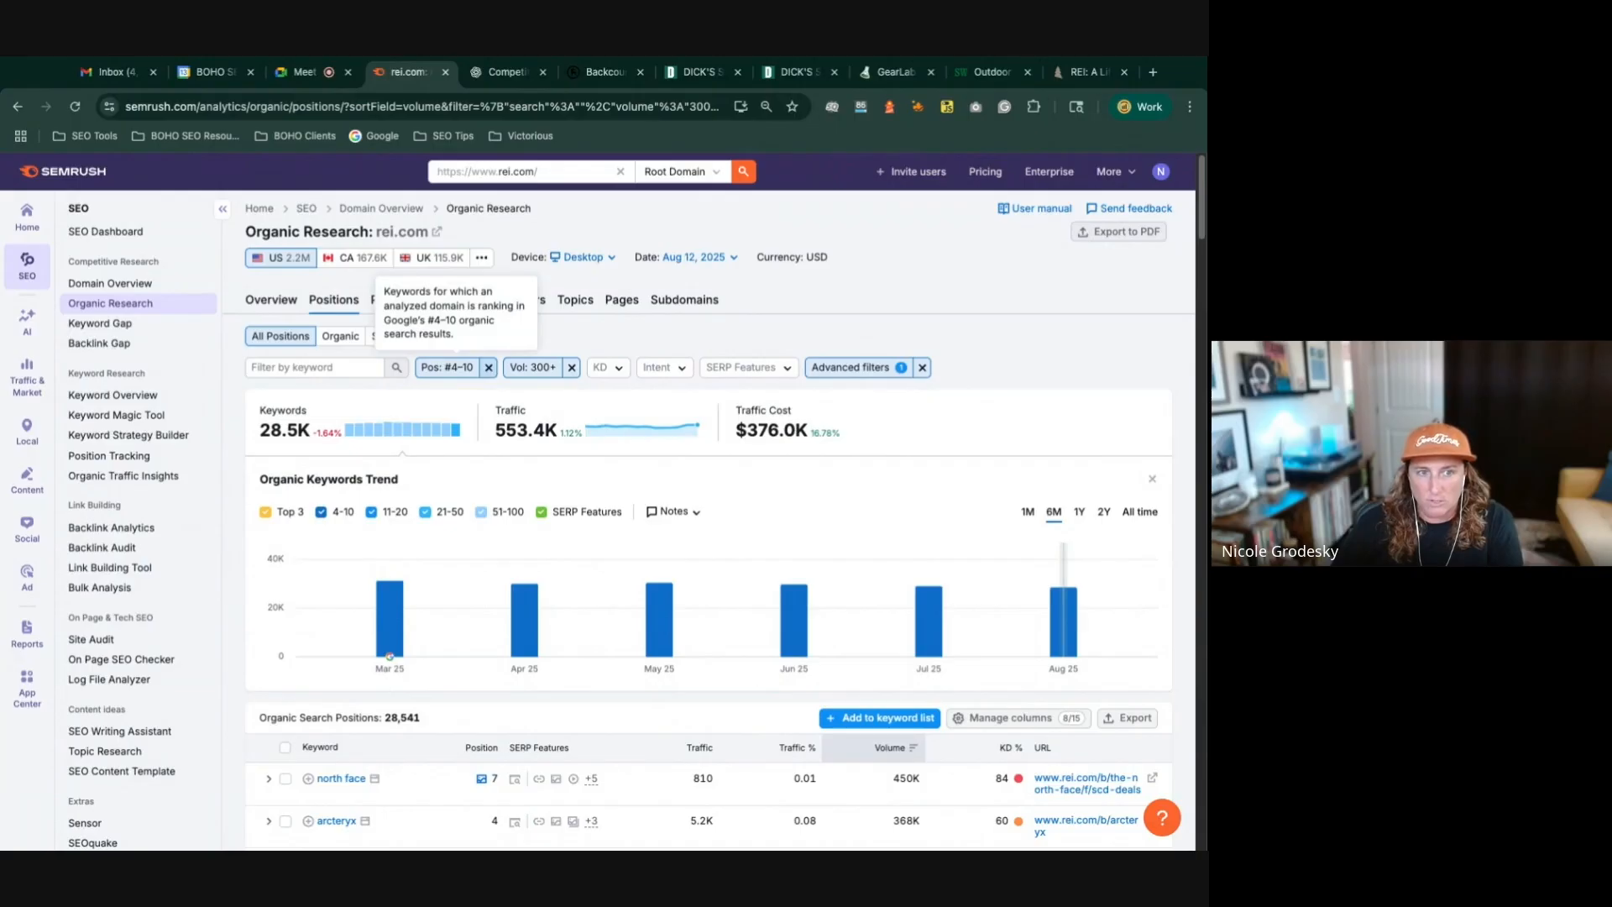
Step: Check the export options for the rei.com keyword positions with the current filters applied
{"action": "left_click", "coordinate": [1125, 719]}
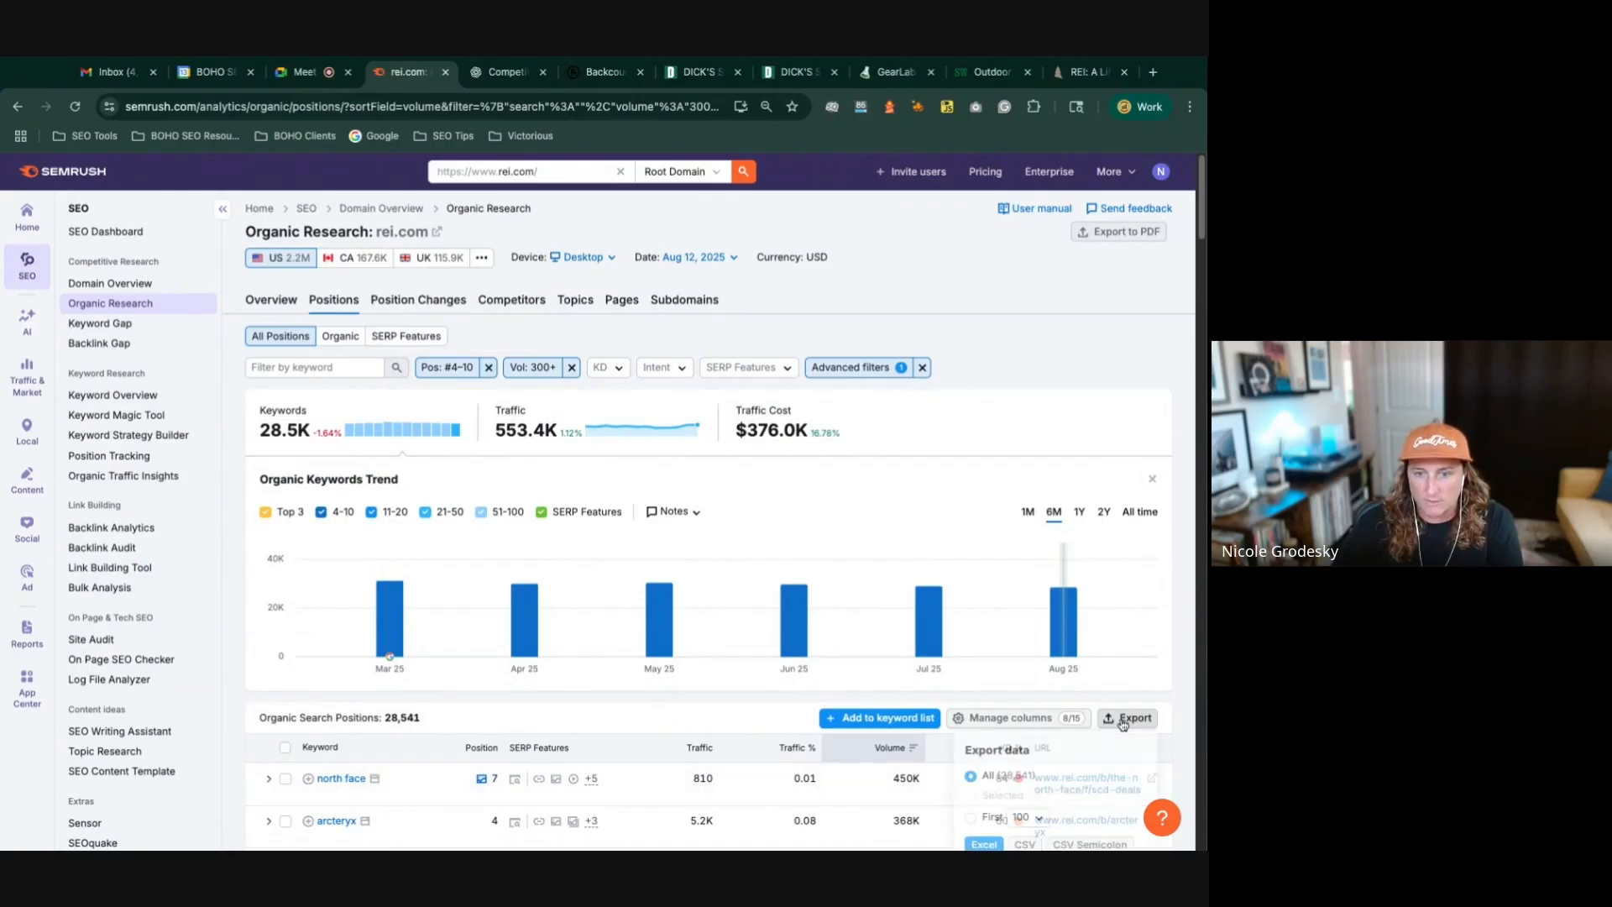
{"action": "scroll", "coordinate": [1119, 721], "scroll_direction": "down", "scroll_amount": 1}
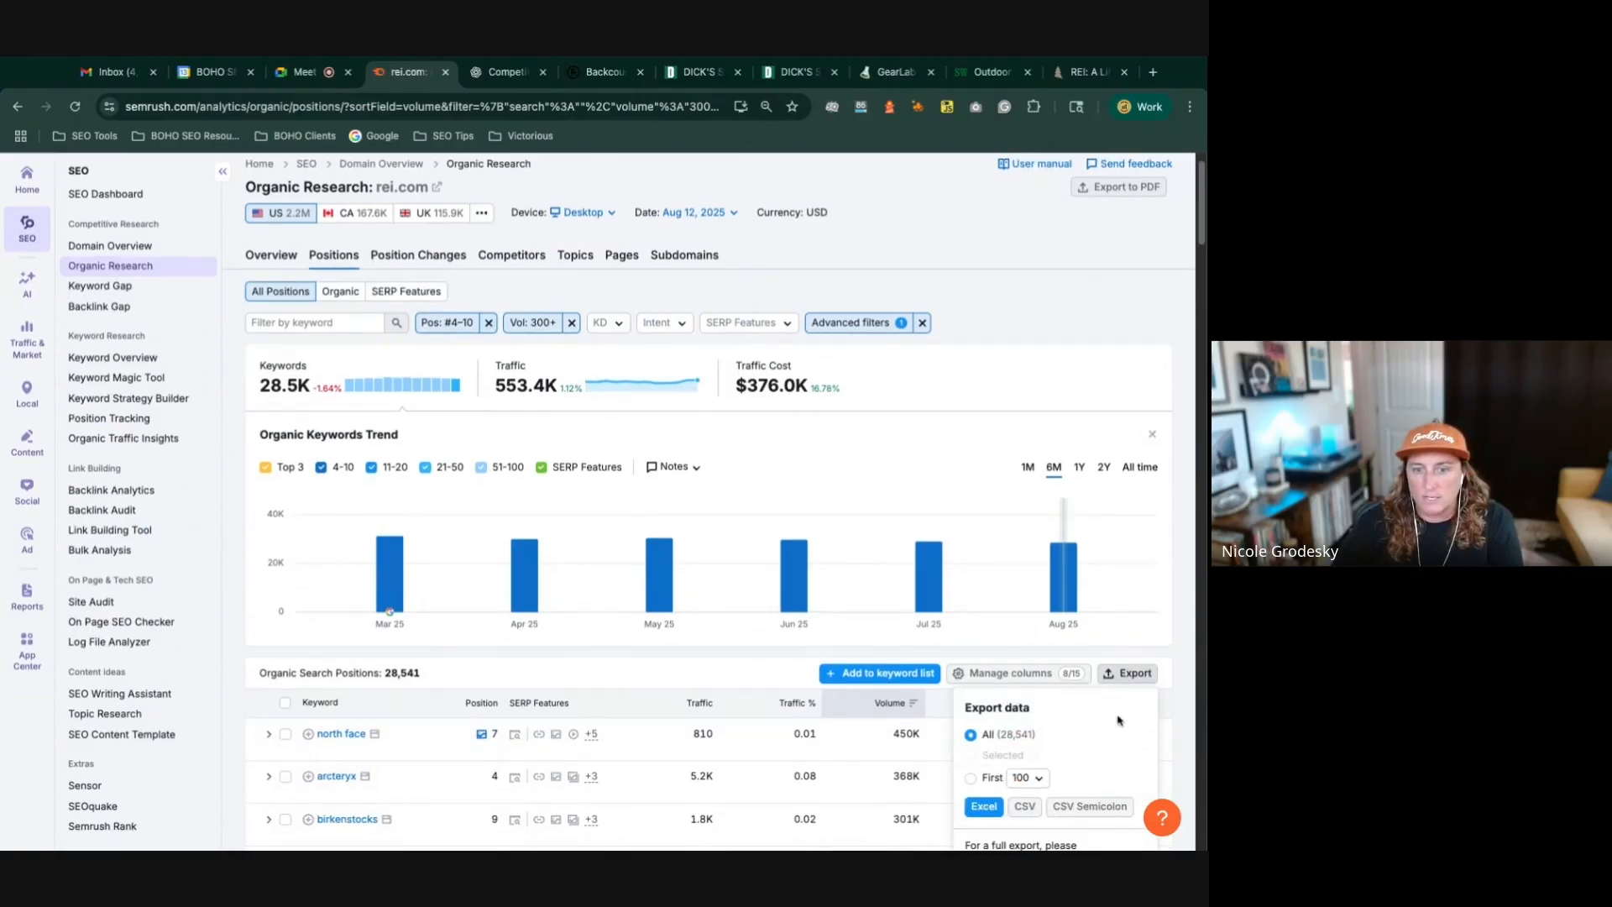
{"action": "scroll", "coordinate": [1118, 720], "scroll_direction": "down", "scroll_amount": 1}
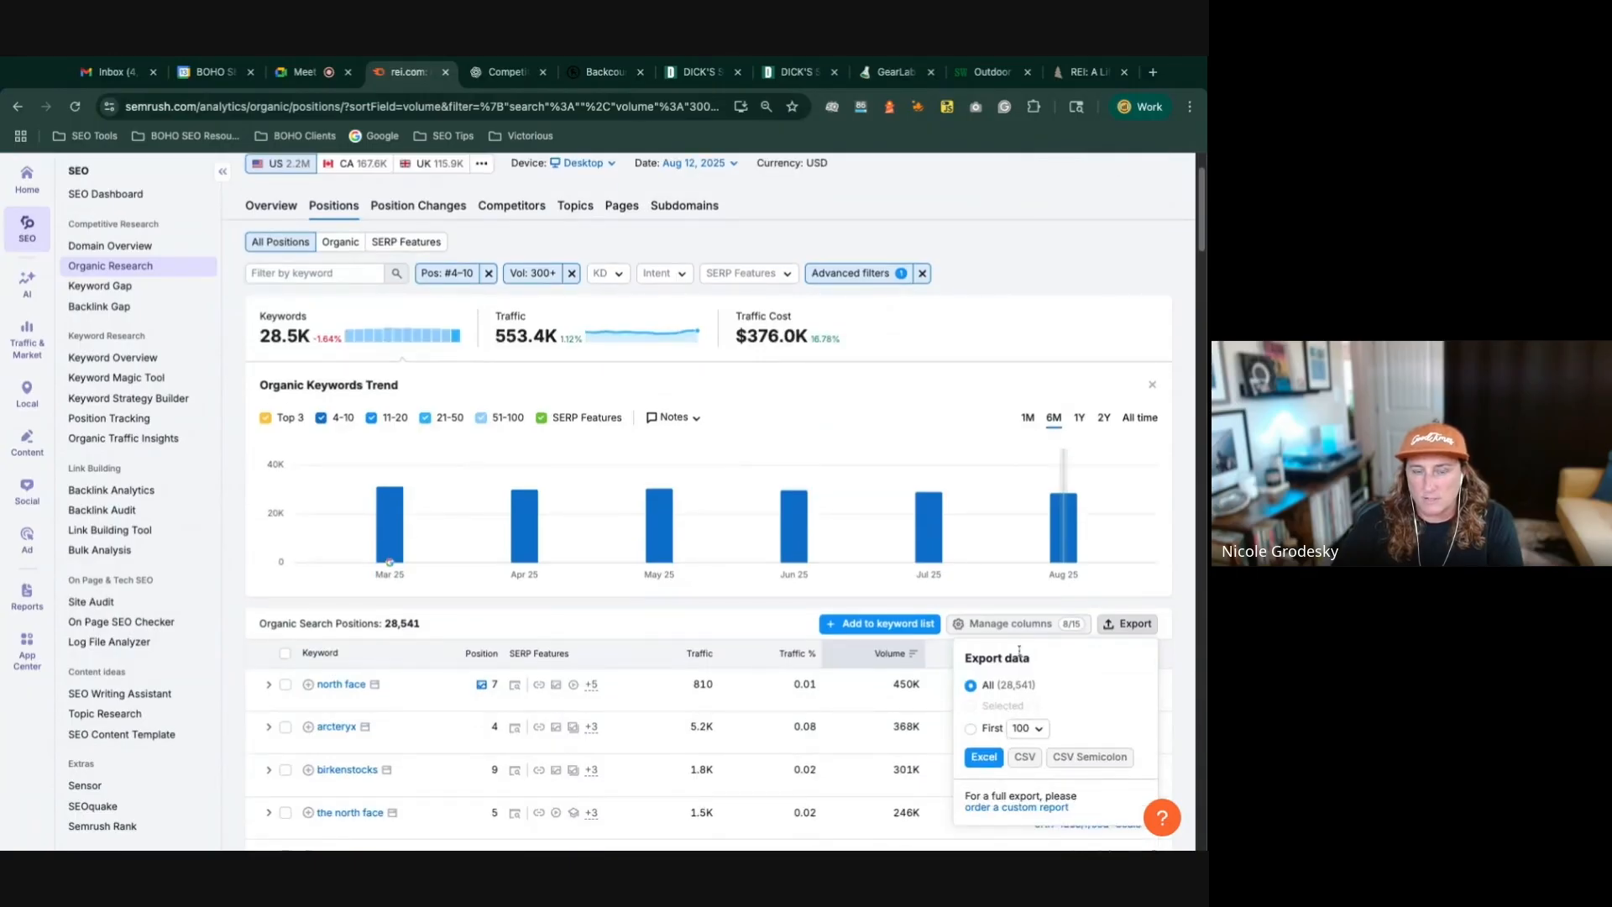
{"action": "scroll", "coordinate": [848, 493], "scroll_direction": "up", "scroll_amount": 2}
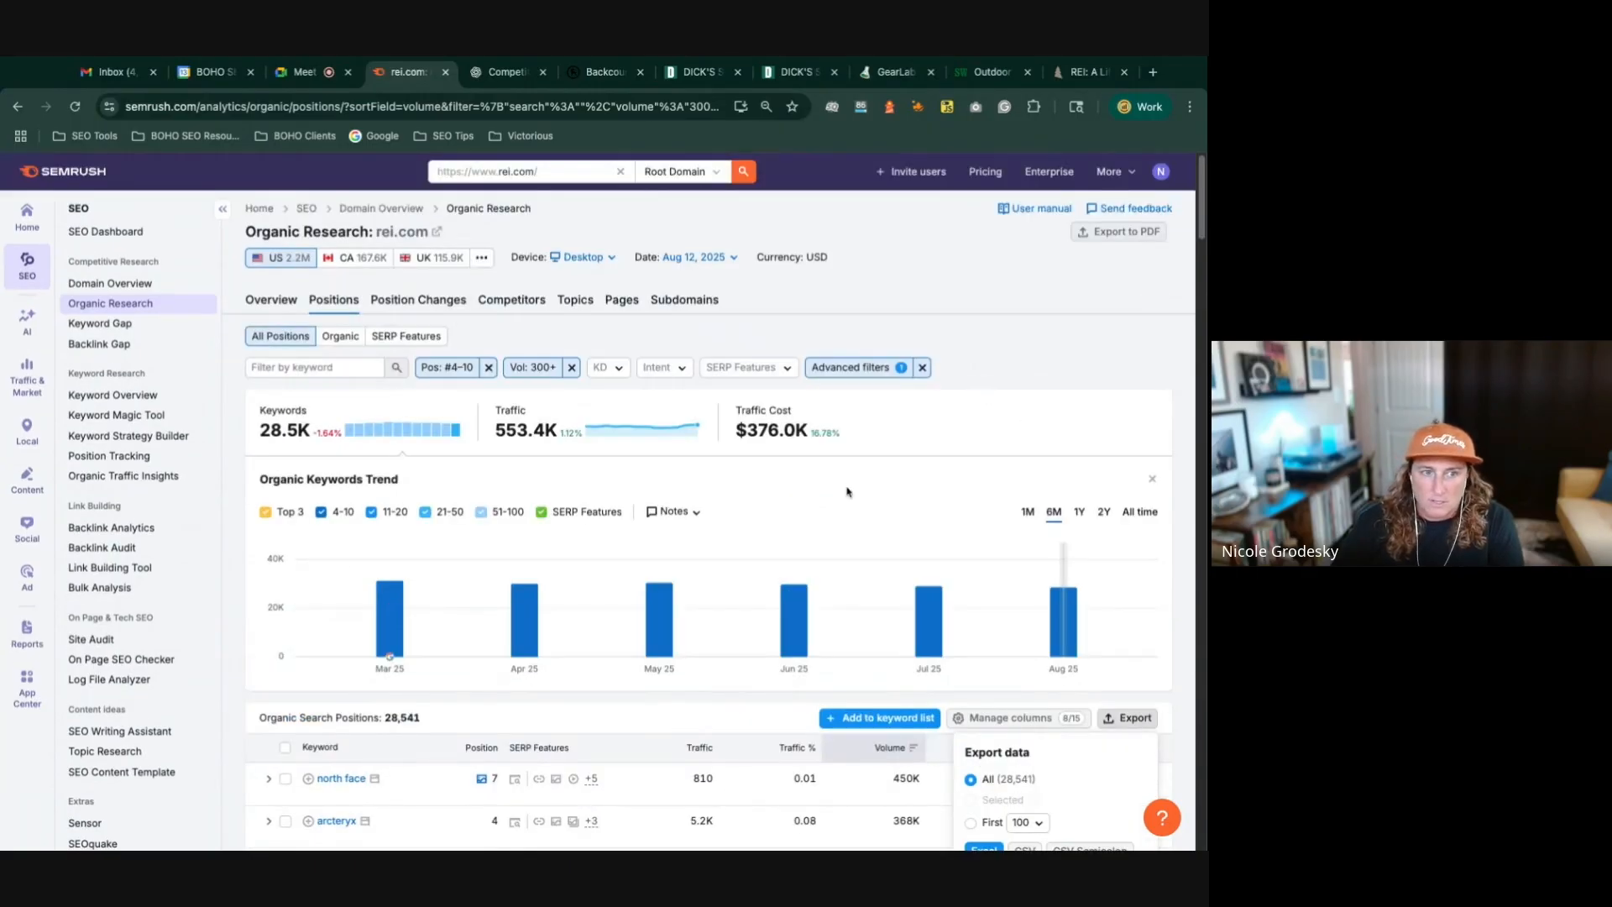
Step: Clear the position, volume and advanced filters and check the export options for the unfiltered keyword list
{"action": "left_click", "coordinate": [488, 367]}
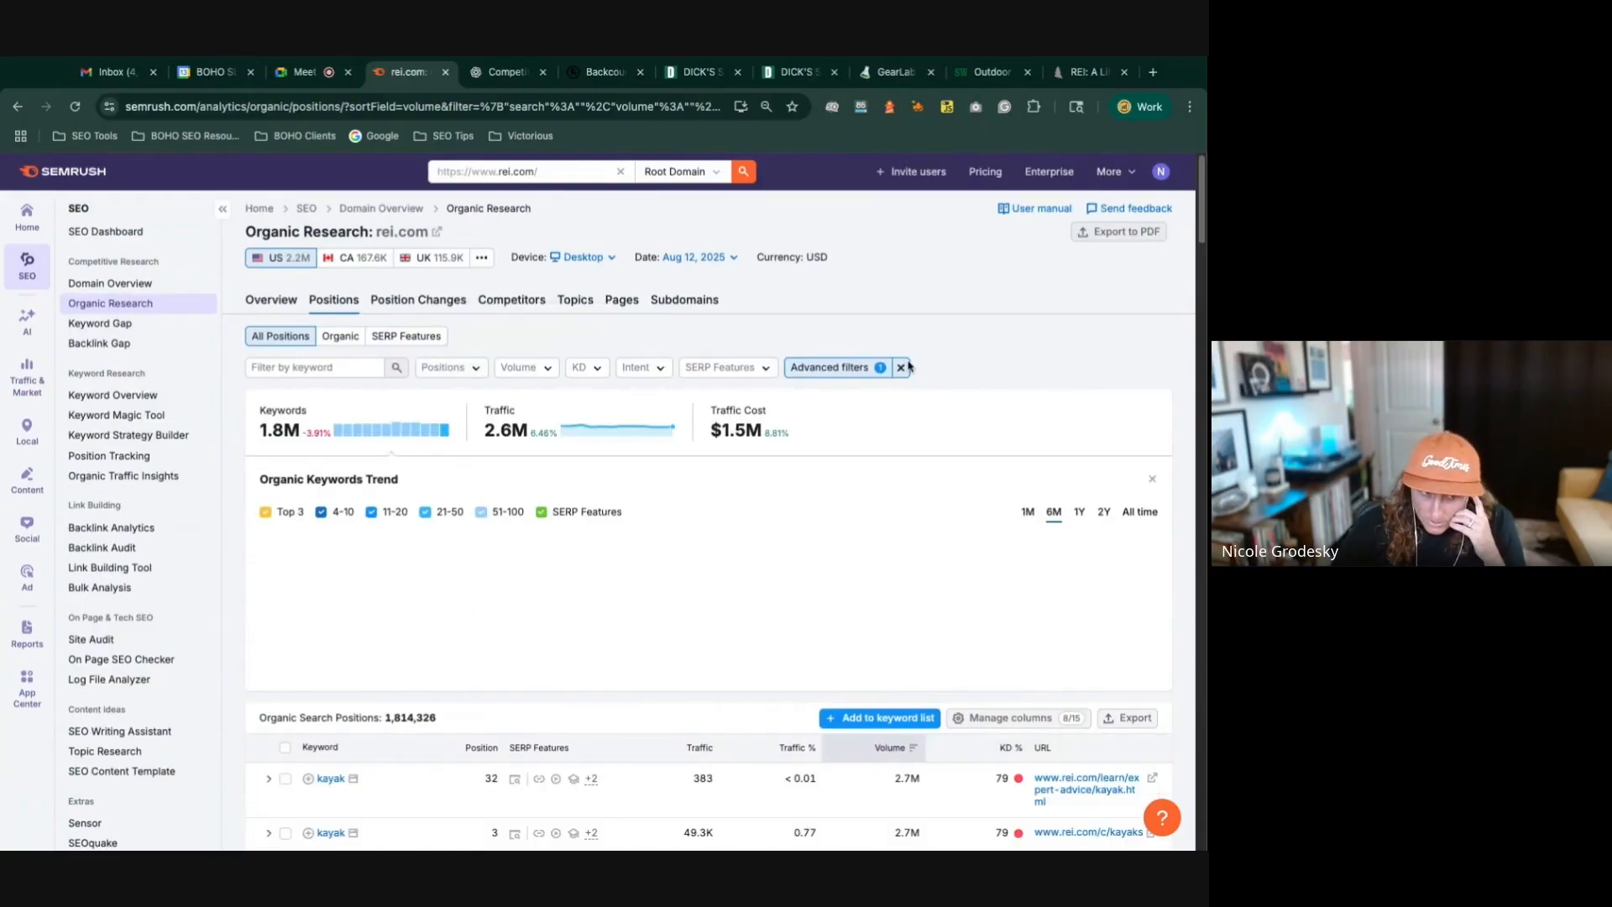
{"action": "left_click", "coordinate": [900, 367]}
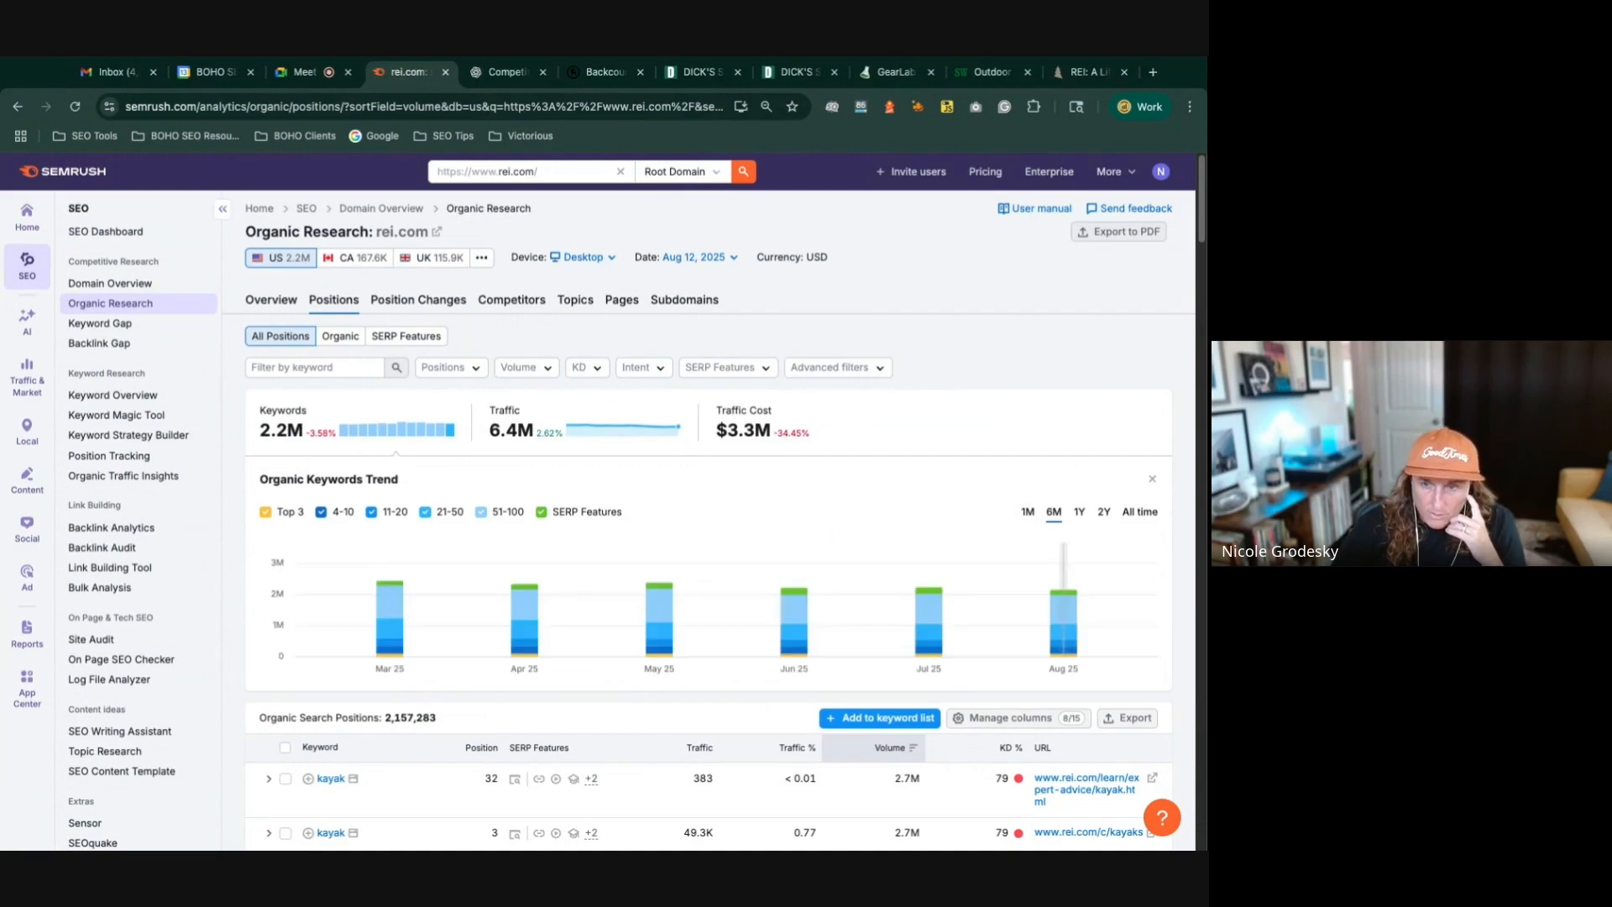
{"action": "left_click", "coordinate": [1109, 718]}
{"action": "scroll", "coordinate": [1109, 718], "scroll_direction": "down", "scroll_amount": 1}
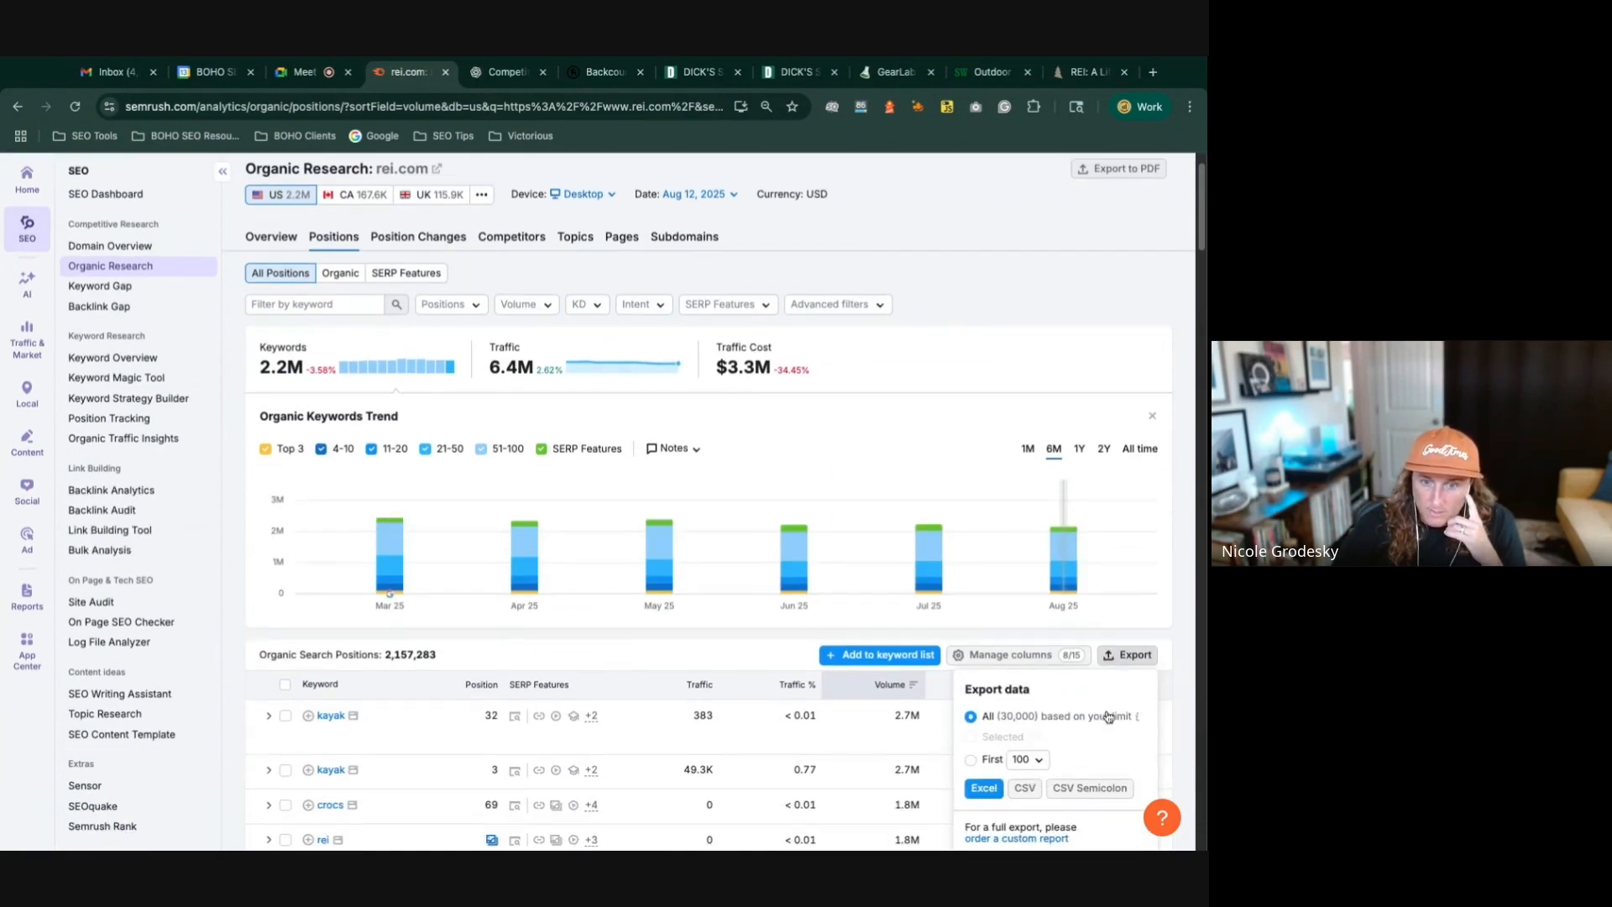
{"action": "mouse_move", "coordinate": [1135, 719]}
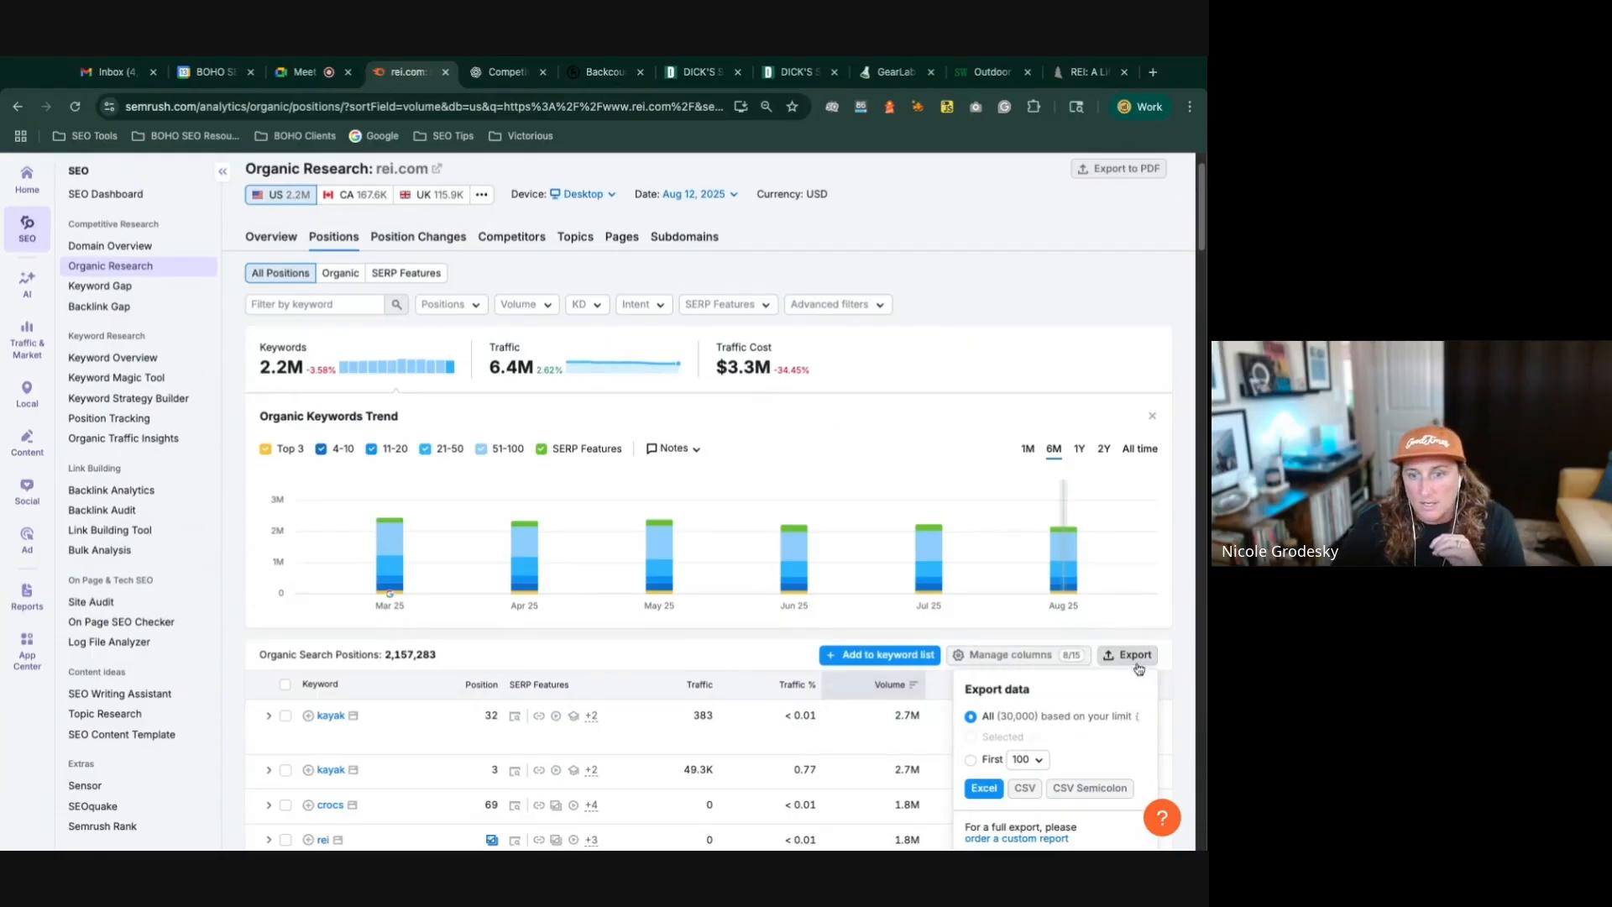
{"action": "left_click", "coordinate": [1129, 659]}
{"action": "scroll", "coordinate": [1020, 659], "scroll_direction": "up", "scroll_amount": 1}
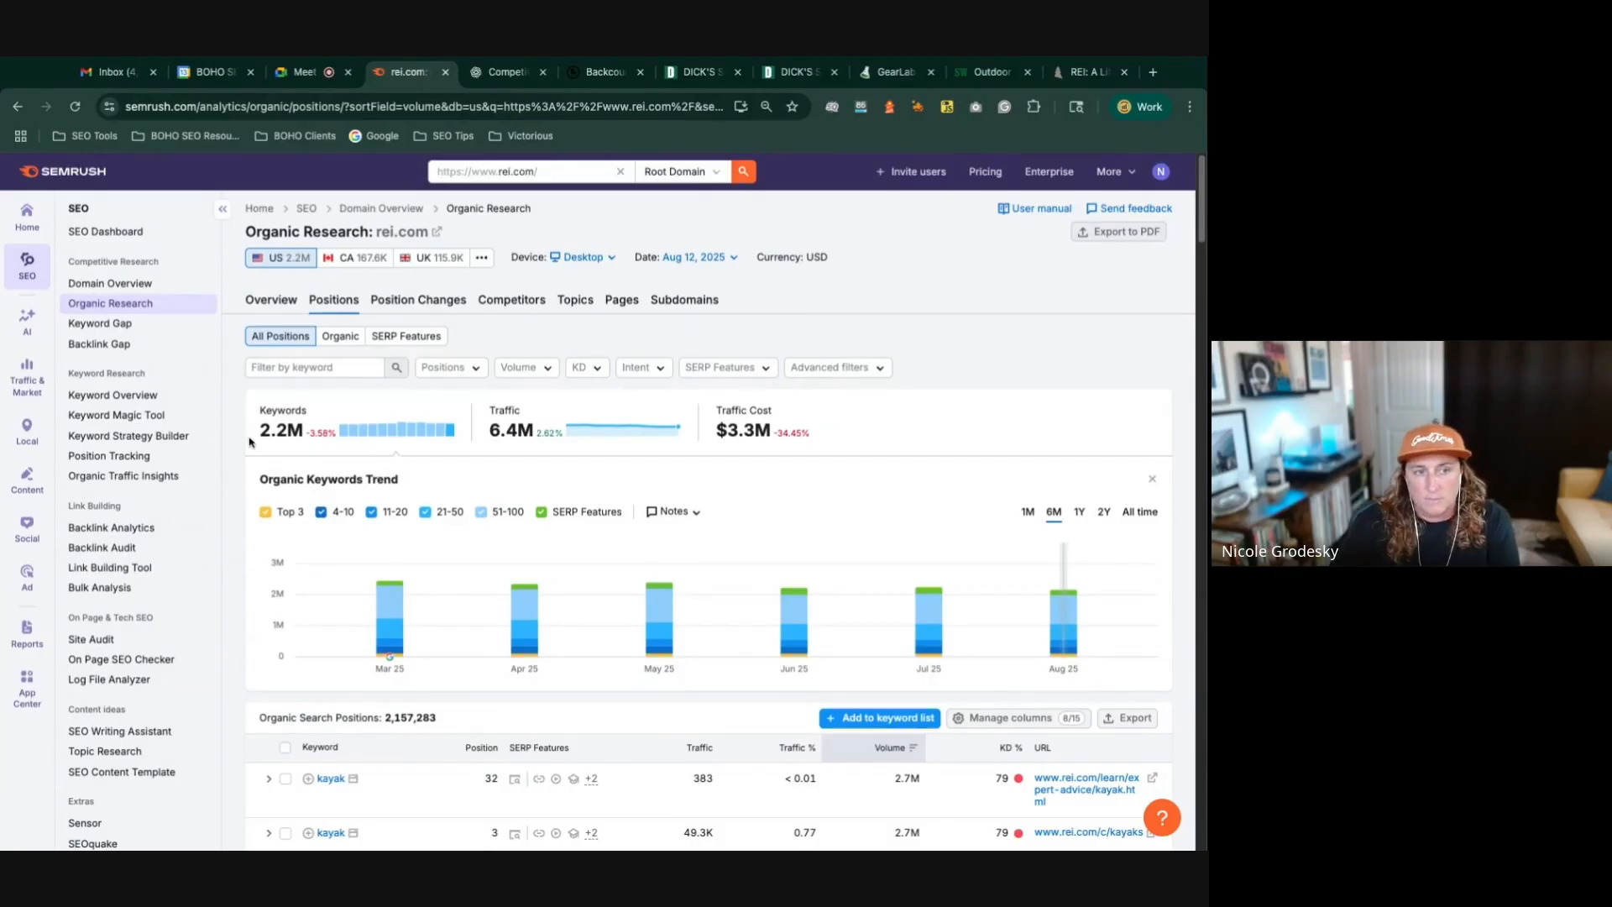
{"action": "left_click", "coordinate": [450, 368]}
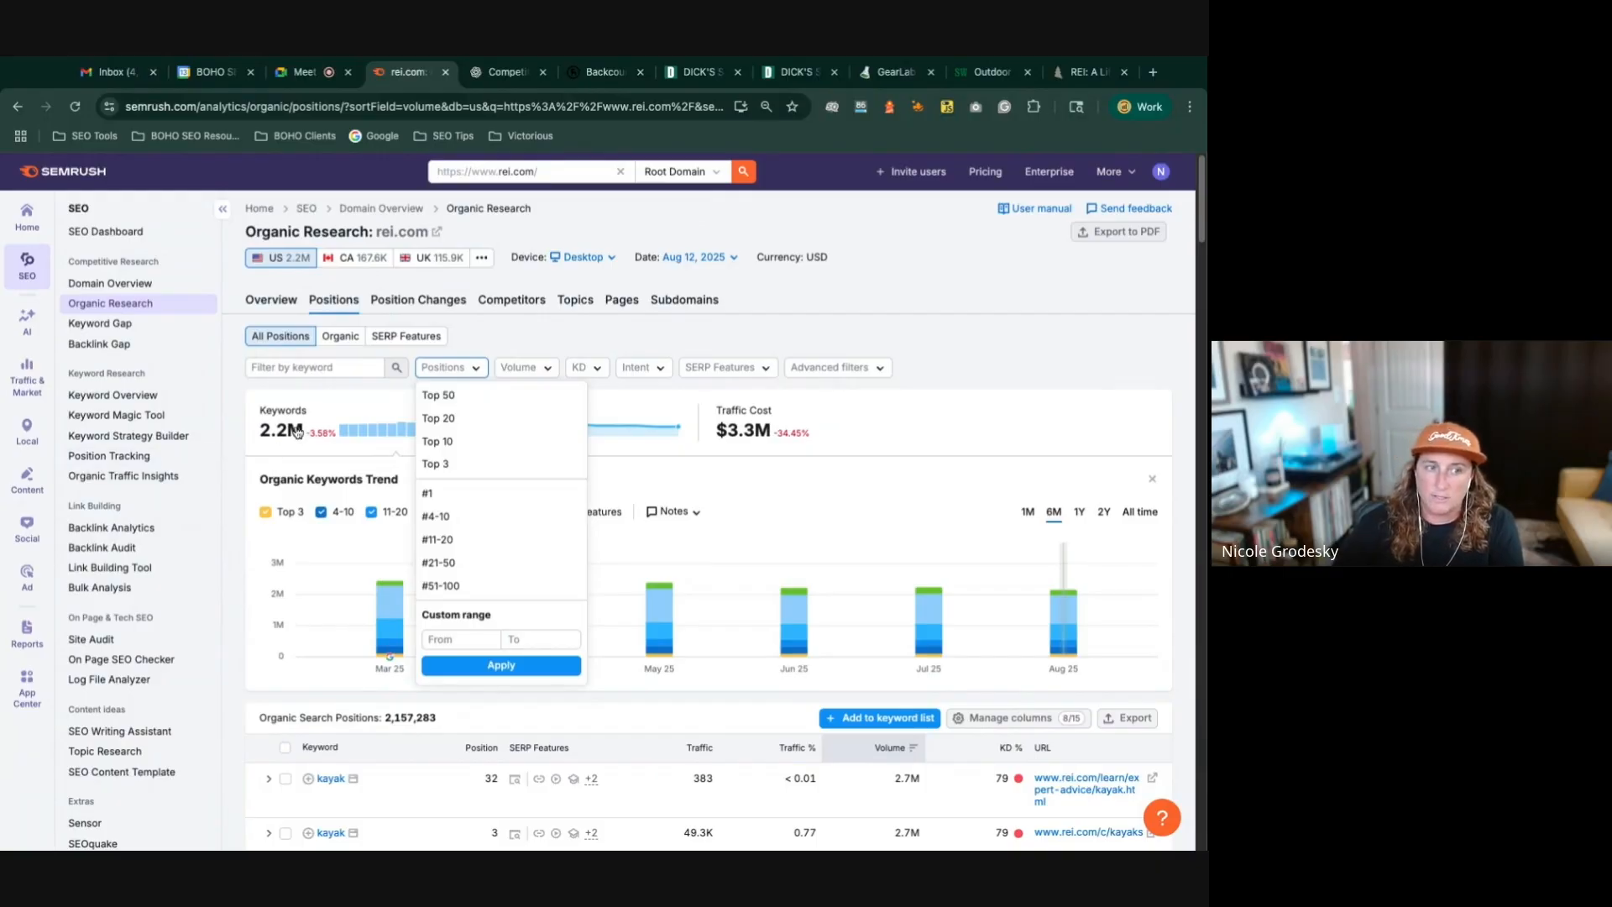
{"action": "left_click", "coordinate": [1177, 378]}
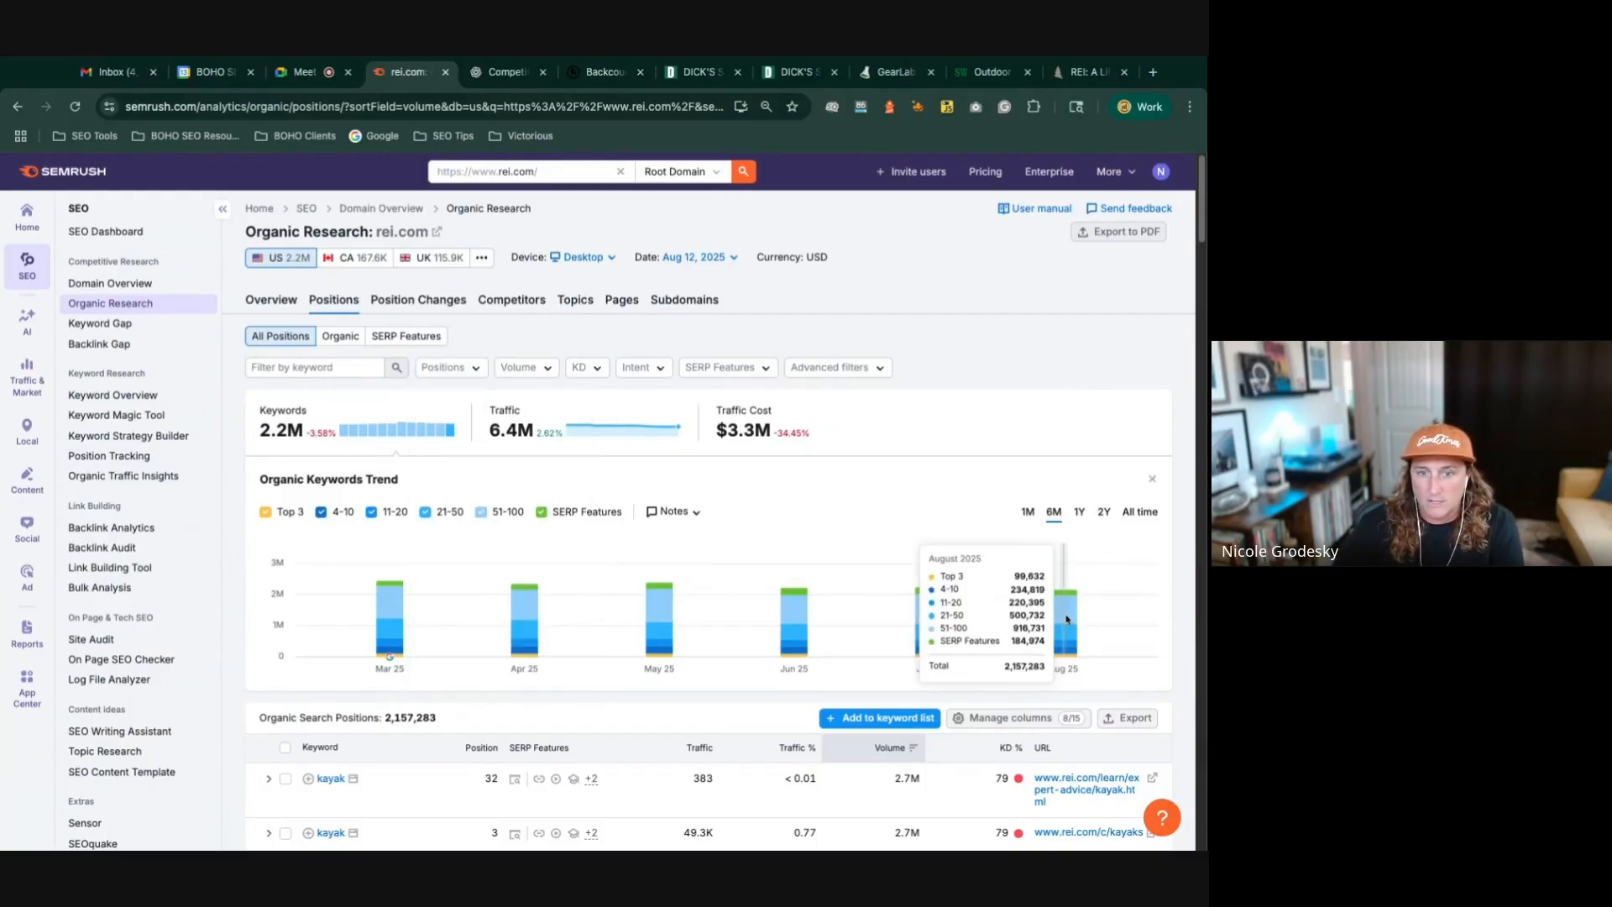
{"action": "left_click", "coordinate": [444, 375]}
Step: Apply an advanced filter that excludes keywords containing "rei"
{"action": "left_click", "coordinate": [817, 367]}
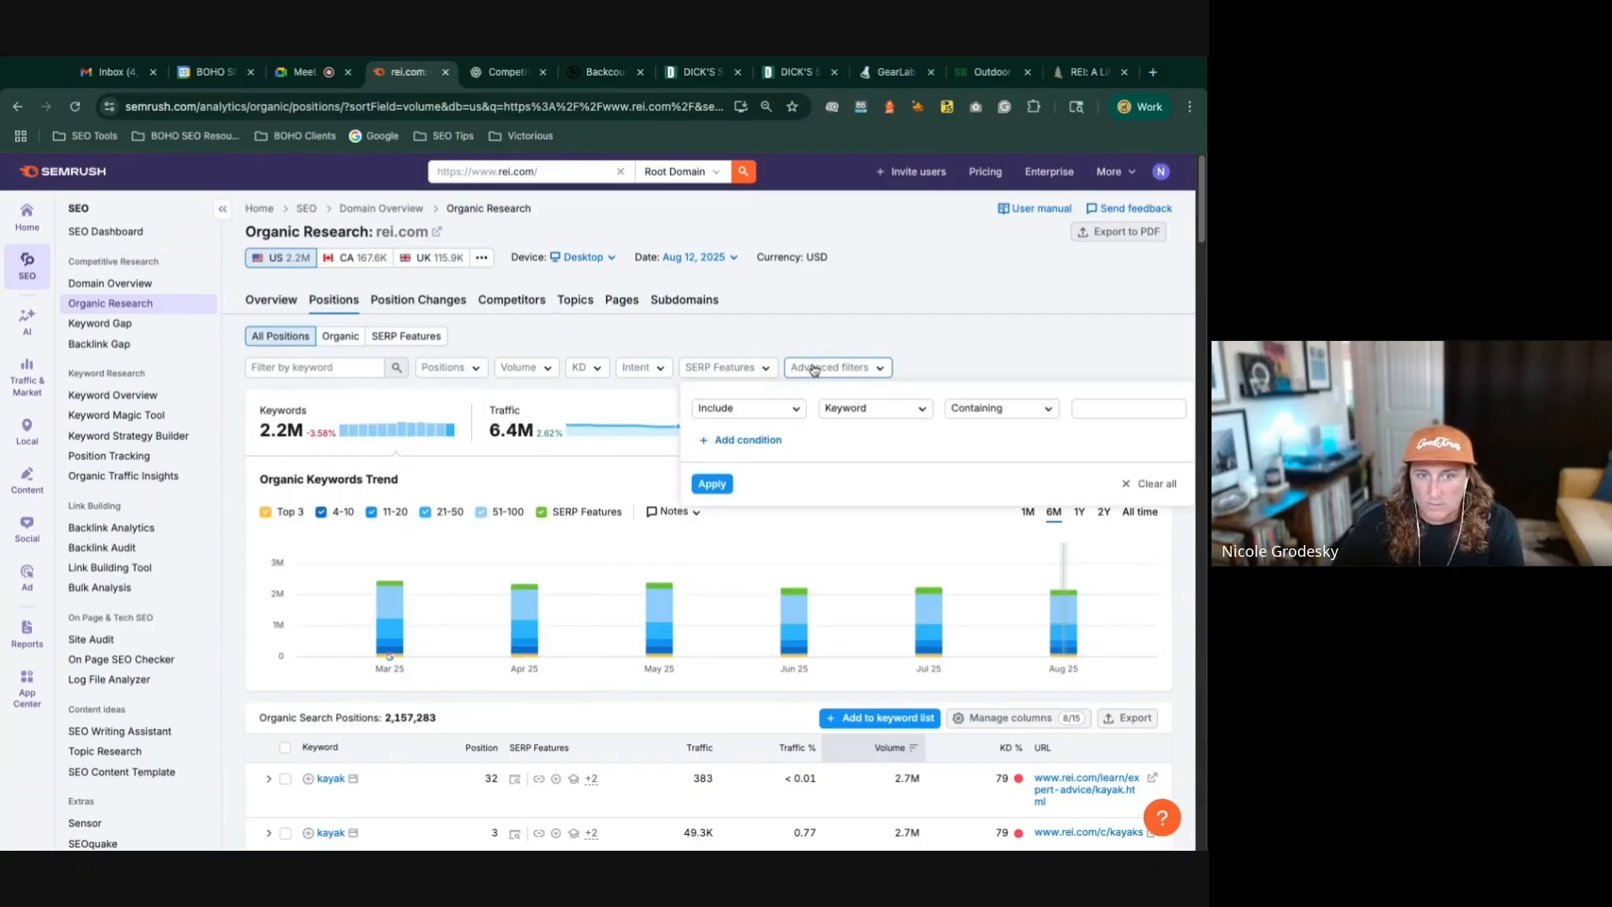
{"action": "left_click", "coordinate": [743, 411]}
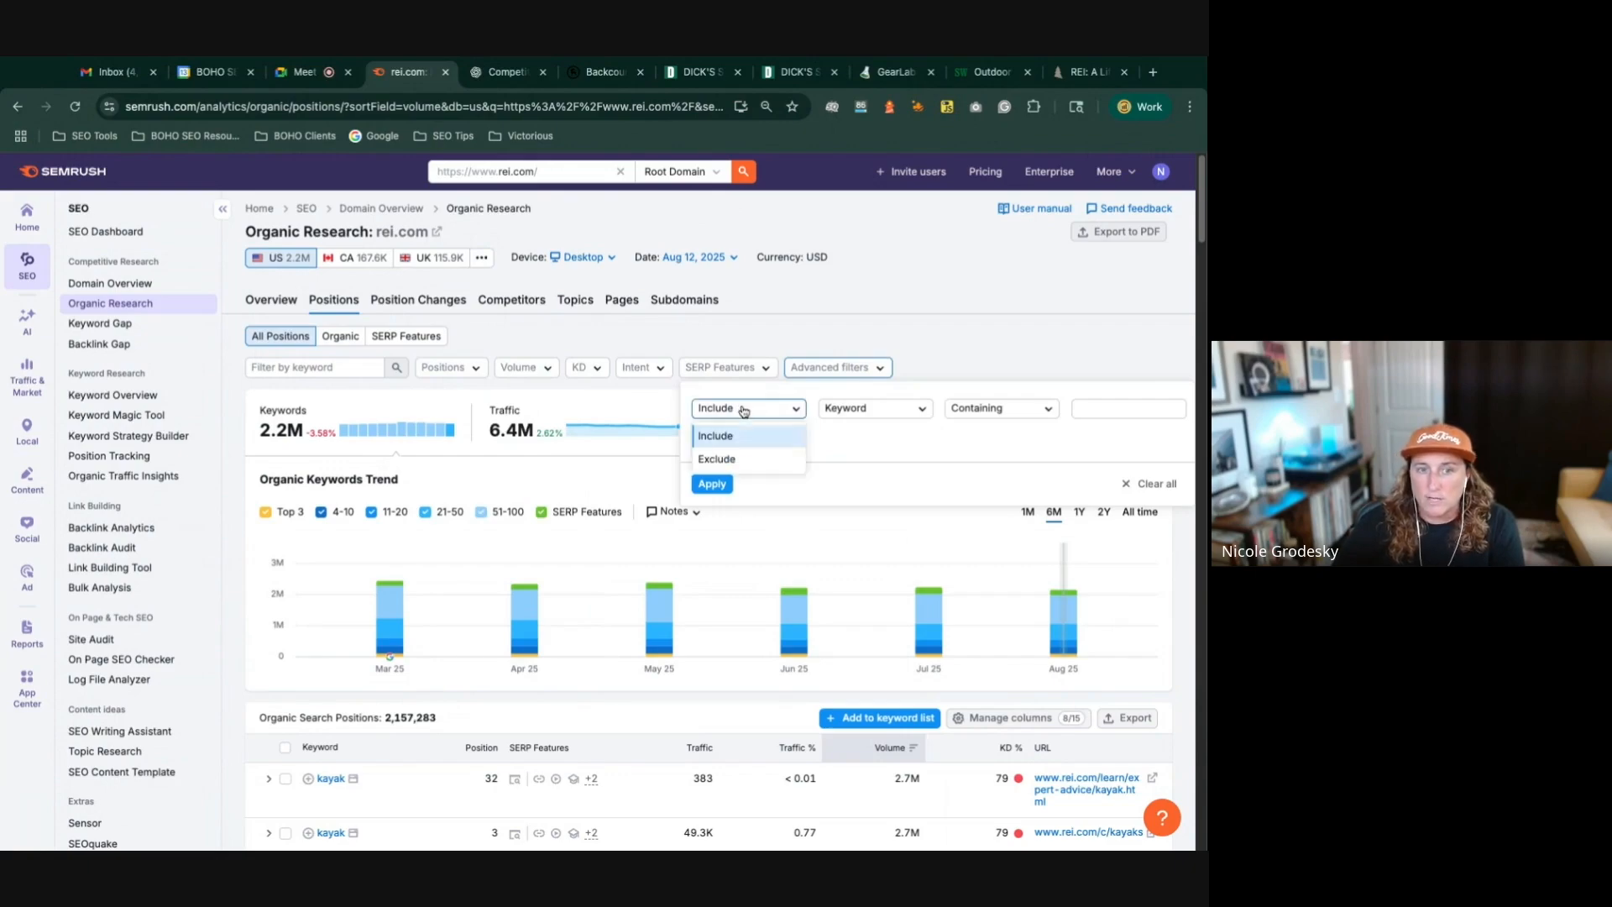
{"action": "left_click", "coordinate": [720, 453]}
{"action": "left_click", "coordinate": [1093, 414]}
{"action": "type", "text": "REI"}
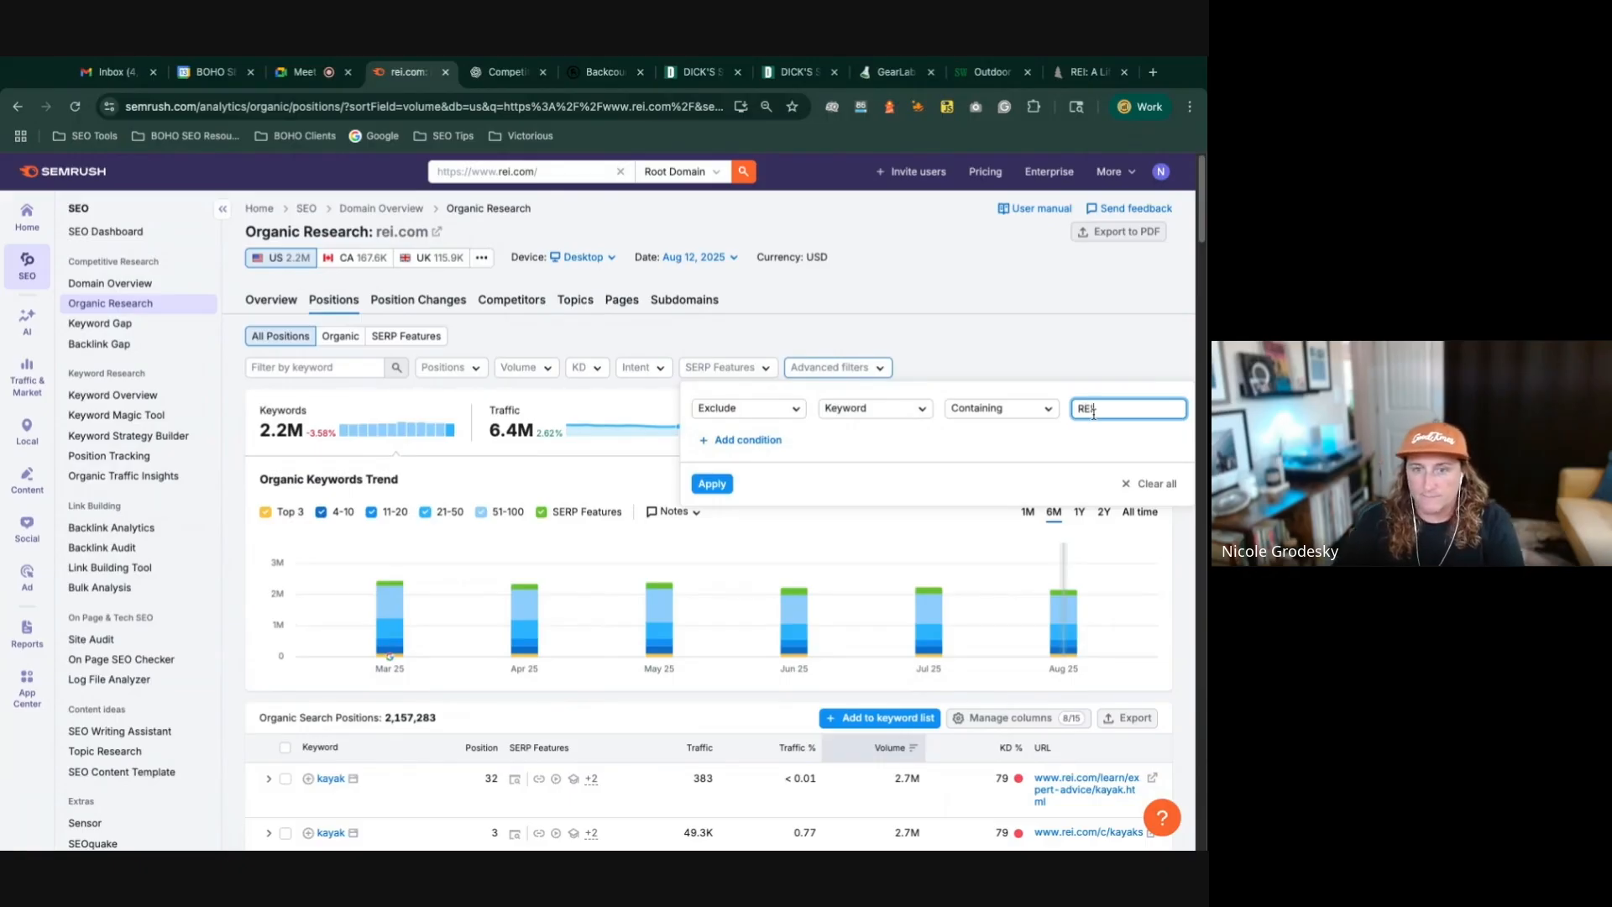
{"action": "left_click", "coordinate": [724, 484]}
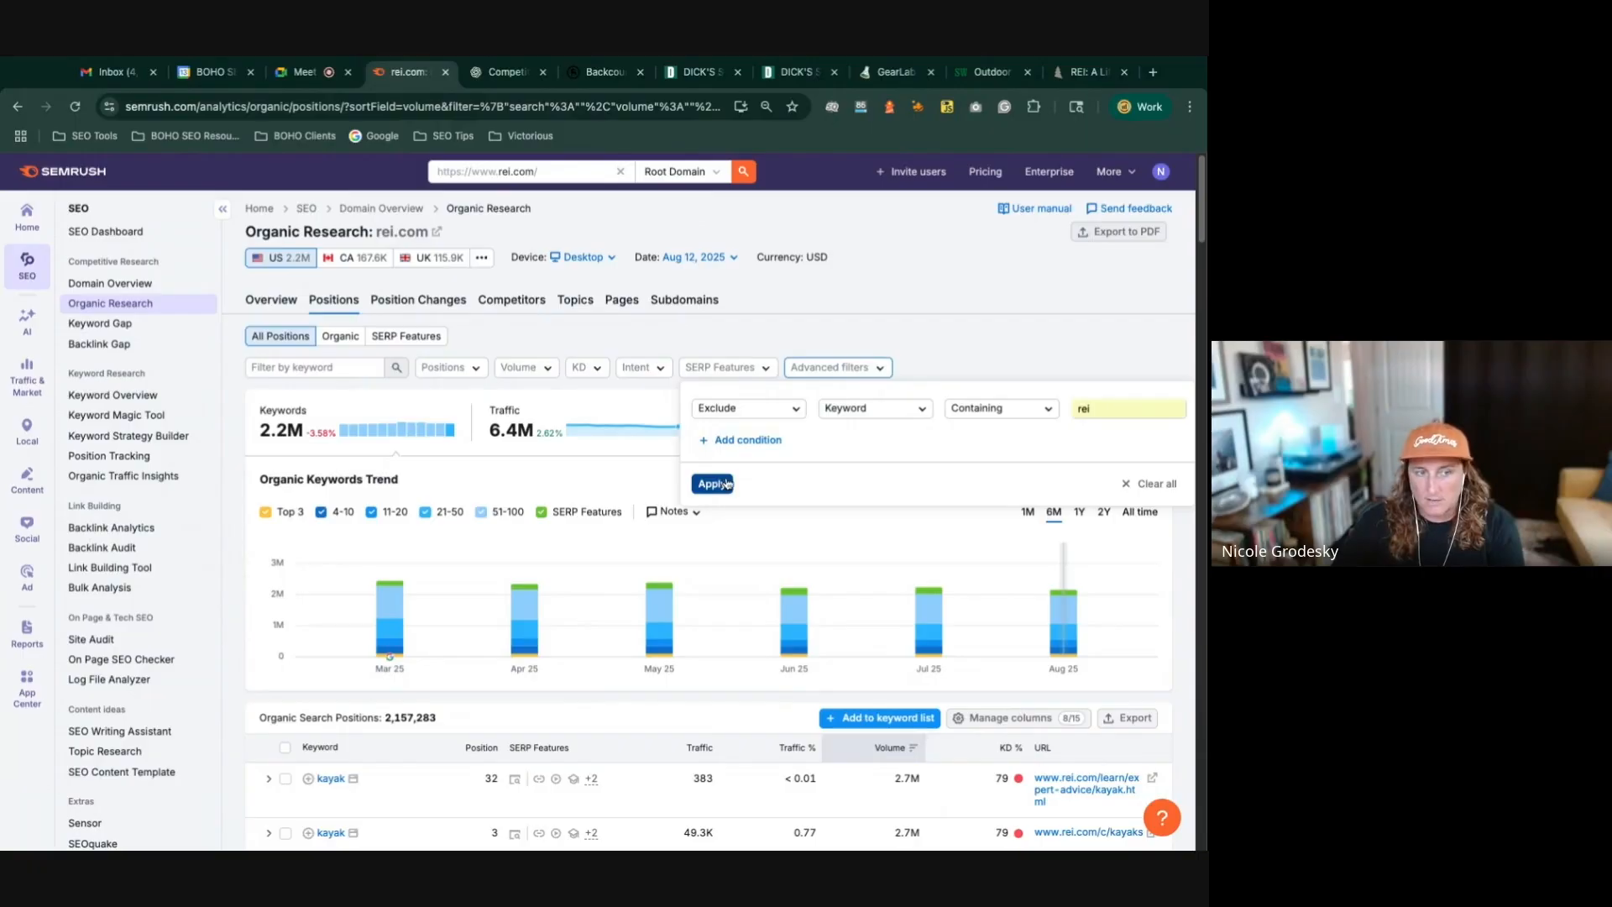
{"action": "left_click", "coordinate": [726, 483]}
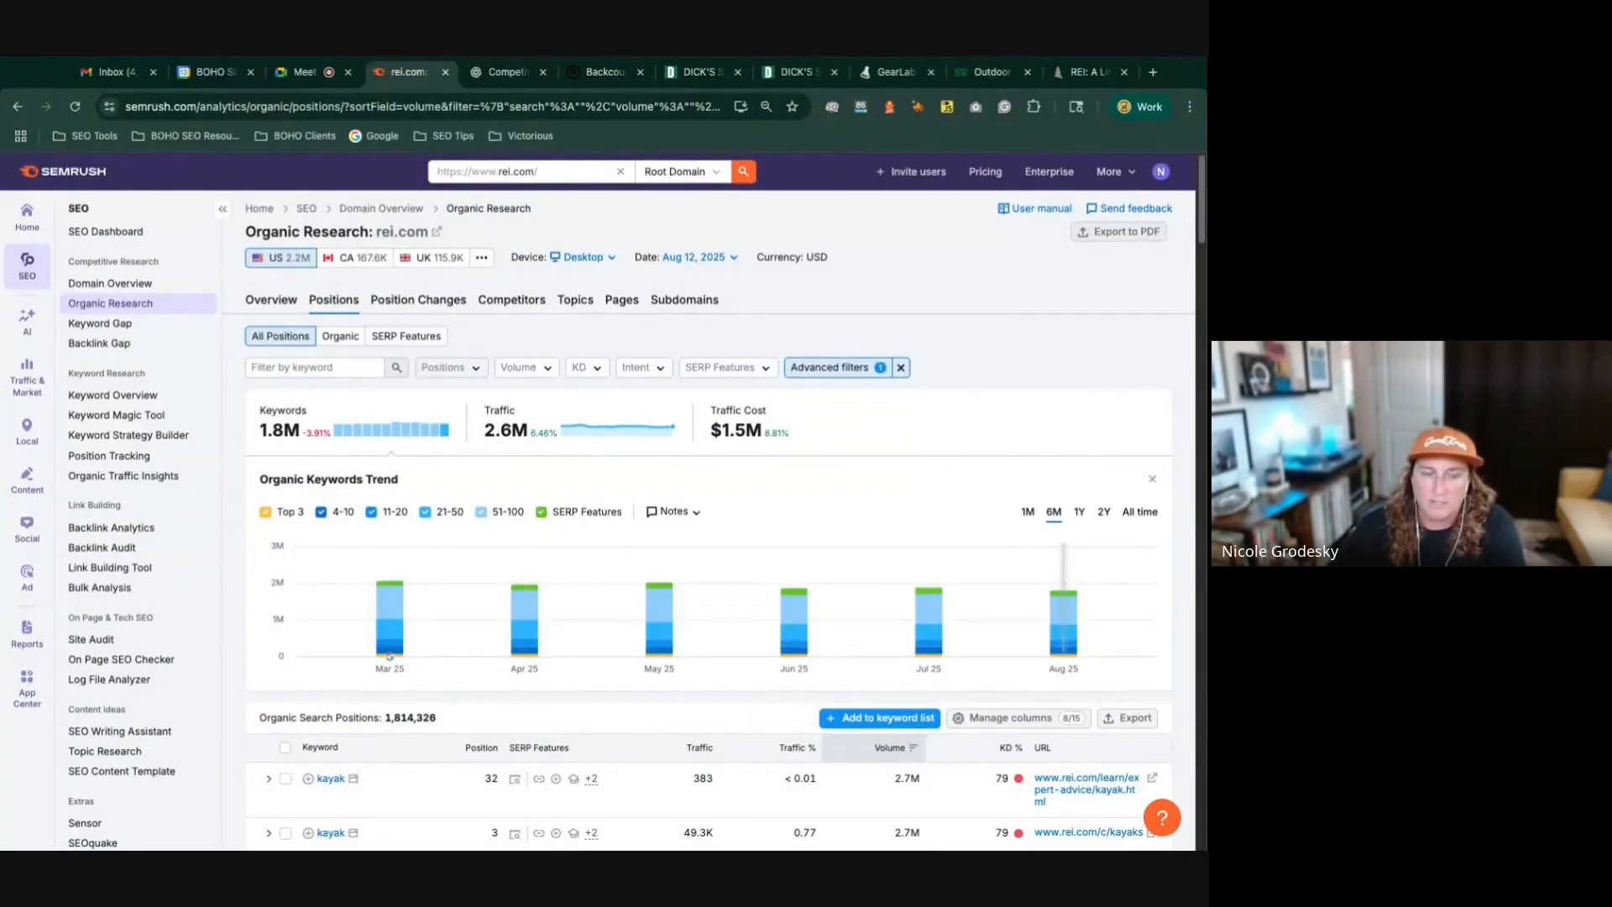
Step: Filter the keywords to a custom volume range starting at 100
{"action": "left_click", "coordinate": [451, 367]}
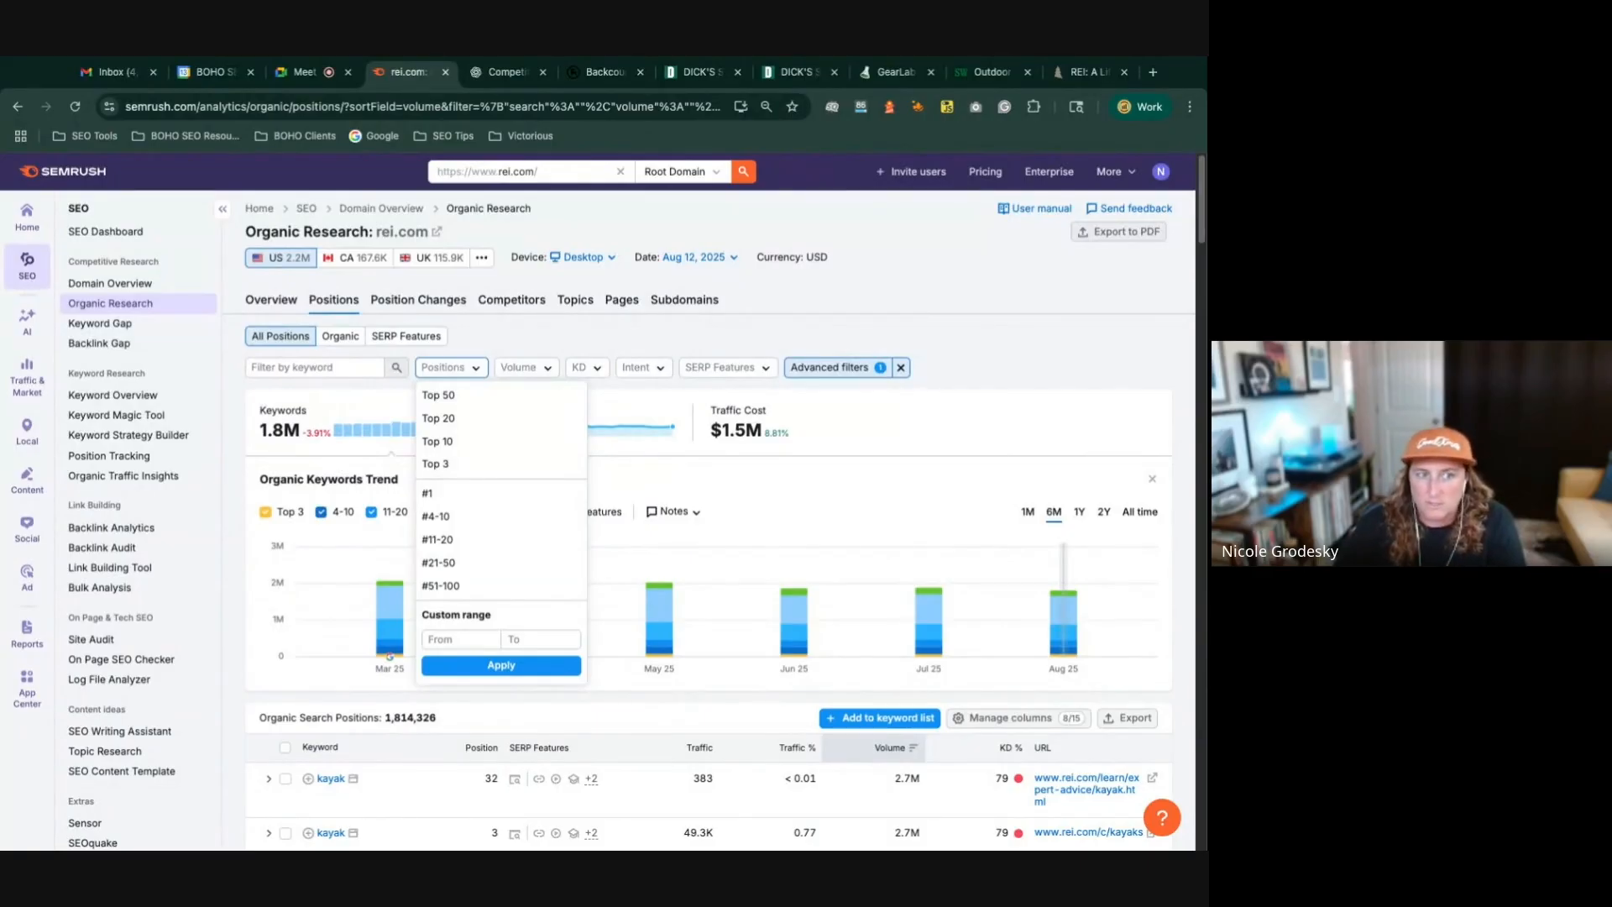
{"action": "left_click", "coordinate": [522, 367]}
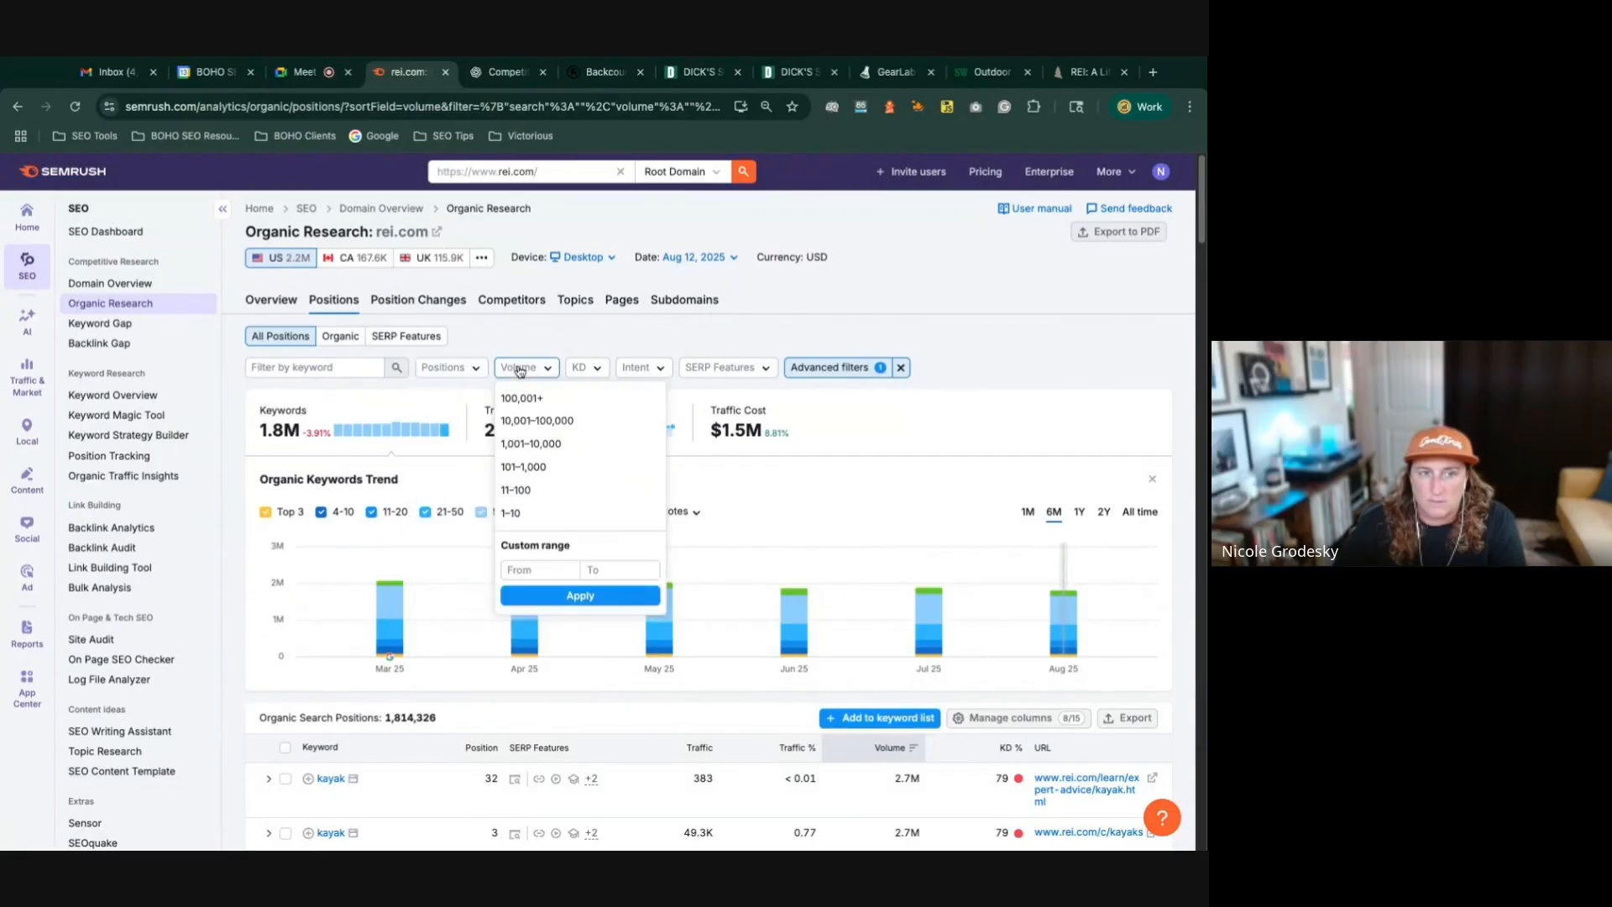
{"action": "left_click", "coordinate": [609, 568]}
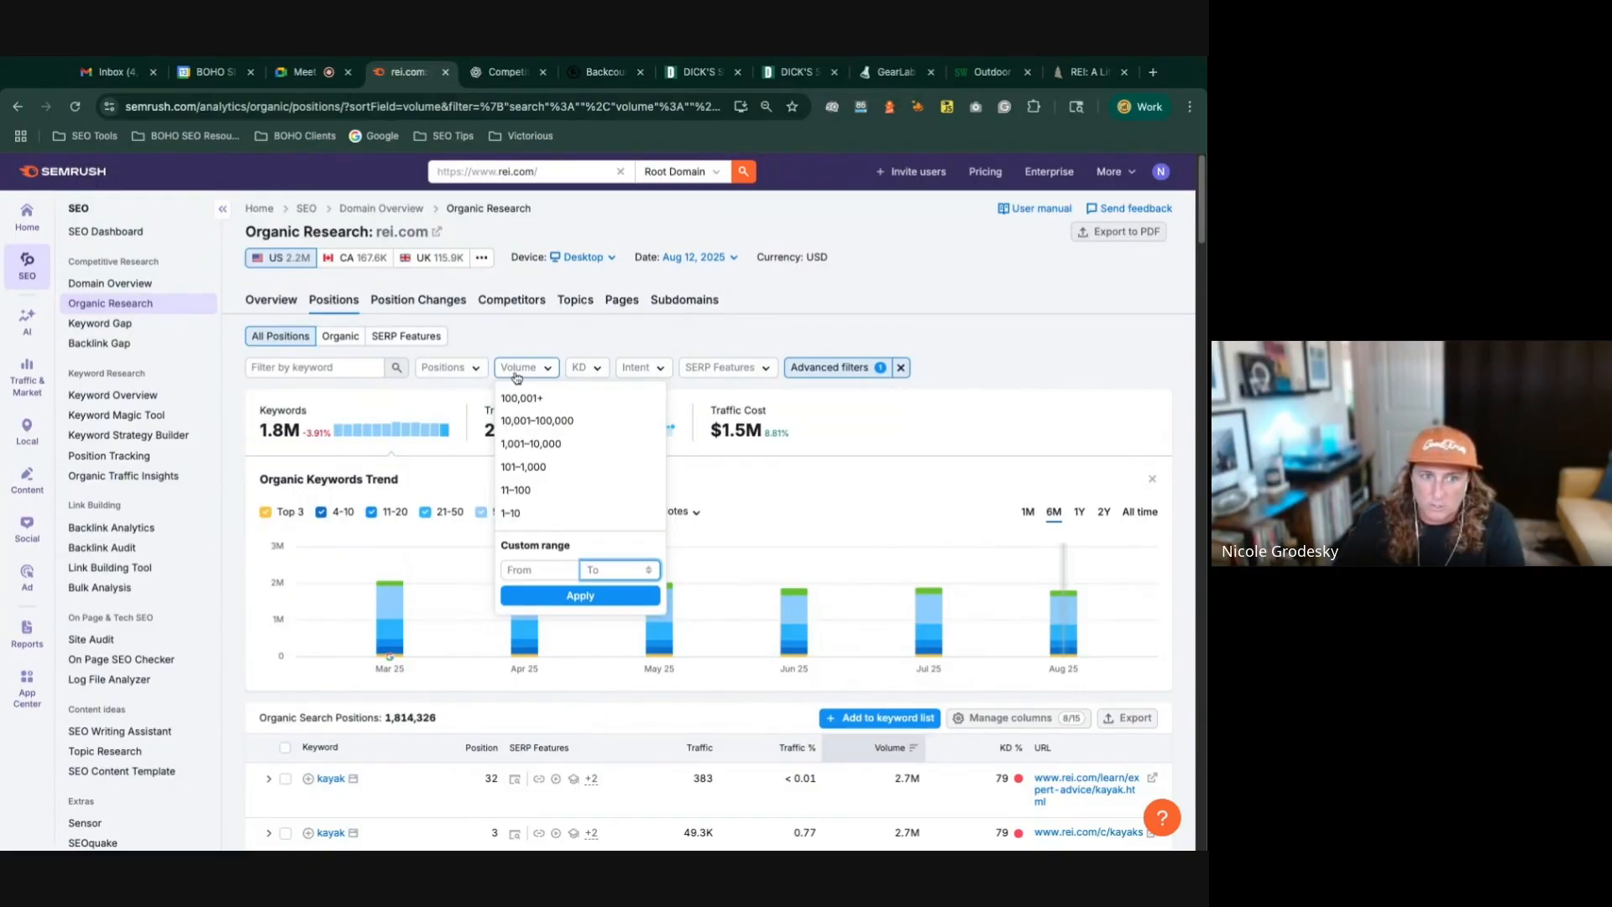
{"action": "left_click", "coordinate": [536, 570]}
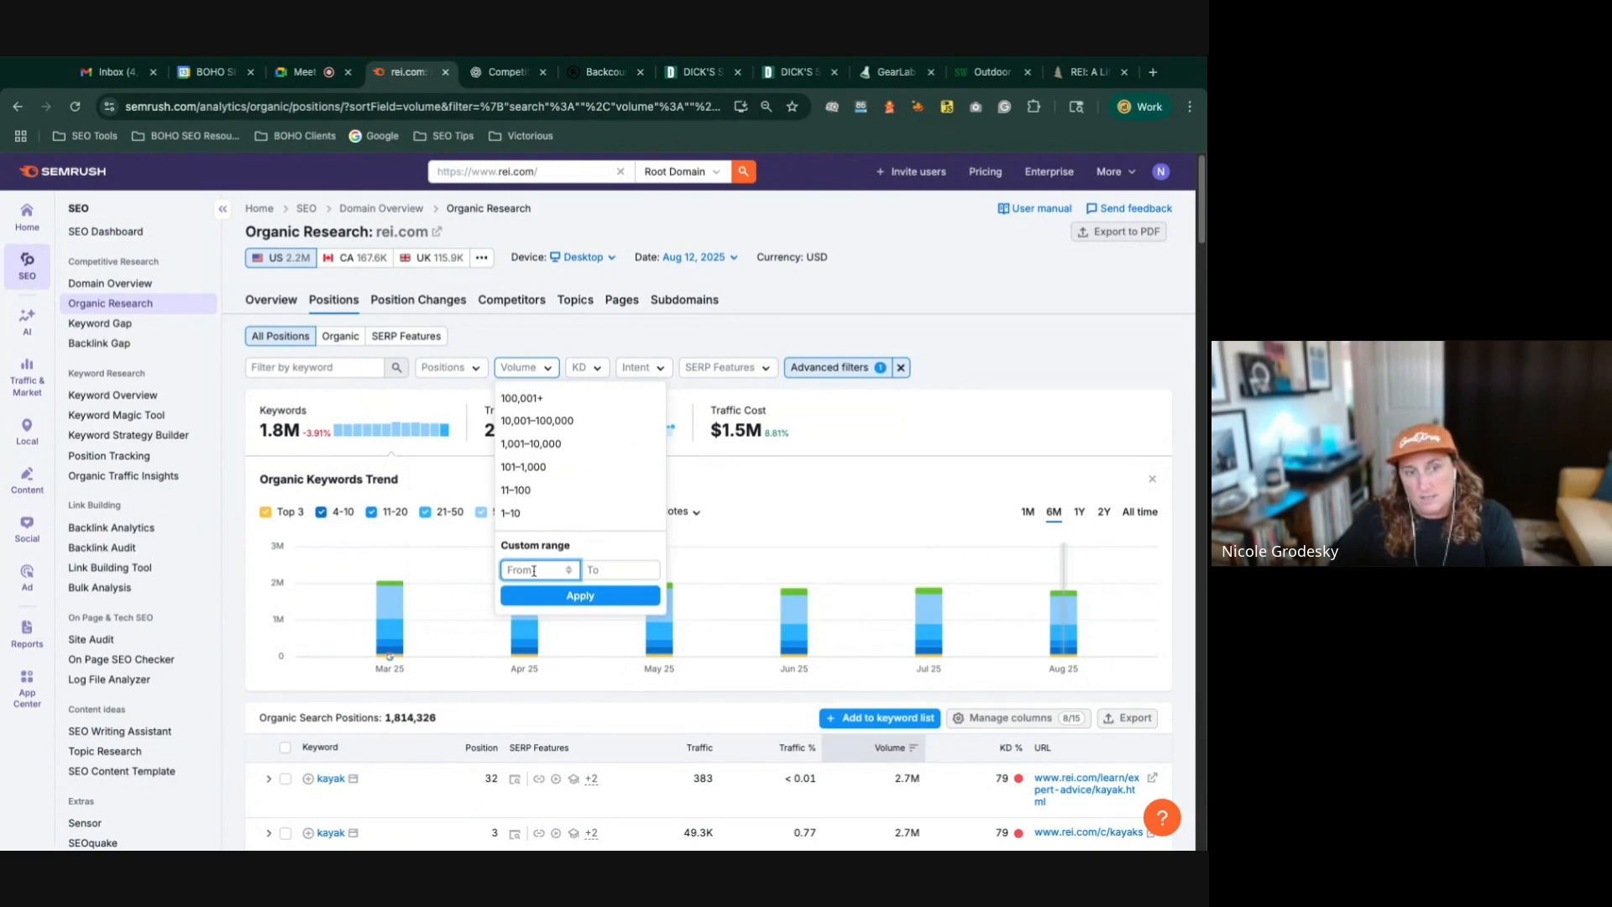
{"action": "type", "text": "100"}
{"action": "left_click", "coordinate": [554, 601]}
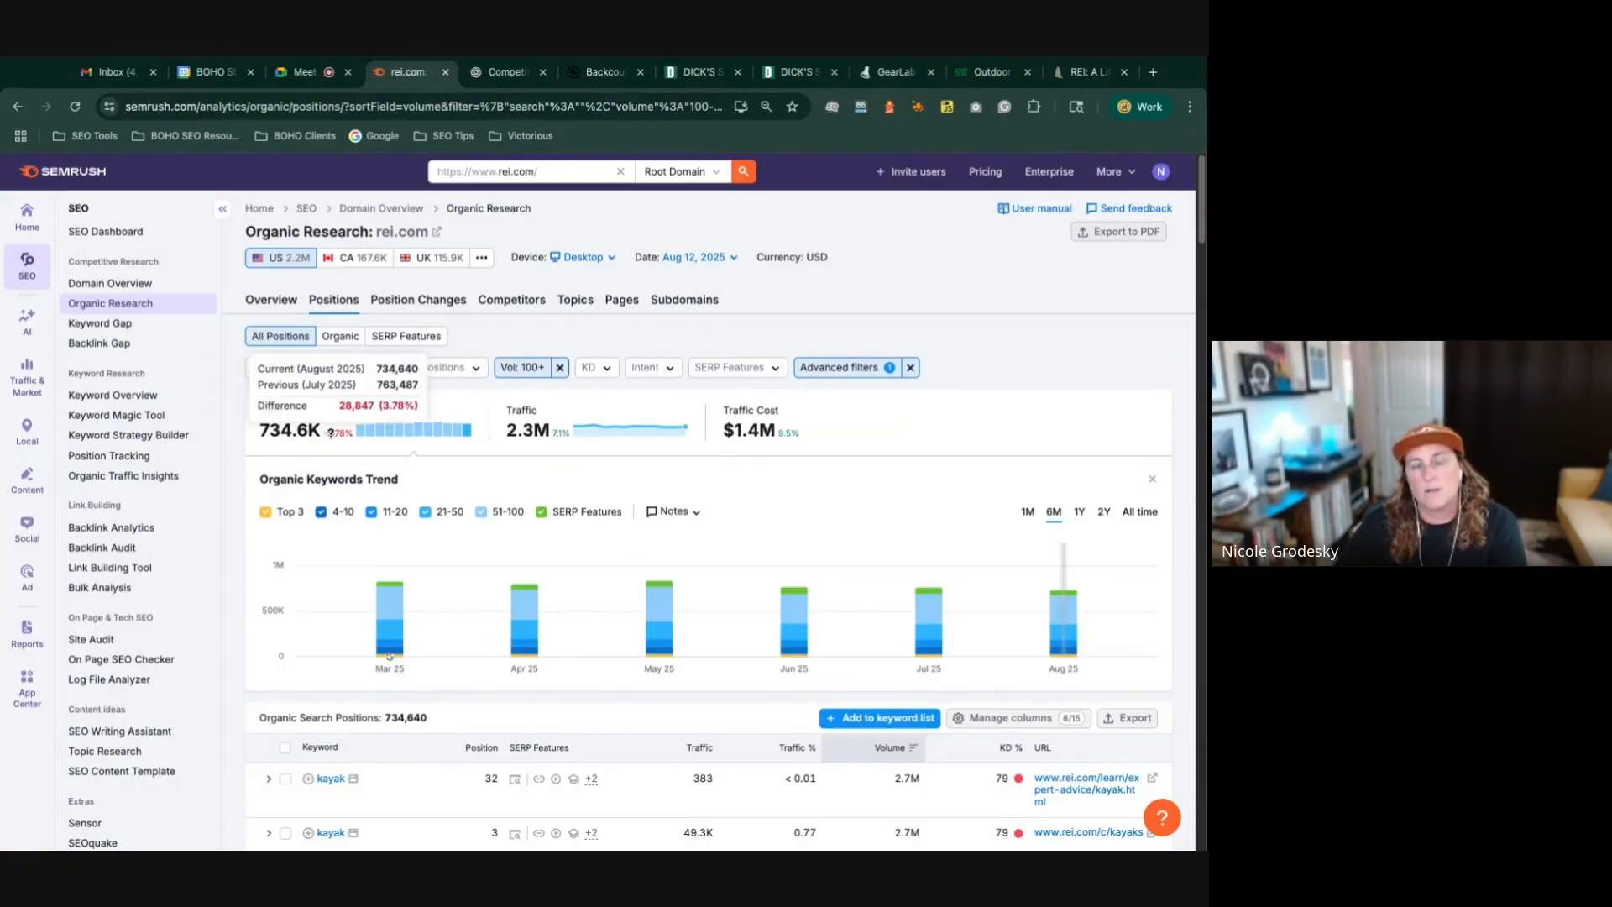
Step: Set the minimum keyword volume to 300 and limit the positions to the Top 20
{"action": "left_click", "coordinate": [524, 367]}
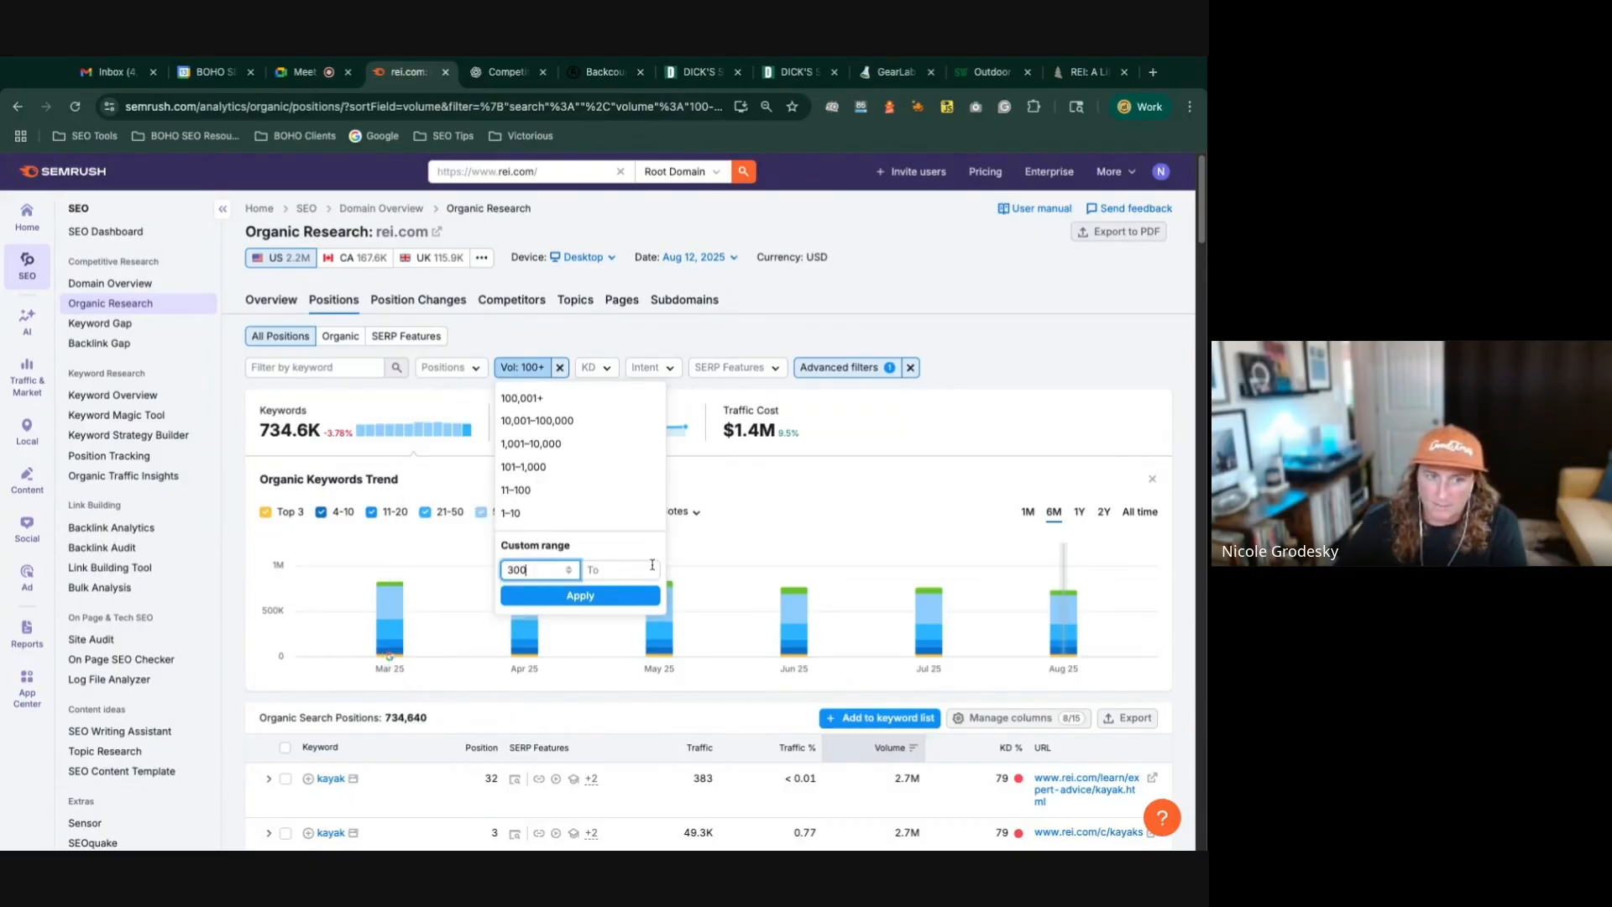
{"action": "left_click", "coordinate": [591, 598]}
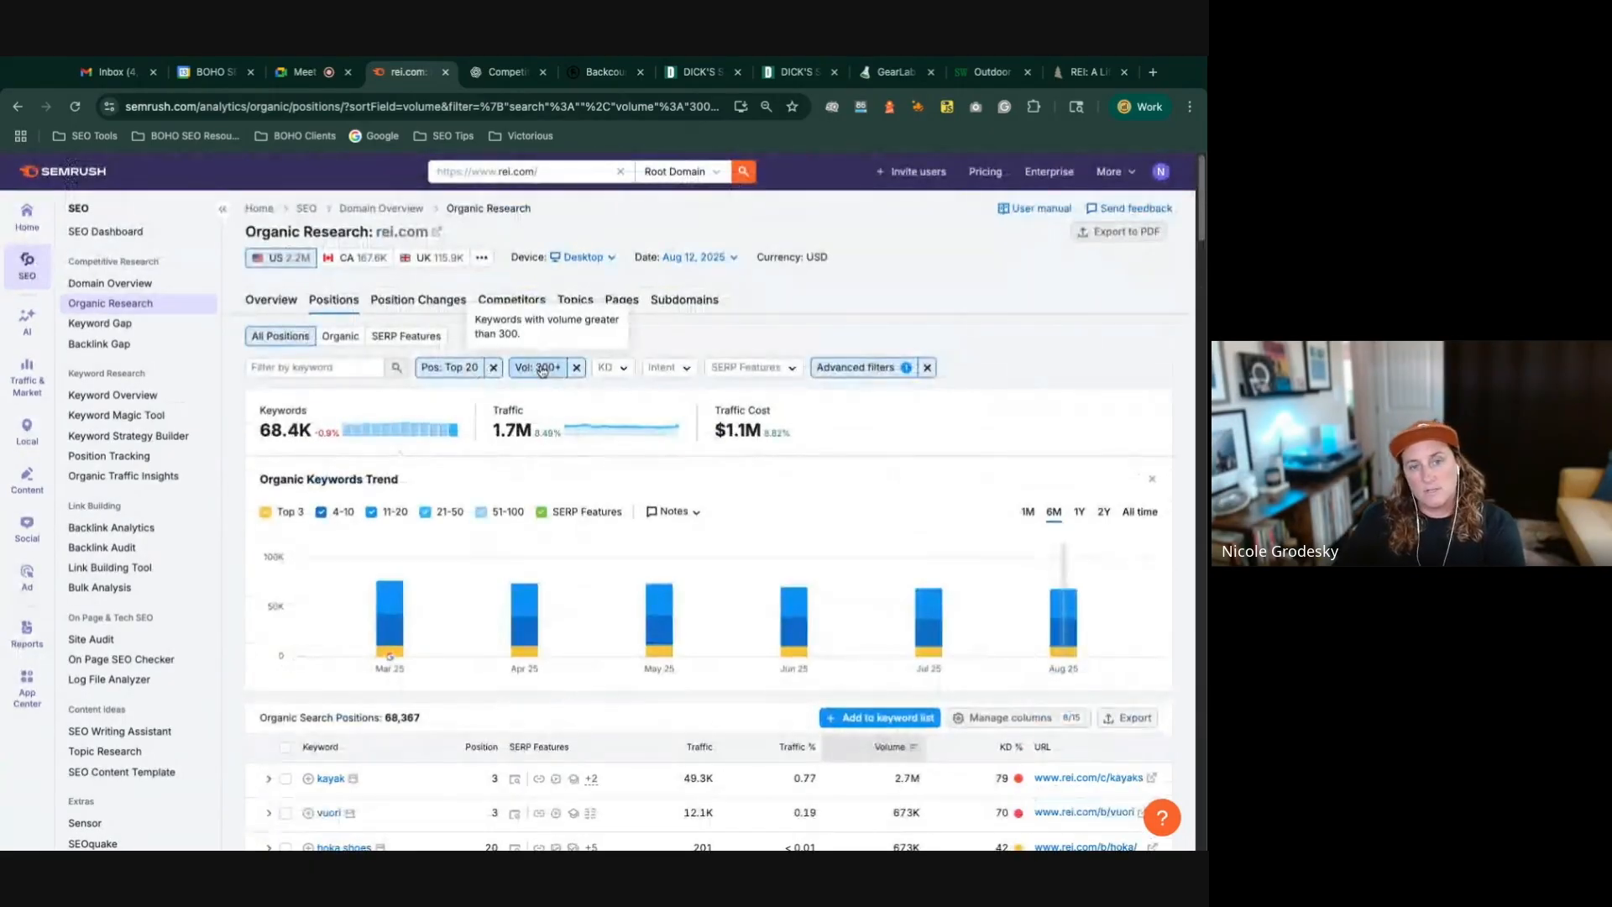
Step: Set the minimum keyword volume to 500
{"action": "left_click", "coordinate": [542, 371]}
{"action": "left_click", "coordinate": [542, 370]}
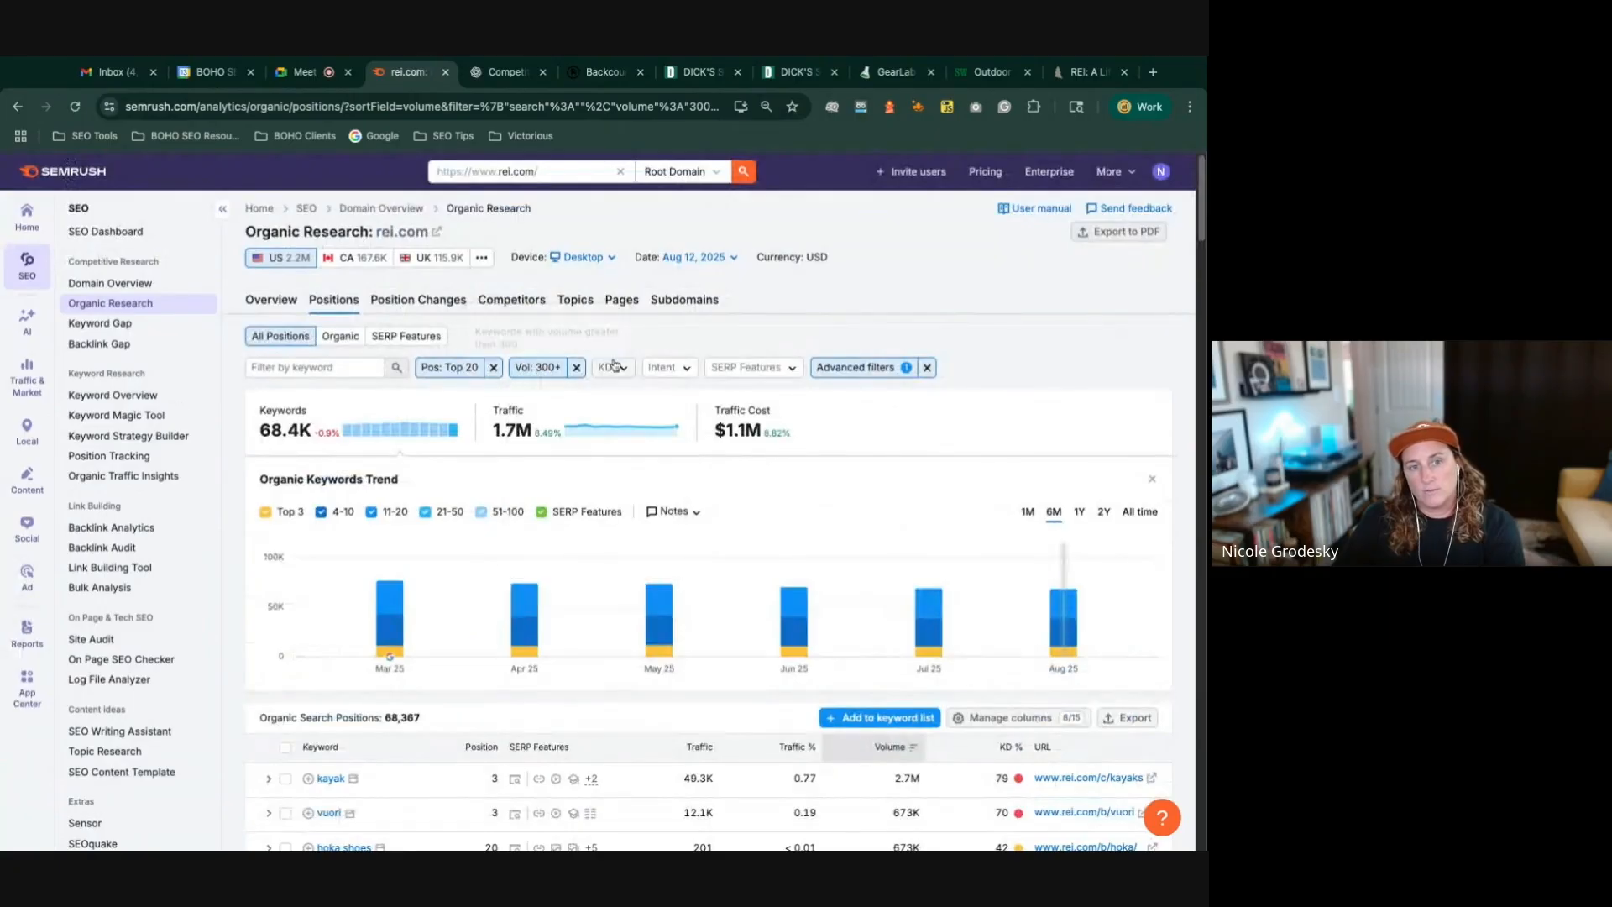
{"action": "left_click", "coordinate": [672, 370]}
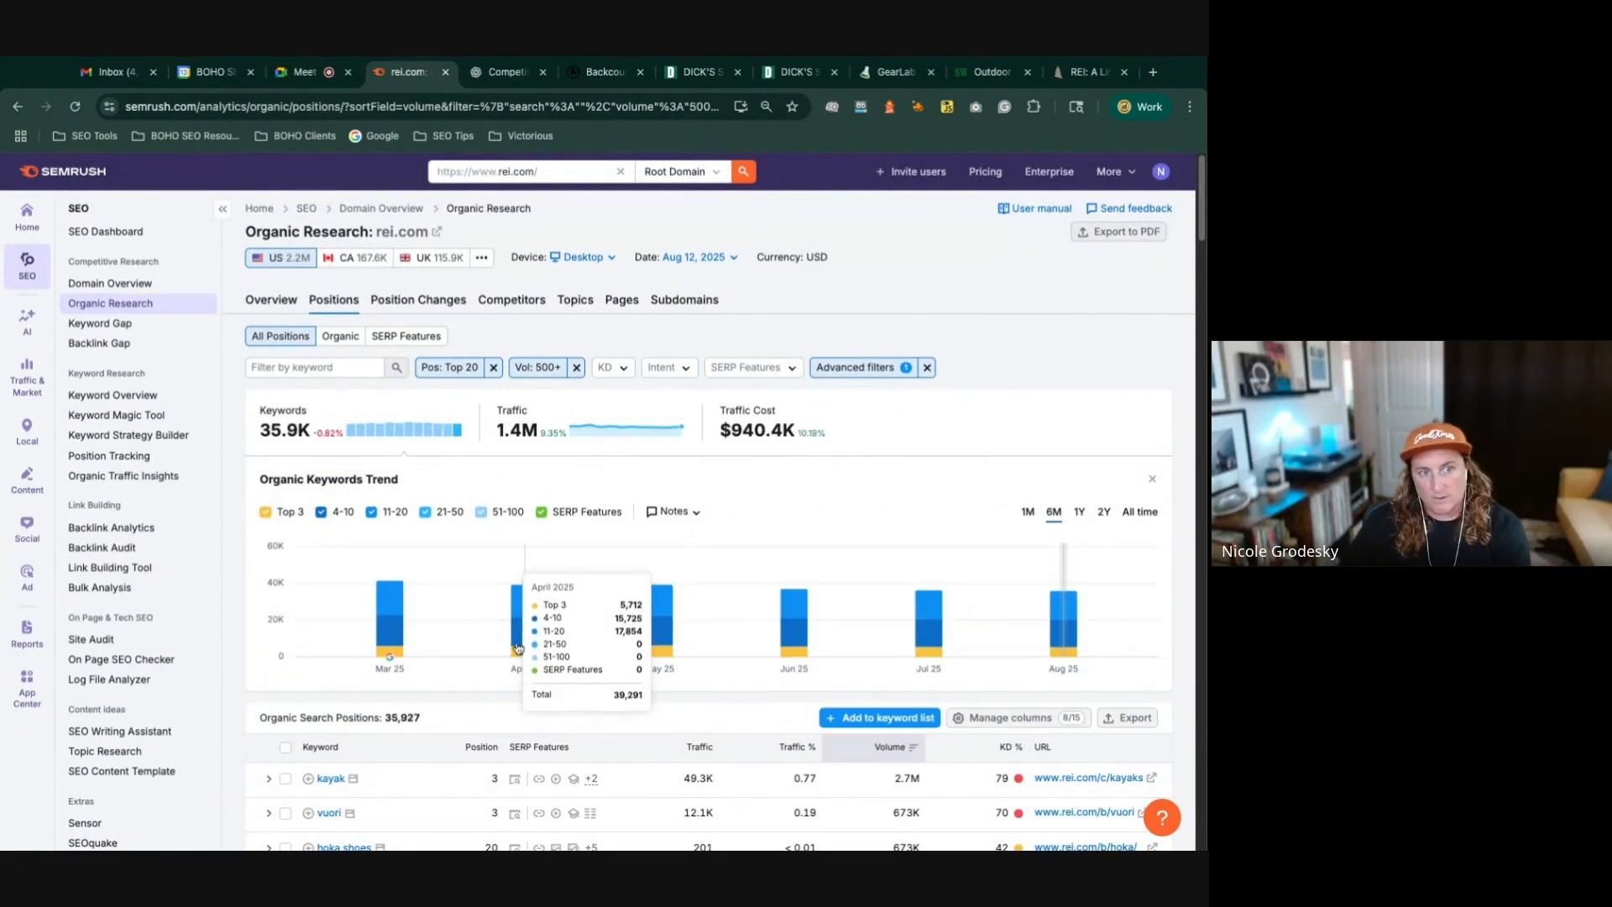
Step: Limit the keyword positions to the top 10 with a custom range ending at 10
{"action": "left_click", "coordinate": [442, 379]}
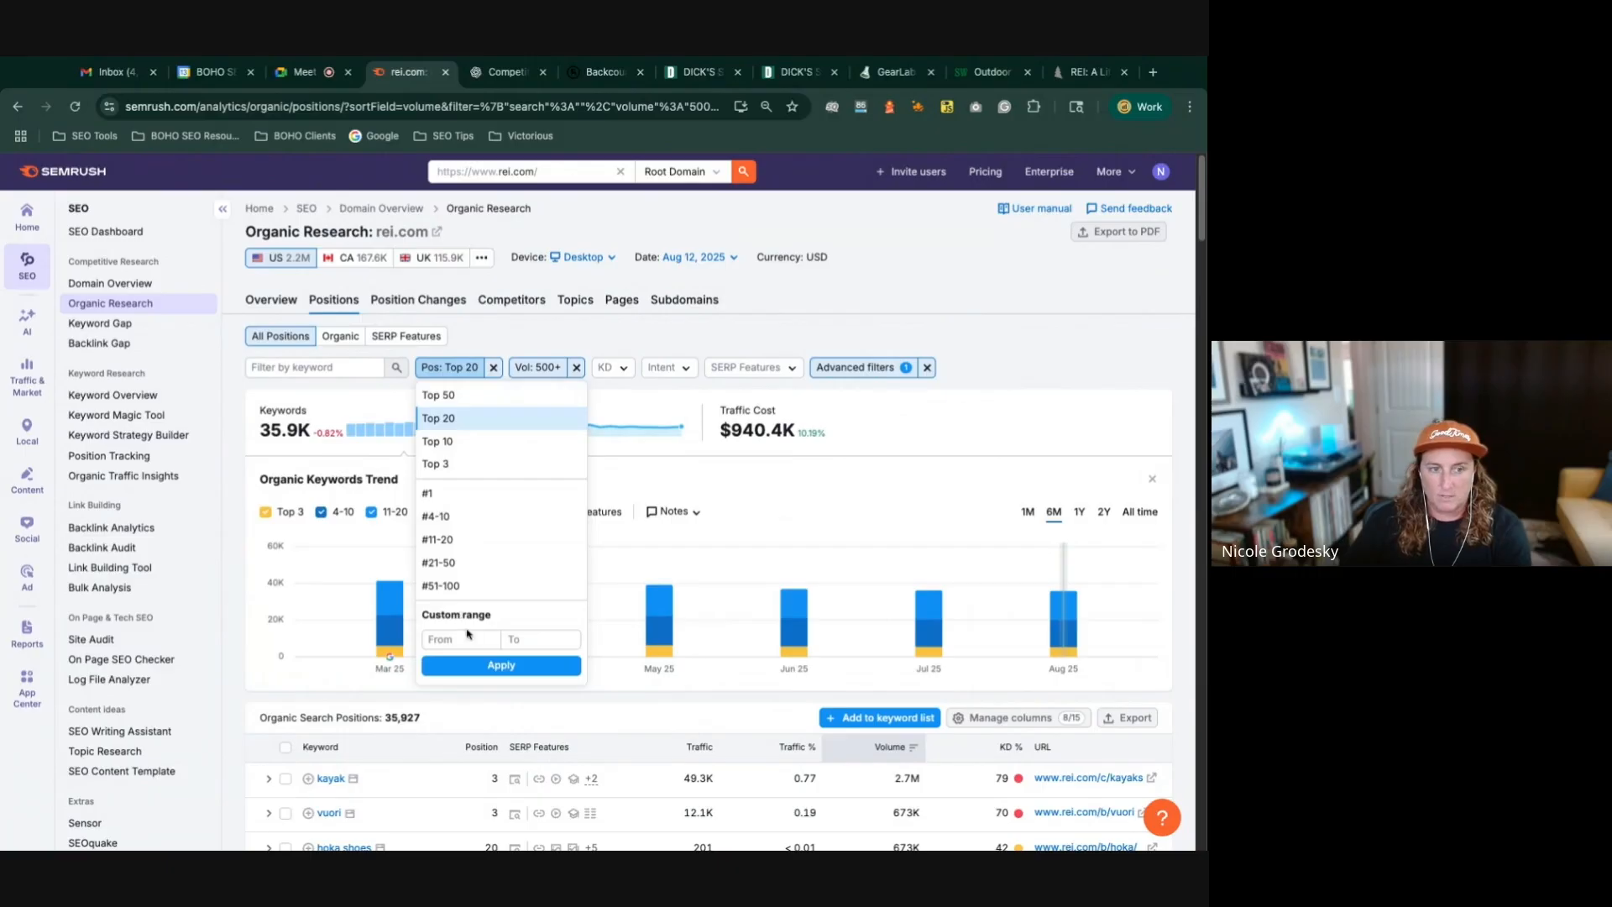
{"action": "left_click", "coordinate": [535, 641]}
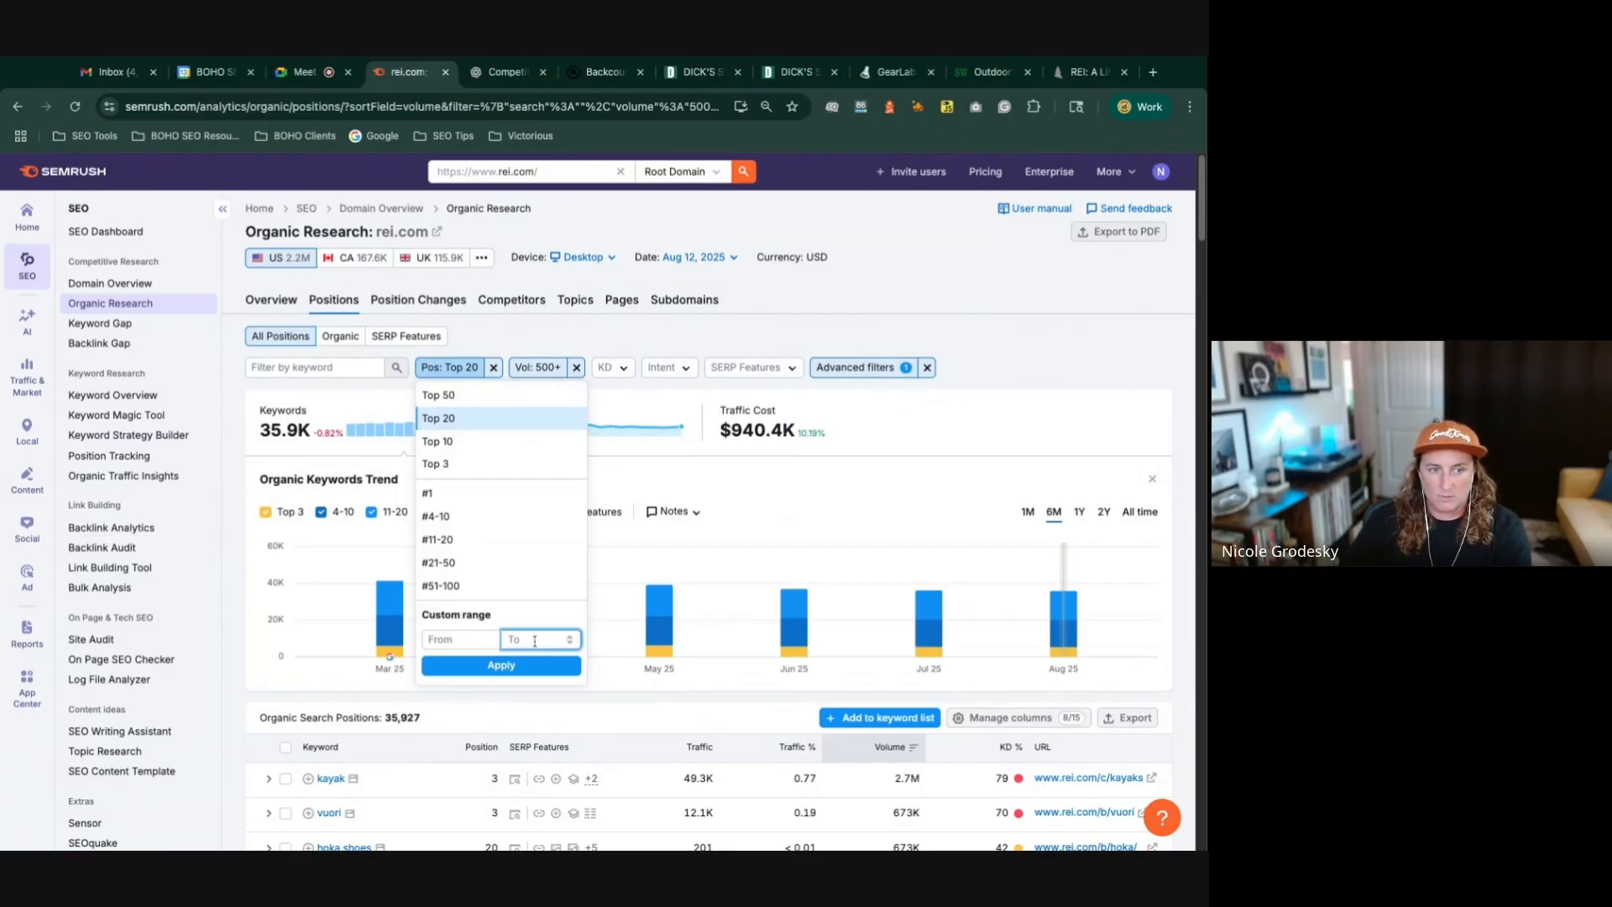
{"action": "type", "text": "10"}
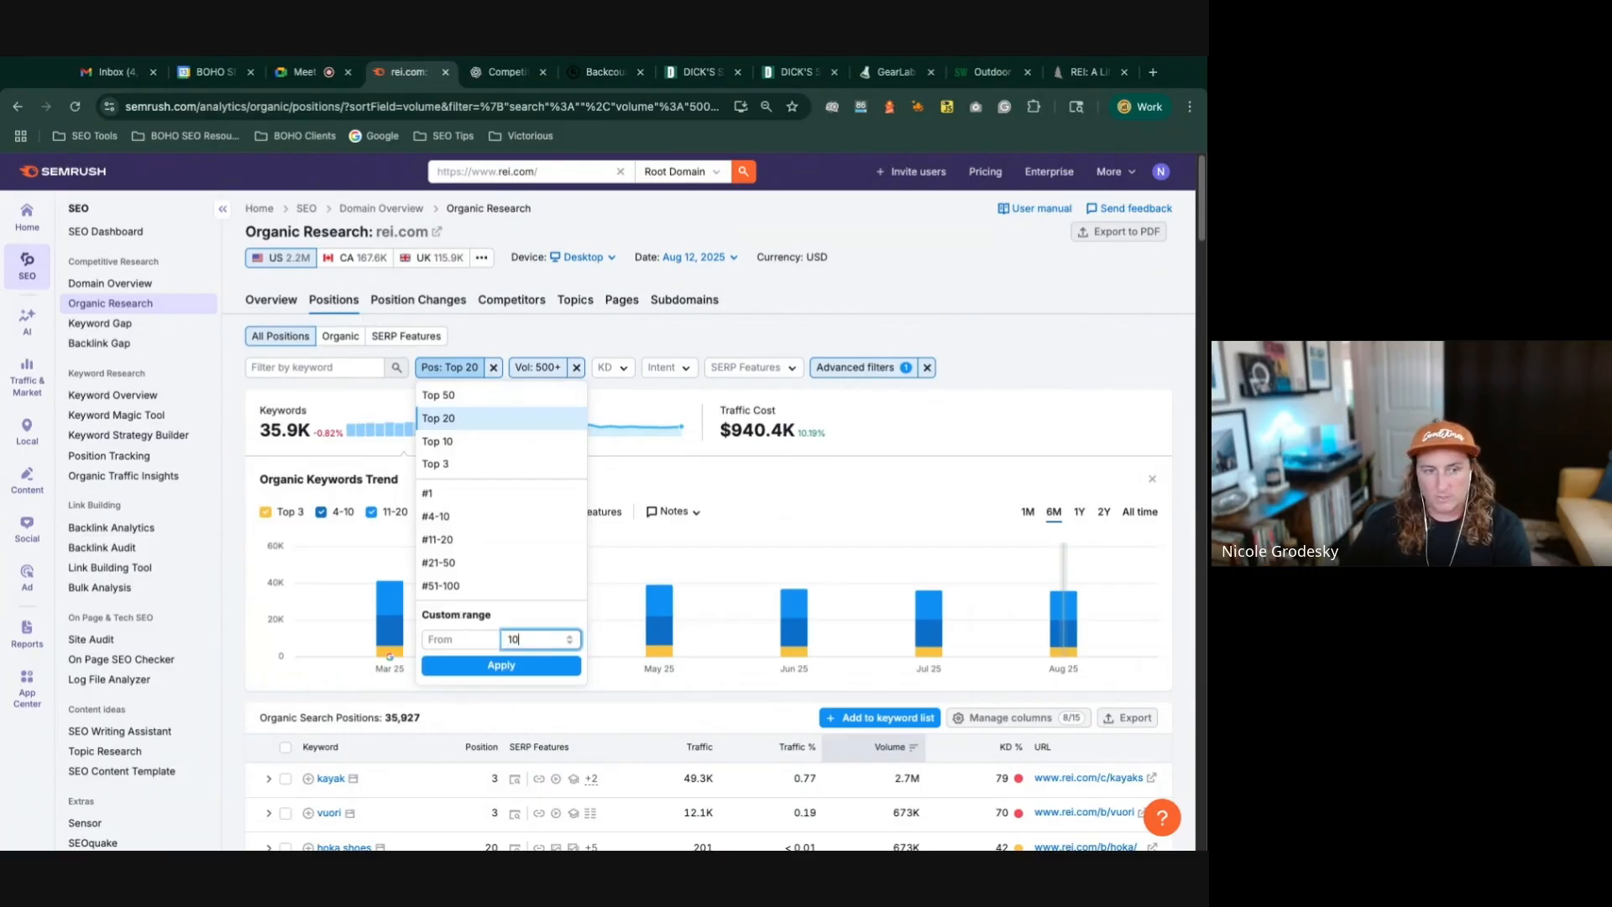
{"action": "left_click", "coordinate": [537, 666]}
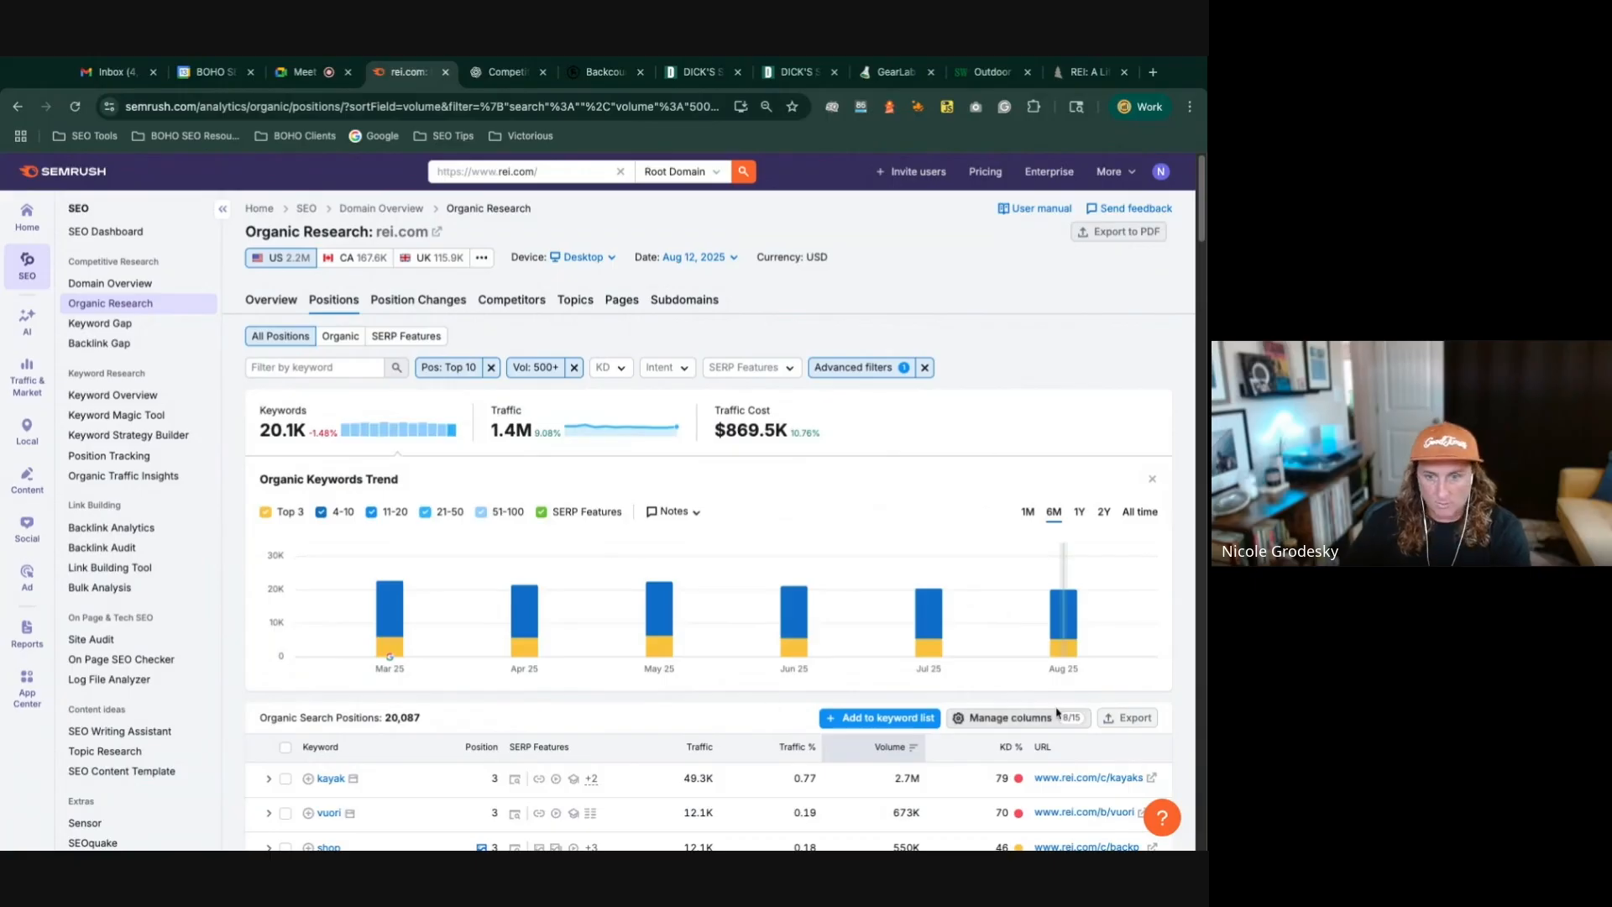
Step: Export all of the filtered top 10 keyword positions in Excel format
{"action": "left_click", "coordinate": [1121, 718]}
{"action": "scroll", "coordinate": [1007, 760], "scroll_direction": "down", "scroll_amount": 1}
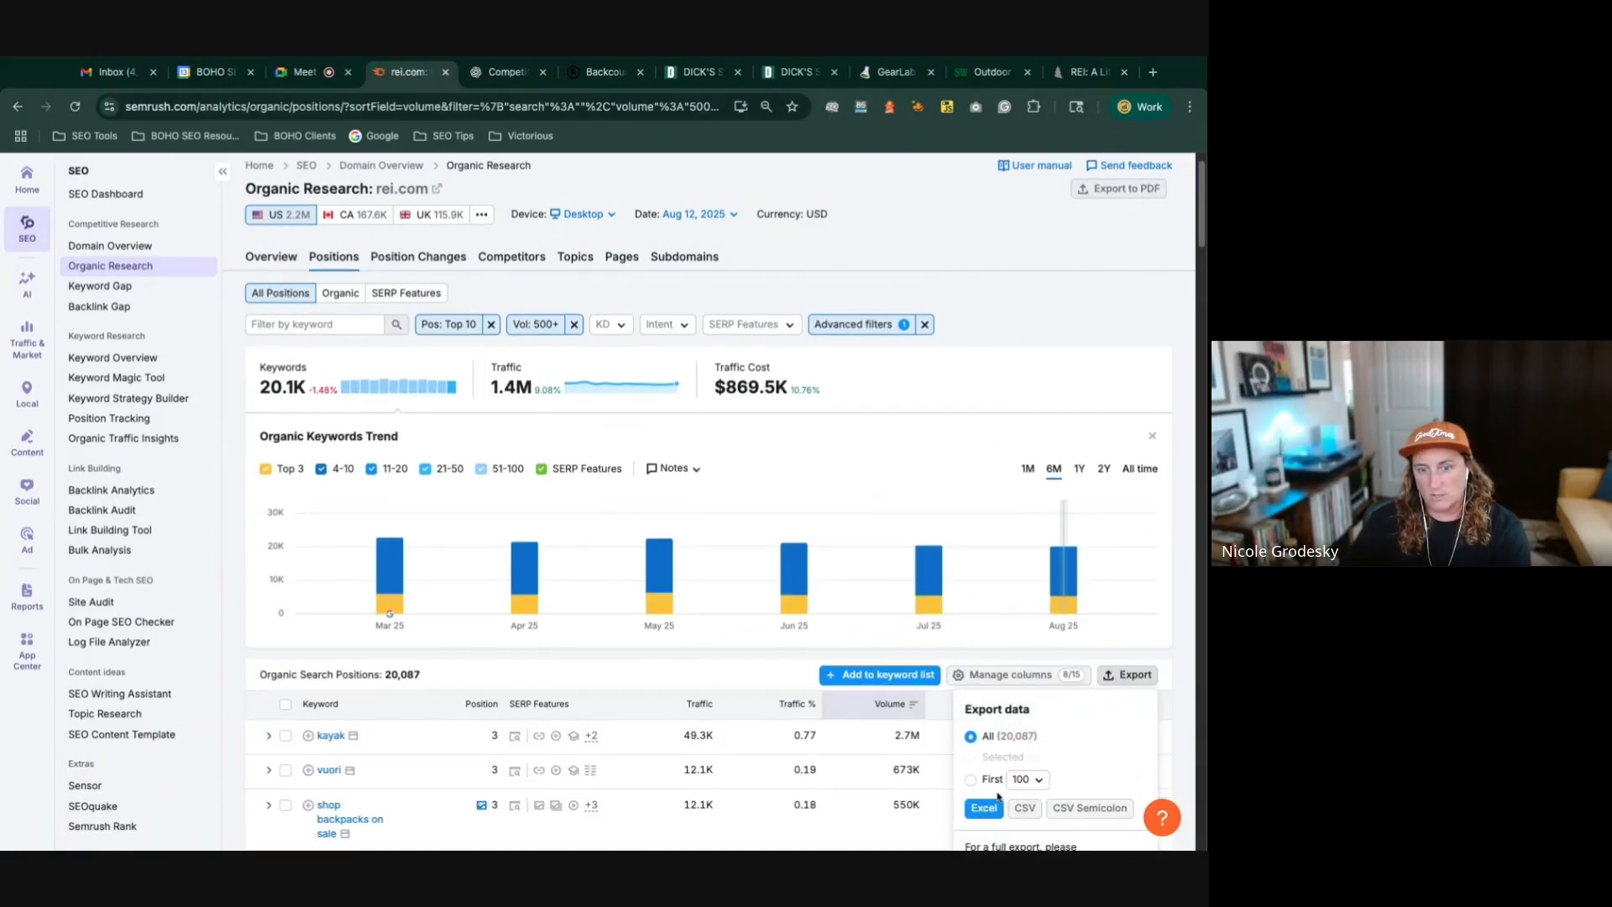
{"action": "left_click", "coordinate": [988, 807]}
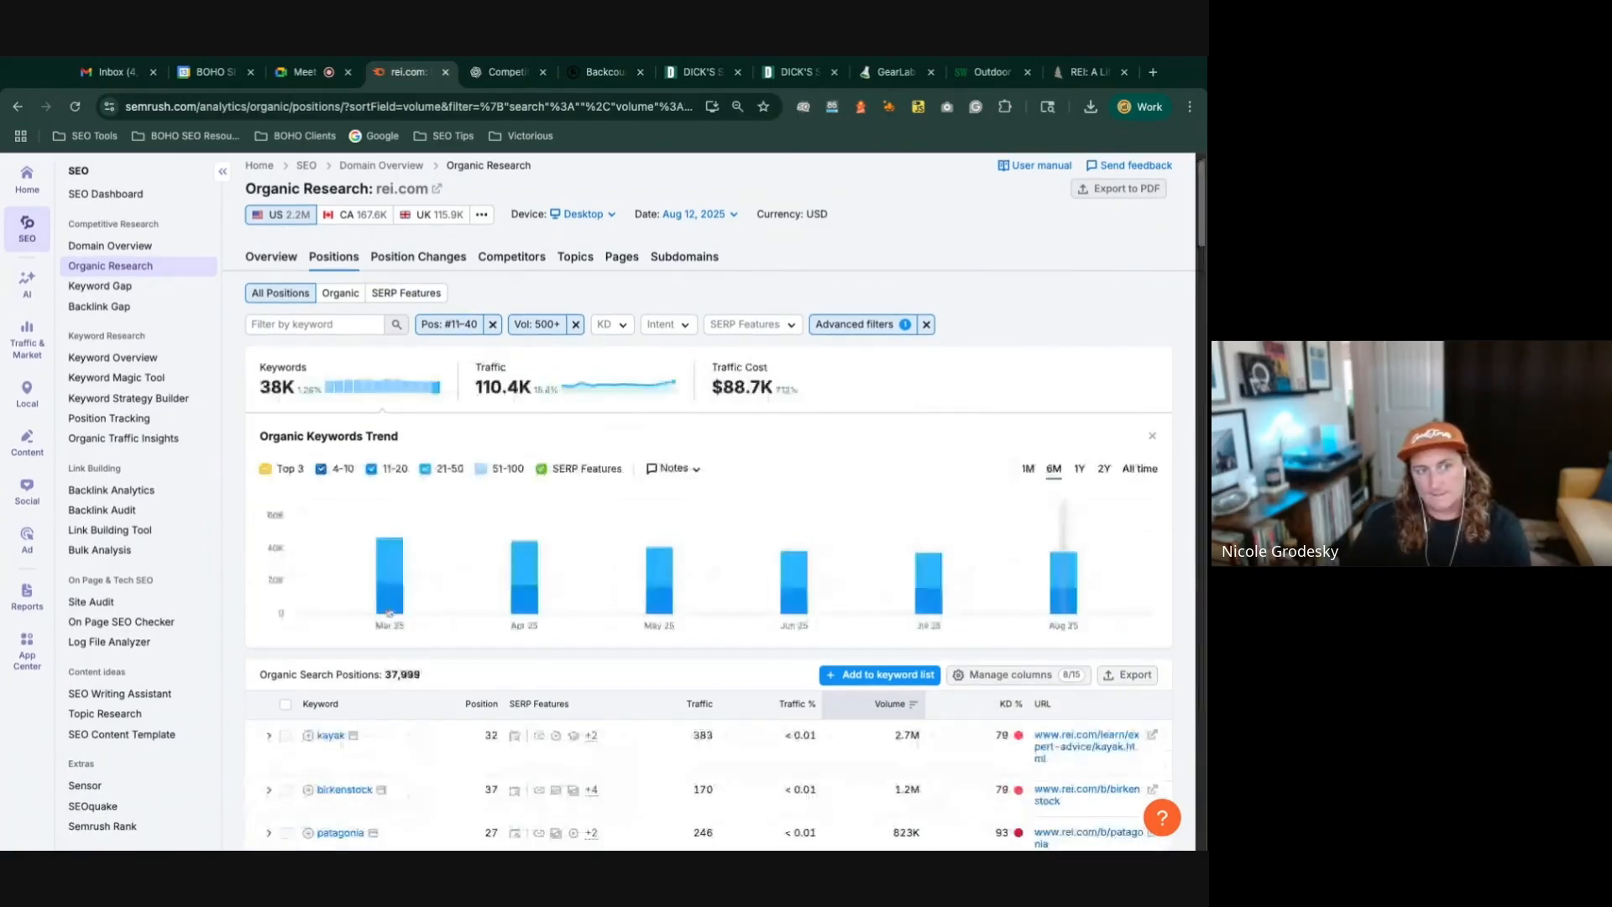
Step: Set the position filter to the custom range 11–30 and export all matching keywords in Excel format
{"action": "left_click", "coordinate": [449, 324]}
{"action": "left_click_drag", "start_coordinate": [543, 596], "coordinate": [479, 581]}
{"action": "type", "text": "30"}
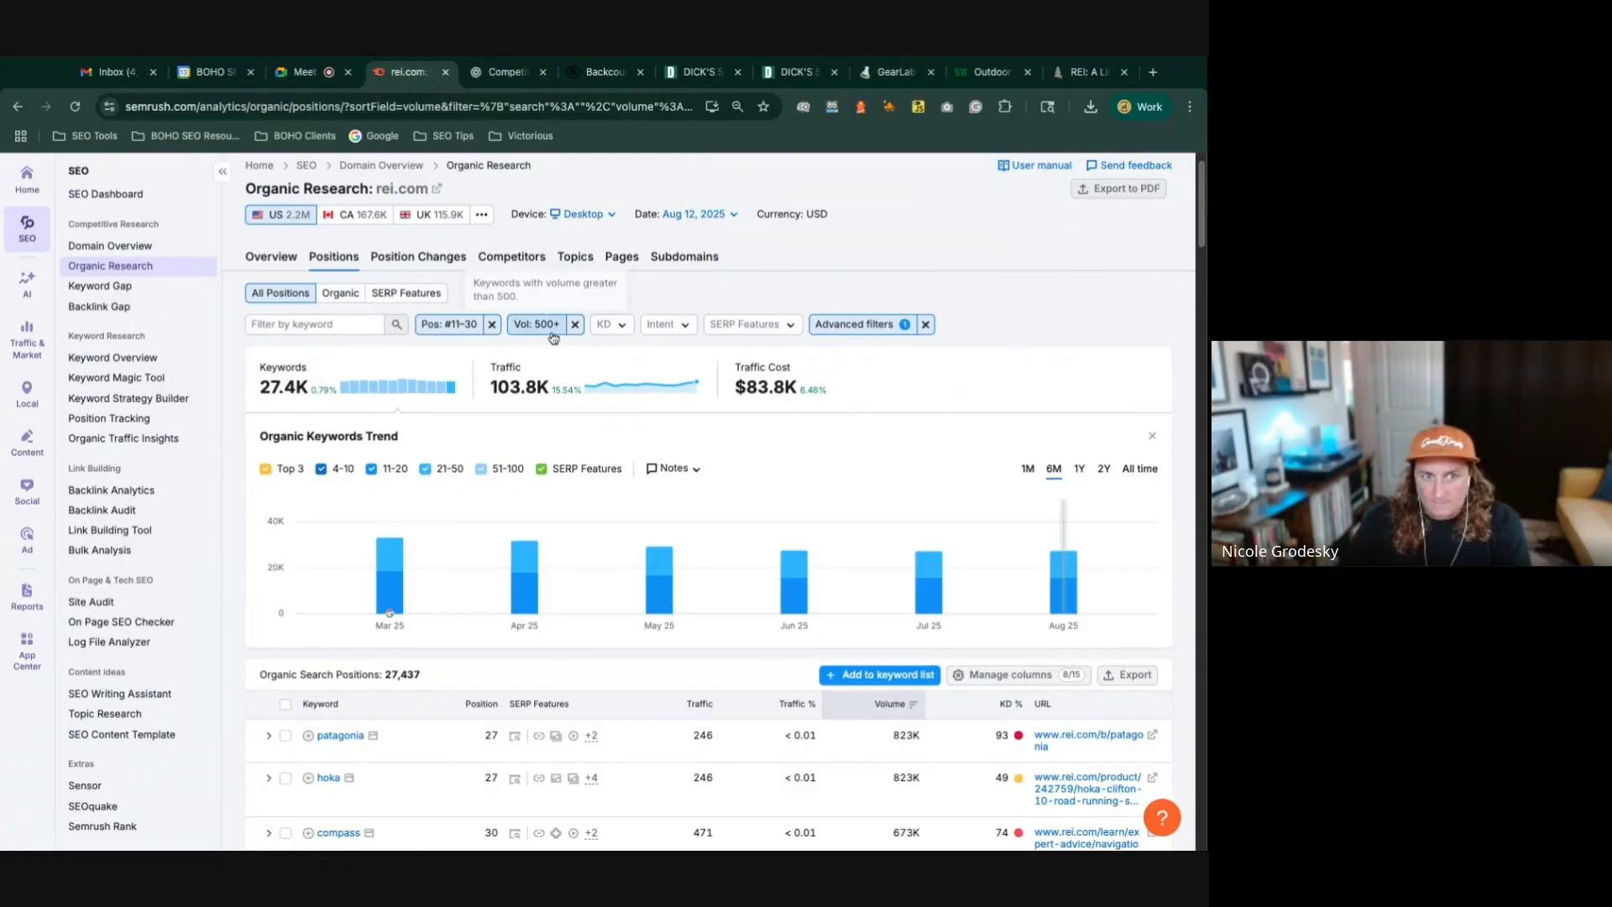
{"action": "left_click", "coordinate": [1127, 674]}
{"action": "left_click", "coordinate": [988, 810]}
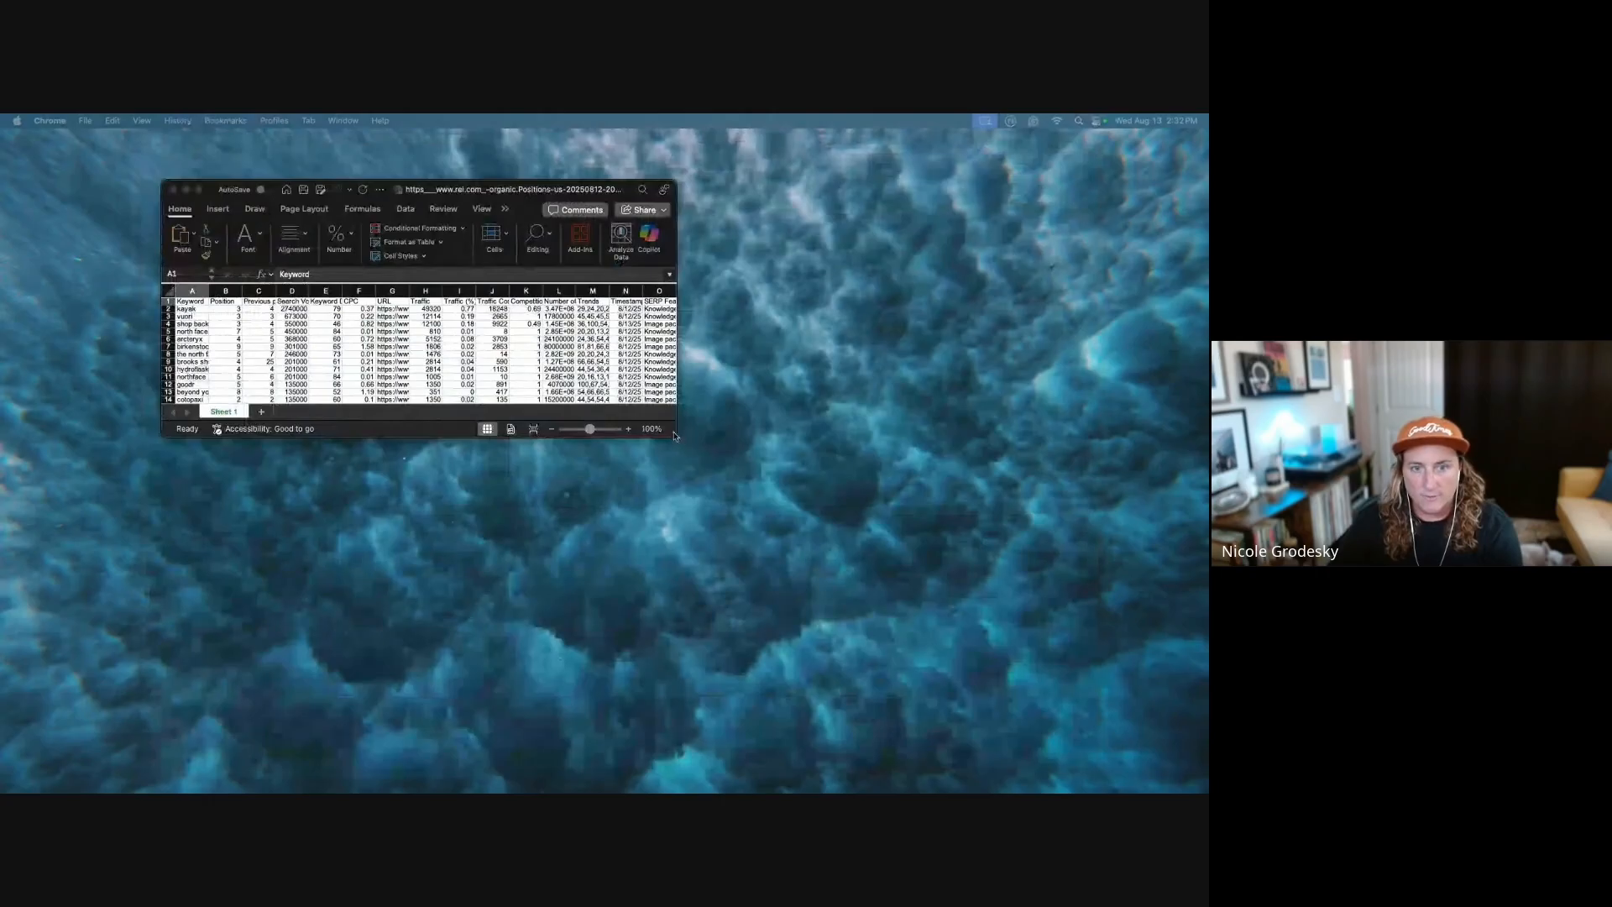
Step: Enlarge the exported rei.com positions workbook's window and move it nearer the screen centre
{"action": "left_click_drag", "start_coordinate": [964, 575], "coordinate": [1079, 669]}
{"action": "left_click", "coordinate": [328, 354]}
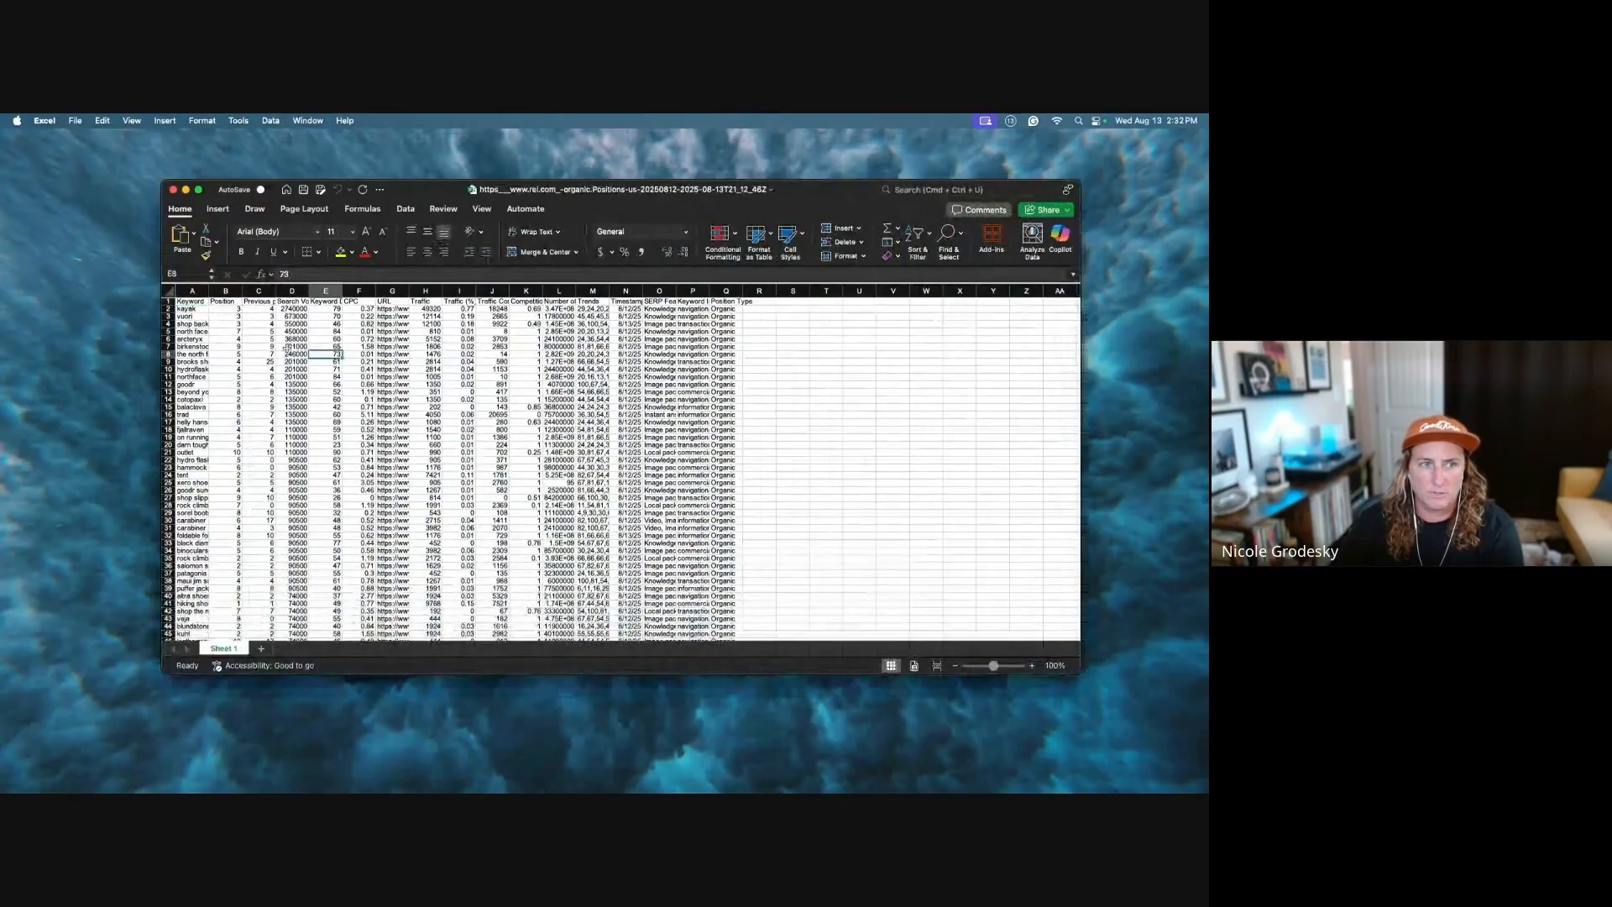
{"action": "left_click_drag", "start_coordinate": [722, 195], "coordinate": [898, 186]}
{"action": "left_click_drag", "start_coordinate": [234, 663], "coordinate": [236, 698]}
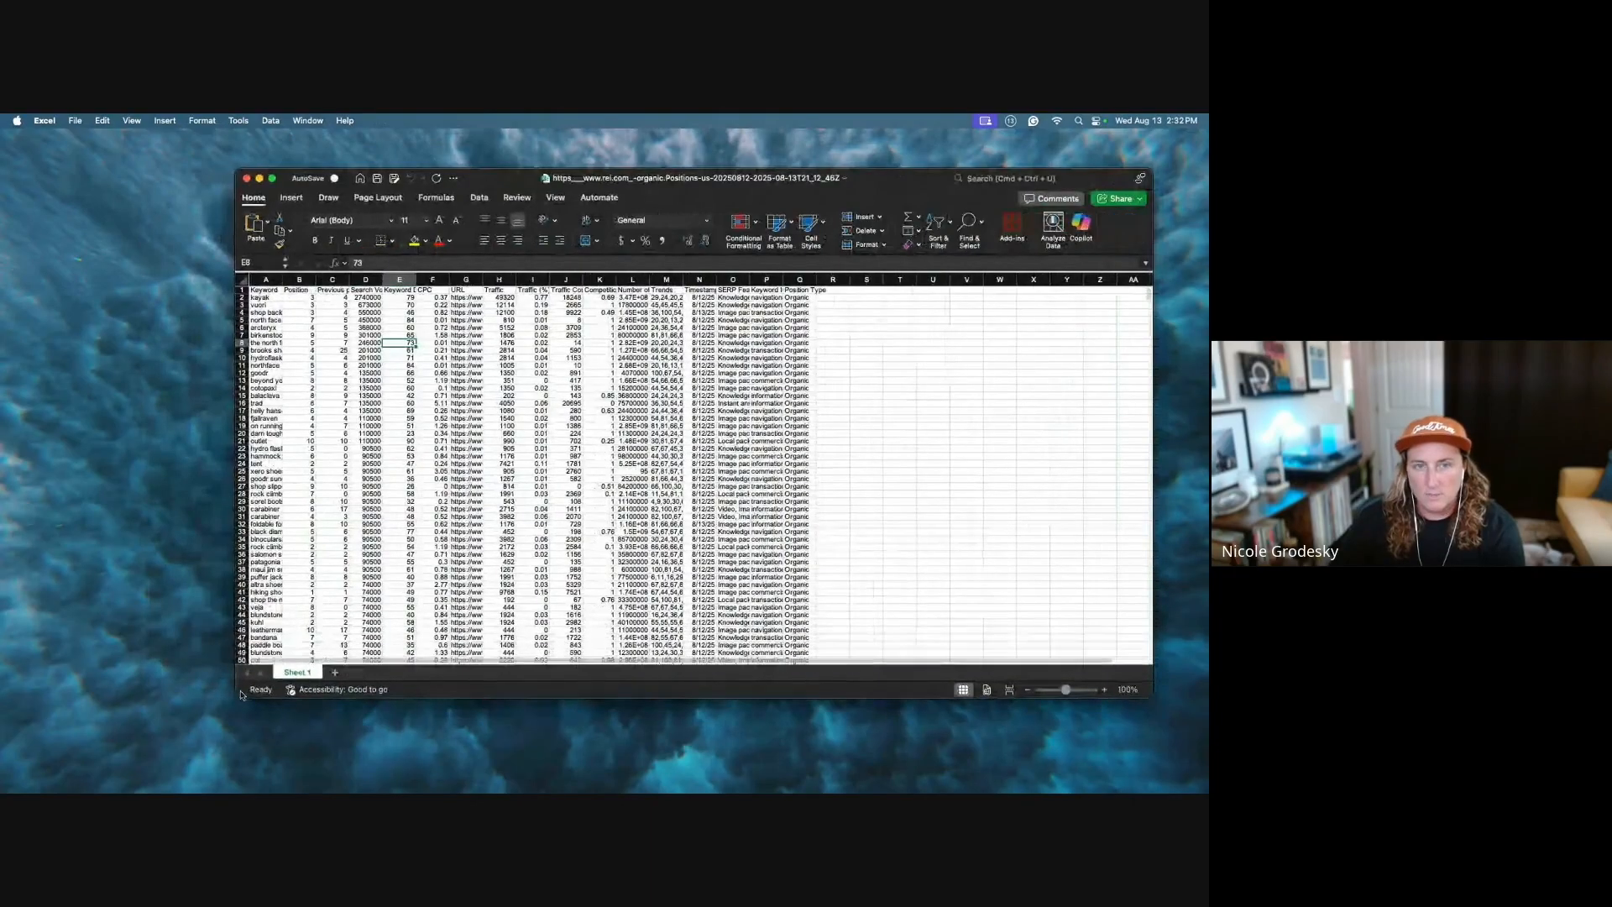
Step: Save the workbook under the name "REI Competitor Ranking Analysis Data Sheet 8.2025" in Excel Workbook format
{"action": "left_click", "coordinate": [320, 397]}
{"action": "left_click", "coordinate": [73, 121]}
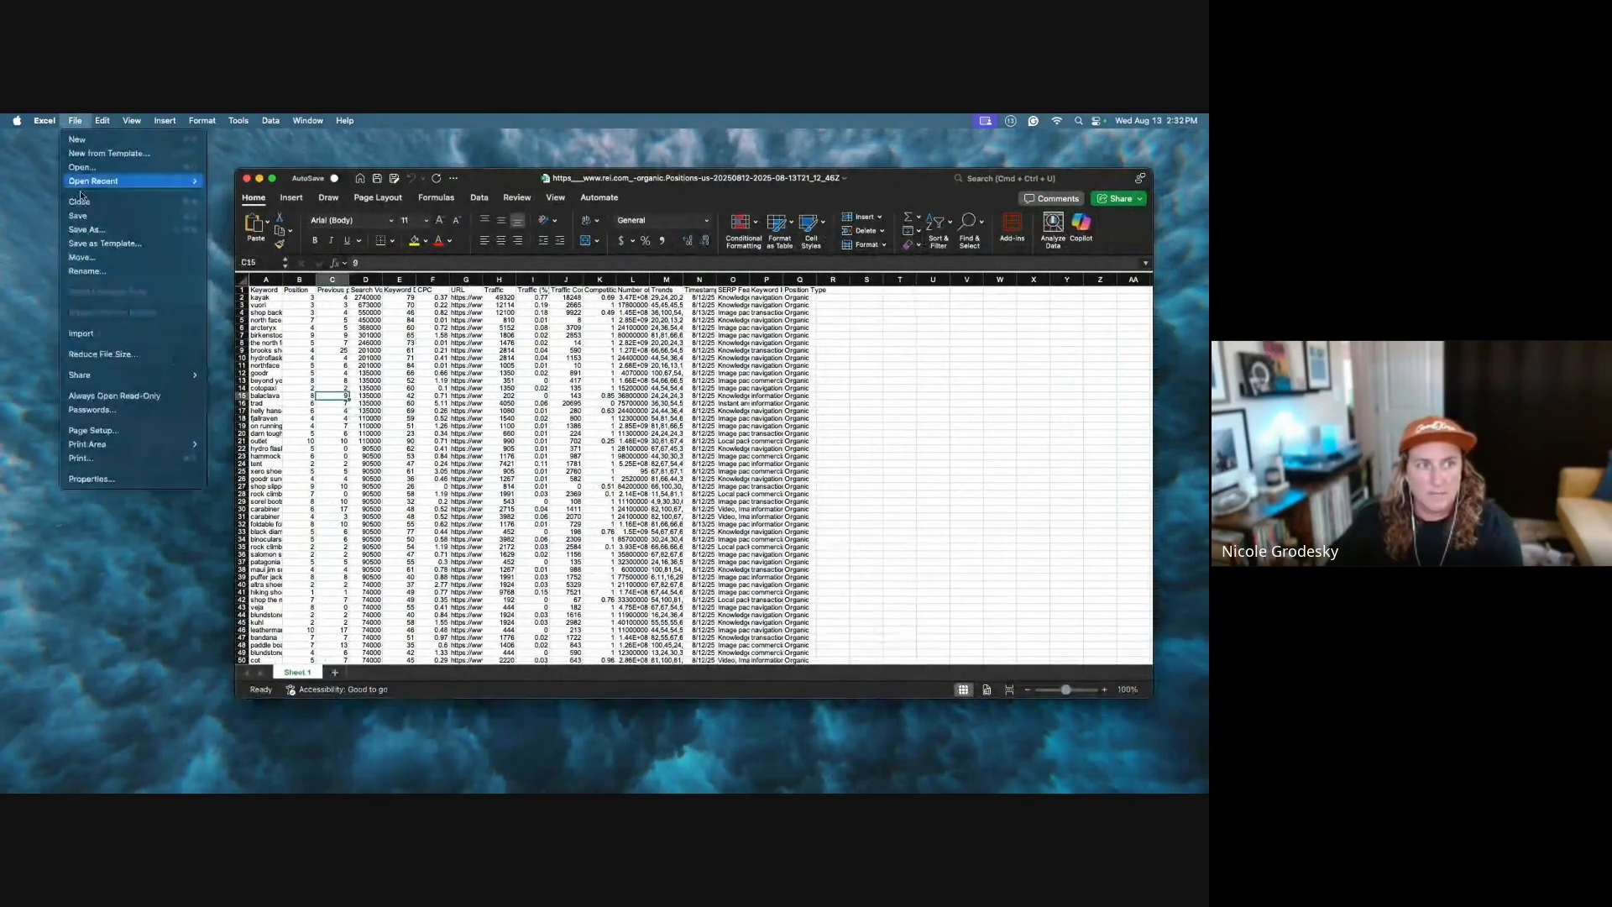
{"action": "left_click", "coordinate": [70, 242]}
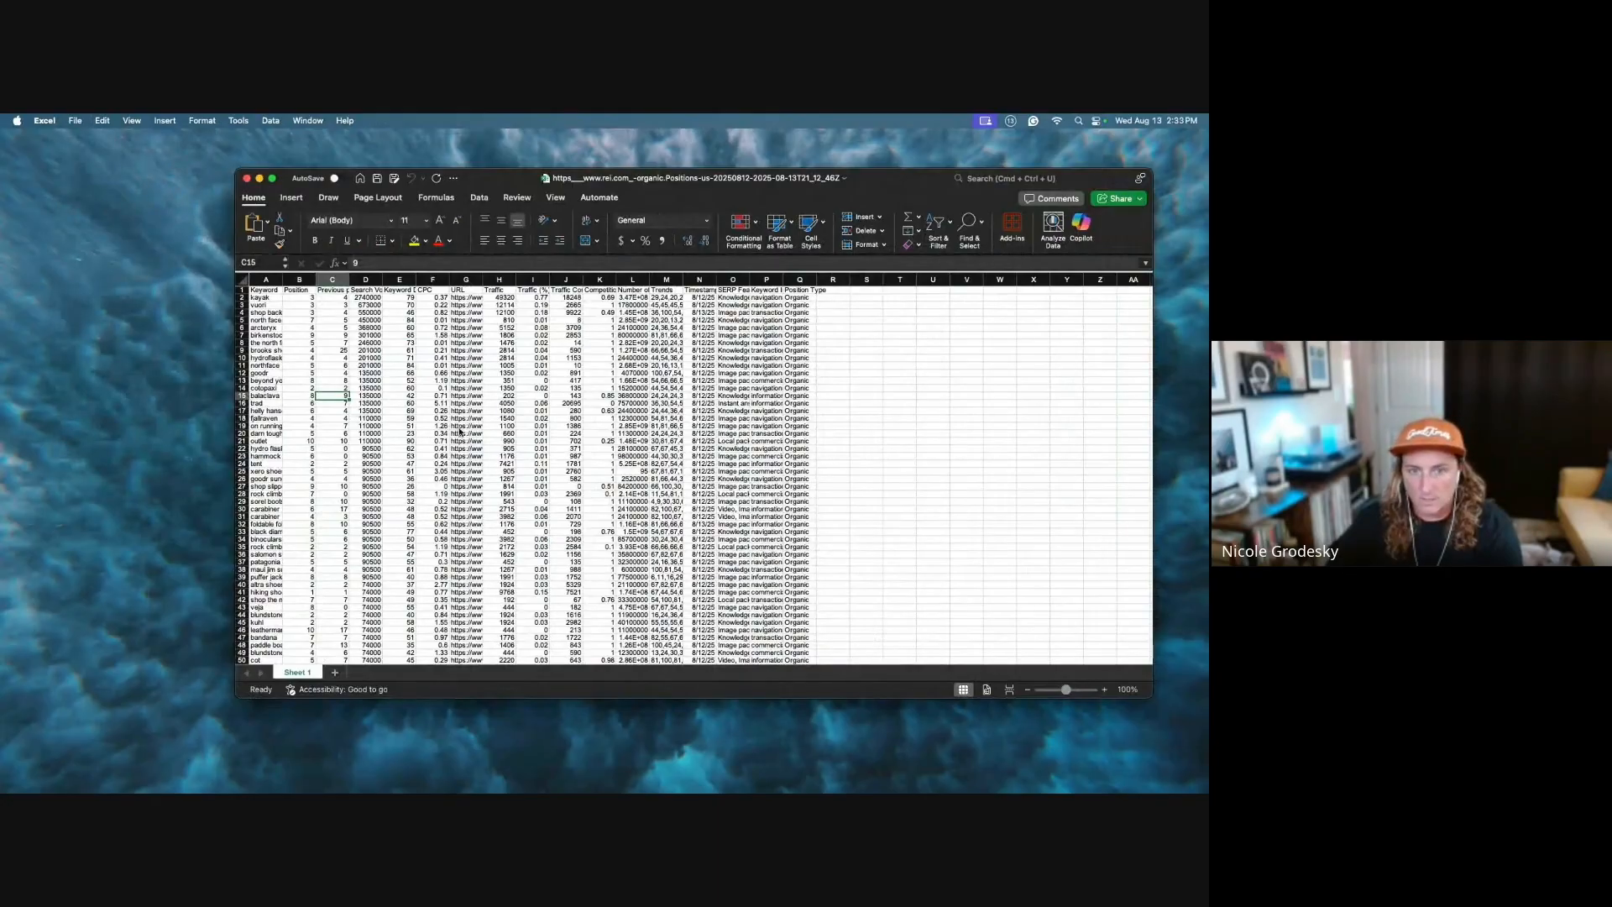
{"action": "type", "text": "RE"}
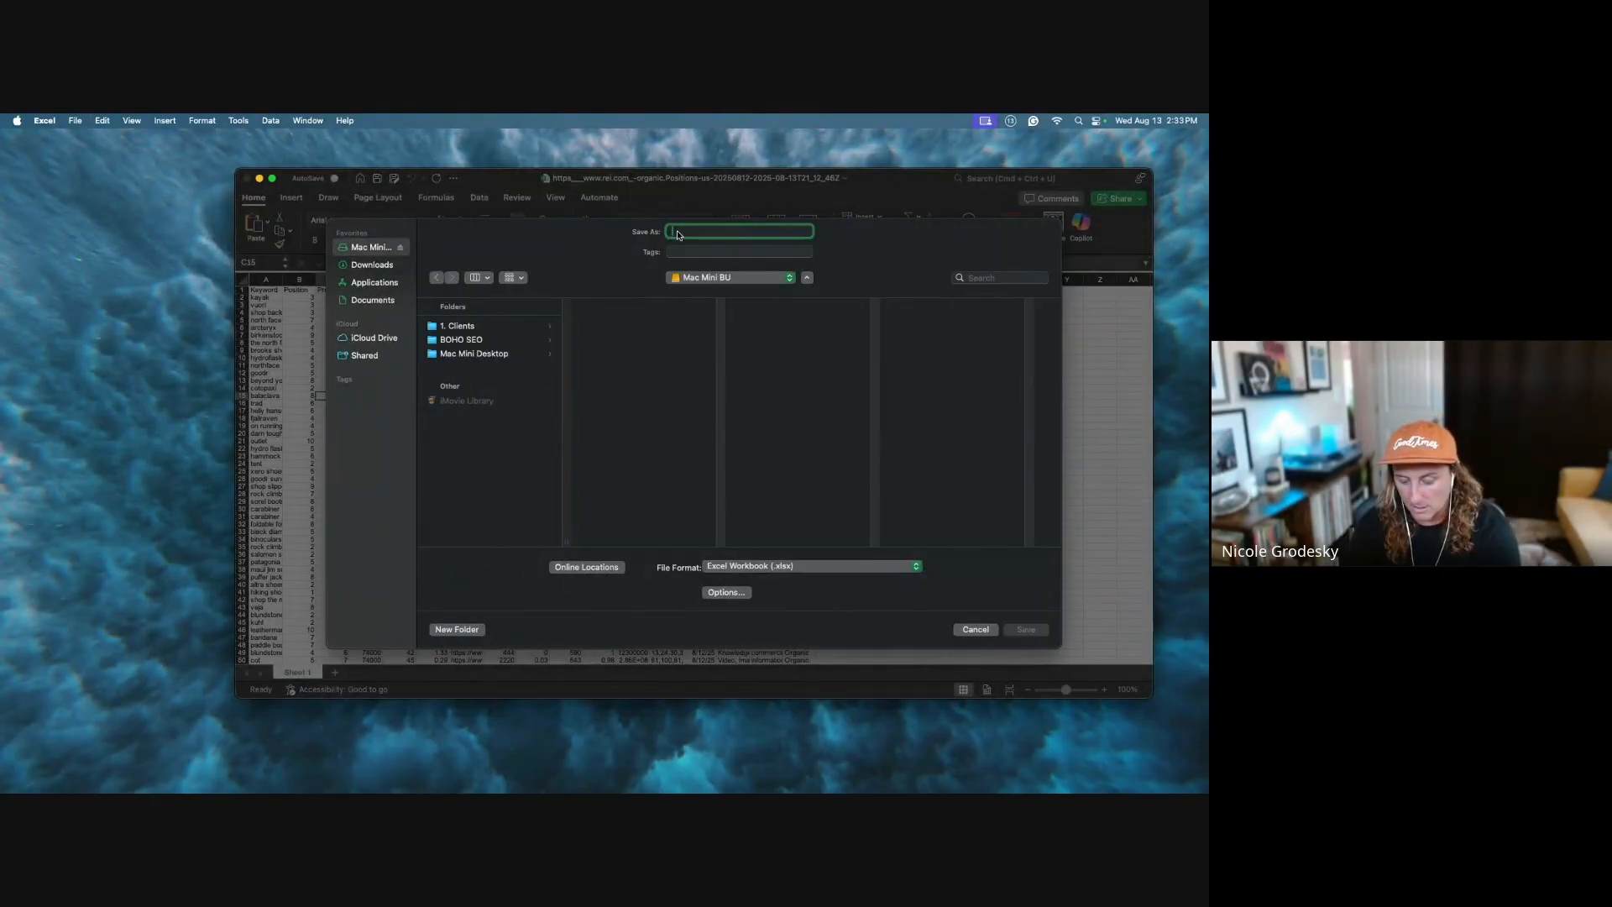
{"action": "type", "text": "I Compet"}
{"action": "type", "text": "itor Ranking Anal"}
{"action": "type", "text": "ysis Data Sheet"}
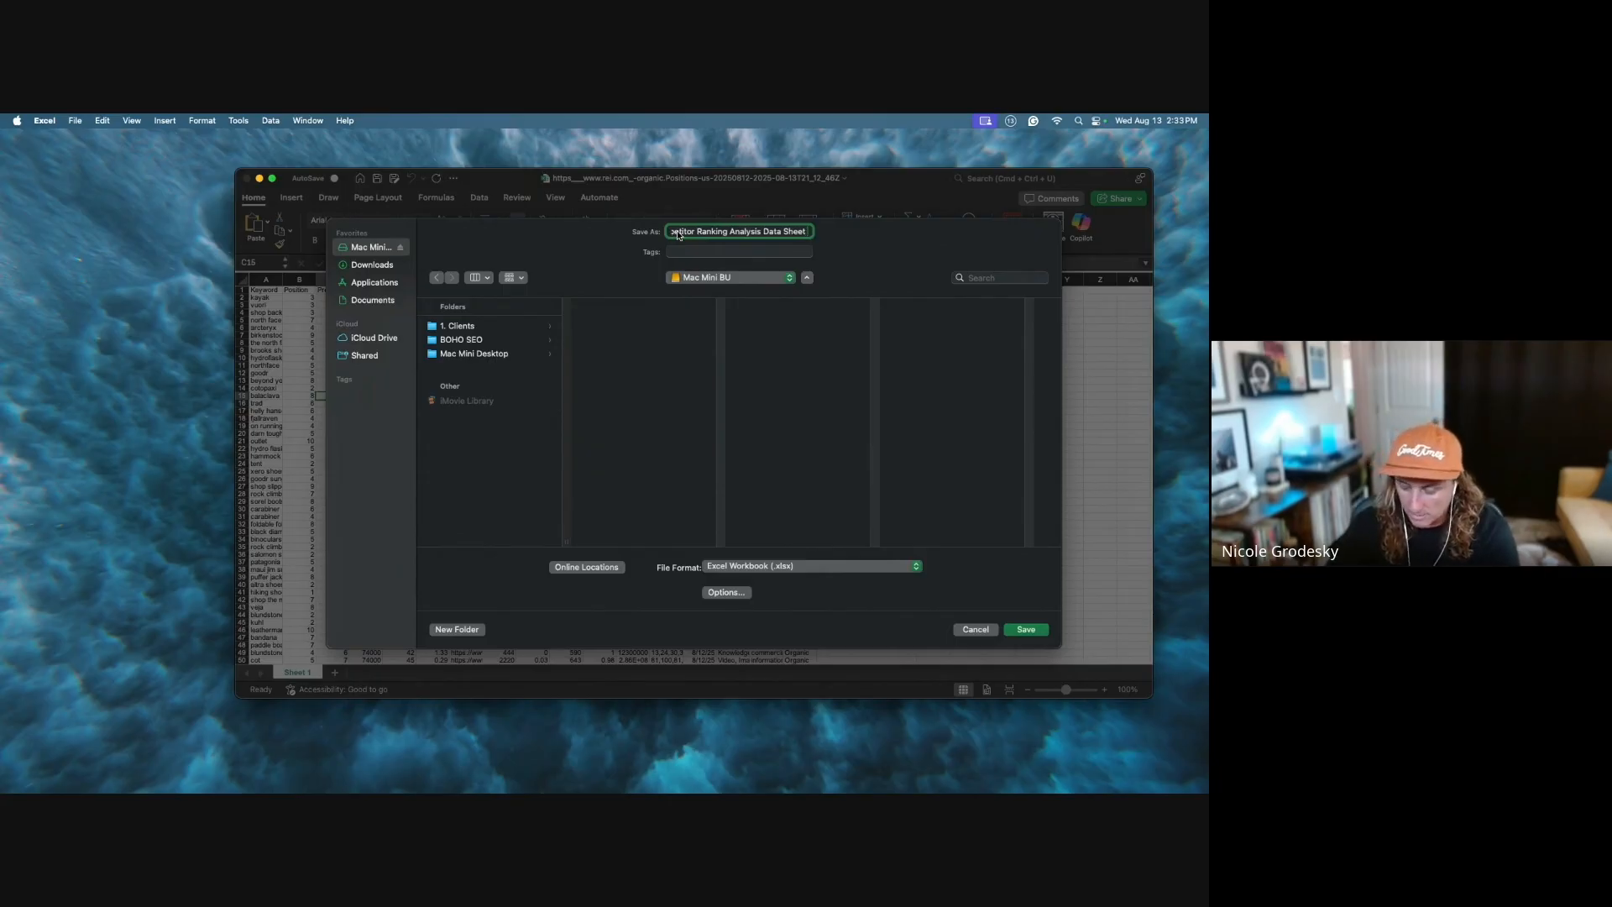
{"action": "type", "text": " 8.2025"}
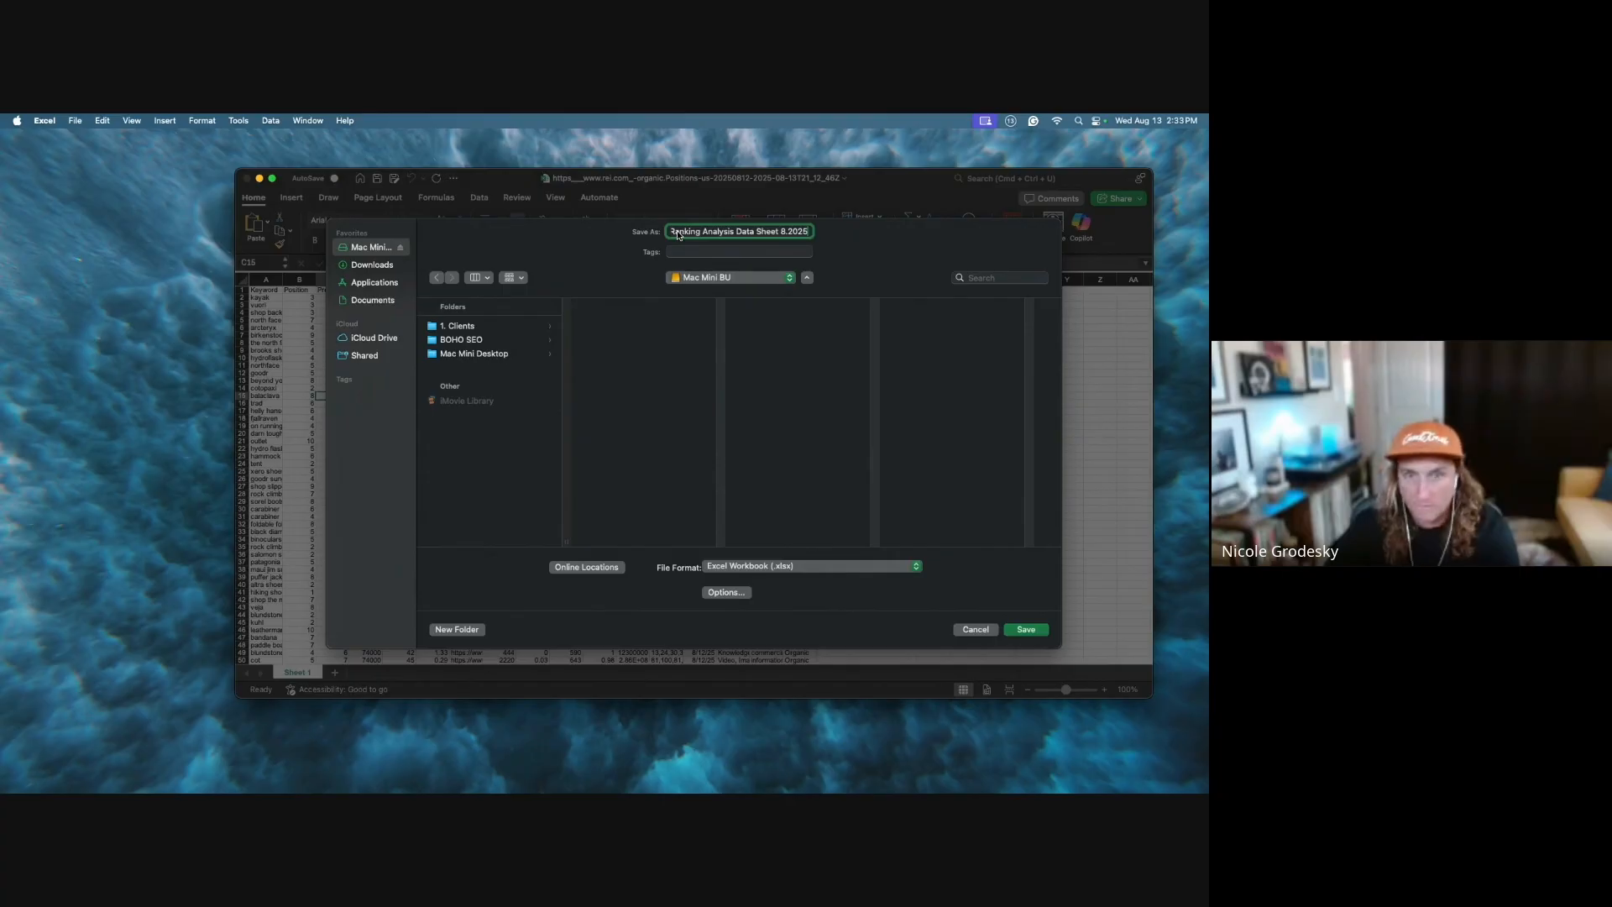
{"action": "key", "text": "Return"}
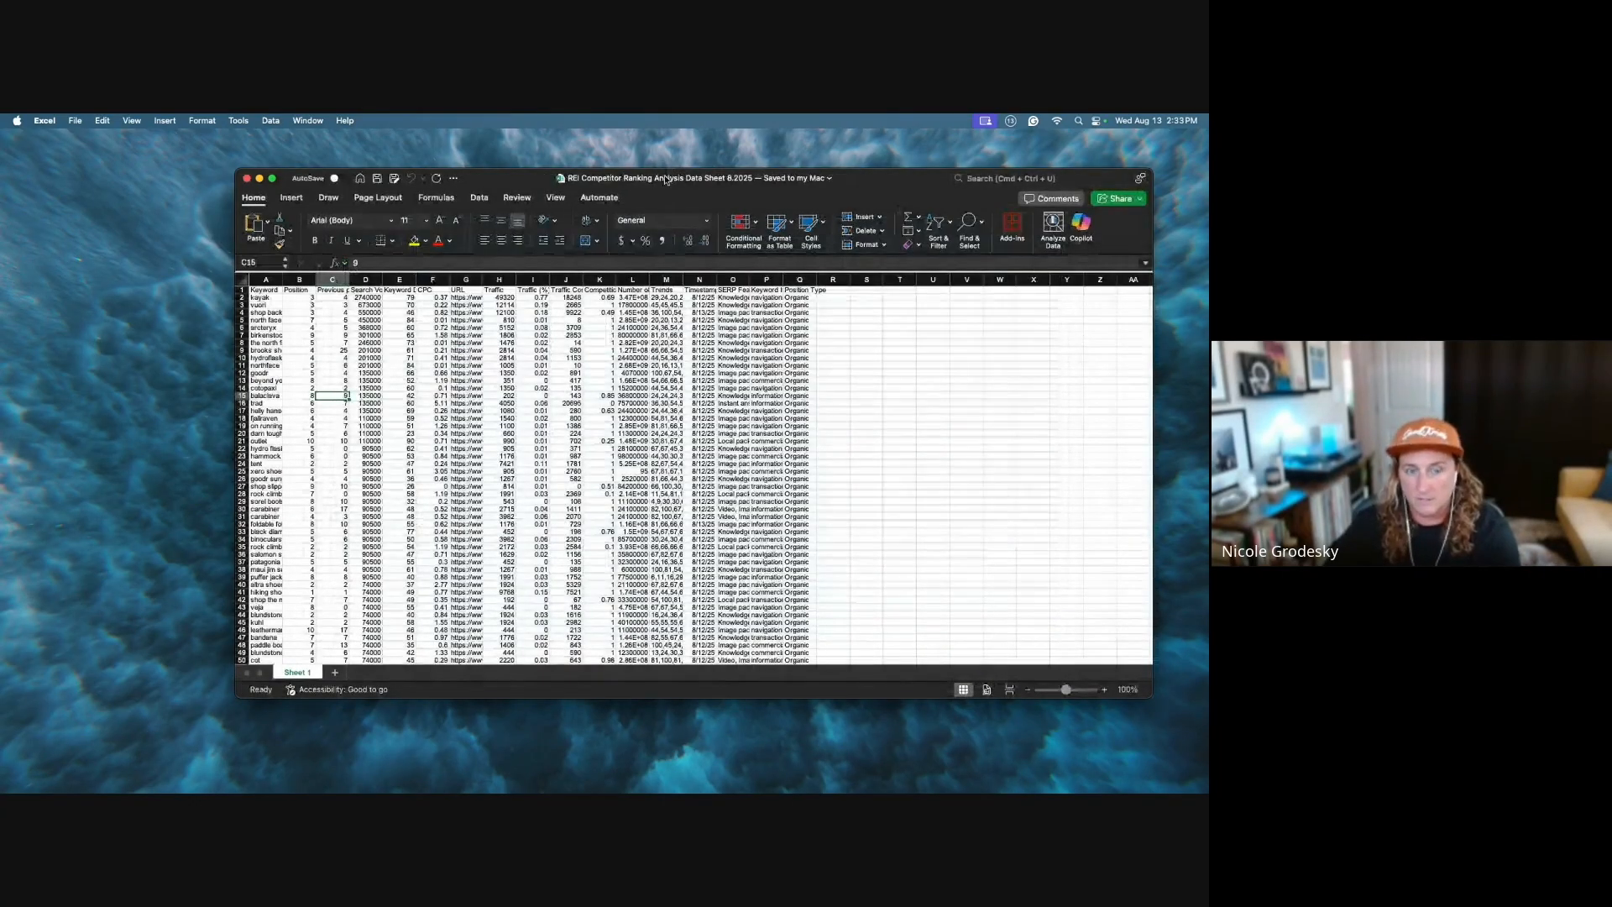
Step: Rename the worksheet as REI and widen its Keyword column
{"action": "double_click", "coordinate": [296, 671]}
{"action": "type", "text": "REI"}
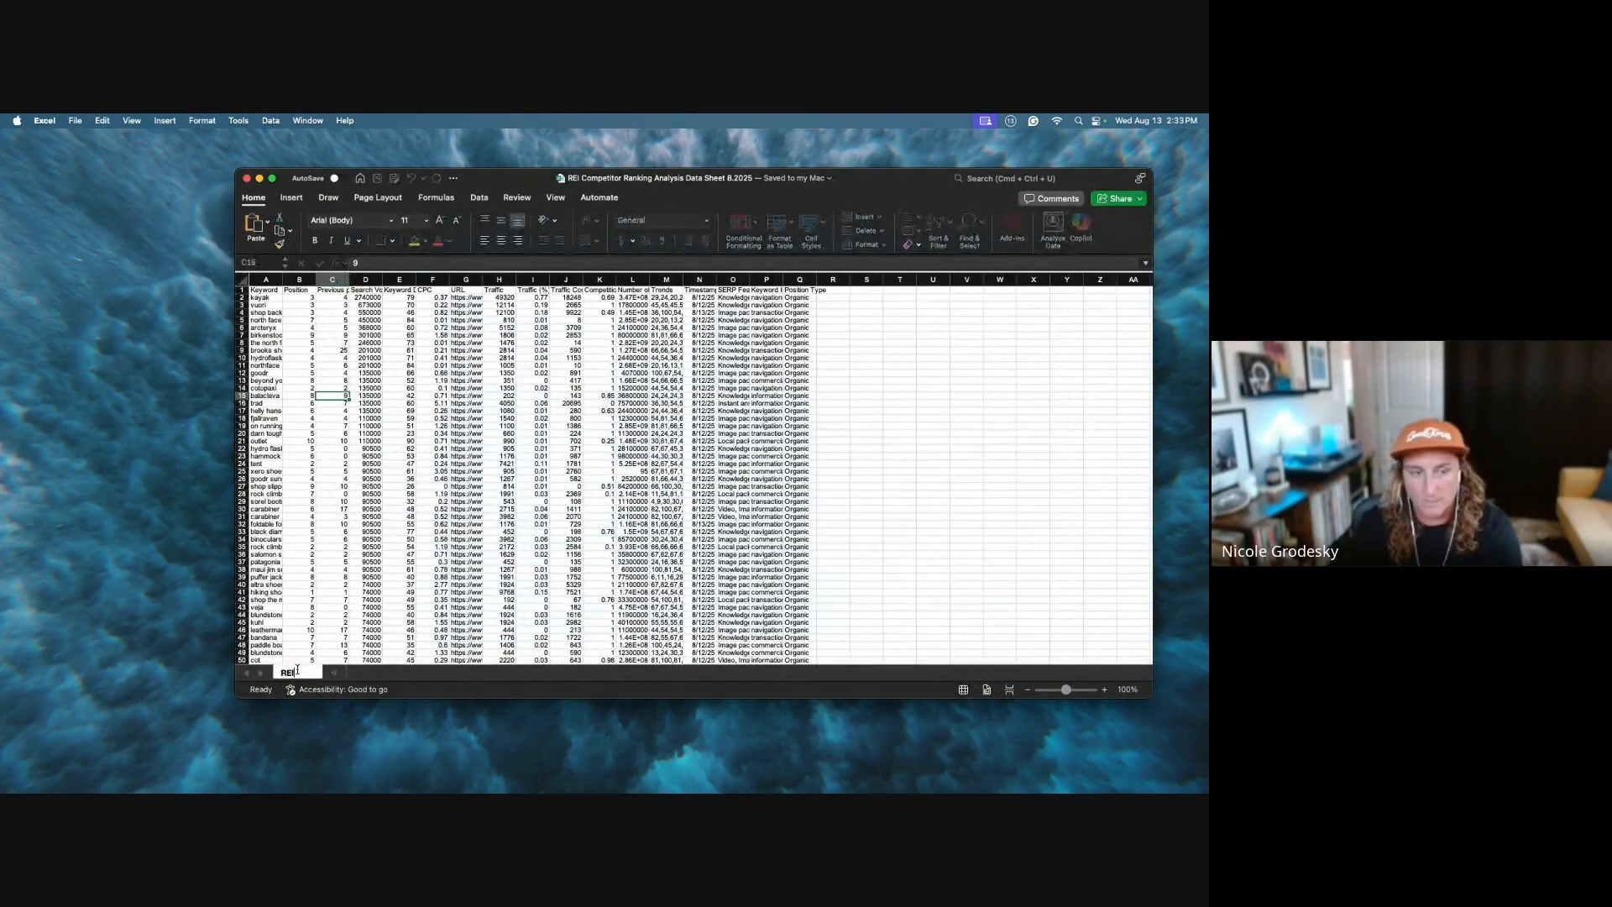
{"action": "key", "text": "Return"}
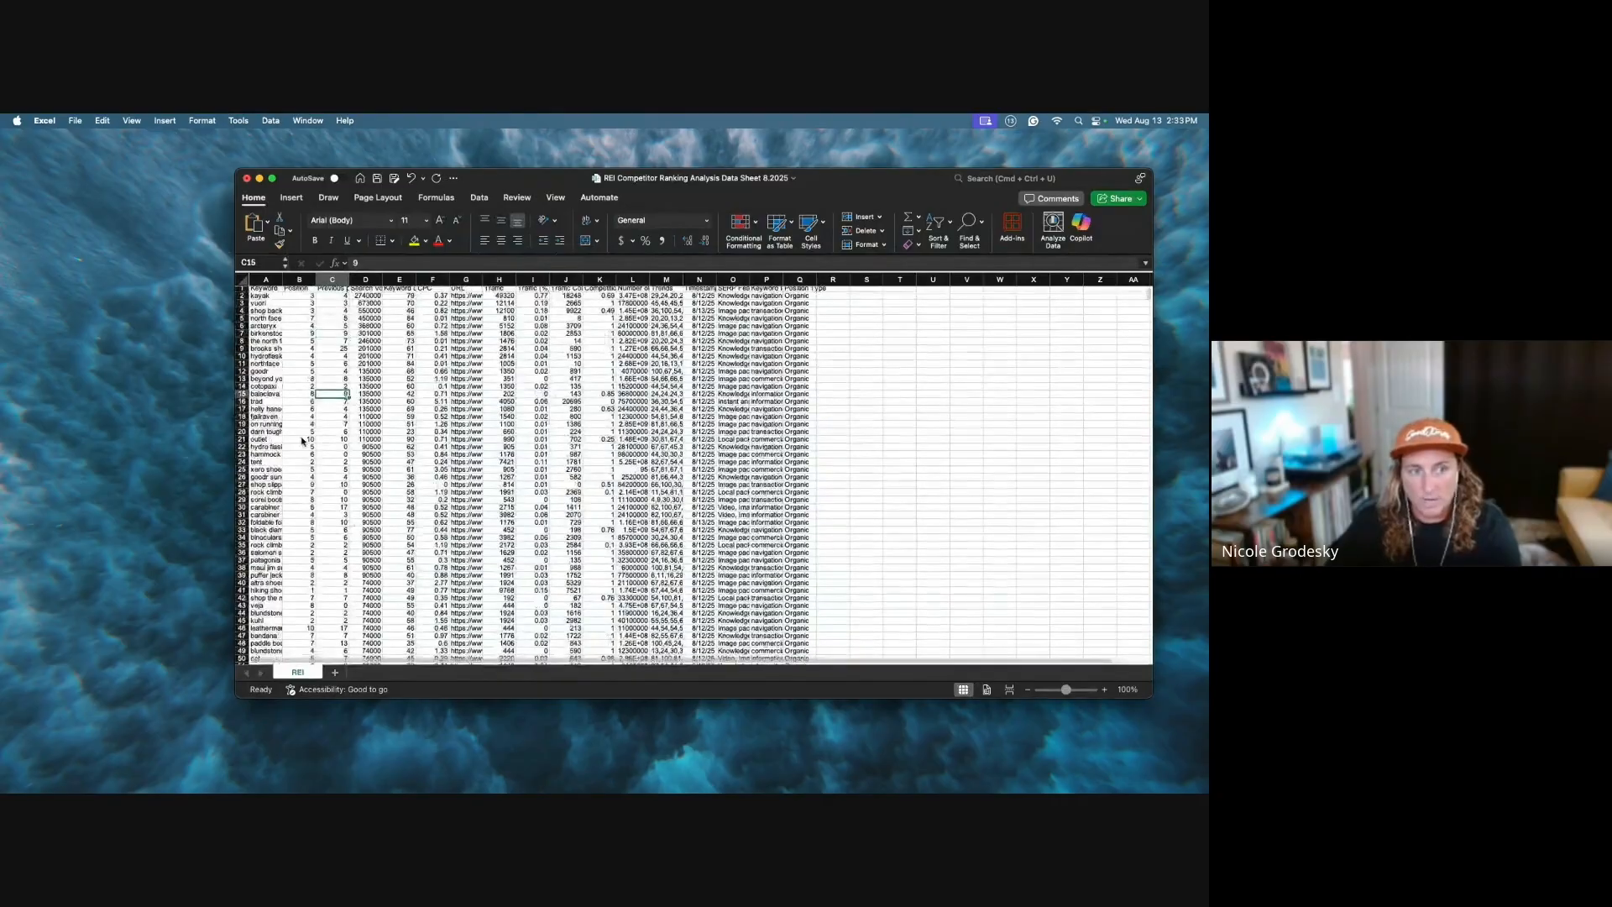
{"action": "left_click_drag", "start_coordinate": [282, 279], "coordinate": [352, 280]}
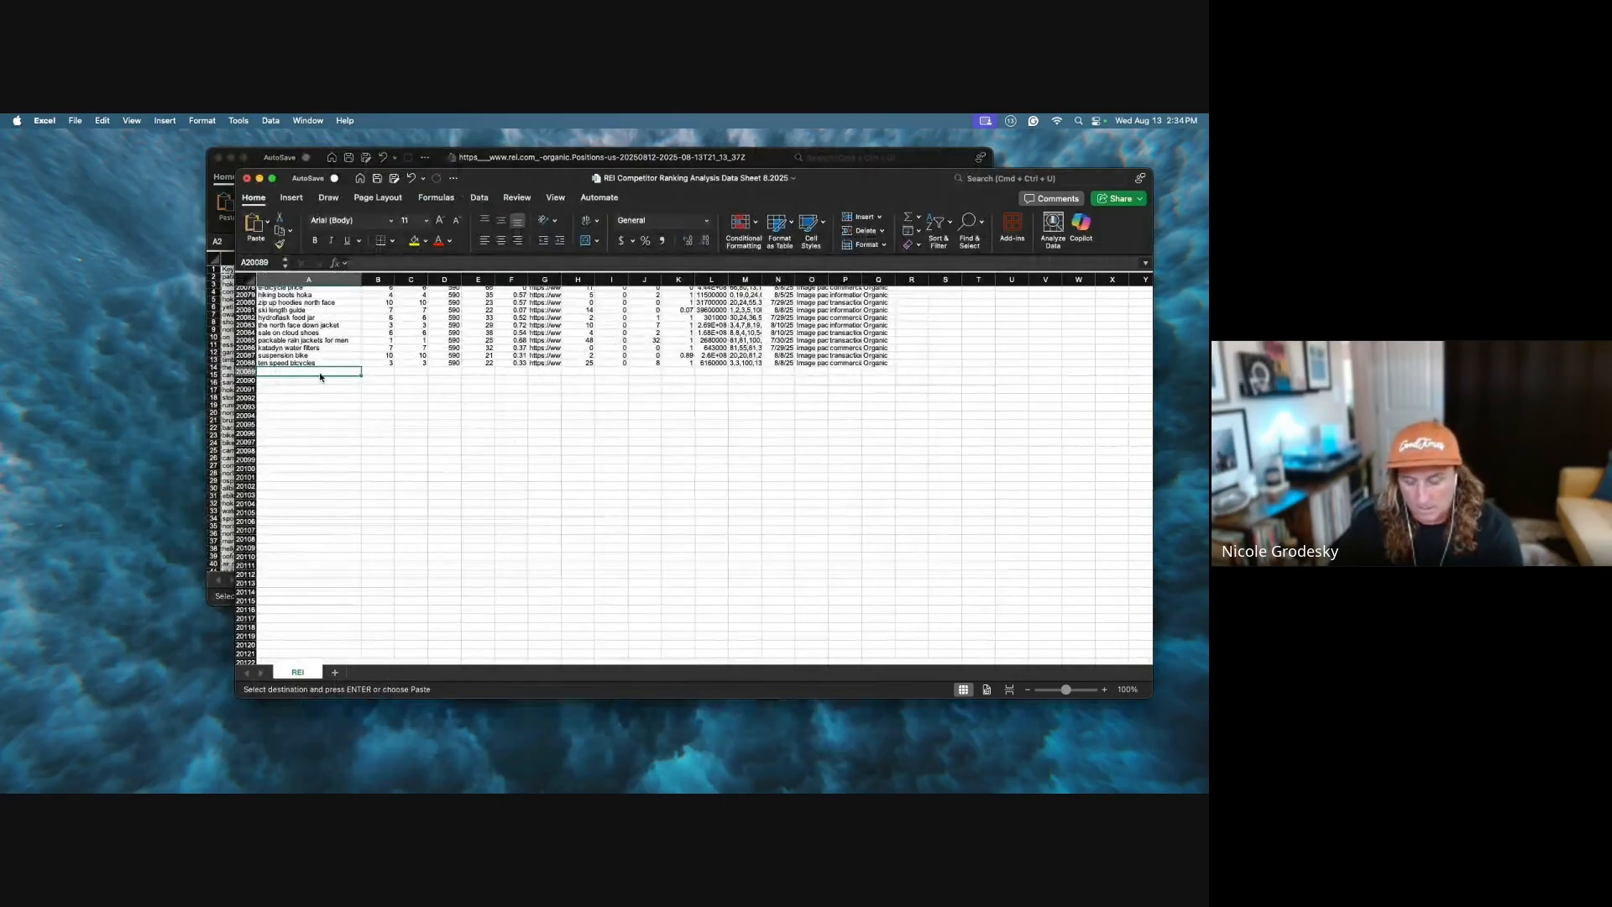
Step: Paste the copied position 11–30 keyword rows directly below the REI sheet's last data row, starting at A20089
{"action": "key", "text": "super+v"}
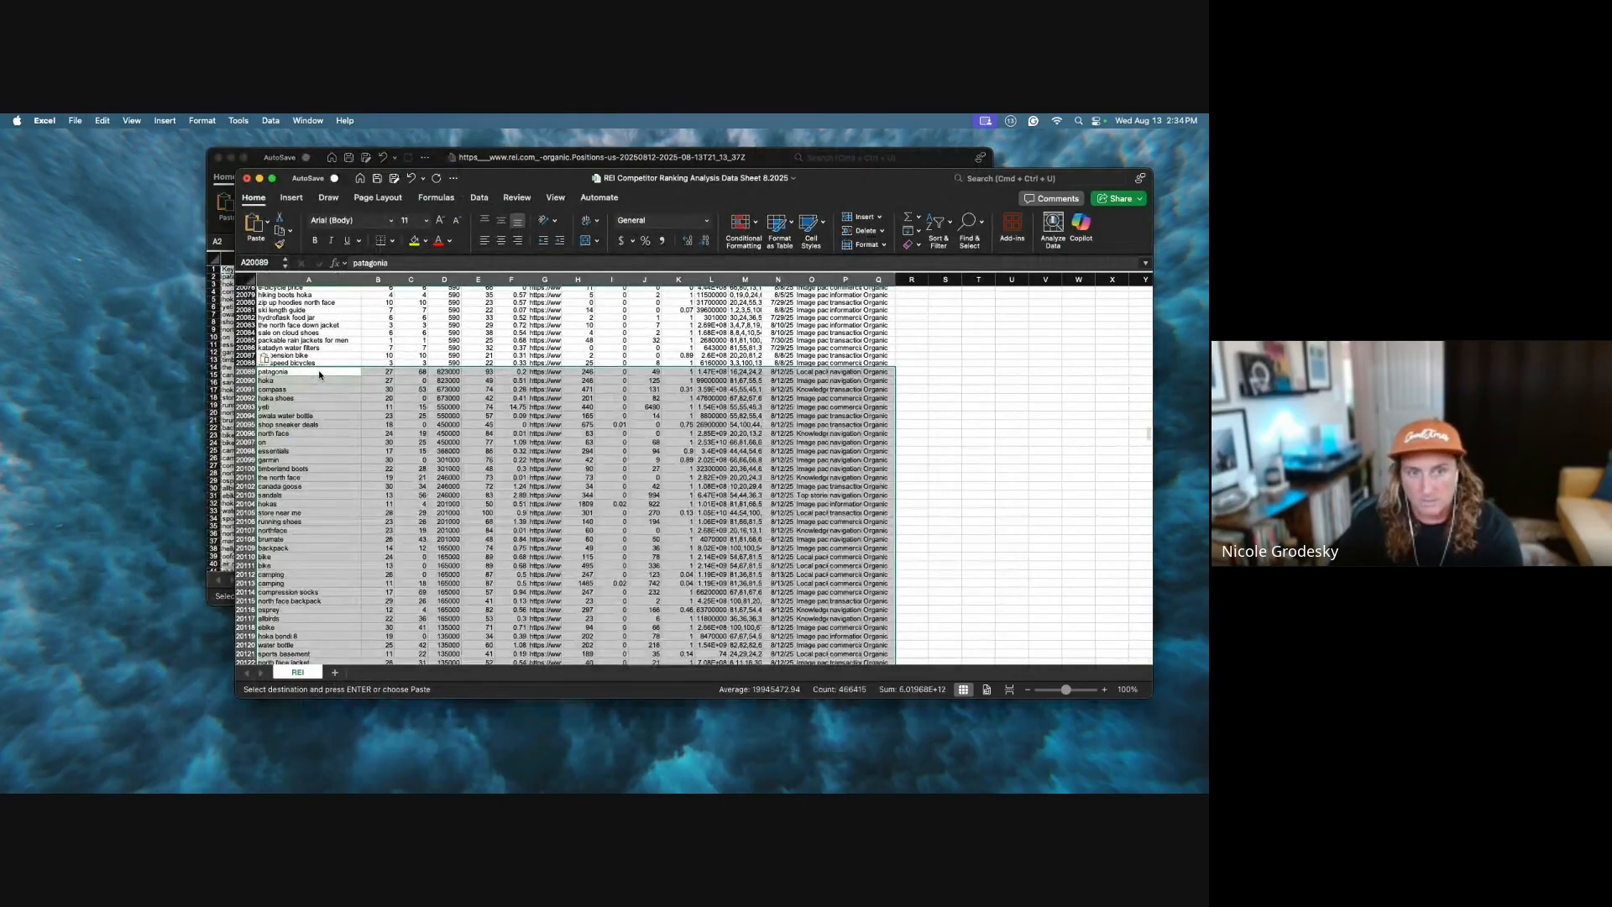
{"action": "left_click", "coordinate": [319, 378]}
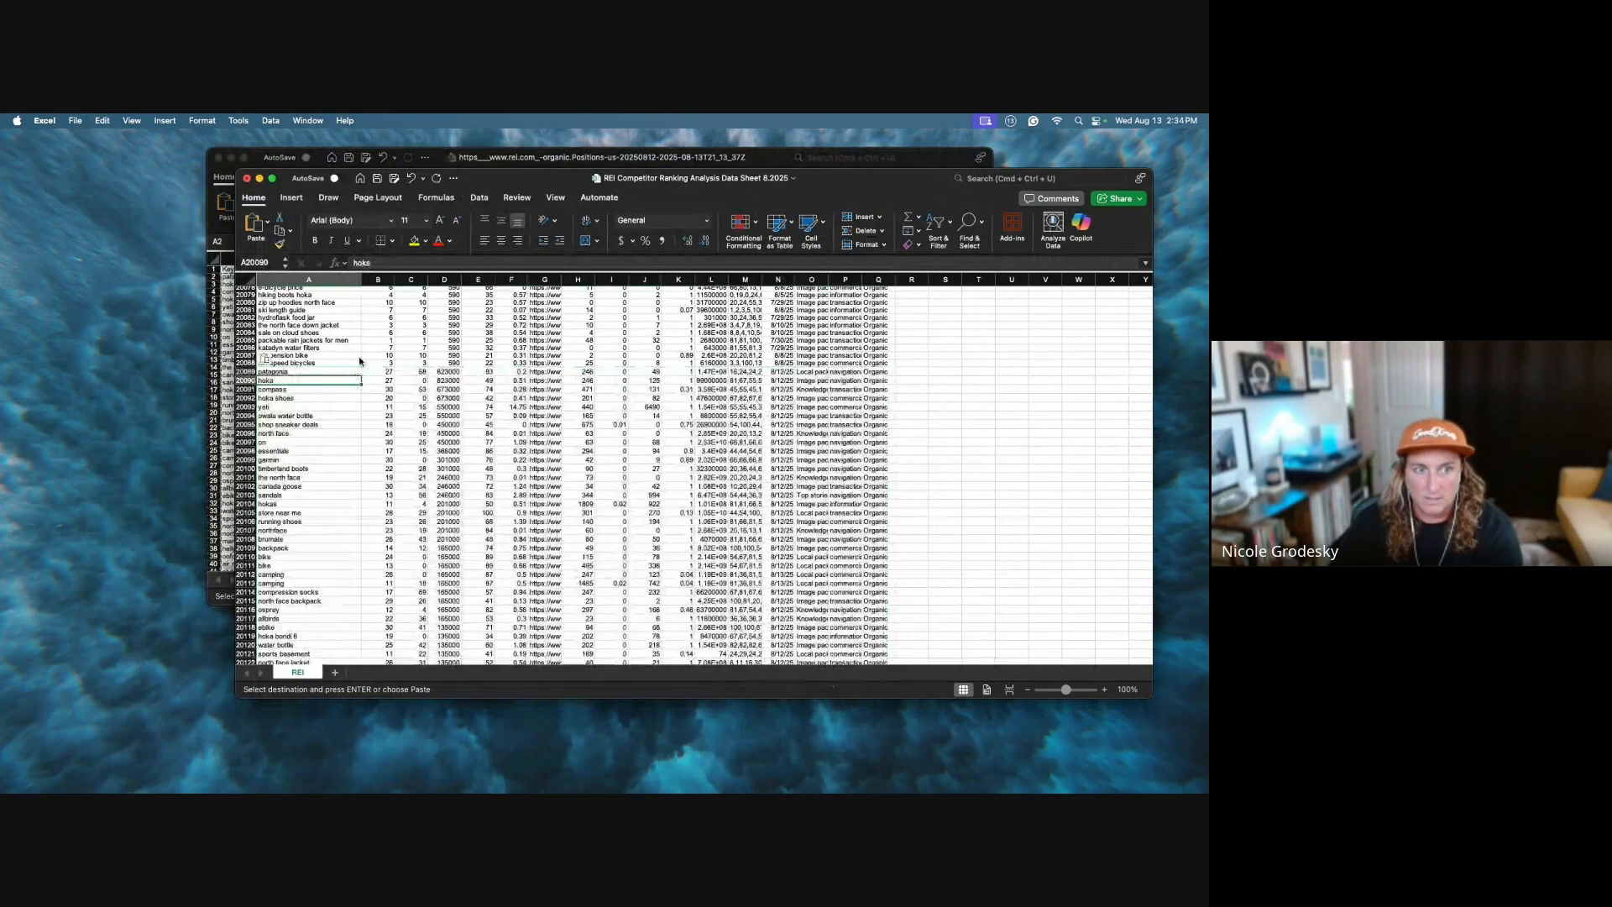
{"action": "scroll", "coordinate": [341, 387], "scroll_direction": "up", "scroll_amount": 2}
{"action": "scroll", "coordinate": [341, 388], "scroll_direction": "up", "scroll_amount": 4}
Step: Select the REI sheet's keyword entries from kayak to the last row to check their count, and return to the header row
{"action": "left_click", "coordinate": [338, 383]}
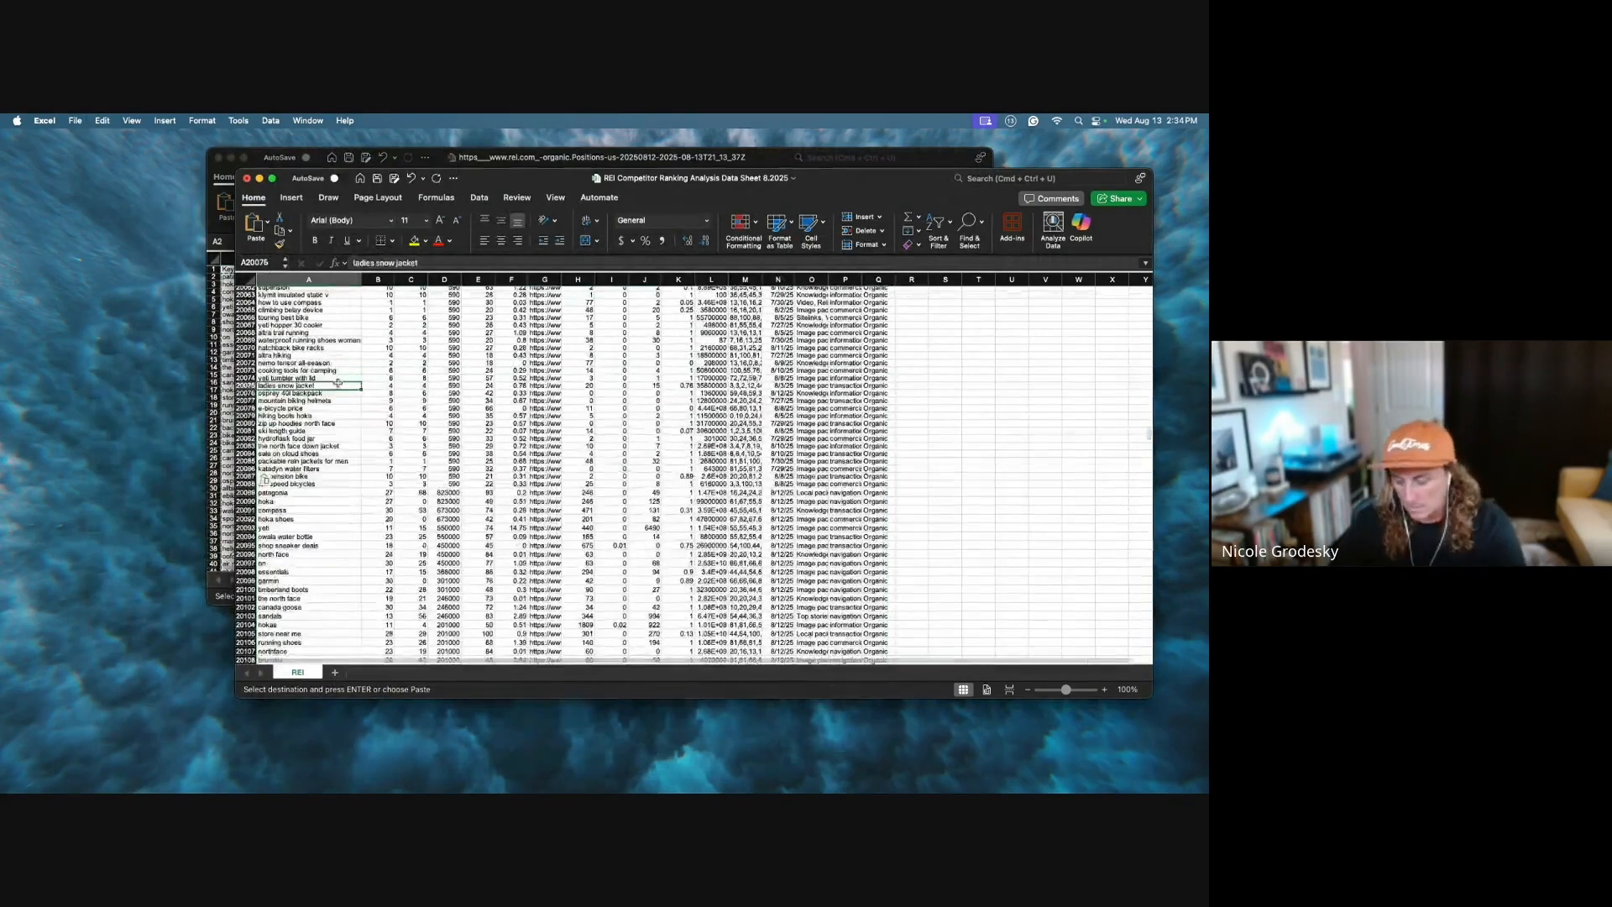
{"action": "key", "text": "super+shift+Up"}
{"action": "left_click", "coordinate": [316, 296]}
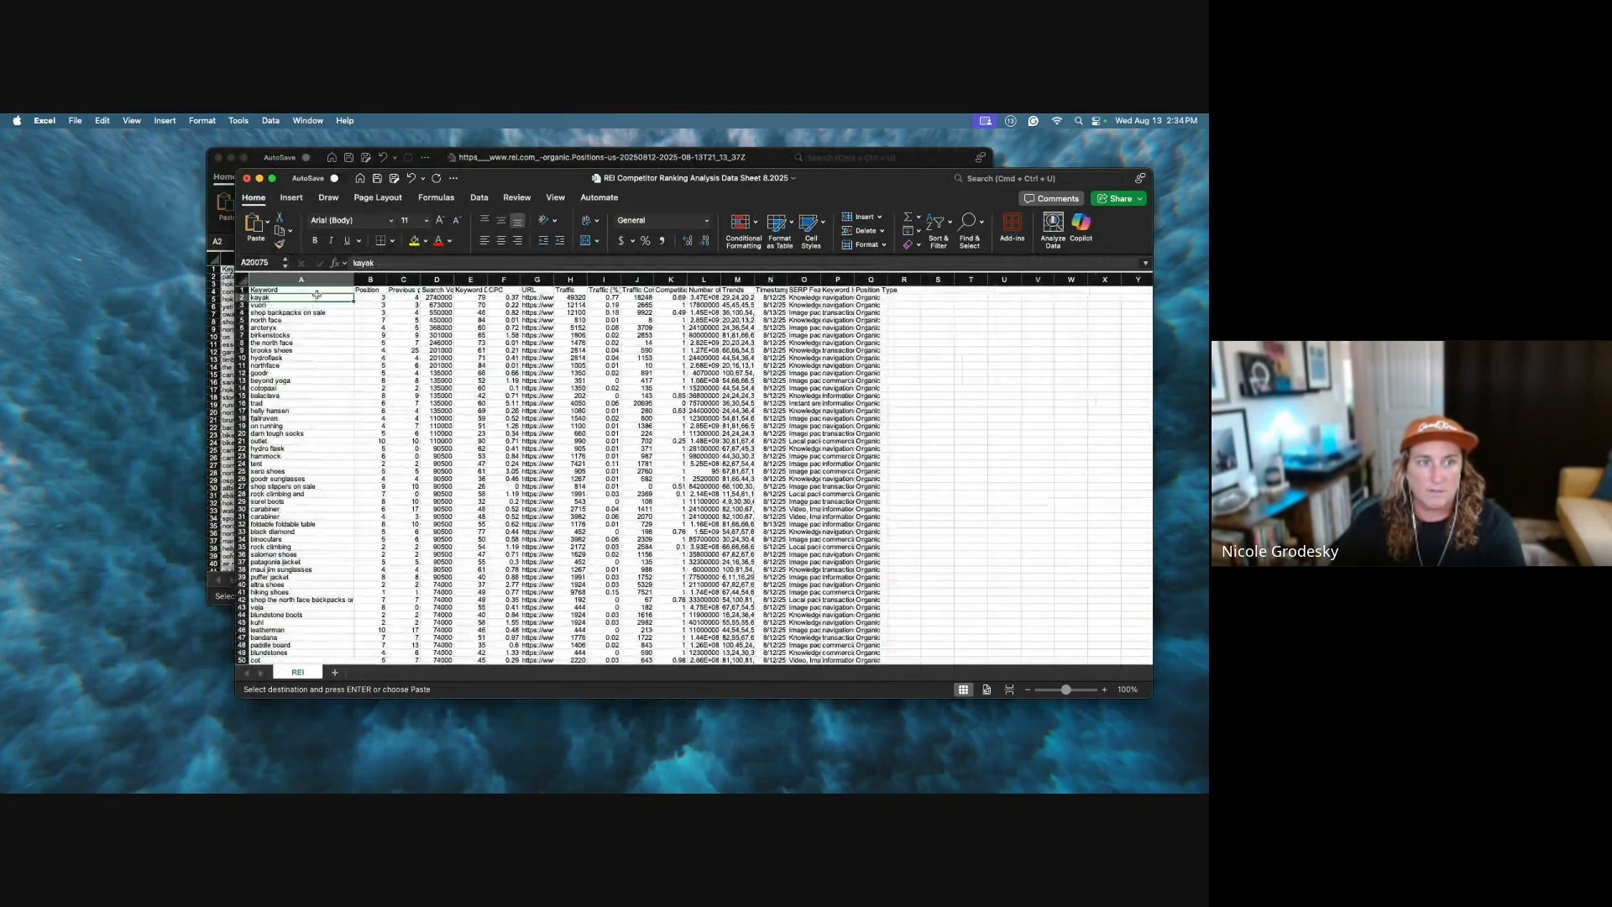
{"action": "key", "text": "super+shift+Down"}
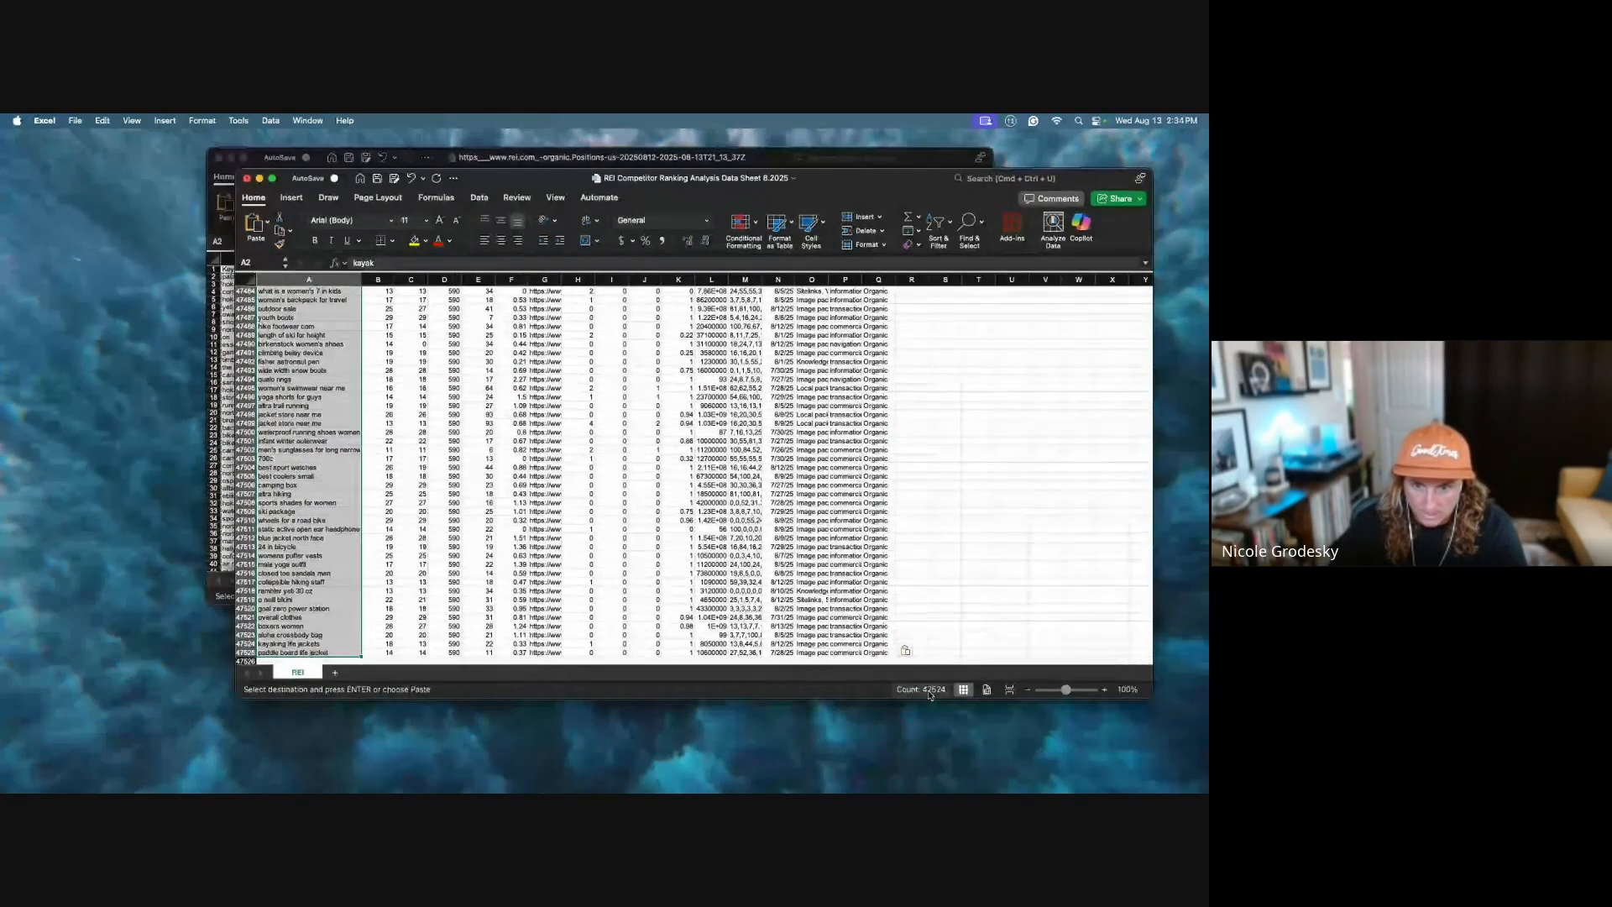
{"action": "left_click", "coordinate": [420, 564]}
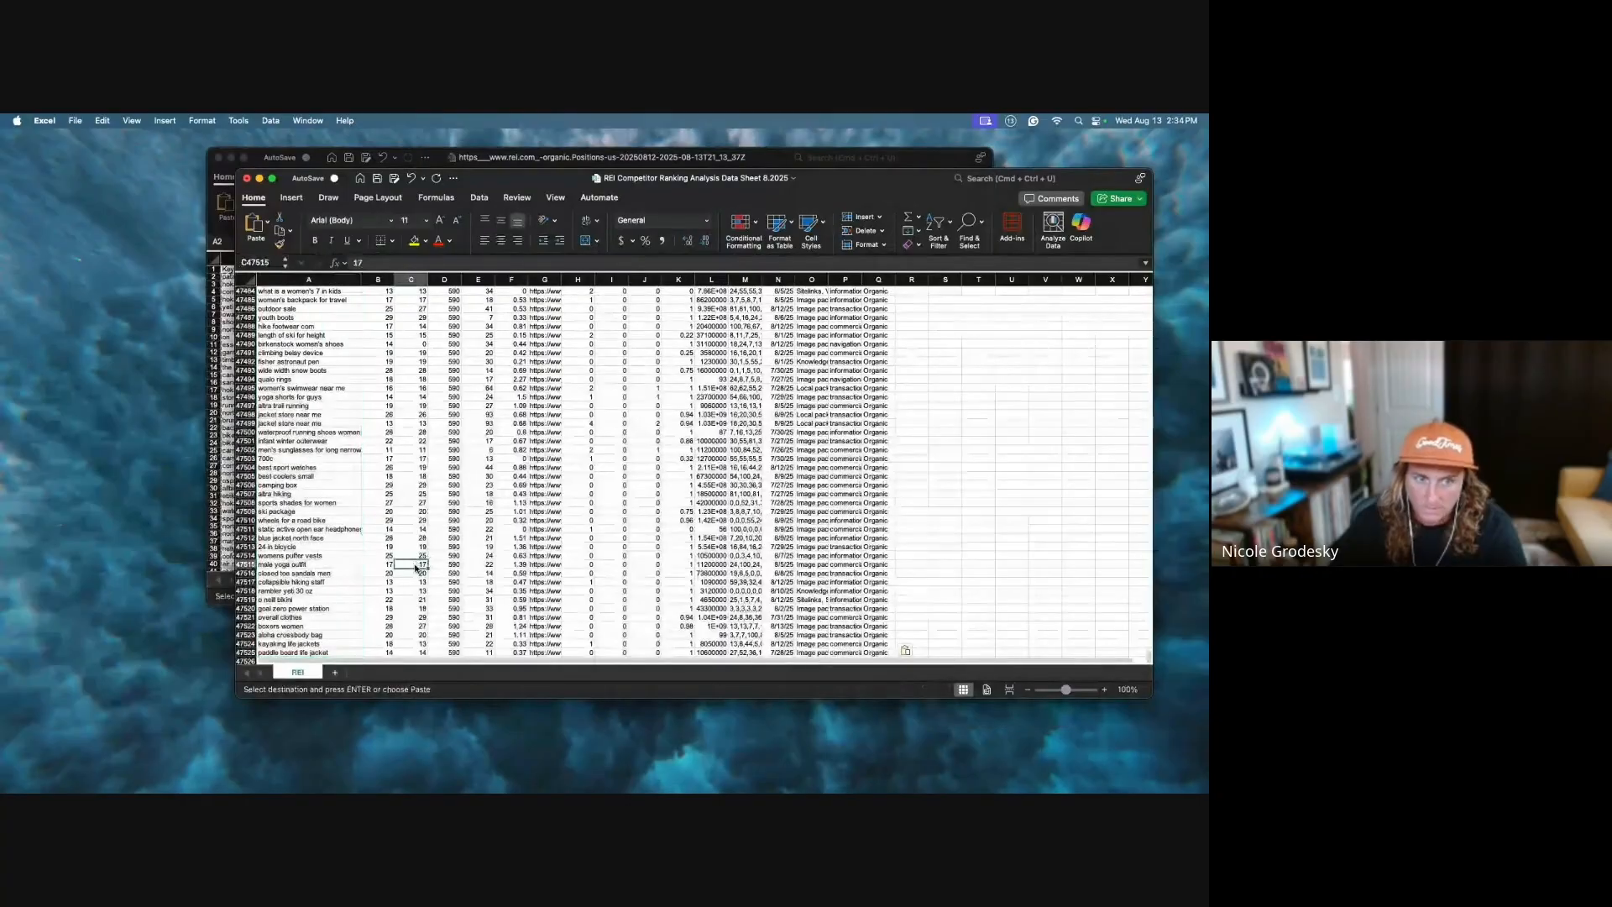
{"action": "scroll", "coordinate": [430, 470], "scroll_direction": "up", "scroll_amount": 5}
{"action": "scroll", "coordinate": [431, 427], "scroll_direction": "up", "scroll_amount": 2}
{"action": "left_click", "coordinate": [349, 402]}
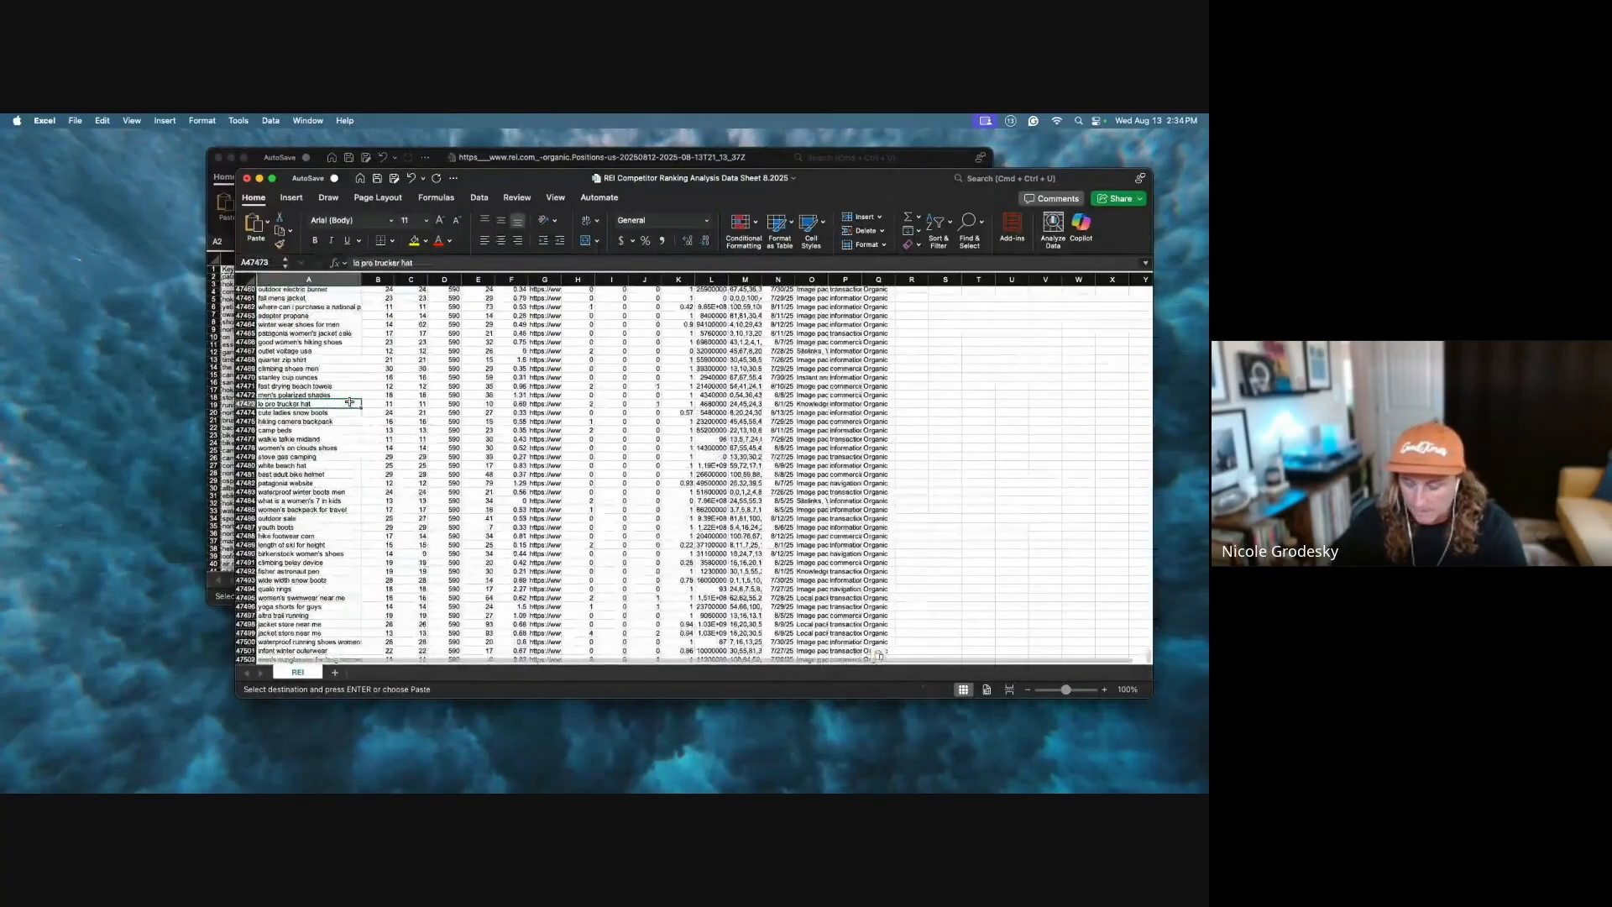
{"action": "key", "text": "shift+super+Up"}
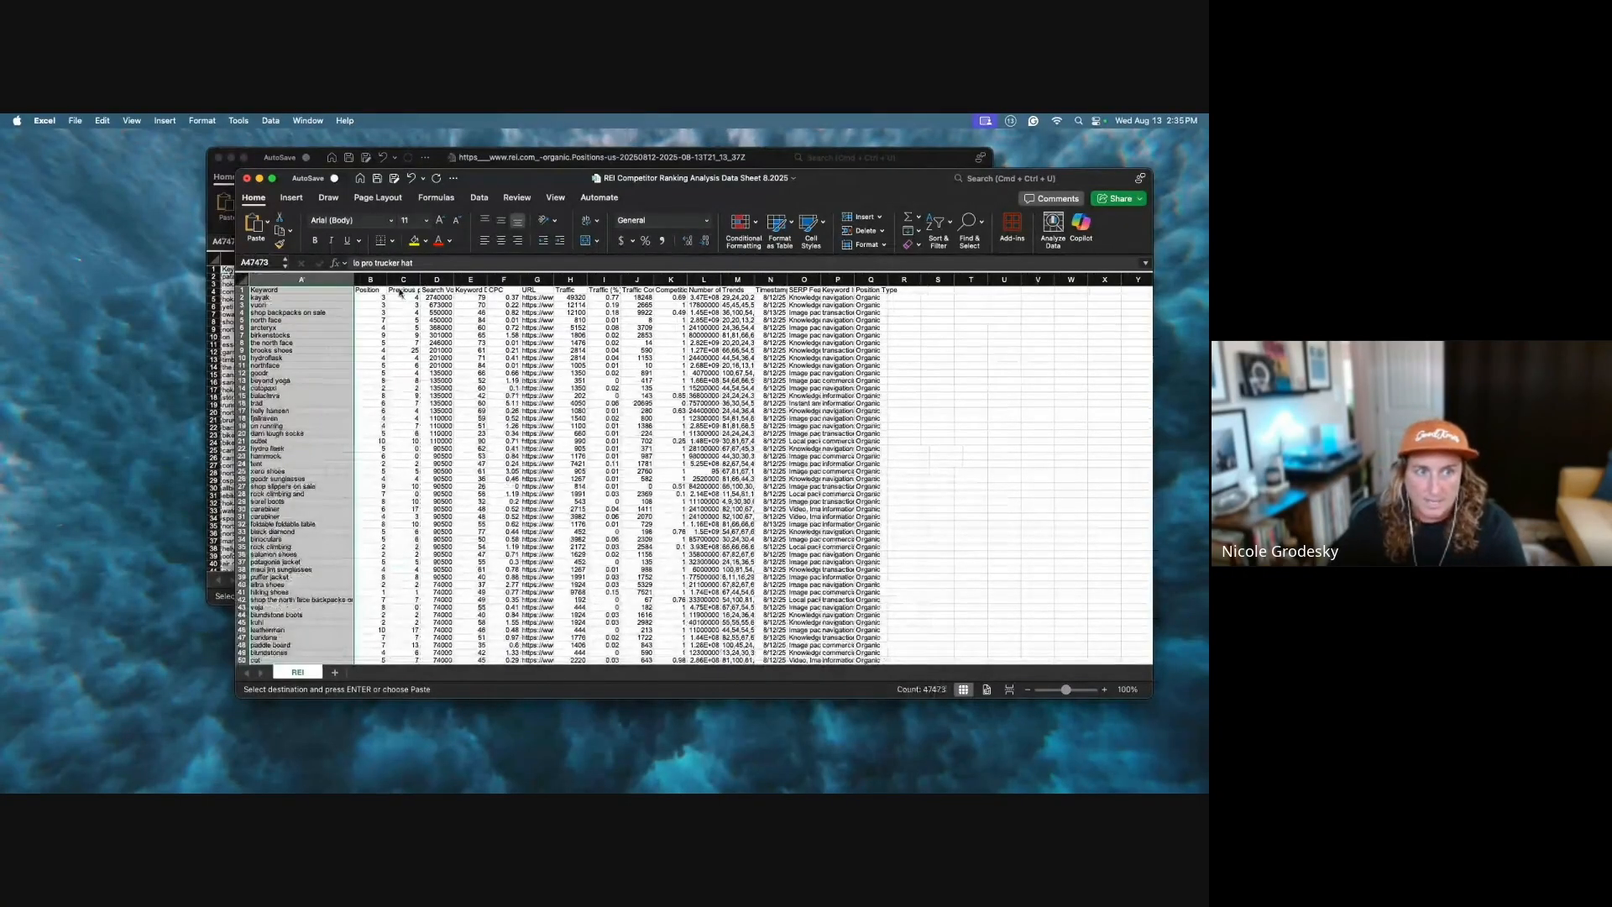
Step: Close the second rei.com export workbook and reposition the REI Competitor Ranking Analysis window
{"action": "left_click", "coordinate": [210, 349]}
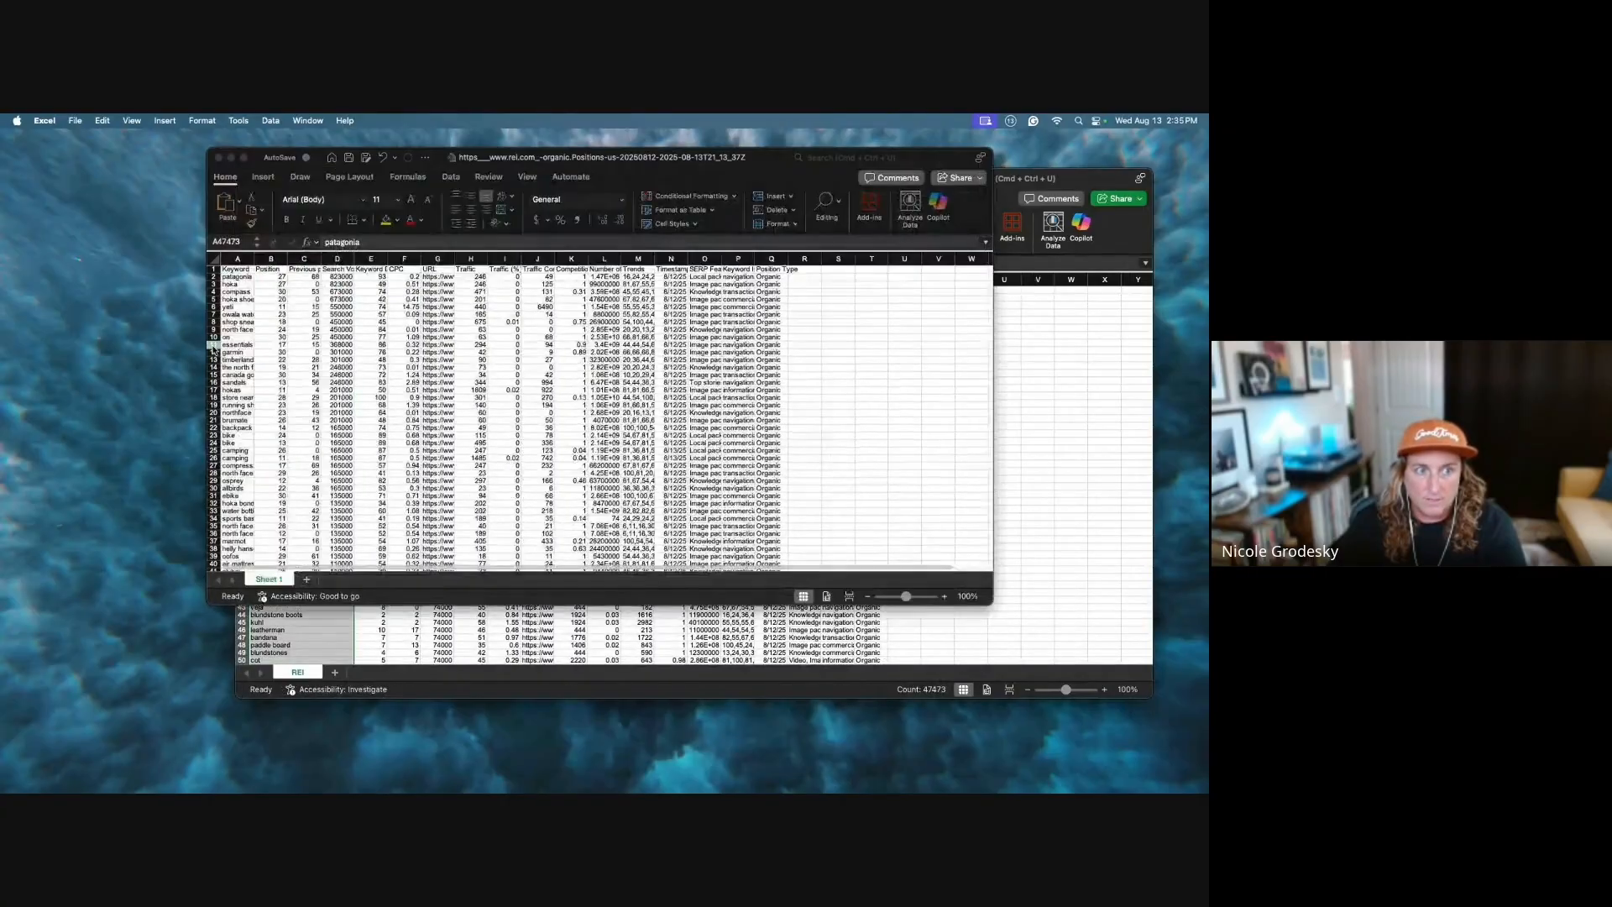
{"action": "left_click", "coordinate": [218, 158]}
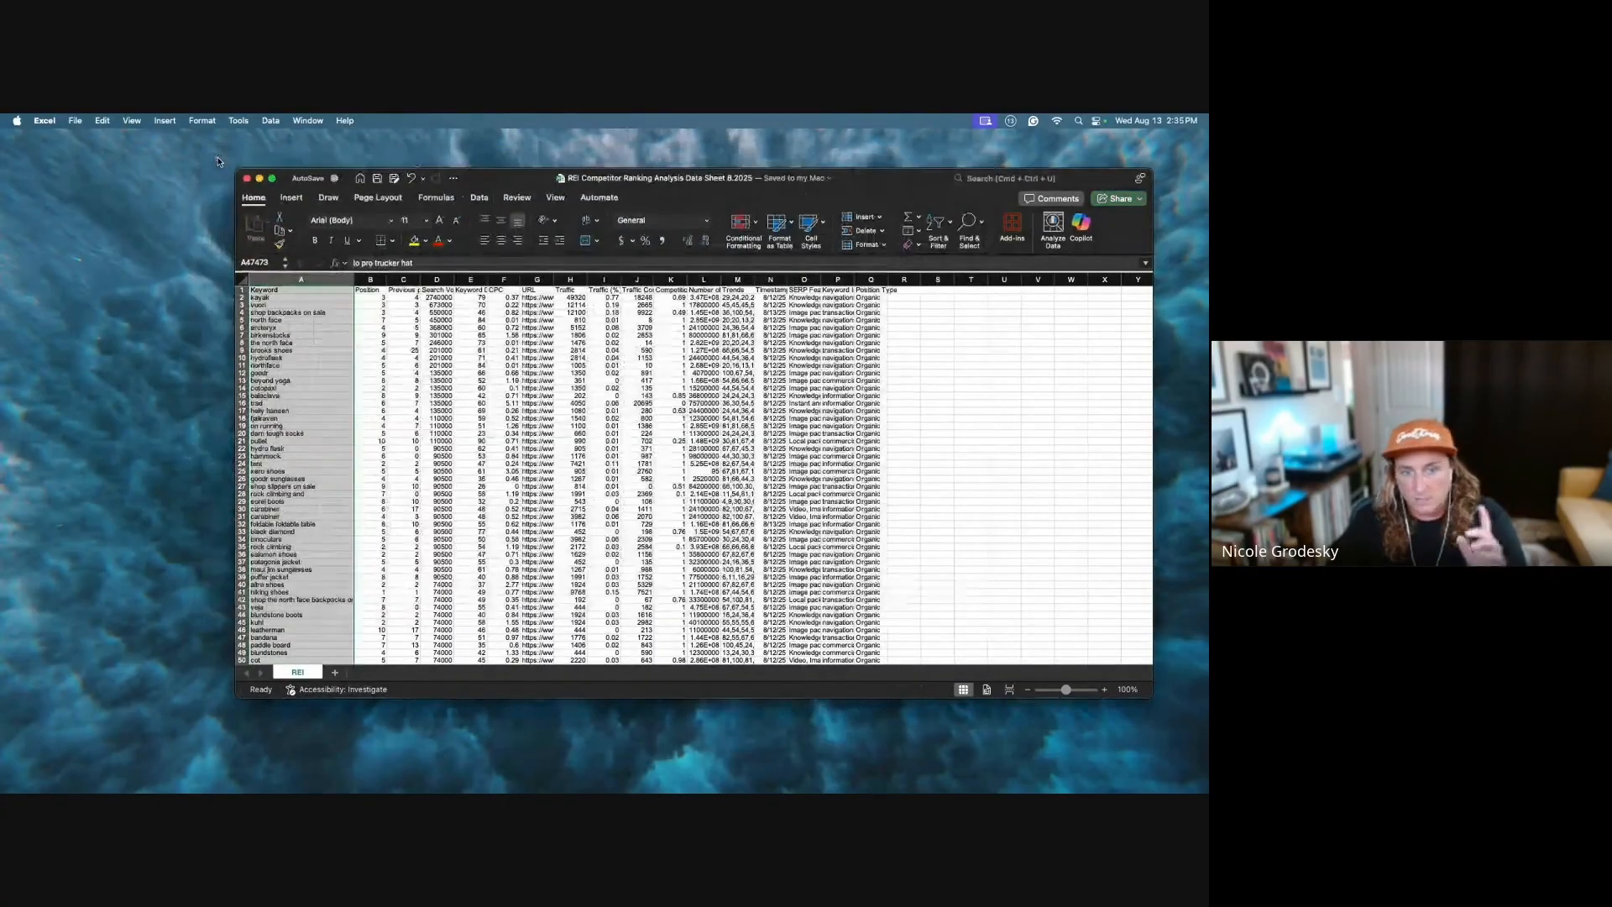
{"action": "left_click_drag", "start_coordinate": [861, 185], "coordinate": [791, 161]}
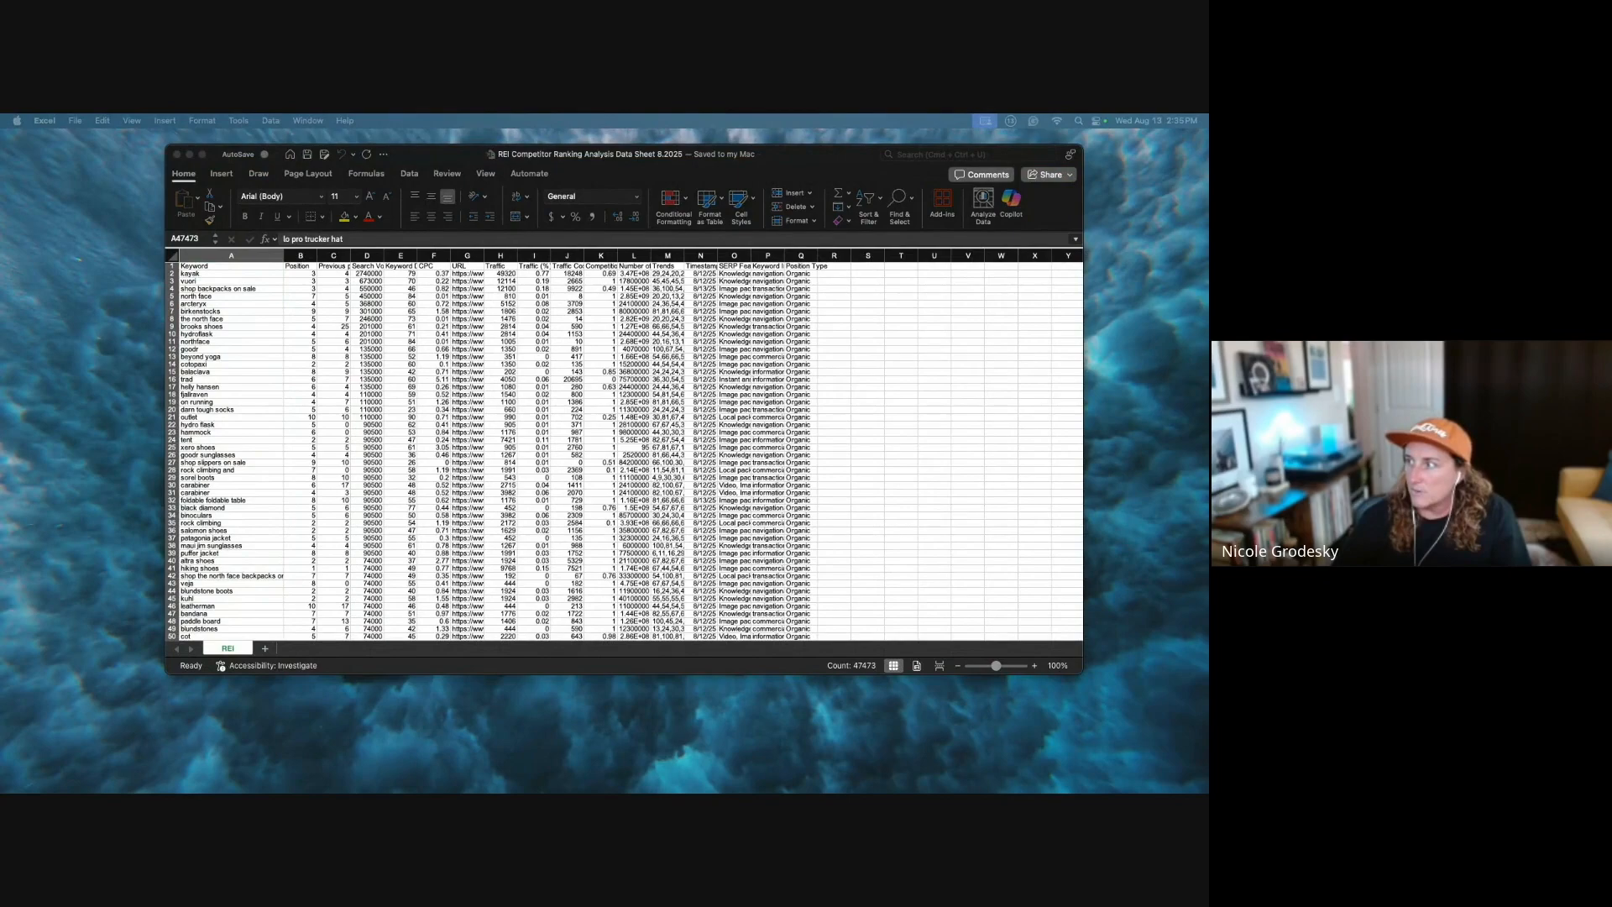
Step: Bring the dickssportinggoods export workbook alongside and move its sheet into the REI analysis workbook, after the REI sheet
{"action": "left_click_drag", "start_coordinate": [1207, 213], "coordinate": [210, 175]}
{"action": "left_click_drag", "start_coordinate": [660, 402], "coordinate": [1058, 581]}
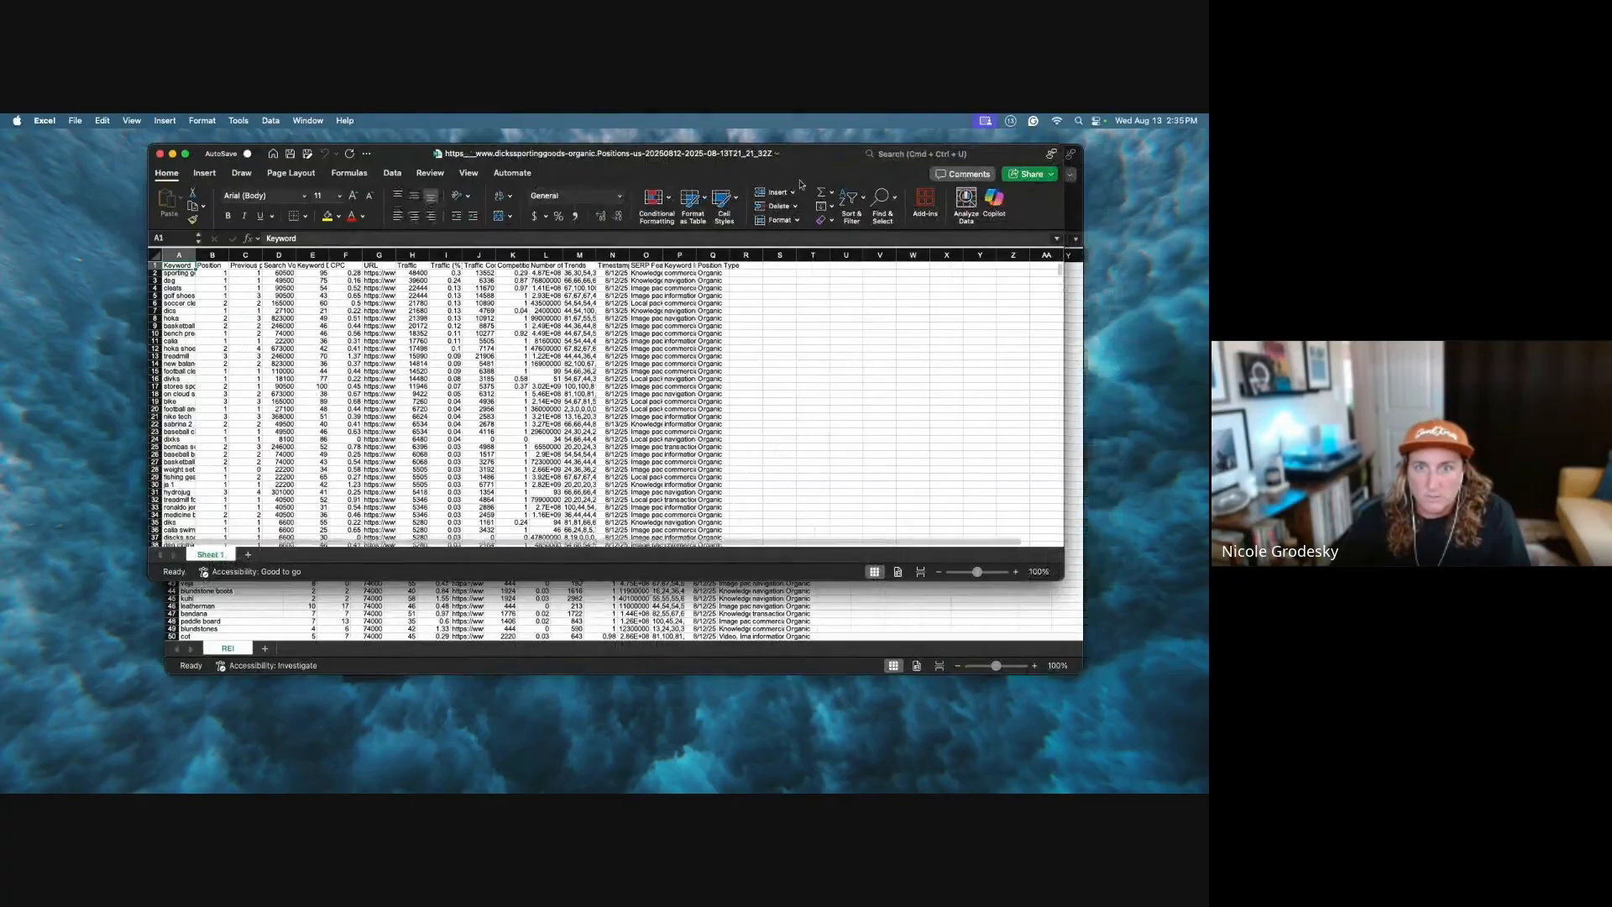
{"action": "left_click_drag", "start_coordinate": [806, 162], "coordinate": [934, 165]}
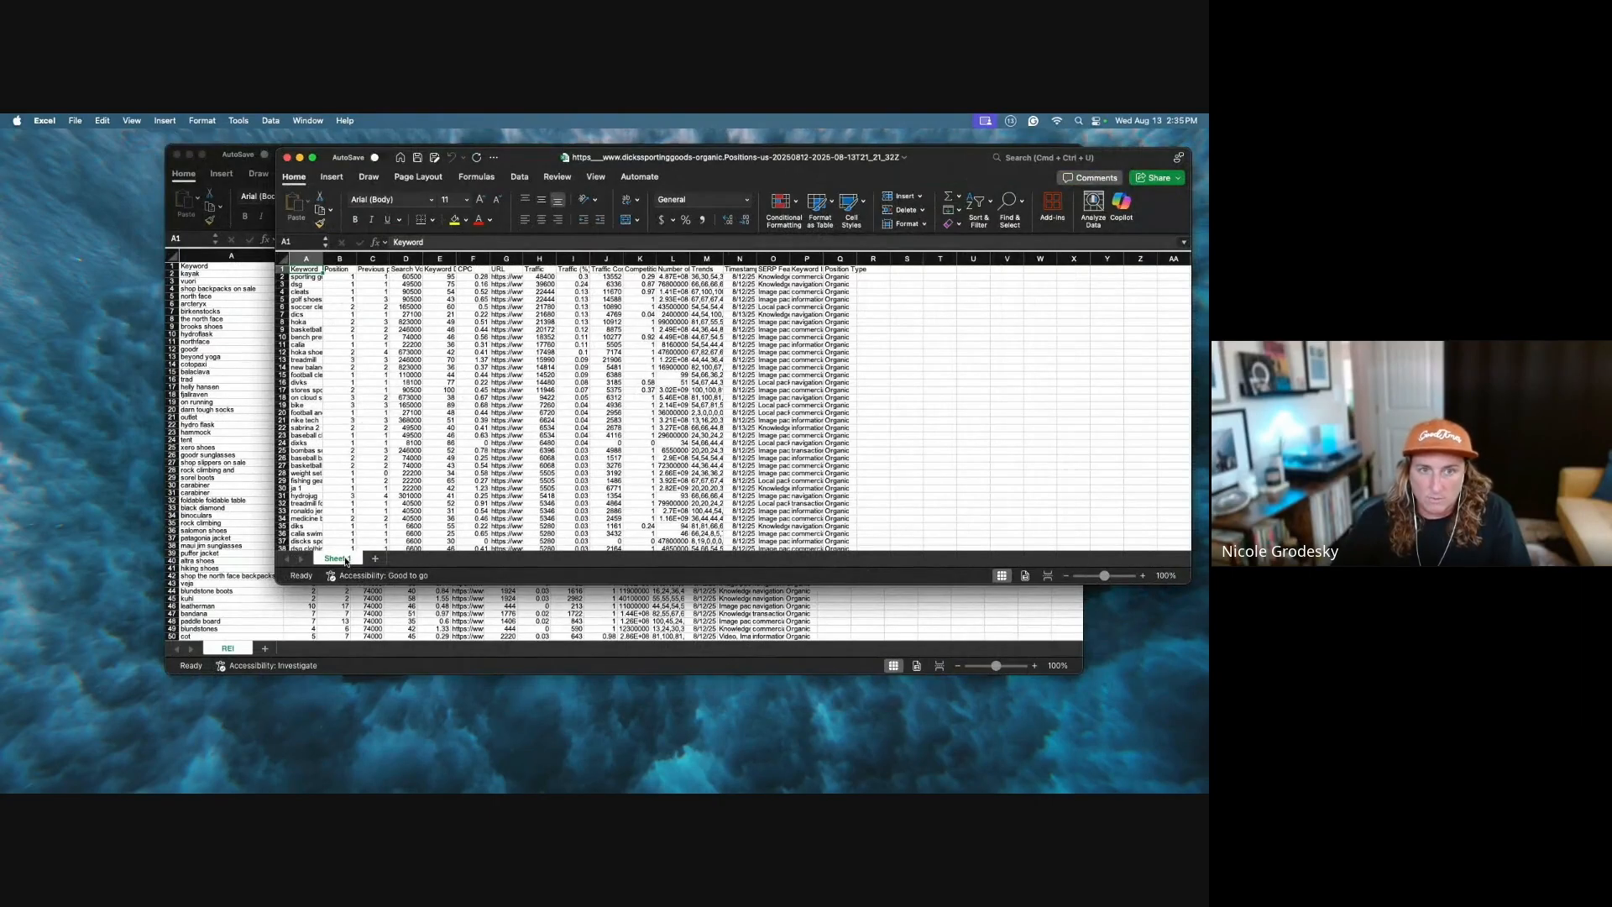
{"action": "left_click", "coordinate": [295, 588]}
{"action": "left_click_drag", "start_coordinate": [255, 649], "coordinate": [256, 650]}
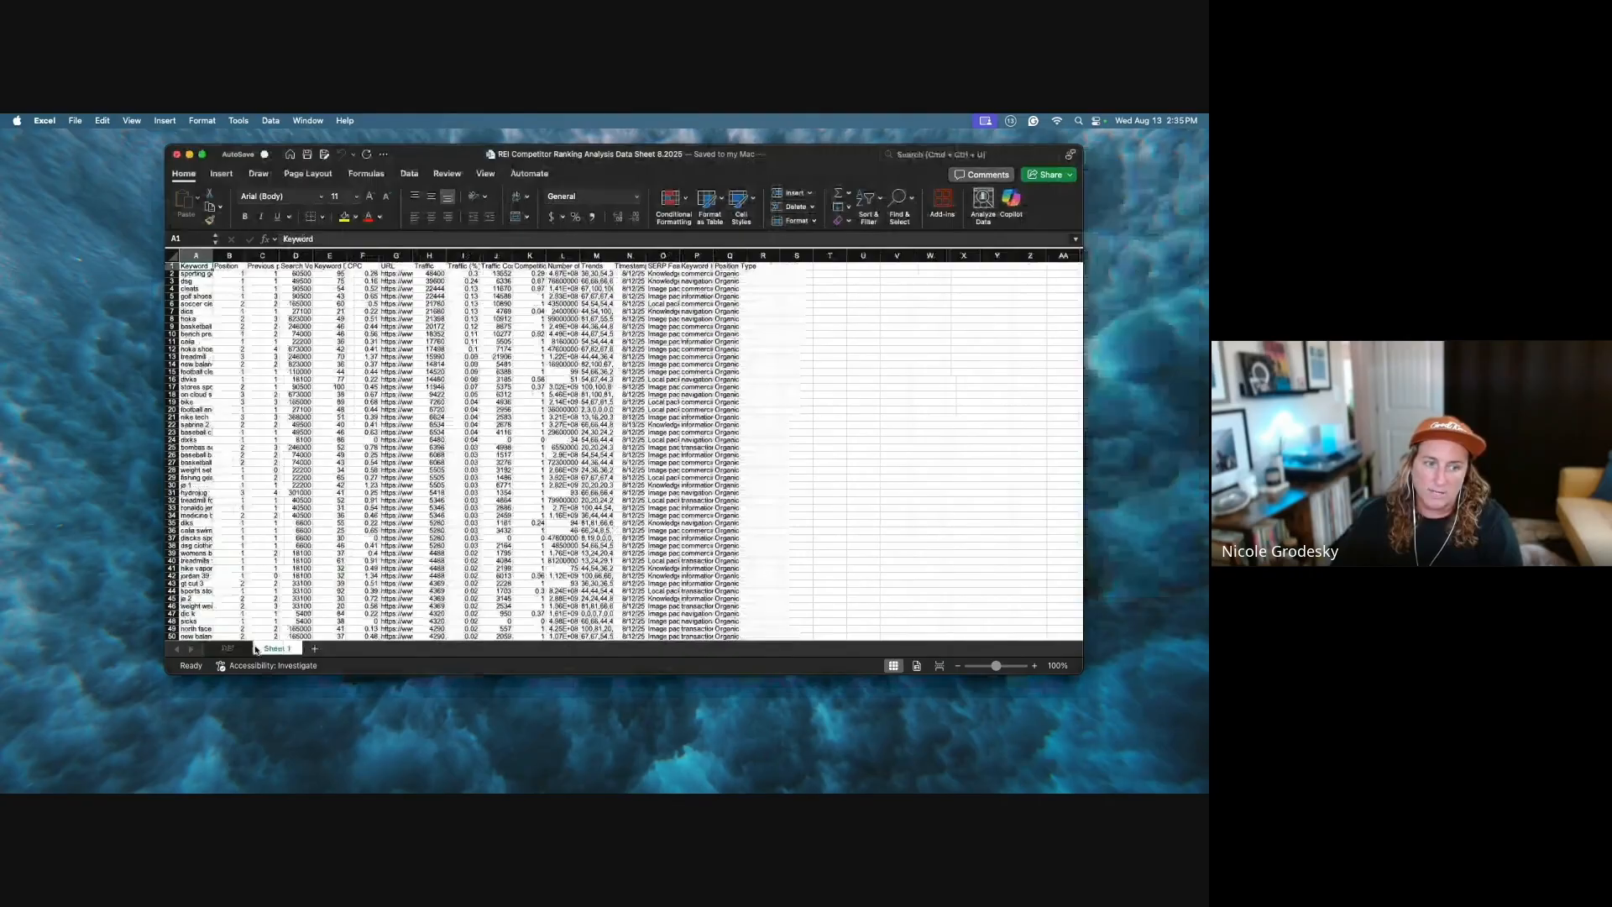
Step: Rename the newly added second sheet as "Dick's Sporting Goods"
{"action": "double_click", "coordinate": [270, 648]}
{"action": "type", "text": "Dick"}
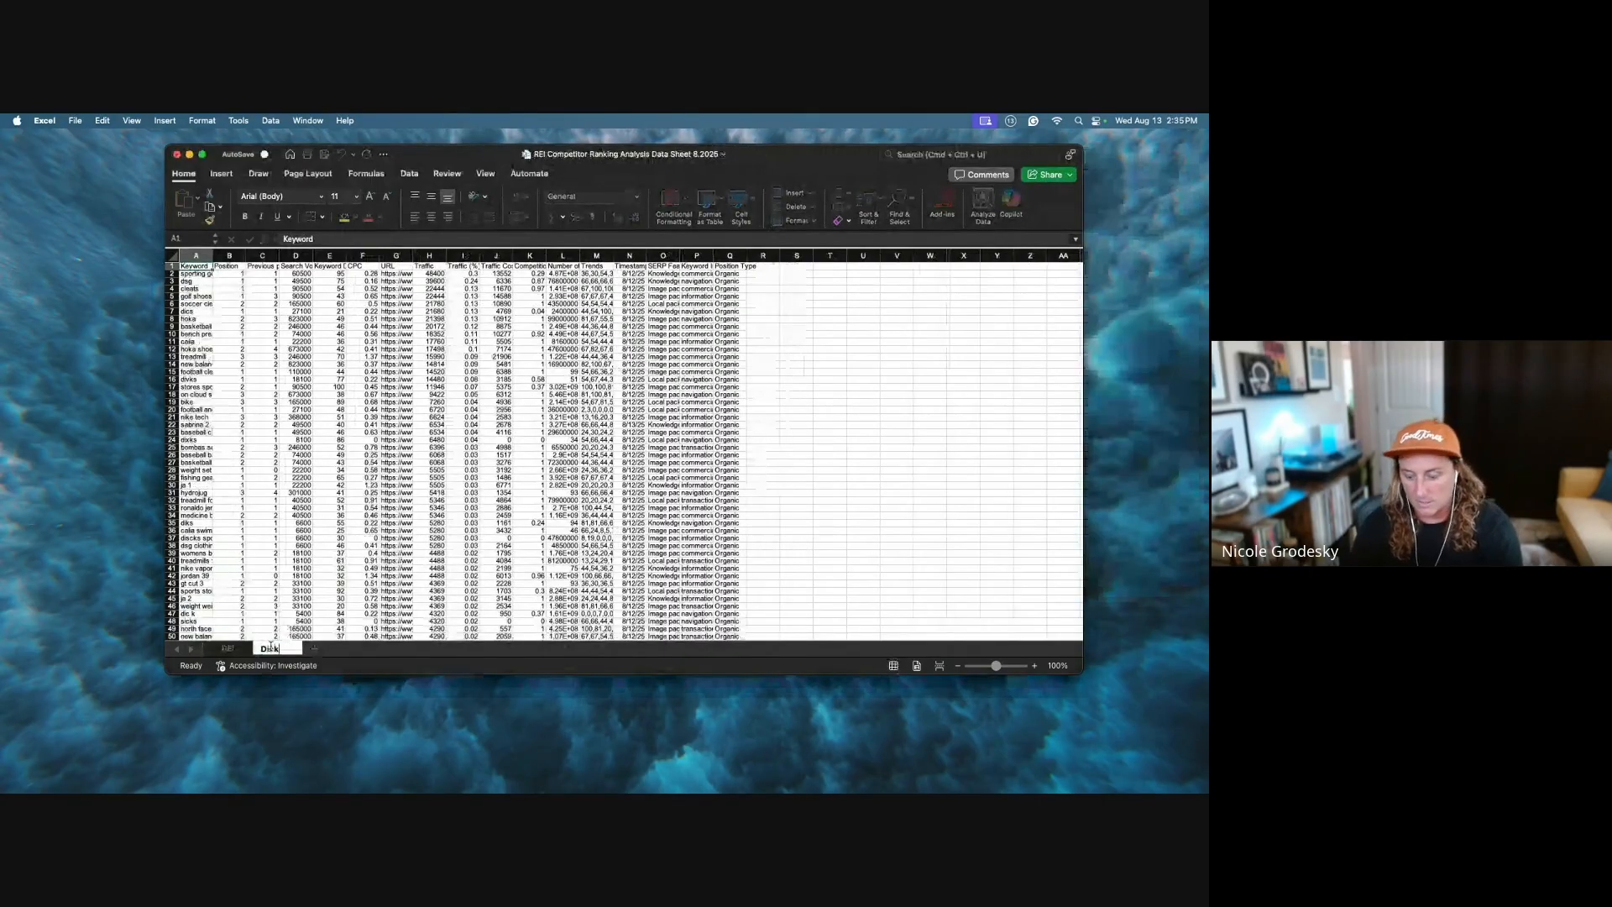
{"action": "type", "text": "'s Sporting Goods"}
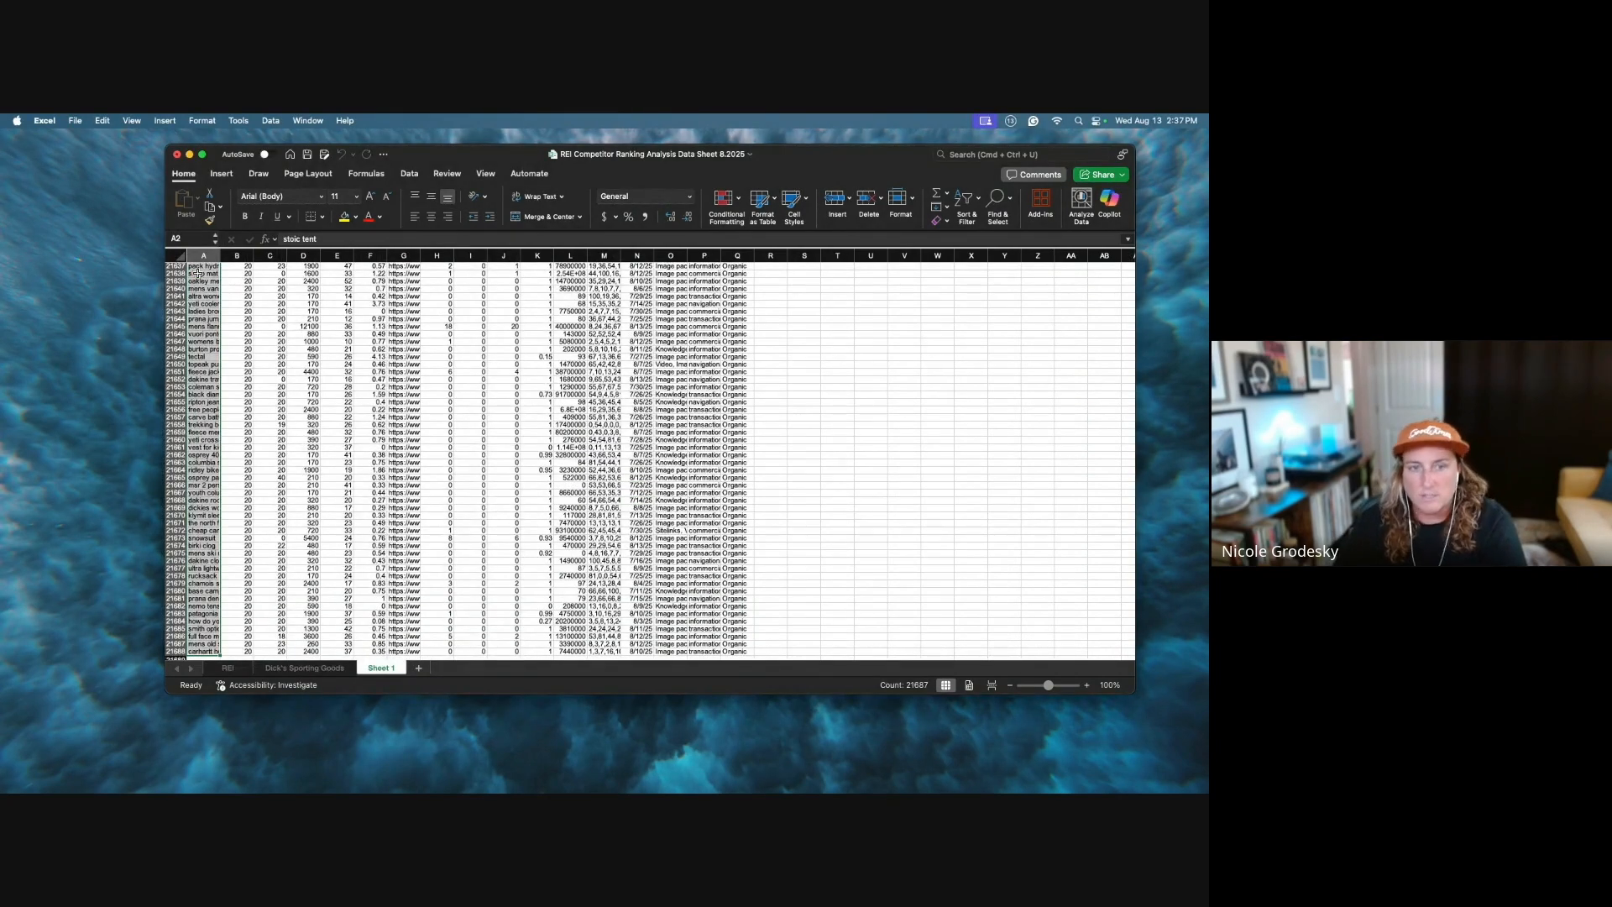
Step: Return to the top of the third sheet's data, enlarge the workbook window and rename that sheet as Backcountry
{"action": "key", "text": "shift+super+Up"}
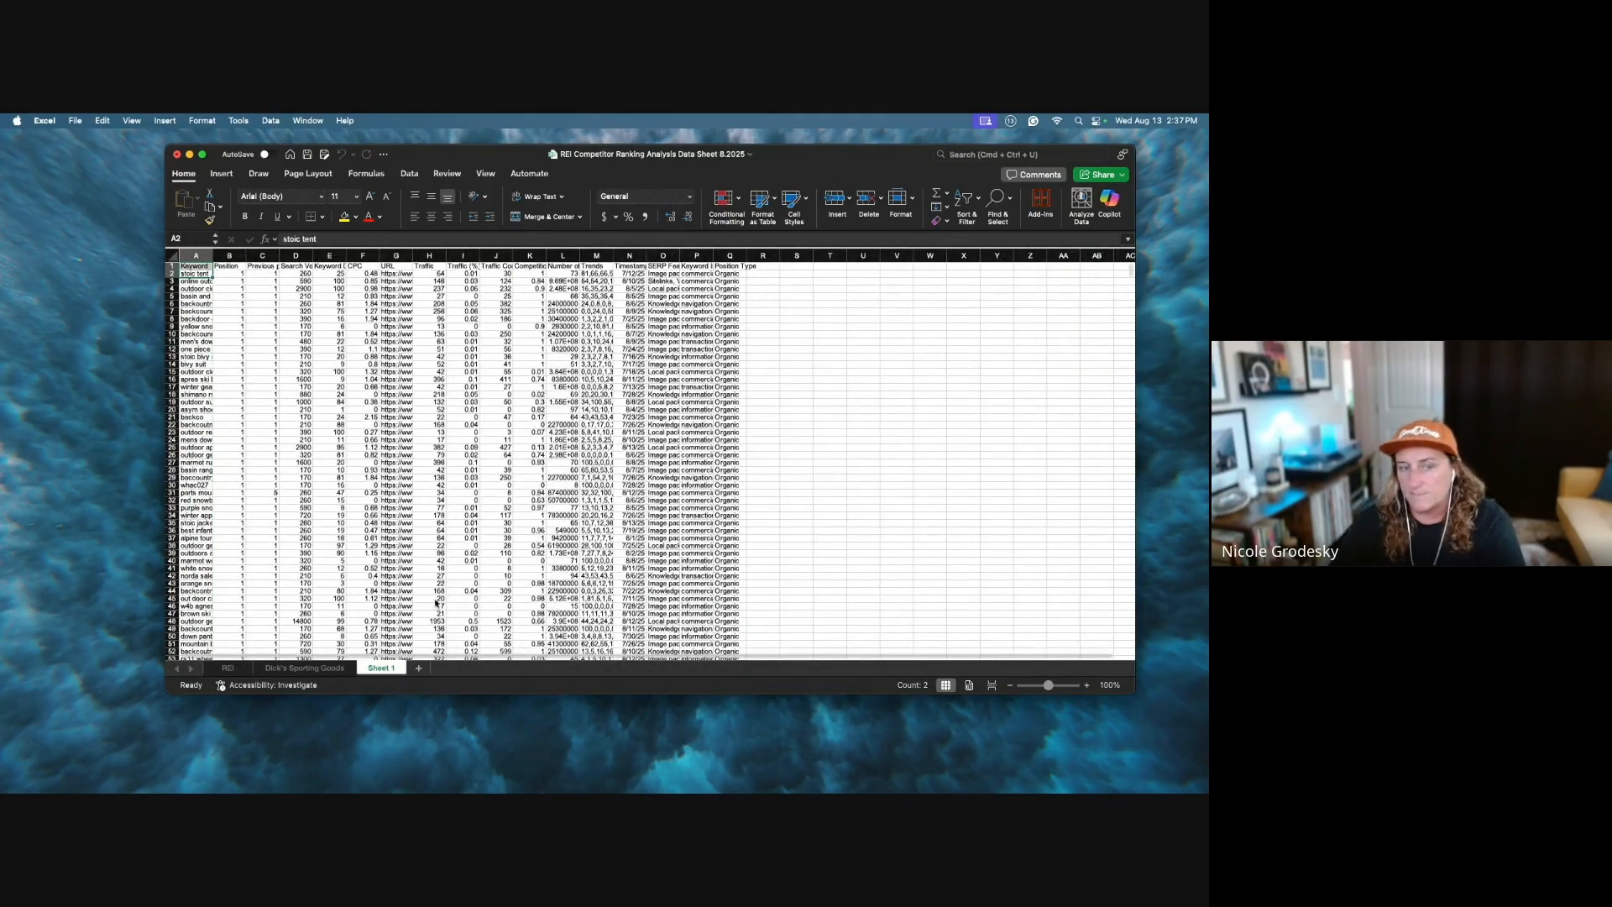
{"action": "left_click_drag", "start_coordinate": [166, 694], "coordinate": [139, 710]}
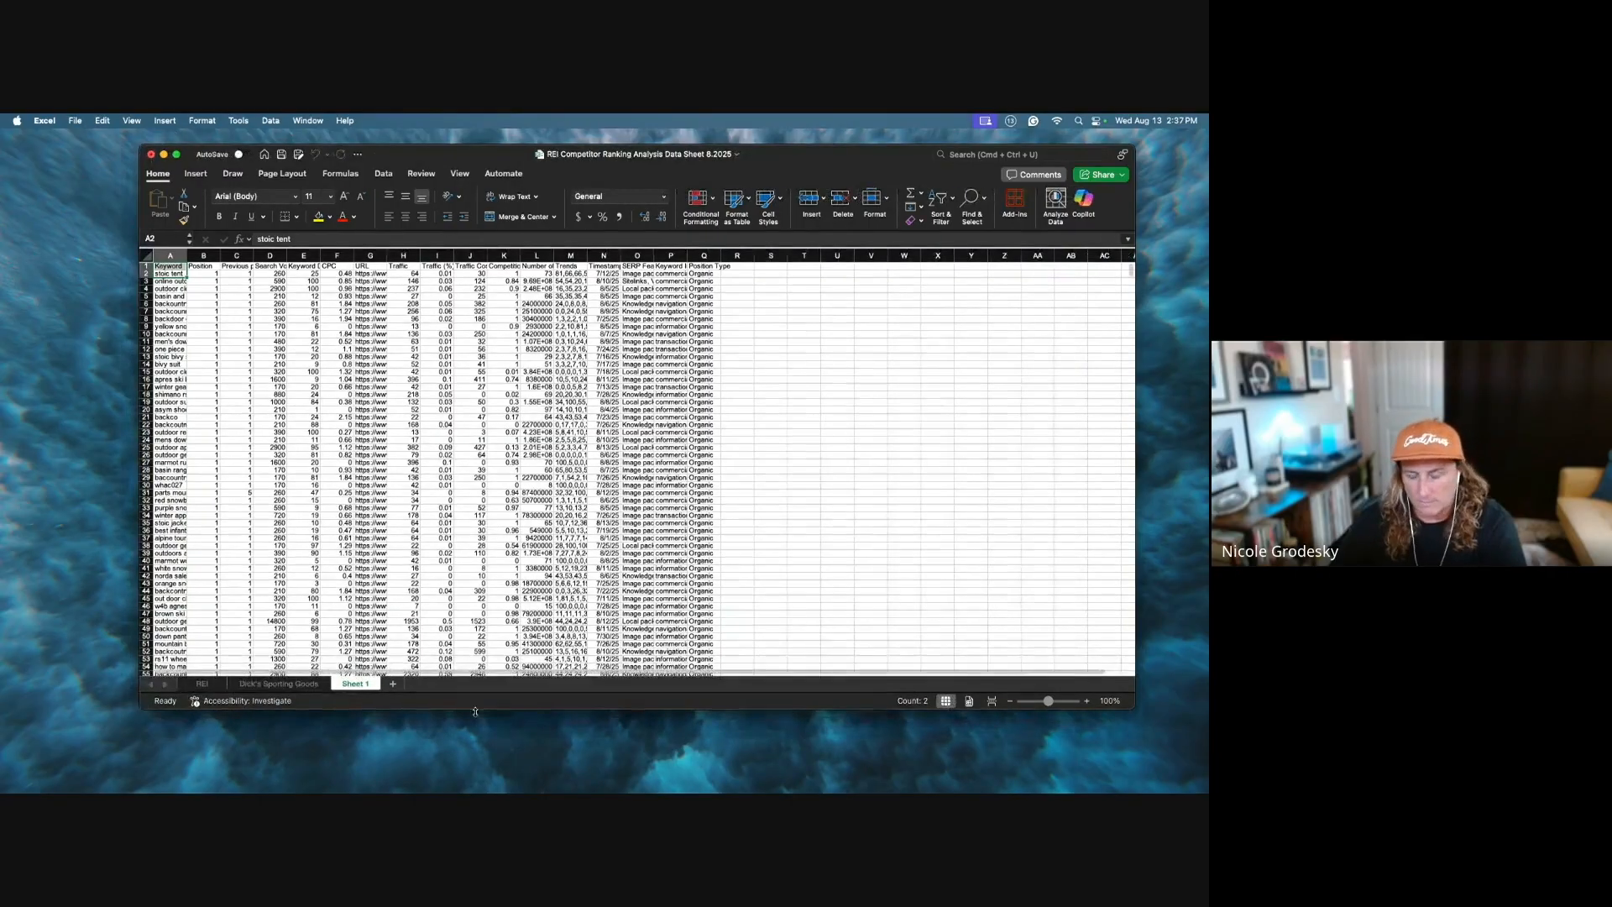
{"action": "double_click", "coordinate": [350, 689]}
{"action": "type", "text": "Ba"}
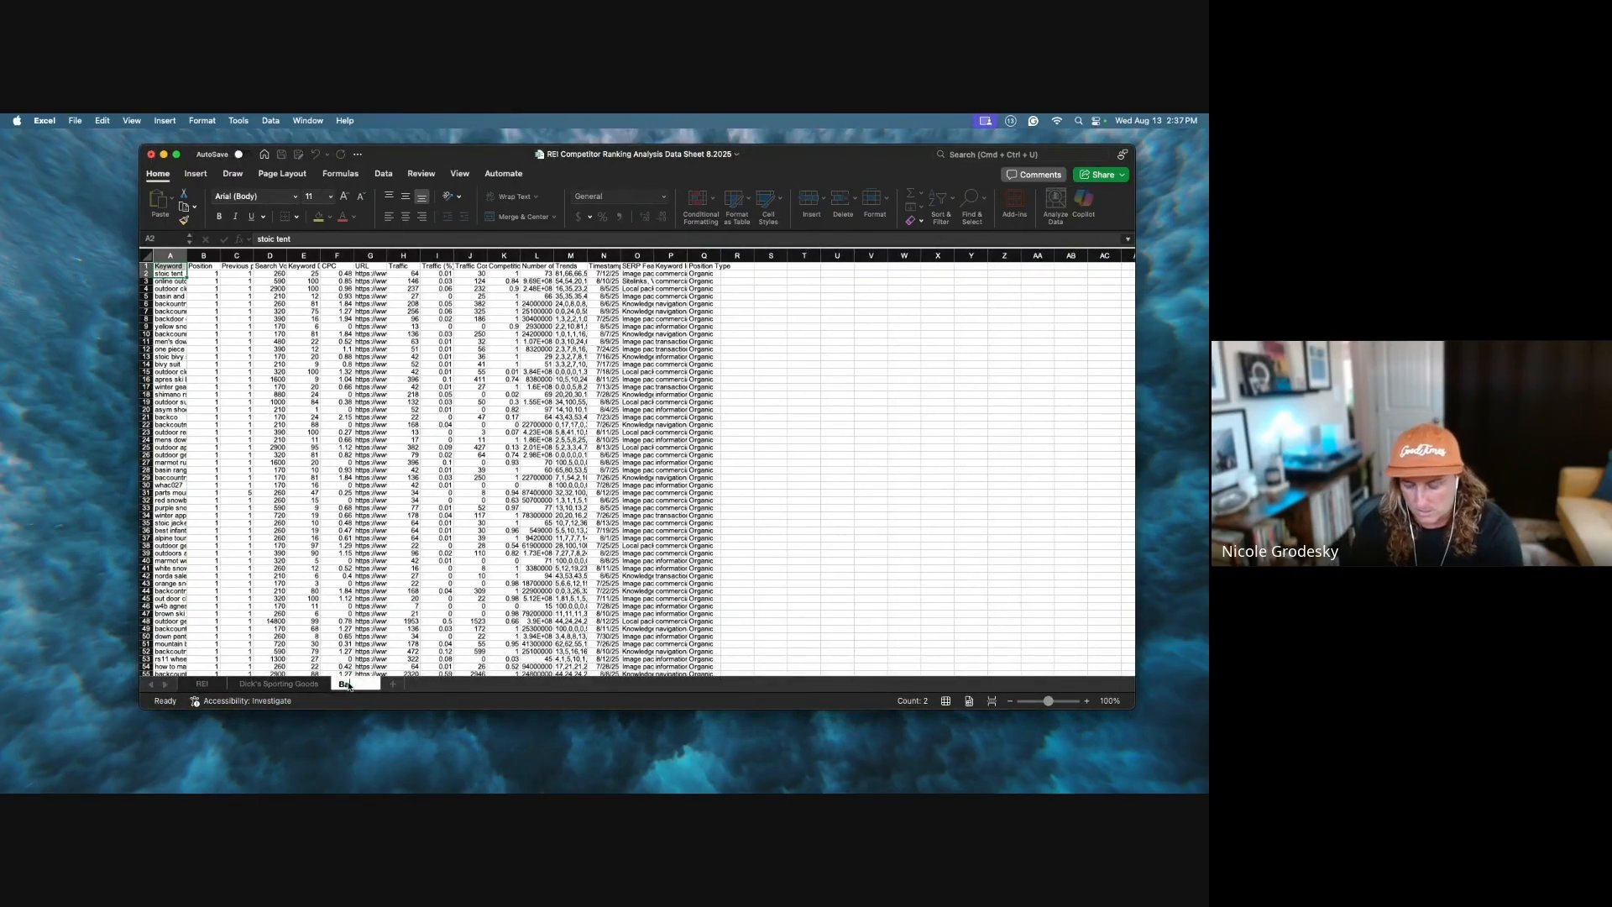
{"action": "type", "text": "ckcountry"}
{"action": "key", "text": "Return"}
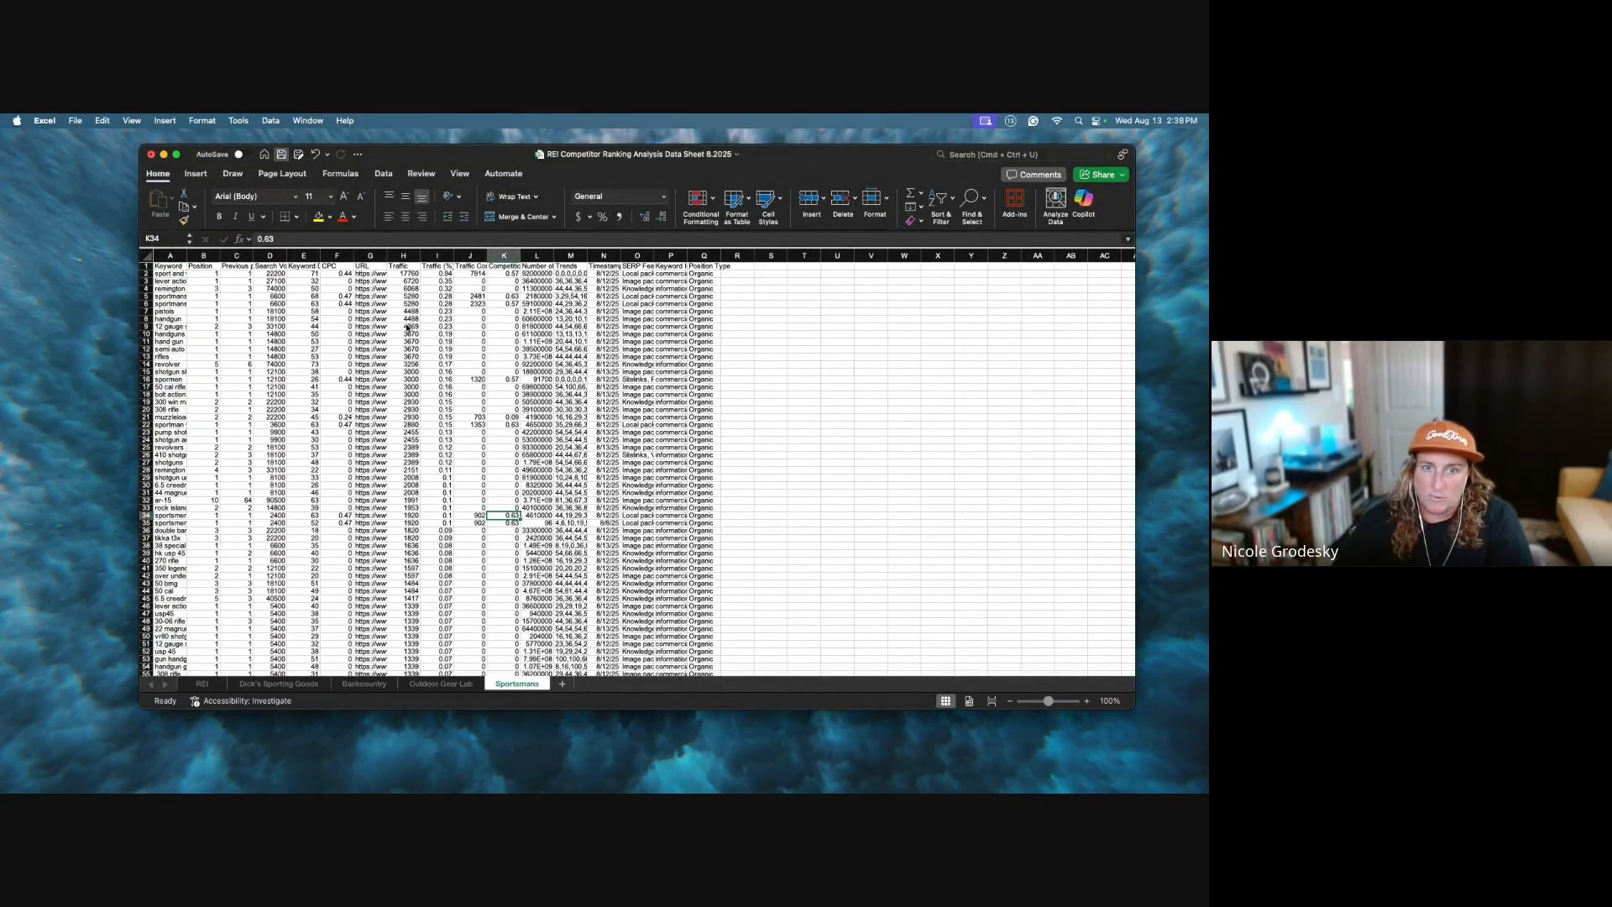
Step: Open the Dick's Sporting Goods sheet and extend a selection in the Previous position column up to the header row
{"action": "left_click", "coordinate": [481, 426]}
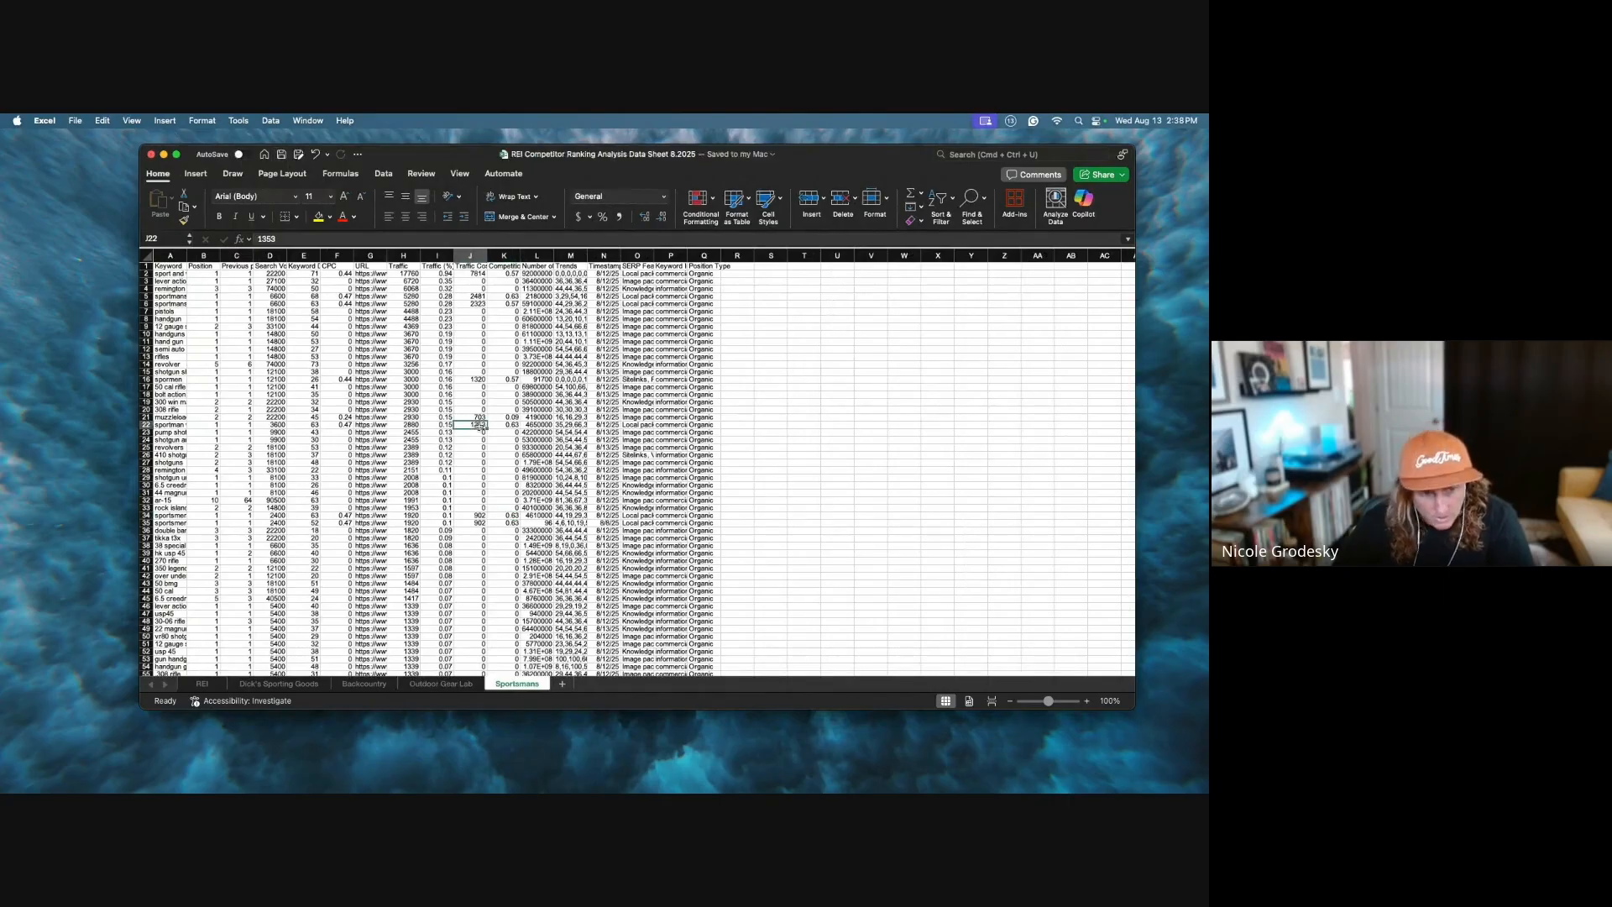
{"action": "left_click", "coordinate": [310, 684]}
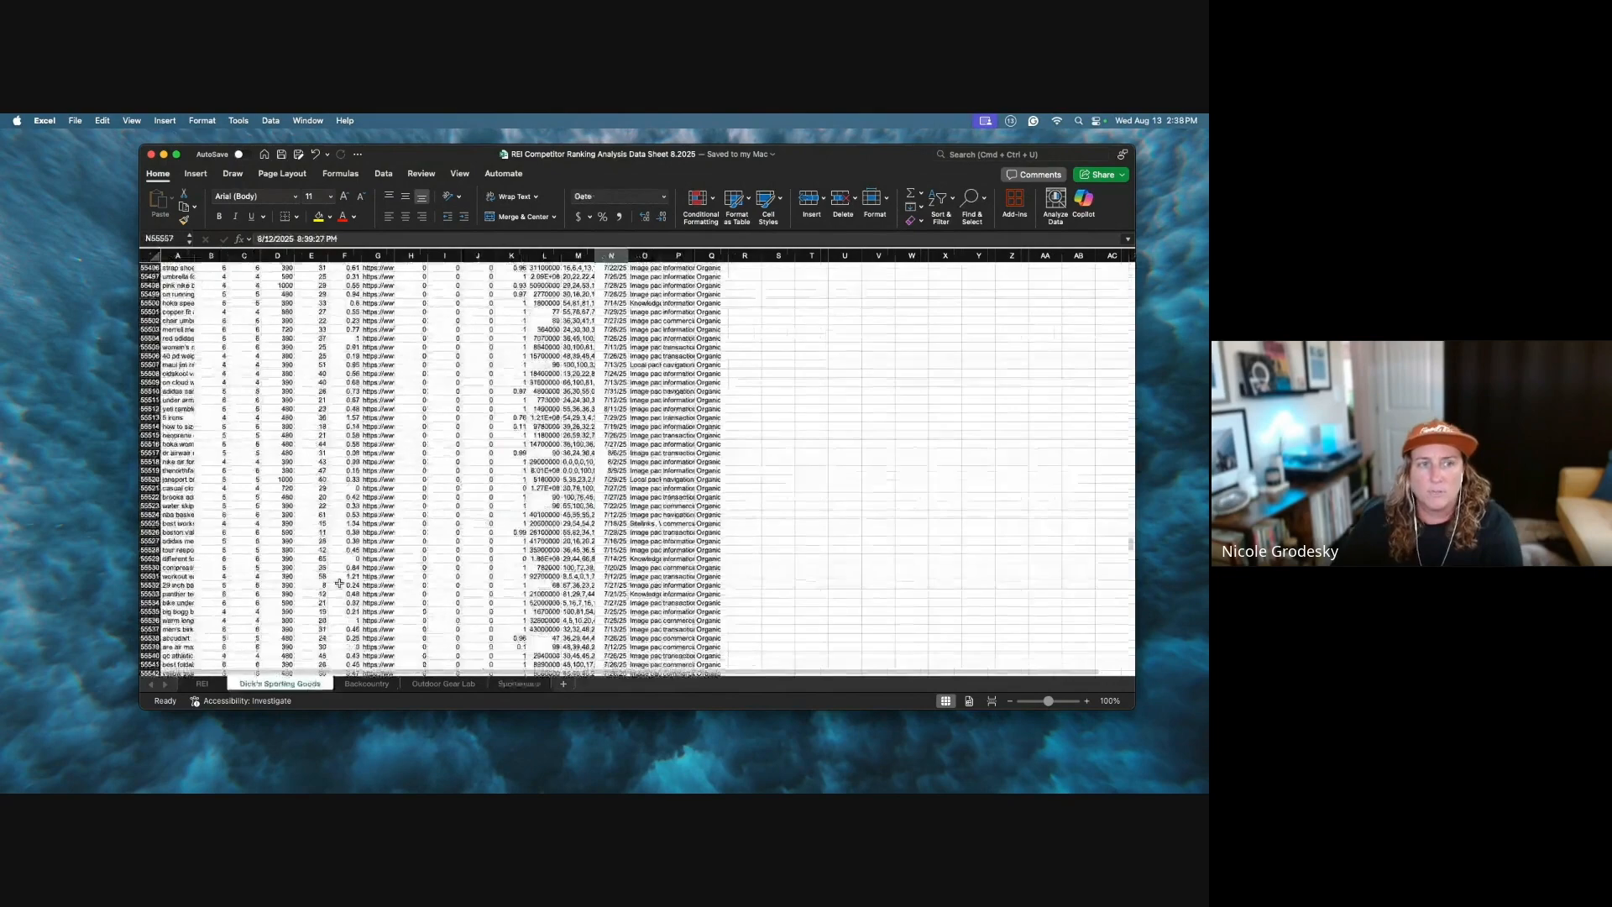
{"action": "left_click", "coordinate": [236, 349]}
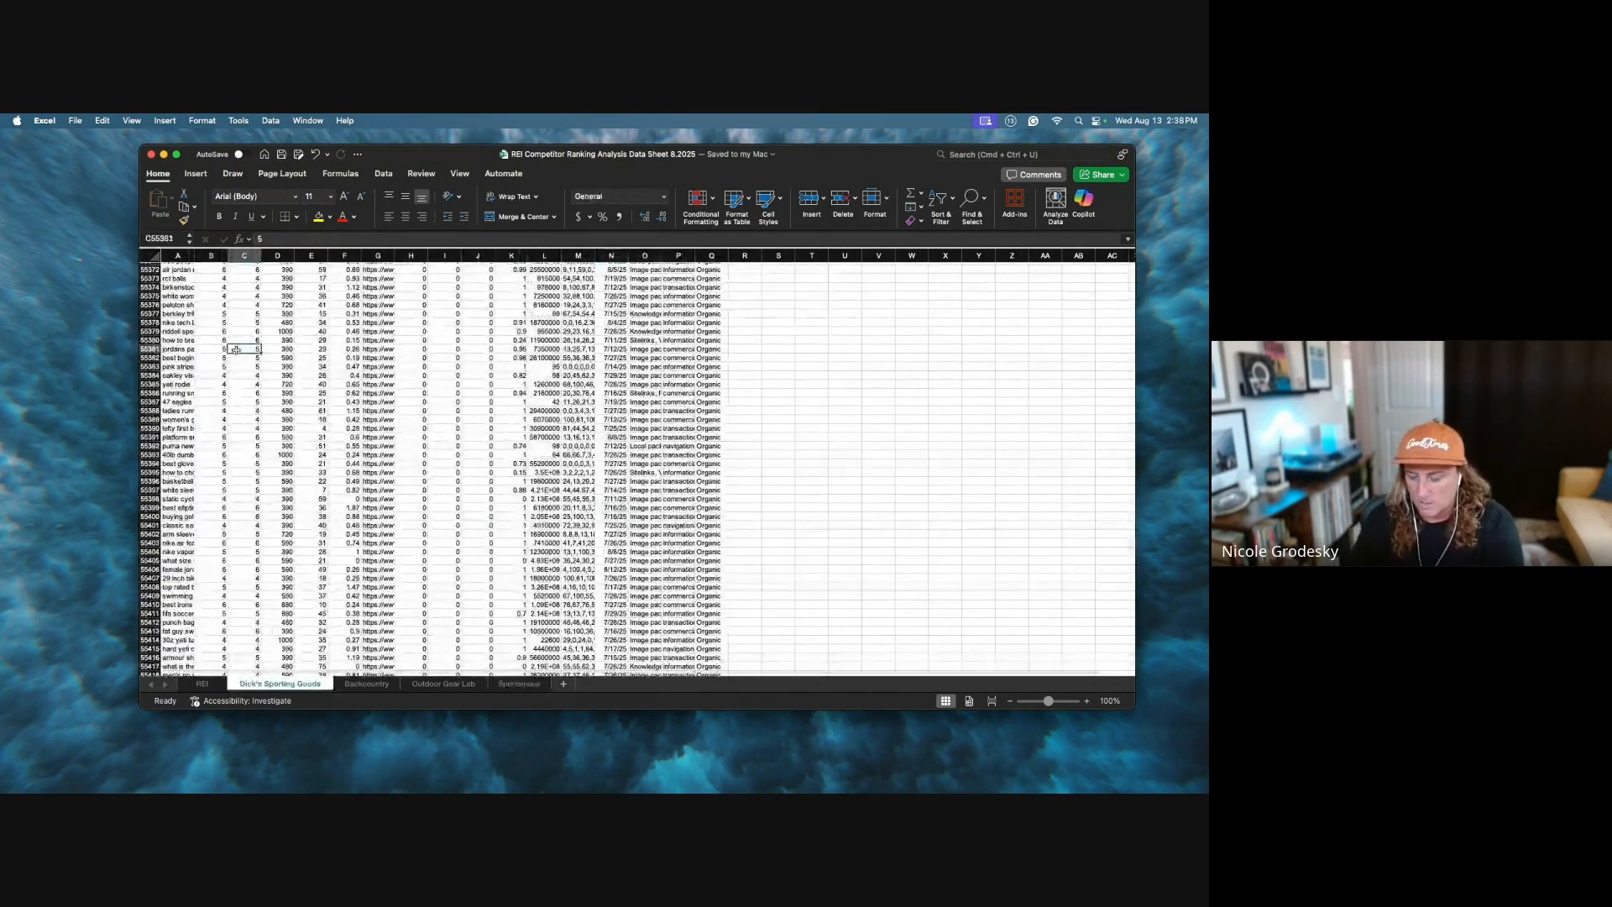
{"action": "key", "text": "ctrl+shift+Up"}
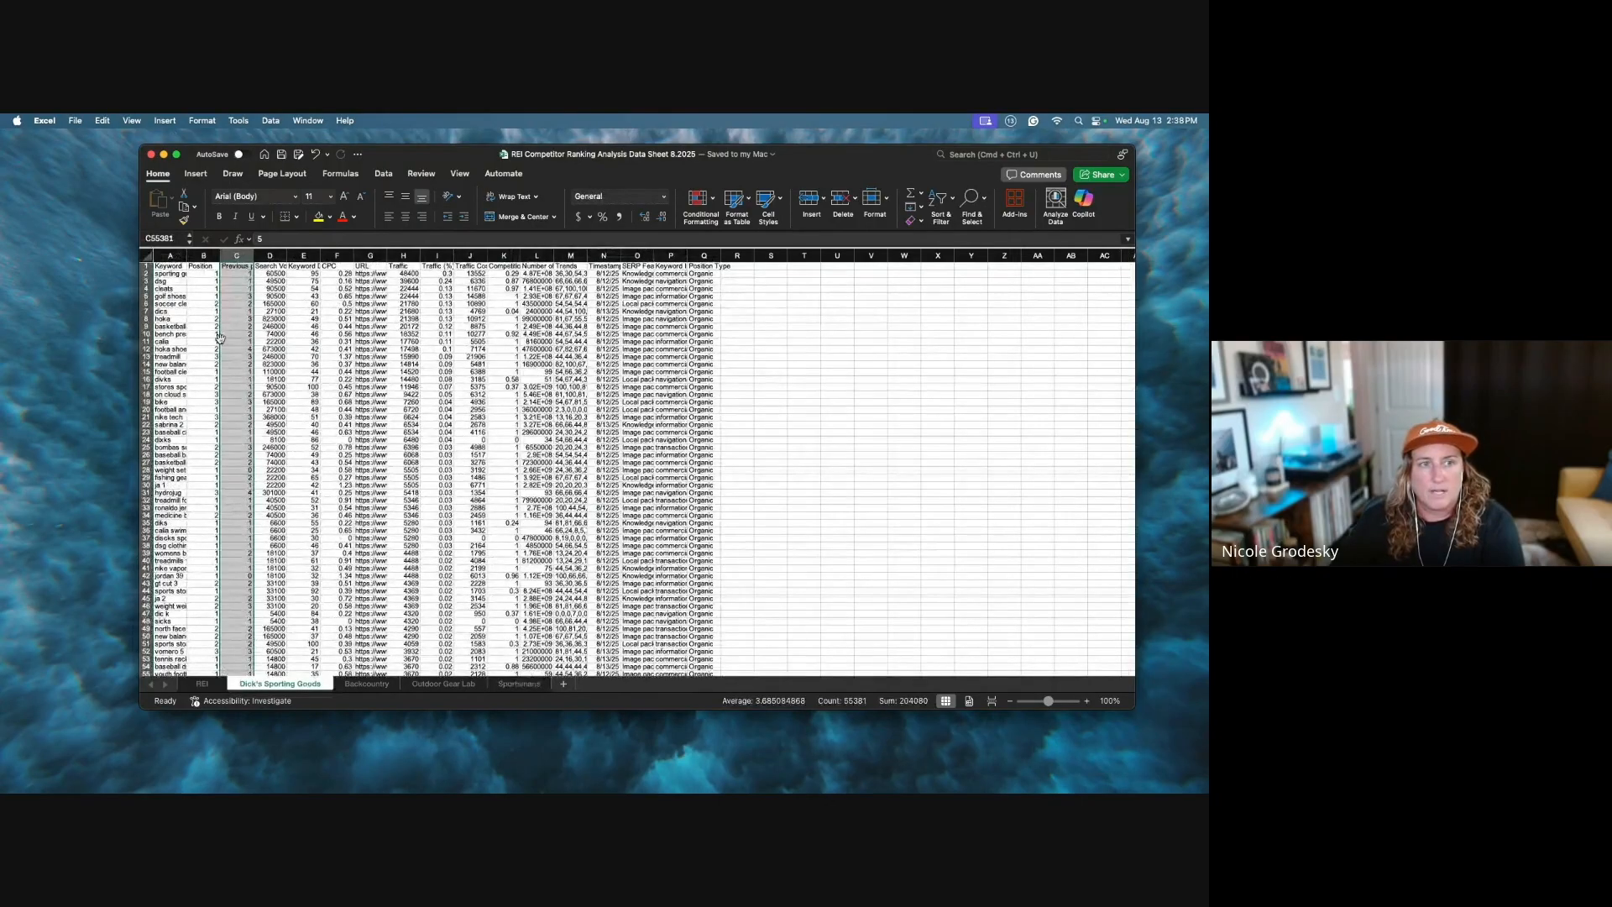
Step: Clear the entire Previous position column, including its header, on the Dick's Sporting Goods sheet
{"action": "left_click", "coordinate": [169, 341]}
{"action": "right_click", "coordinate": [236, 259]}
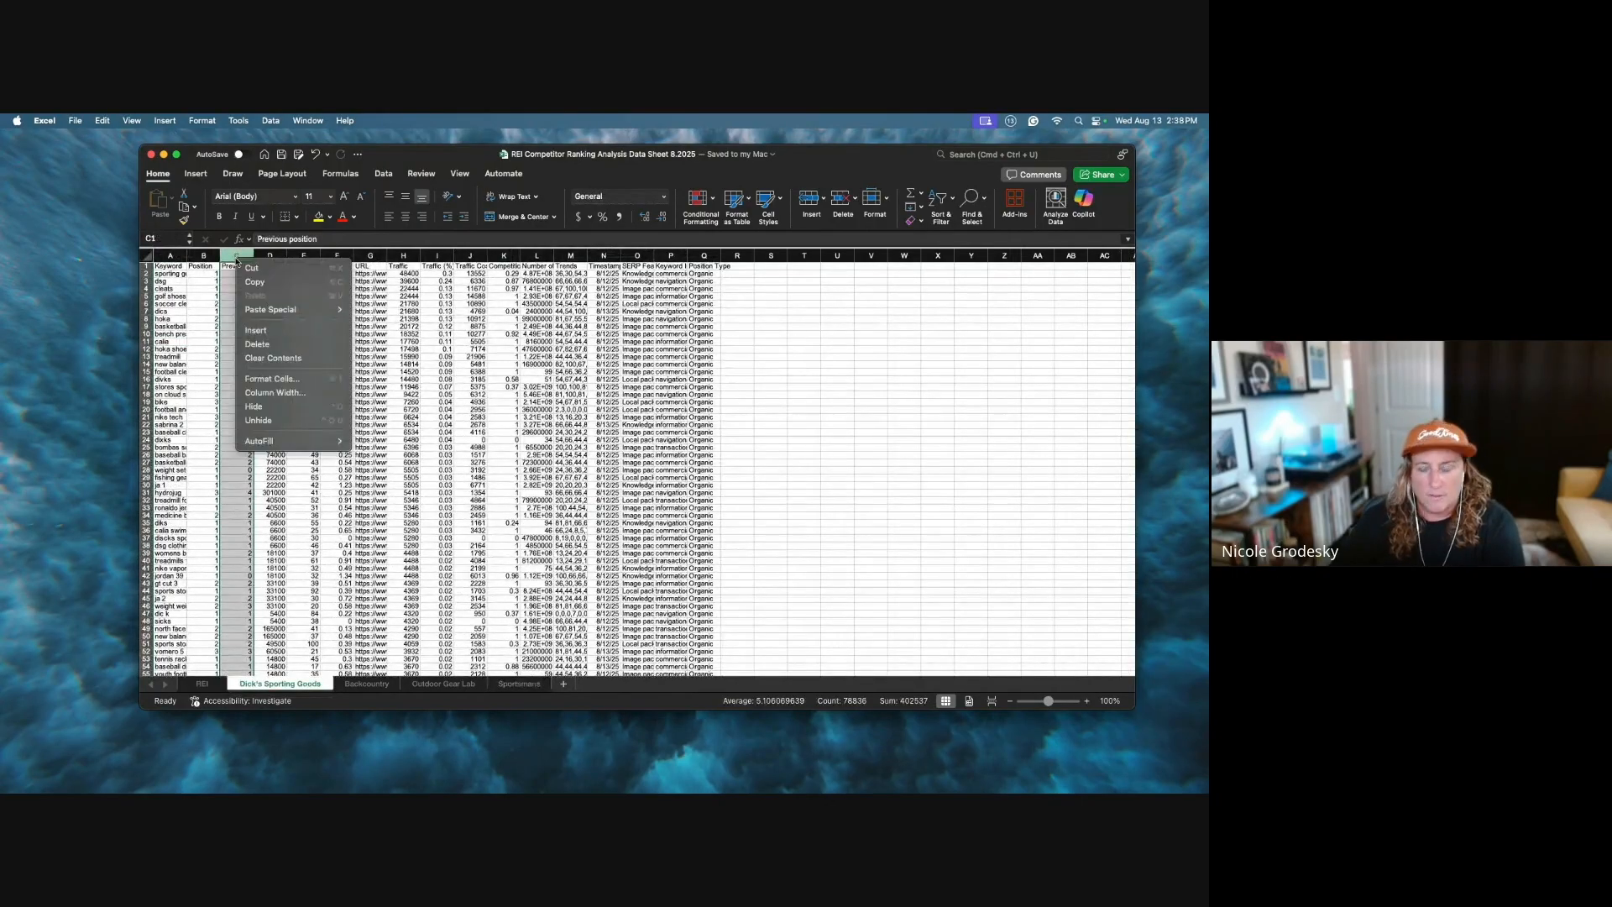
{"action": "key", "text": "Escape"}
{"action": "key", "text": "Delete"}
Step: Reorder the columns to Keyword, Search Volume, Position, URL, and move Keyword Difficulty and CPC to columns R and S
{"action": "left_click", "coordinate": [213, 257]}
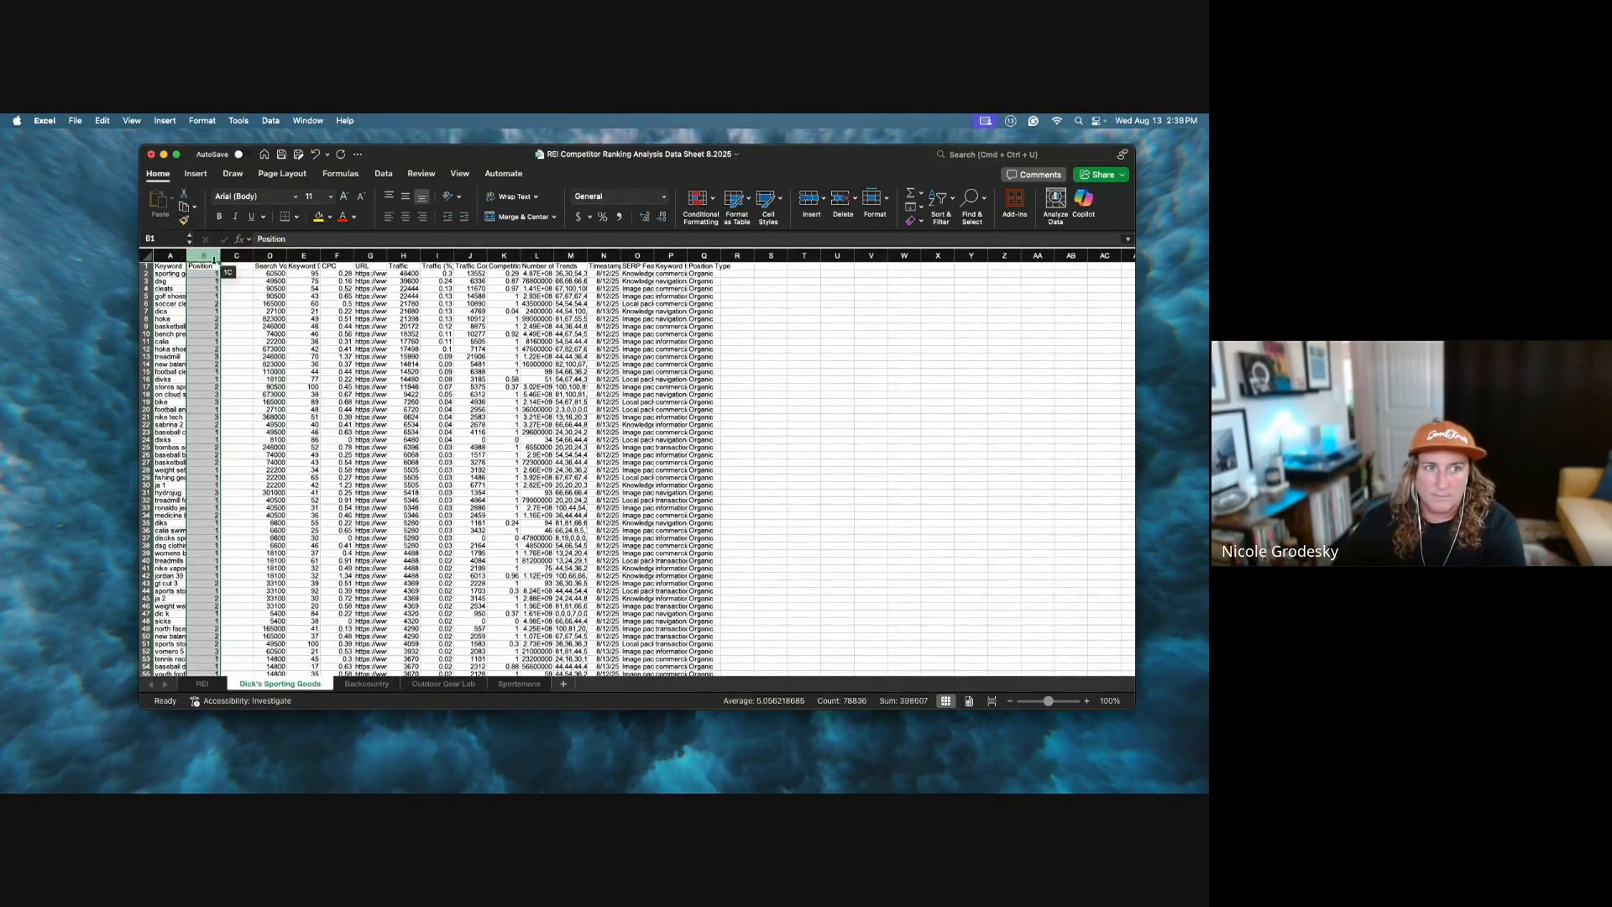
{"action": "left_click_drag", "start_coordinate": [218, 311], "coordinate": [227, 280]}
{"action": "left_click", "coordinate": [212, 256]}
{"action": "left_click", "coordinate": [214, 256]}
{"action": "left_click", "coordinate": [269, 256]}
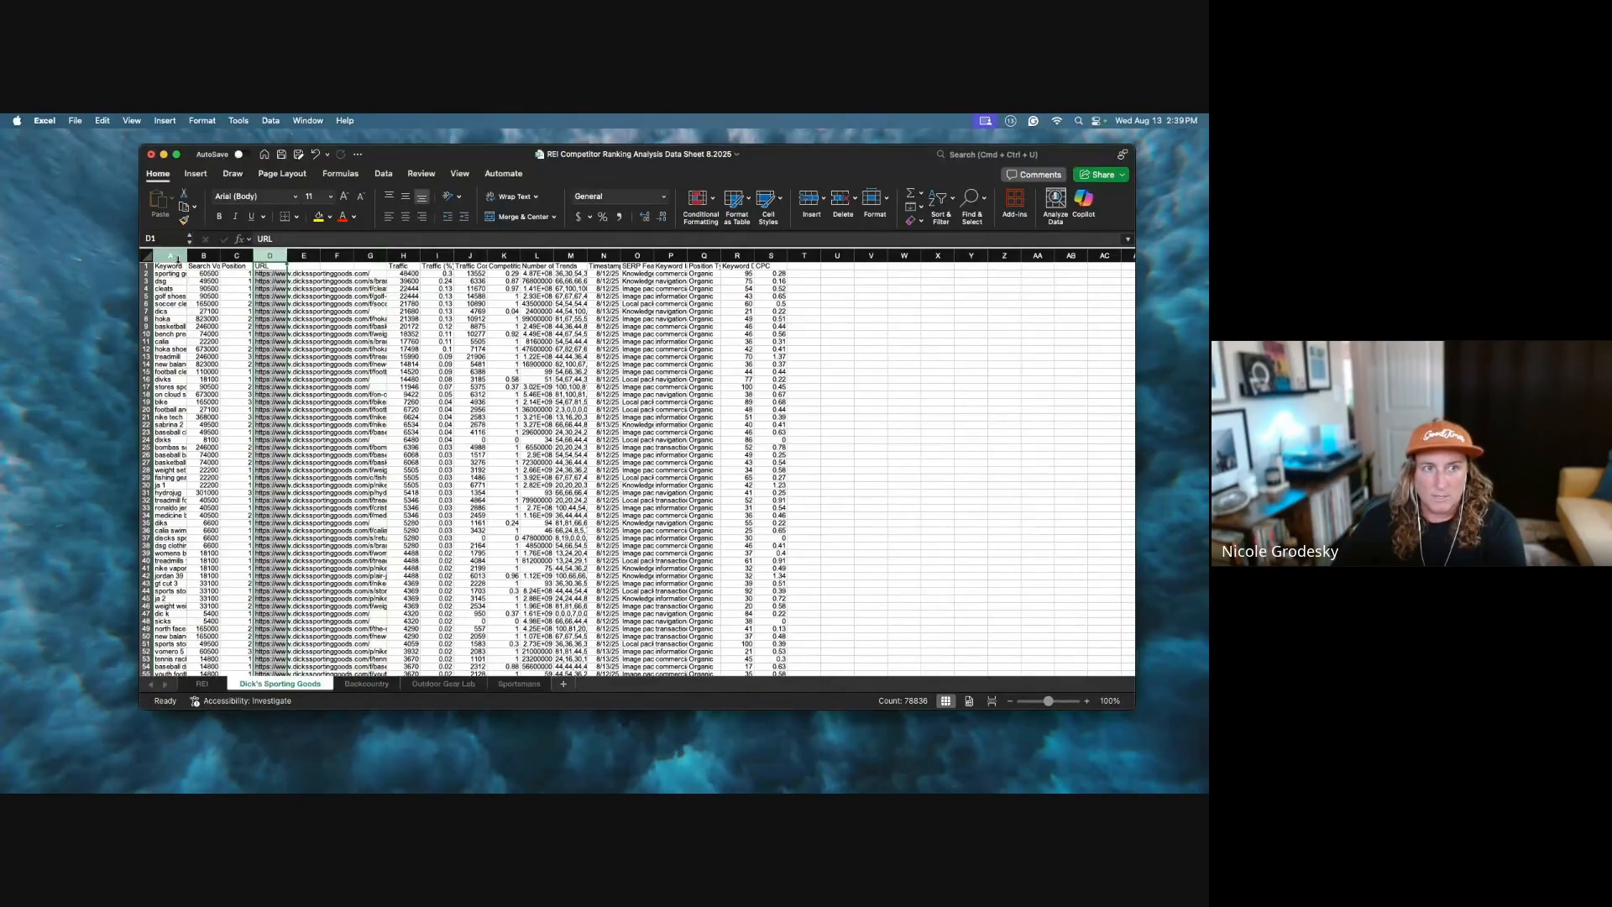
Step: Widen the Keyword, Search Volume, Position and URL columns on the Dick's Sporting Goods sheet and check their contents
{"action": "left_click_drag", "start_coordinate": [187, 256], "coordinate": [381, 256]}
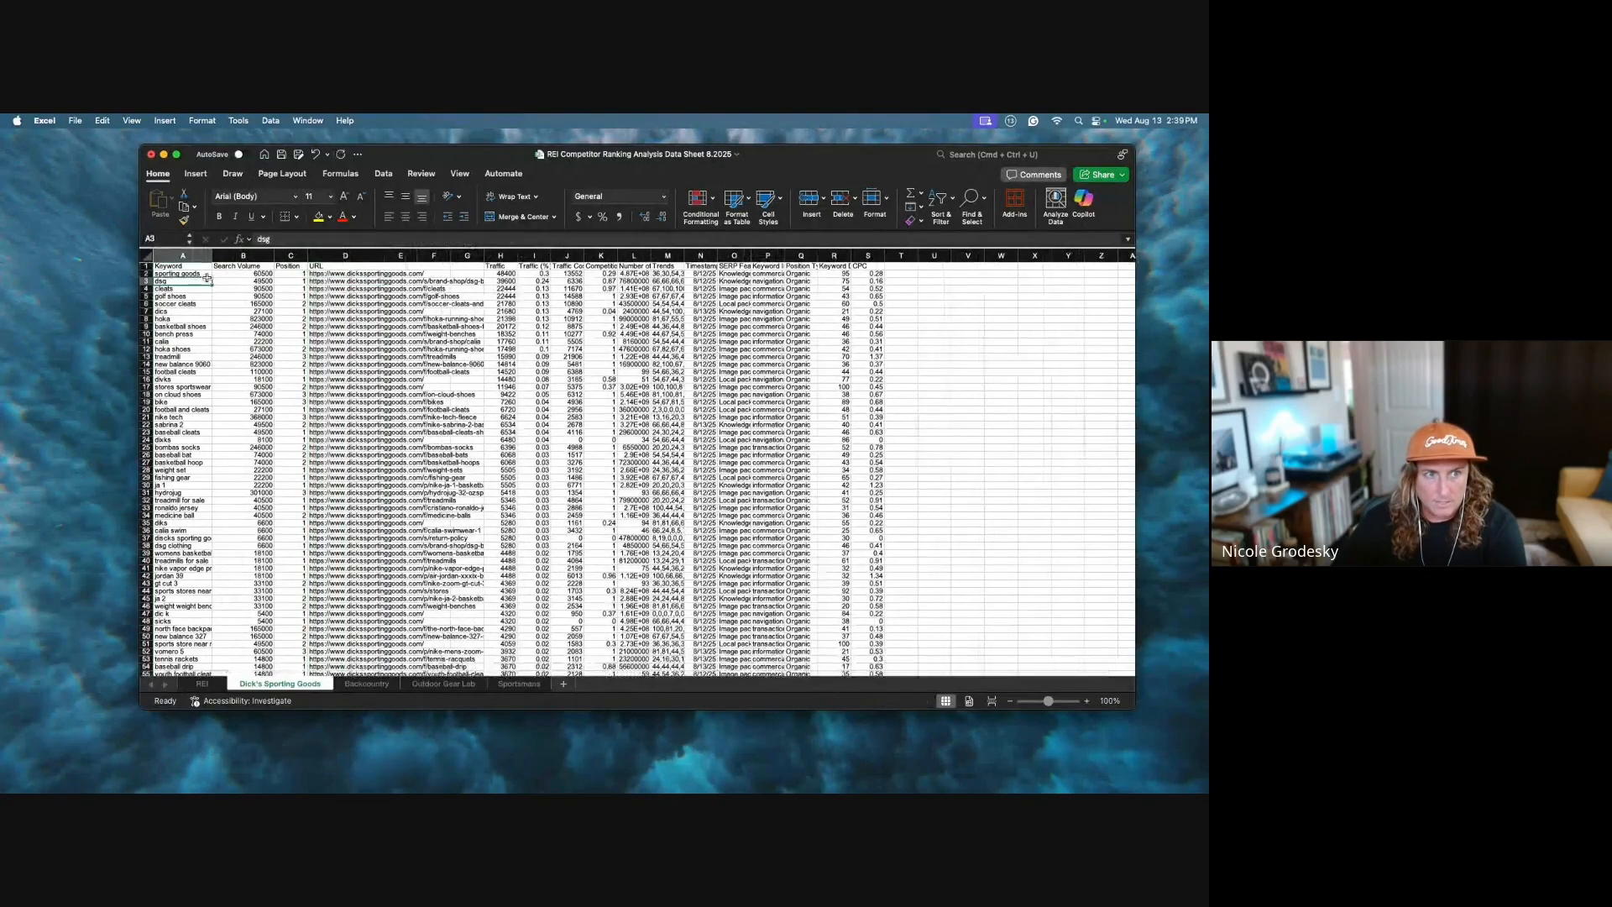
{"action": "left_click", "coordinate": [233, 275]}
{"action": "left_click", "coordinate": [292, 276]}
{"action": "left_click", "coordinate": [328, 273]}
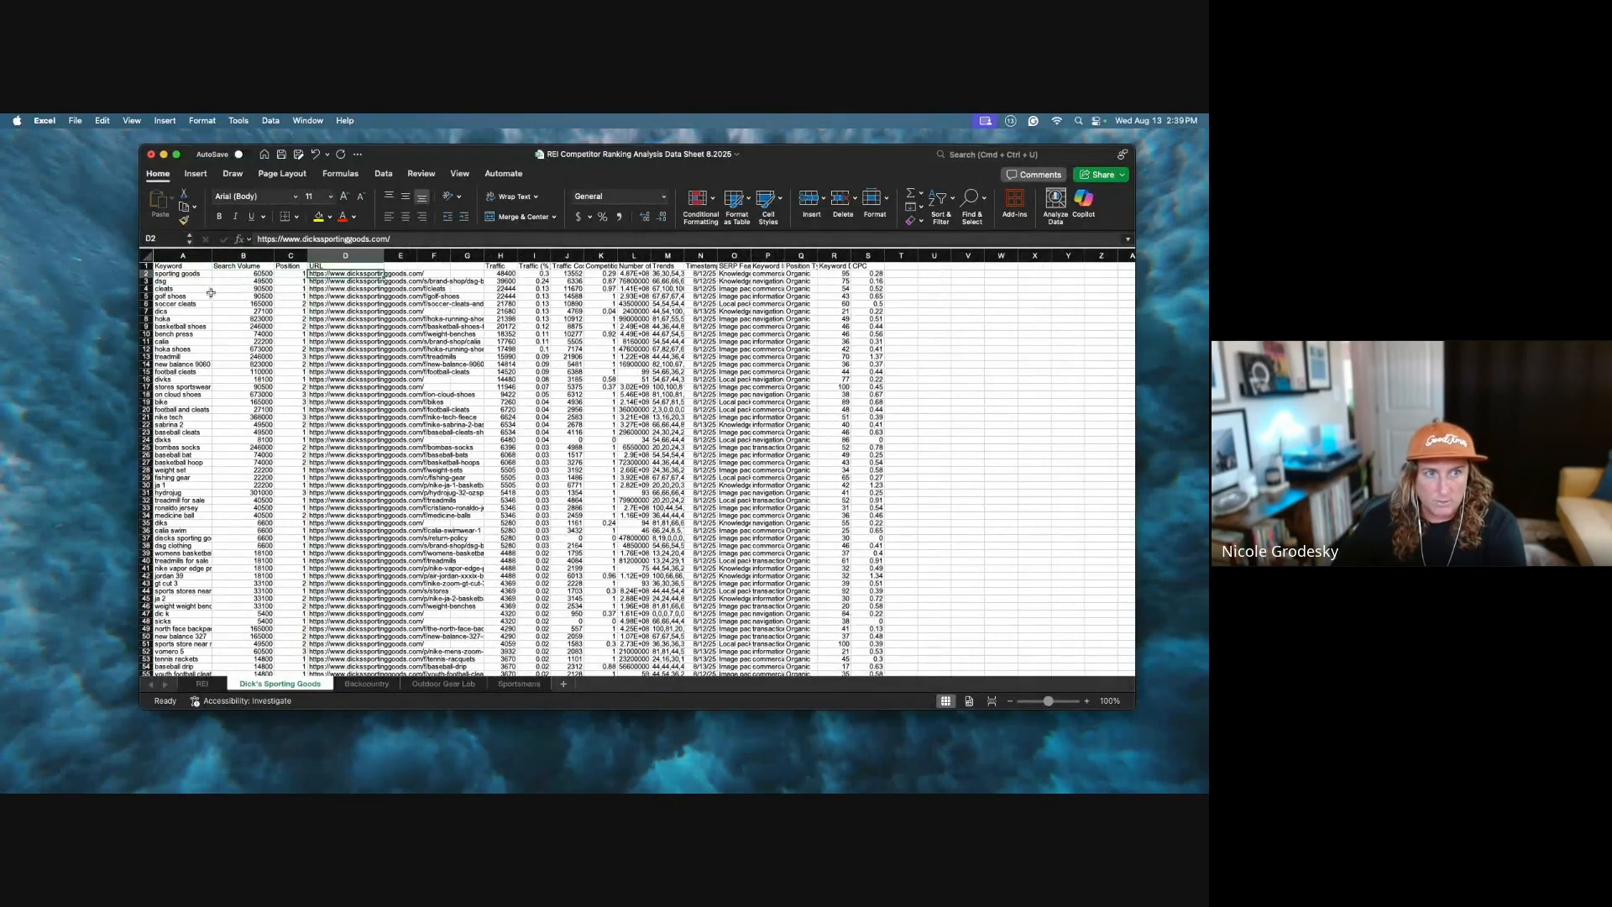
{"action": "left_click_drag", "start_coordinate": [244, 256], "coordinate": [291, 256]}
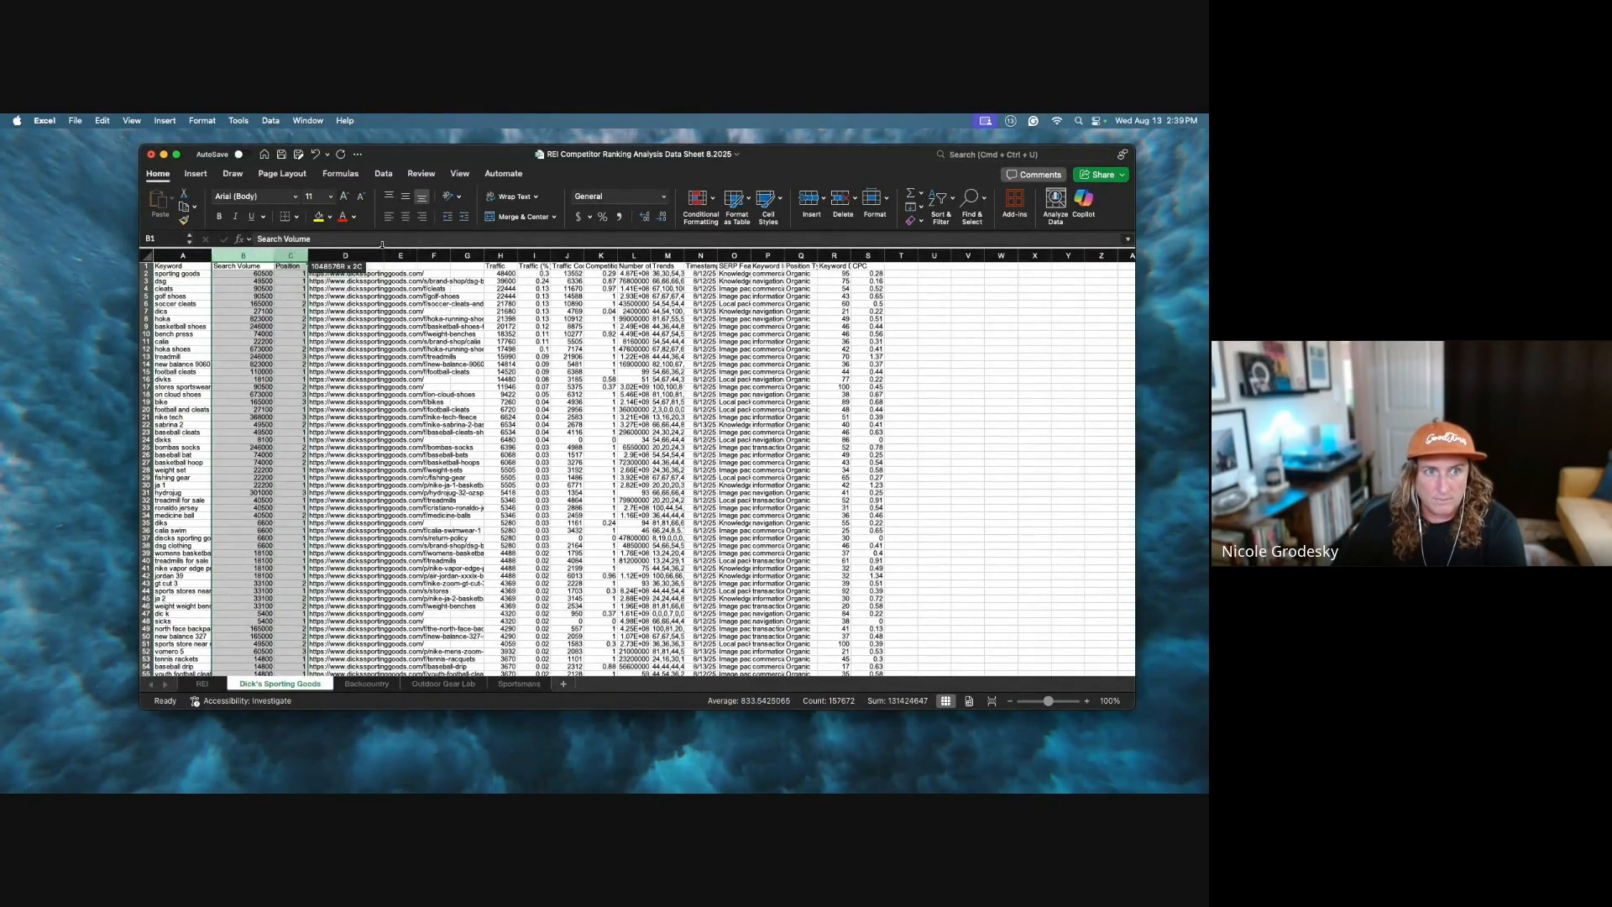
{"action": "left_click", "coordinate": [267, 320]}
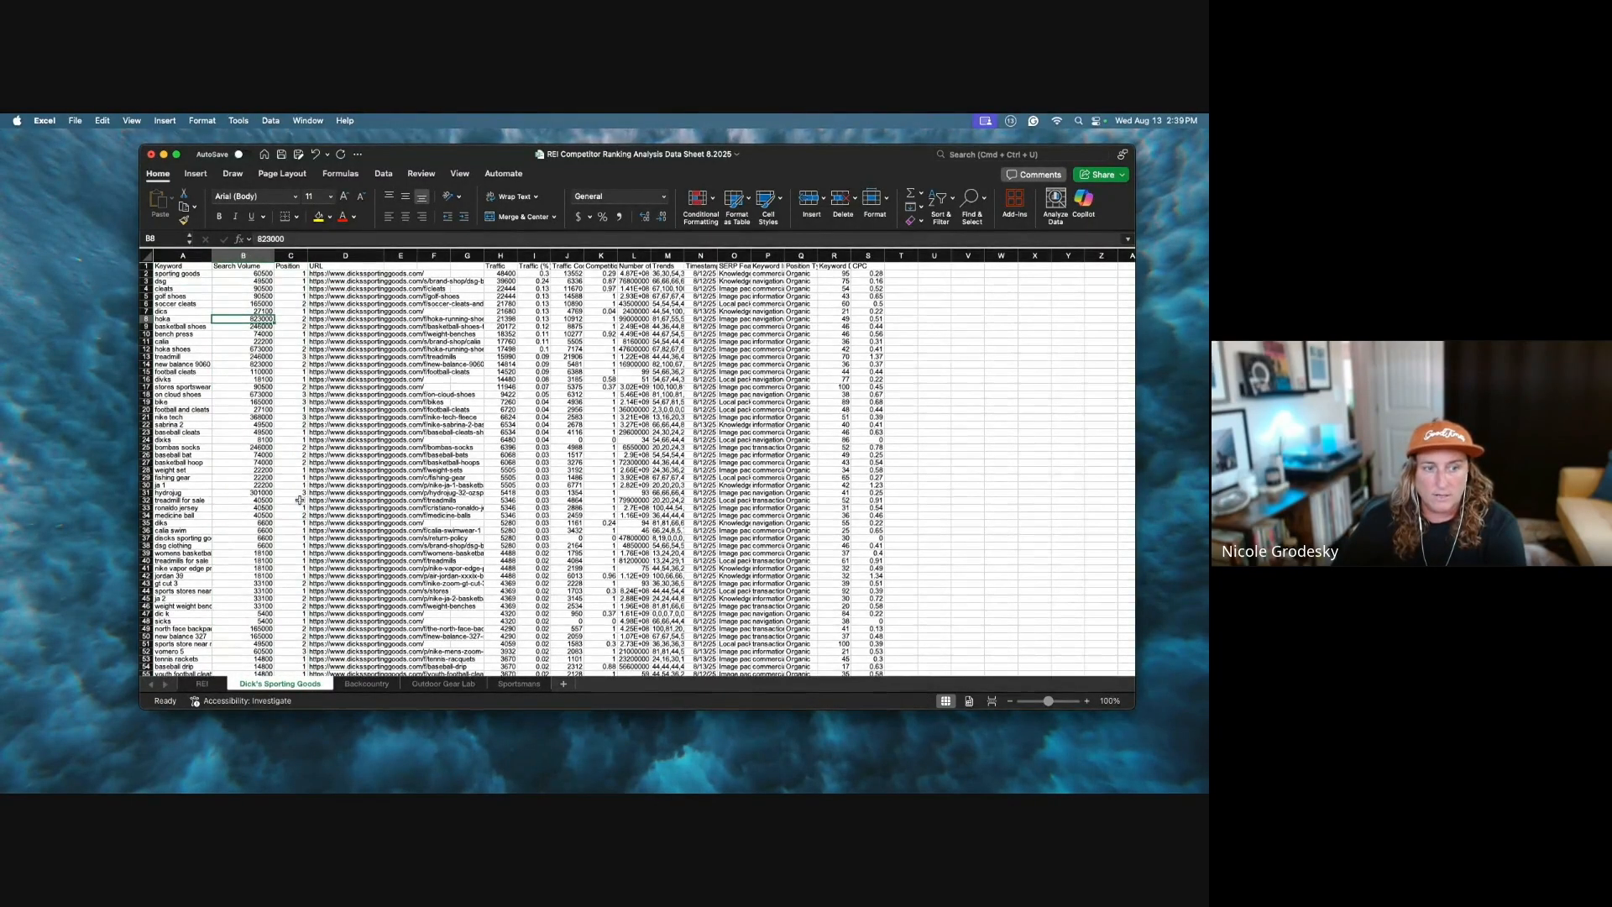
Step: Add a sheet named Analysis at the front of the workbook and move the REI sheet to the end
{"action": "left_click", "coordinate": [565, 685]}
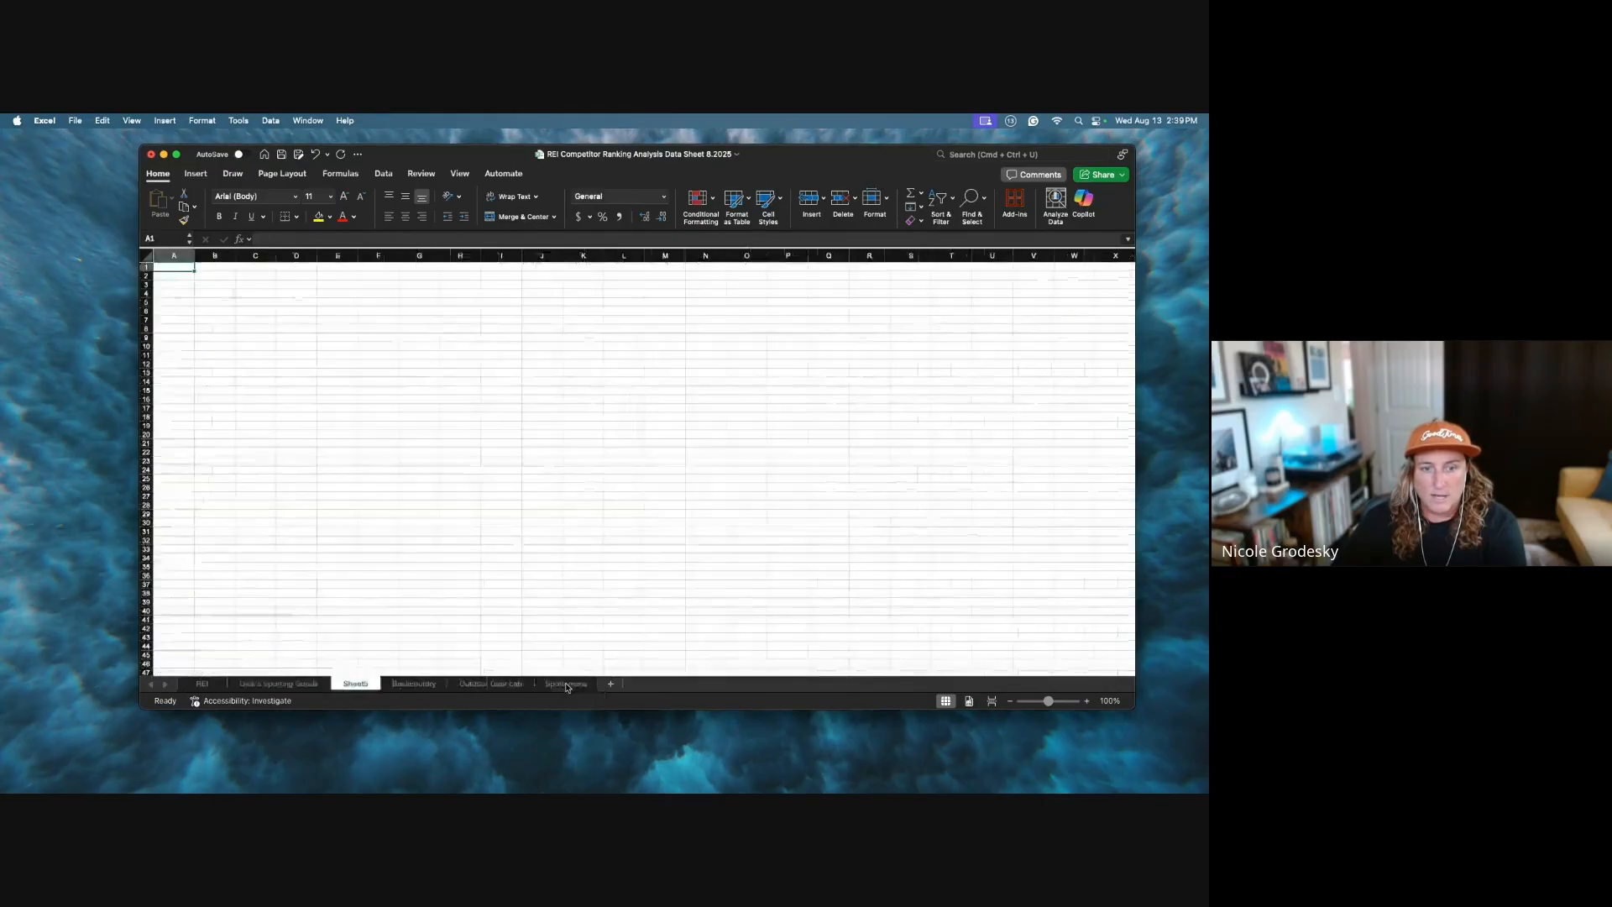
{"action": "double_click", "coordinate": [353, 684]}
{"action": "type", "text": "Analysis"}
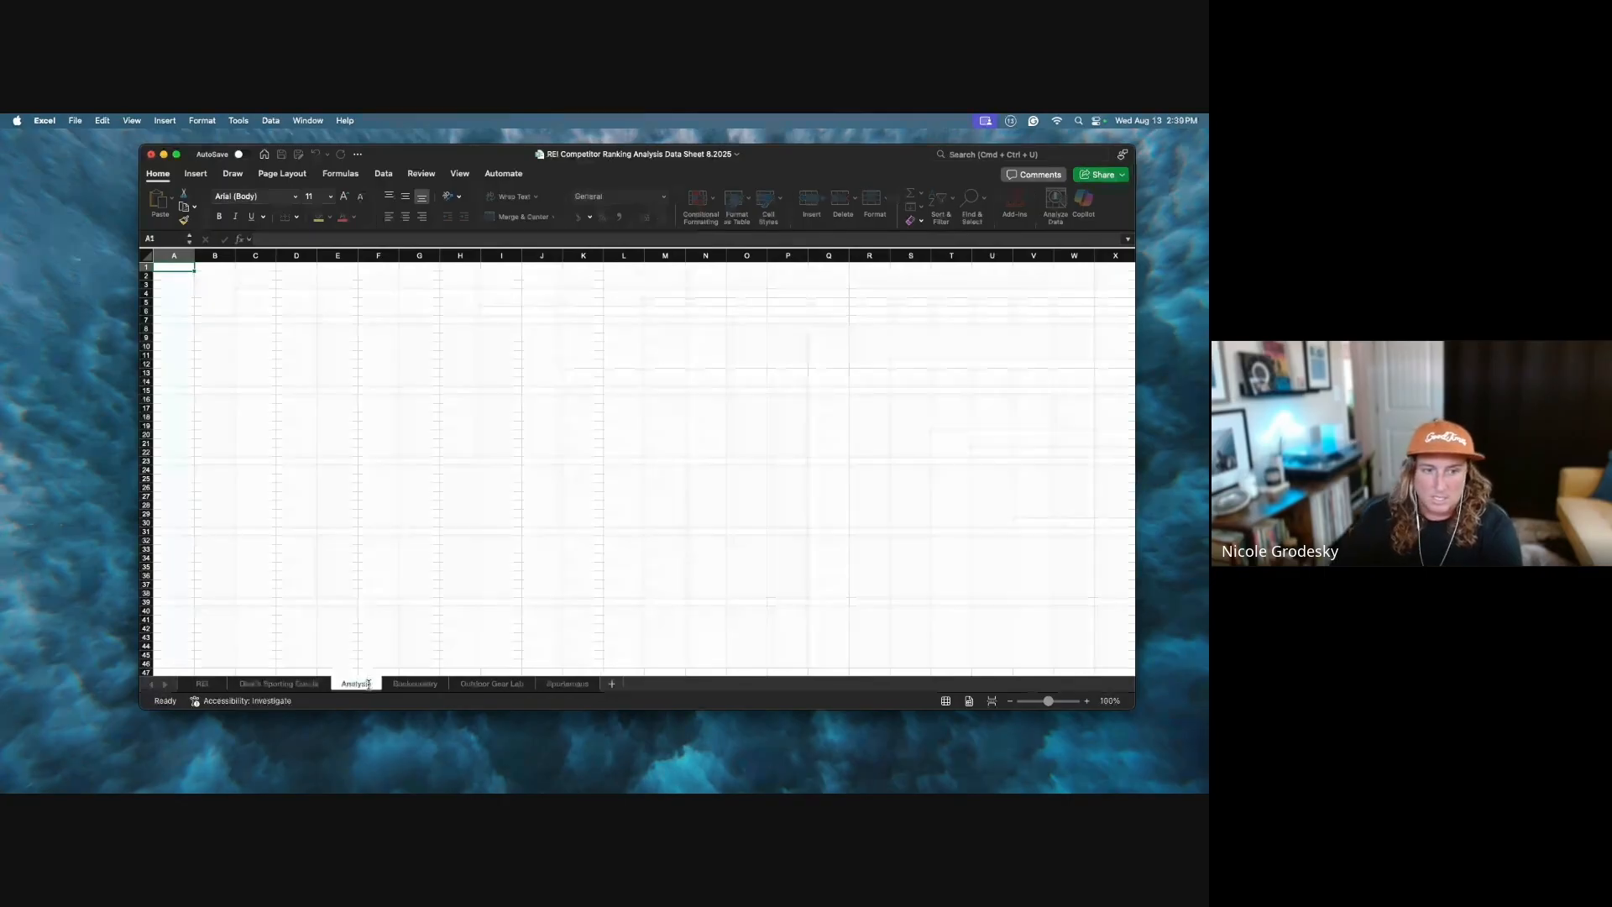
{"action": "left_click", "coordinate": [445, 585]}
{"action": "left_click_drag", "start_coordinate": [367, 684], "coordinate": [199, 684]}
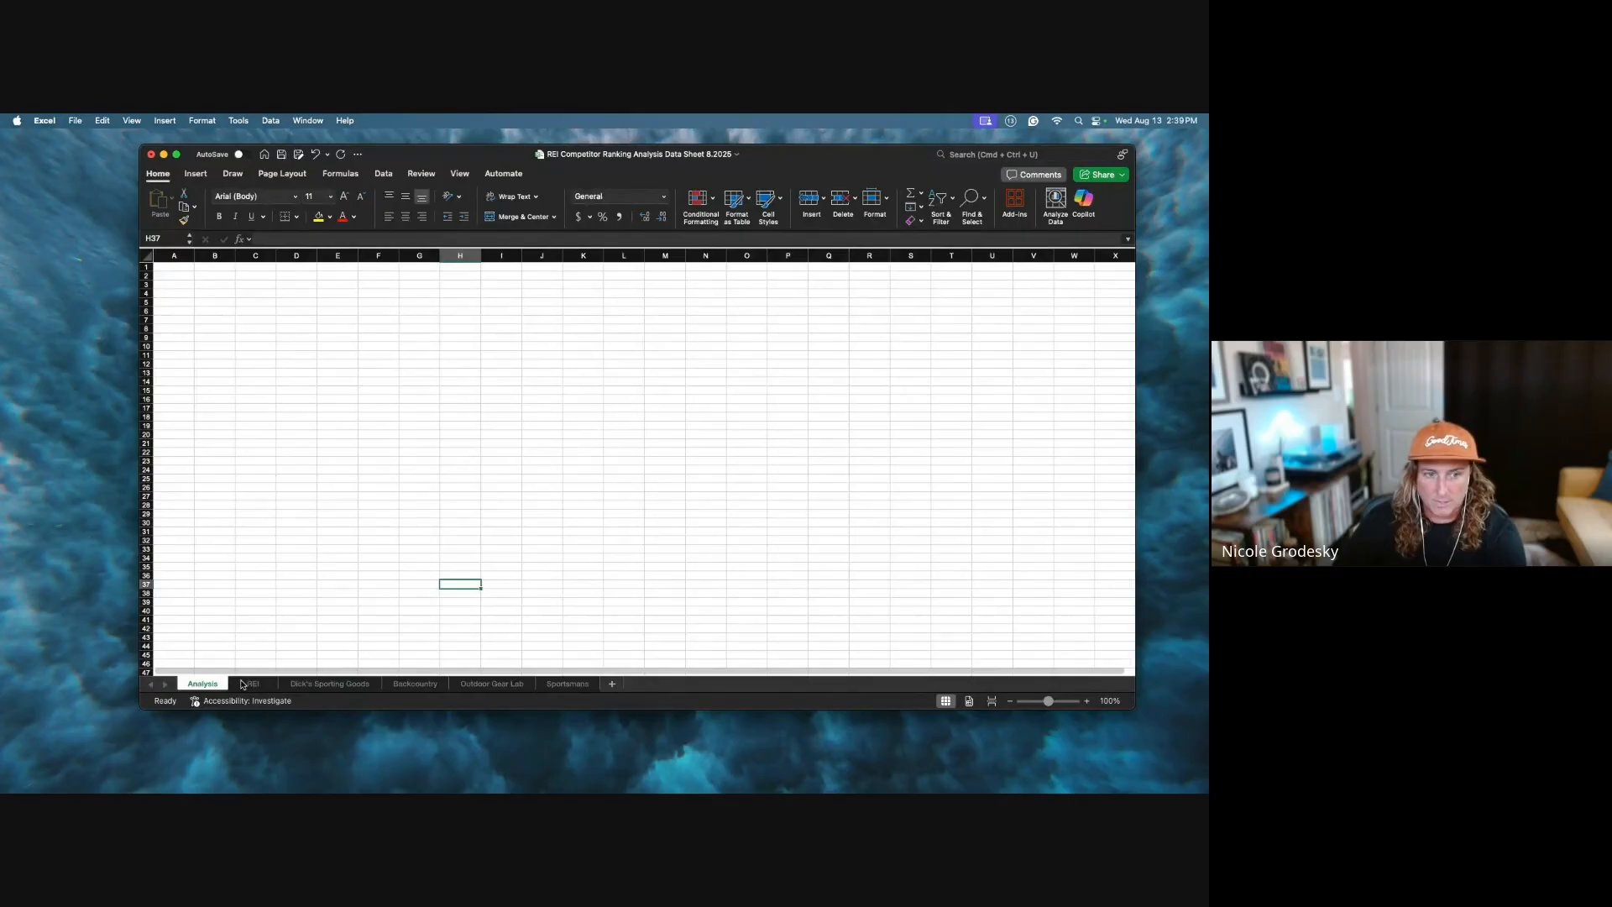
{"action": "left_click", "coordinate": [252, 683]}
{"action": "left_click_drag", "start_coordinate": [586, 689], "coordinate": [603, 688]}
Step: On the Backcountry sheet, clear the Previous position column and move the Position column into its place
{"action": "left_click", "coordinate": [275, 685]}
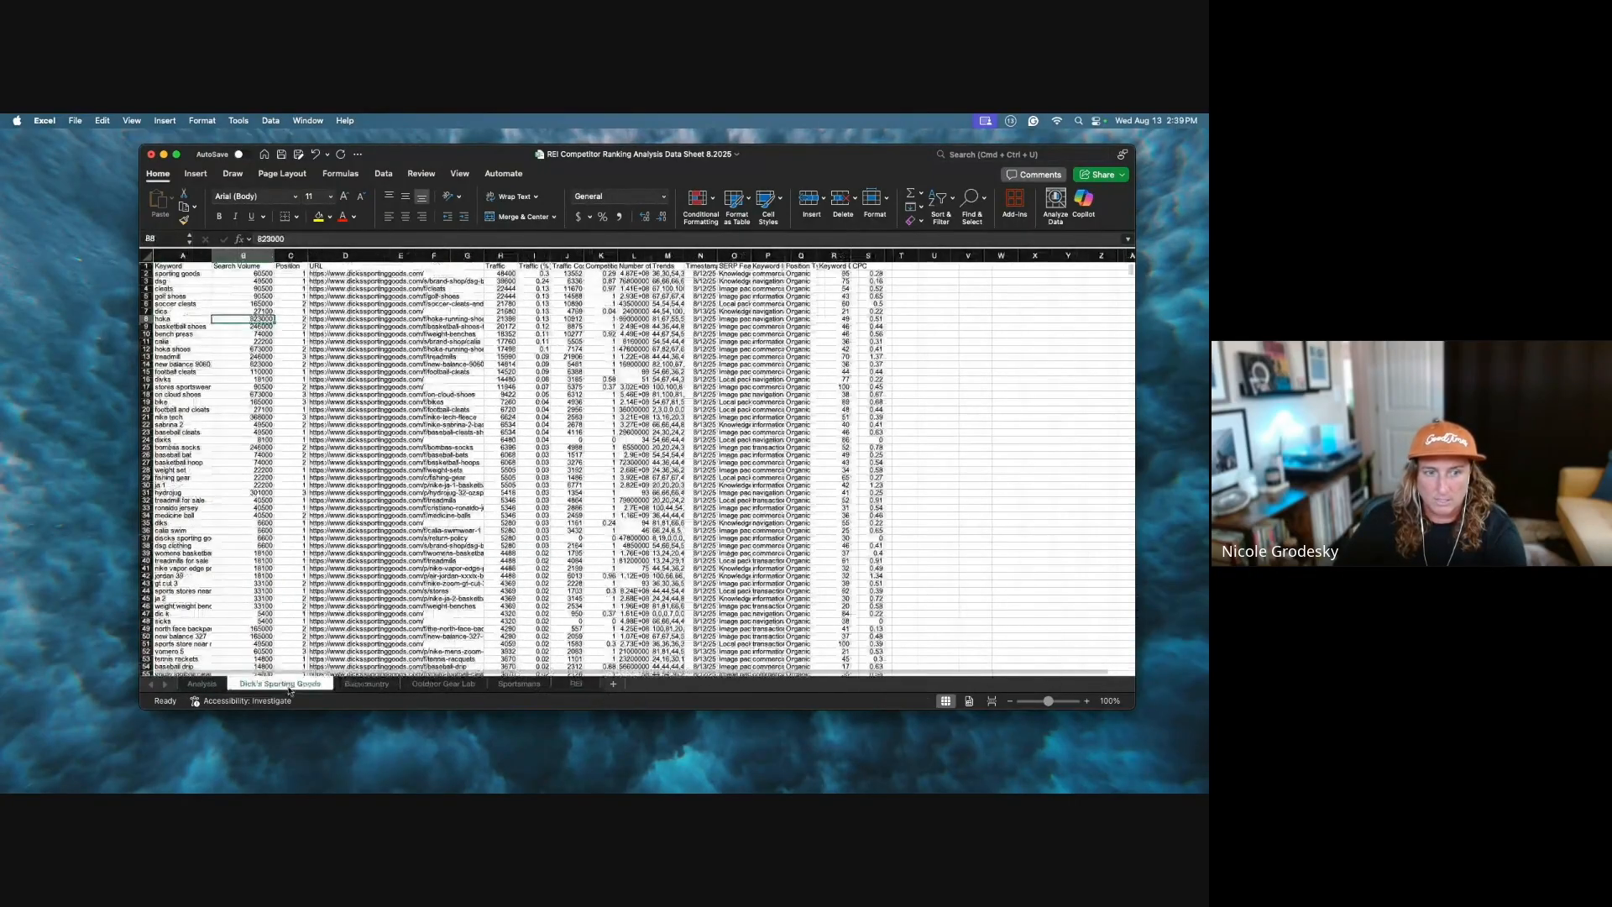
{"action": "left_click", "coordinate": [367, 685]}
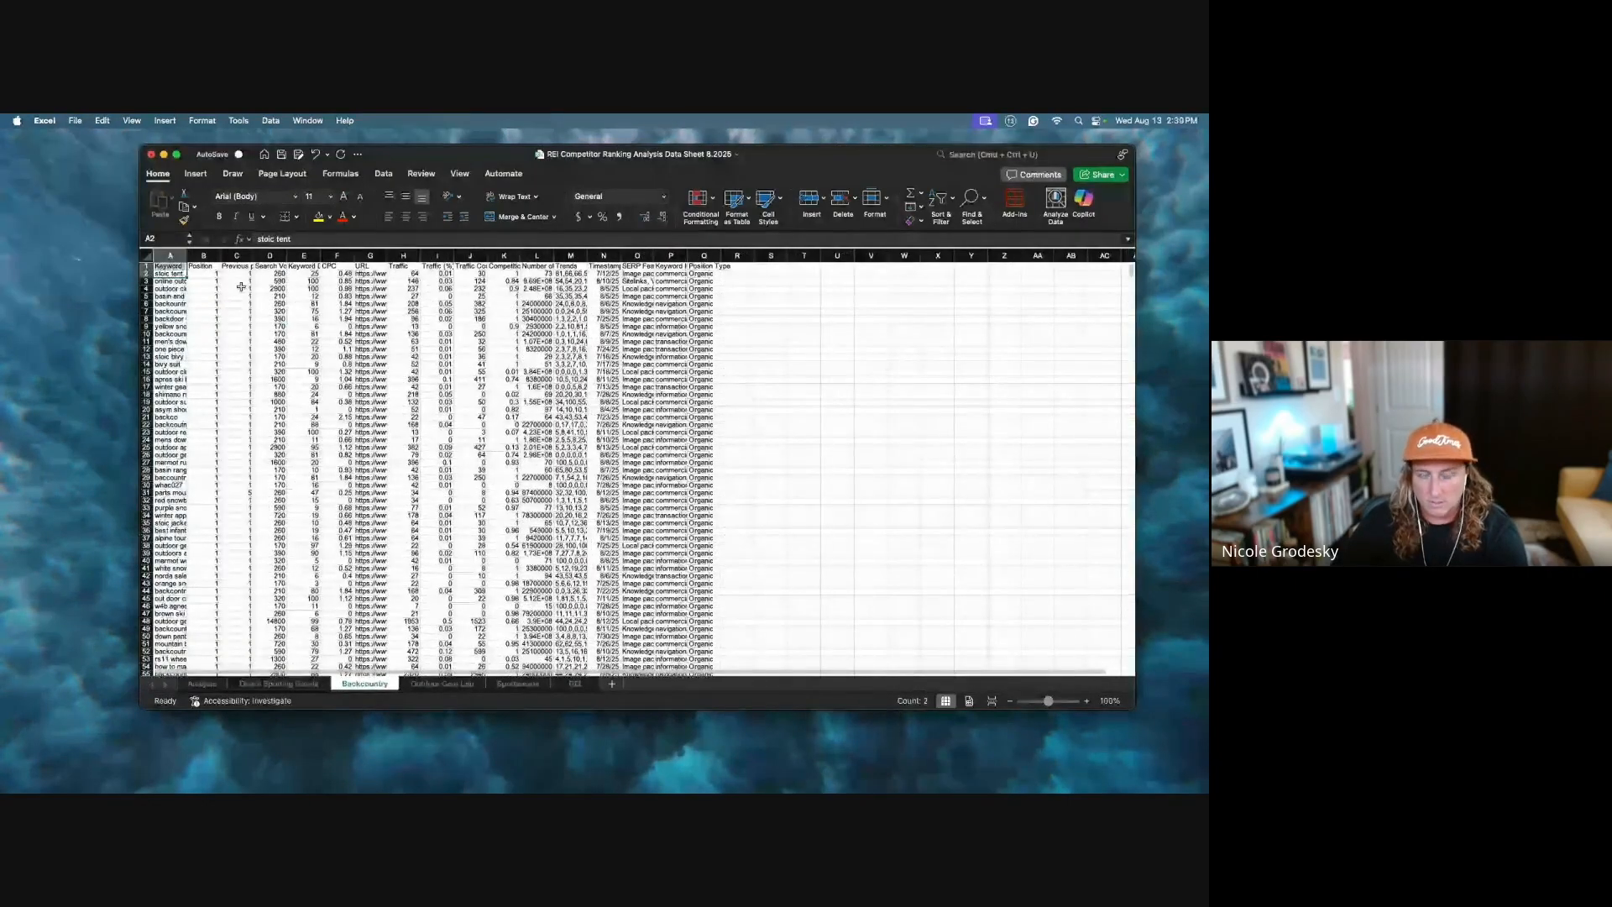
{"action": "left_click", "coordinate": [240, 255]}
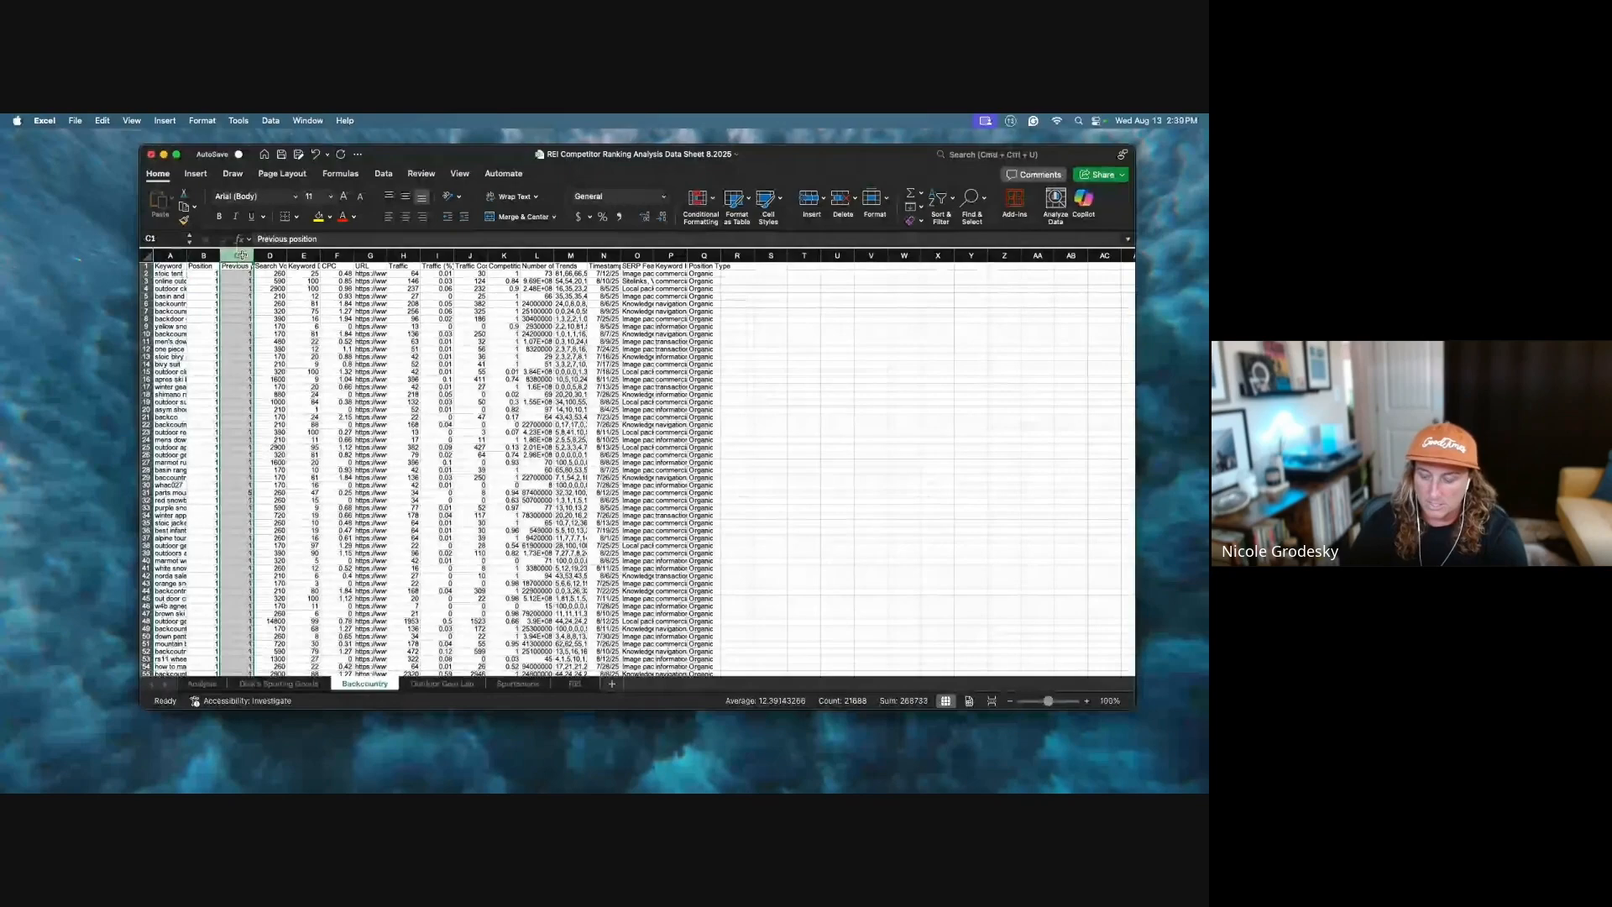
{"action": "key", "text": "Delete"}
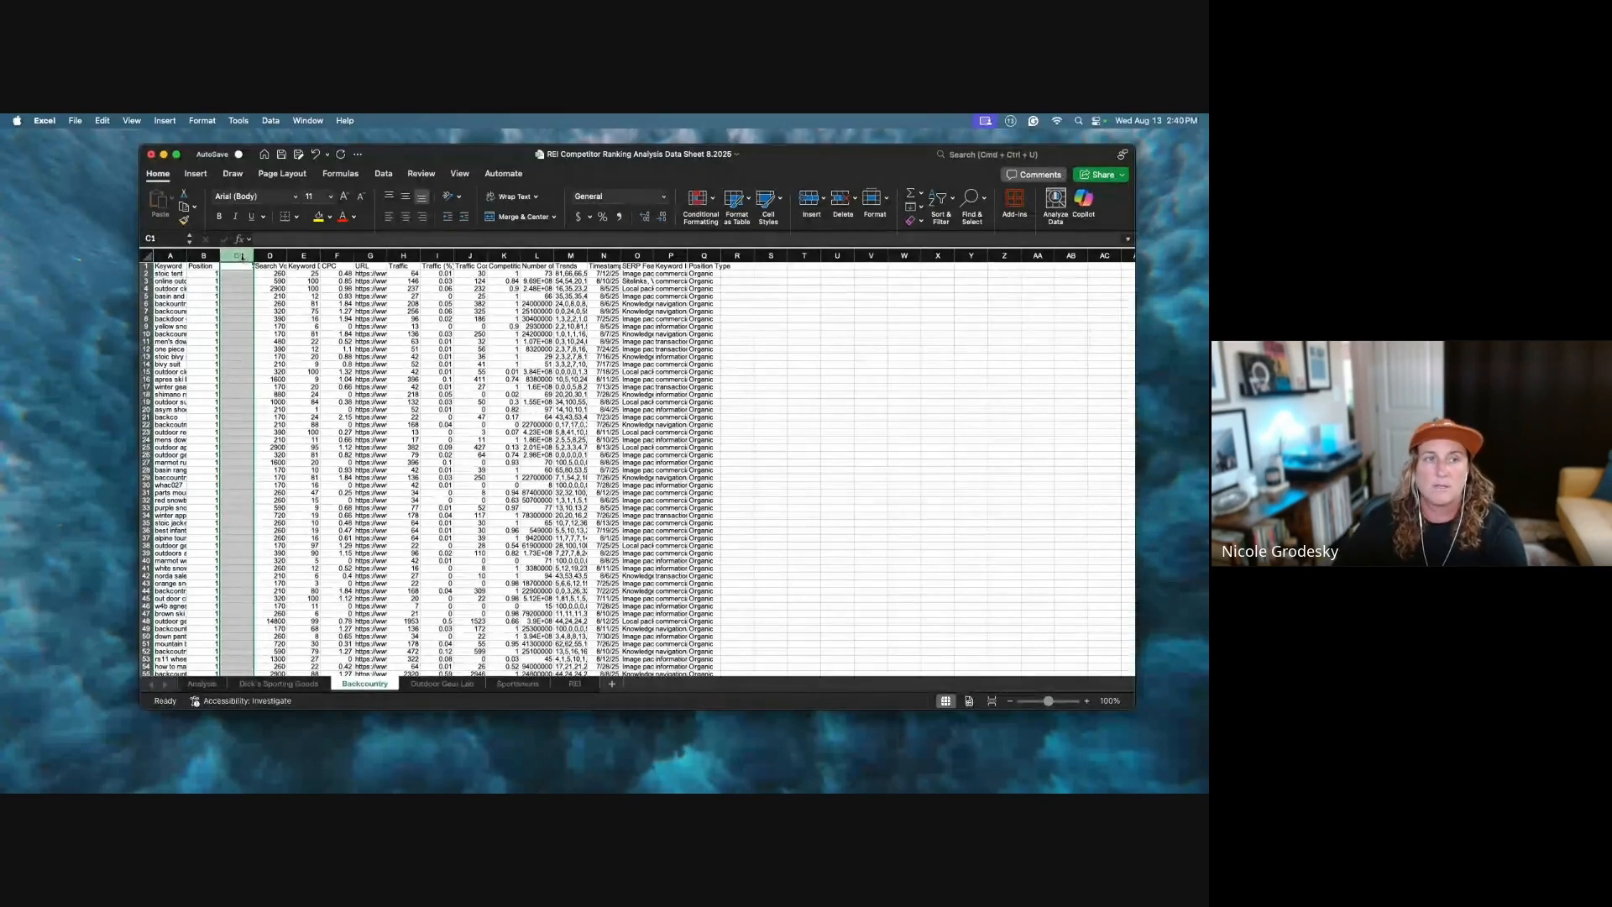
{"action": "left_click", "coordinate": [203, 257]}
{"action": "mouse_move", "coordinate": [212, 290]}
{"action": "left_mouse_down"}
{"action": "mouse_move", "coordinate": [256, 277]}
{"action": "mouse_move", "coordinate": [210, 290]}
{"action": "left_mouse_up"}
Step: Move Backcountry's Search Volume into column B, and its Keyword Difficulty and CPC columns to R and S
{"action": "left_click", "coordinate": [268, 256]}
{"action": "left_click_drag", "start_coordinate": [303, 256], "coordinate": [336, 257]}
{"action": "left_click_drag", "start_coordinate": [351, 316], "coordinate": [767, 315]}
Step: Delete Backcountry's empty columns D to F so URL follows Position, and compare the layout with the Dick's Sporting Goods sheet
{"action": "left_click_drag", "start_coordinate": [332, 256], "coordinate": [271, 256]}
{"action": "right_click", "coordinate": [282, 300]}
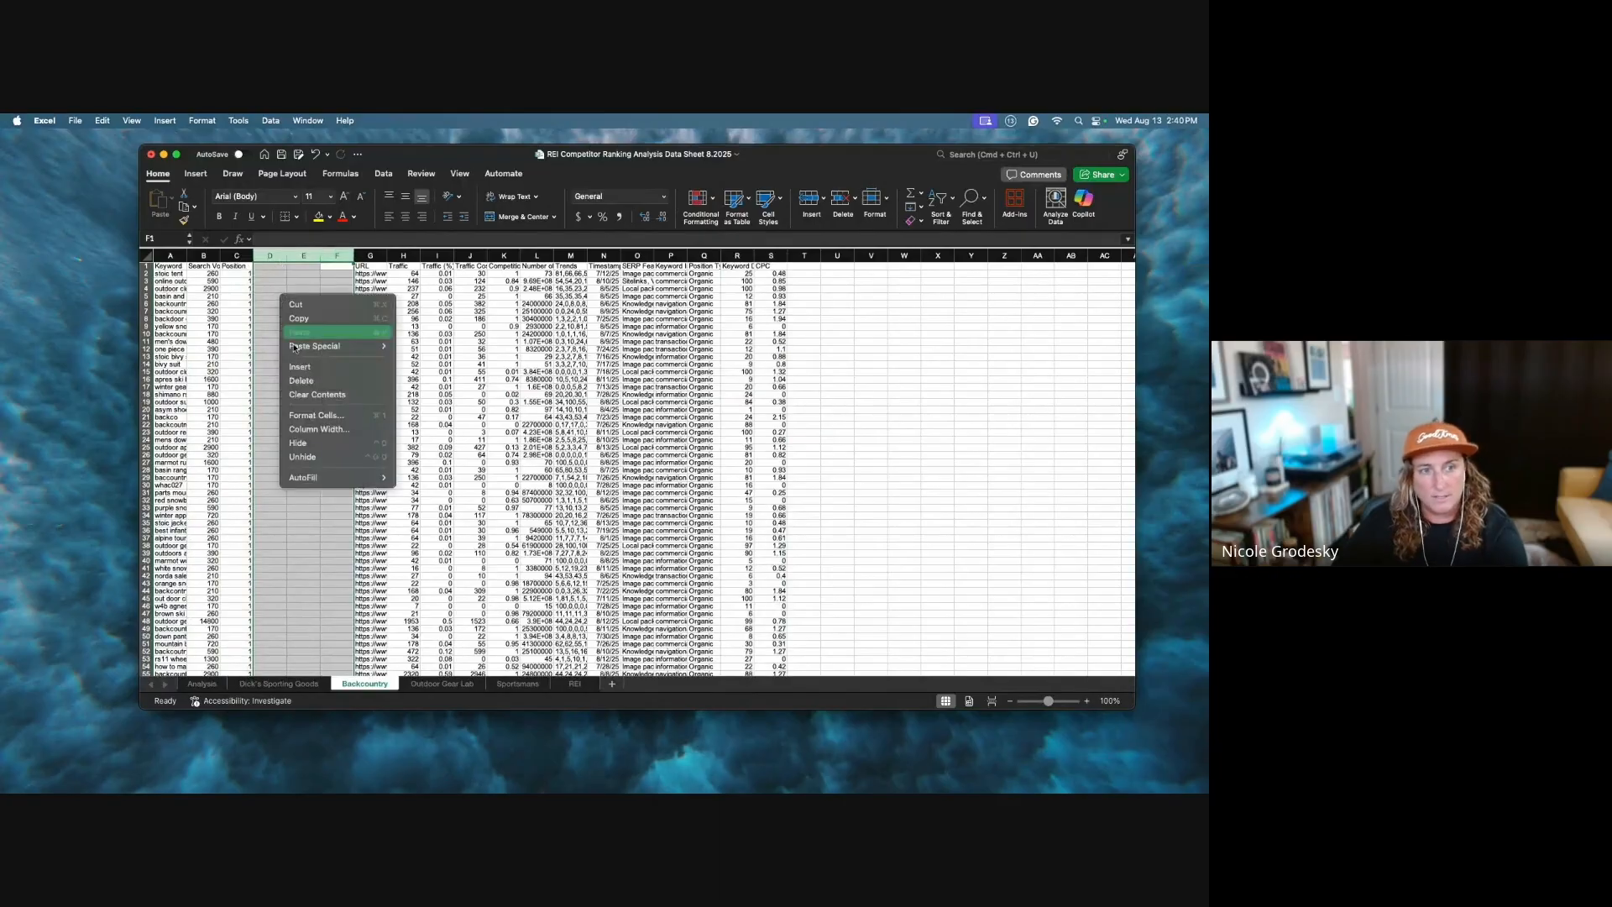
{"action": "left_click", "coordinate": [299, 382]}
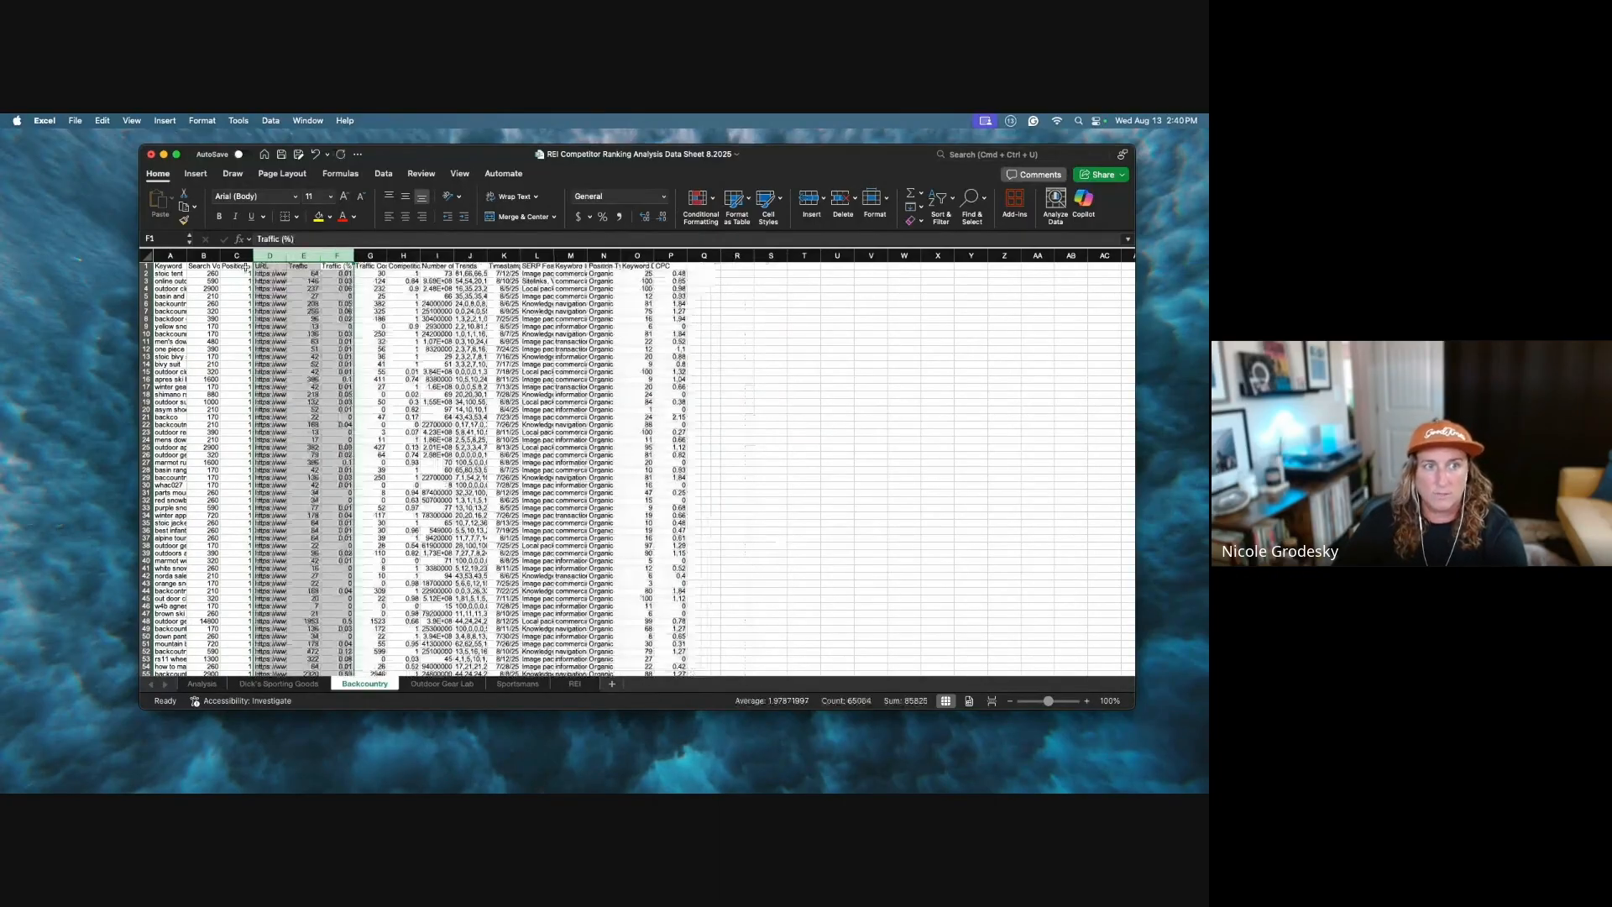
{"action": "left_click", "coordinate": [237, 255]}
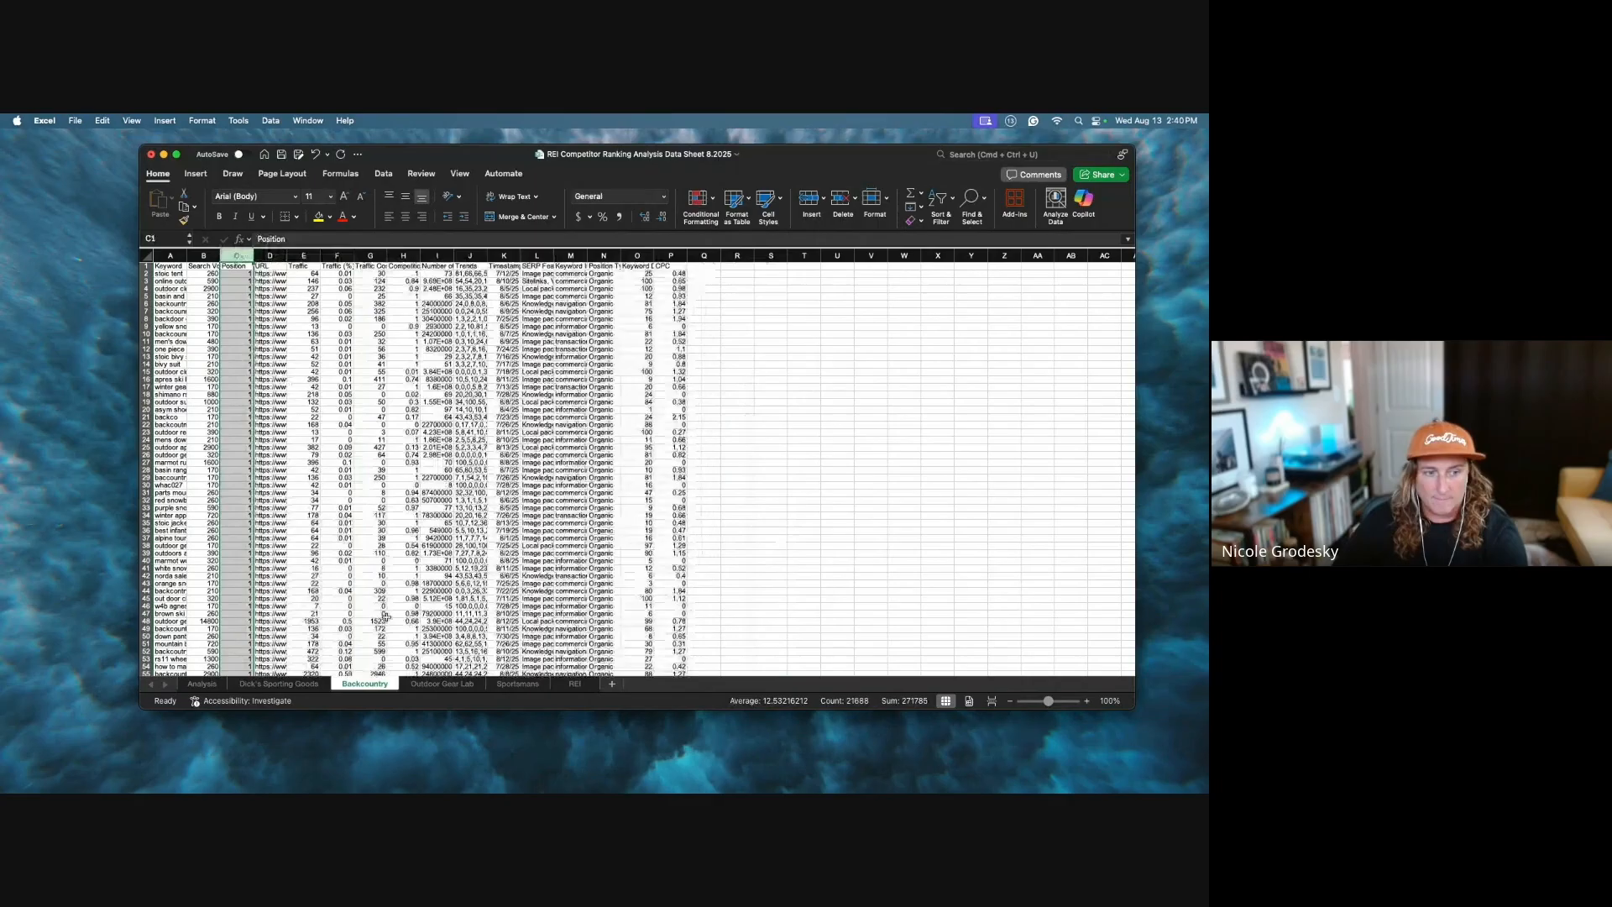
{"action": "left_click", "coordinate": [238, 684]}
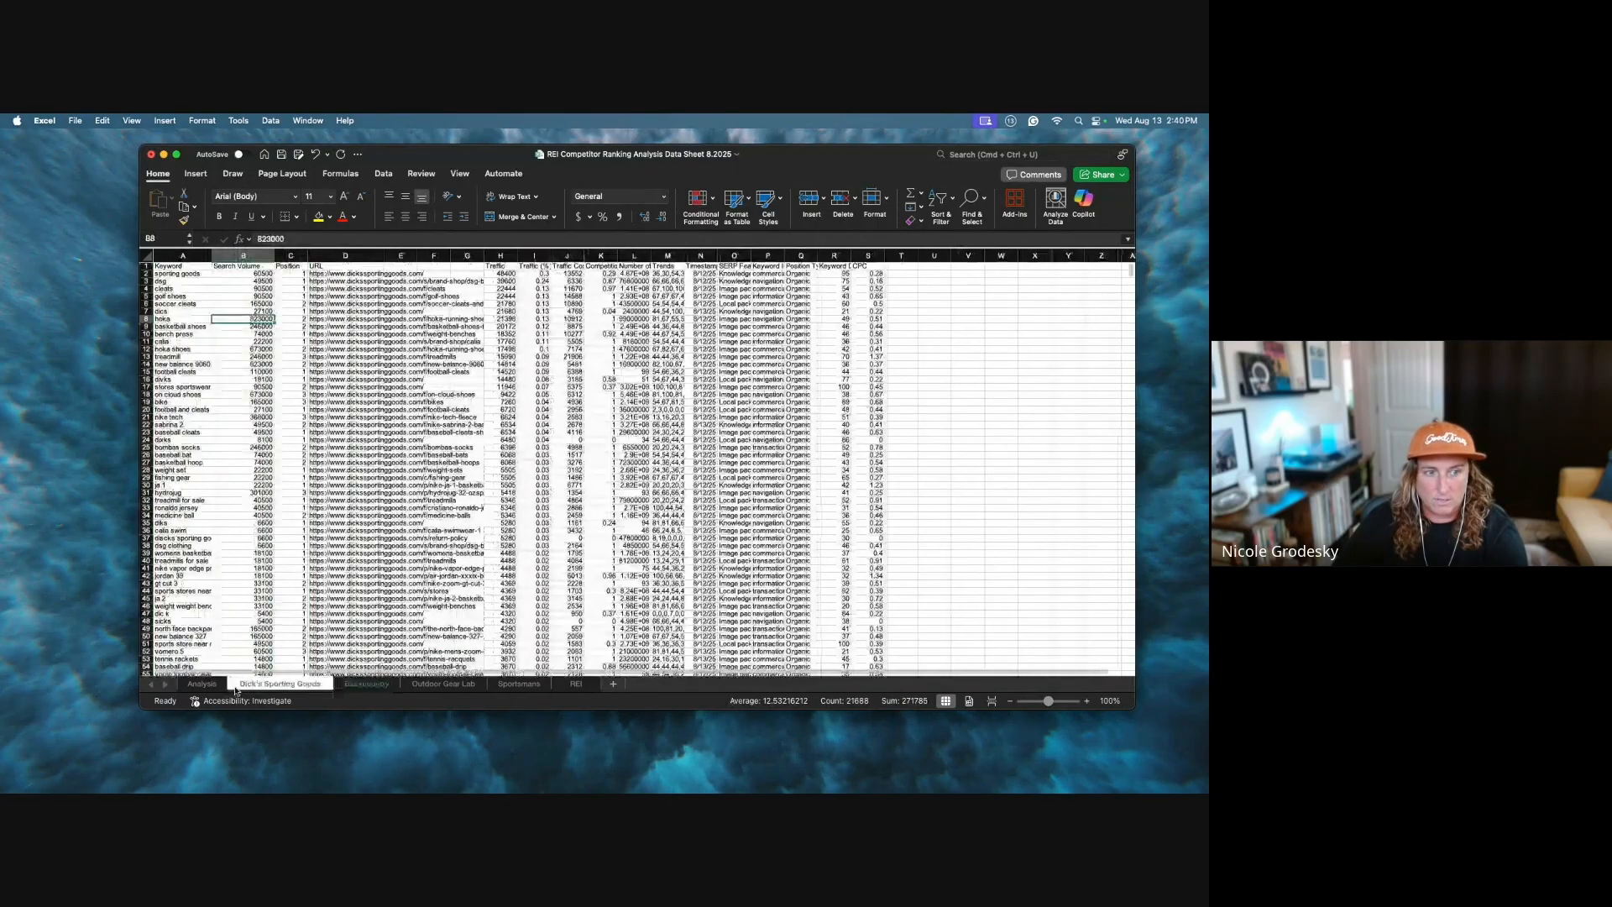
{"action": "left_click", "coordinate": [352, 684]}
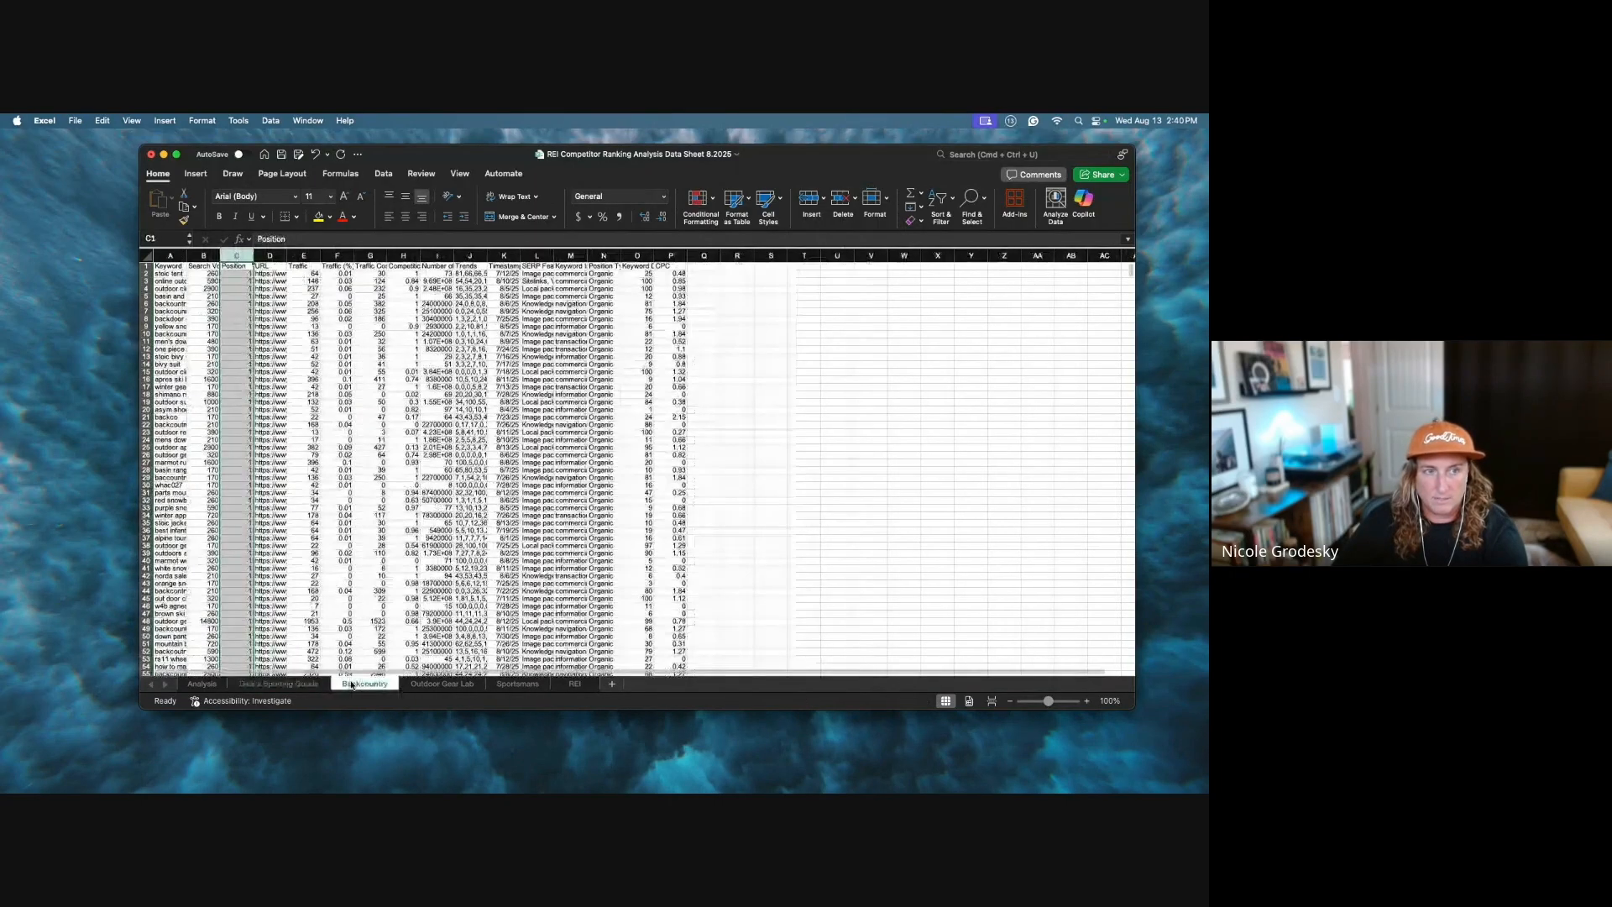
Step: On the Outdoor Gear Lab sheet, clear the Previous position column and move the Position column into its place
{"action": "left_click", "coordinate": [441, 683]}
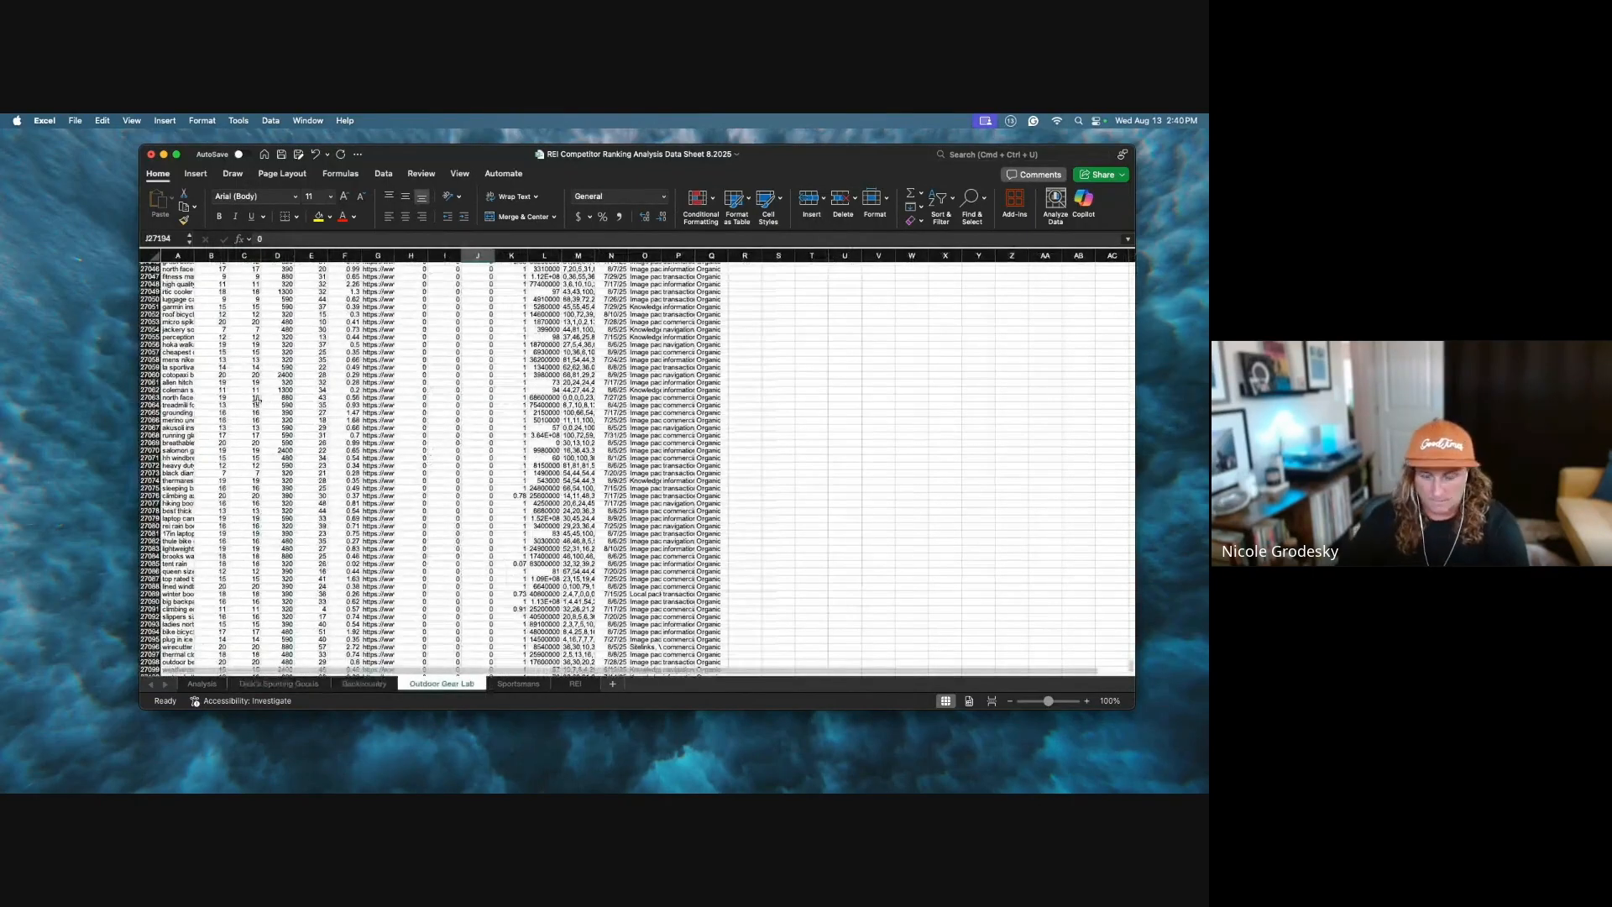
{"action": "left_click", "coordinate": [257, 398]}
{"action": "key", "text": "super+shift+Up"}
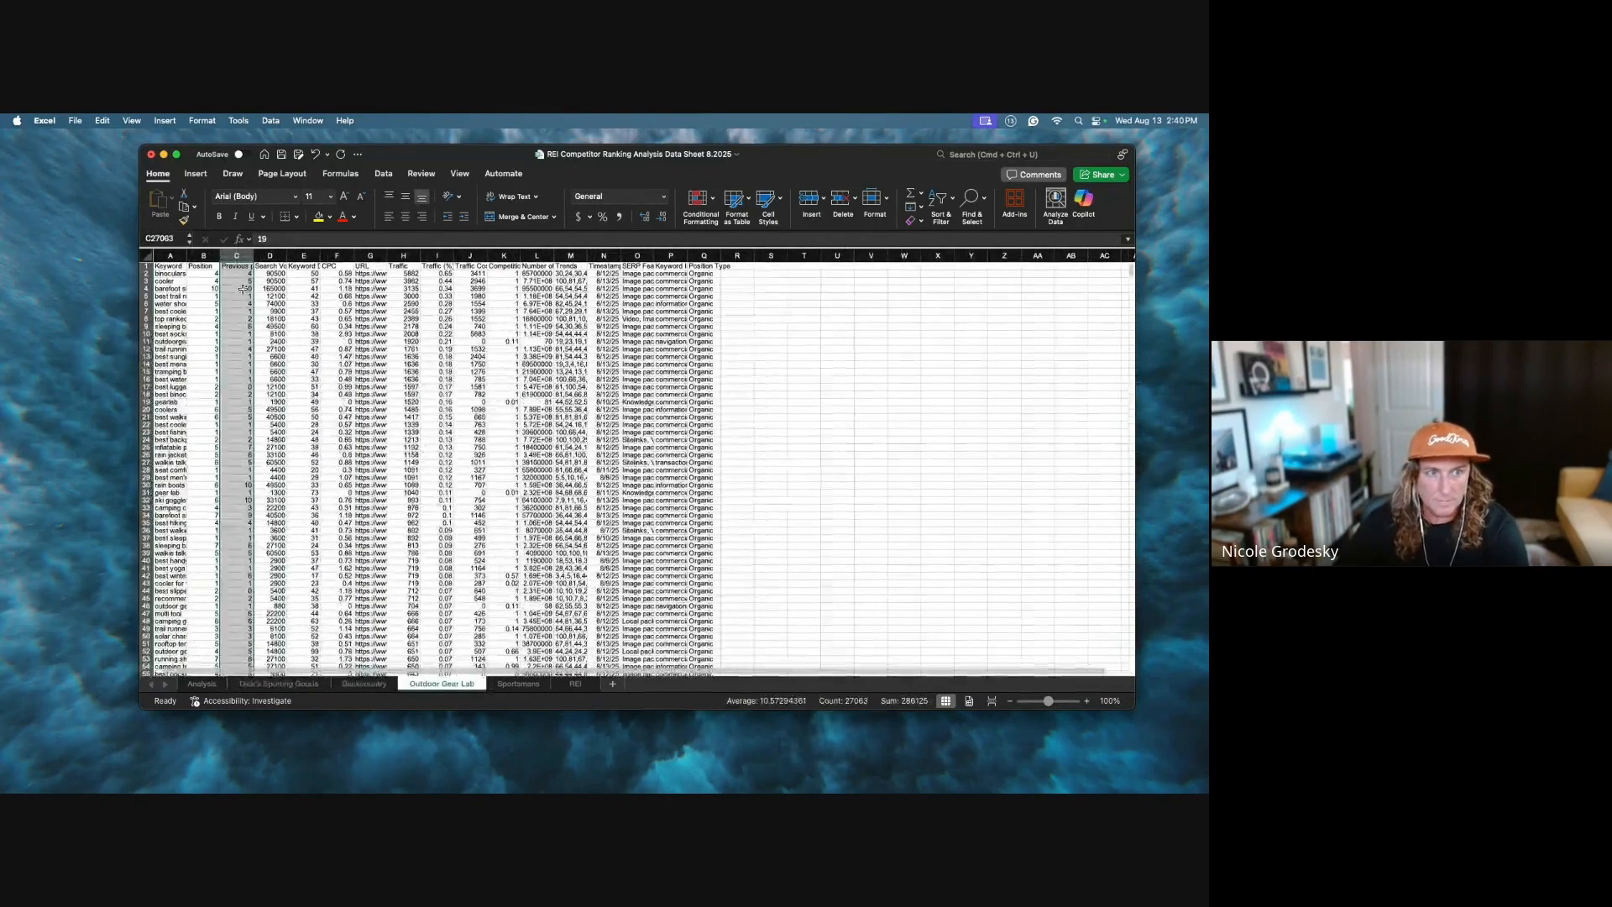
{"action": "right_click", "coordinate": [244, 258]}
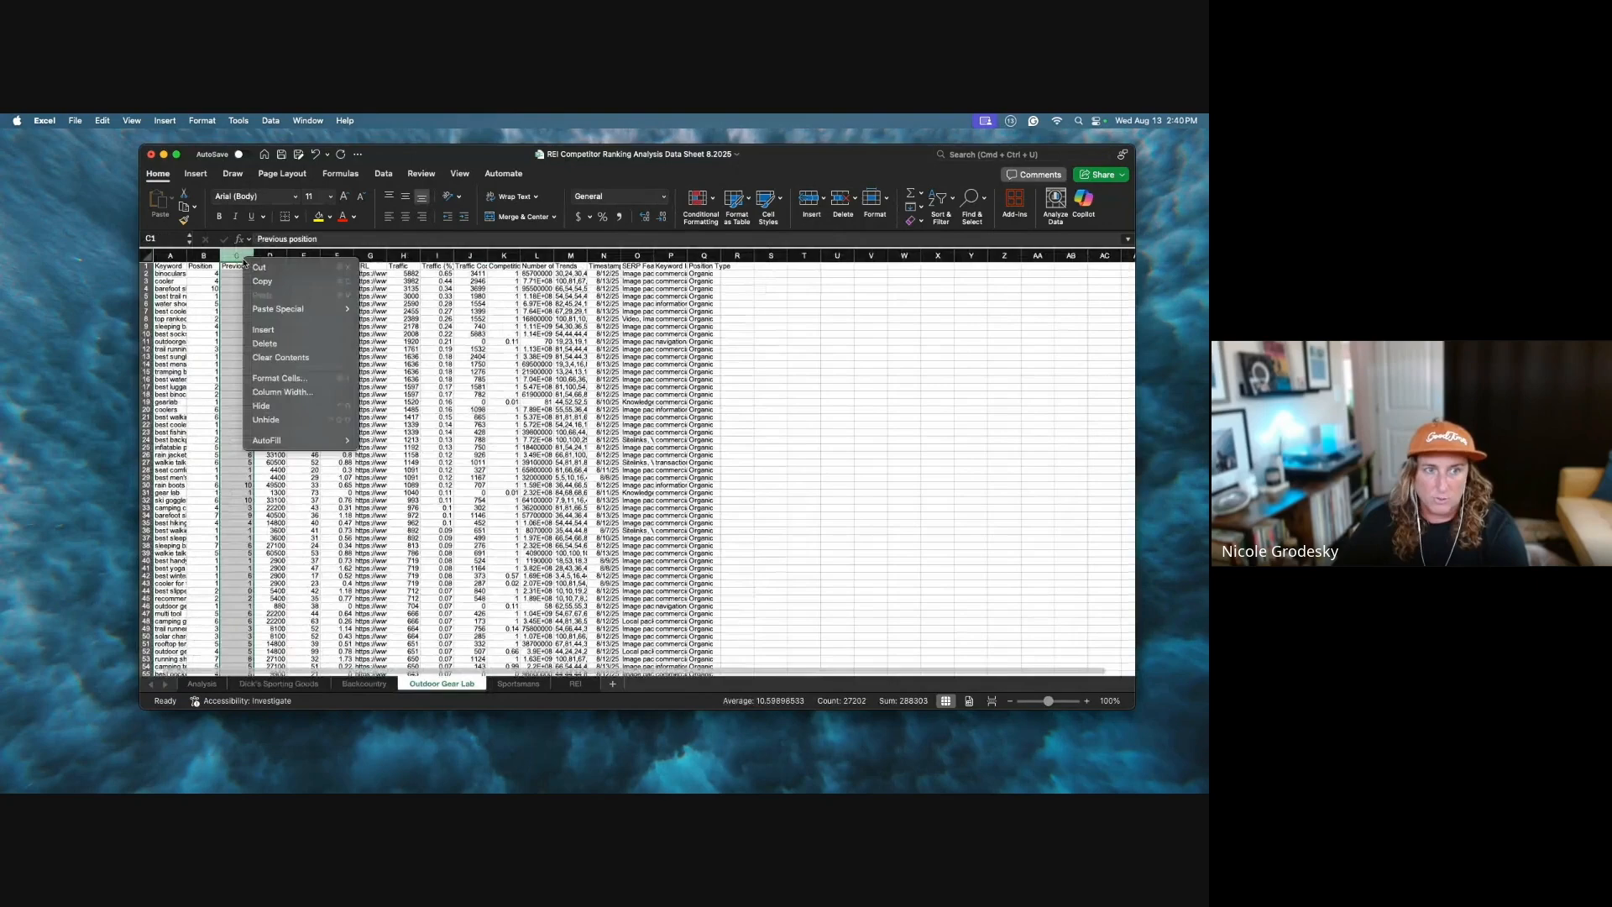
{"action": "left_click", "coordinate": [264, 343]}
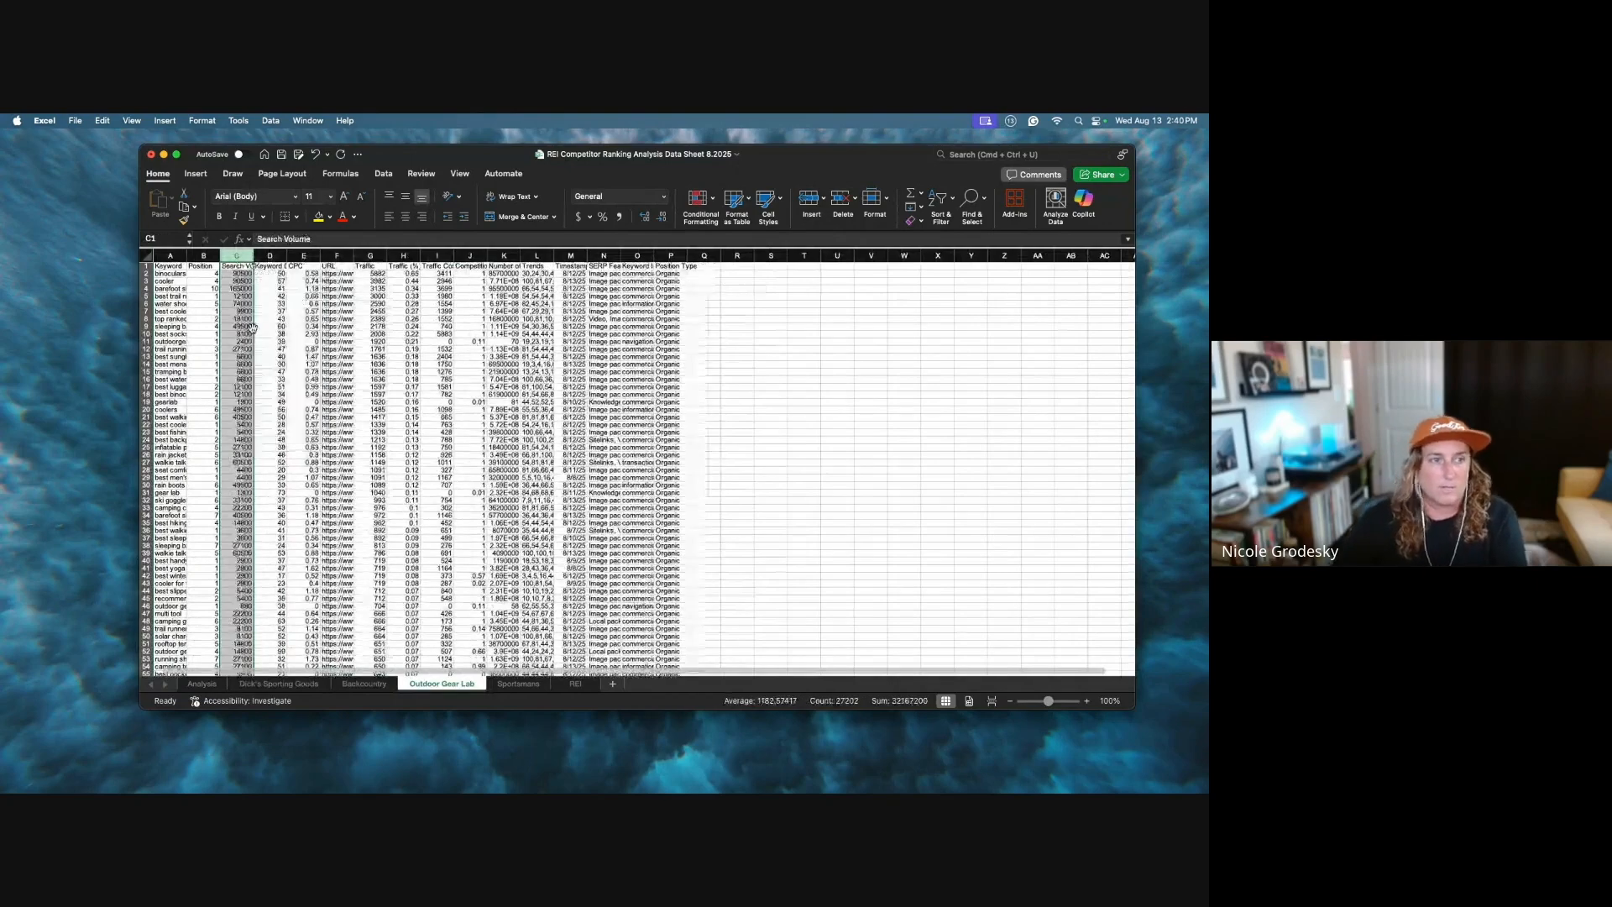
{"action": "key", "text": "super+z"}
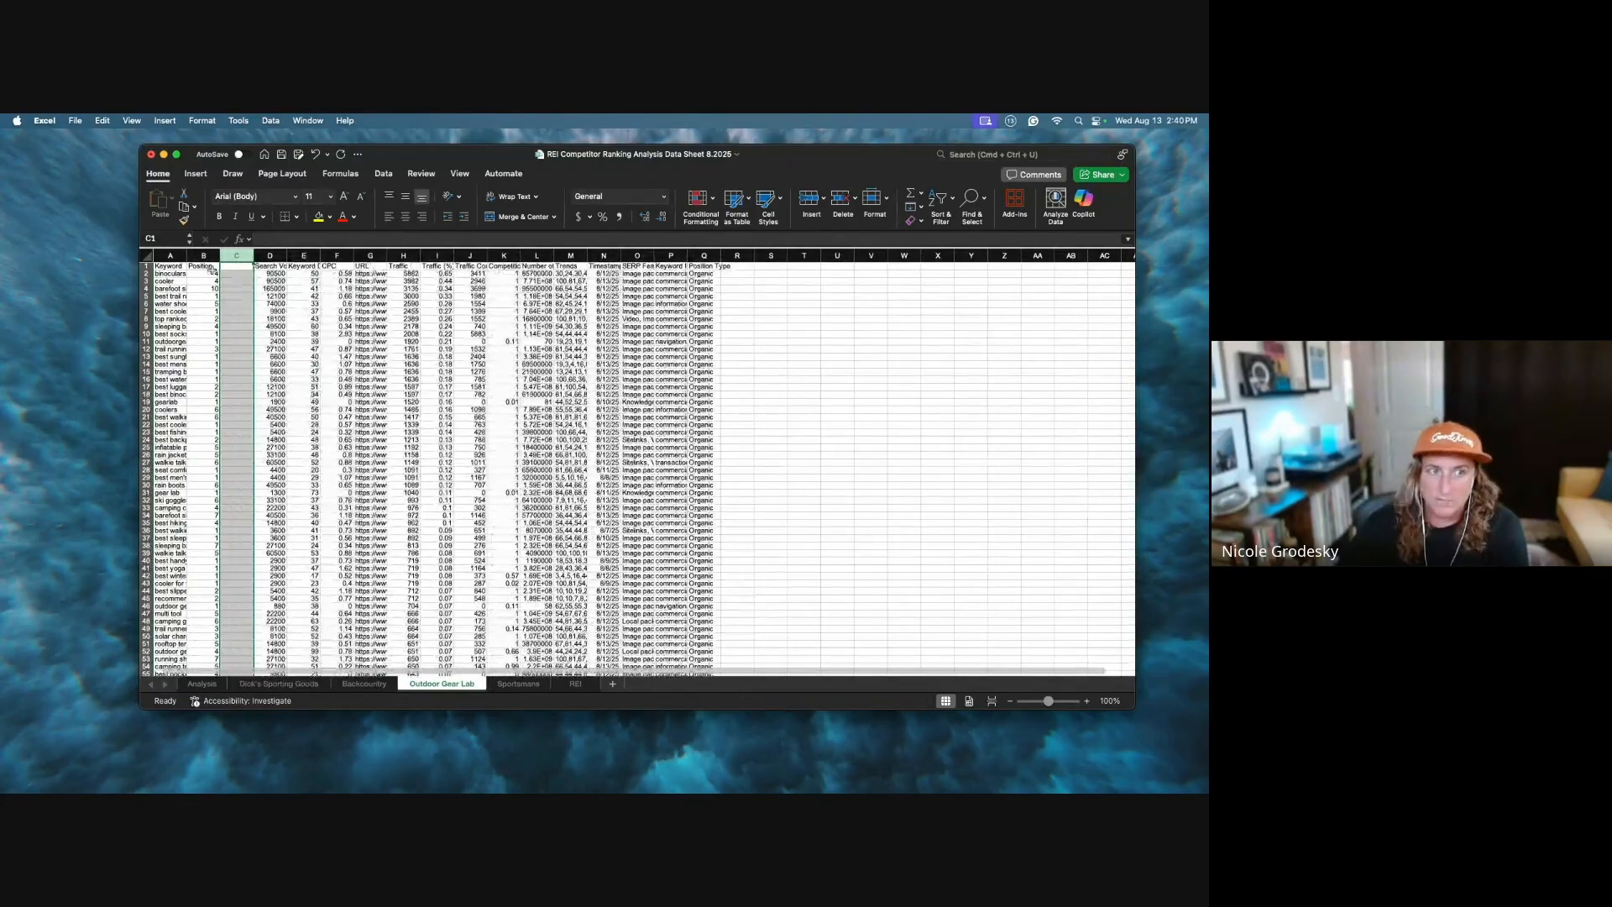
{"action": "left_click", "coordinate": [212, 256]}
{"action": "left_click_drag", "start_coordinate": [220, 288], "coordinate": [269, 288]}
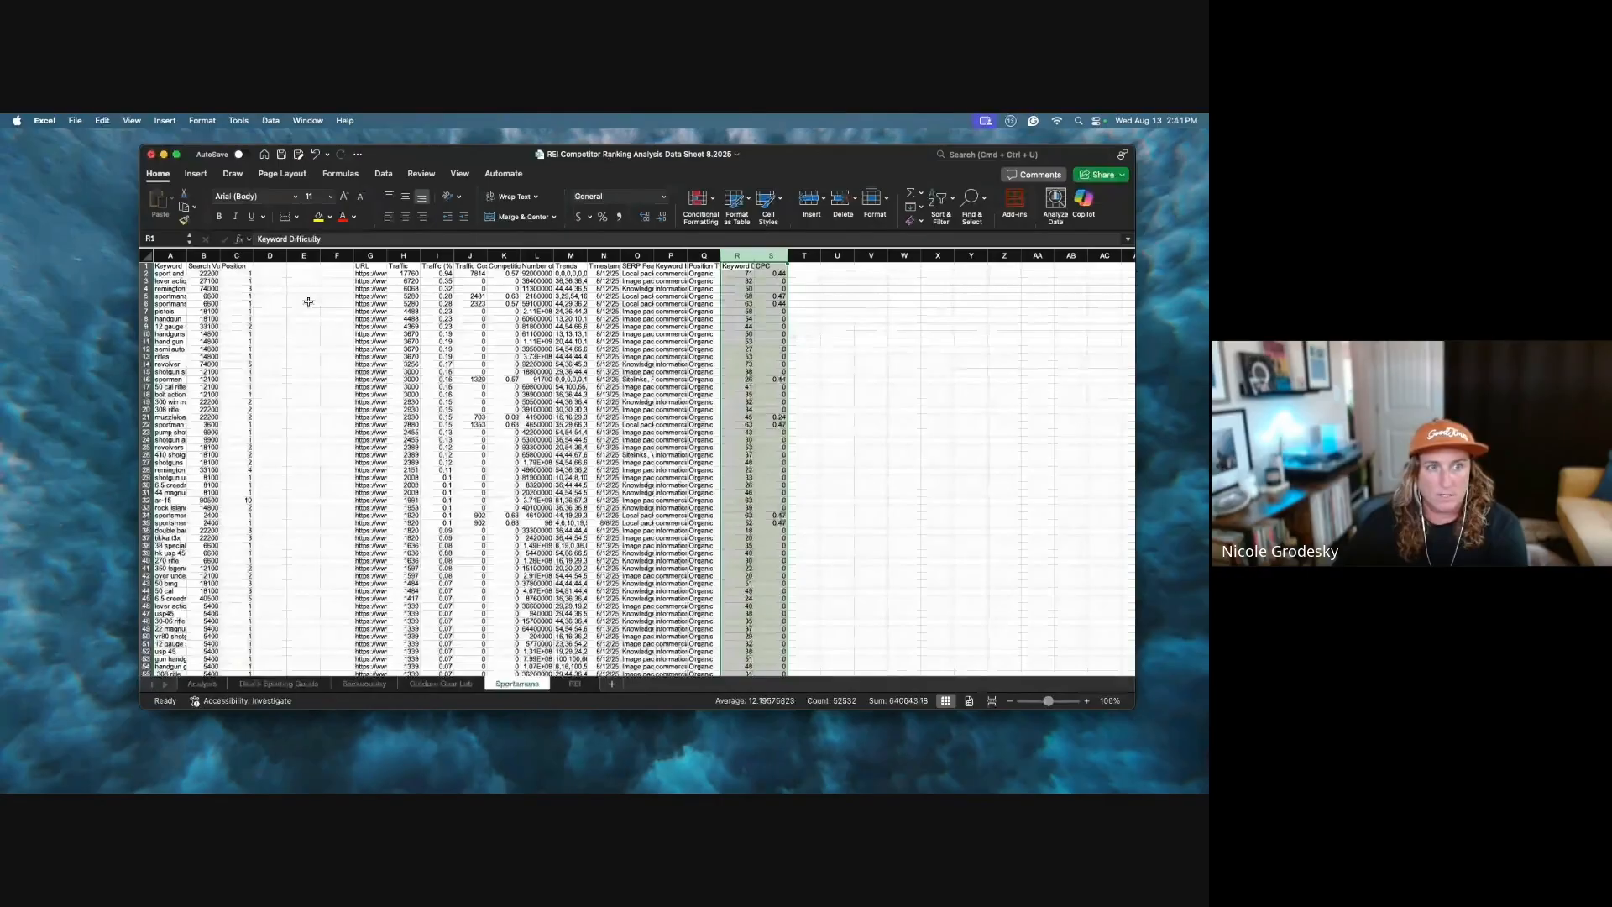
Step: Delete the empty columns D to F on the Sportsmans sheet so URL directly follows Position
{"action": "left_click_drag", "start_coordinate": [337, 256], "coordinate": [277, 270]}
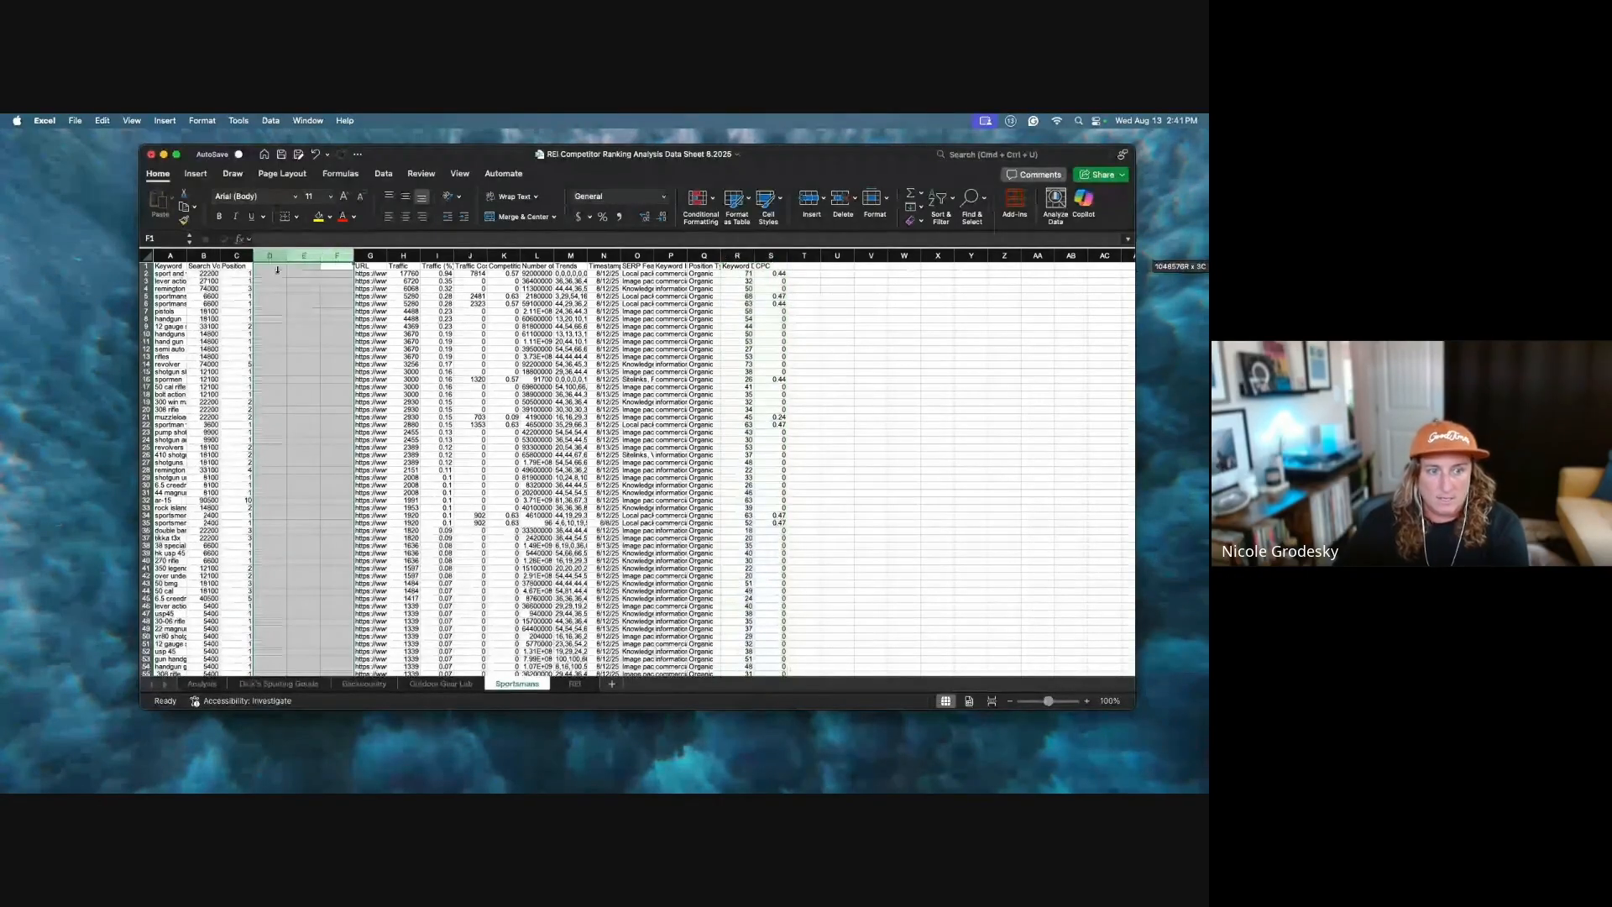
{"action": "key", "text": "super+minus"}
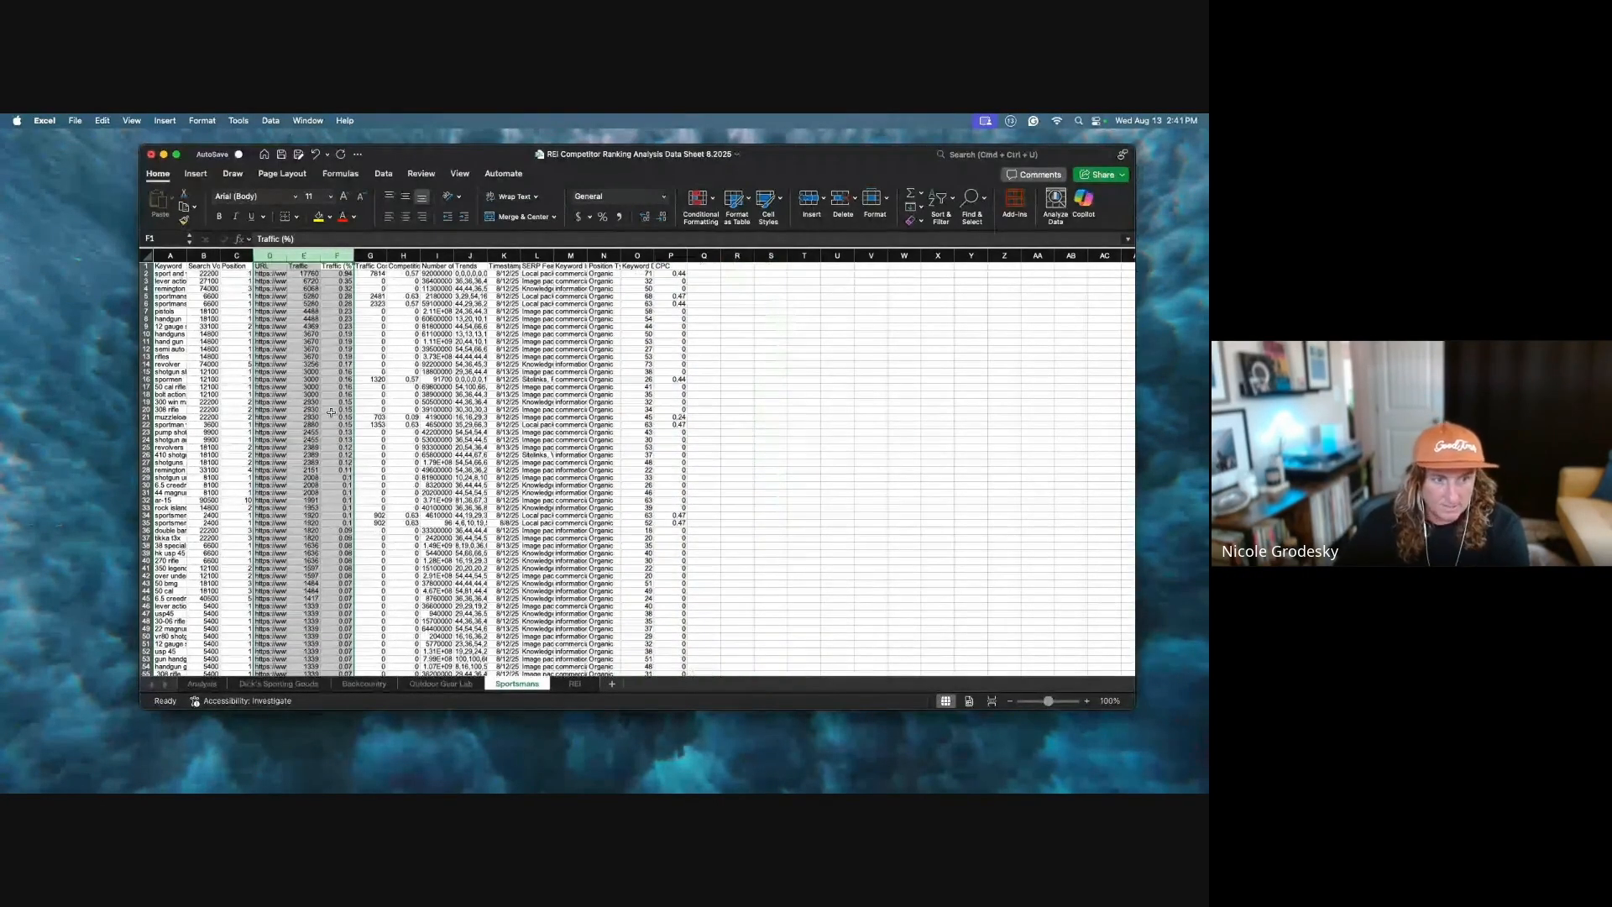
Step: Copy the Keyword, Search Volume, Position and URL columns from Dick's Sporting Goods into the Analysis sheet starting at A1
{"action": "left_click", "coordinate": [279, 683]}
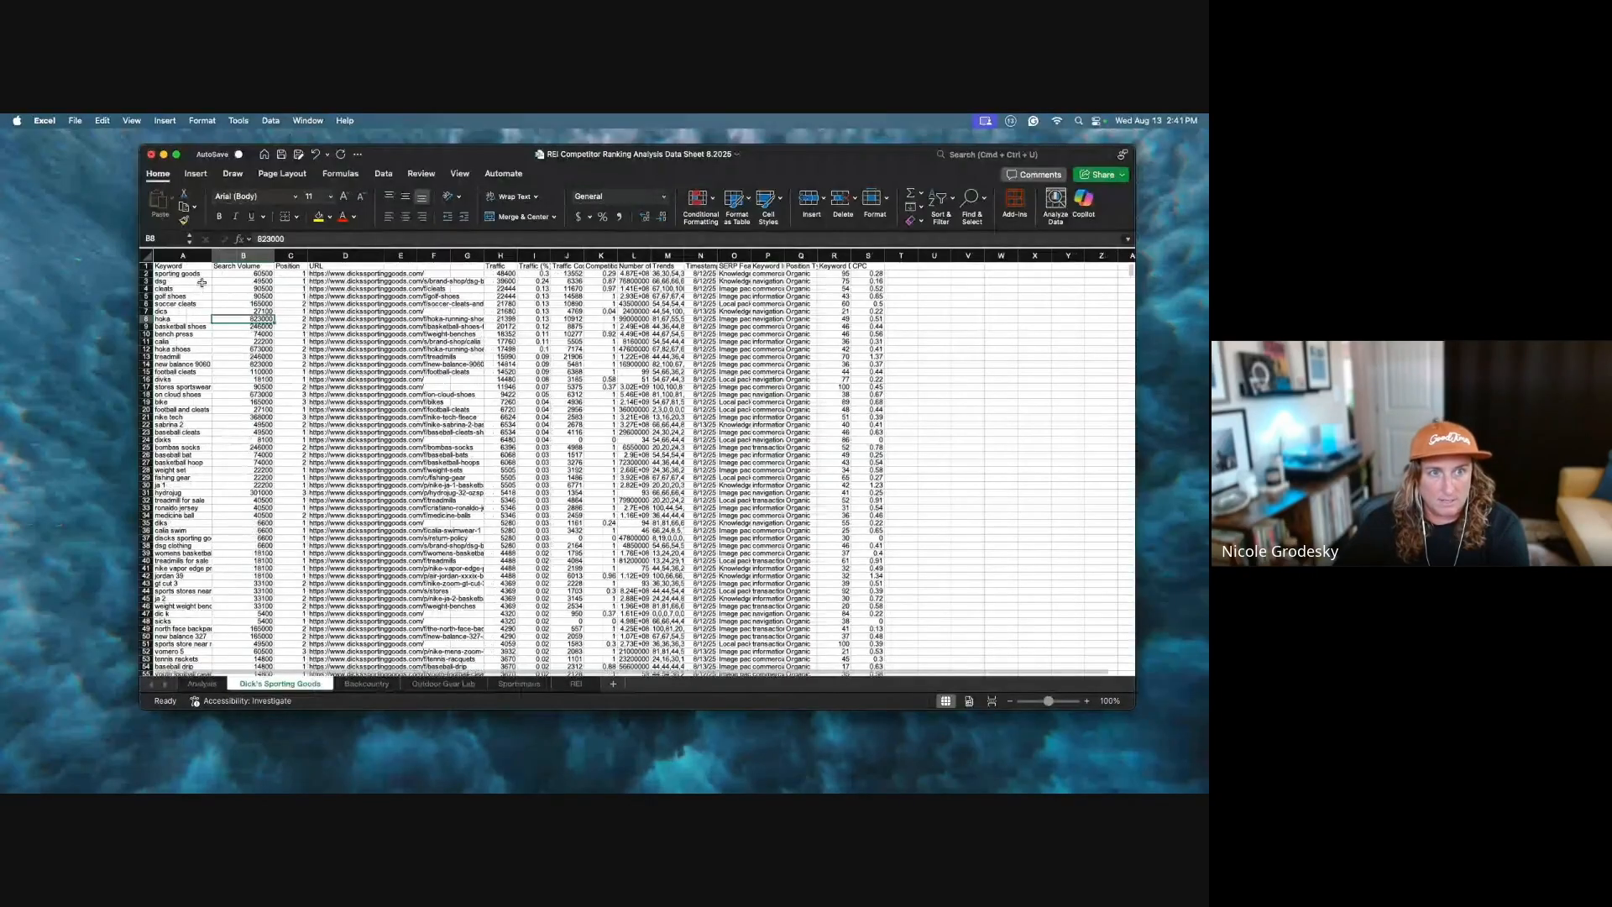
{"action": "left_click_drag", "start_coordinate": [183, 255], "coordinate": [361, 263]}
{"action": "key", "text": "super+c"}
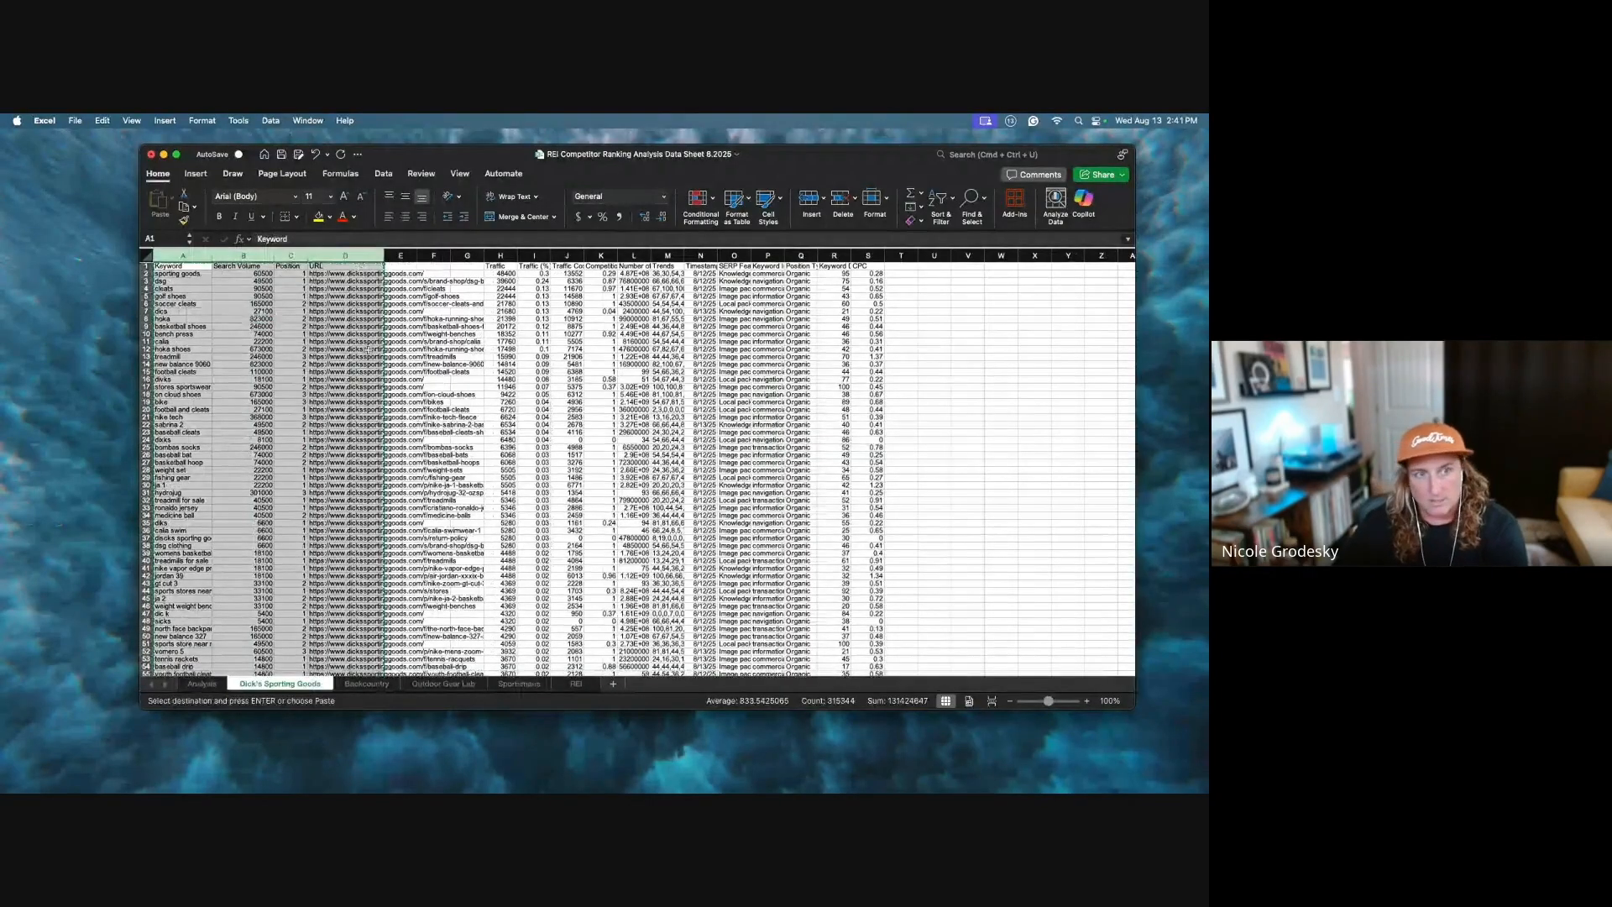
{"action": "left_click", "coordinate": [202, 683]}
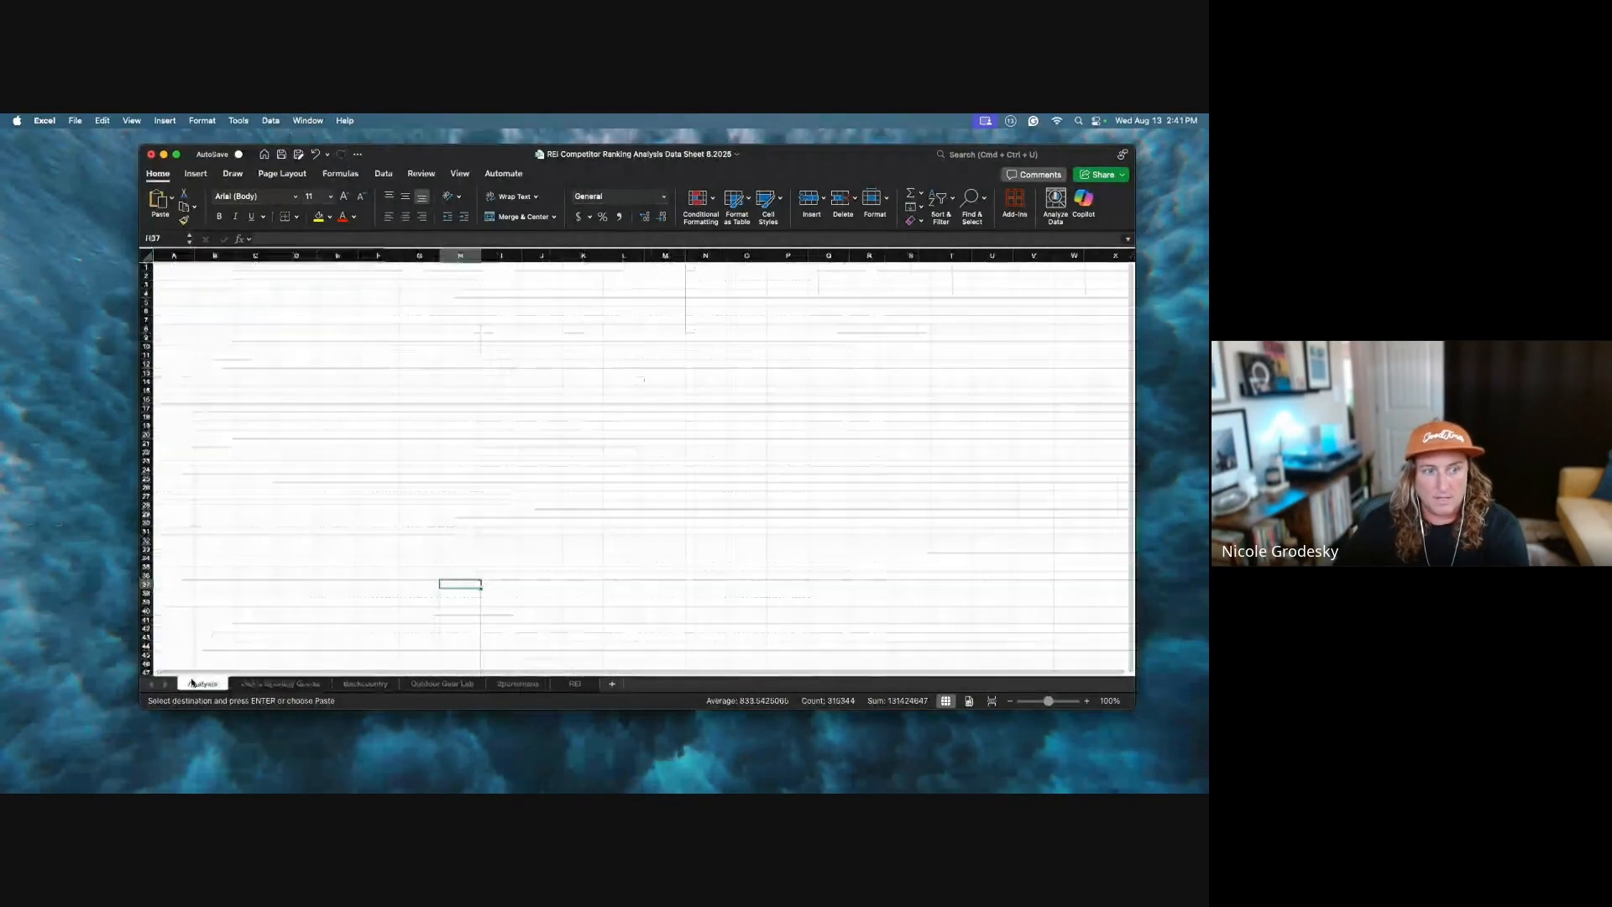
{"action": "left_click", "coordinate": [181, 266]}
{"action": "key", "text": "super+v"}
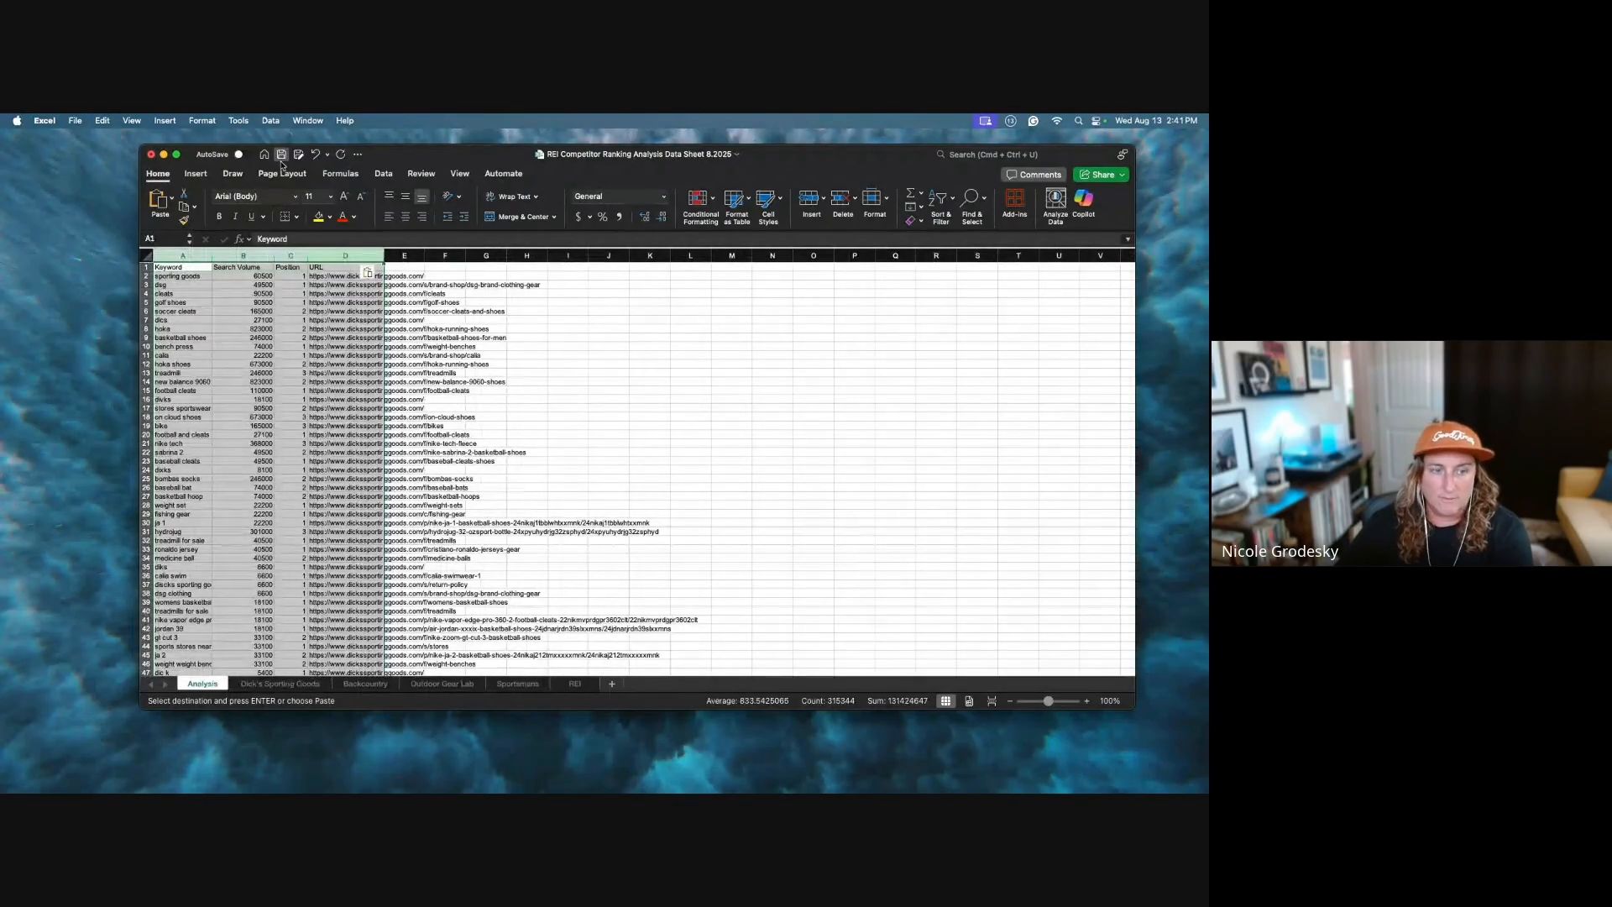
Step: Append Backcountry's Keyword, Search Volume, Position and URL rows to the Analysis sheet below the Dick's Sporting Goods data, starting at A78837
{"action": "left_click", "coordinate": [181, 471]}
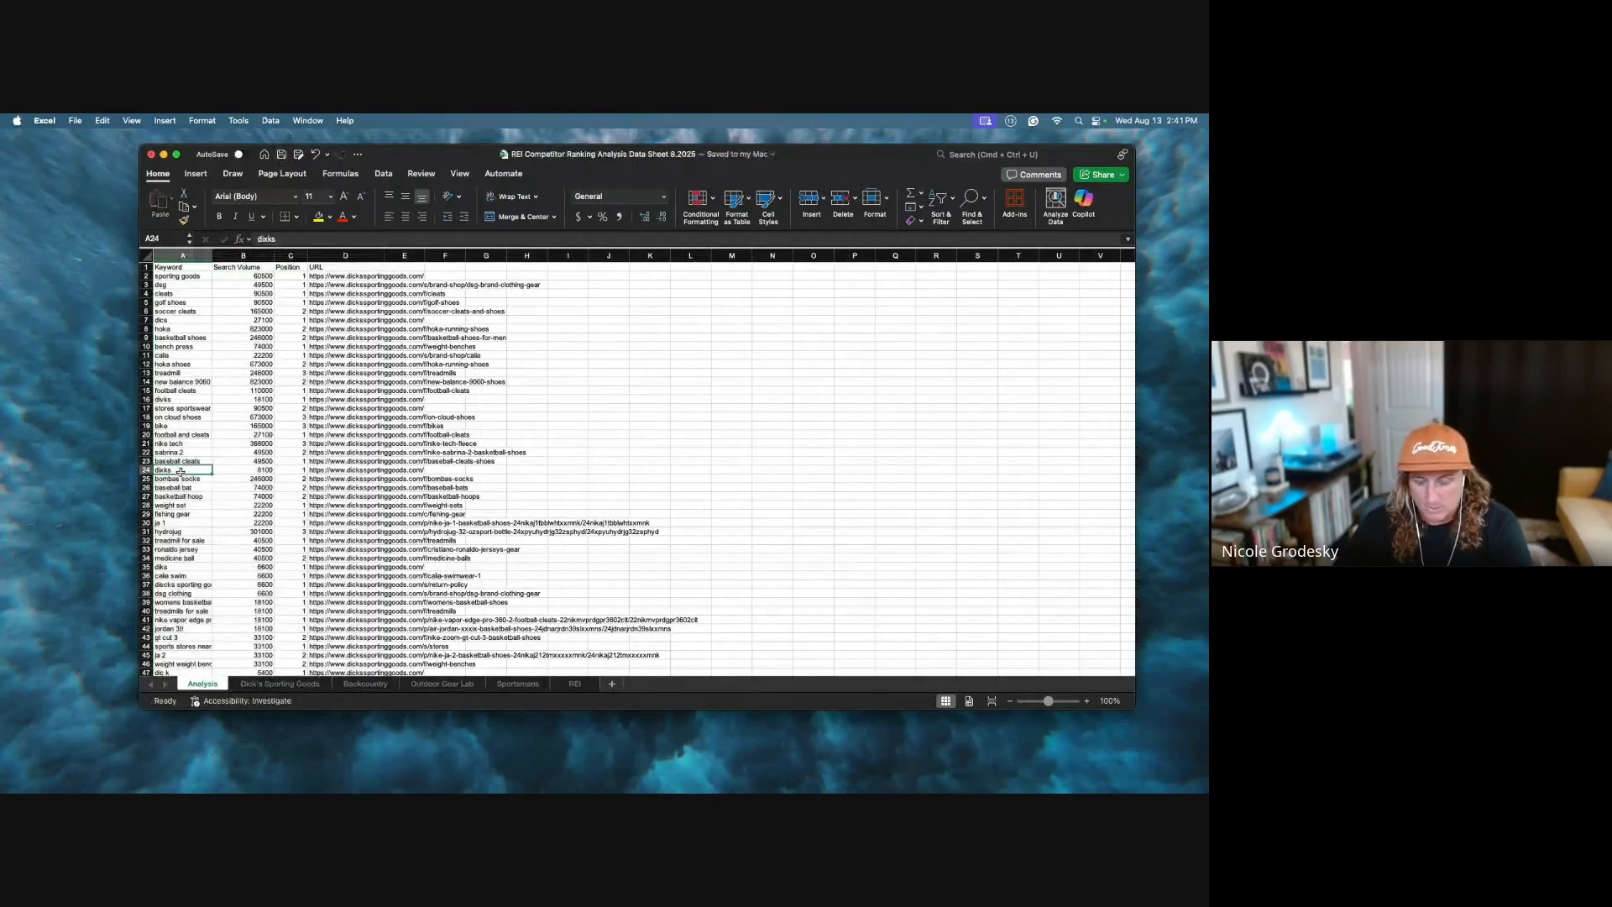
{"action": "key", "text": "super+shift+Down"}
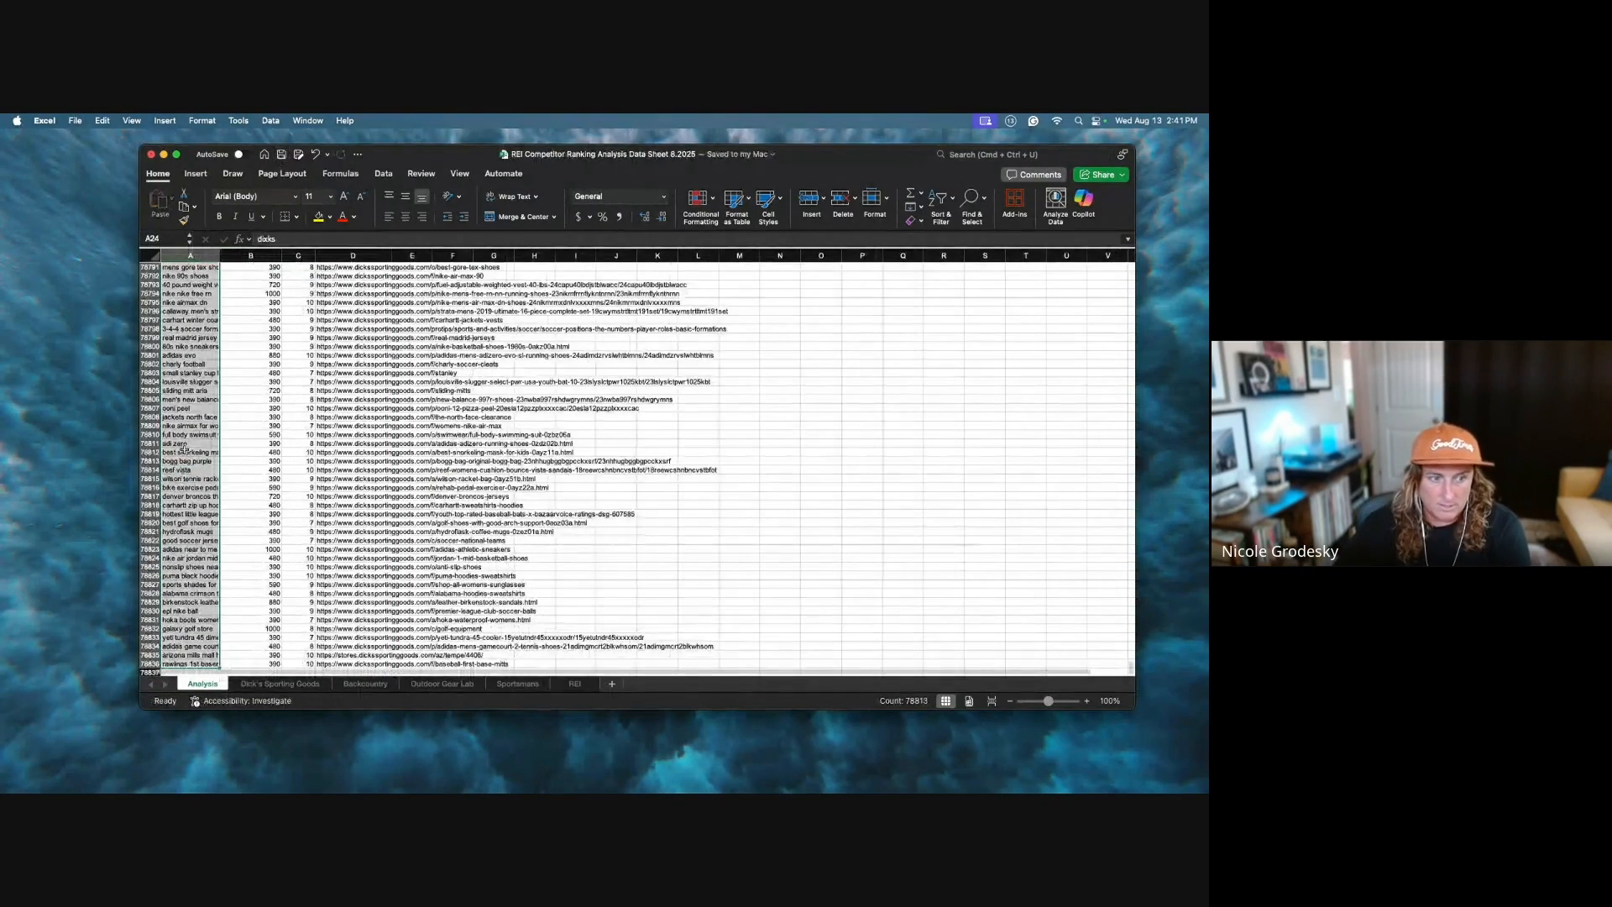
{"action": "scroll", "coordinate": [193, 446], "scroll_direction": "down", "scroll_amount": 3}
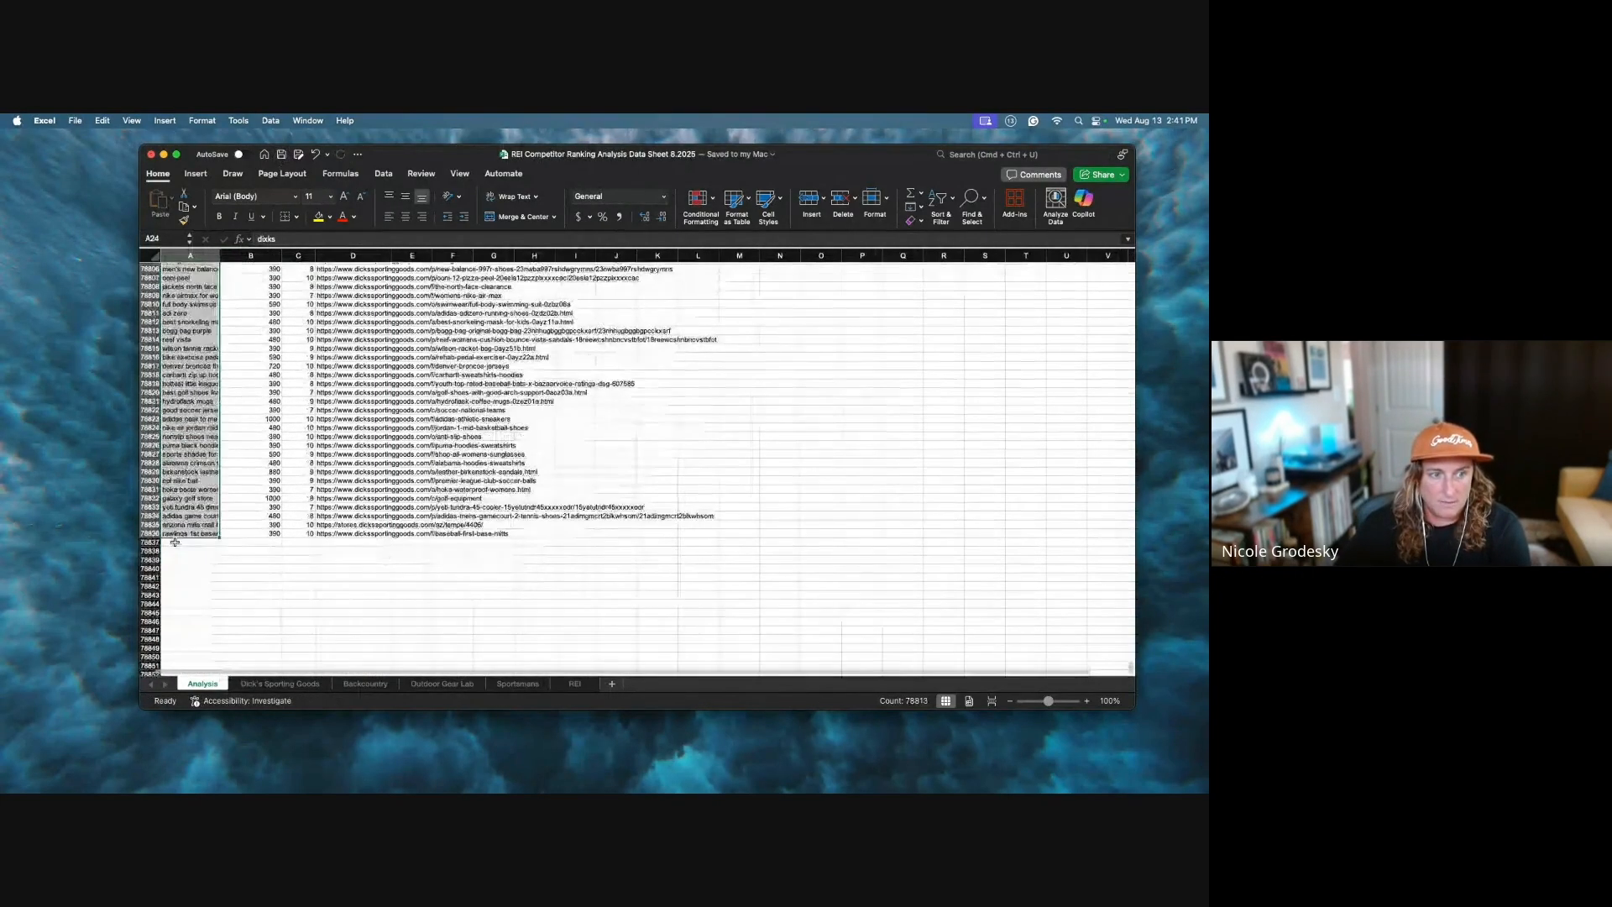
{"action": "left_click", "coordinate": [178, 541]}
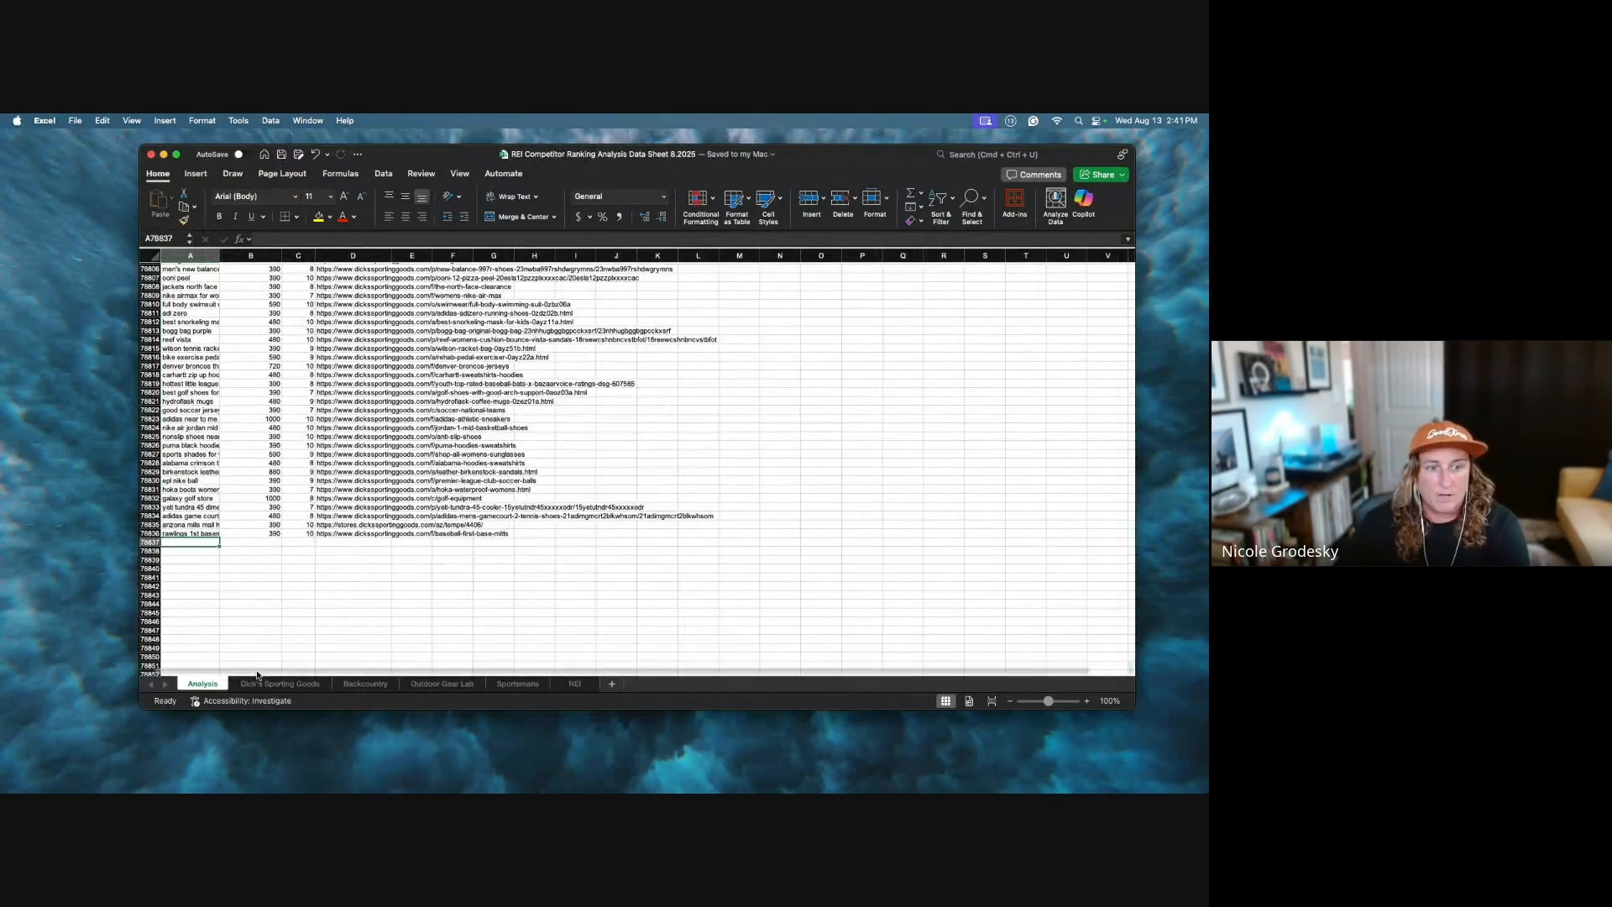
{"action": "left_click", "coordinate": [366, 683]}
{"action": "left_click_drag", "start_coordinate": [168, 273], "coordinate": [273, 274]}
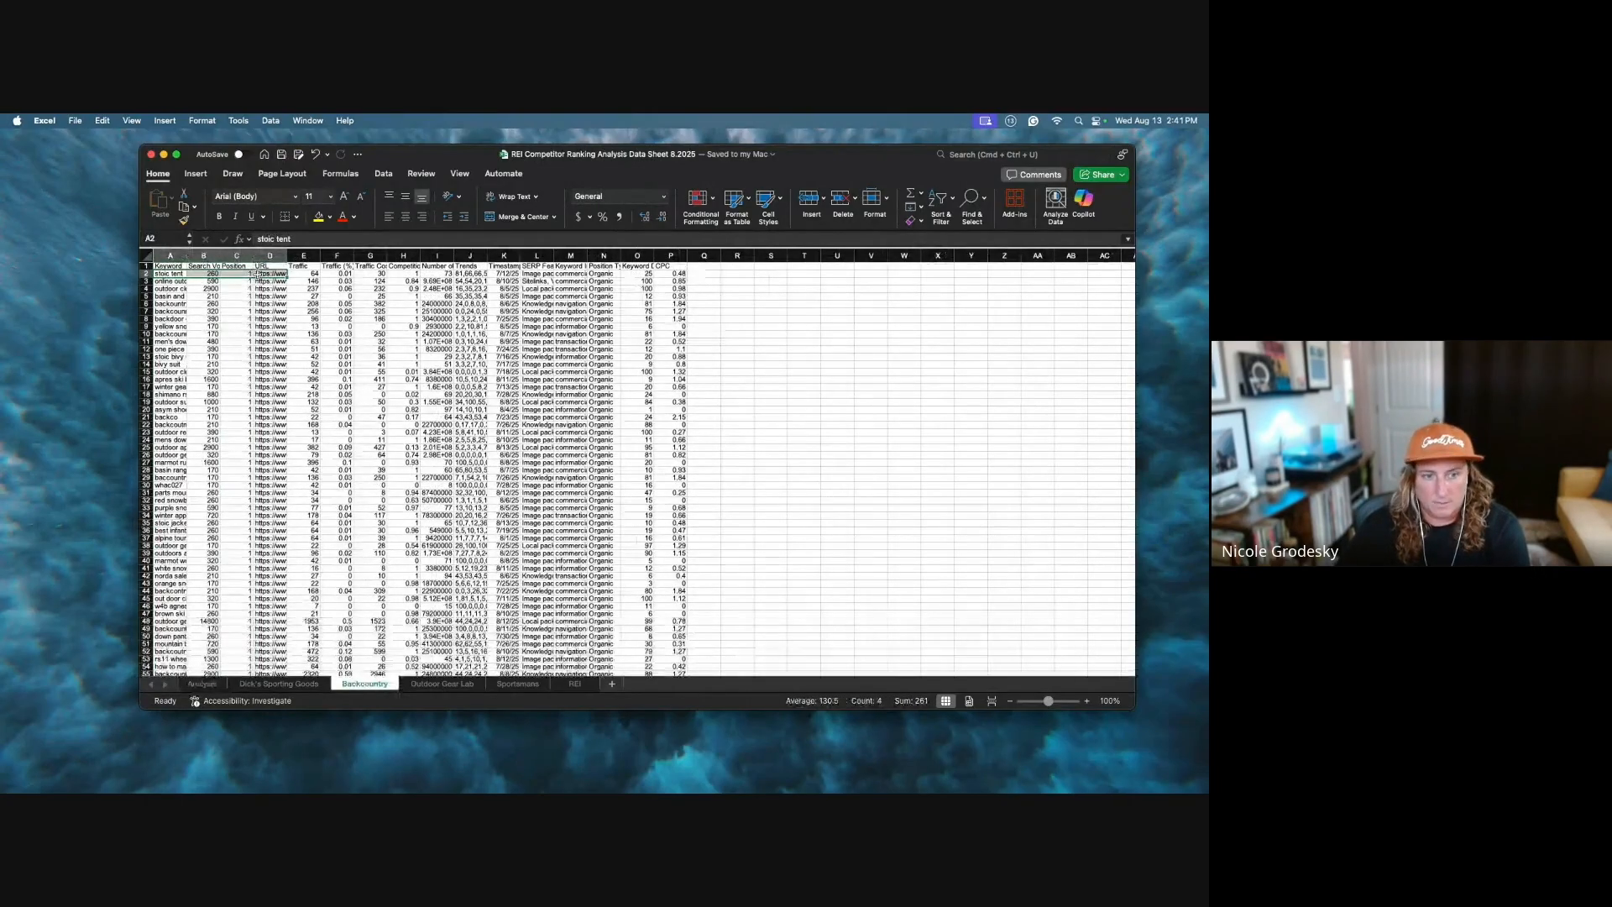
{"action": "key", "text": "super+shift+Down"}
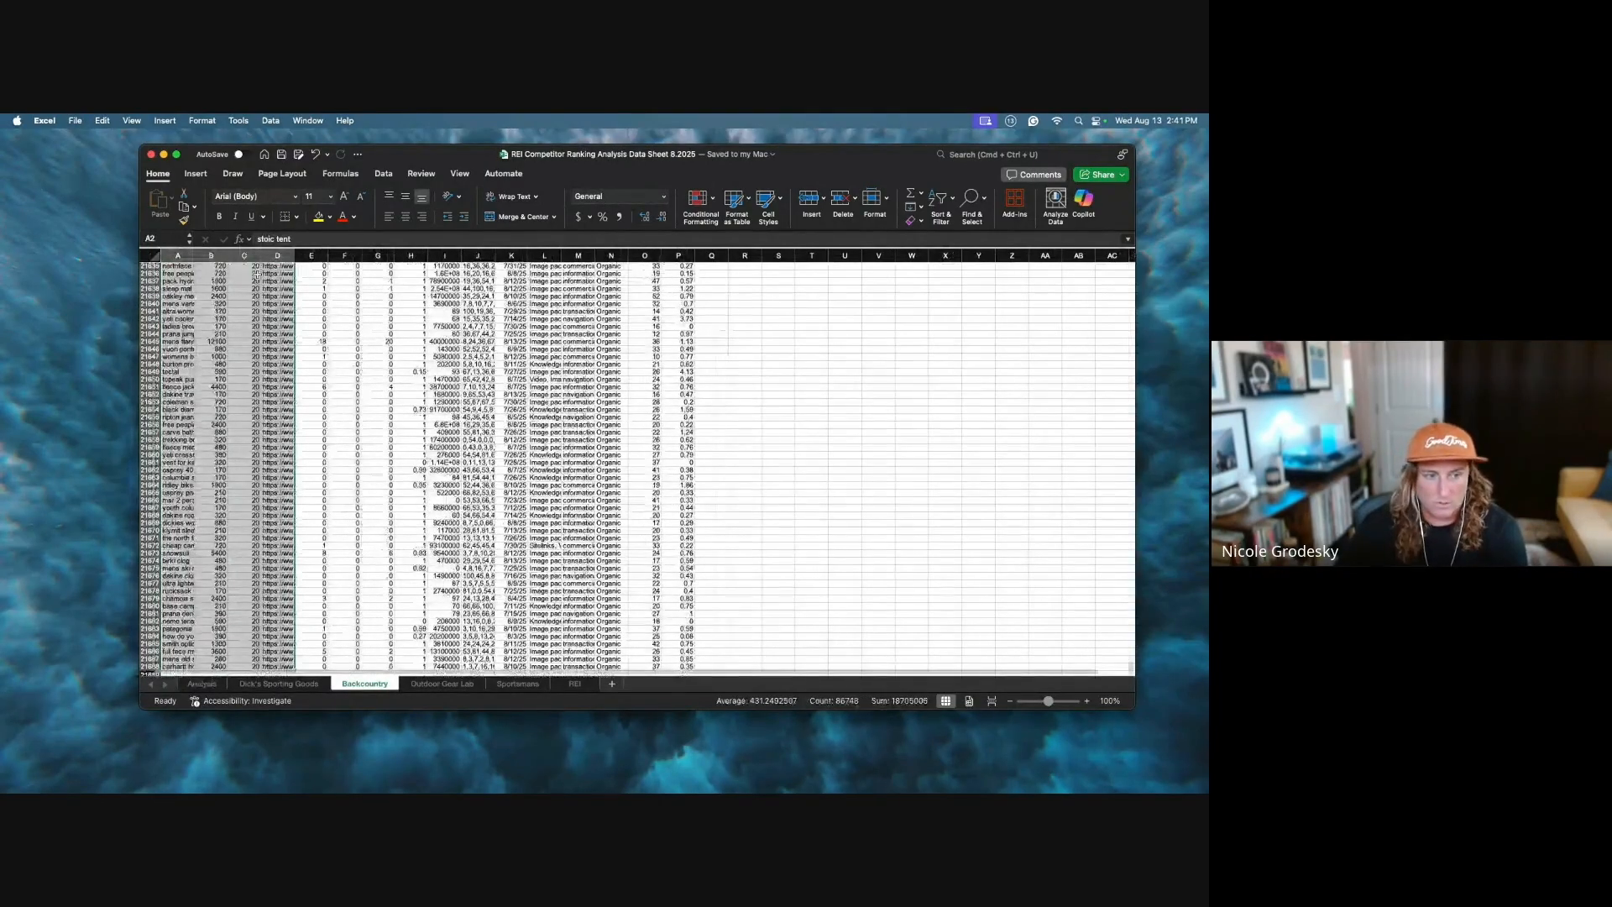
{"action": "key", "text": "super+c"}
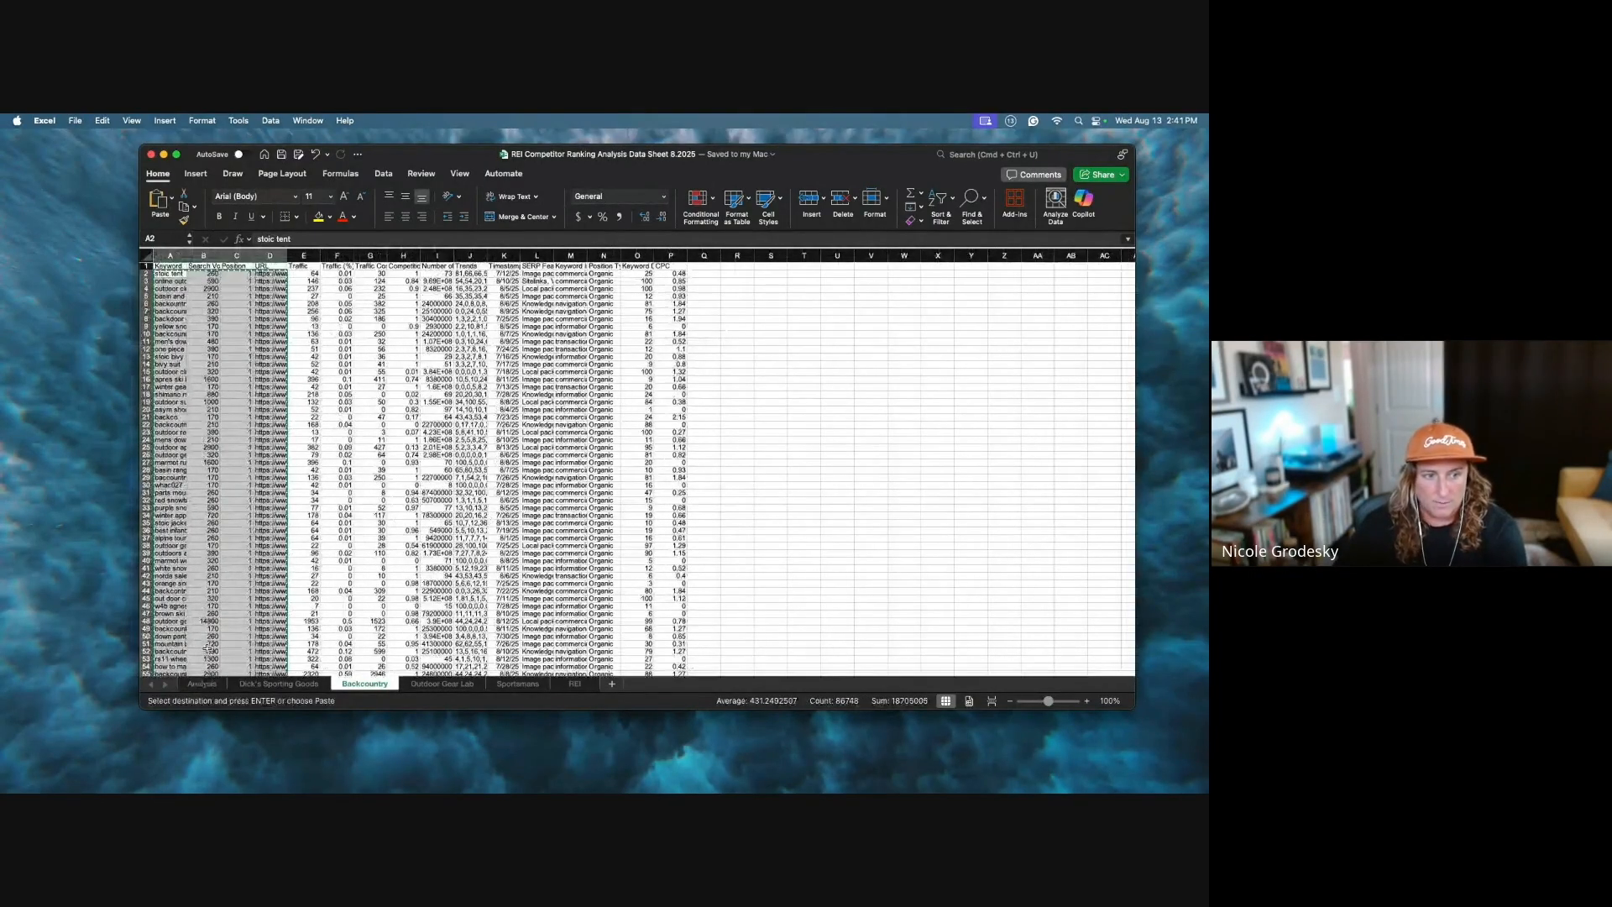
{"action": "left_click", "coordinate": [201, 683]}
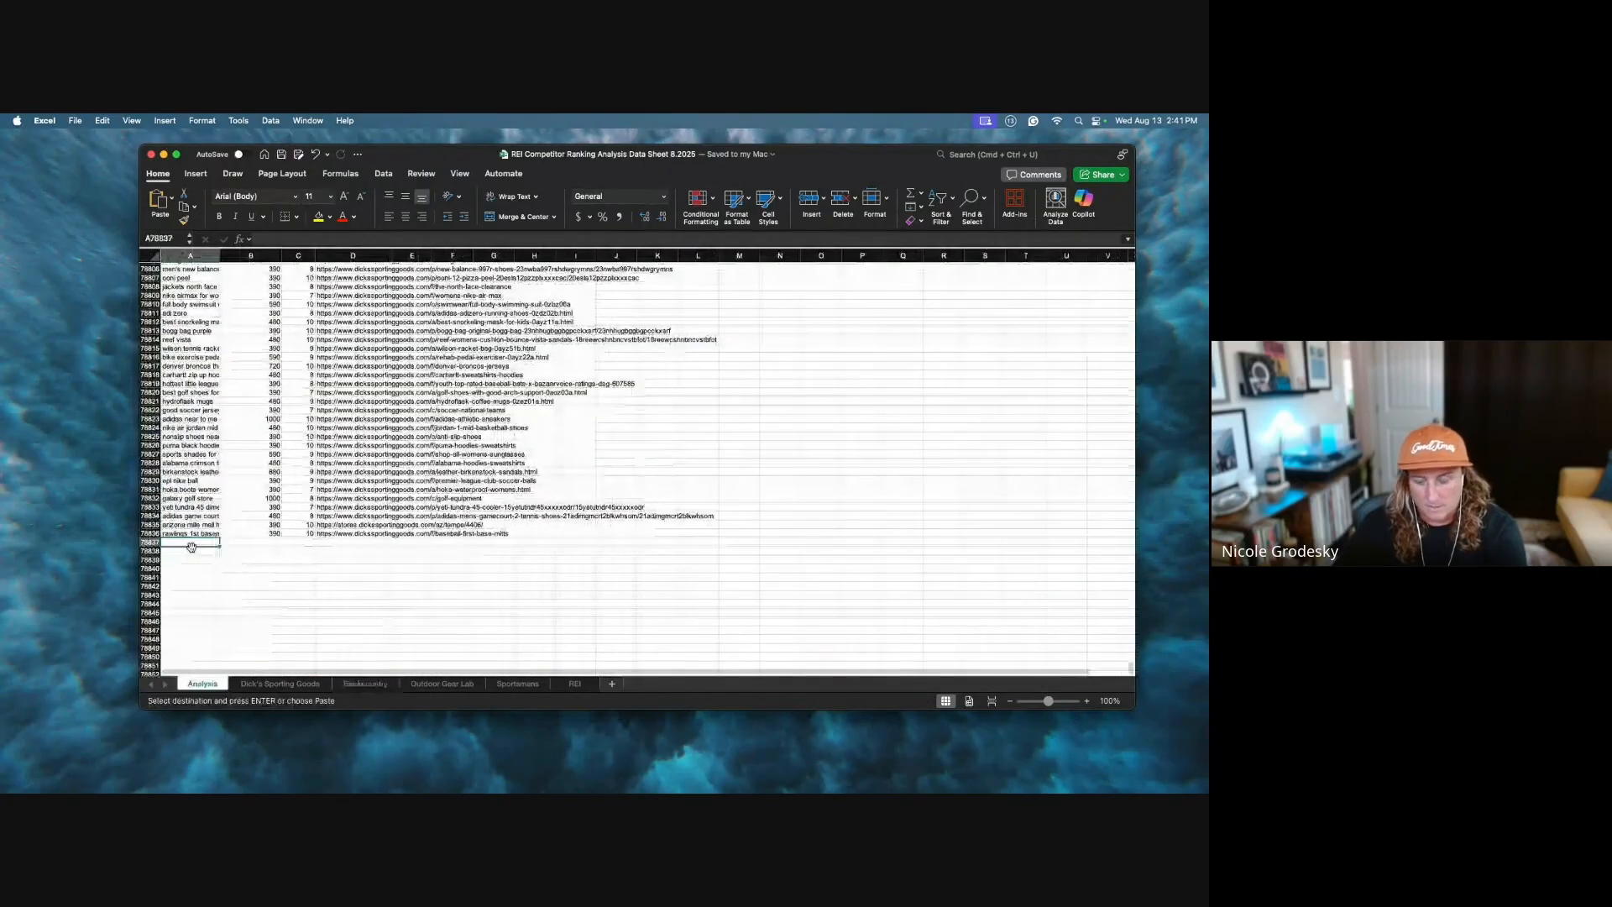
{"action": "key", "text": "super+v"}
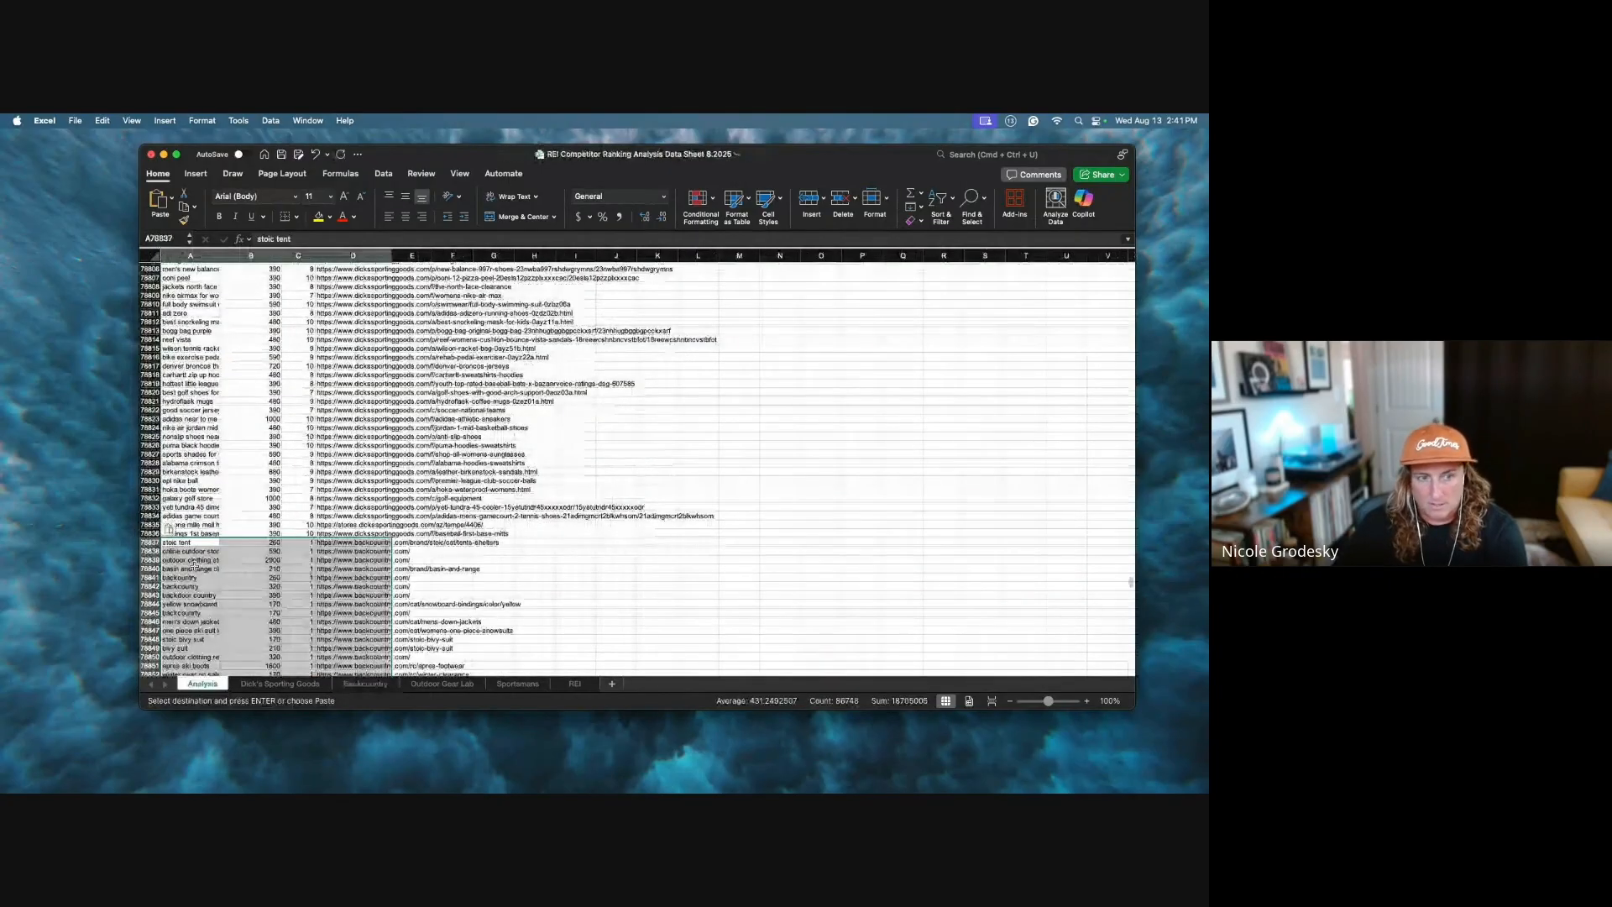
Step: Append the Outdoor Gear Lab and Sportsmans keyword, volume, position and URL rows beneath the Backcountry data on the Analysis sheet
{"action": "left_click", "coordinate": [416, 684]}
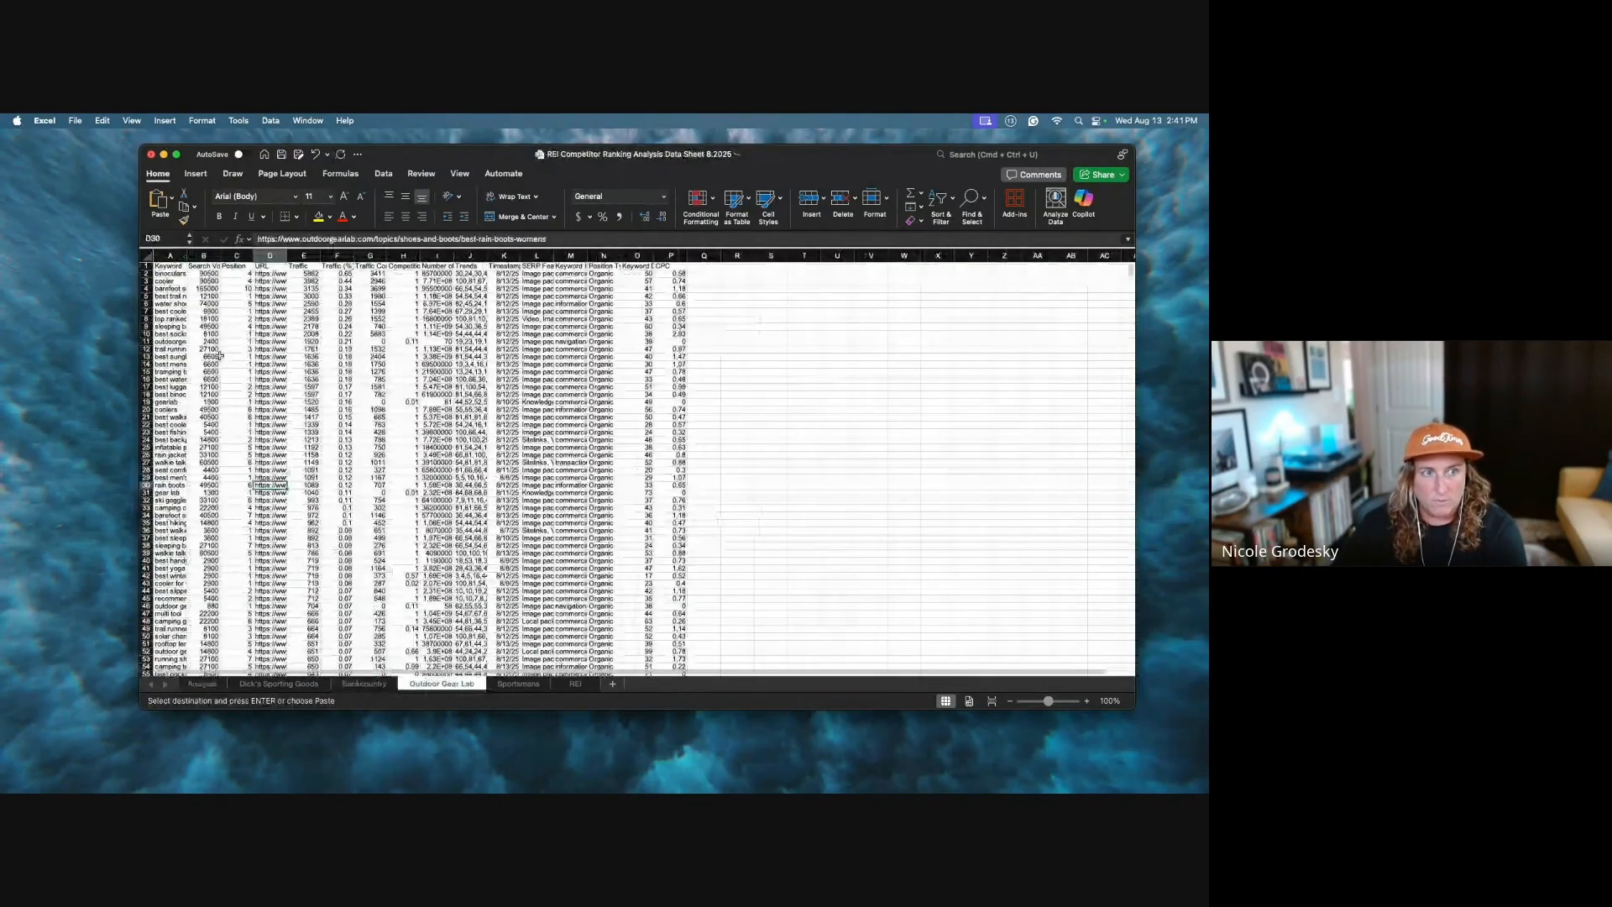
{"action": "left_click_drag", "start_coordinate": [166, 273], "coordinate": [255, 273]}
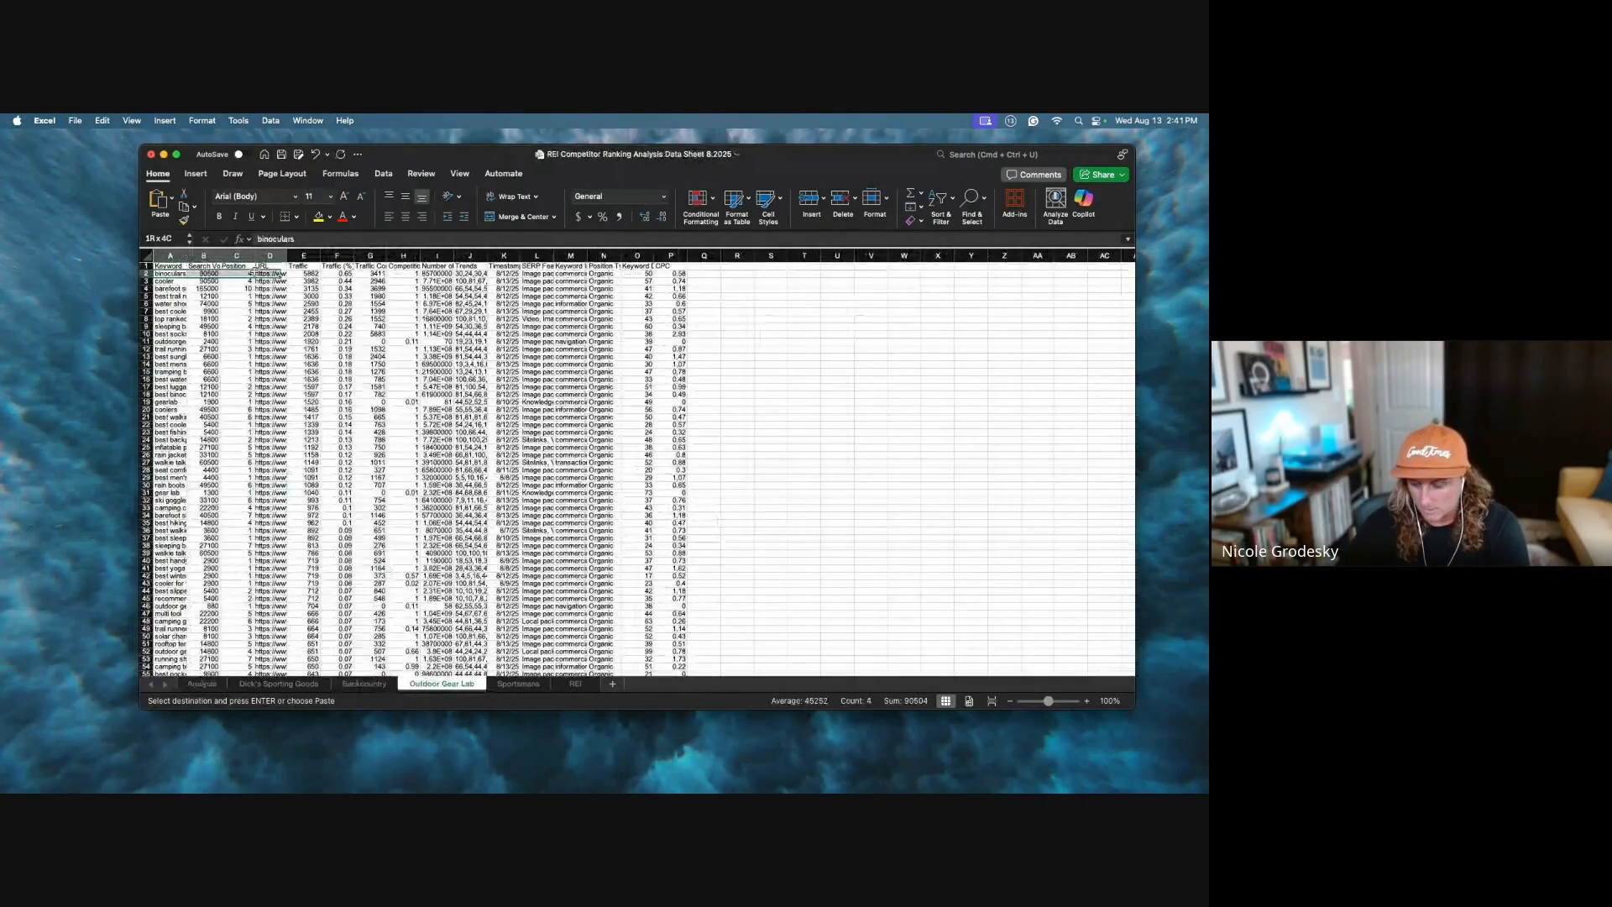
{"action": "key", "text": "super+shift+Down"}
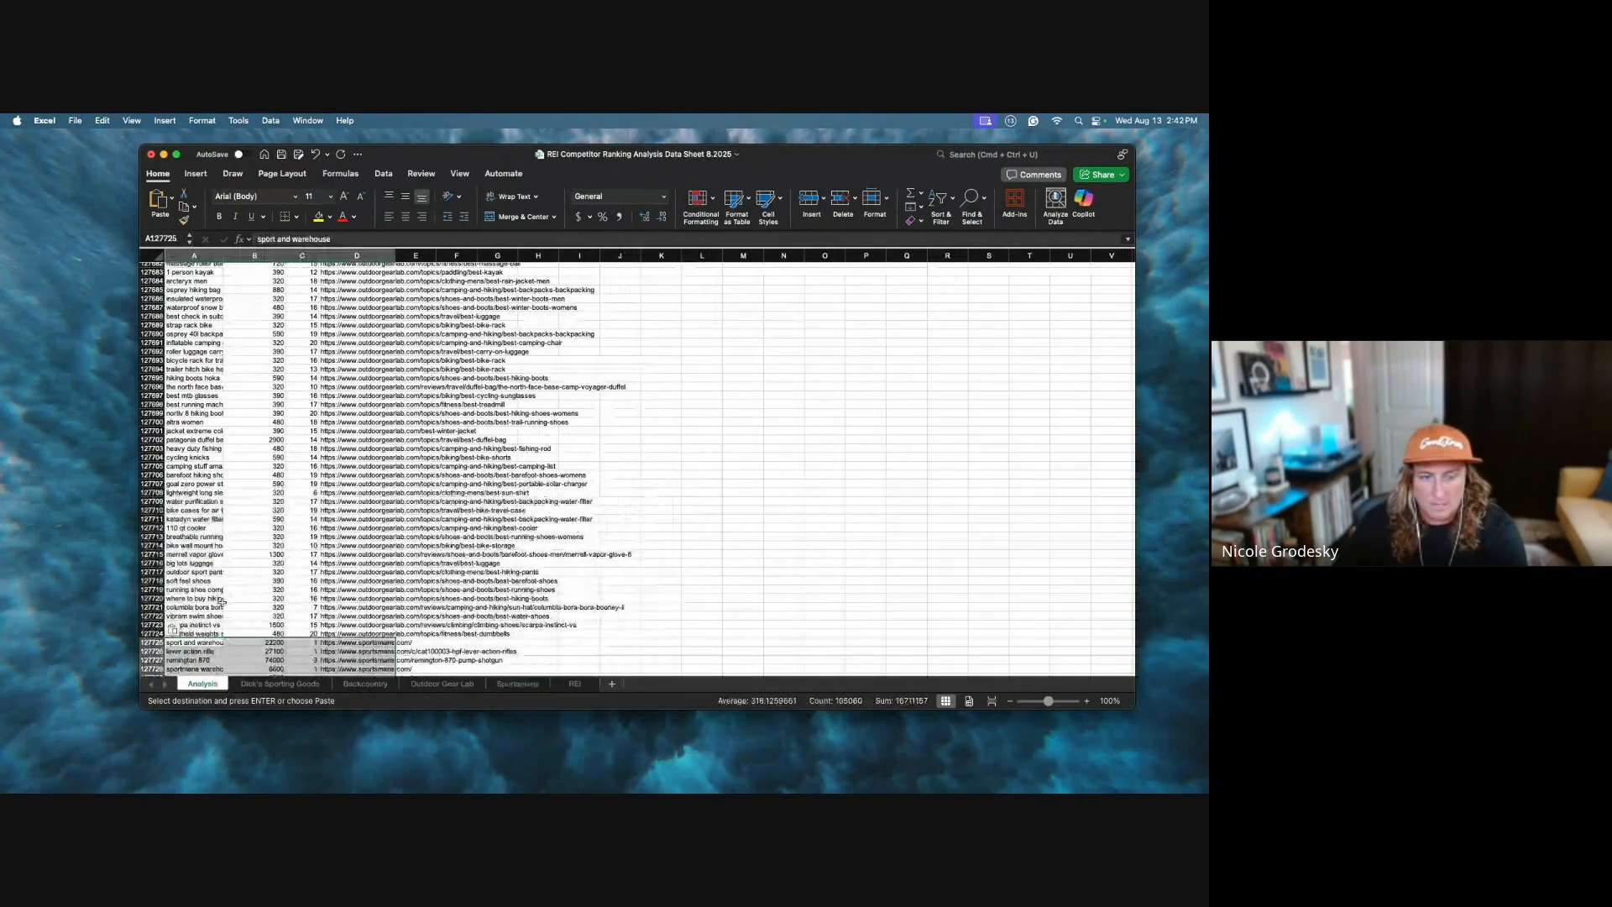
Step: Centre-align the whole Search Volume column B on the Analysis sheet
{"action": "left_click", "coordinate": [267, 552]}
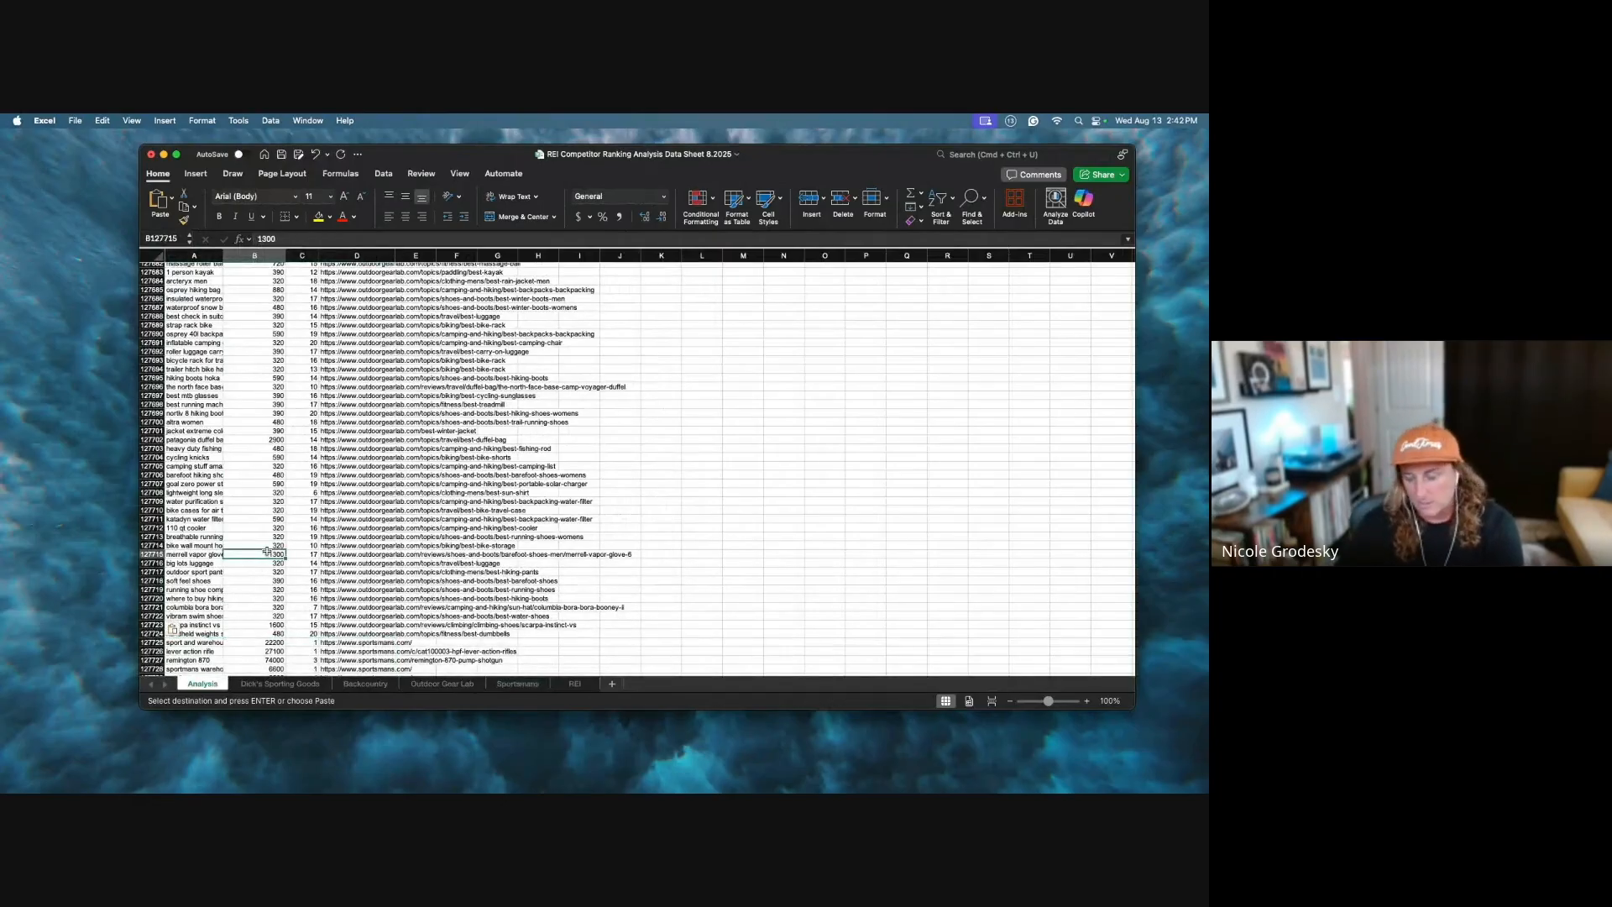
{"action": "key", "text": "super+shift+Up"}
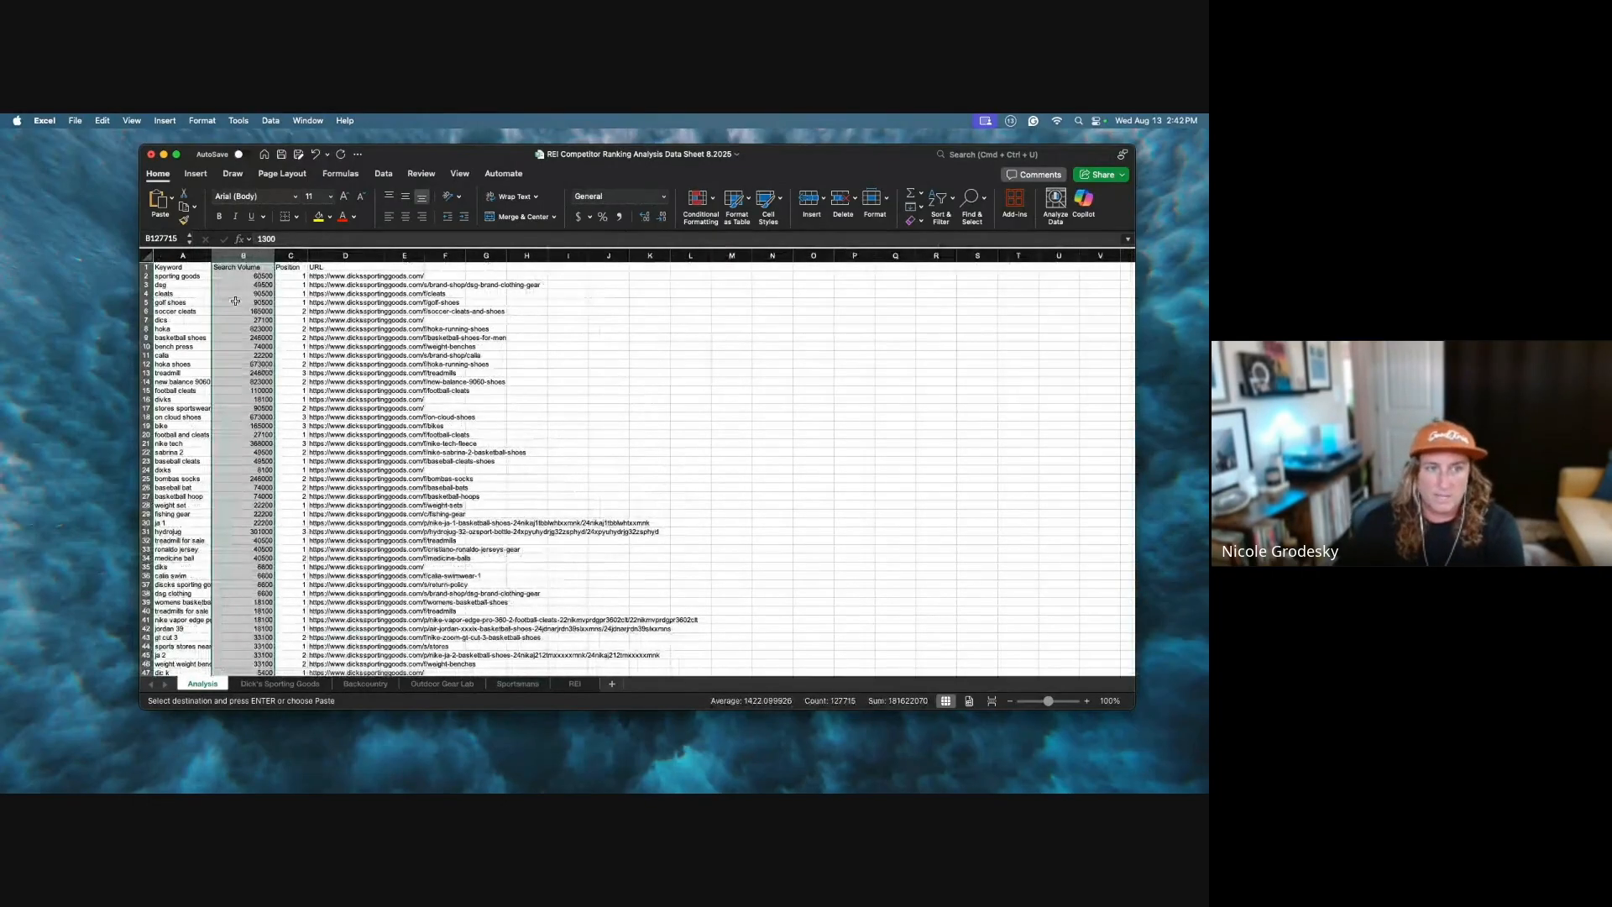
{"action": "left_click", "coordinate": [406, 217]}
{"action": "left_click", "coordinate": [353, 427]}
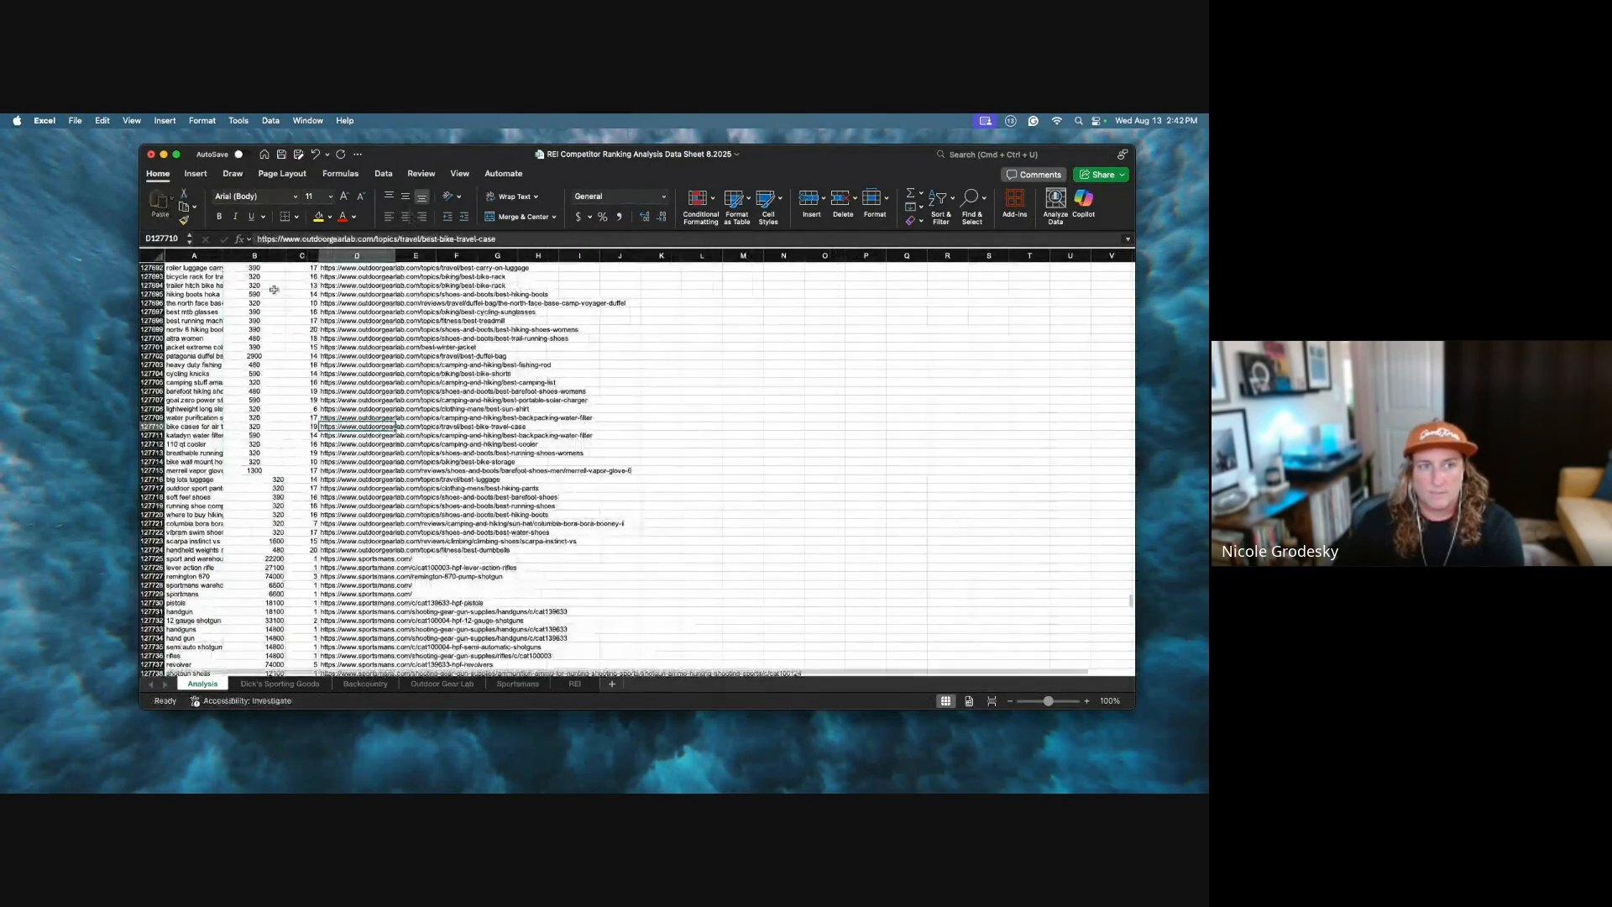
{"action": "scroll", "coordinate": [277, 455], "scroll_direction": "up", "scroll_amount": 15}
{"action": "left_click", "coordinate": [269, 452]}
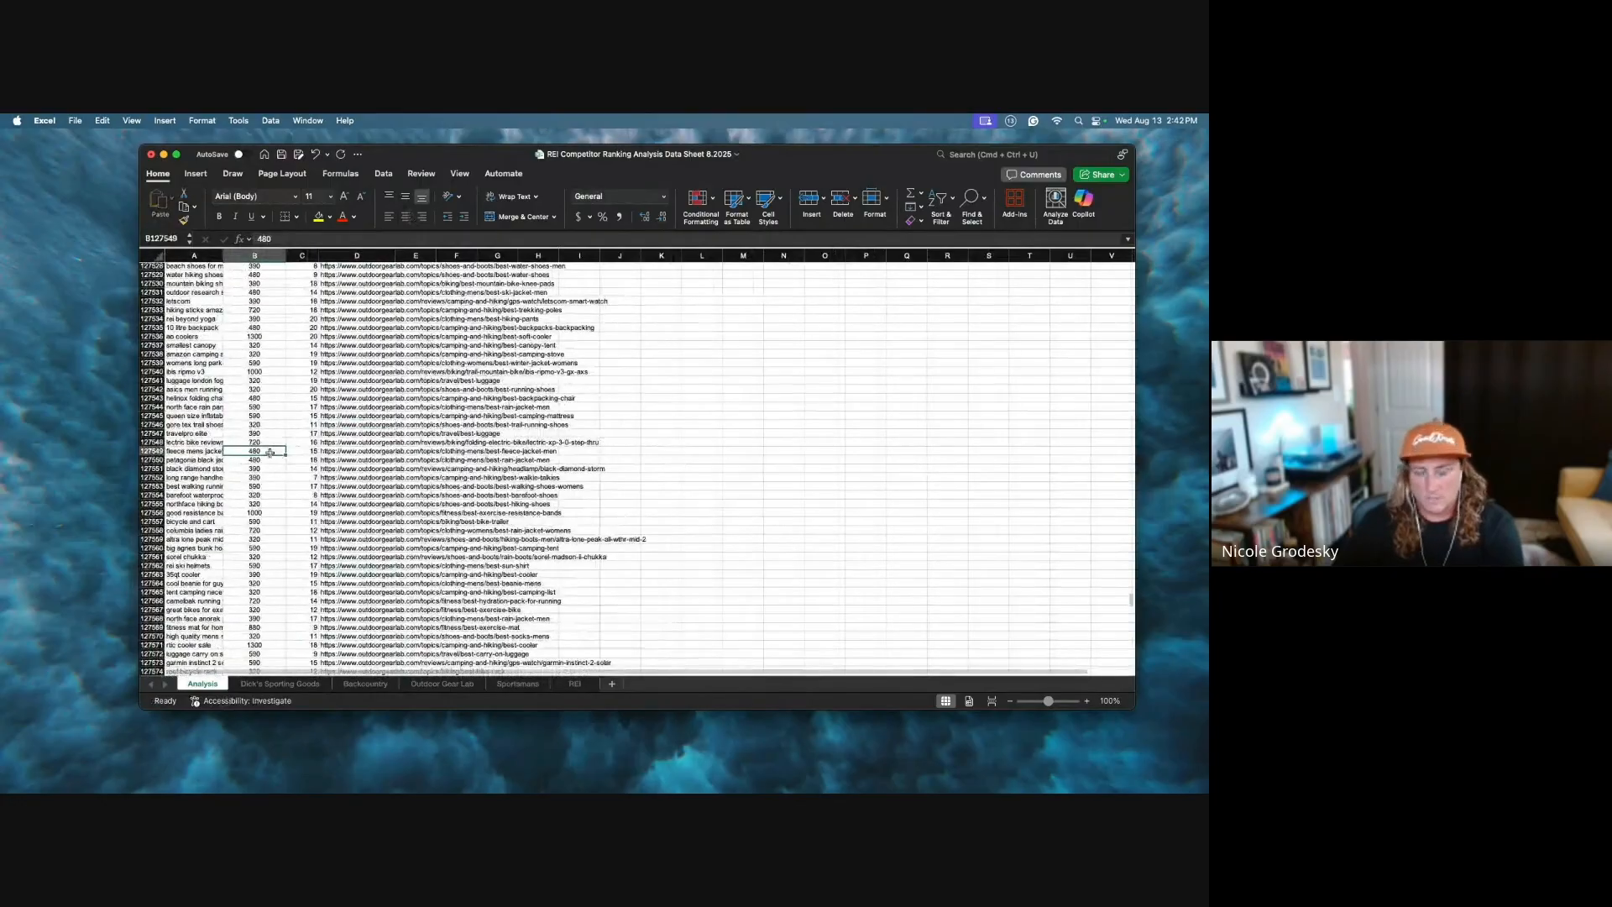
{"action": "key", "text": "super+shift+Up"}
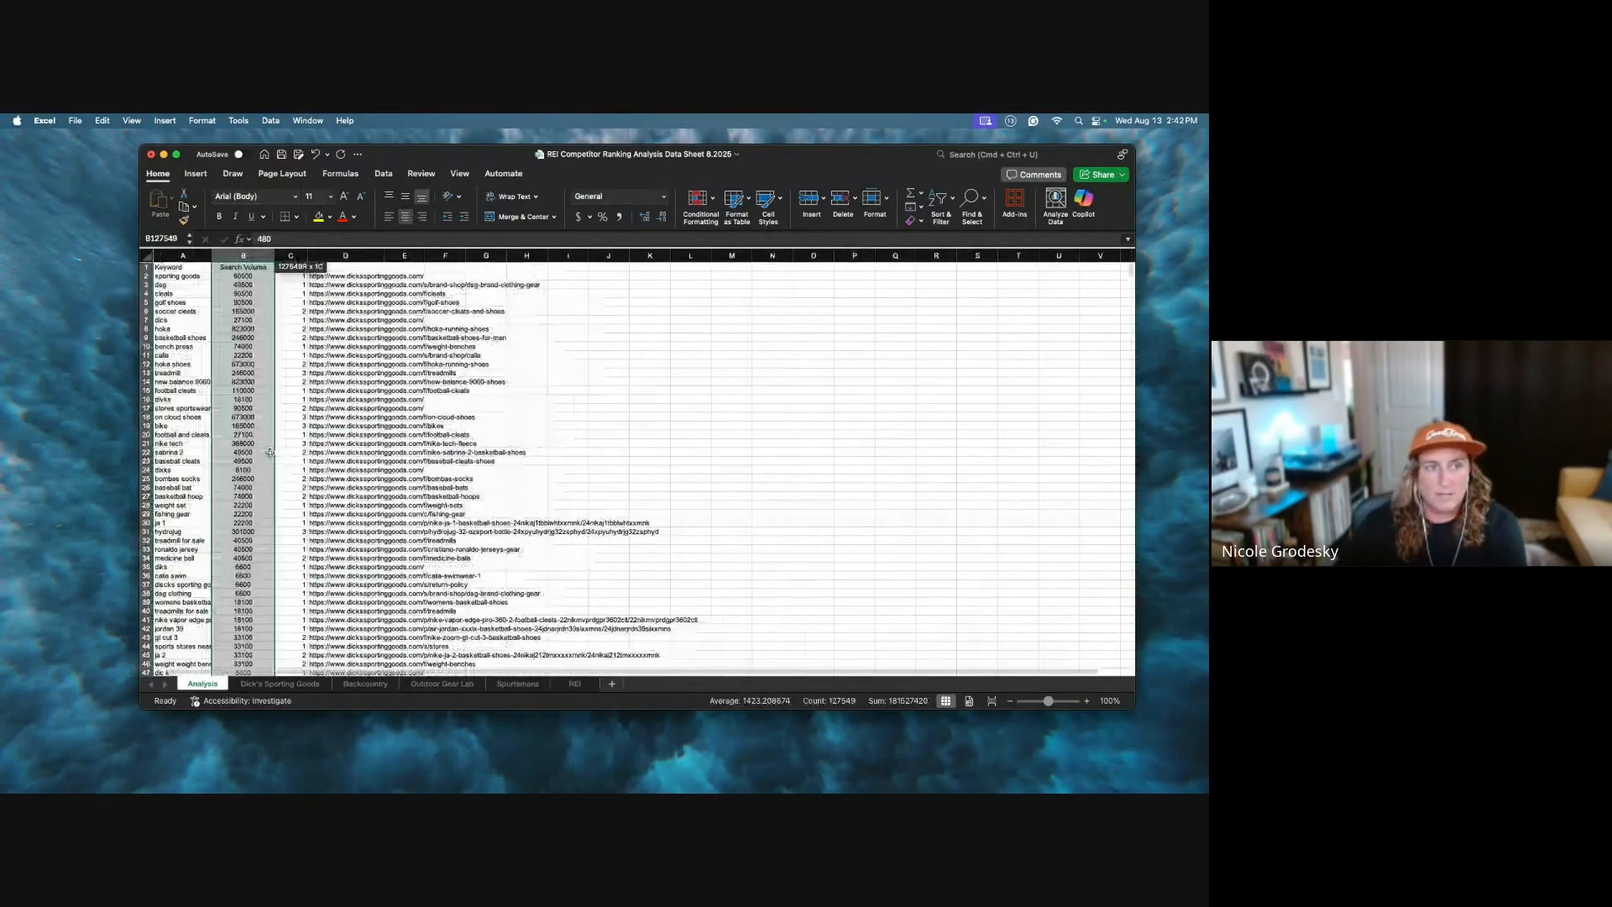
{"action": "left_click", "coordinate": [251, 254]}
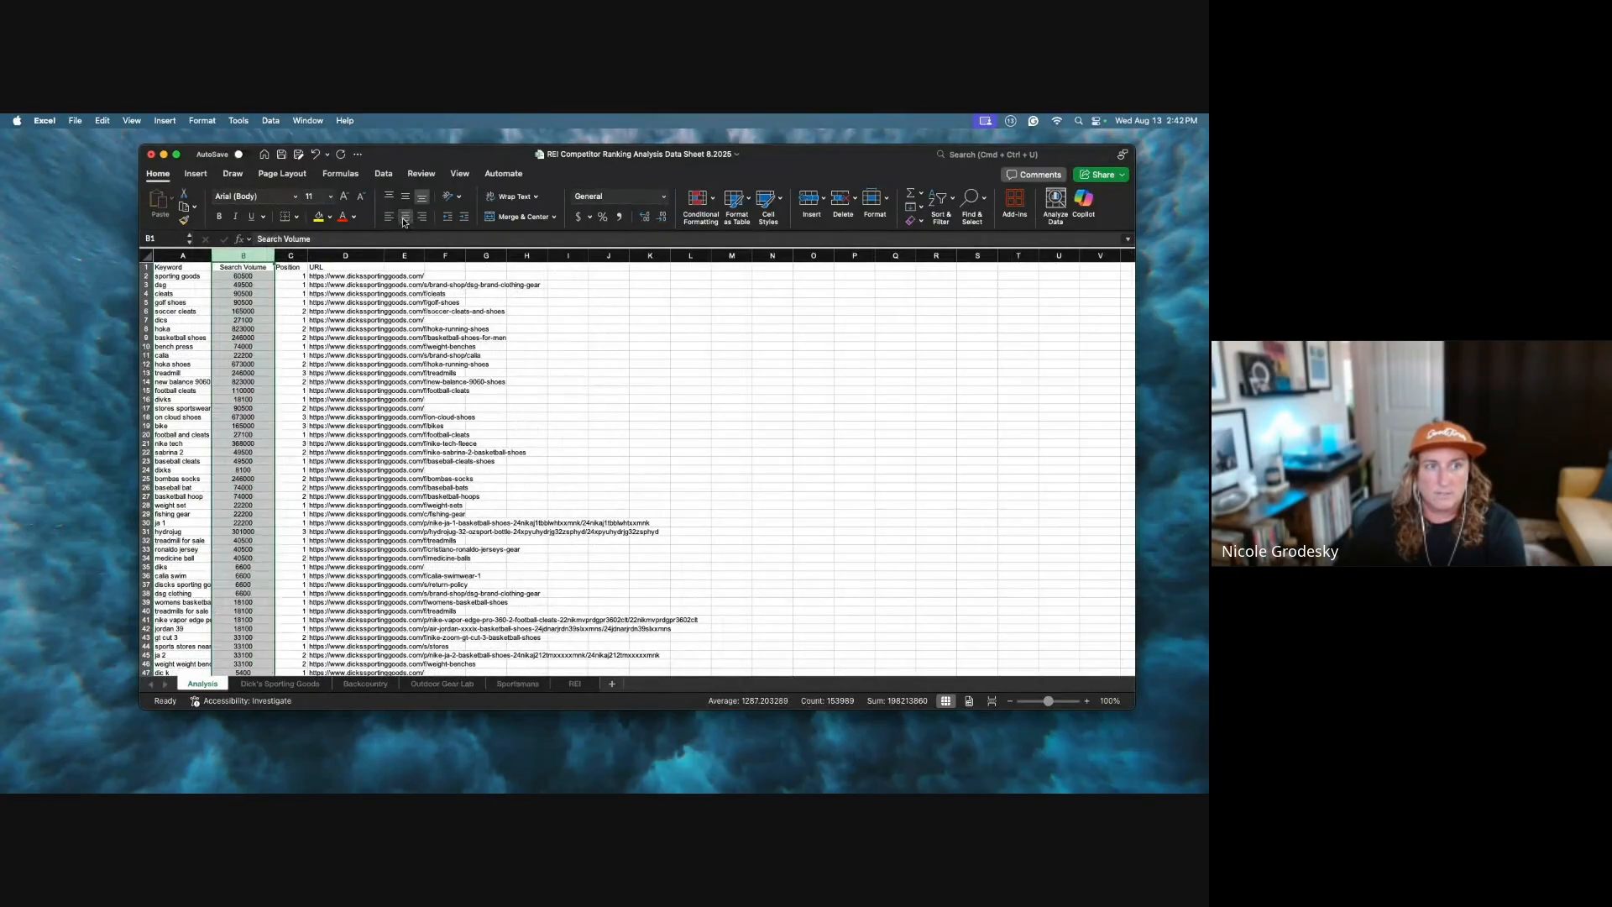
Step: Format the Search Volume column as Number with a 1000 separator and no decimal places
{"action": "right_click", "coordinate": [236, 307]}
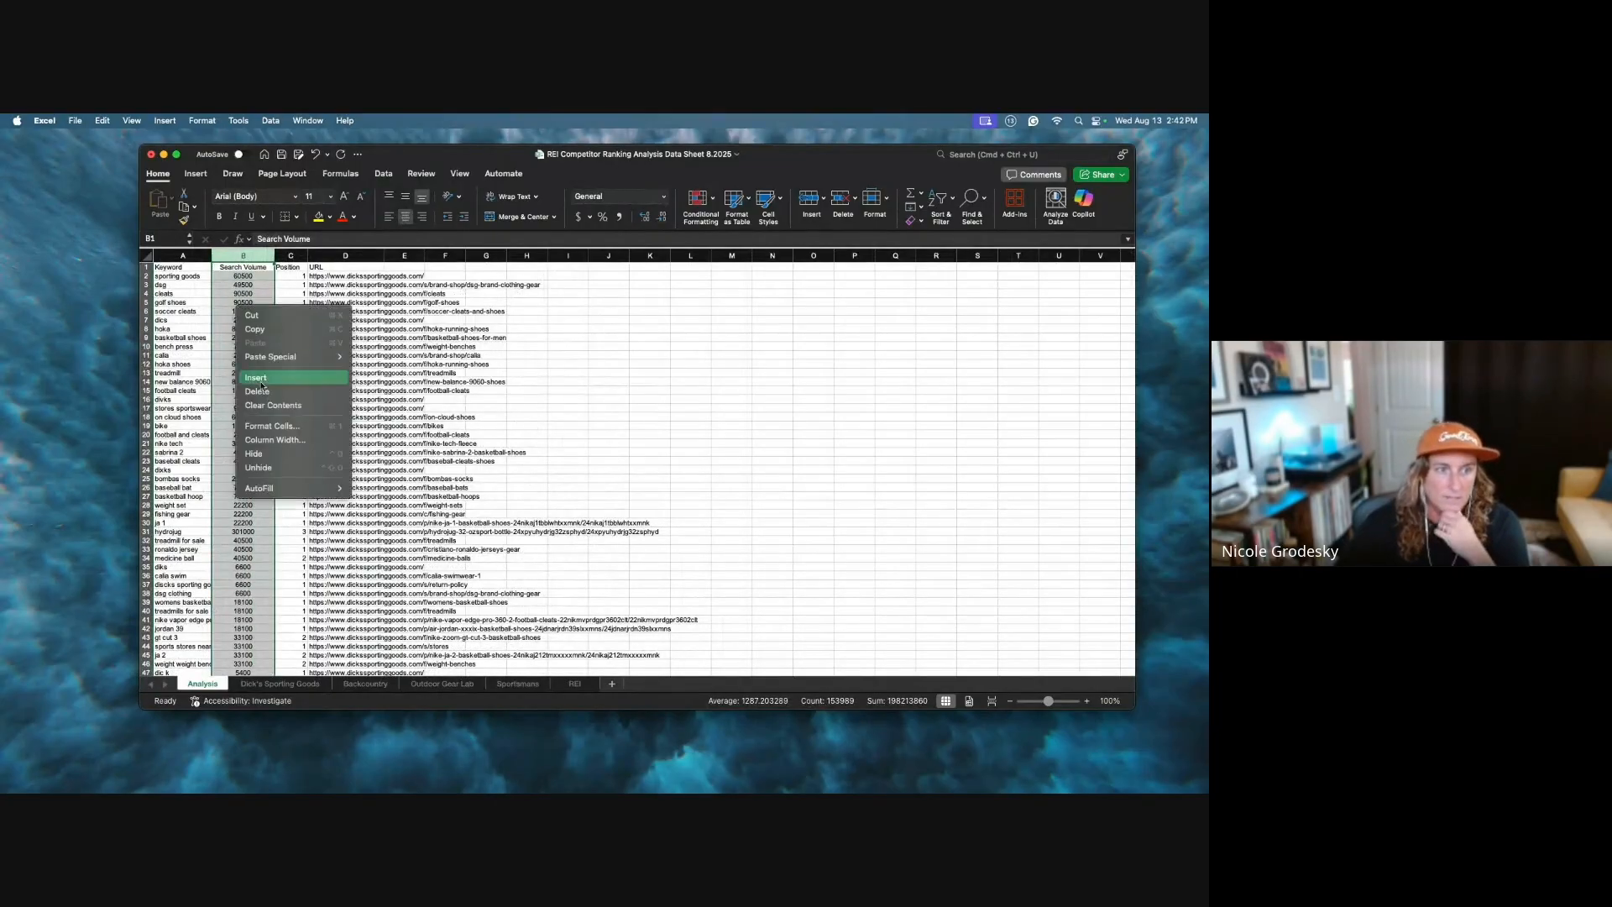
{"action": "left_click", "coordinate": [269, 424]}
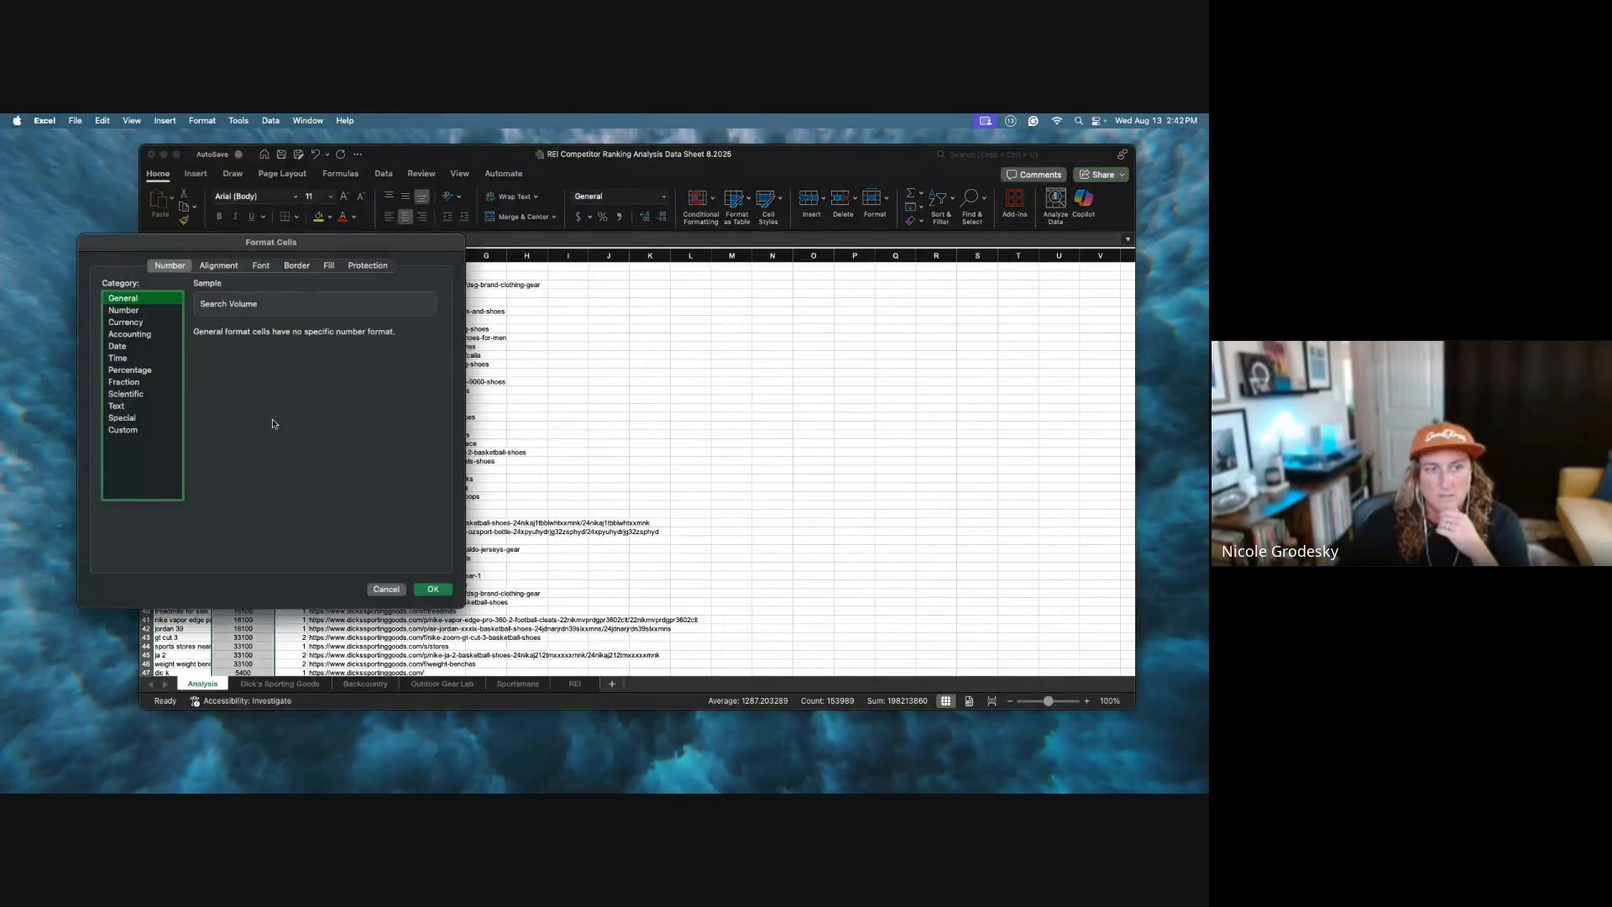
{"action": "left_click", "coordinate": [126, 310]}
{"action": "left_click", "coordinate": [215, 411]}
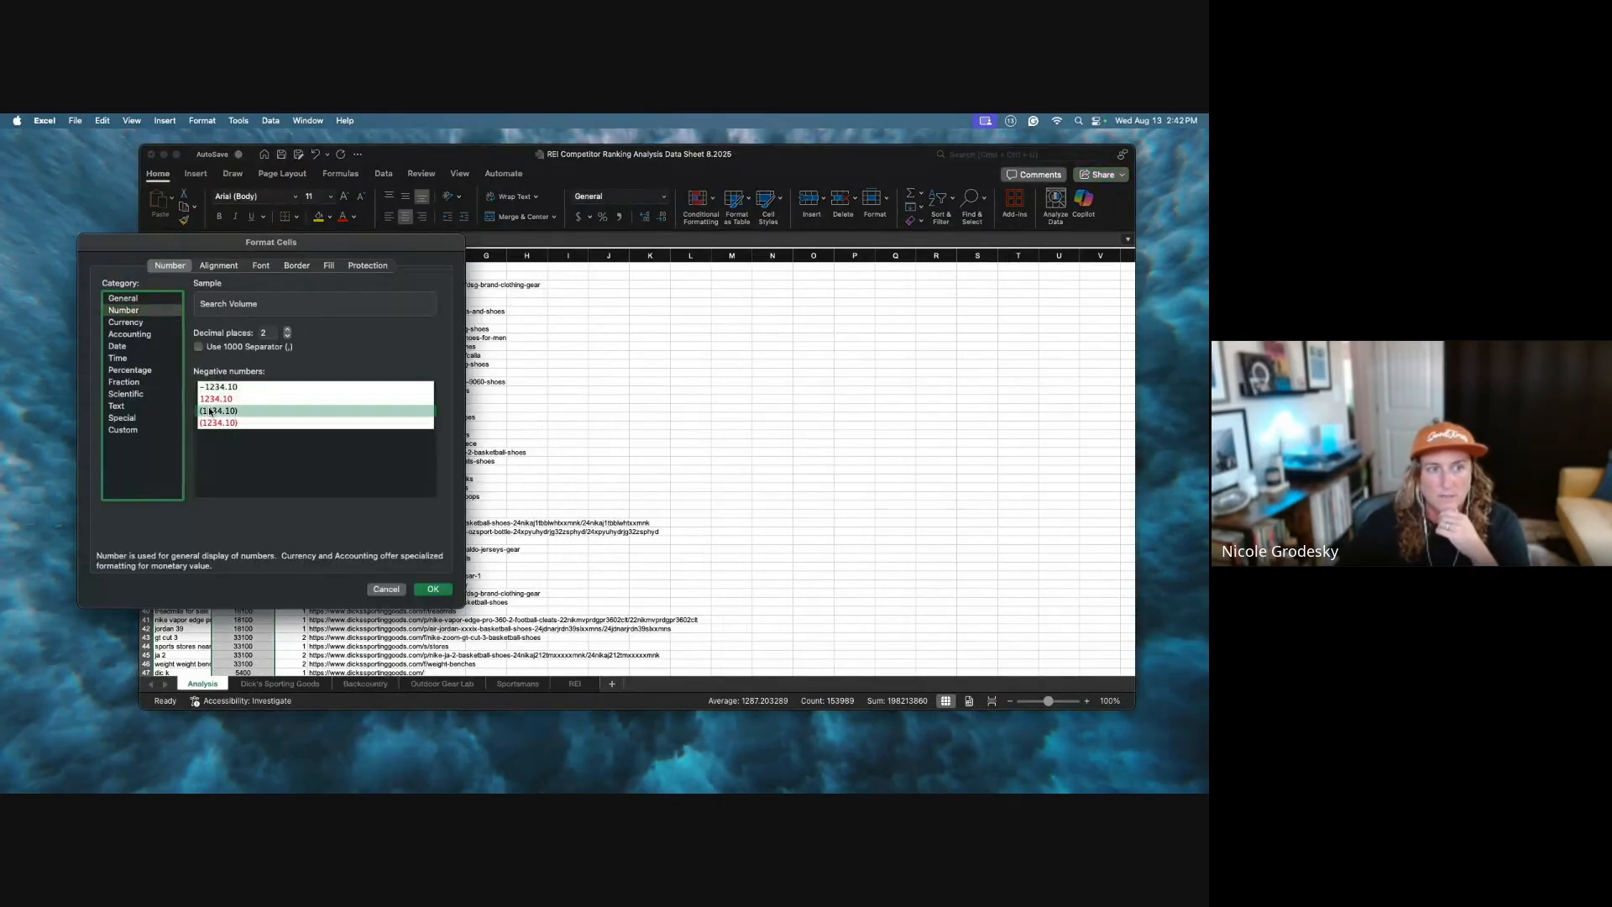
{"action": "left_click", "coordinate": [199, 347]}
{"action": "left_click", "coordinate": [287, 339]}
{"action": "left_click", "coordinate": [432, 588]}
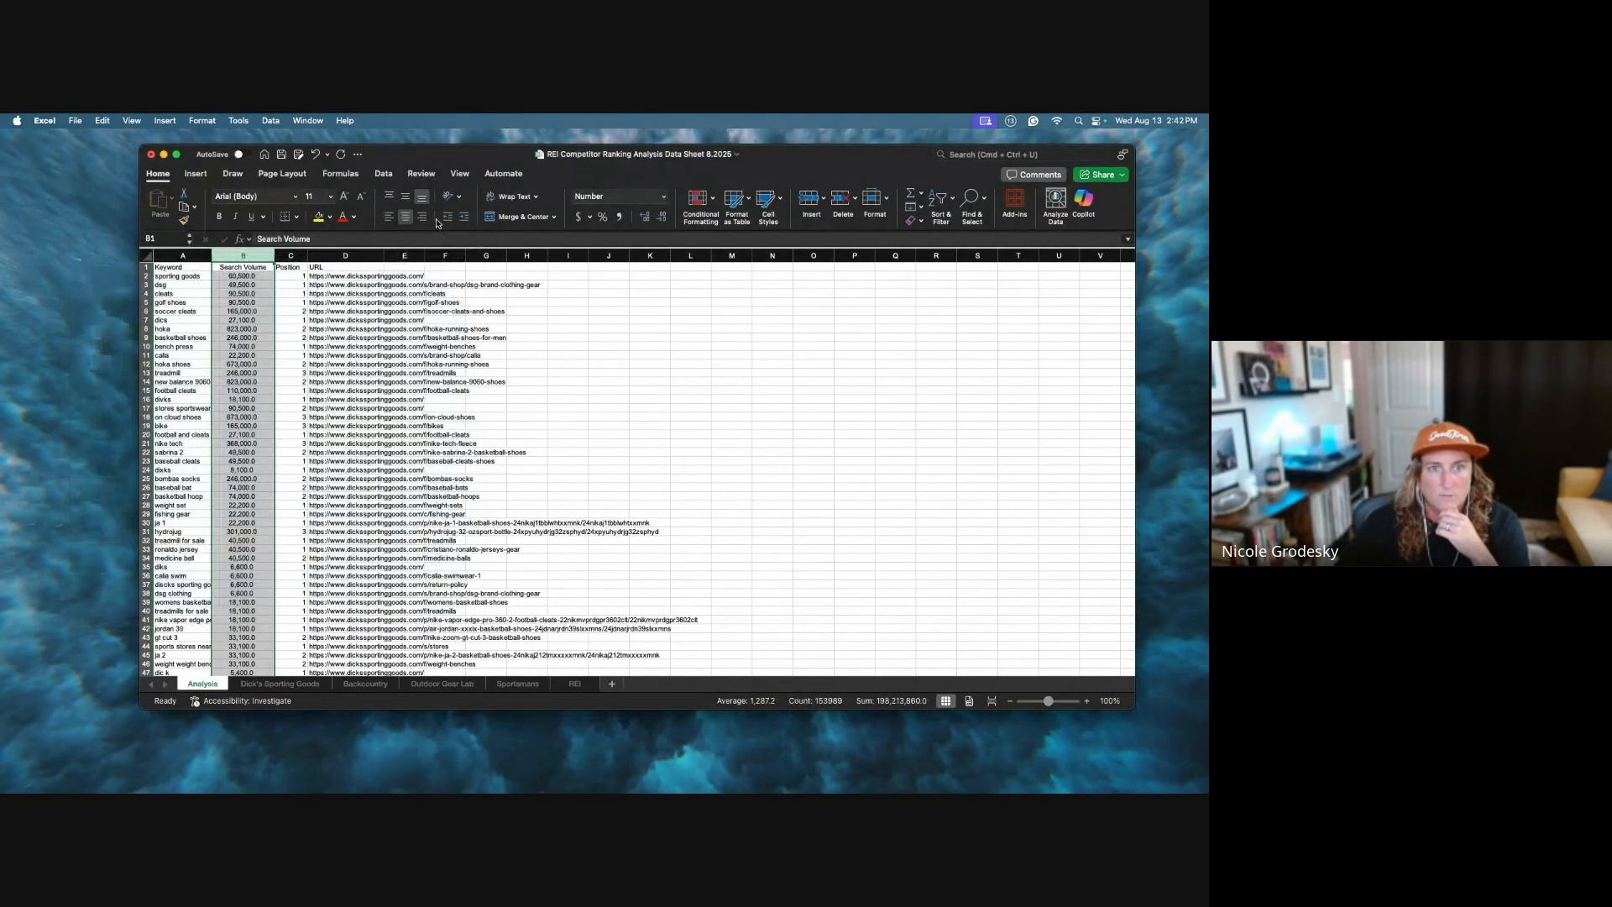
Step: Rename the Position header in C1 to Comp Position and fit column C's width to it
{"action": "double_click", "coordinate": [285, 267]}
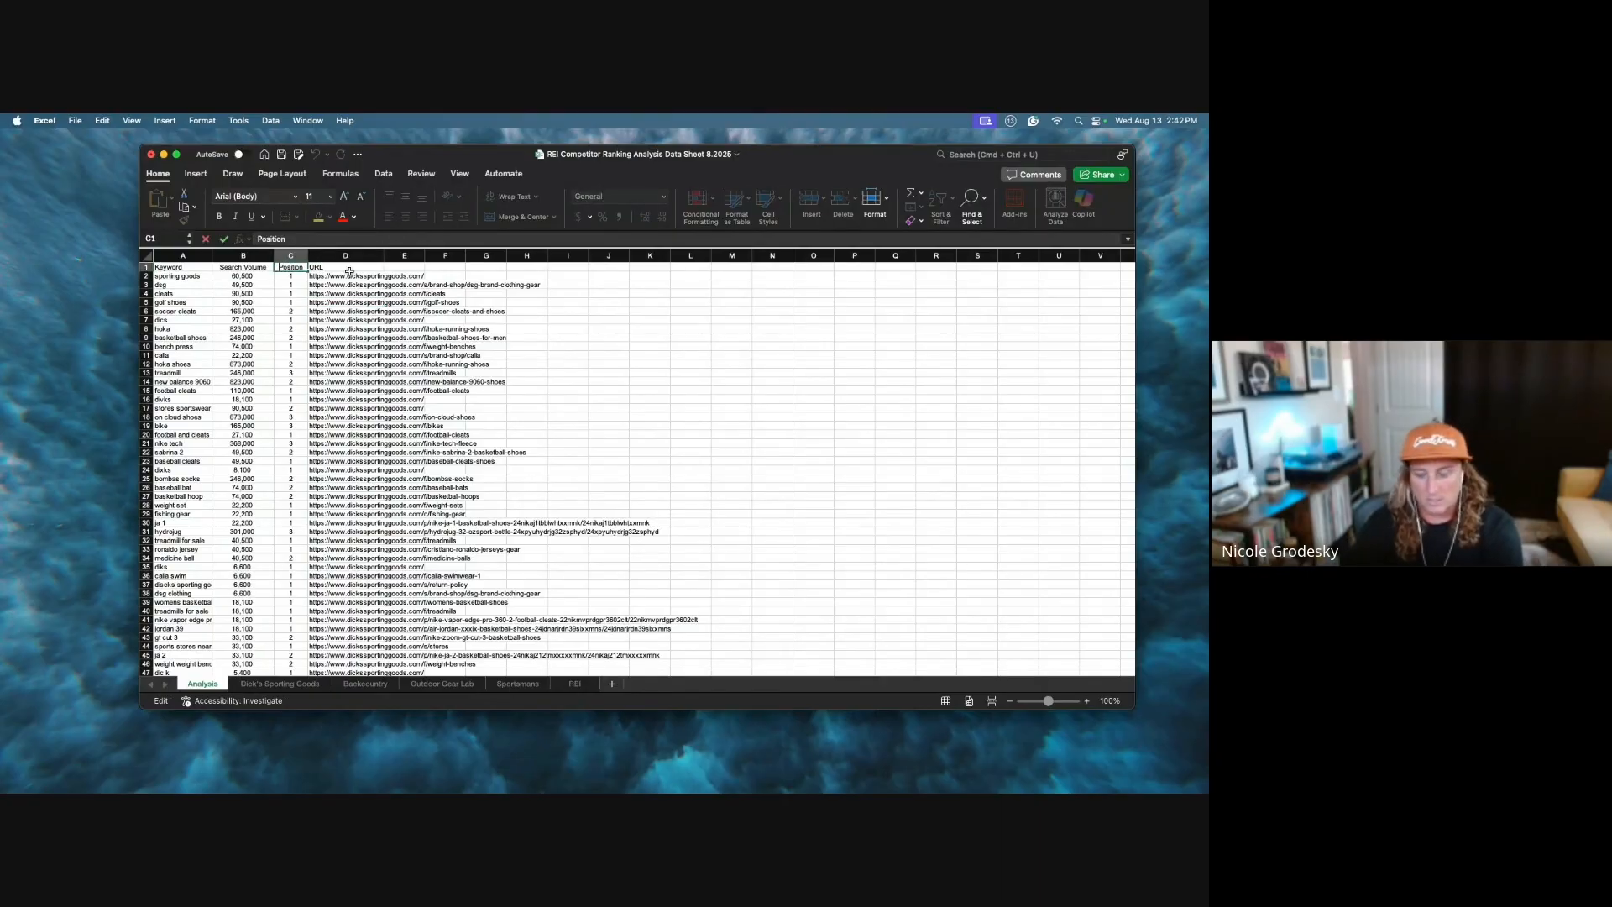
{"action": "type", "text": "Comp"}
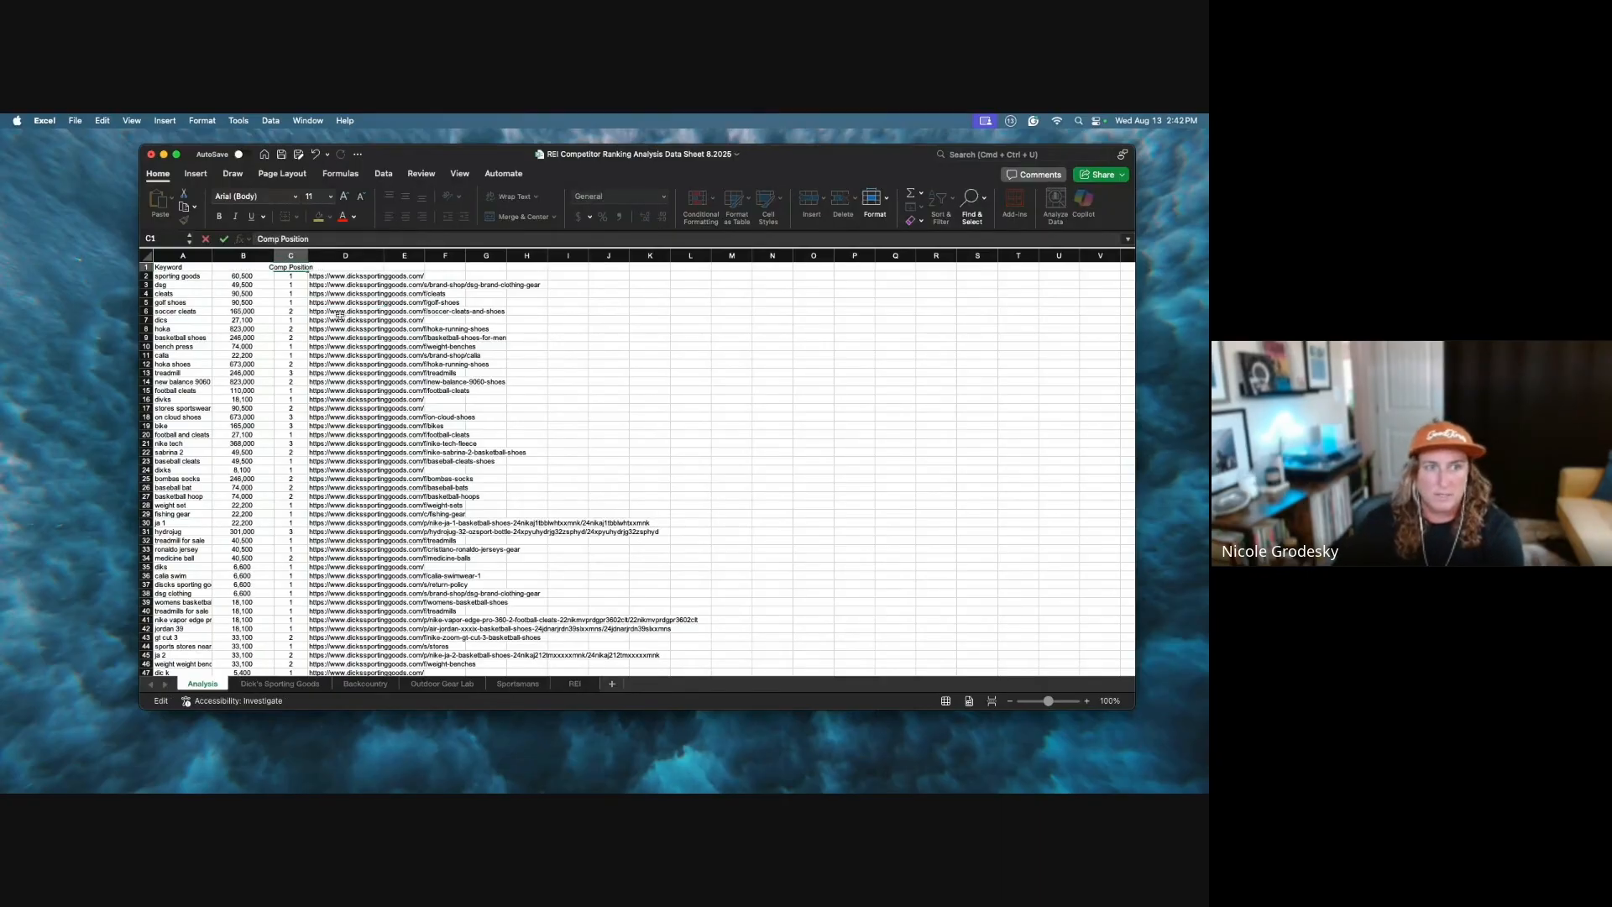
{"action": "left_click", "coordinate": [344, 319]}
{"action": "double_click", "coordinate": [307, 254]}
Step: Rename the URL header in D1 to Comp URL
{"action": "left_click", "coordinate": [334, 265]}
{"action": "left_click", "coordinate": [260, 240]}
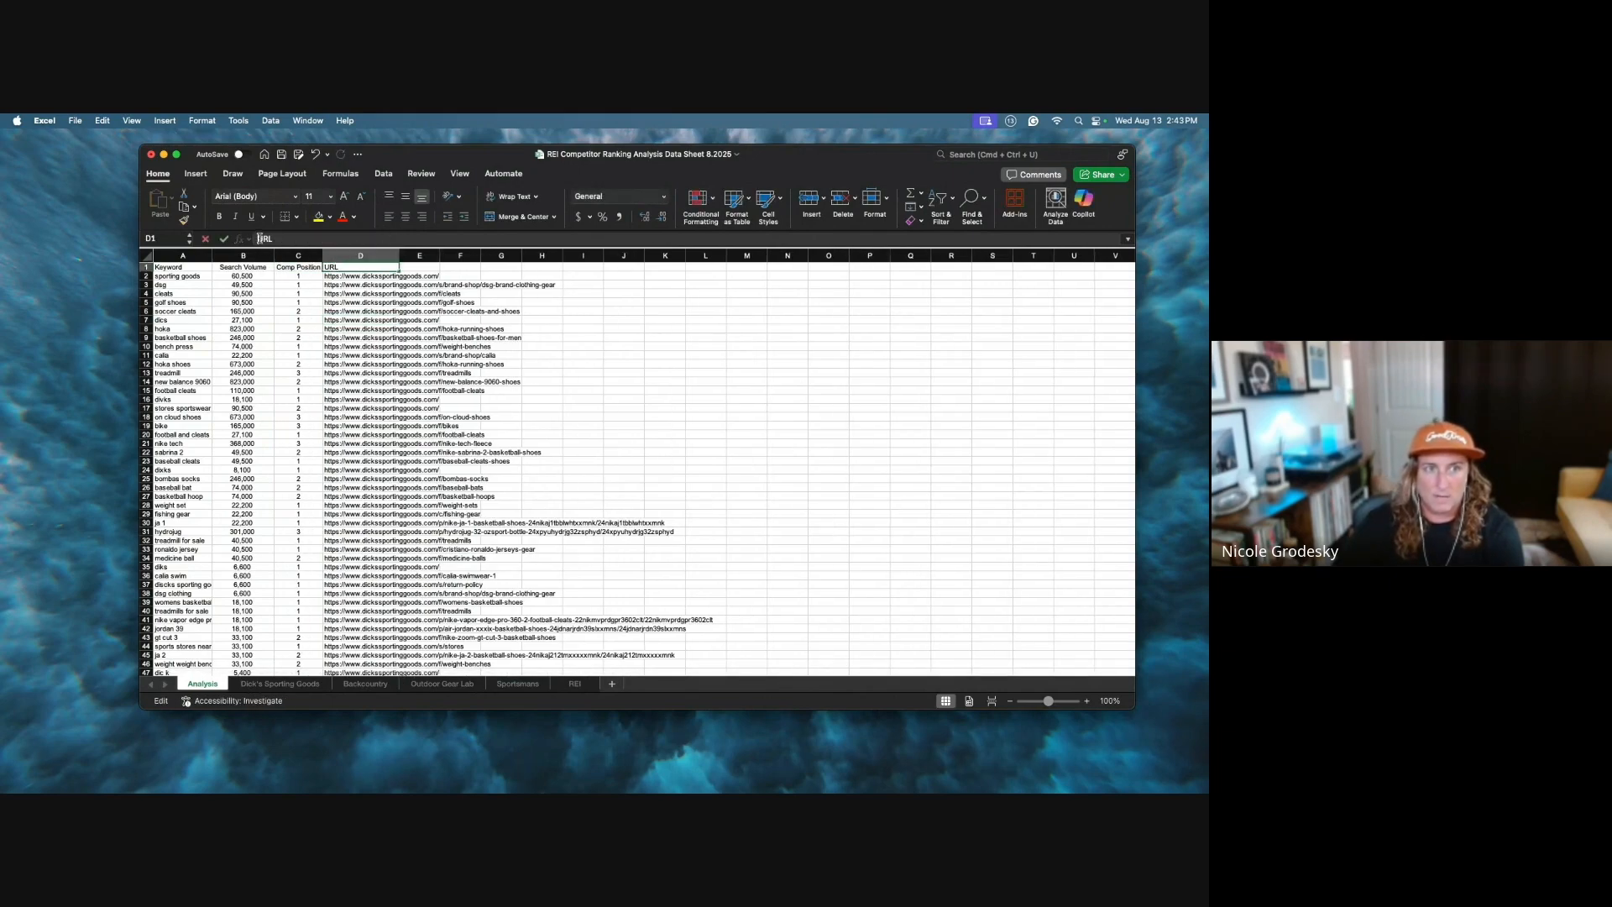
{"action": "type", "text": "Comp"}
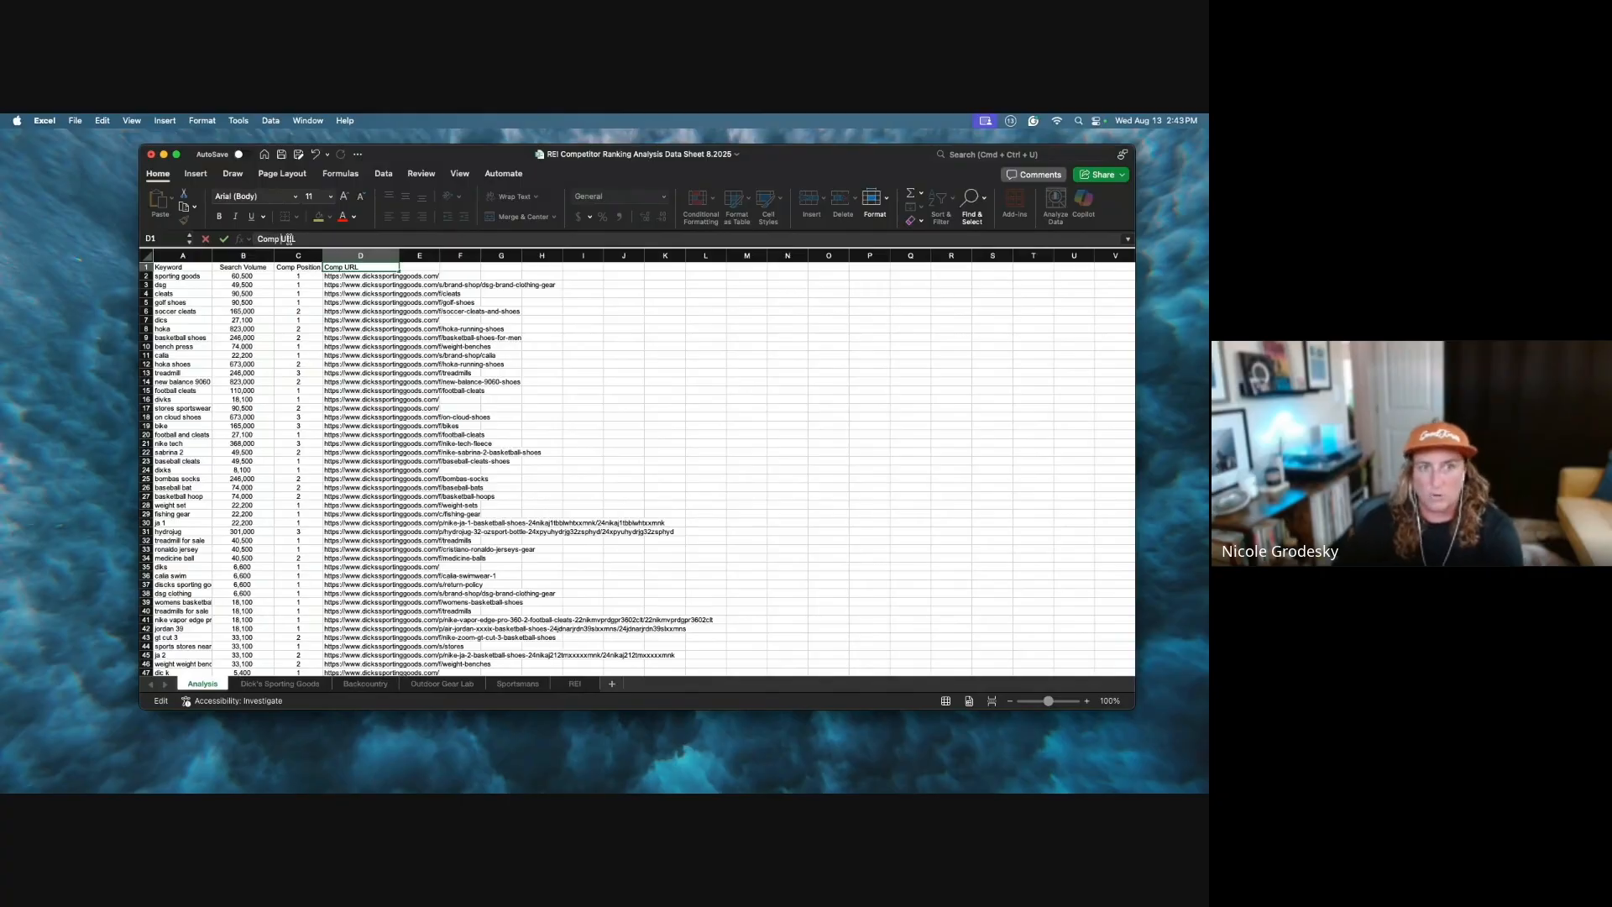
{"action": "left_click", "coordinate": [367, 362]}
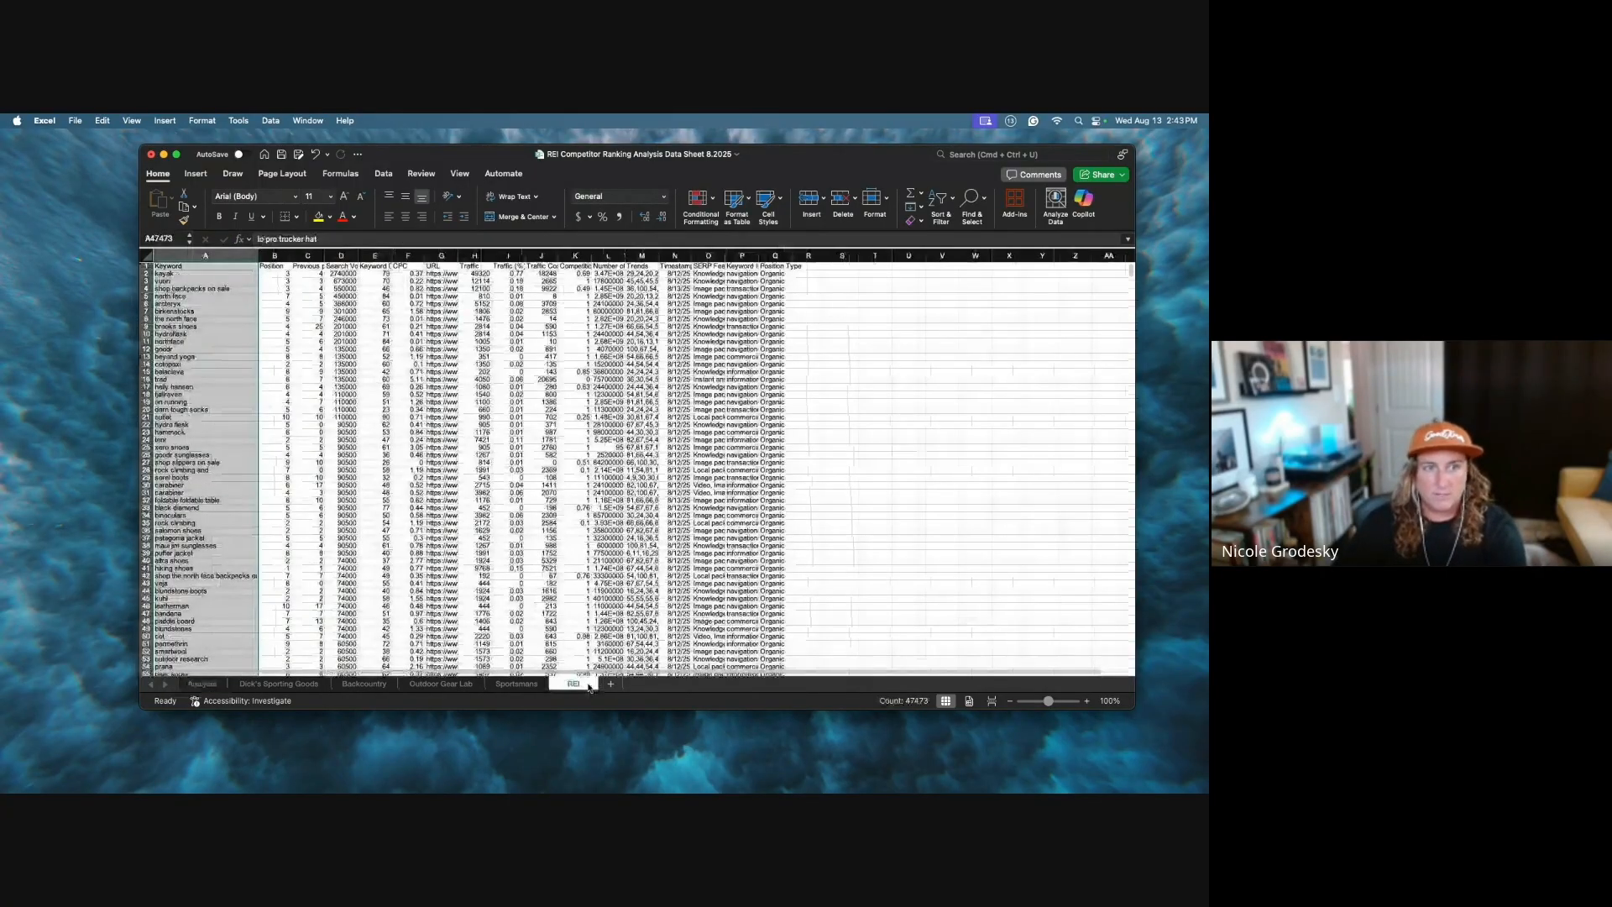
Step: On the REI sheet, delete the Previous position column and arrange Keyword, Search Volume, Position and URL as columns A to D
{"action": "left_click", "coordinate": [307, 256]}
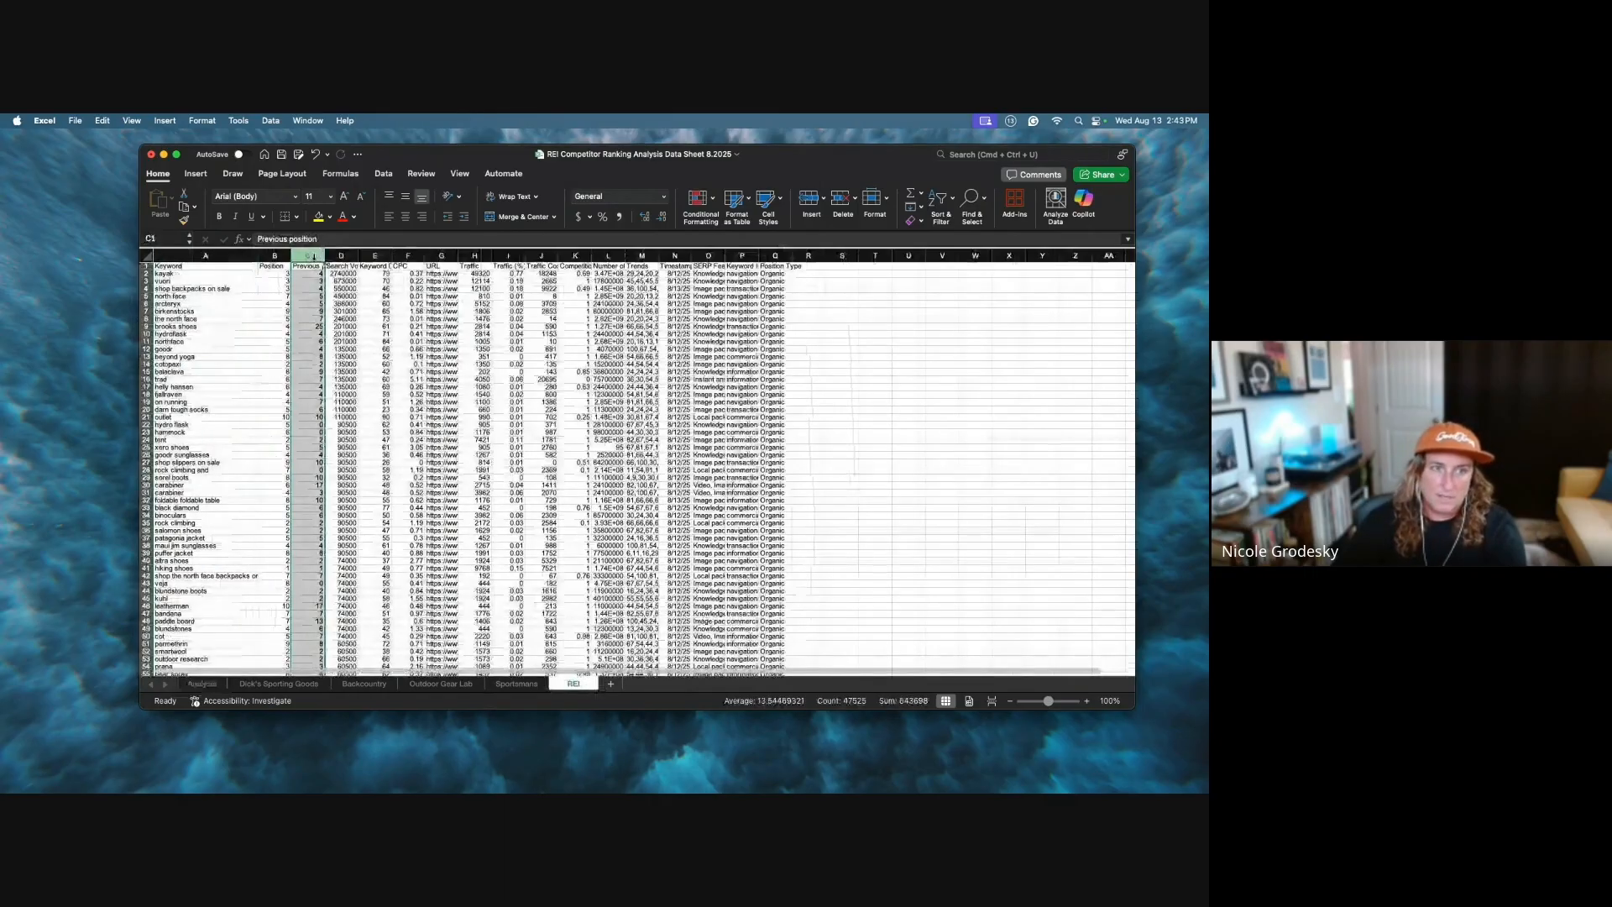
{"action": "right_click", "coordinate": [318, 257]}
{"action": "left_click", "coordinate": [349, 338]}
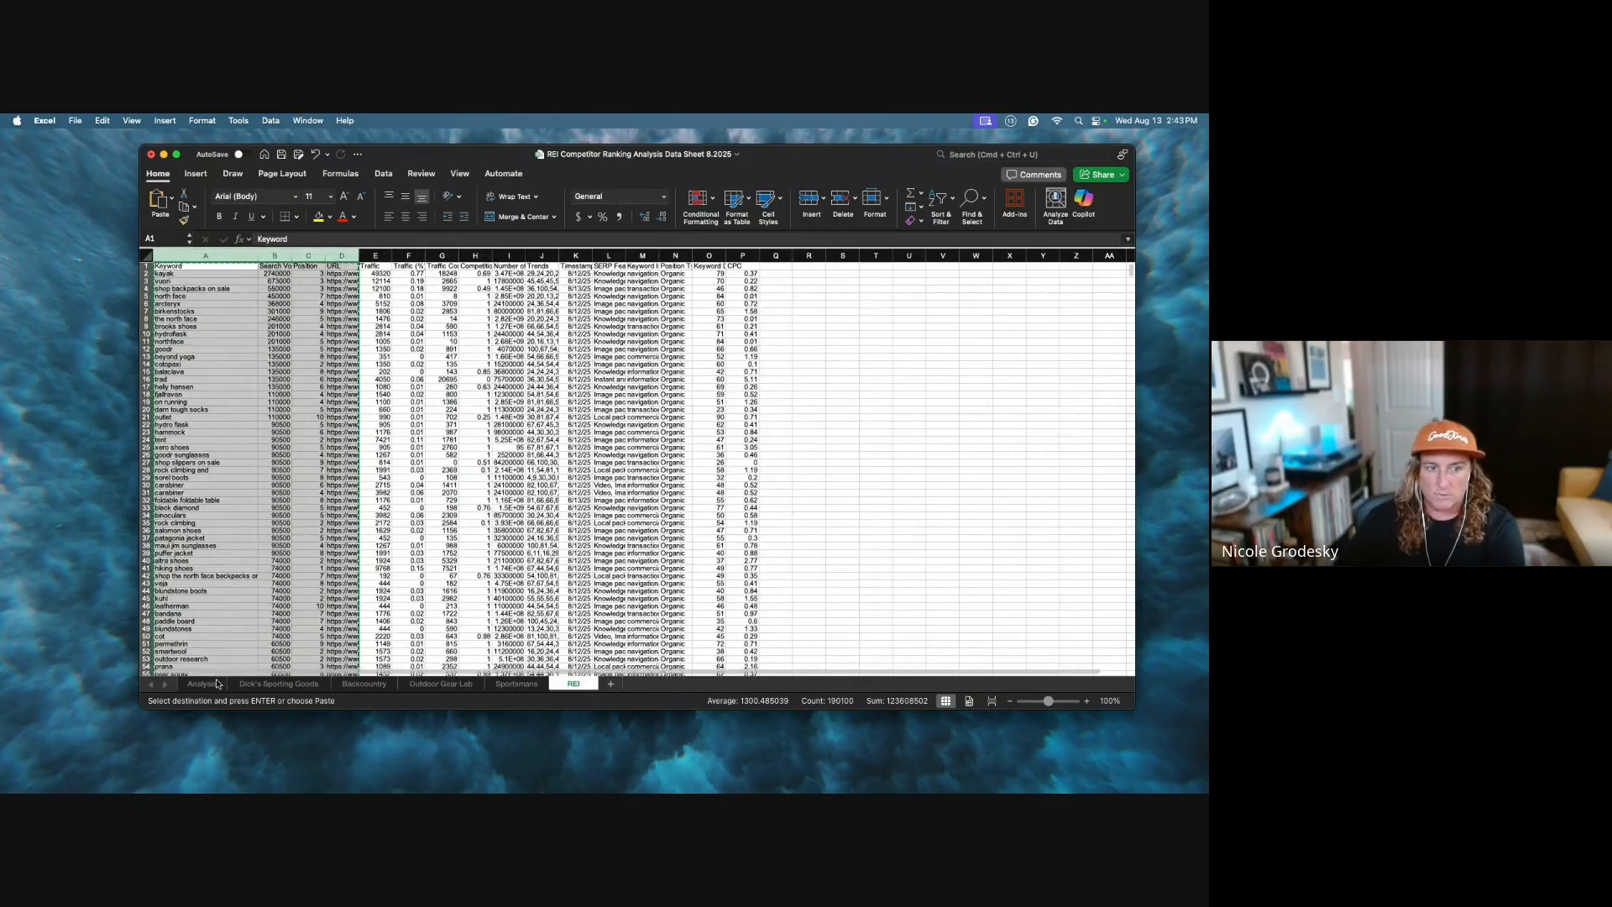
Step: Copy REI's Keyword, Search Volume, Position and URL columns into the Analysis sheet starting at G1
{"action": "left_click", "coordinate": [203, 683]}
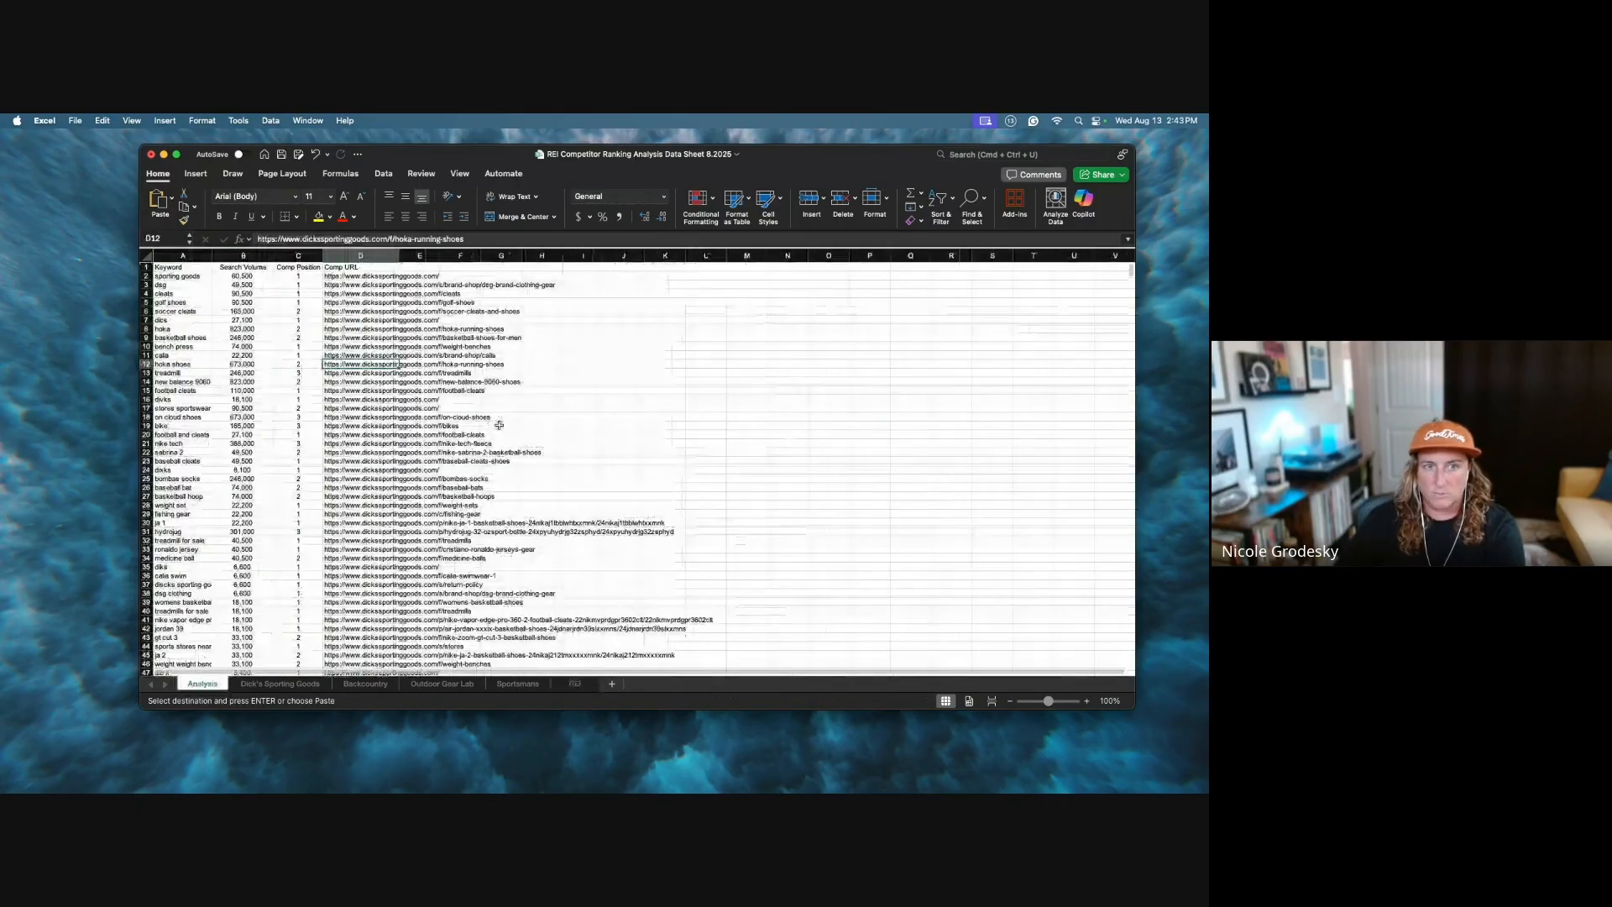
{"action": "left_click", "coordinate": [503, 267]}
{"action": "key", "text": "super+v"}
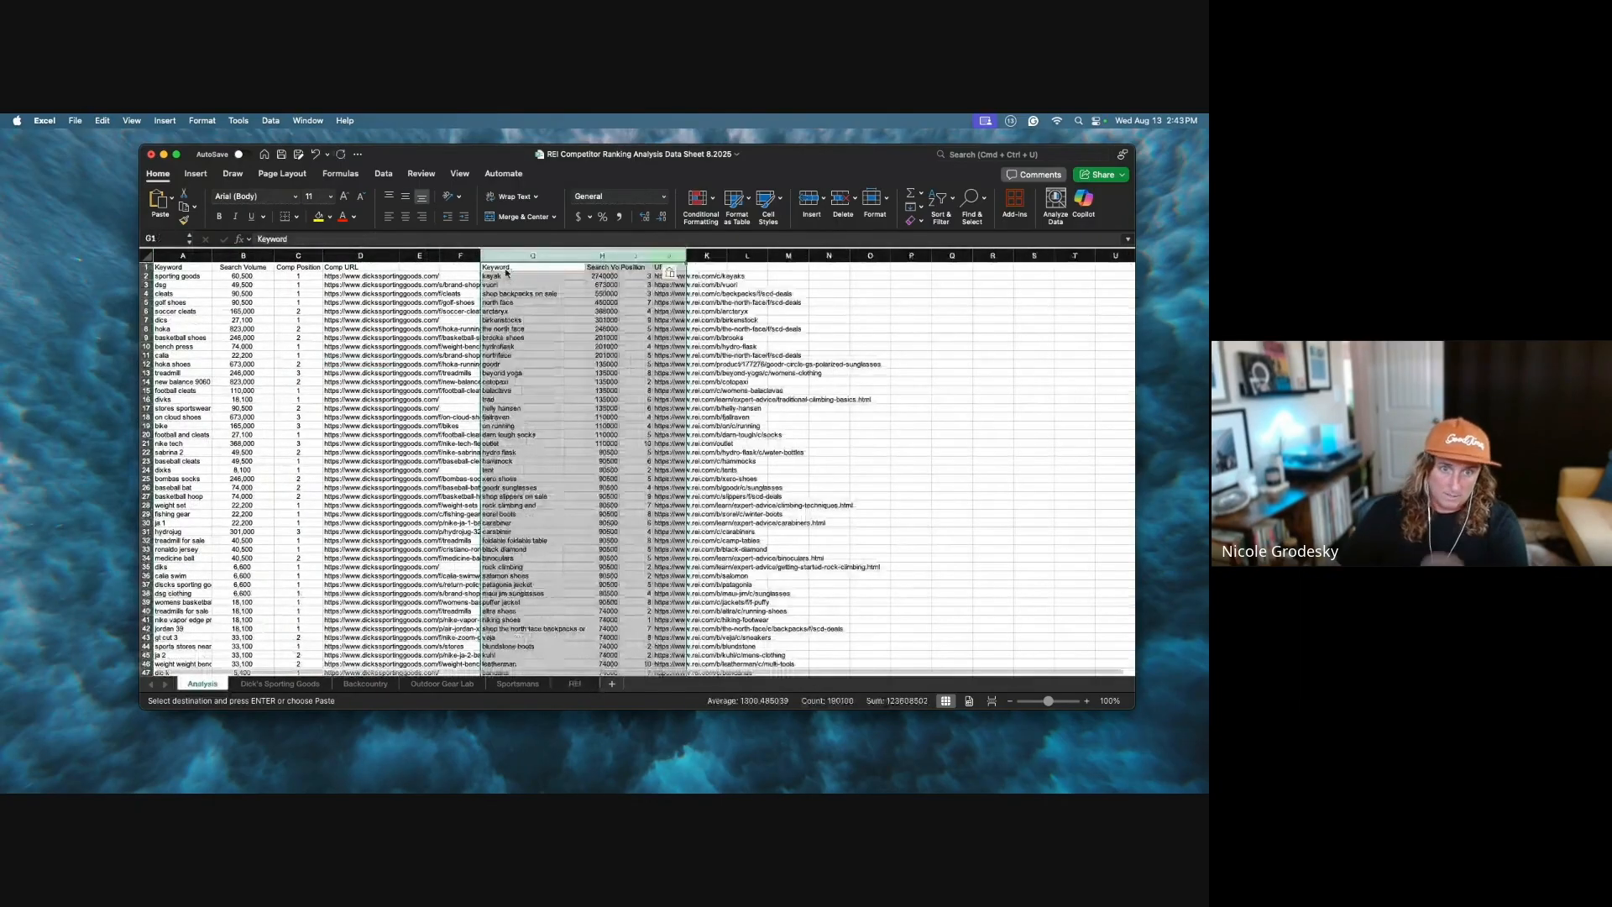
Step: Delete the duplicate Search Volume column H from the REI data on the Analysis sheet, then select E1
{"action": "left_click", "coordinate": [609, 255]}
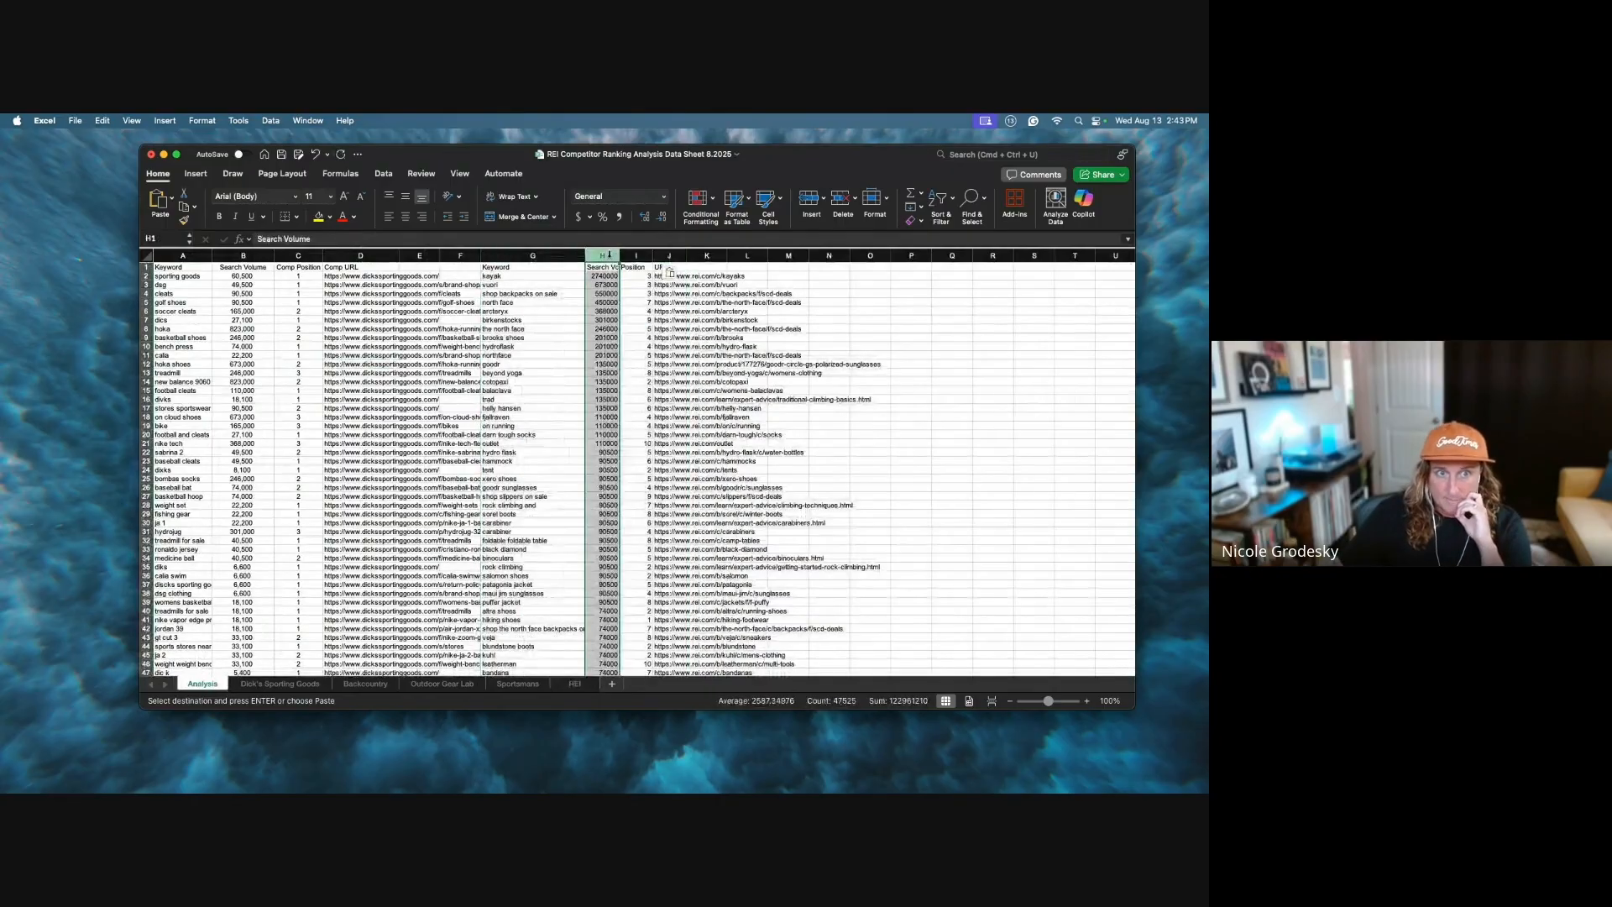
{"action": "right_click", "coordinate": [614, 255]}
{"action": "left_click", "coordinate": [630, 338]}
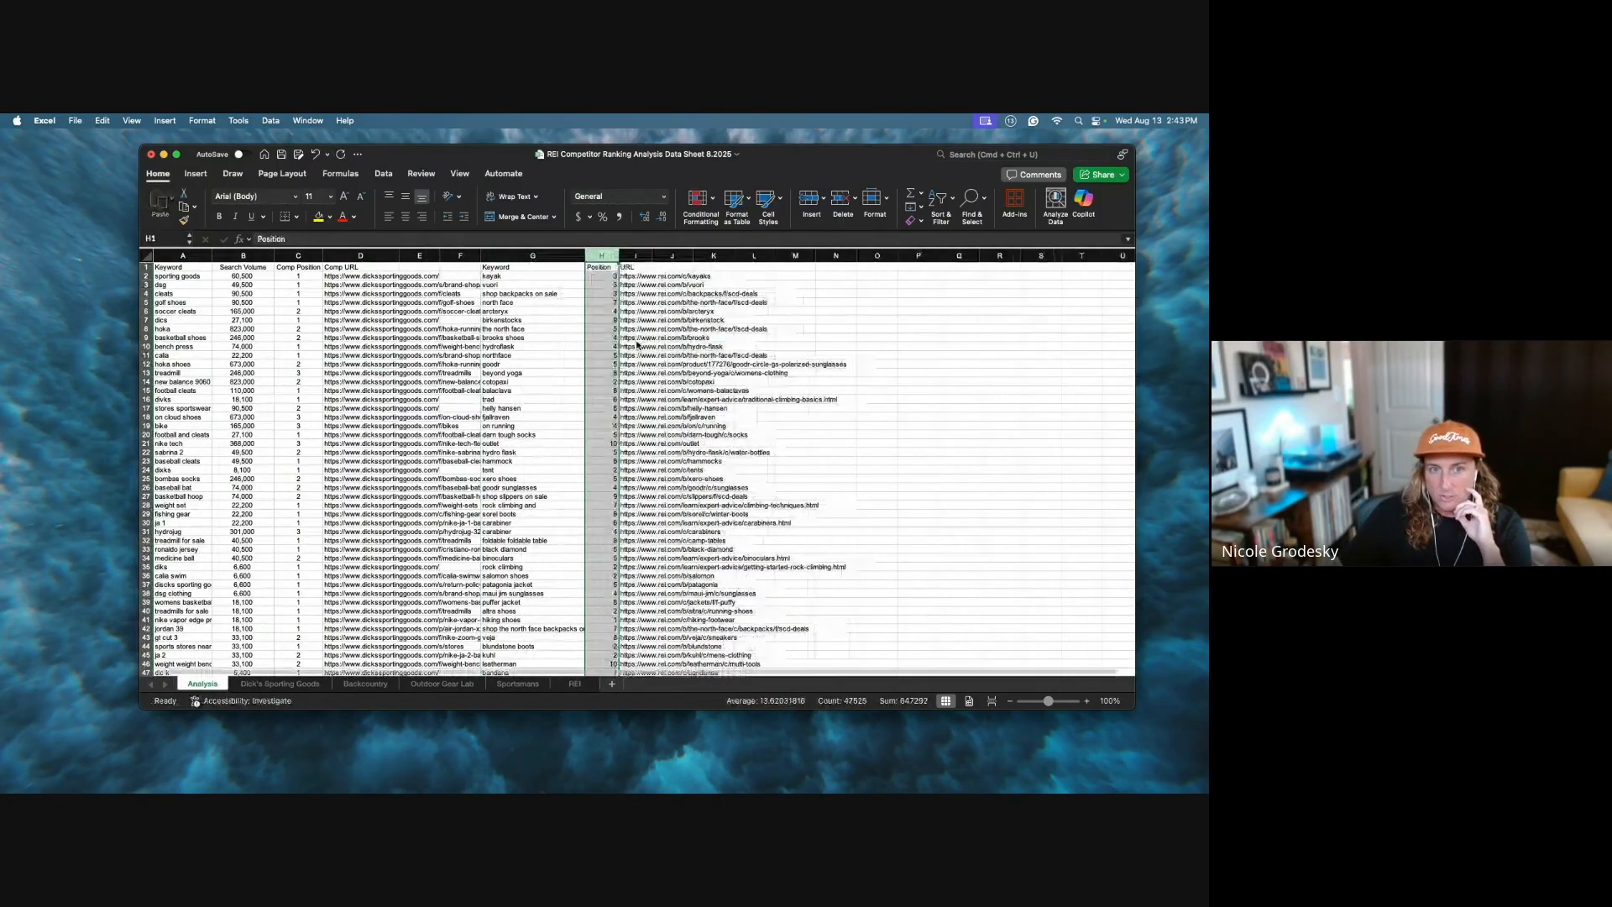
{"action": "left_click", "coordinate": [592, 276]}
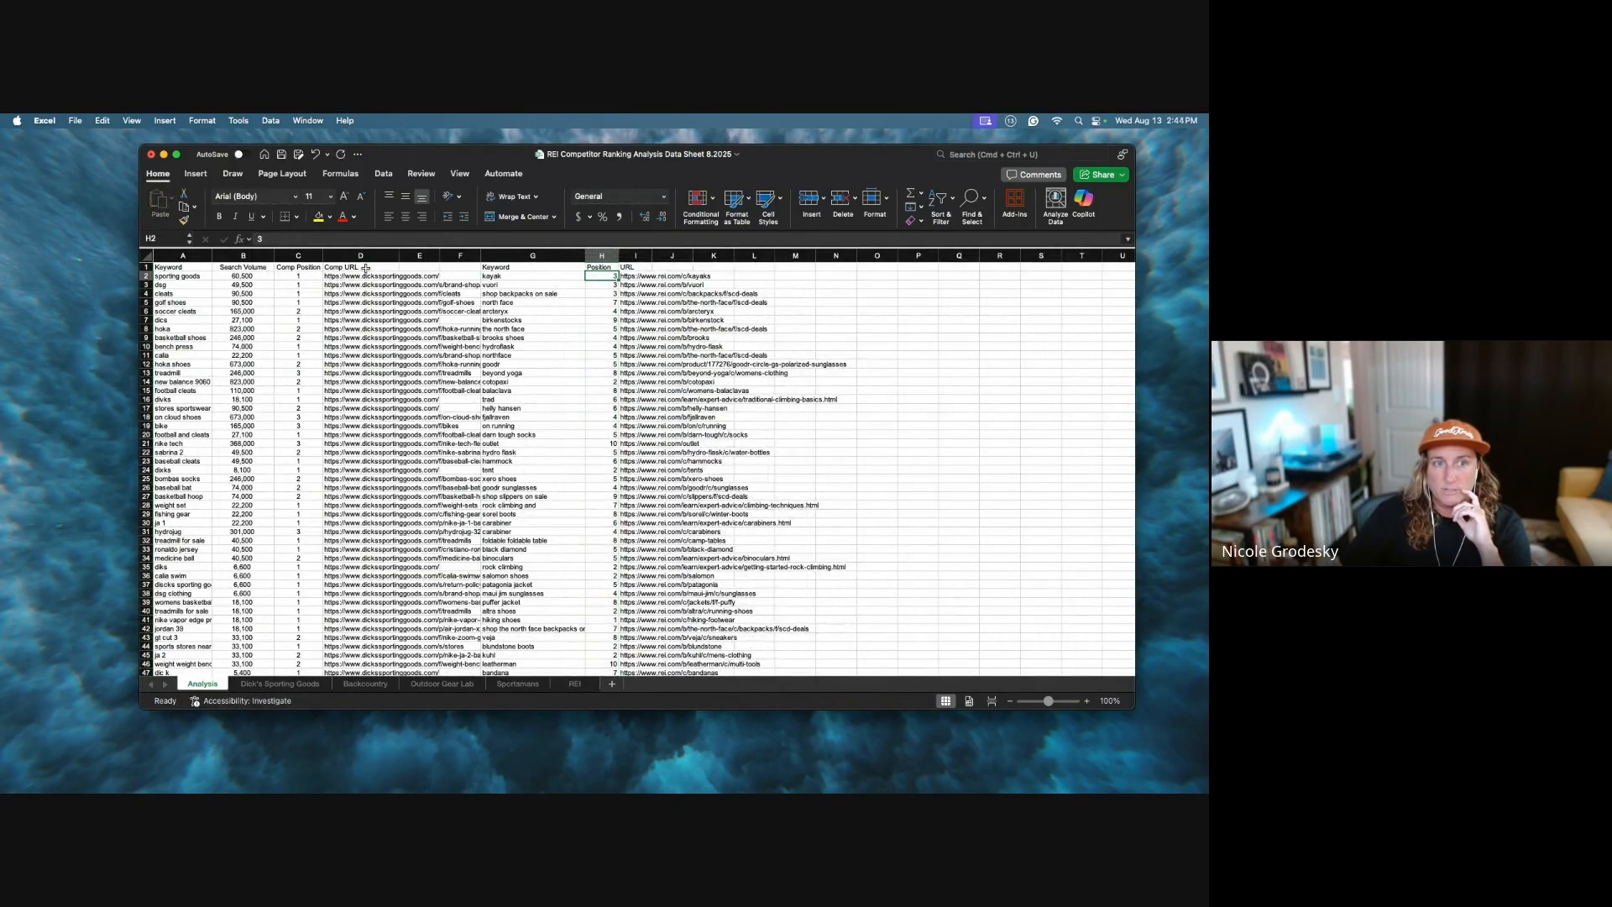
{"action": "left_click", "coordinate": [433, 267]}
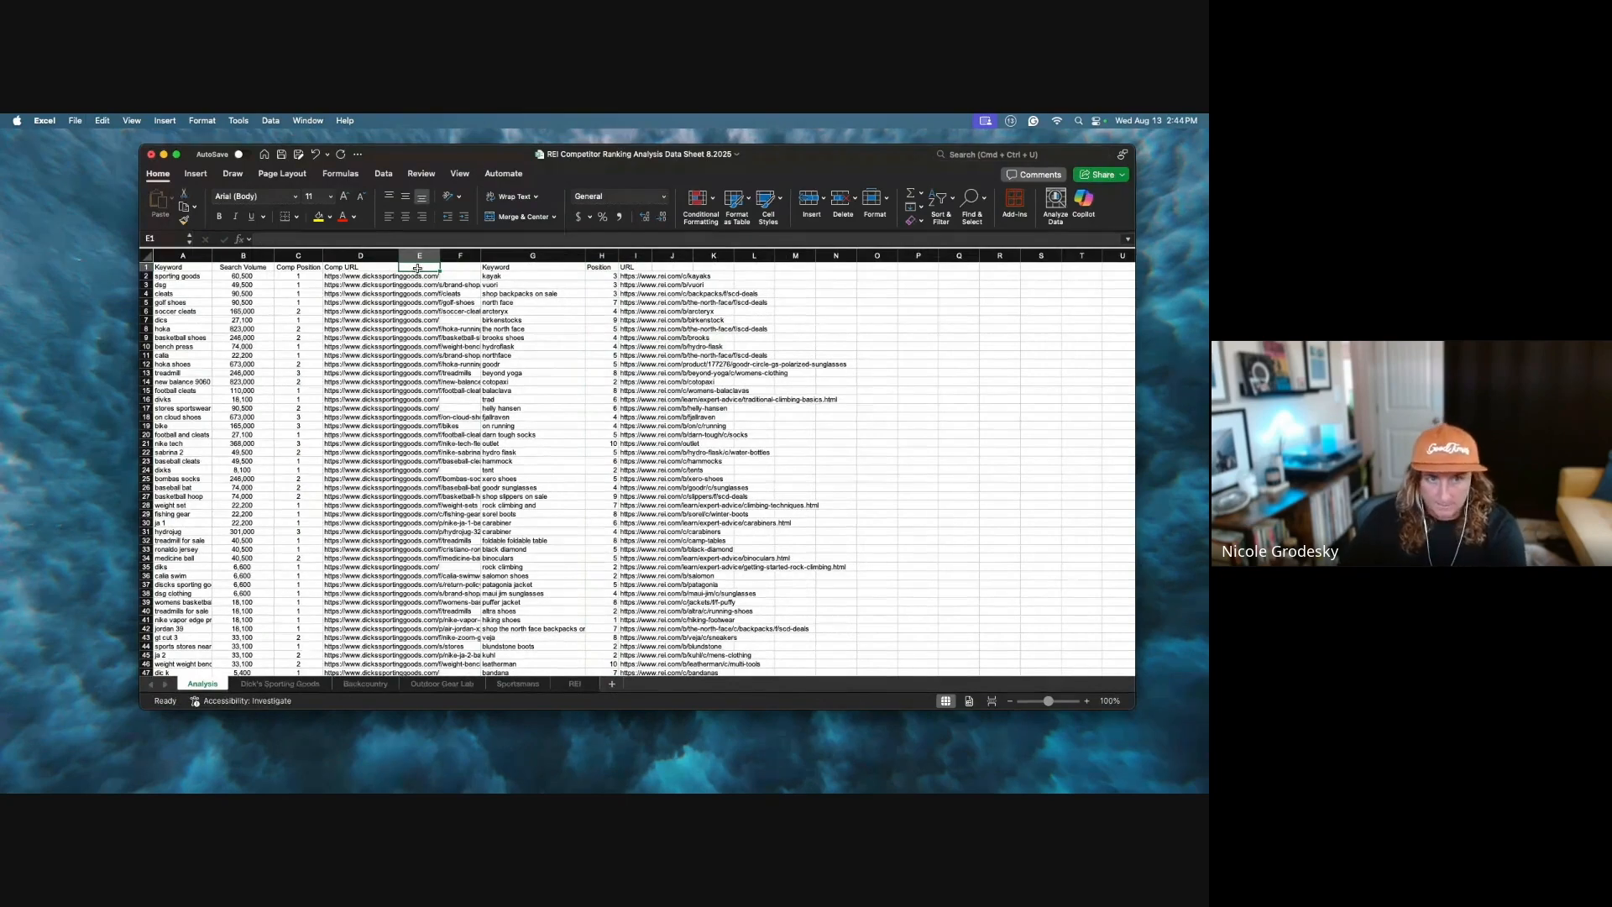
Step: Enter the headers REI Rank in E1 and REI URL in F1 on the Analysis sheet
{"action": "double_click", "coordinate": [418, 269]}
{"action": "type", "text": "REI Rank"}
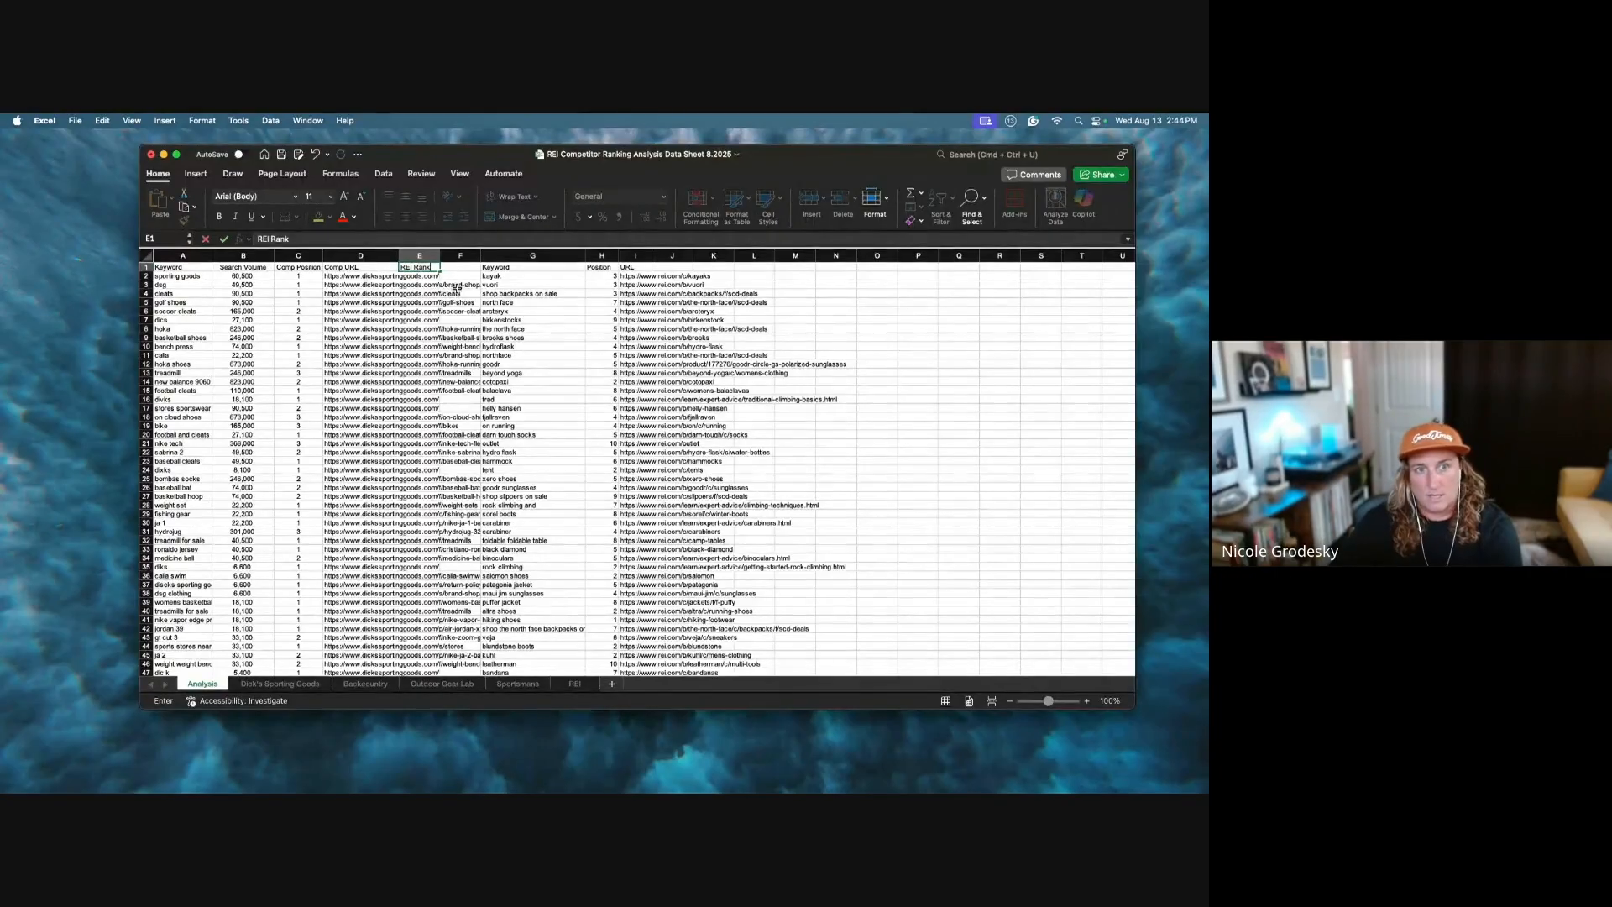
{"action": "left_click", "coordinate": [457, 268]}
{"action": "type", "text": "REI URL"}
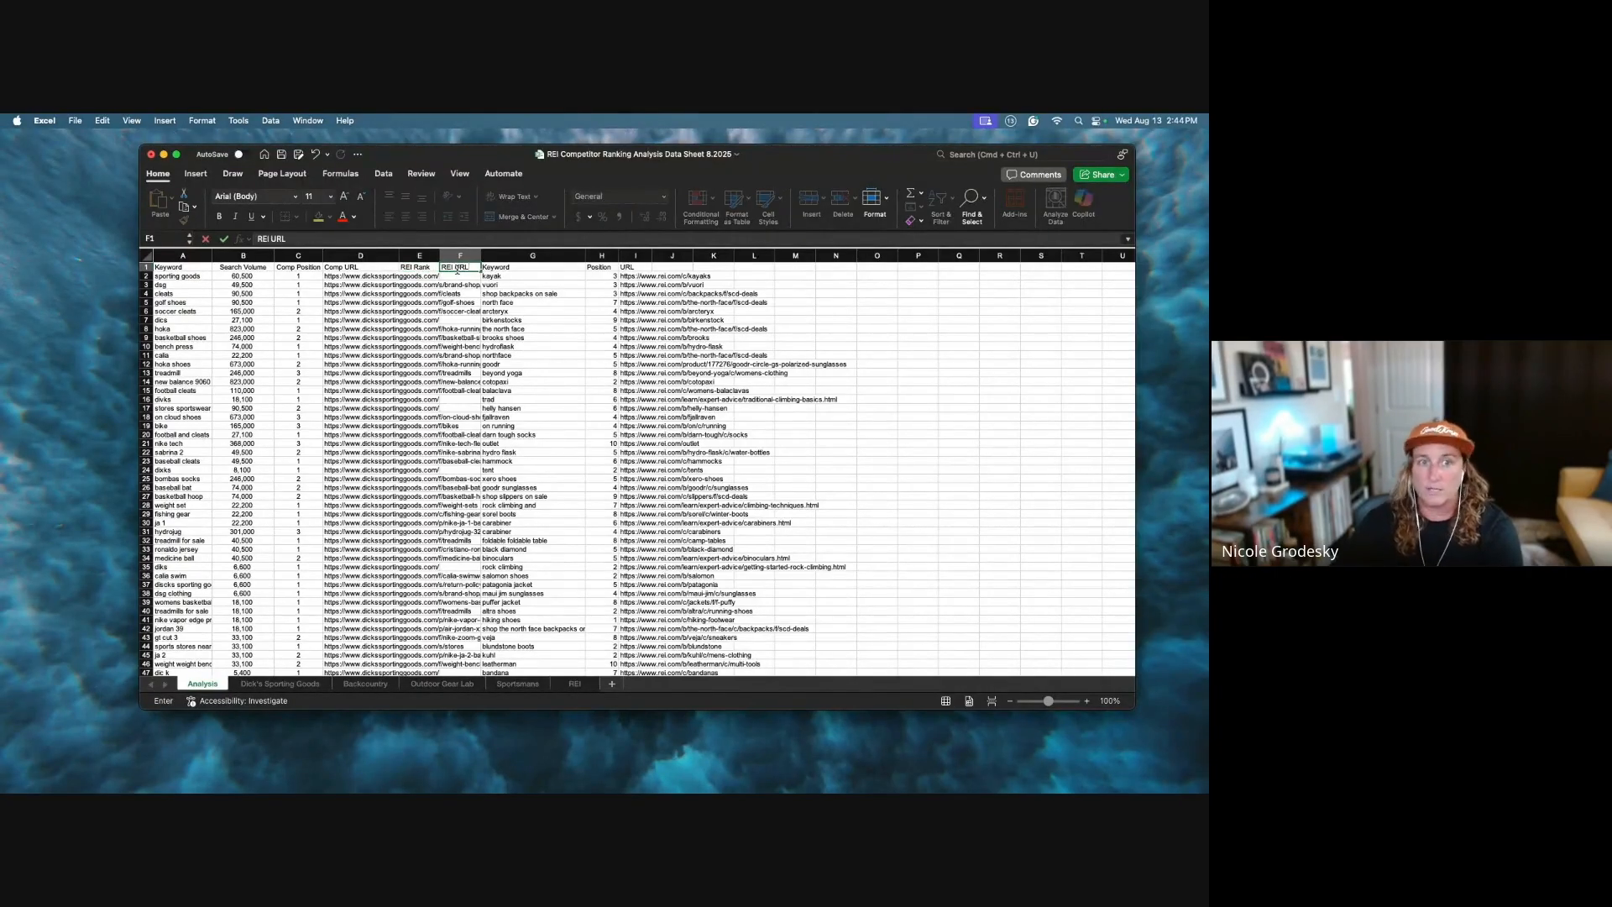
Step: Rename the D1 header to Comp Ranking URL and the F1 header to REI Ranking URL
{"action": "left_click", "coordinate": [348, 267]}
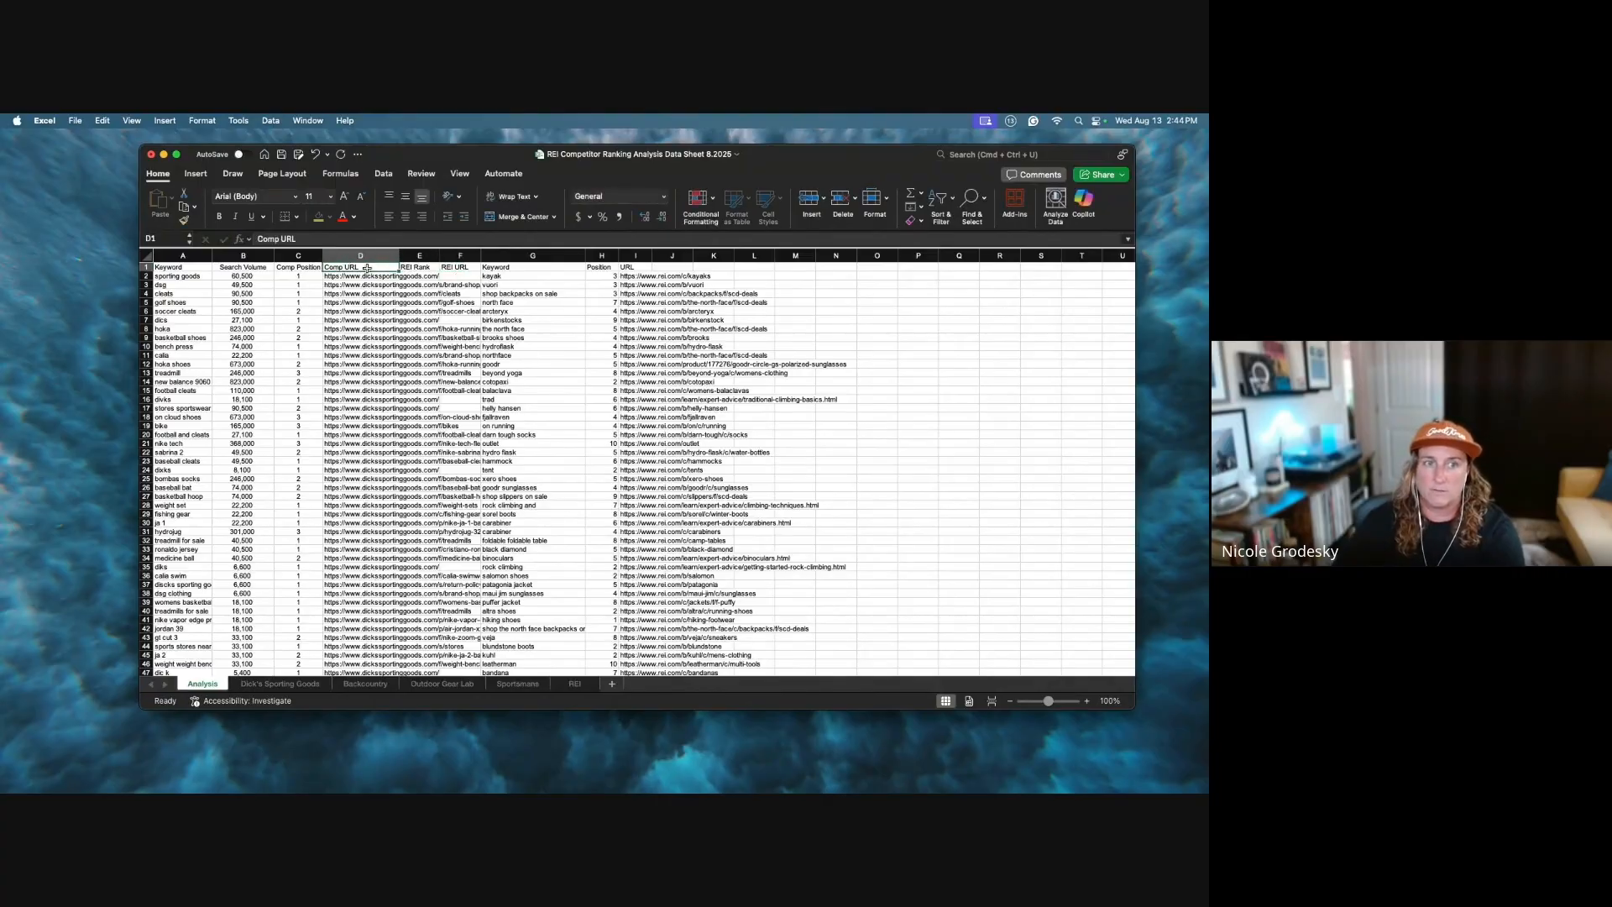
{"action": "double_click", "coordinate": [346, 267]}
{"action": "type", "text": "Ranking"}
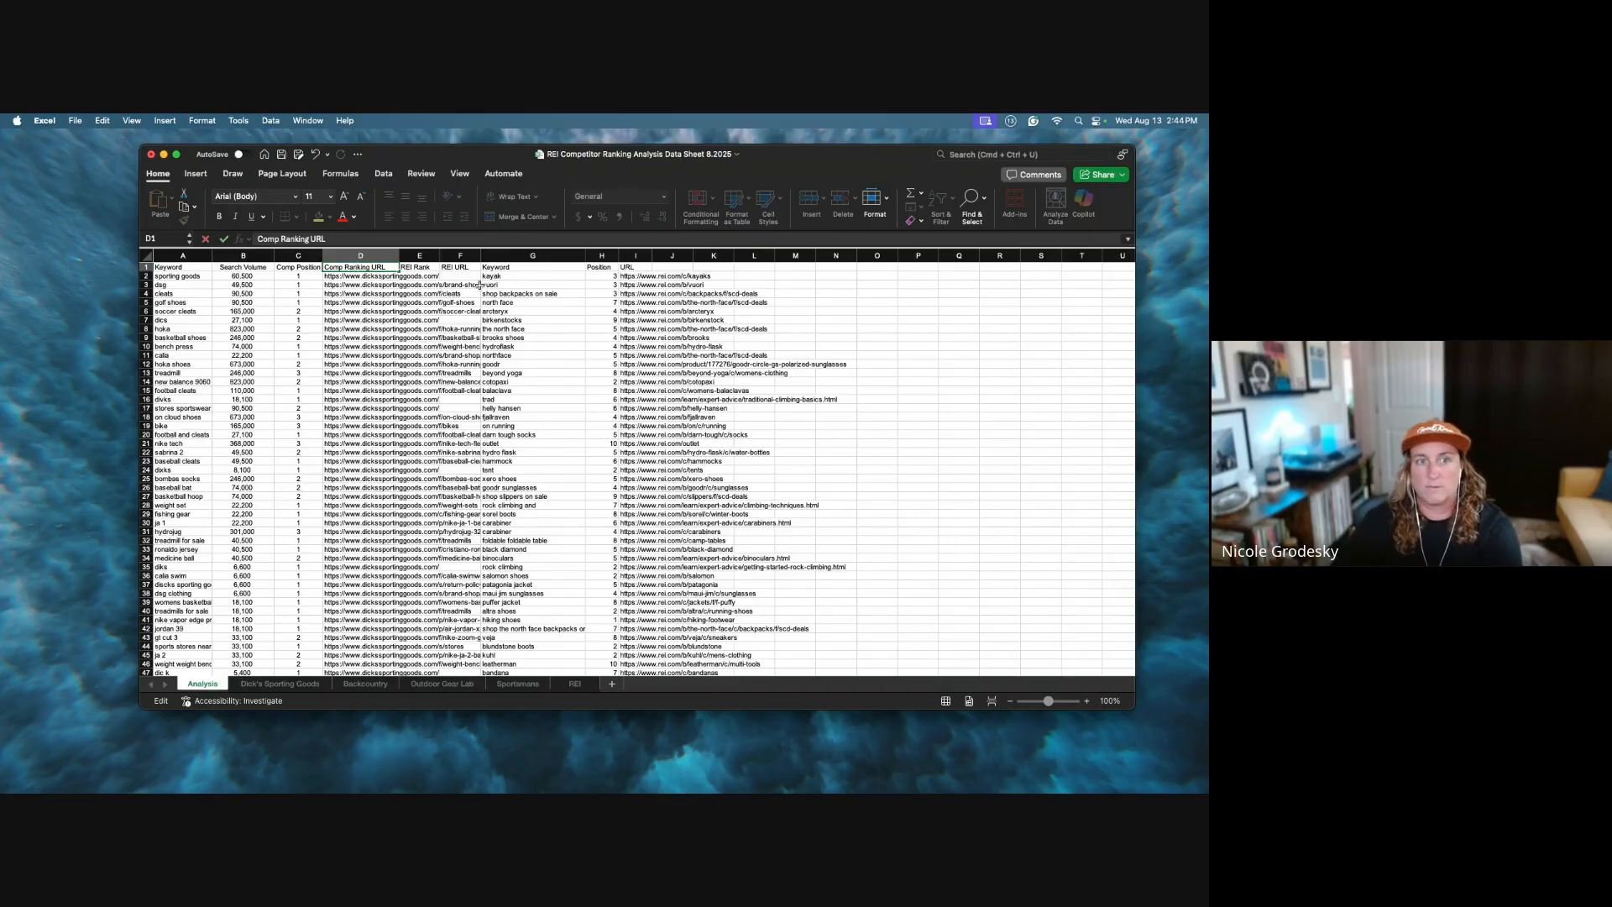
{"action": "left_click", "coordinate": [474, 268]}
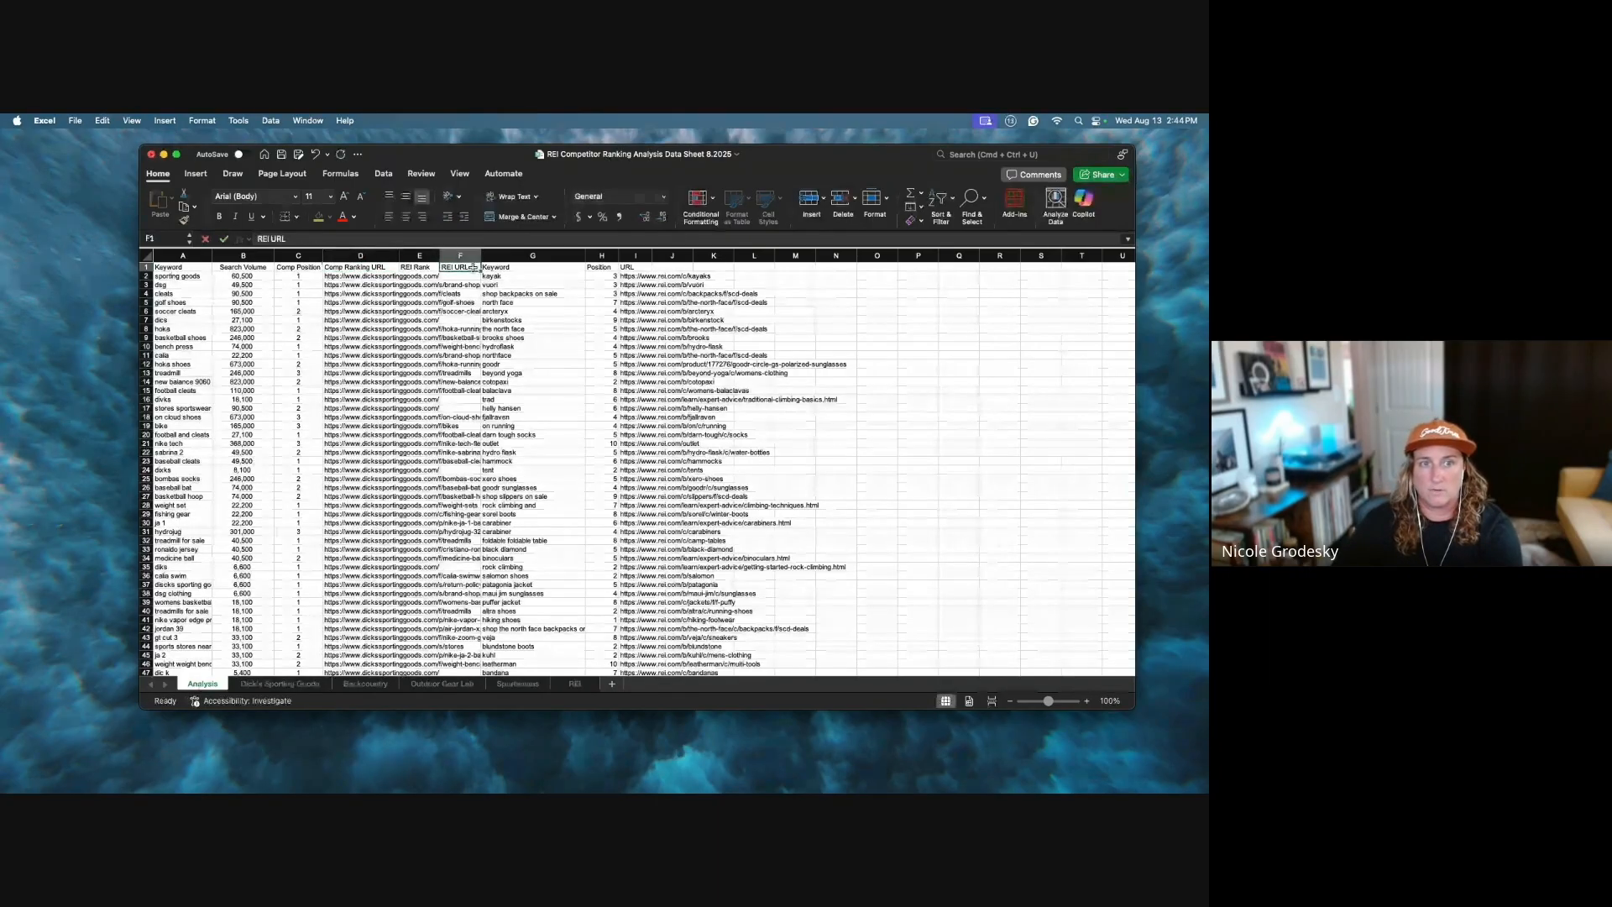
{"action": "double_click", "coordinate": [473, 268]}
{"action": "key", "text": "BackSpace"}
{"action": "key", "text": "BackSpace"}
{"action": "key", "text": "BackSpace"}
{"action": "type", "text": "Ranking"}
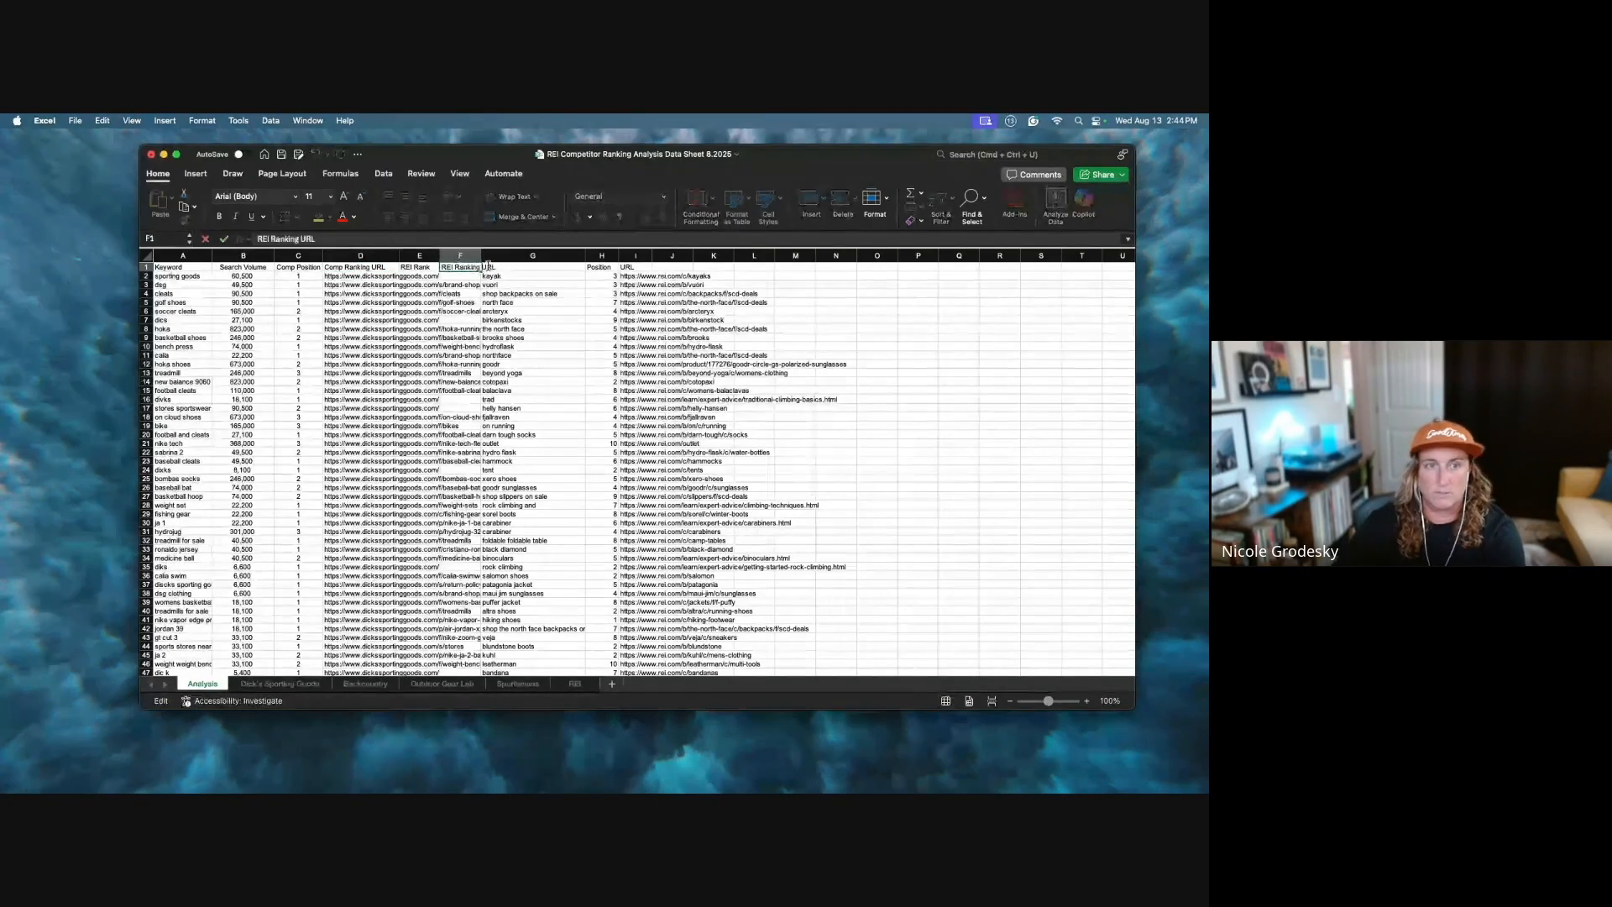
{"action": "key", "text": "Return"}
Step: Begin a VLOOKUP formula in E2 under REI Rank, using Keyword column A:A as the lookup value
{"action": "left_click", "coordinate": [410, 276]}
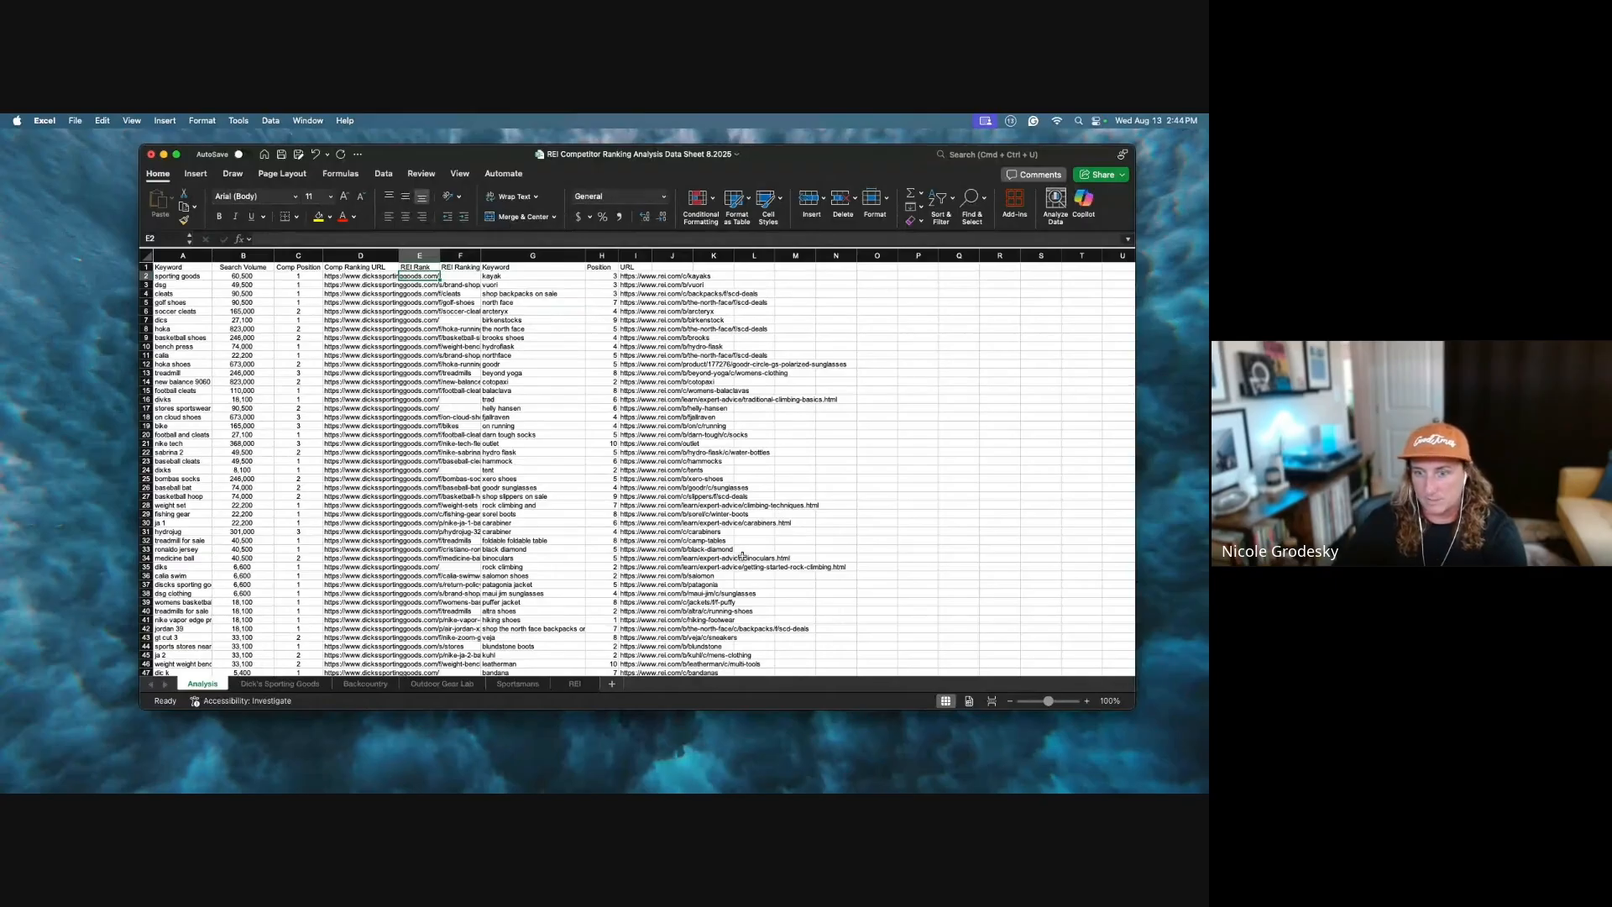
{"action": "left_click", "coordinate": [1085, 701]}
{"action": "left_click", "coordinate": [1086, 701]}
{"action": "left_click_drag", "start_coordinate": [1135, 710], "coordinate": [1154, 739]}
{"action": "type", "text": "="}
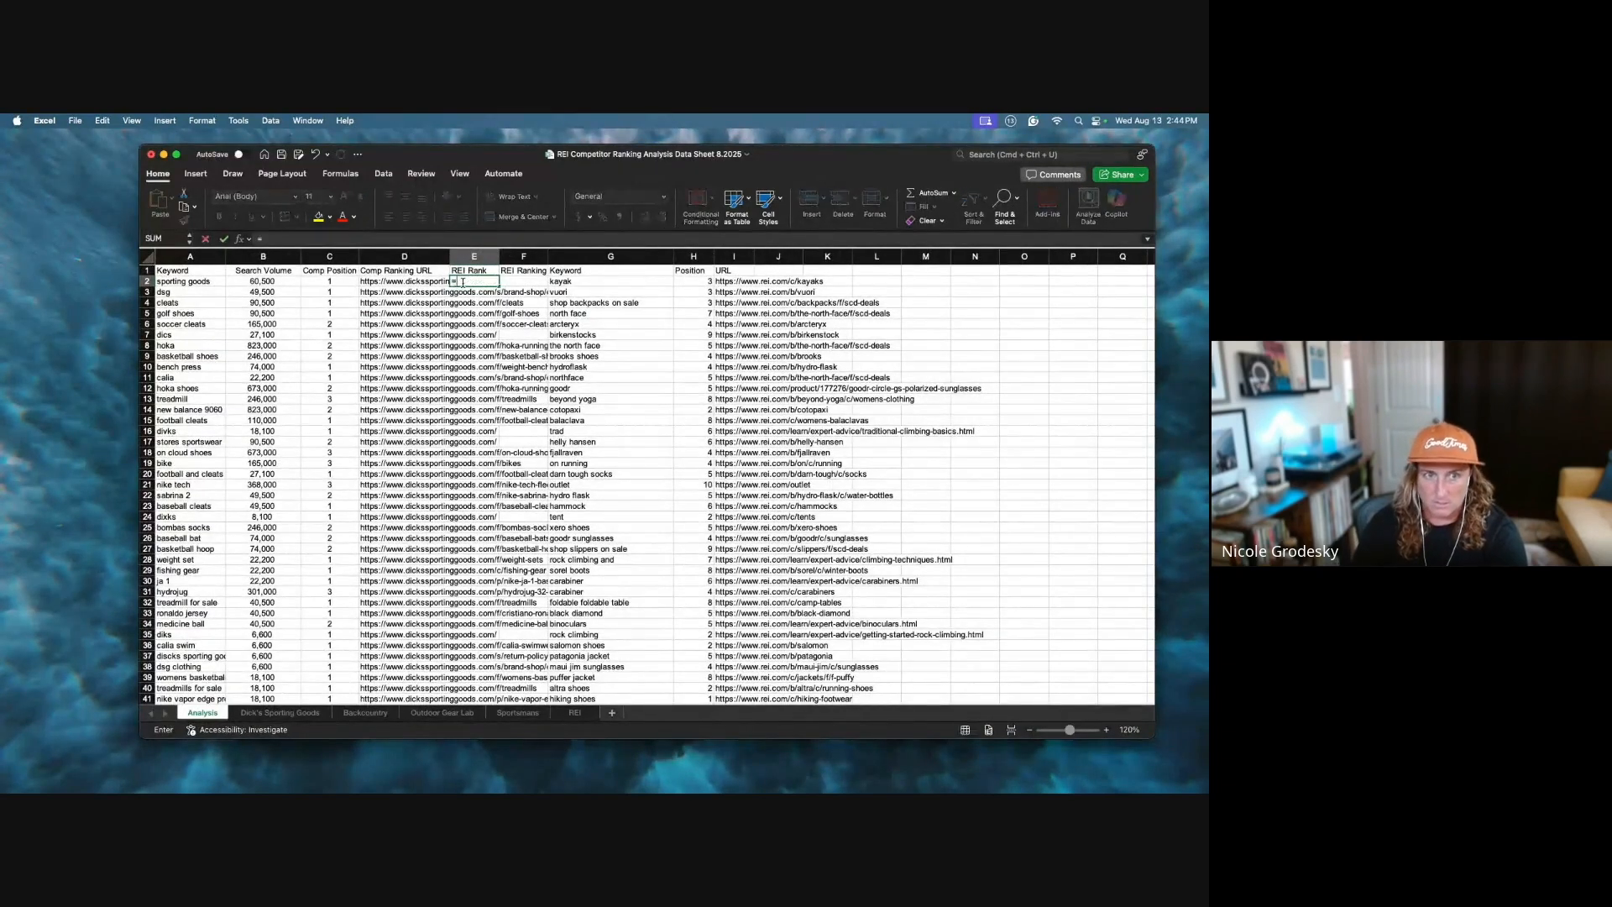
{"action": "type", "text": "vlo"}
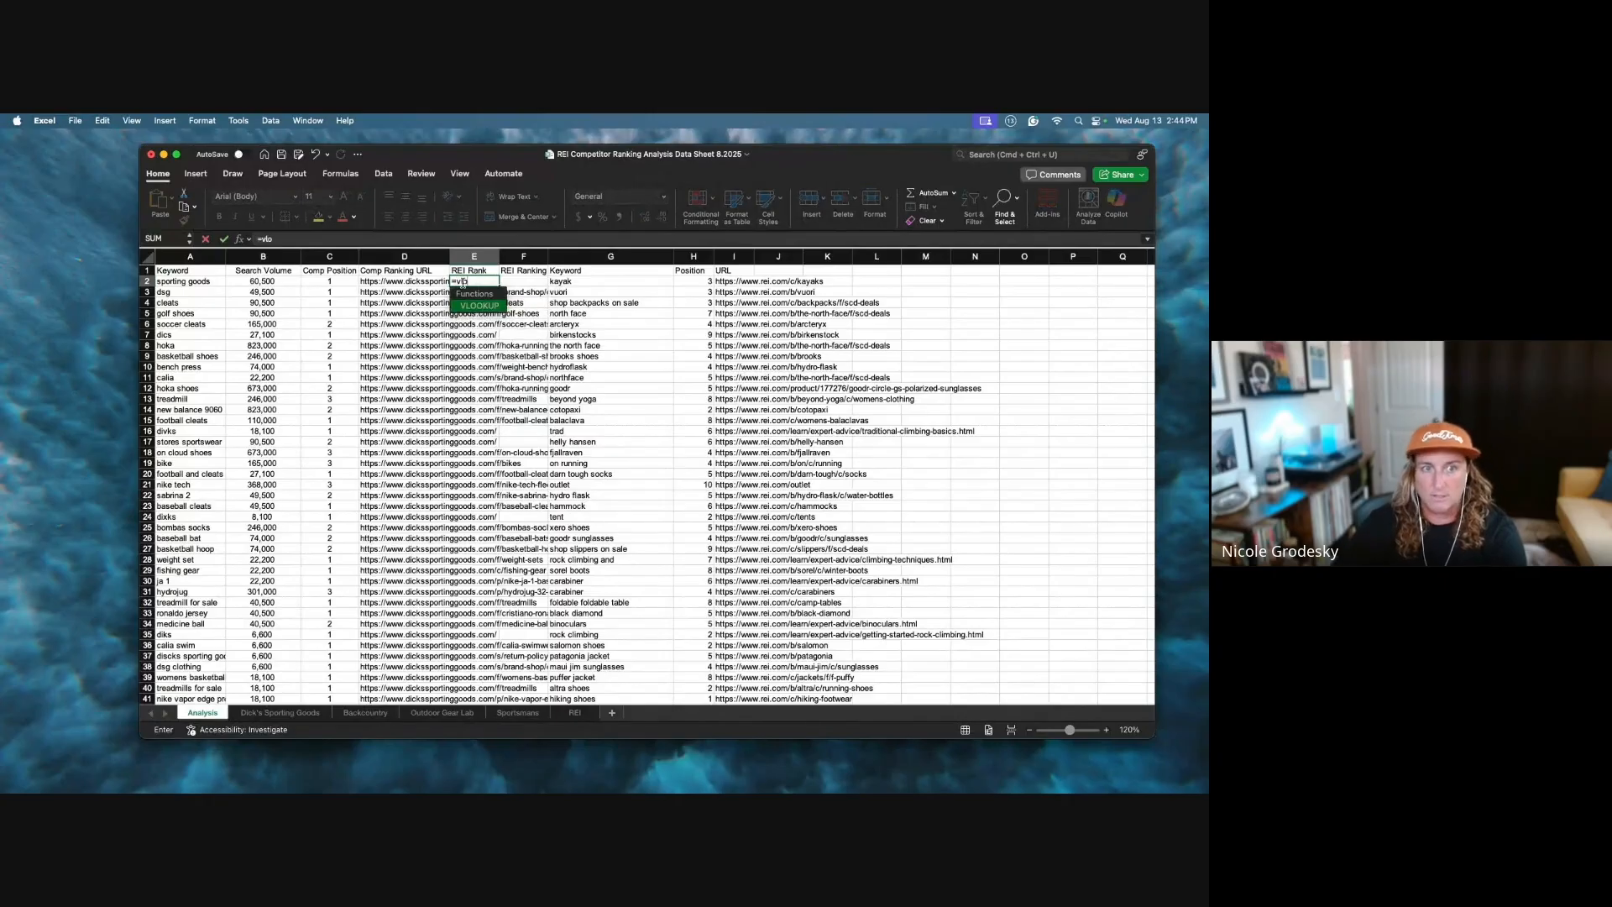
{"action": "double_click", "coordinate": [466, 303]}
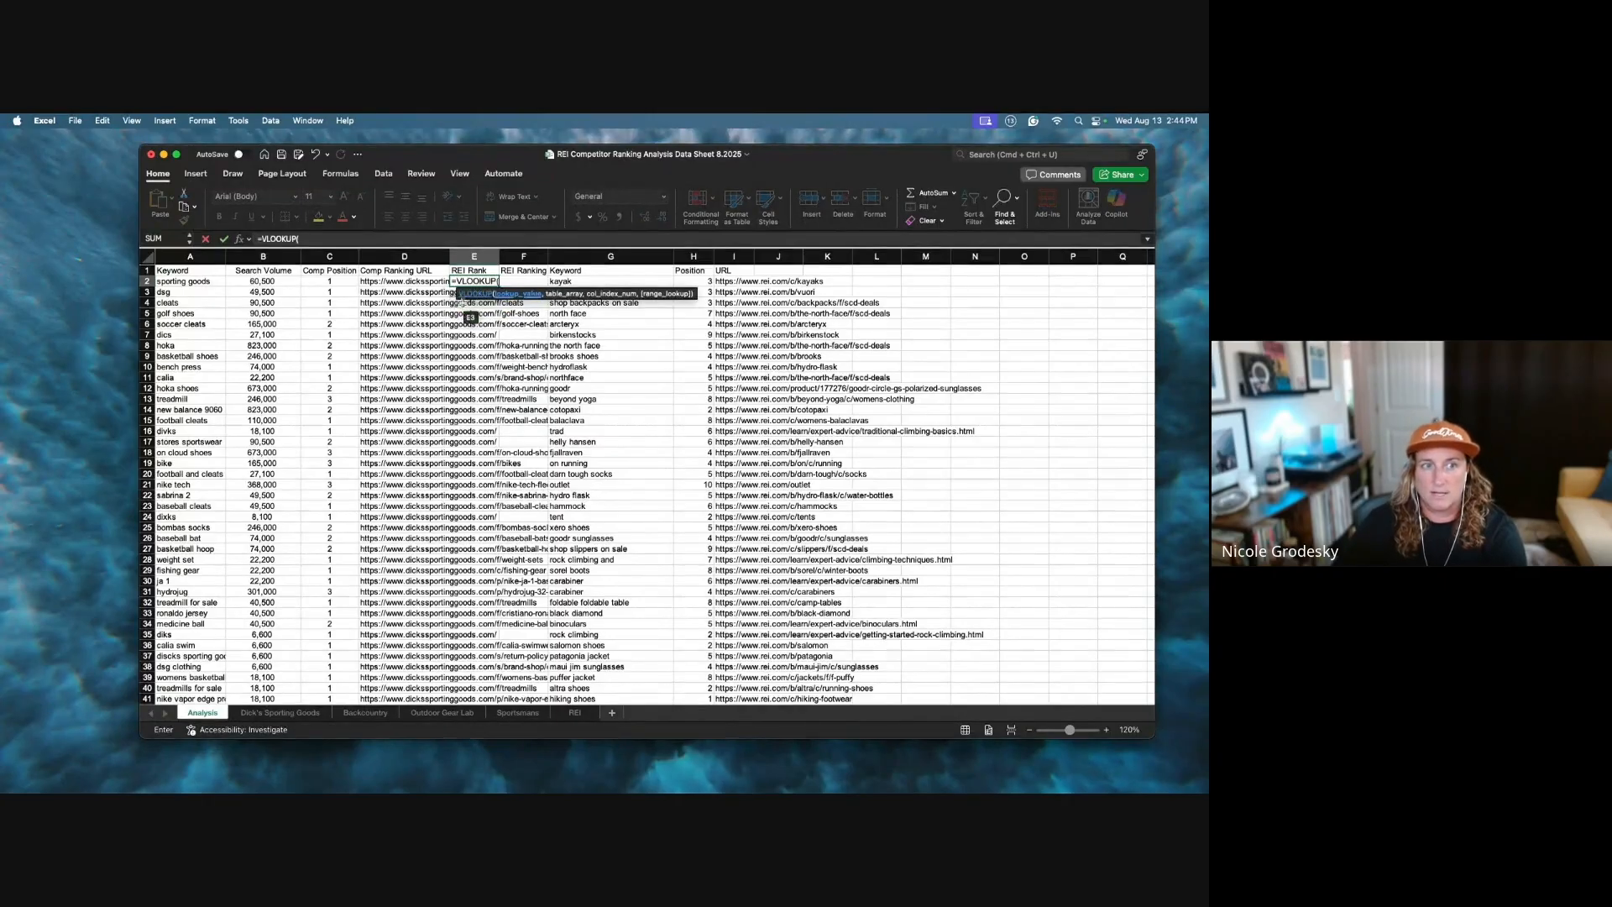
{"action": "left_click", "coordinate": [203, 253]}
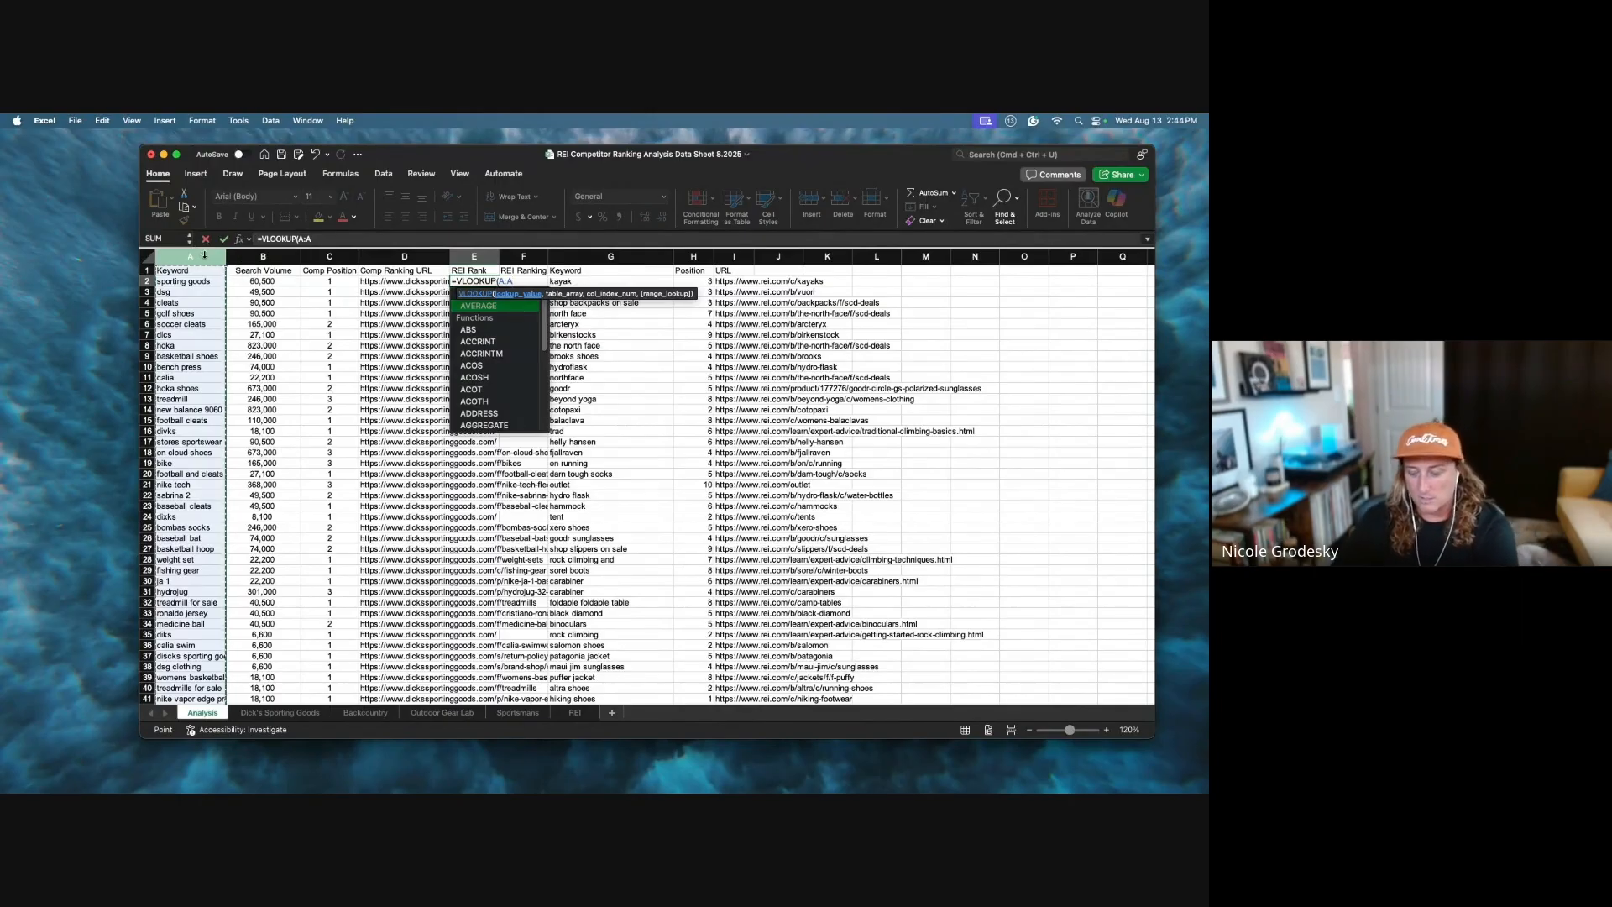
{"action": "type", "text": ","}
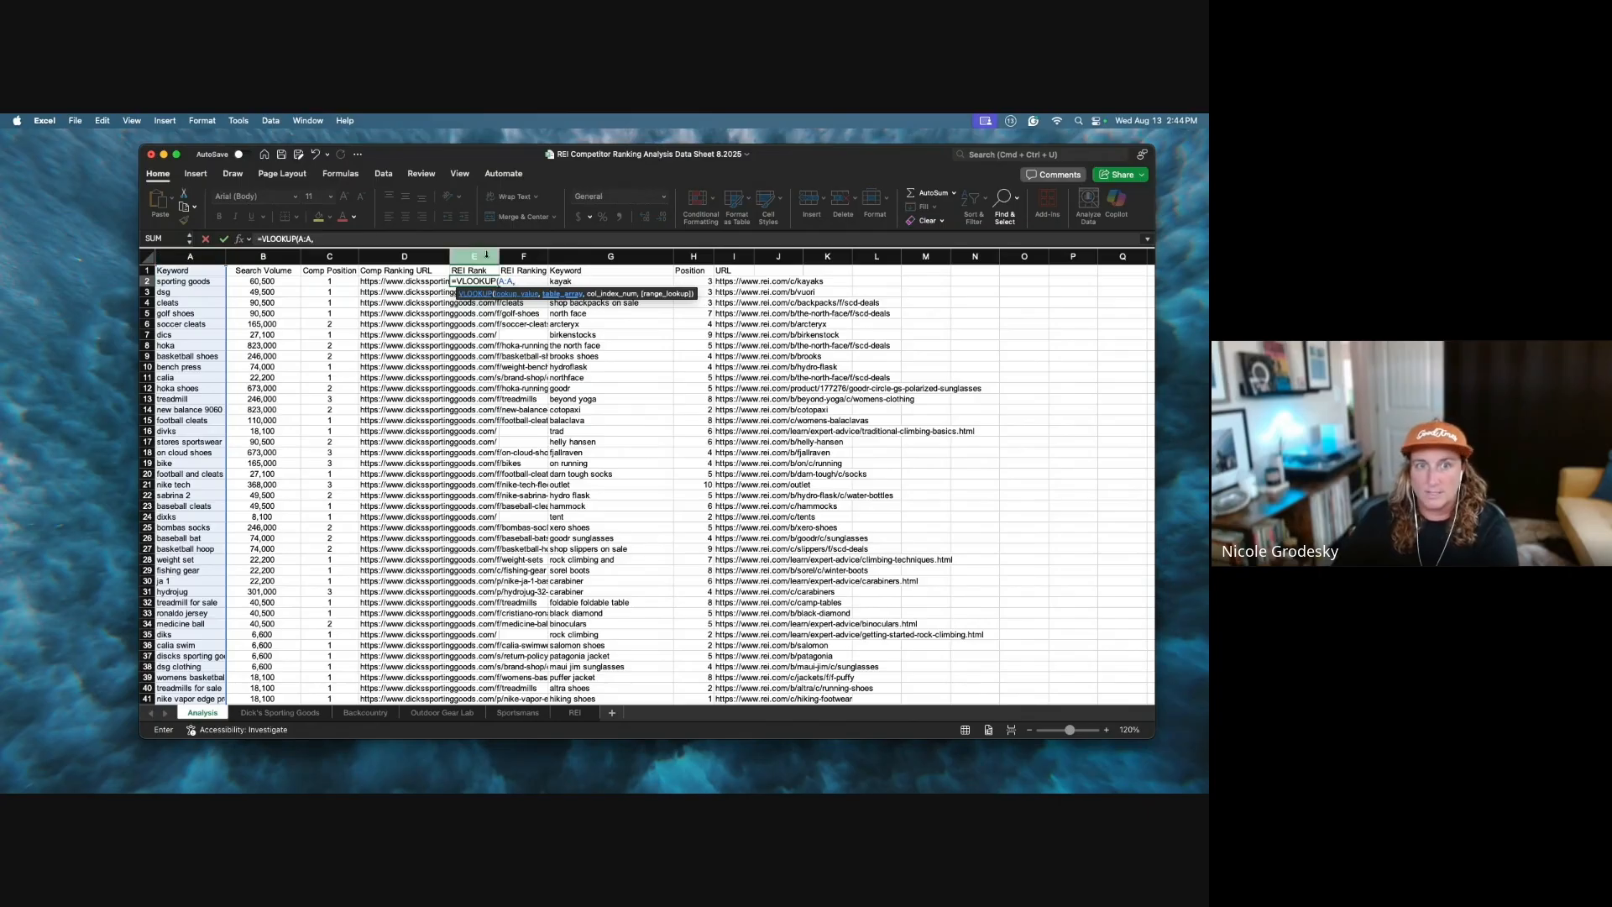
Step: Complete the E2 VLOOKUP with table array G:H, column index 2 and FALSE for exact match, accepting the suggested @A:A version
{"action": "left_click", "coordinate": [561, 256]}
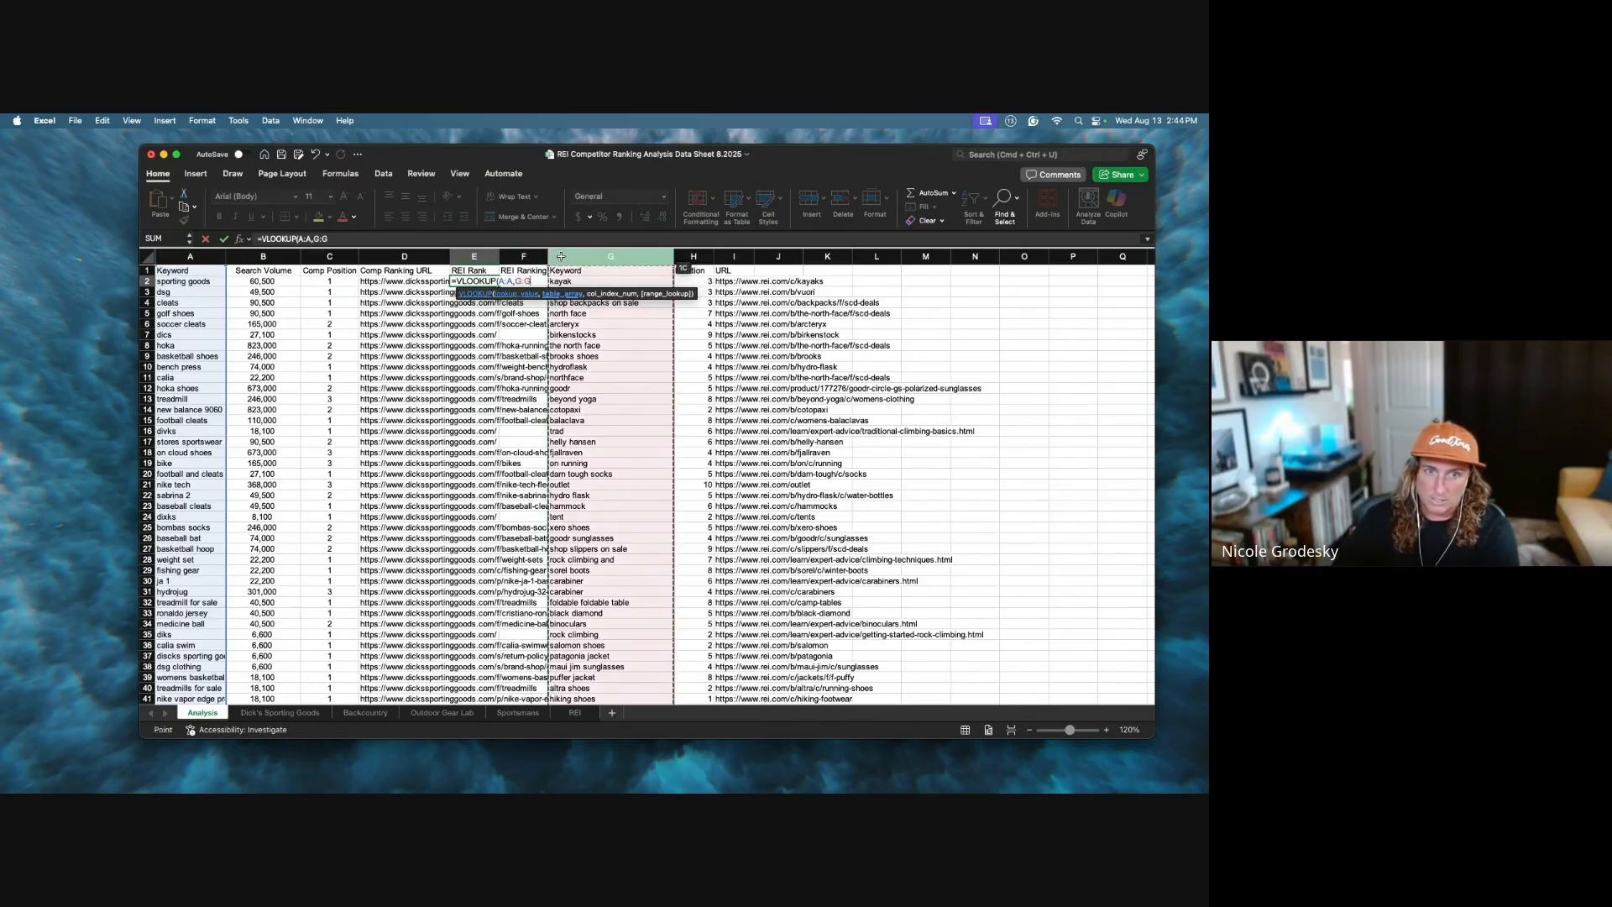
{"action": "left_click_drag", "start_coordinate": [664, 260], "coordinate": [680, 259]}
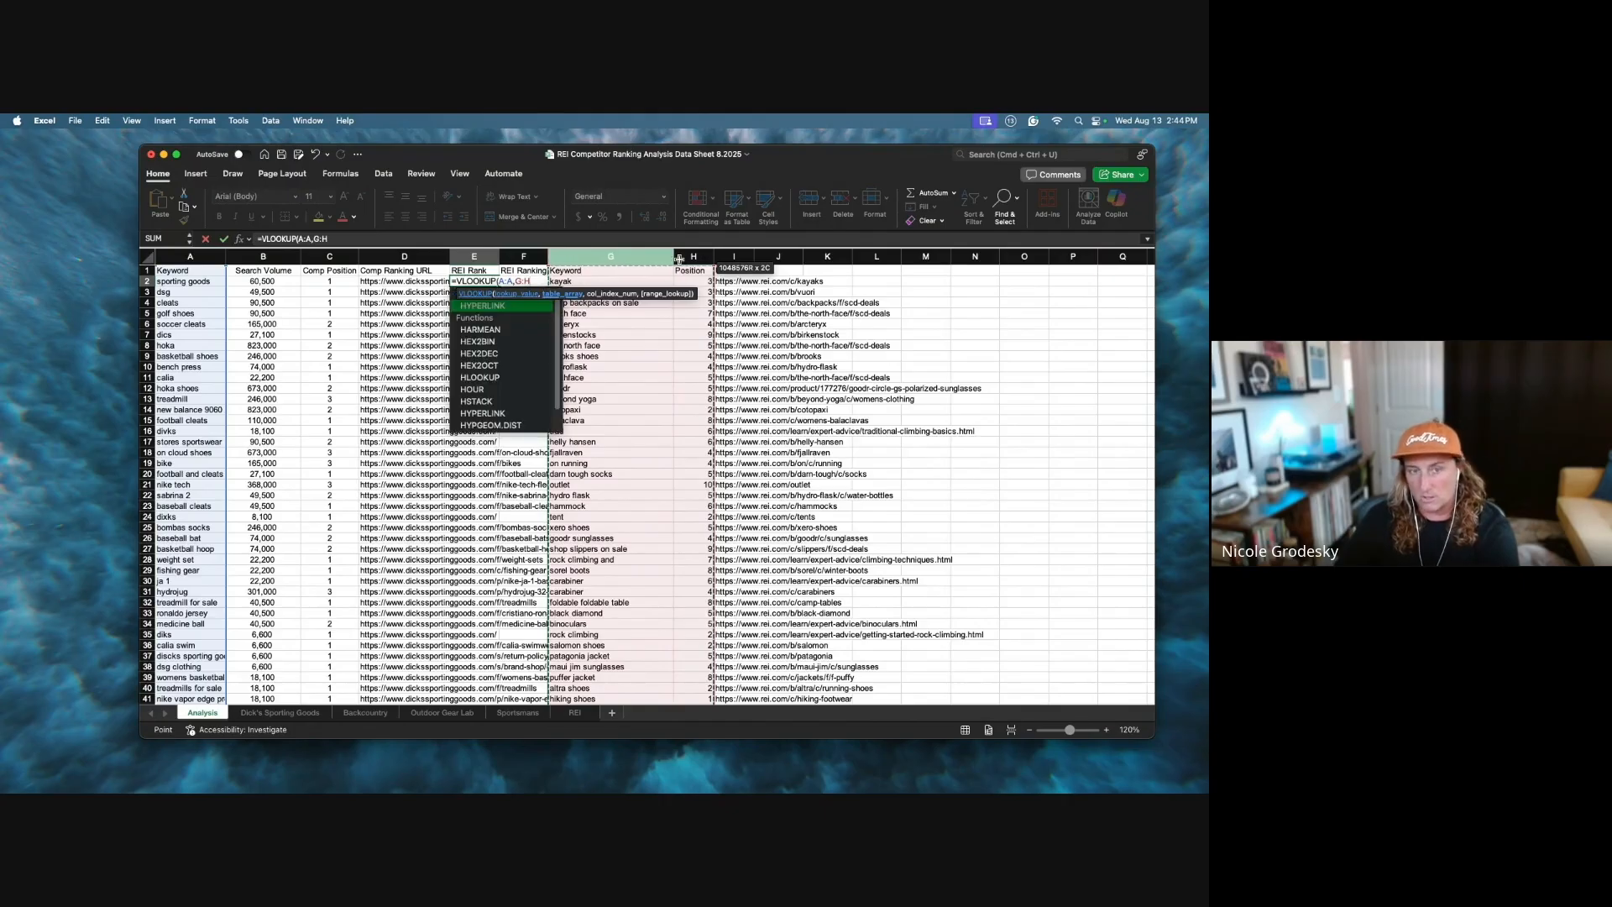
{"action": "type", "text": ","}
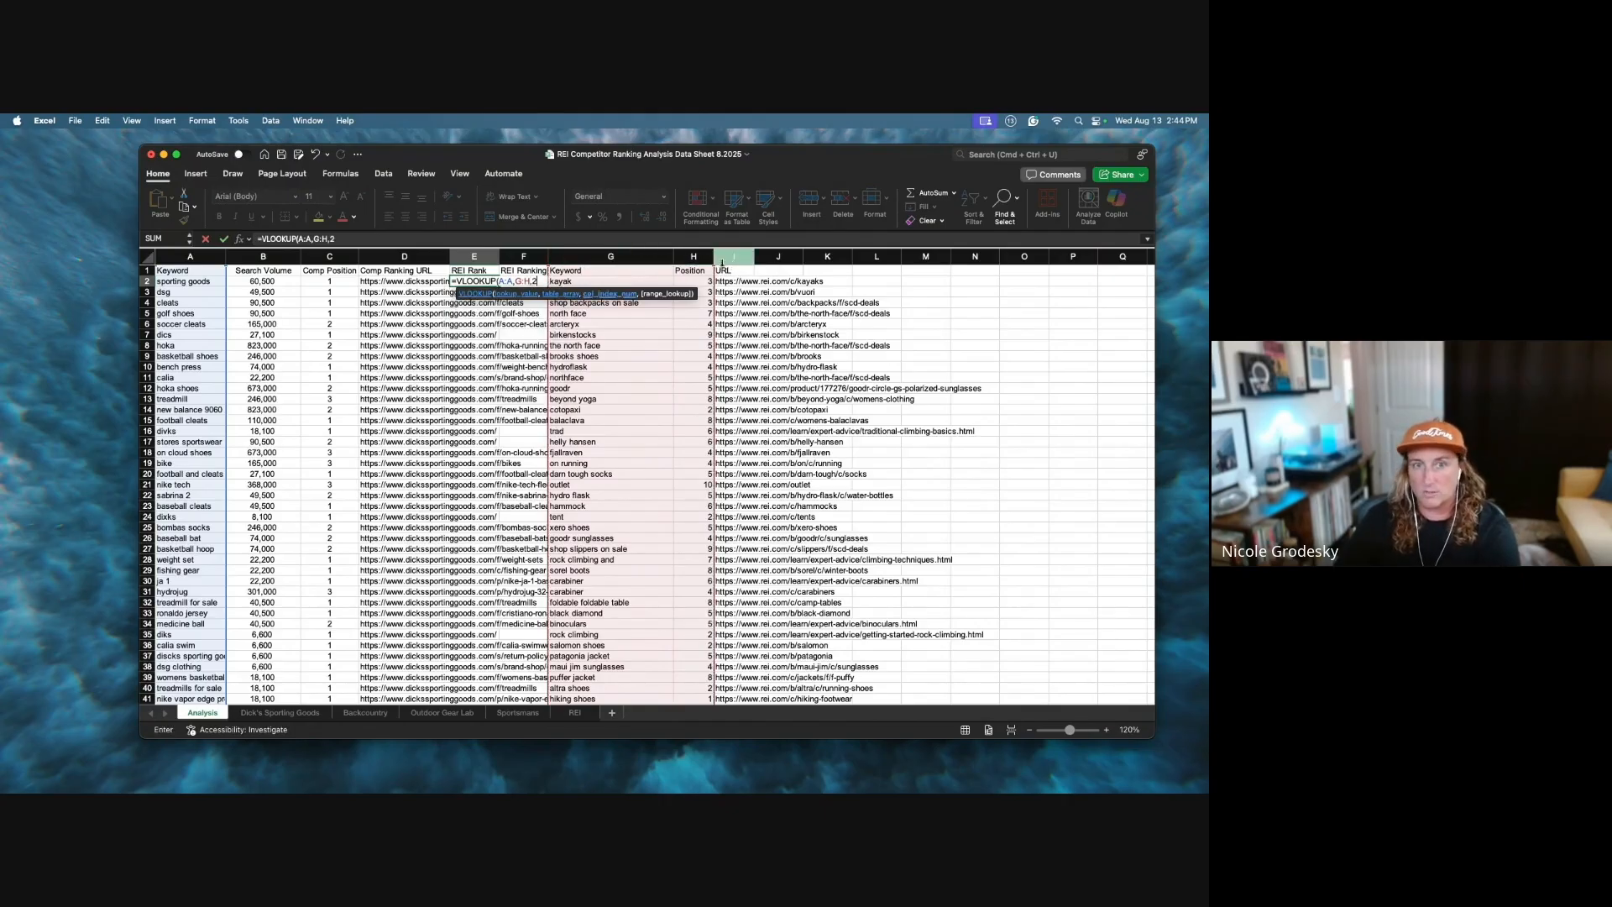
{"action": "type", "text": "2"}
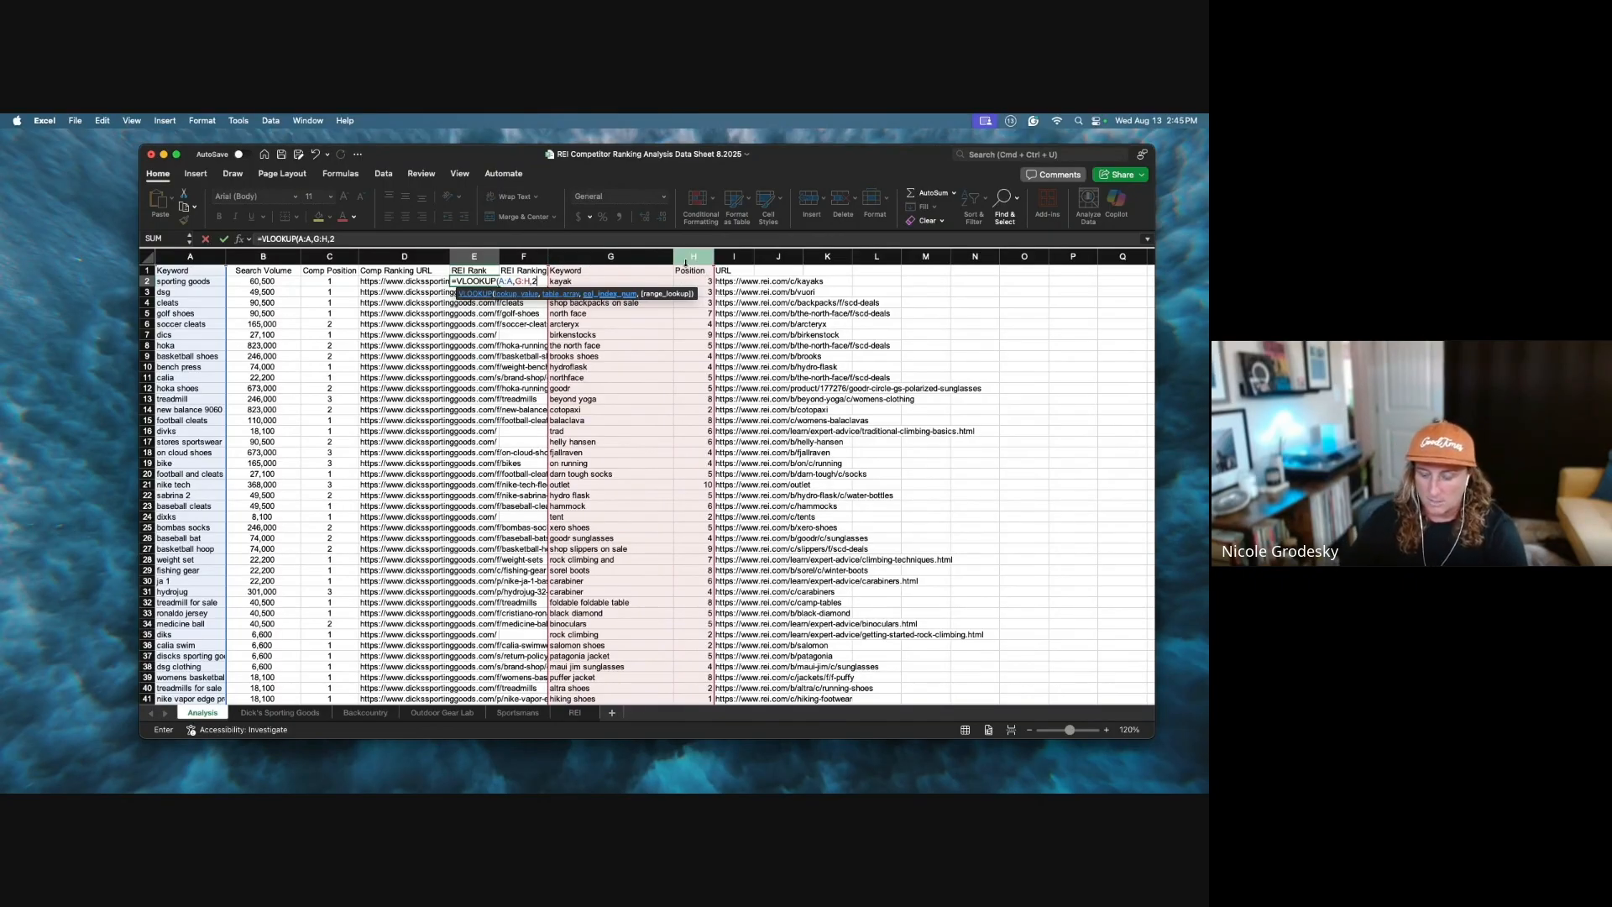
{"action": "type", "text": ",false"}
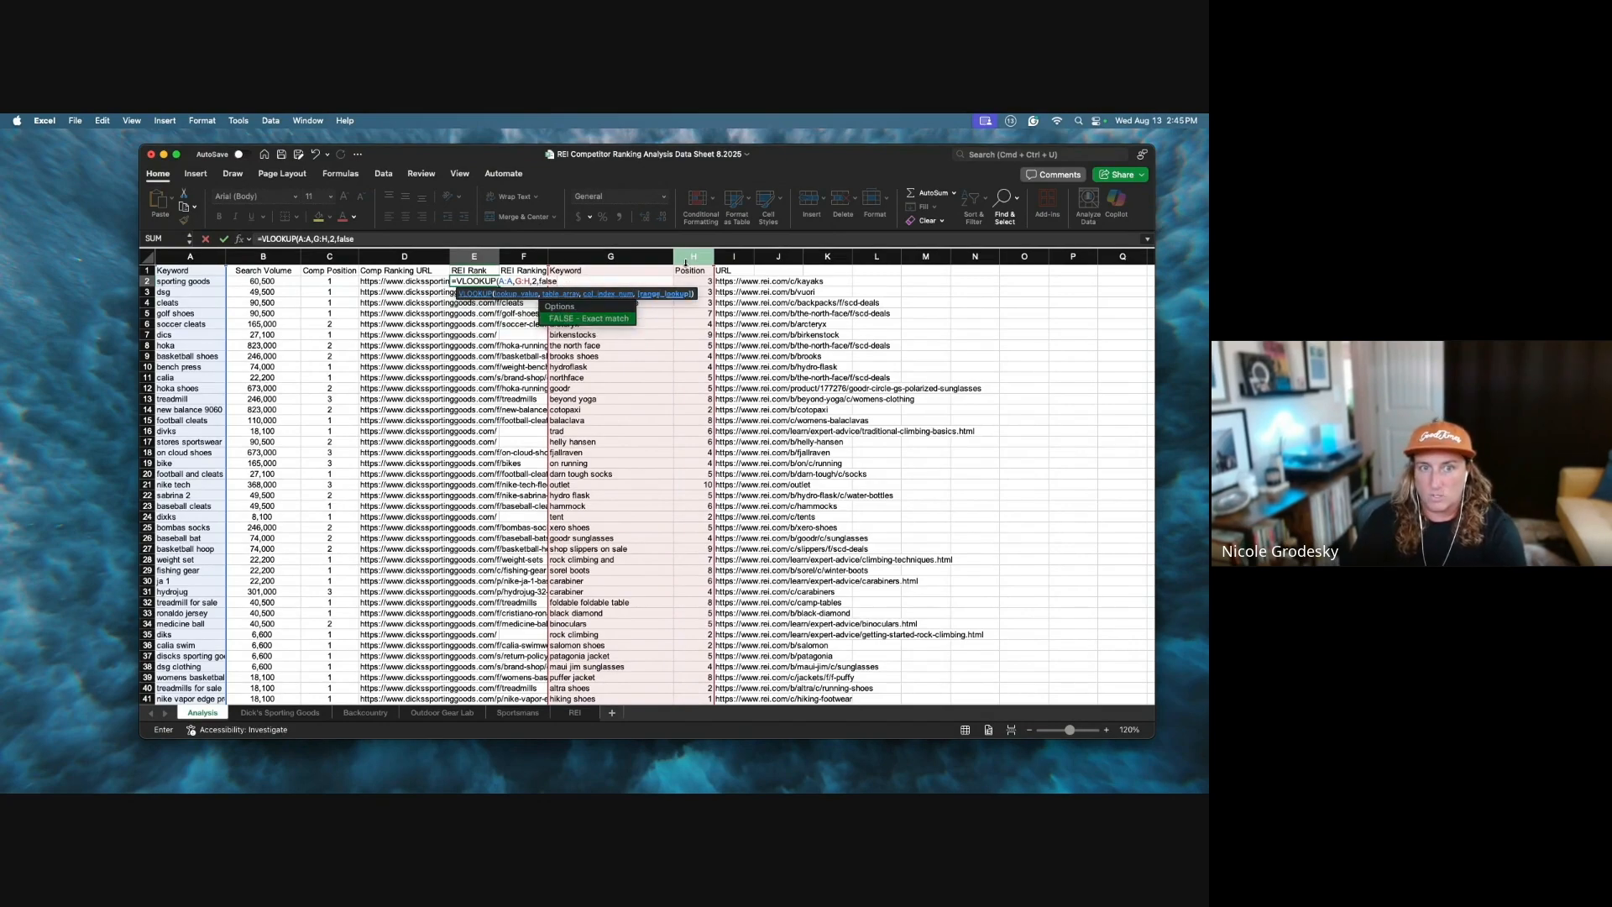
{"action": "key", "text": "Return"}
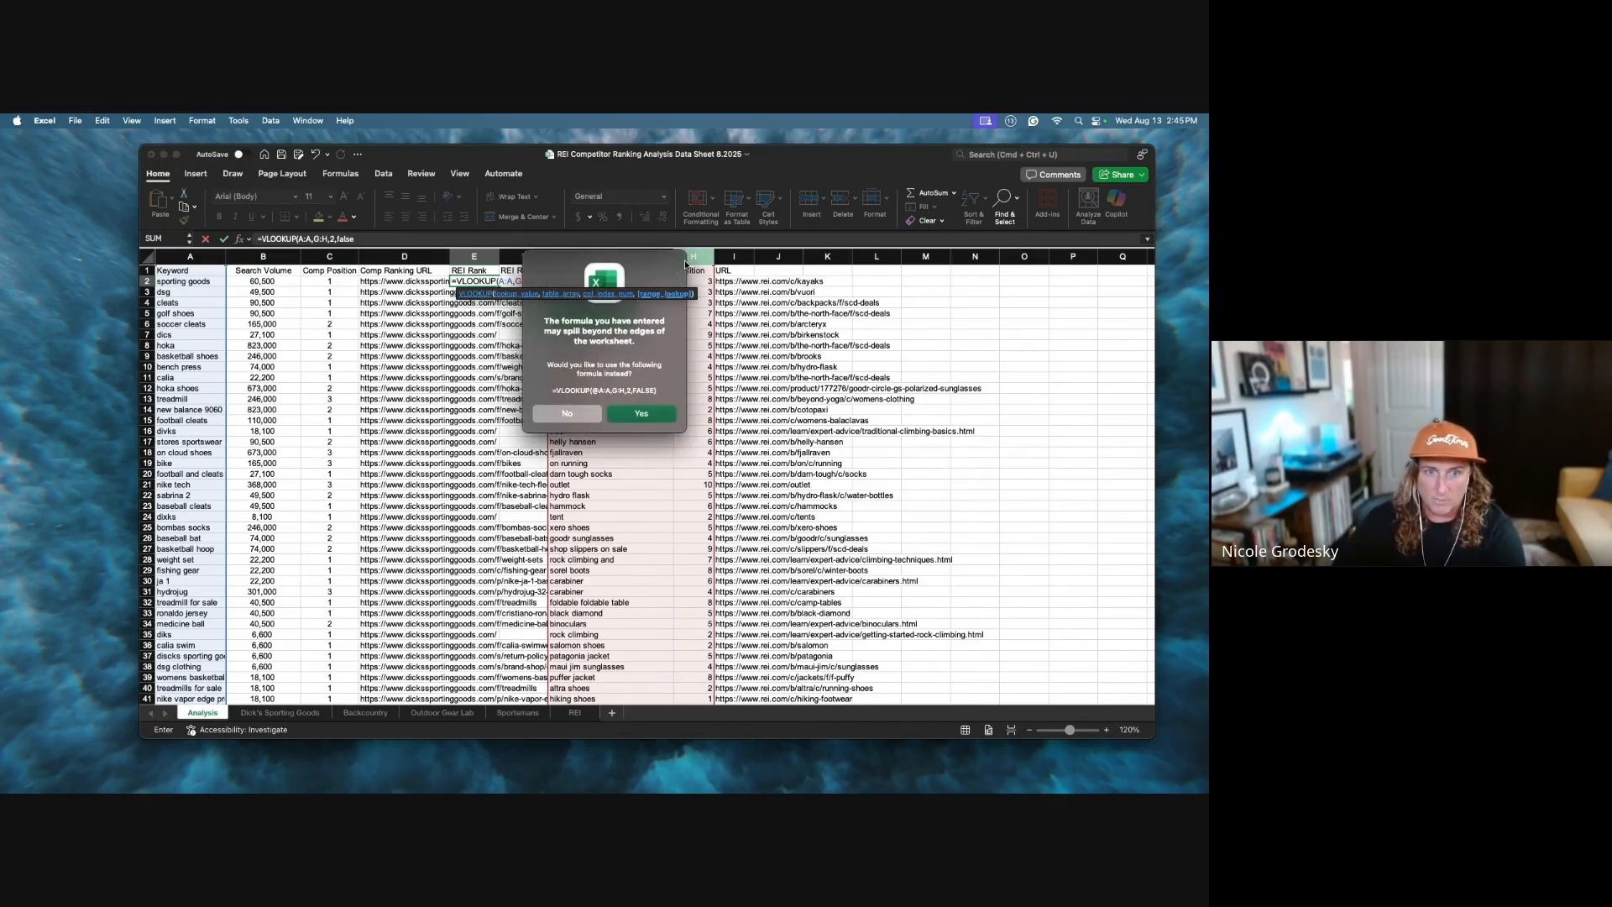
{"action": "key", "text": "Return"}
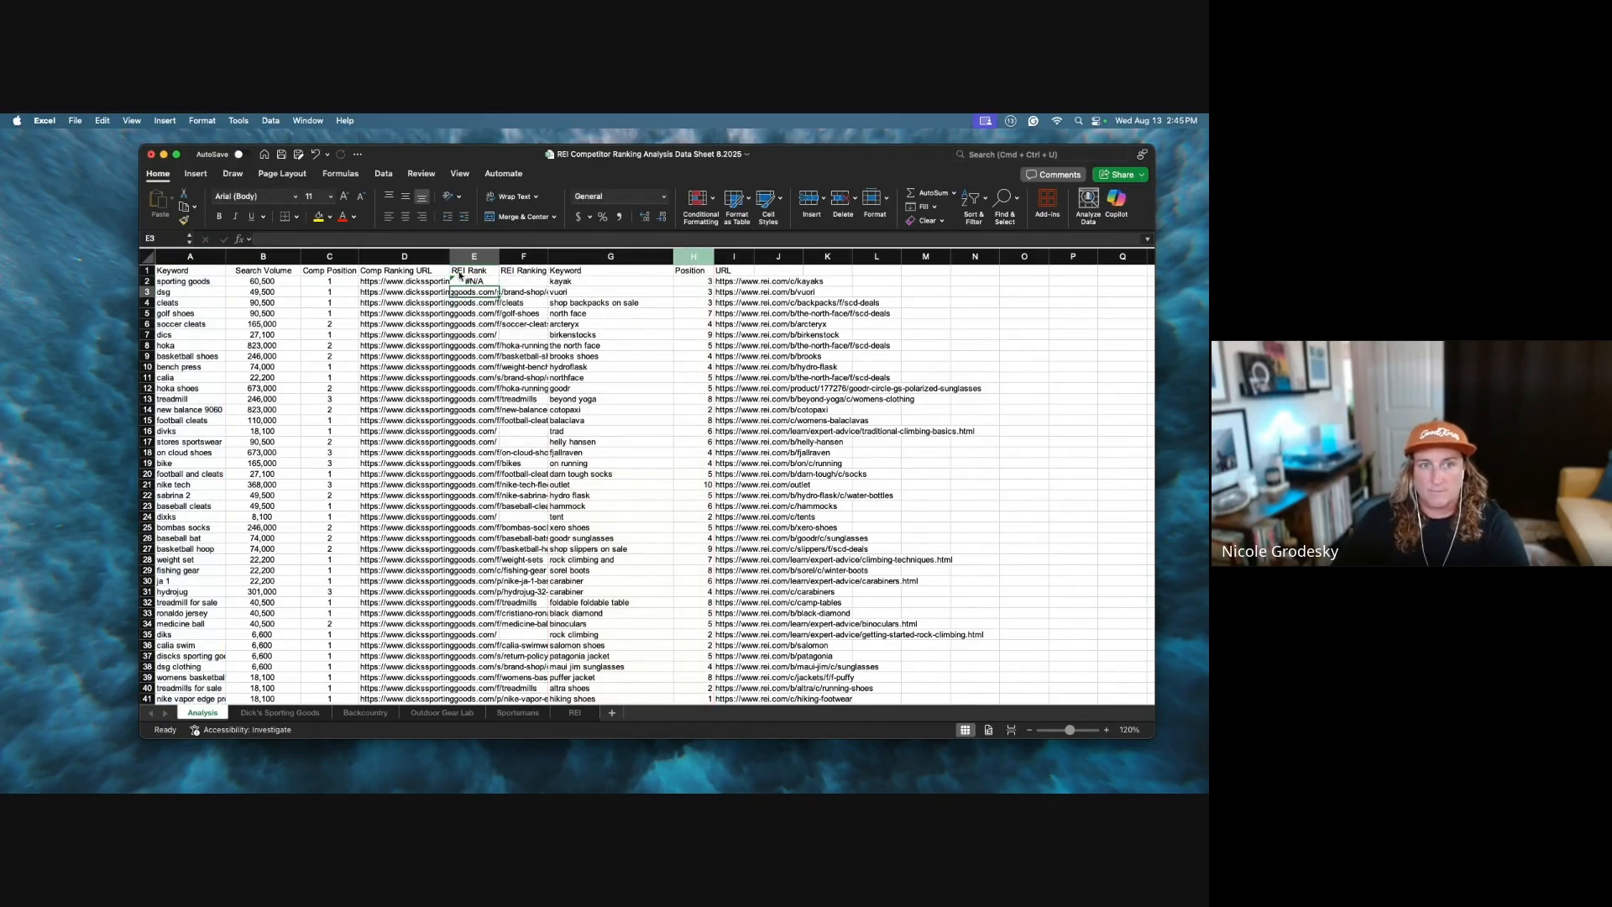
Step: Fill the E2 lookup formula down the whole REI Rank column and center column E
{"action": "left_click", "coordinate": [464, 281]}
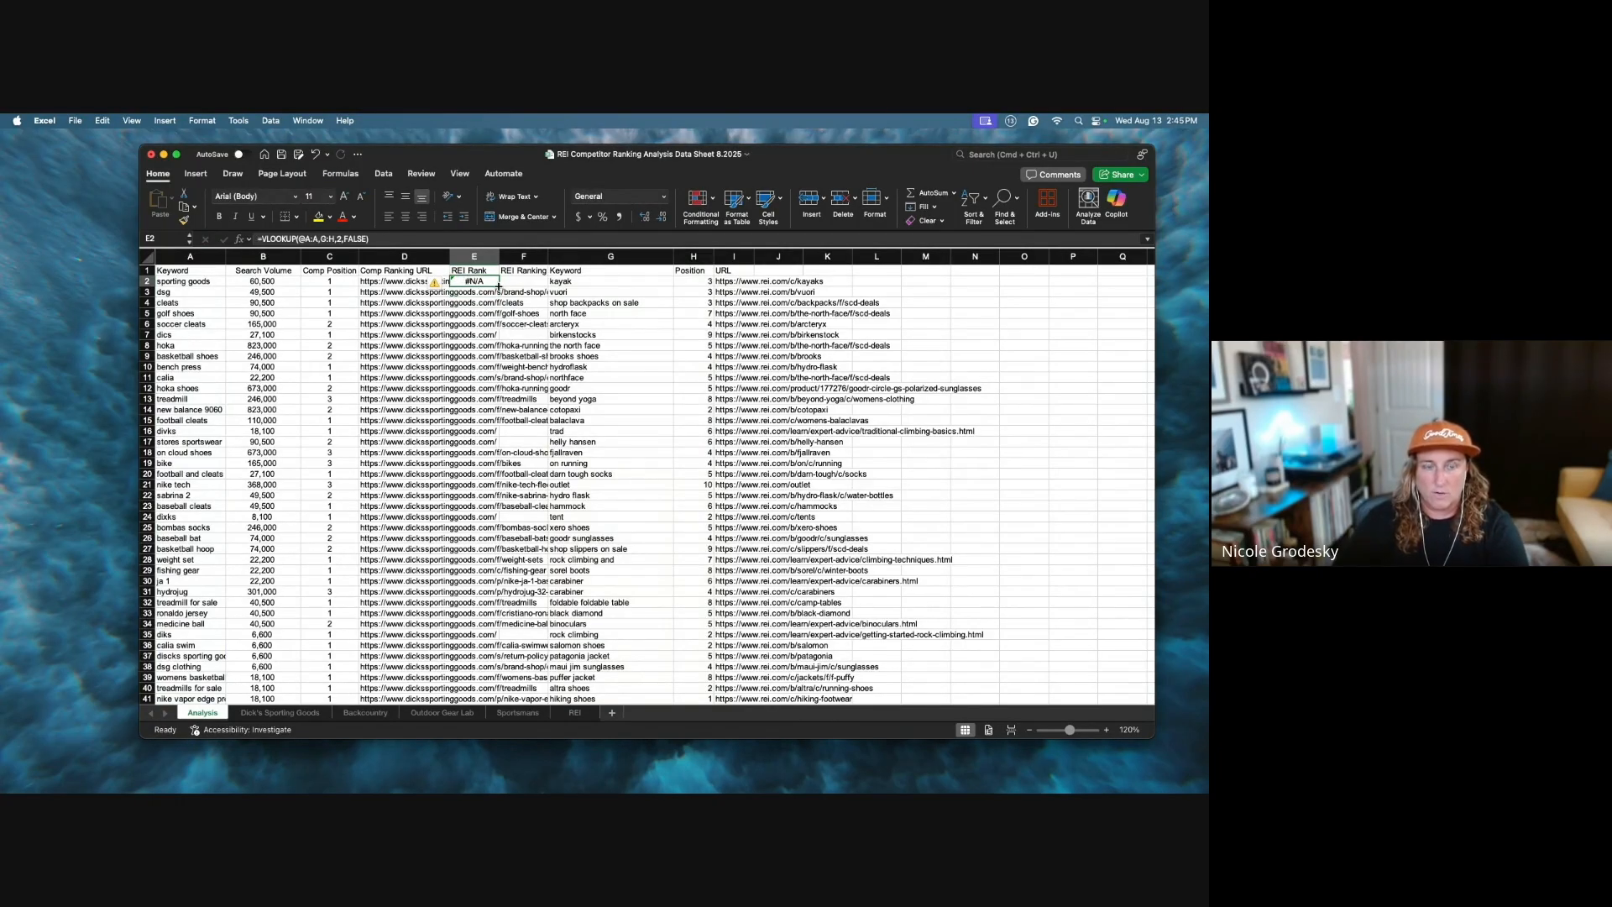
{"action": "double_click", "coordinate": [499, 286]}
{"action": "left_click", "coordinate": [485, 254]}
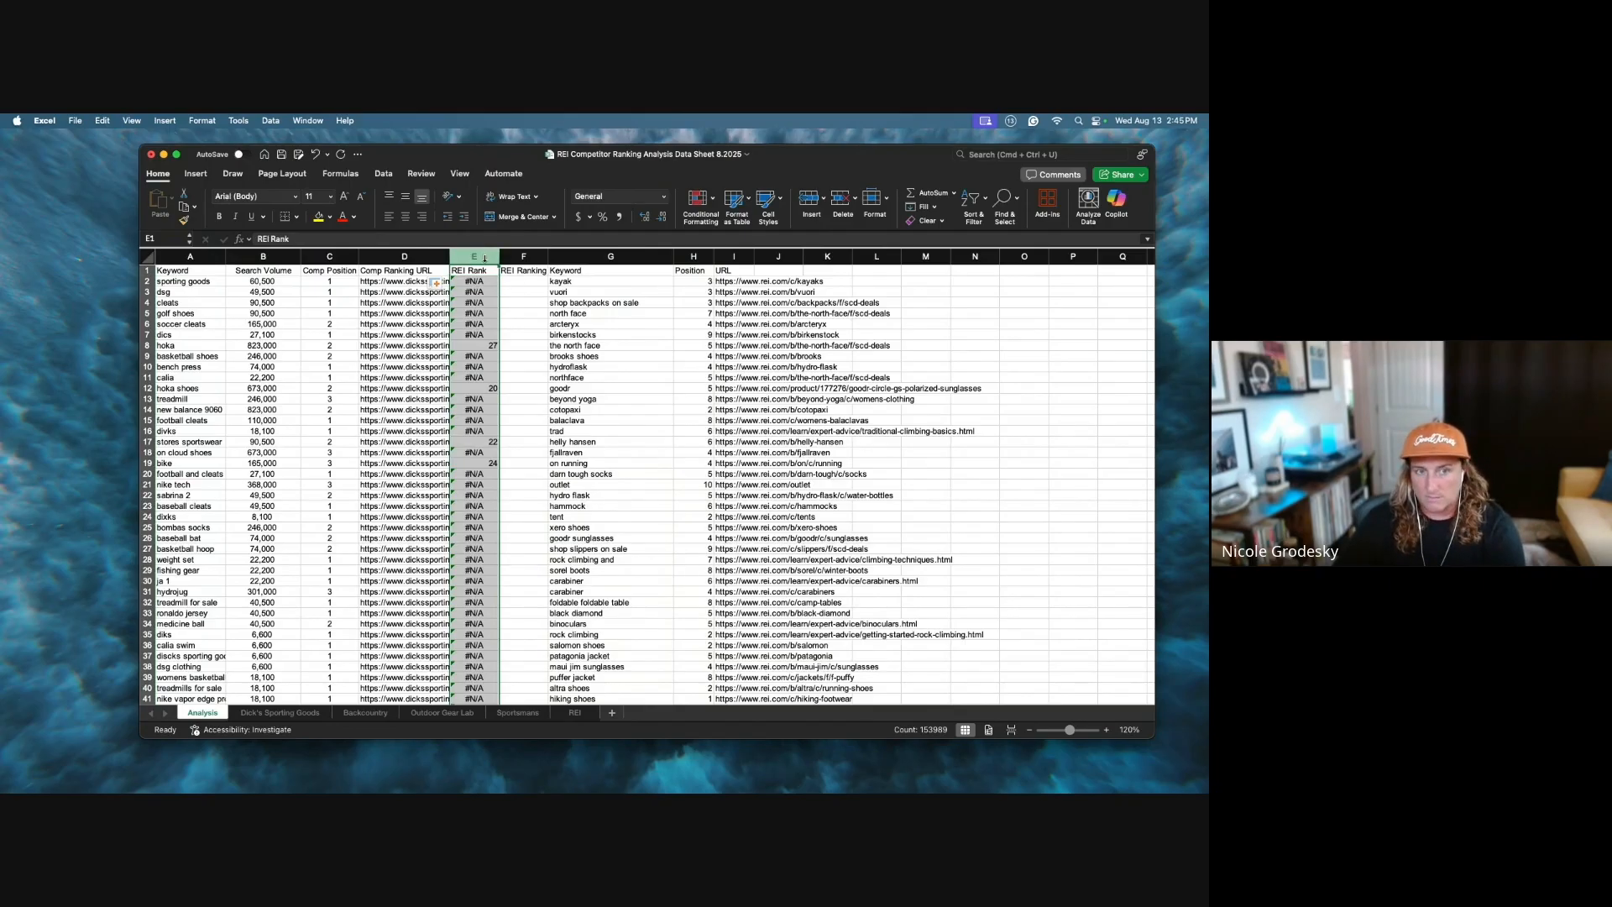
{"action": "left_click", "coordinate": [404, 220]}
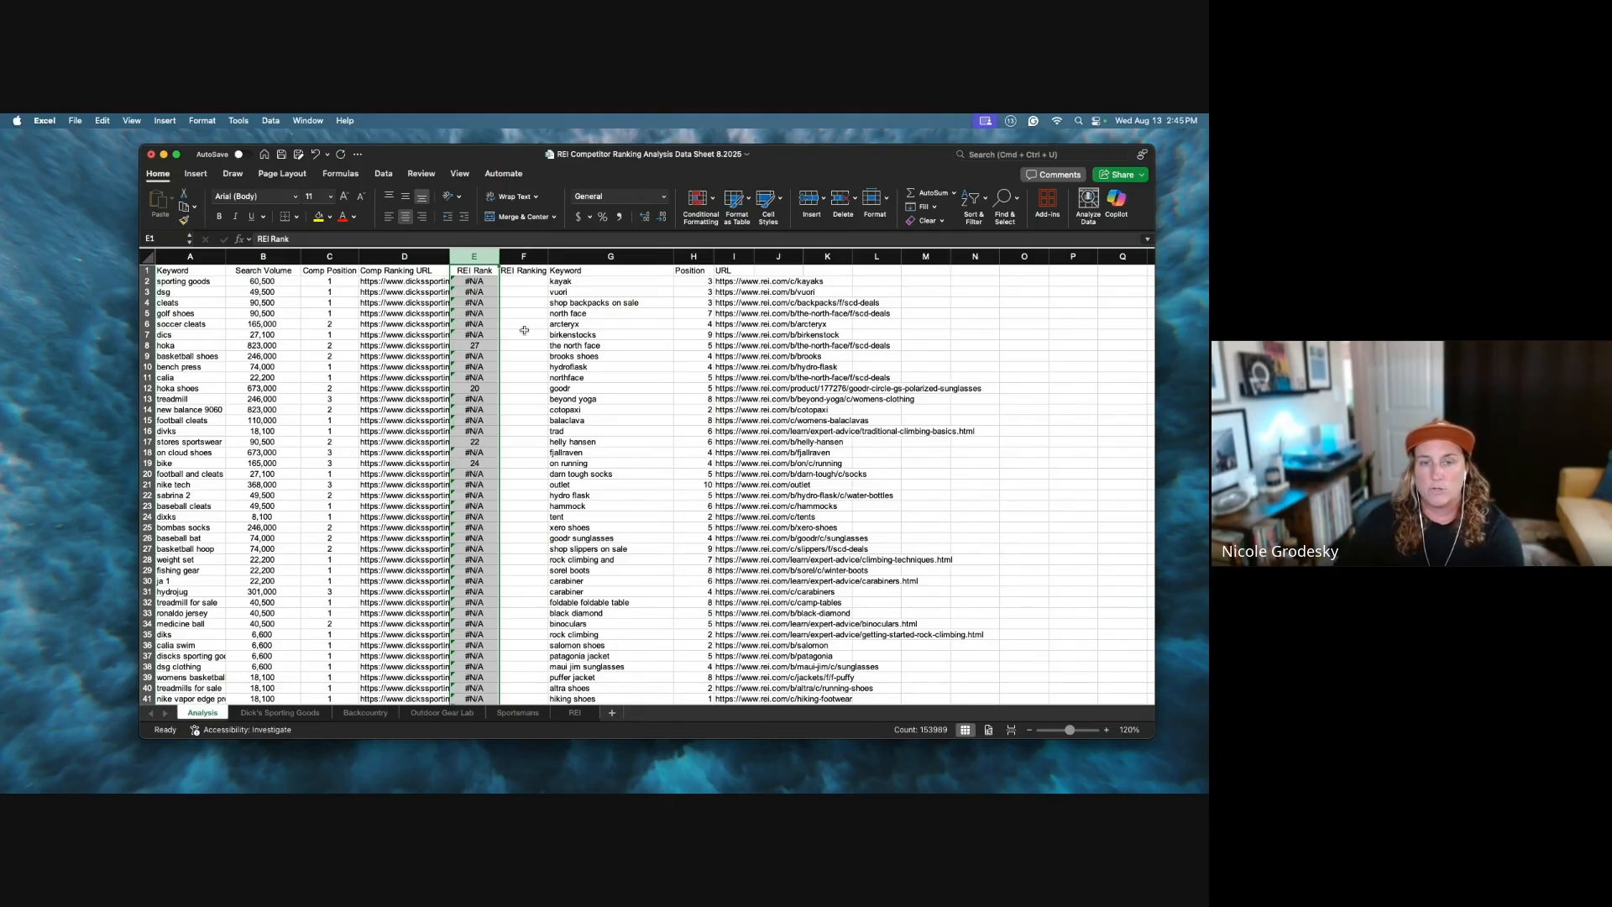
Step: Copy the REI Rank column, clear the REI keywords from column G and examine how the lookup cells respond
{"action": "key", "text": "super+c"}
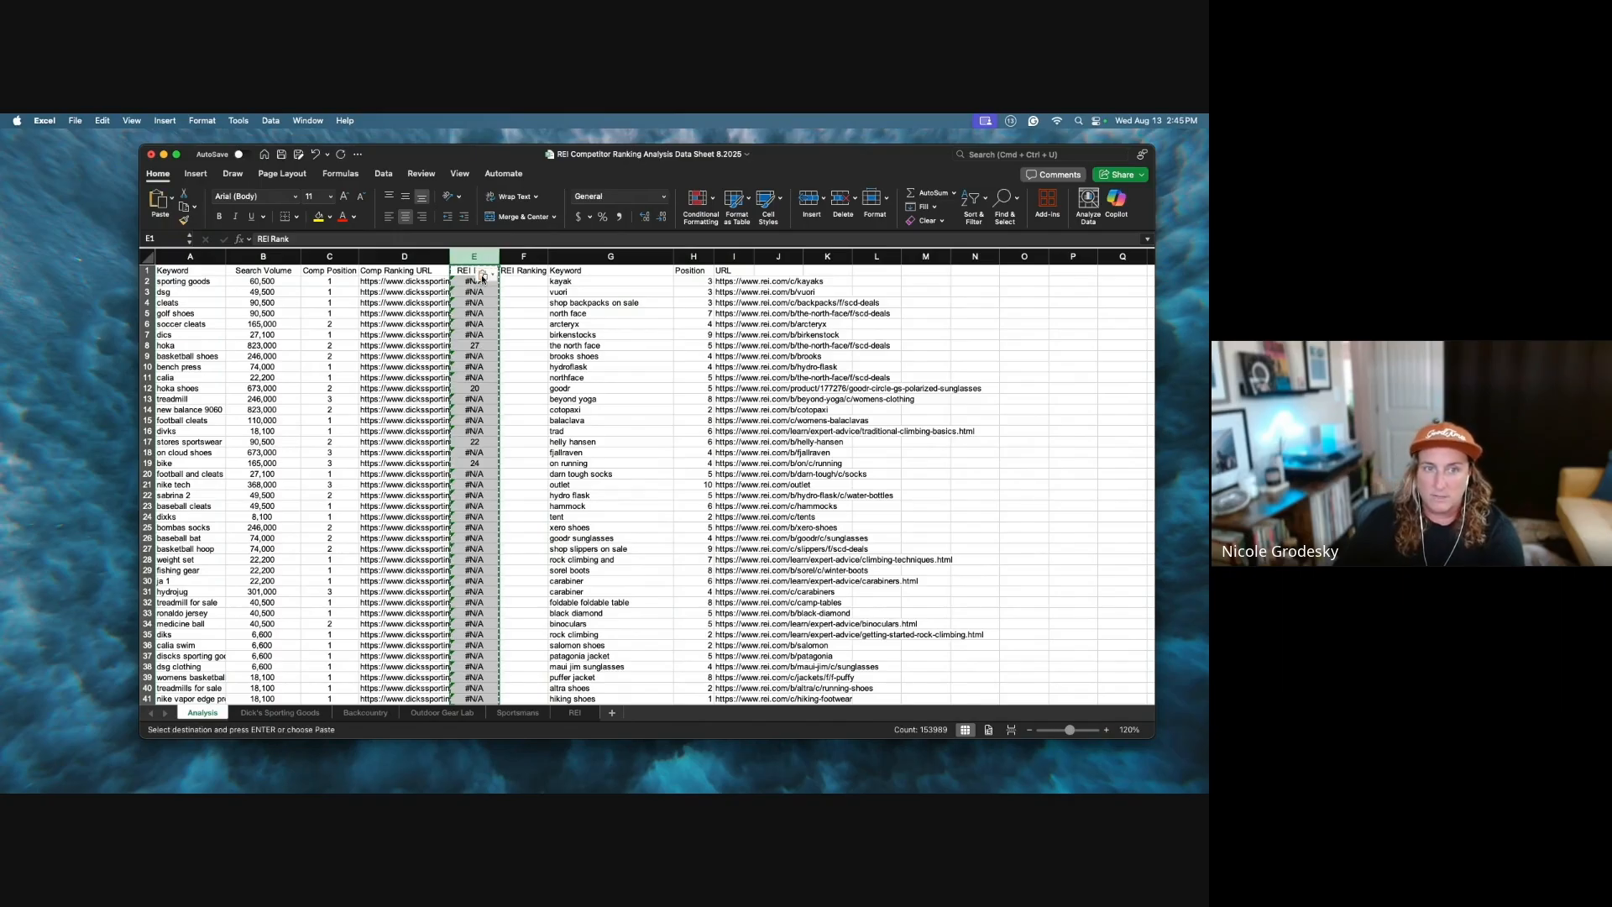
{"action": "left_click", "coordinate": [482, 278]}
{"action": "left_click", "coordinate": [465, 298]}
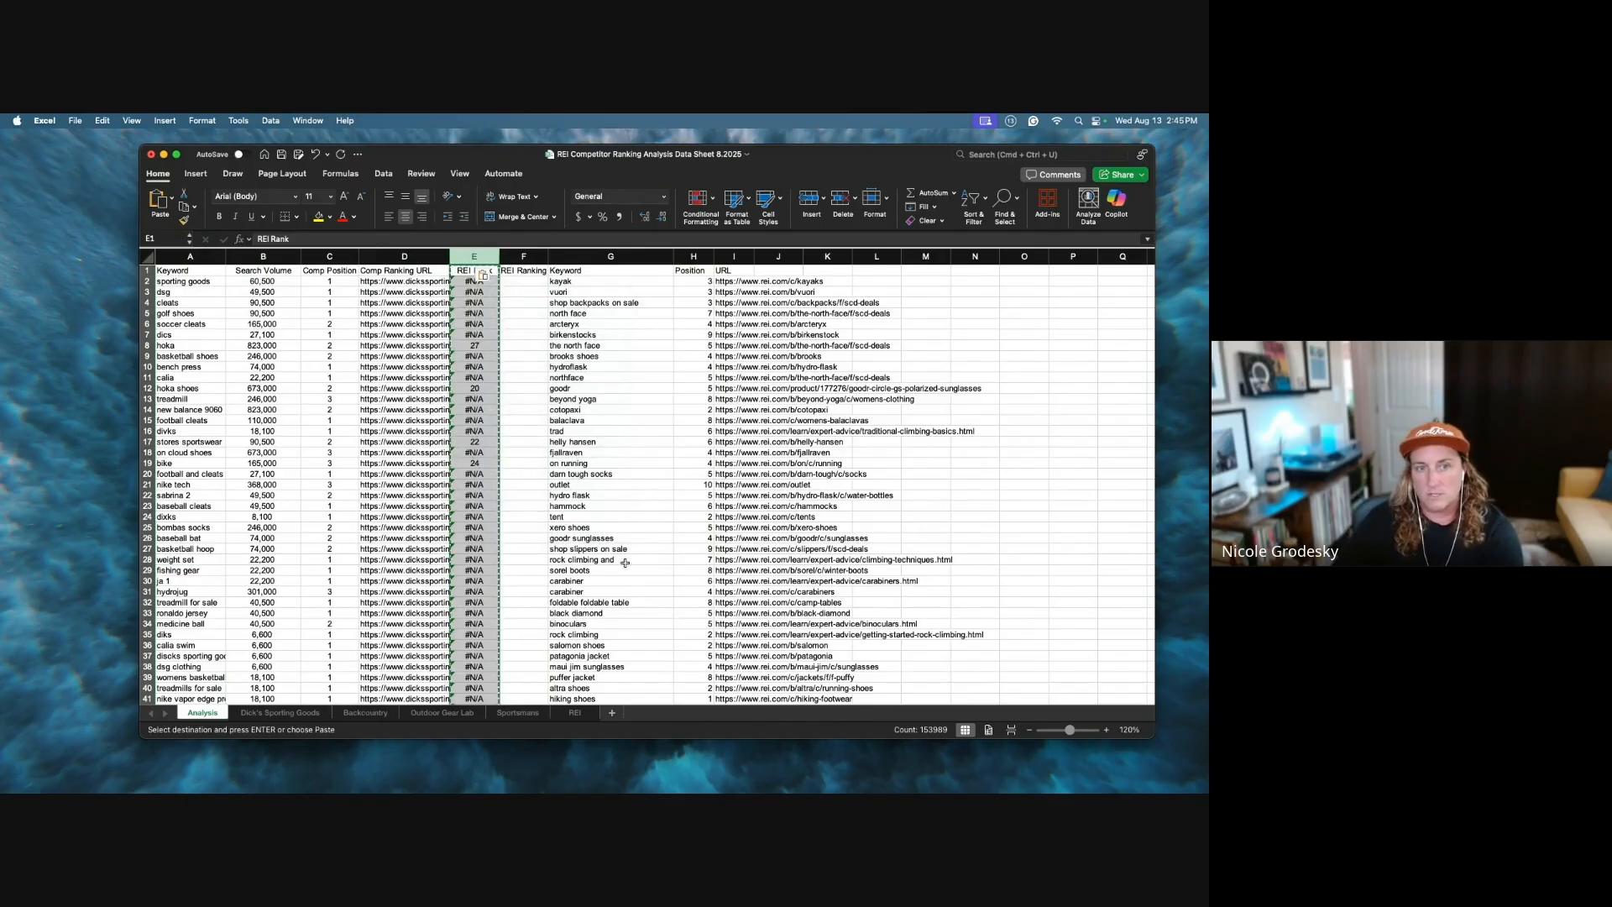
{"action": "left_click", "coordinate": [592, 257]}
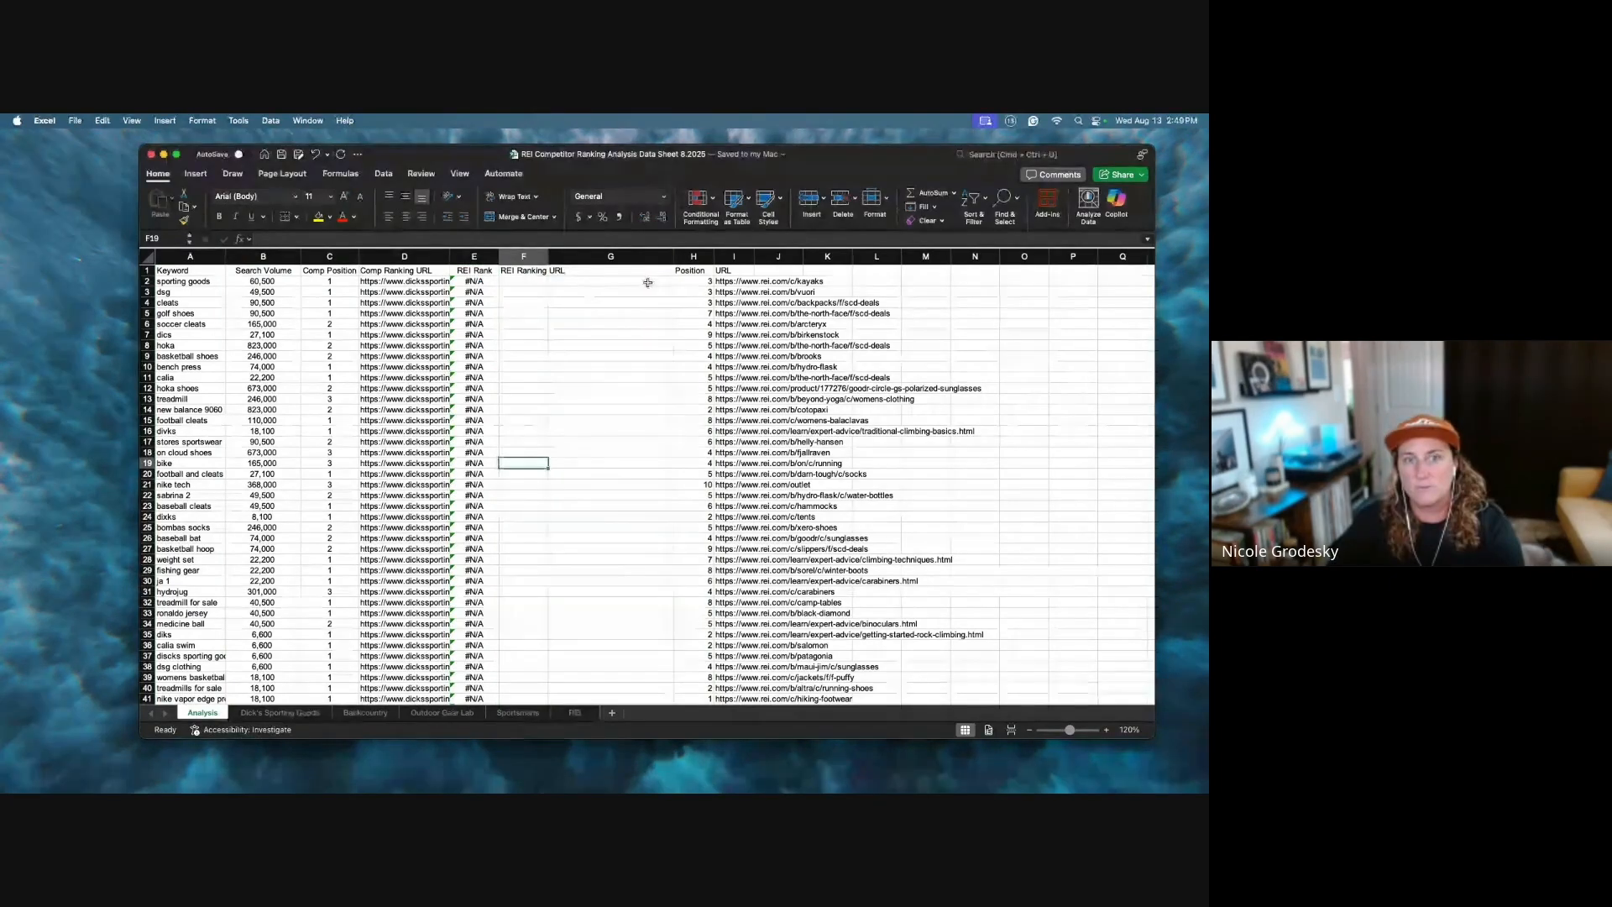
{"action": "left_click", "coordinate": [647, 283]}
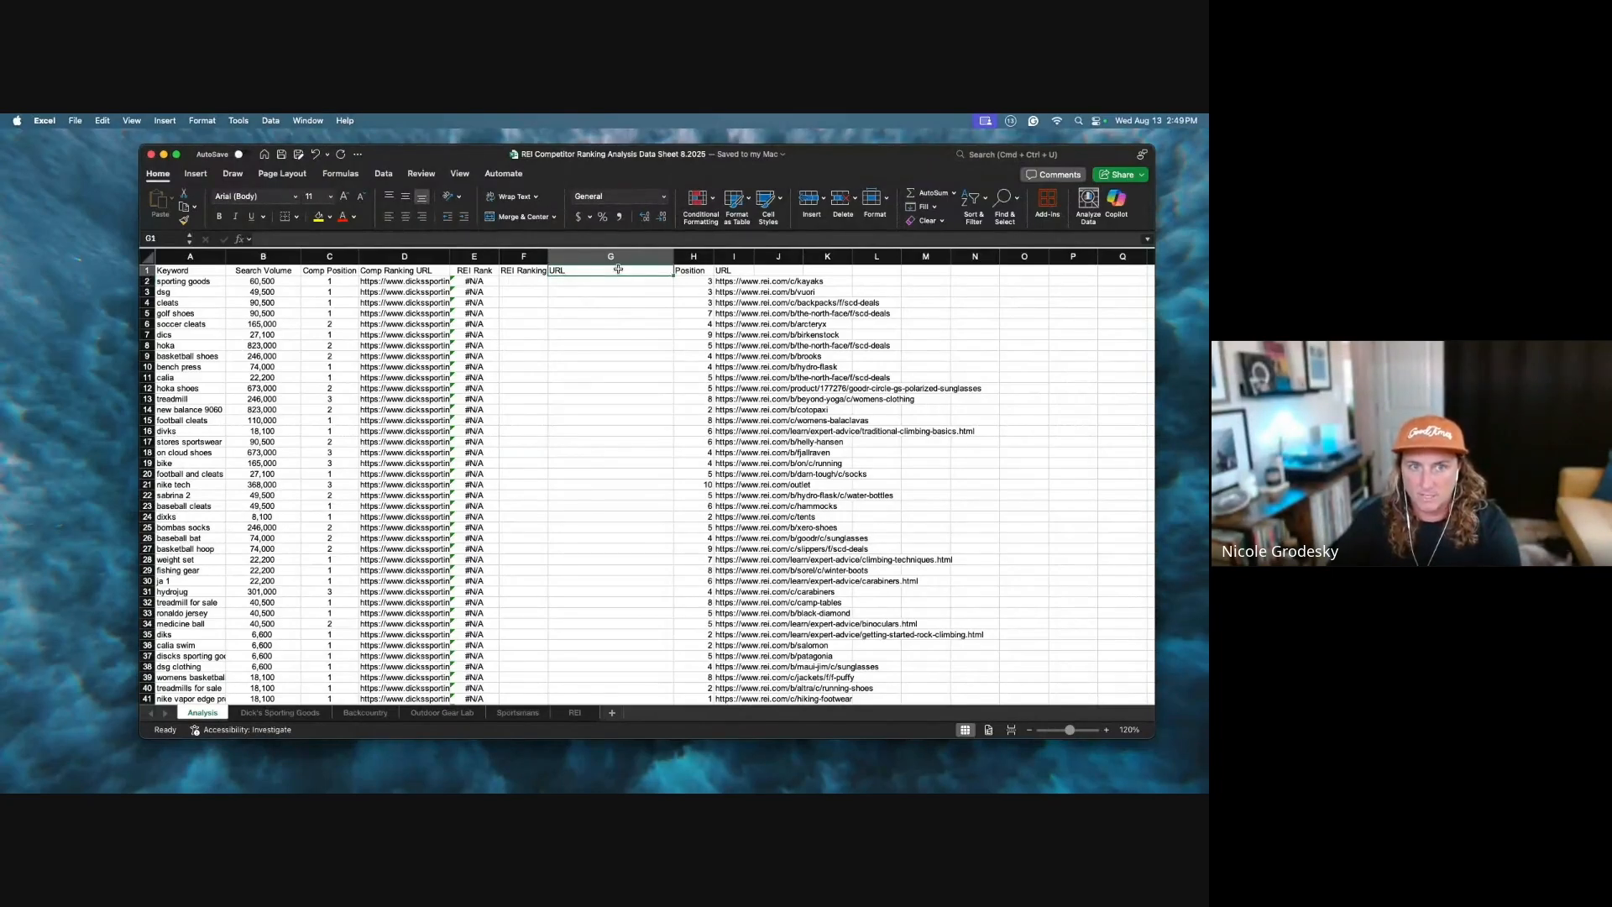
{"action": "left_click", "coordinate": [613, 310]}
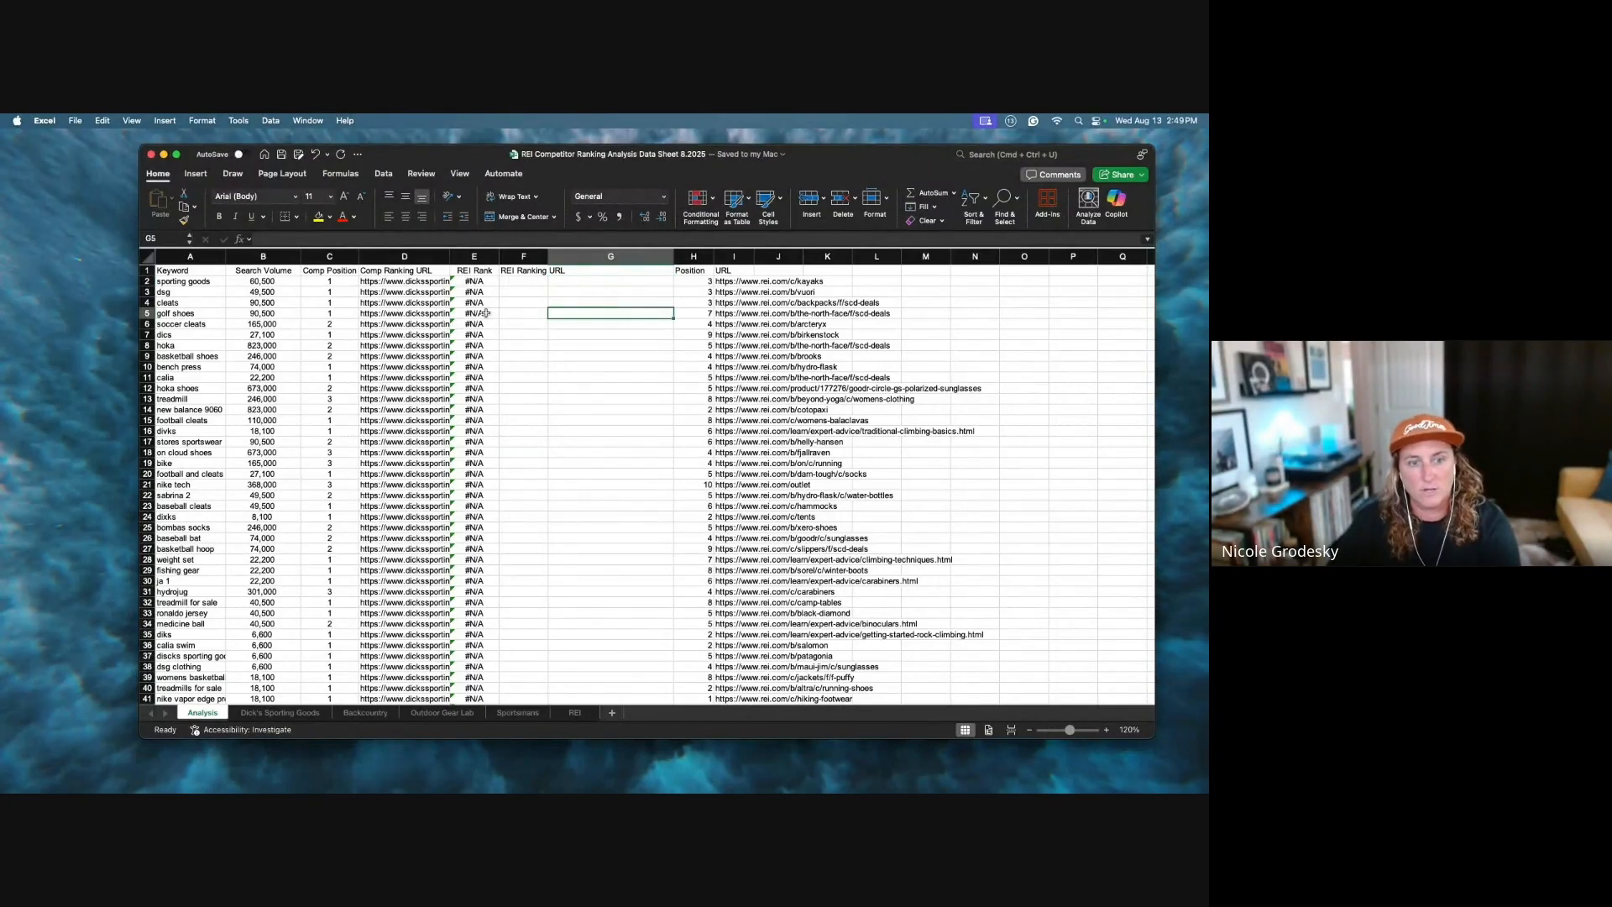
{"action": "left_click", "coordinate": [486, 313]}
{"action": "left_click", "coordinate": [587, 284]}
Step: Replace the REI Rank column's lookup formulas with pasted values, checking cells E6 and E8 for plain contents
{"action": "key", "text": "super+c"}
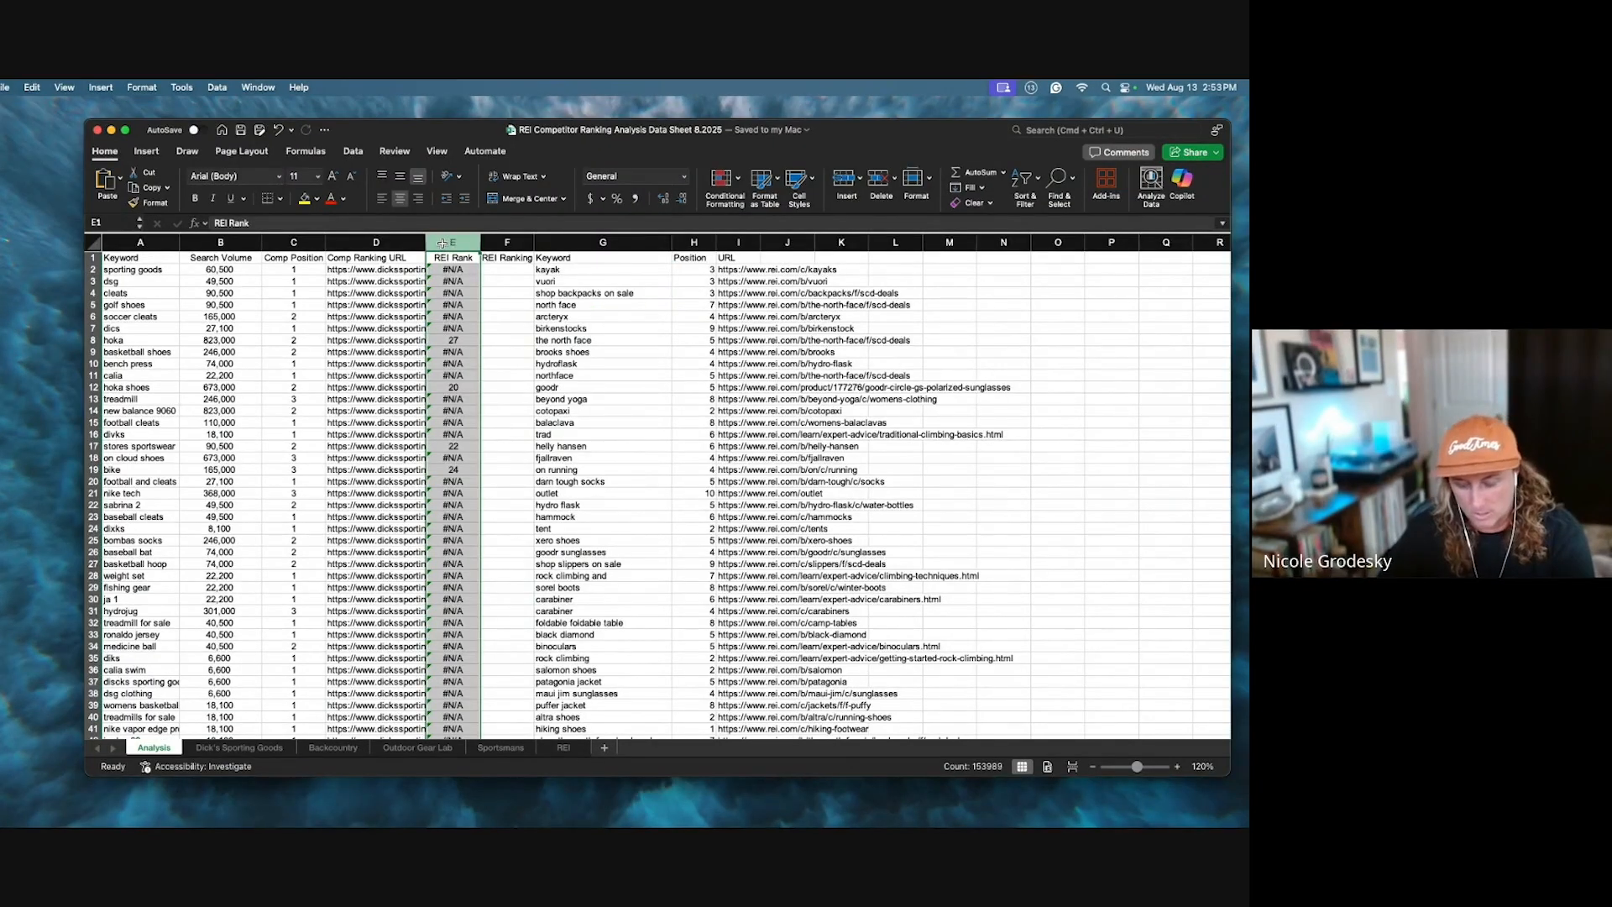
{"action": "key", "text": "super+c"}
{"action": "key", "text": "super+v"}
{"action": "left_click", "coordinate": [463, 262]}
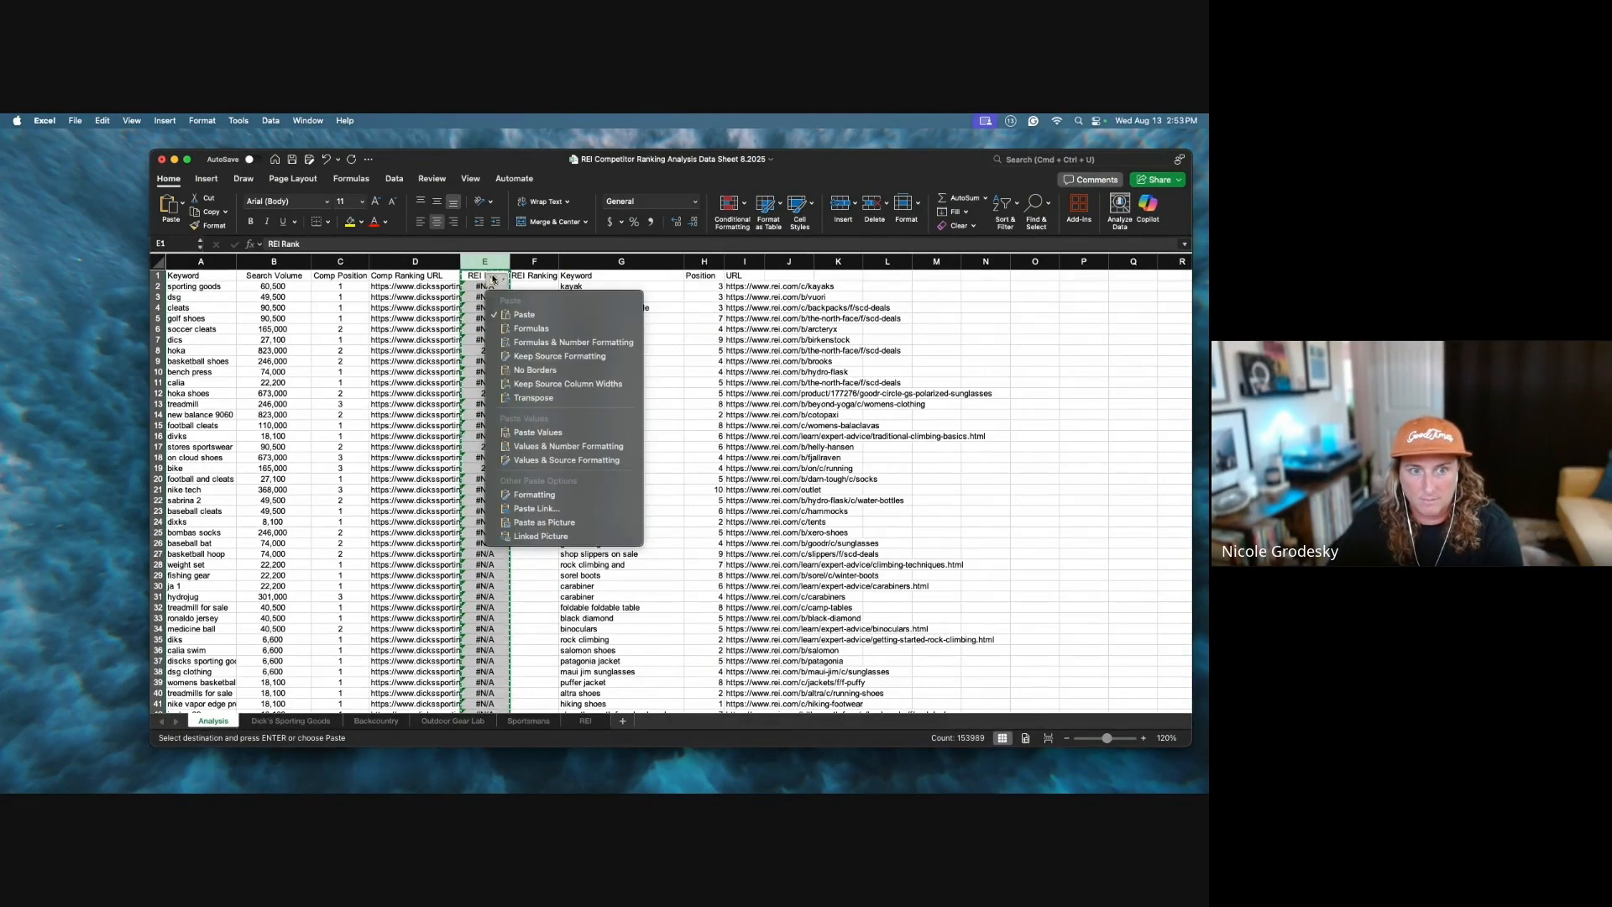
{"action": "left_click", "coordinate": [560, 433]}
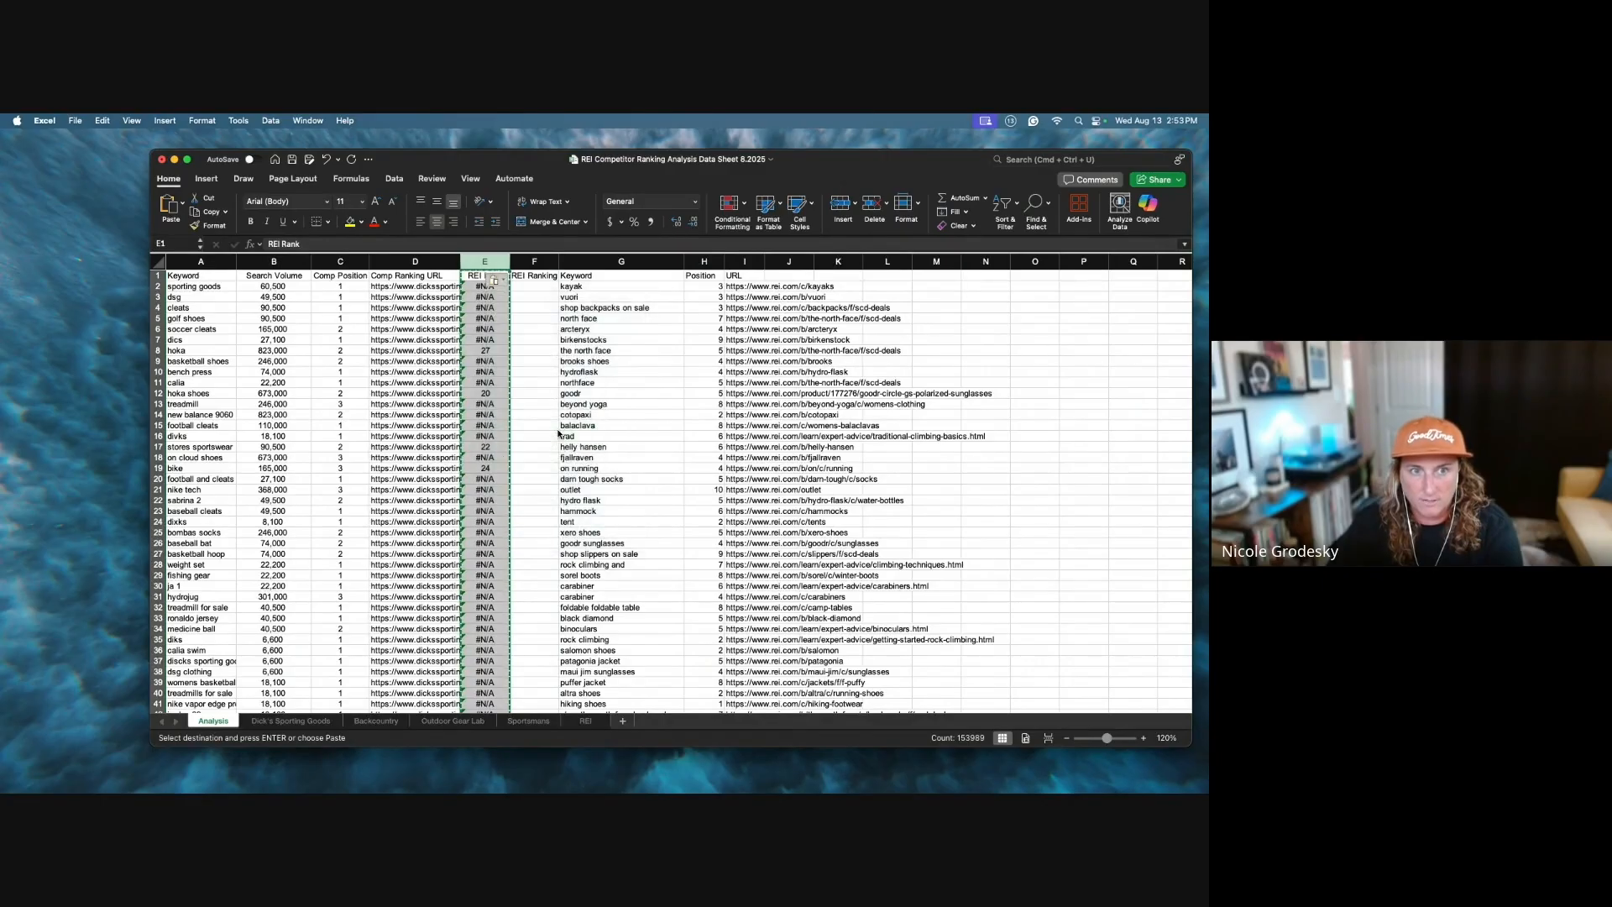
{"action": "left_click", "coordinate": [497, 326]}
{"action": "double_click", "coordinate": [497, 327]}
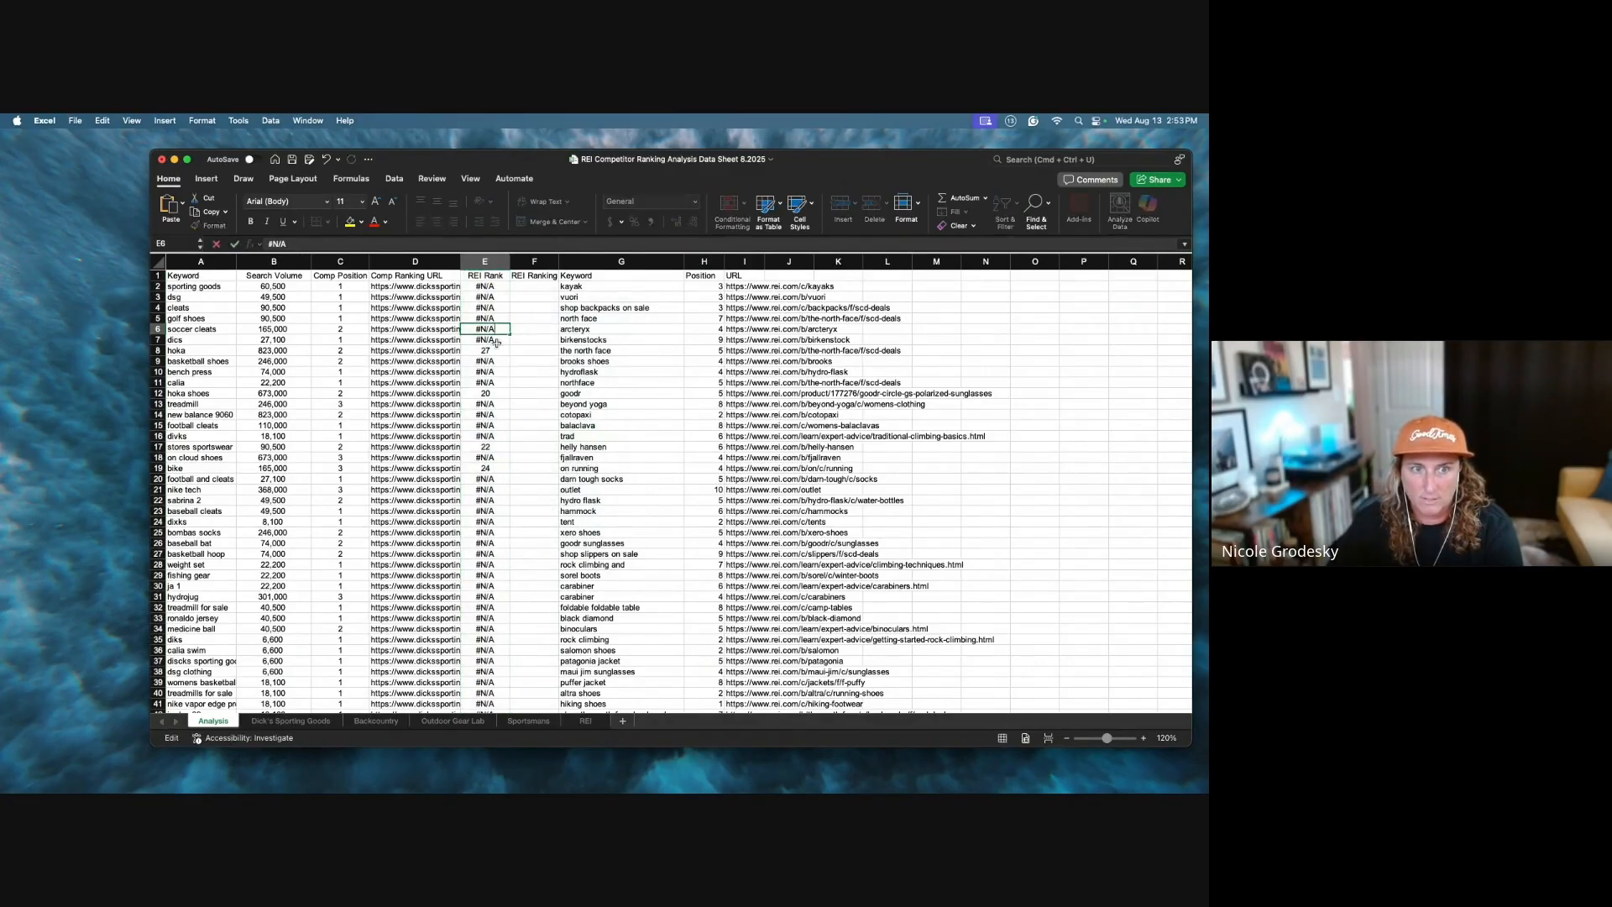
{"action": "double_click", "coordinate": [496, 351]}
{"action": "left_click", "coordinate": [524, 323]}
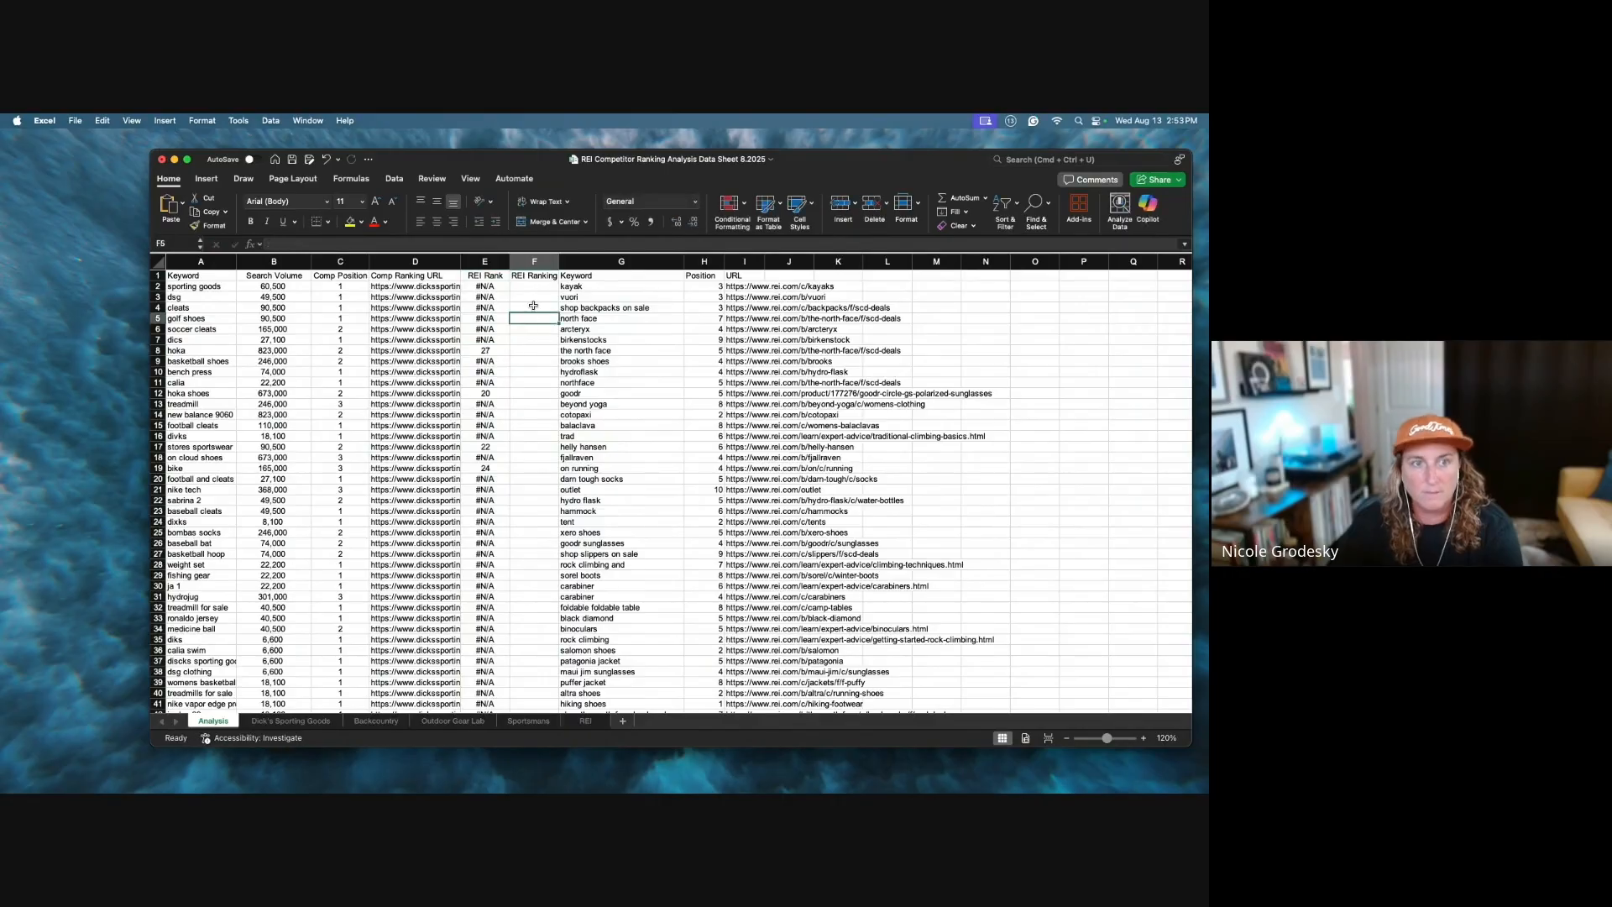
Step: Widen the REI Ranking URL column and start a VLOOKUP in F2 with column A as the lookup value
{"action": "left_click", "coordinate": [536, 287]}
{"action": "left_click_drag", "start_coordinate": [558, 262], "coordinate": [613, 261]}
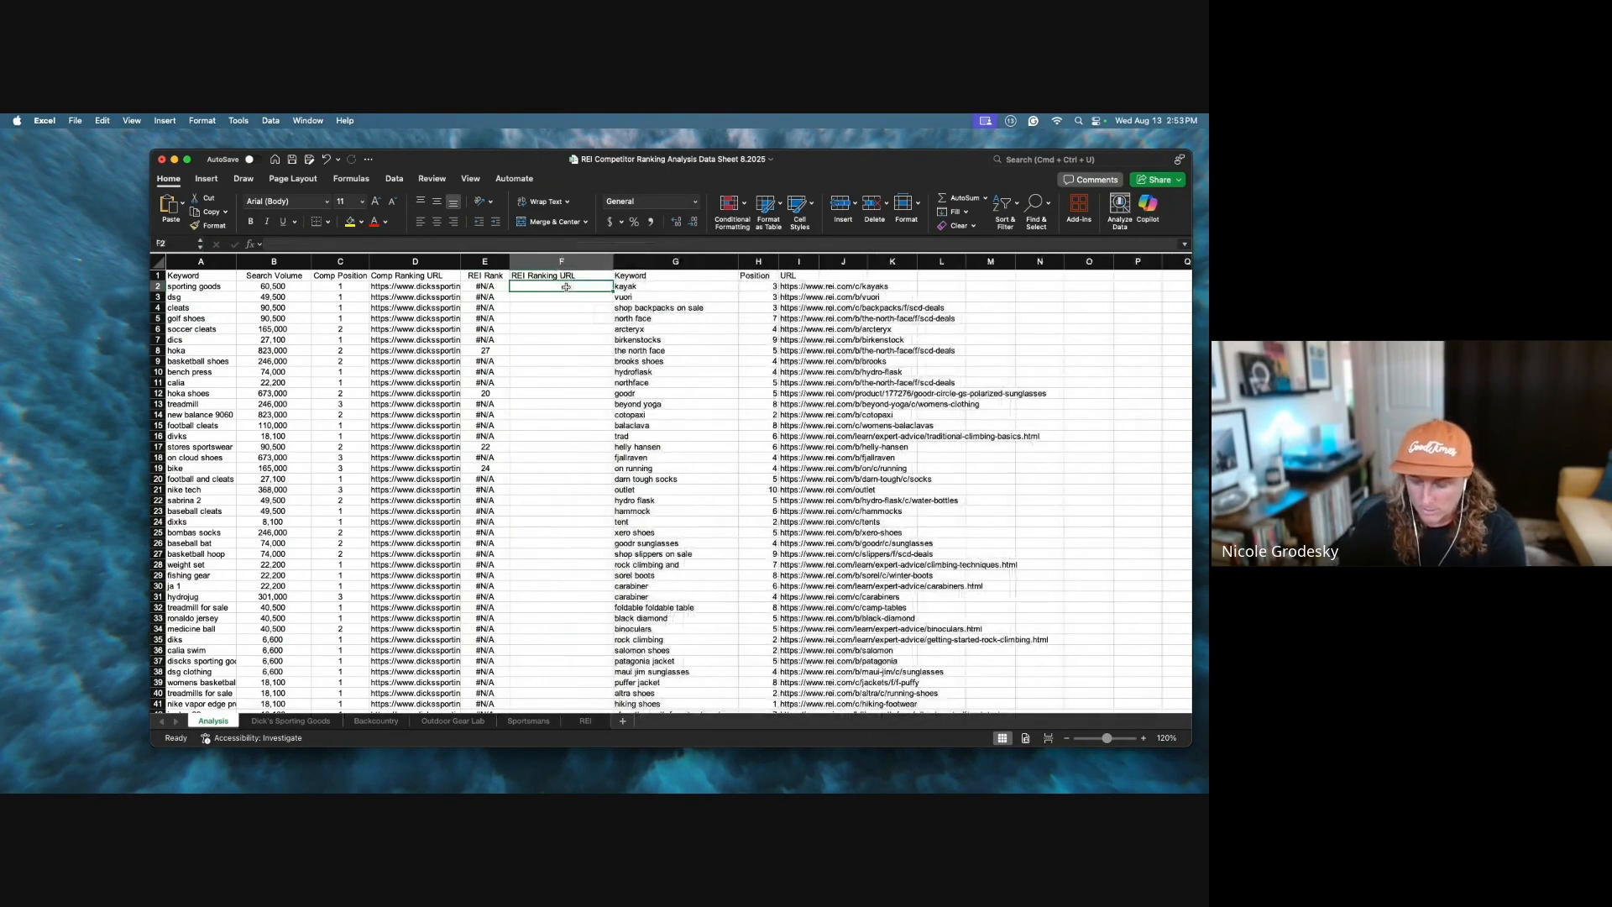
{"action": "type", "text": "=vlo"}
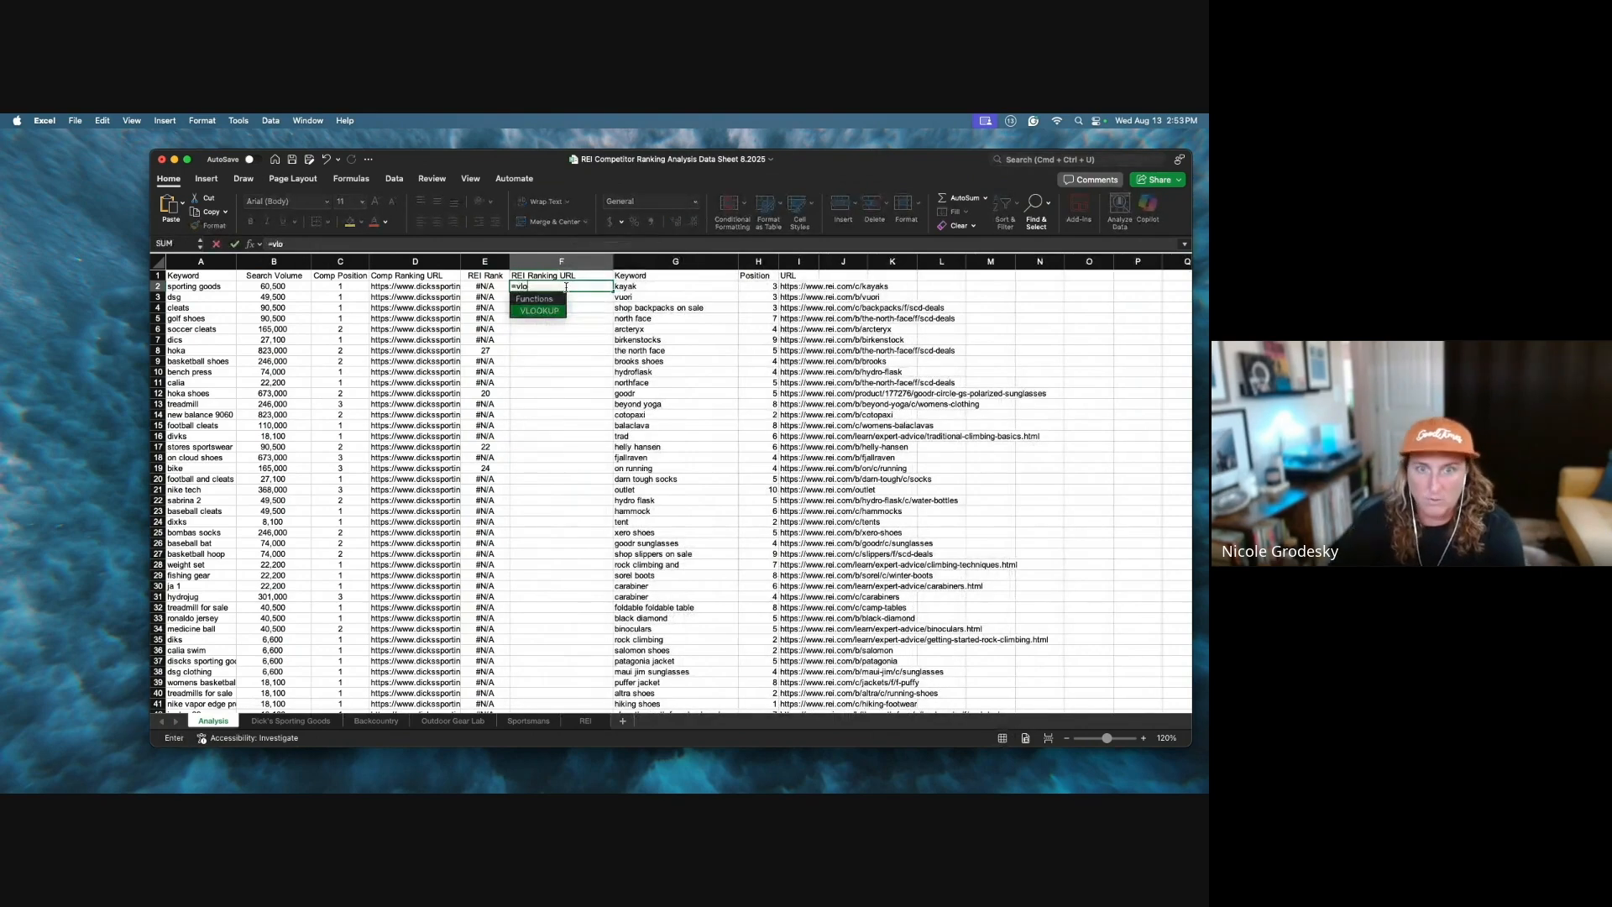
{"action": "double_click", "coordinate": [557, 310]}
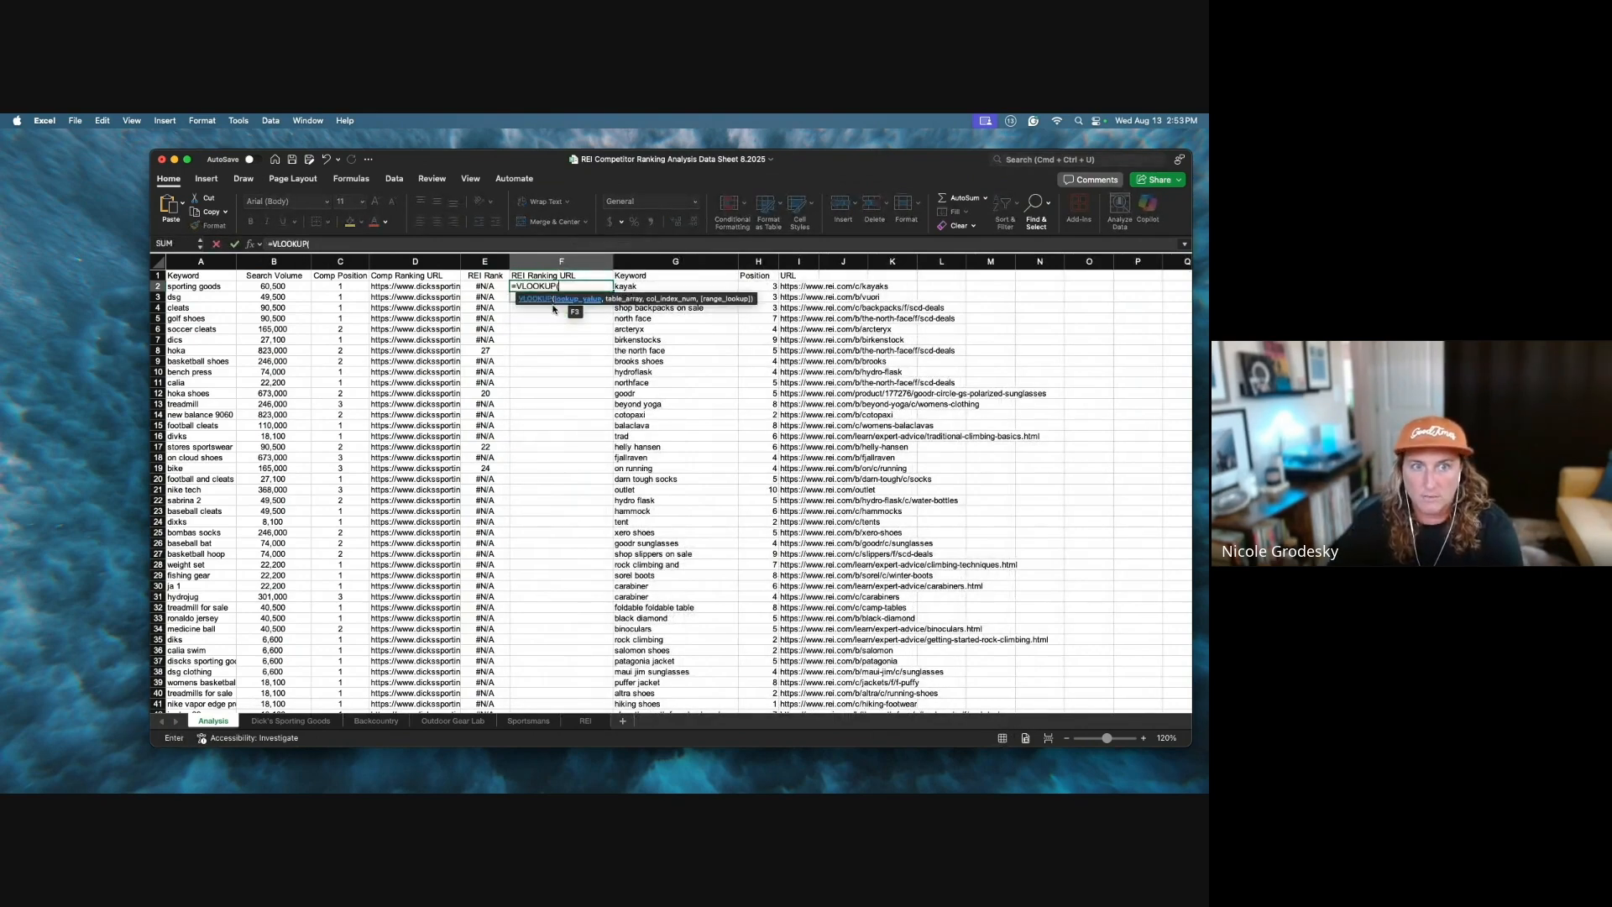
{"action": "left_click", "coordinate": [202, 263]}
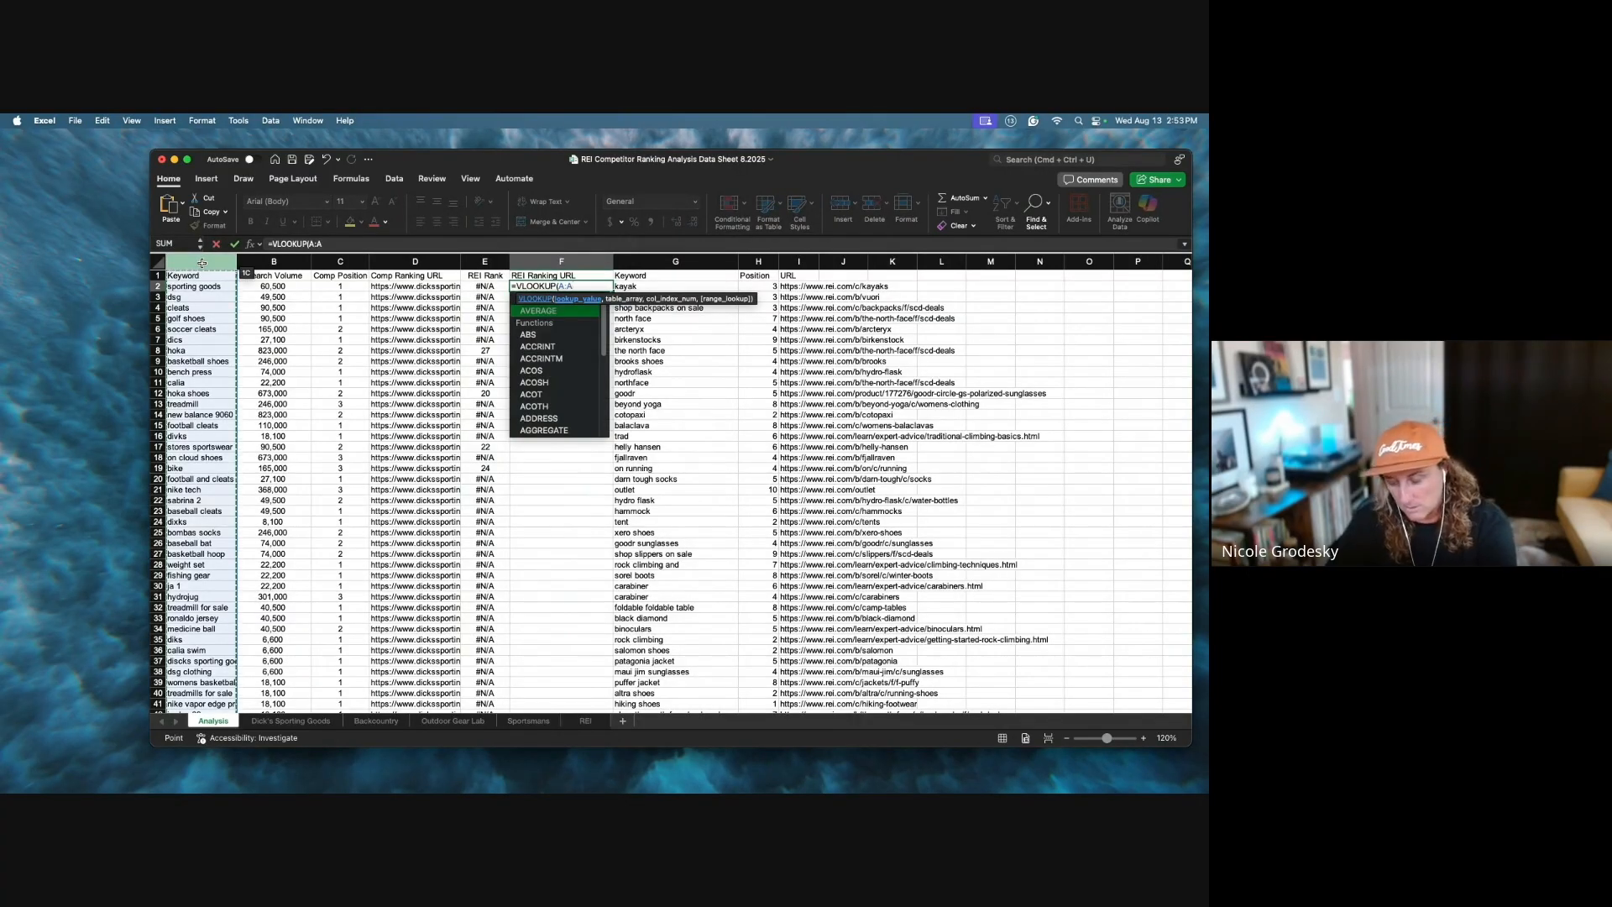
{"action": "type", "text": ","}
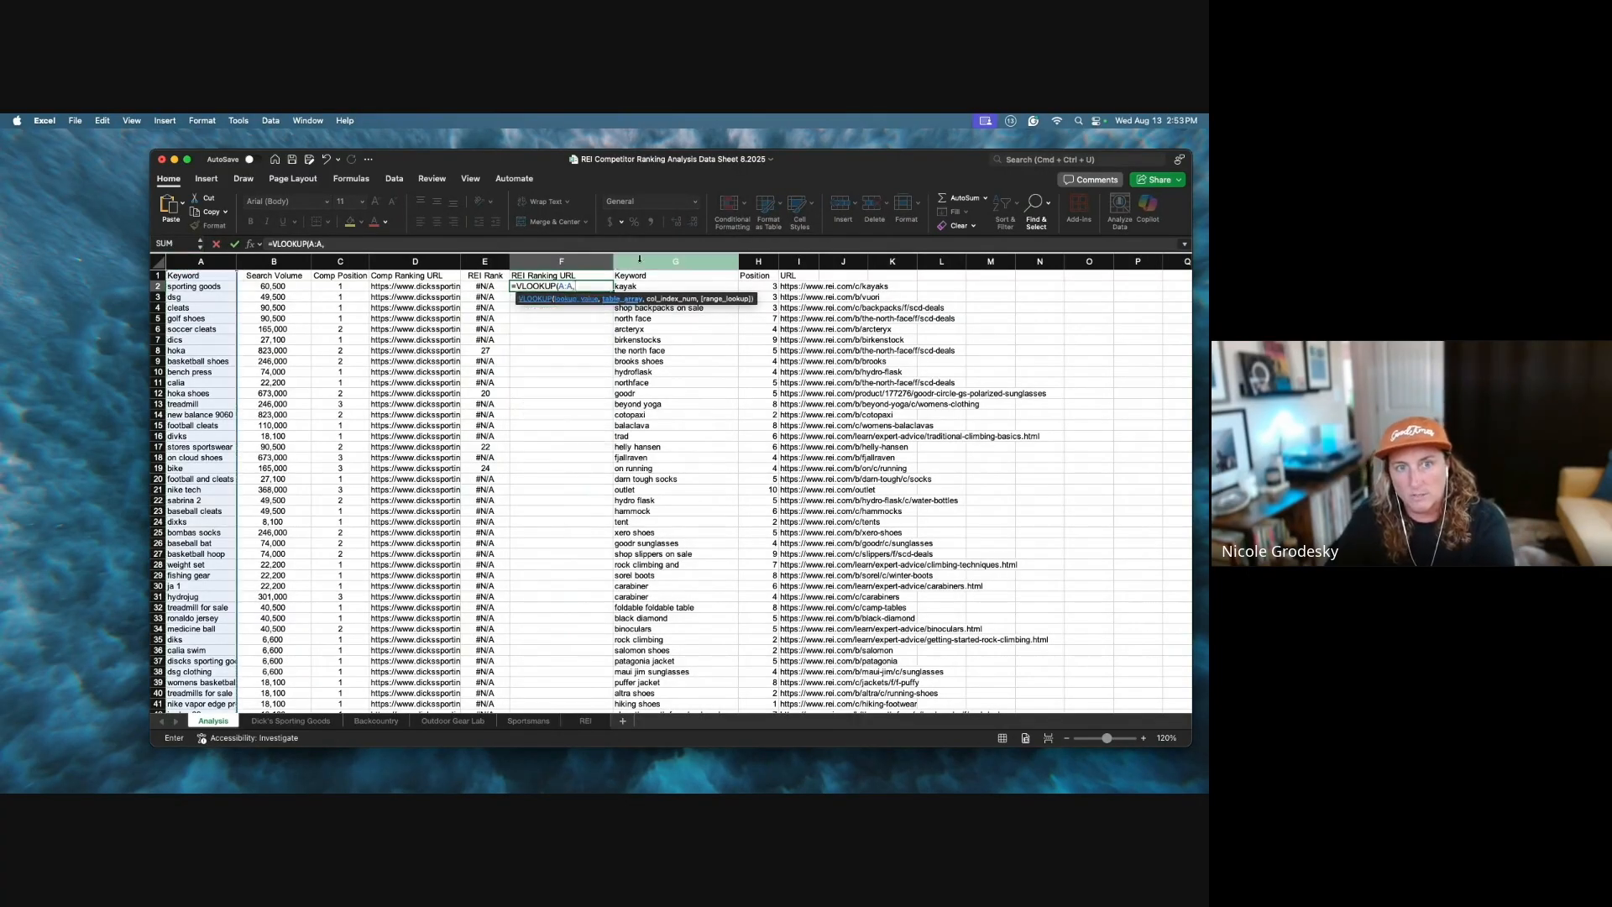
Step: Complete the F2 VLOOKUP with table array G:I, column index 3 and FALSE, and fill it down the REI Ranking URL column
{"action": "left_click", "coordinate": [641, 258]}
{"action": "left_click_drag", "start_coordinate": [640, 256], "coordinate": [806, 268]}
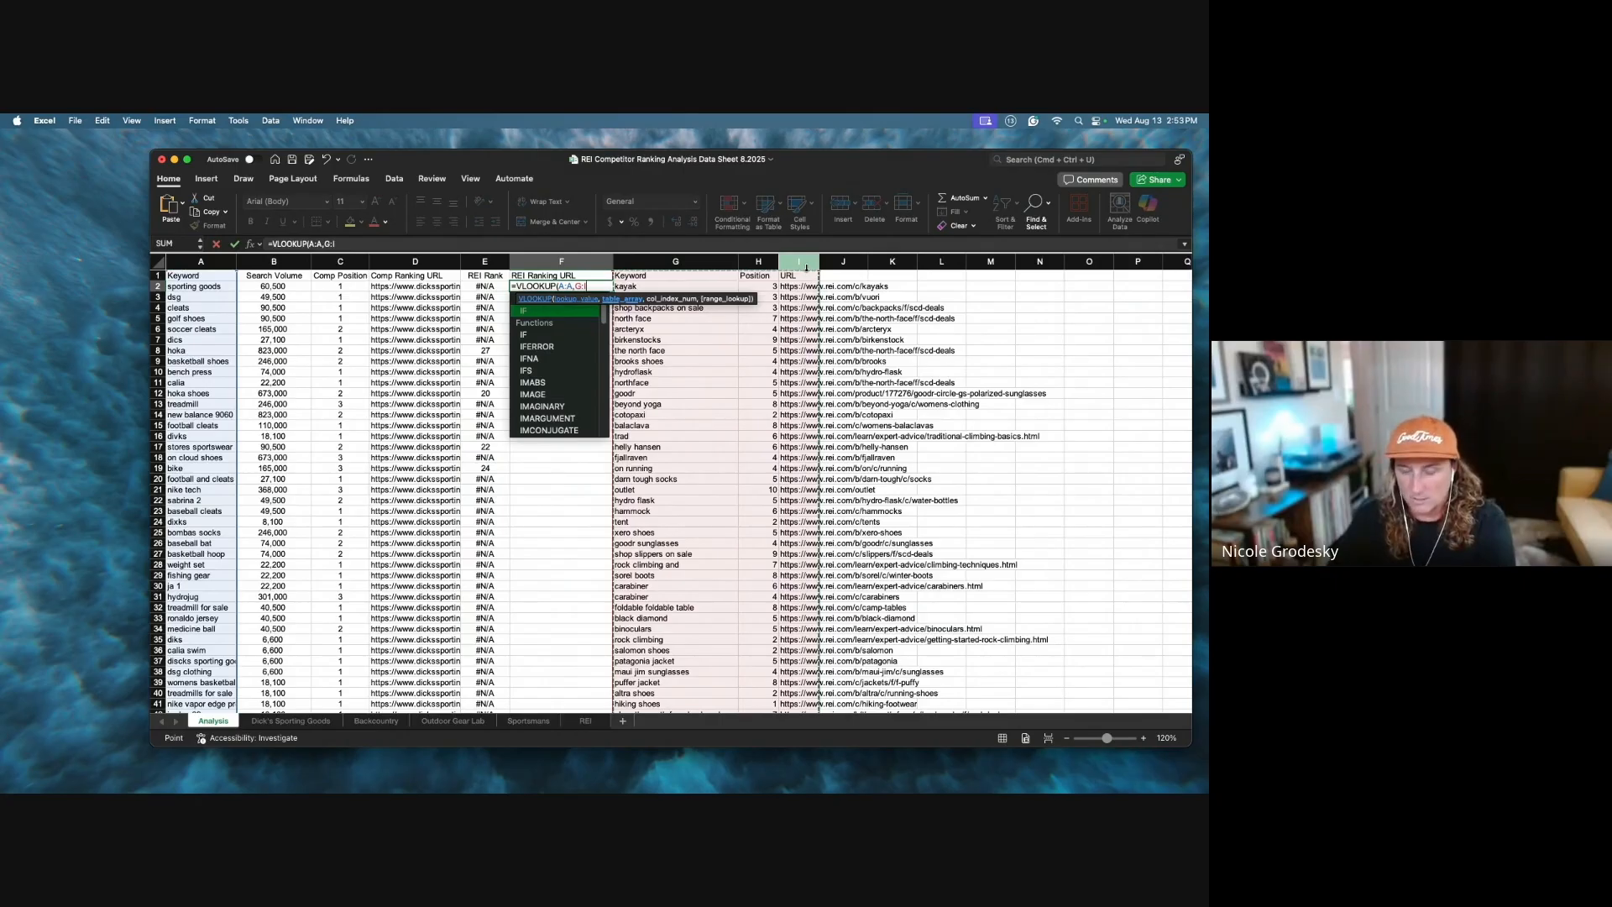
{"action": "type", "text": ",3,false"}
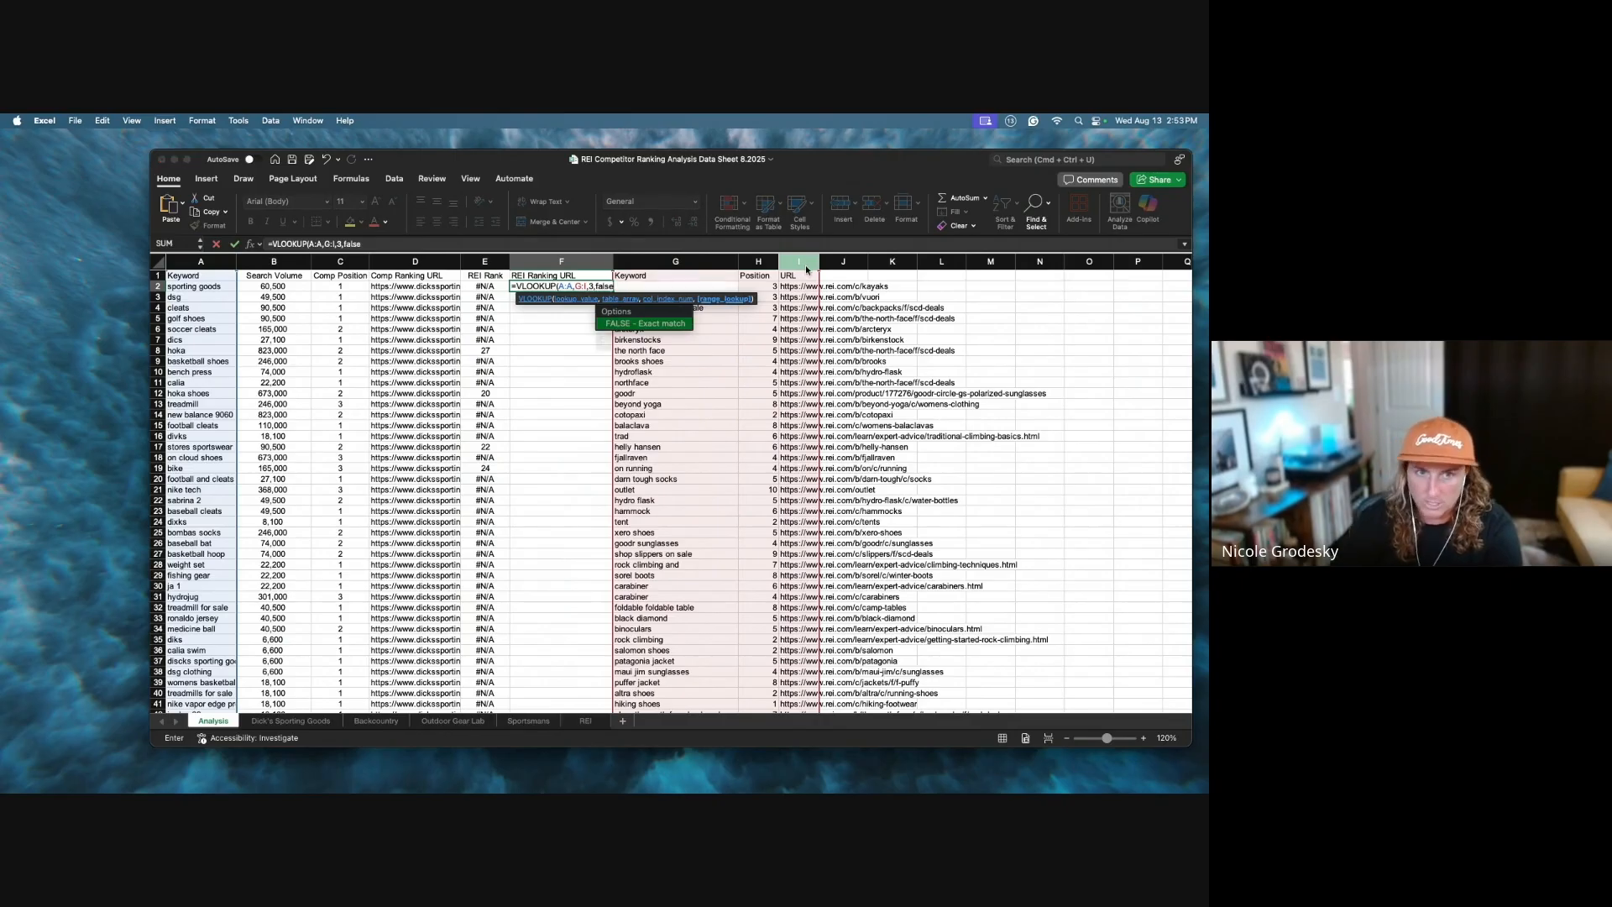
{"action": "key", "text": "Return"}
{"action": "key", "text": "Return"}
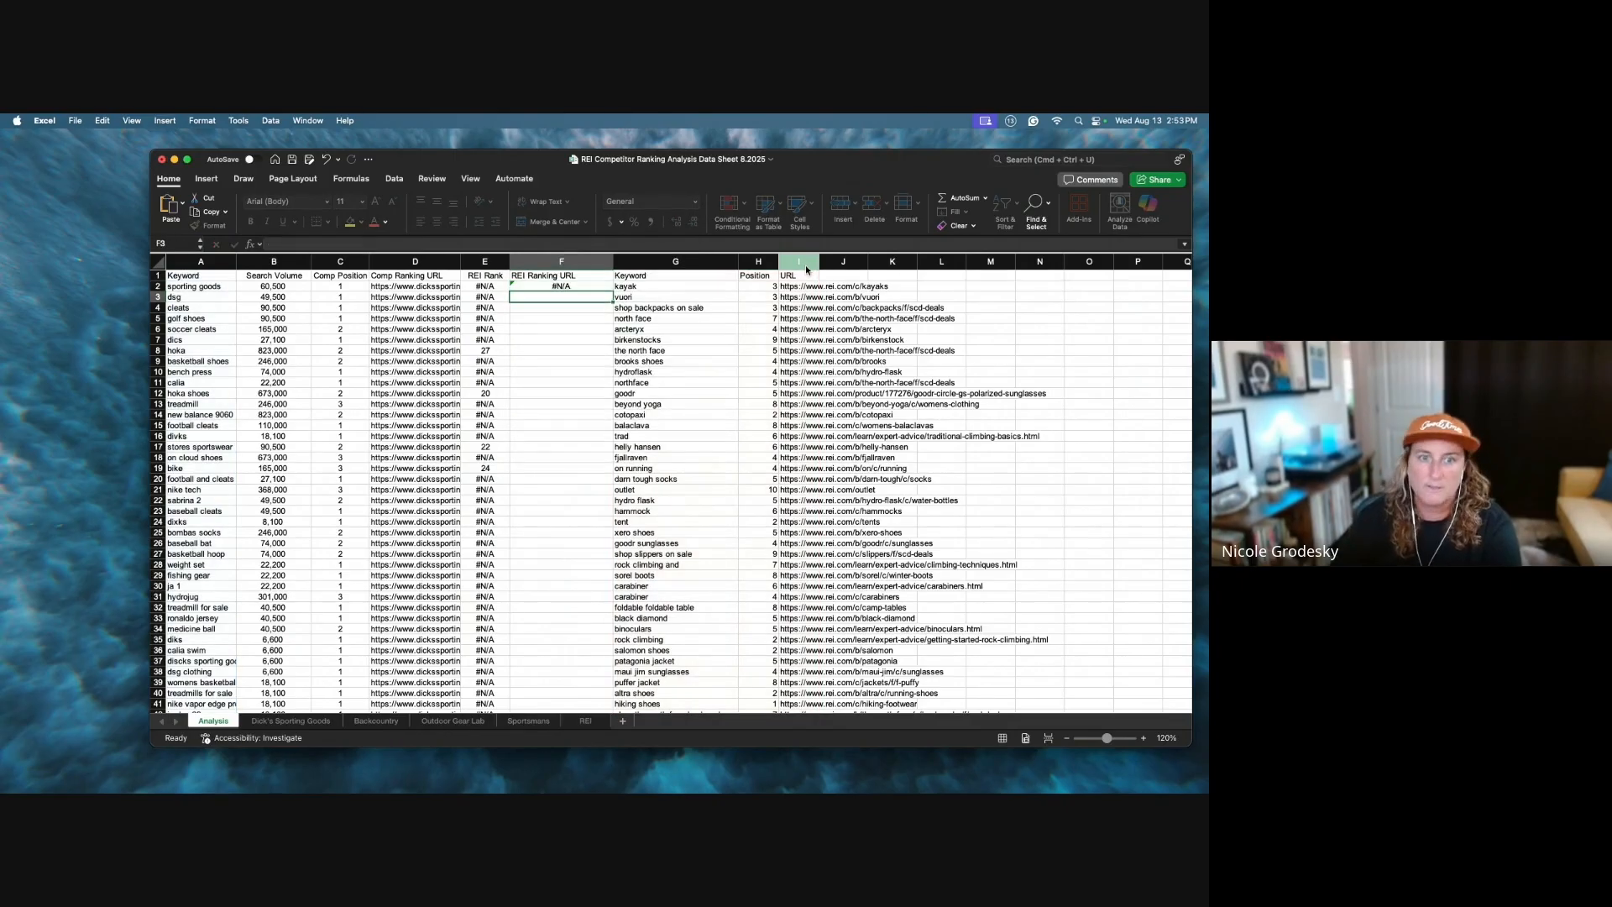
{"action": "left_click", "coordinate": [595, 287]}
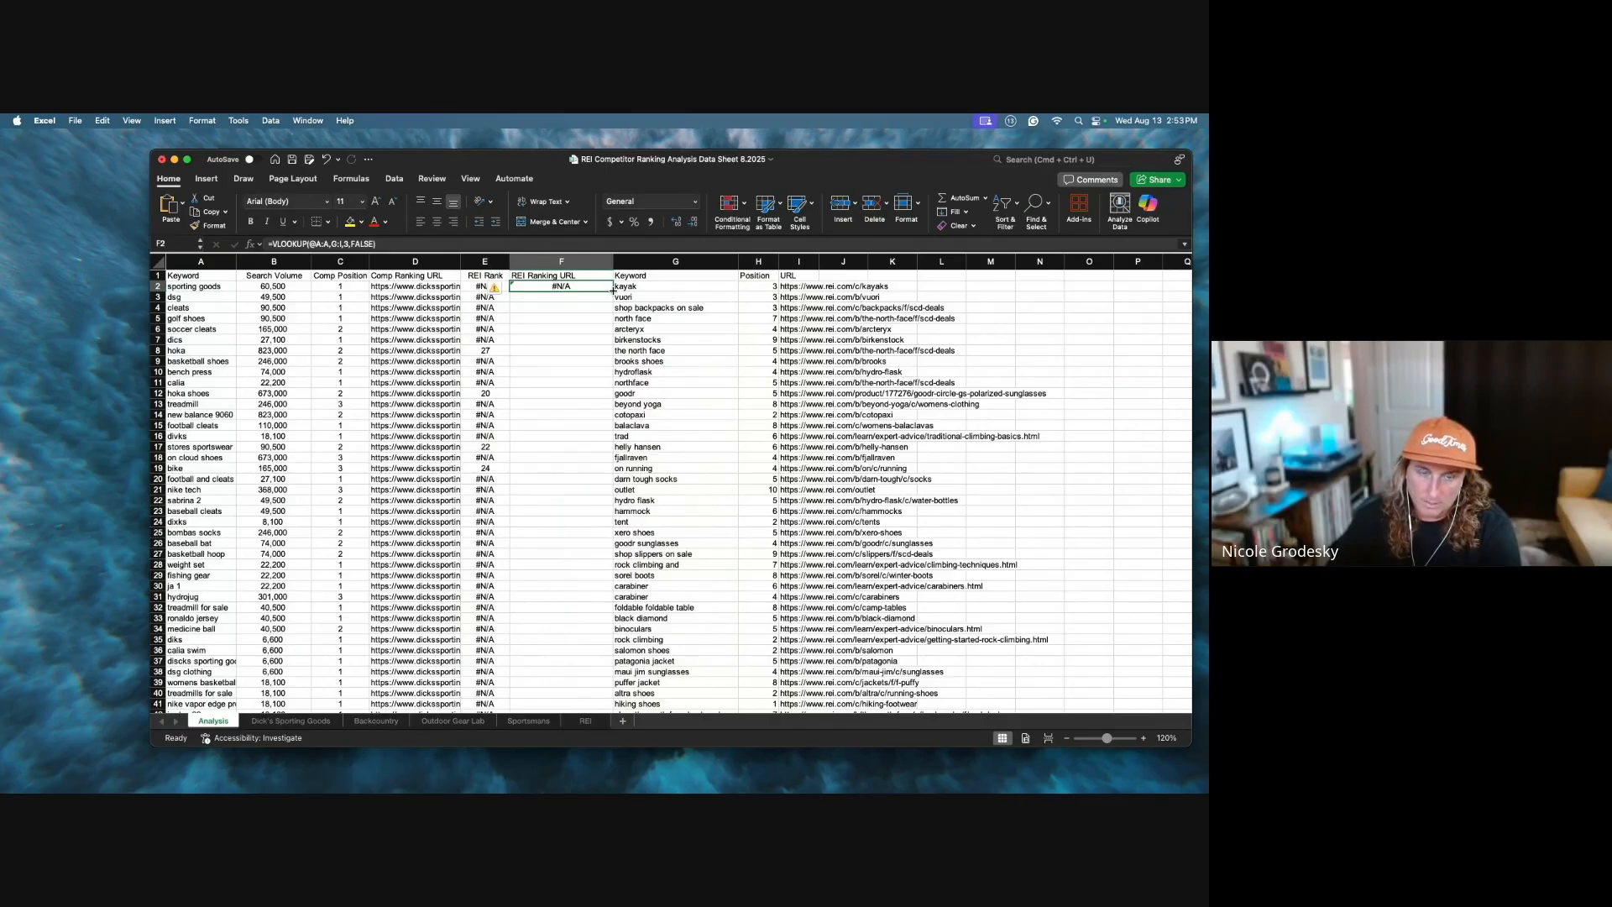
{"action": "double_click", "coordinate": [614, 292]}
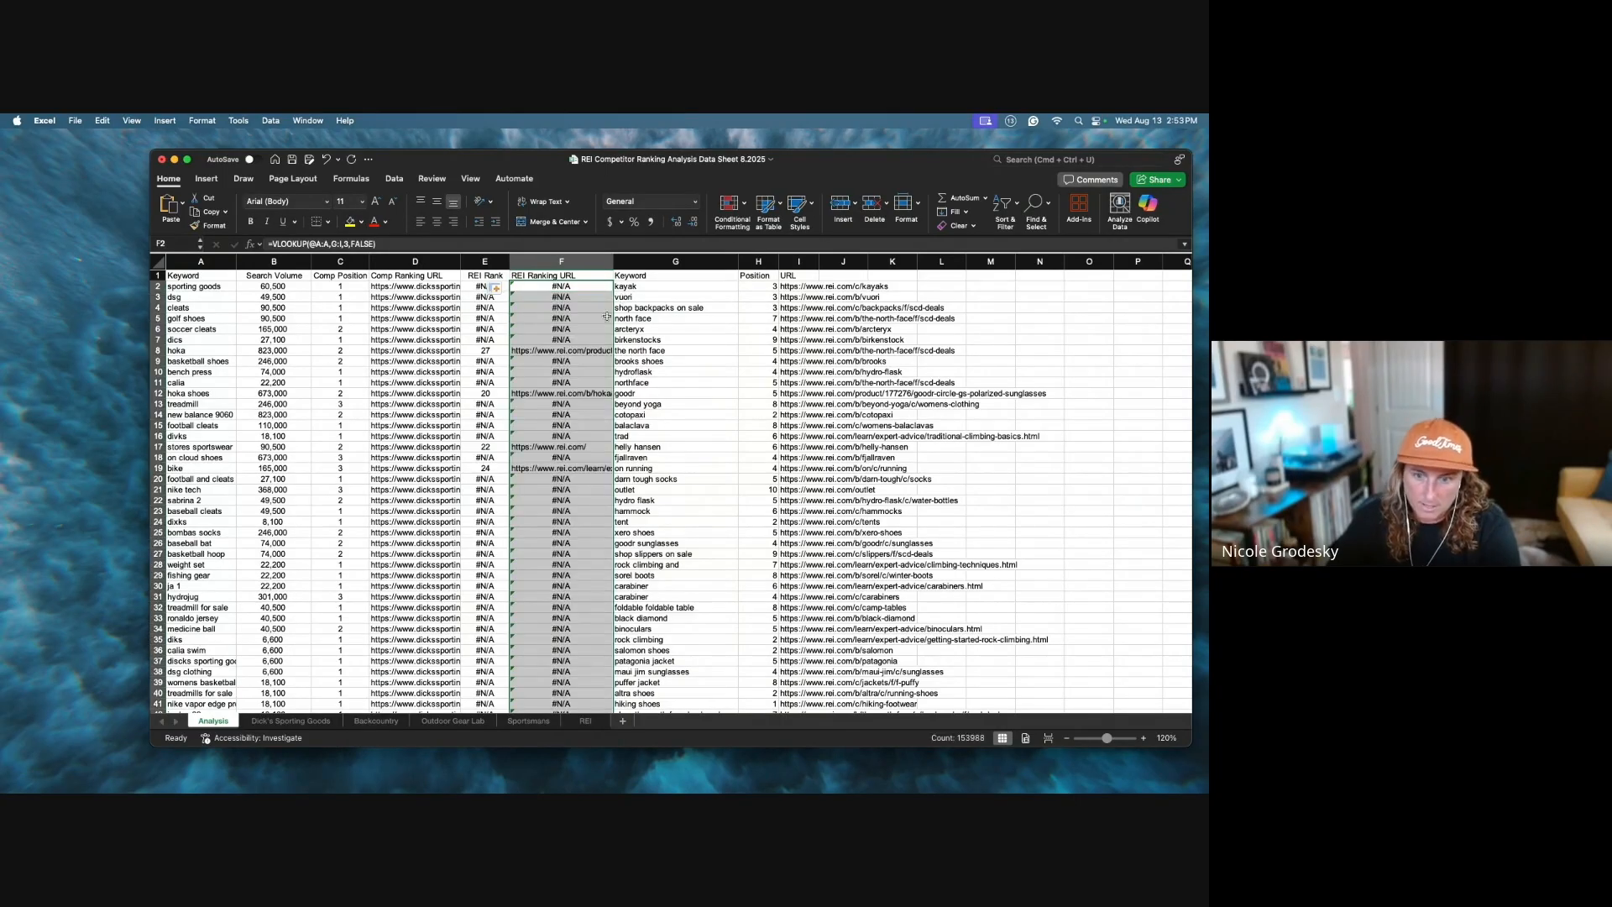
Step: Insert a new column before the Keyword column and give it the header Themes
{"action": "right_click", "coordinate": [208, 262]}
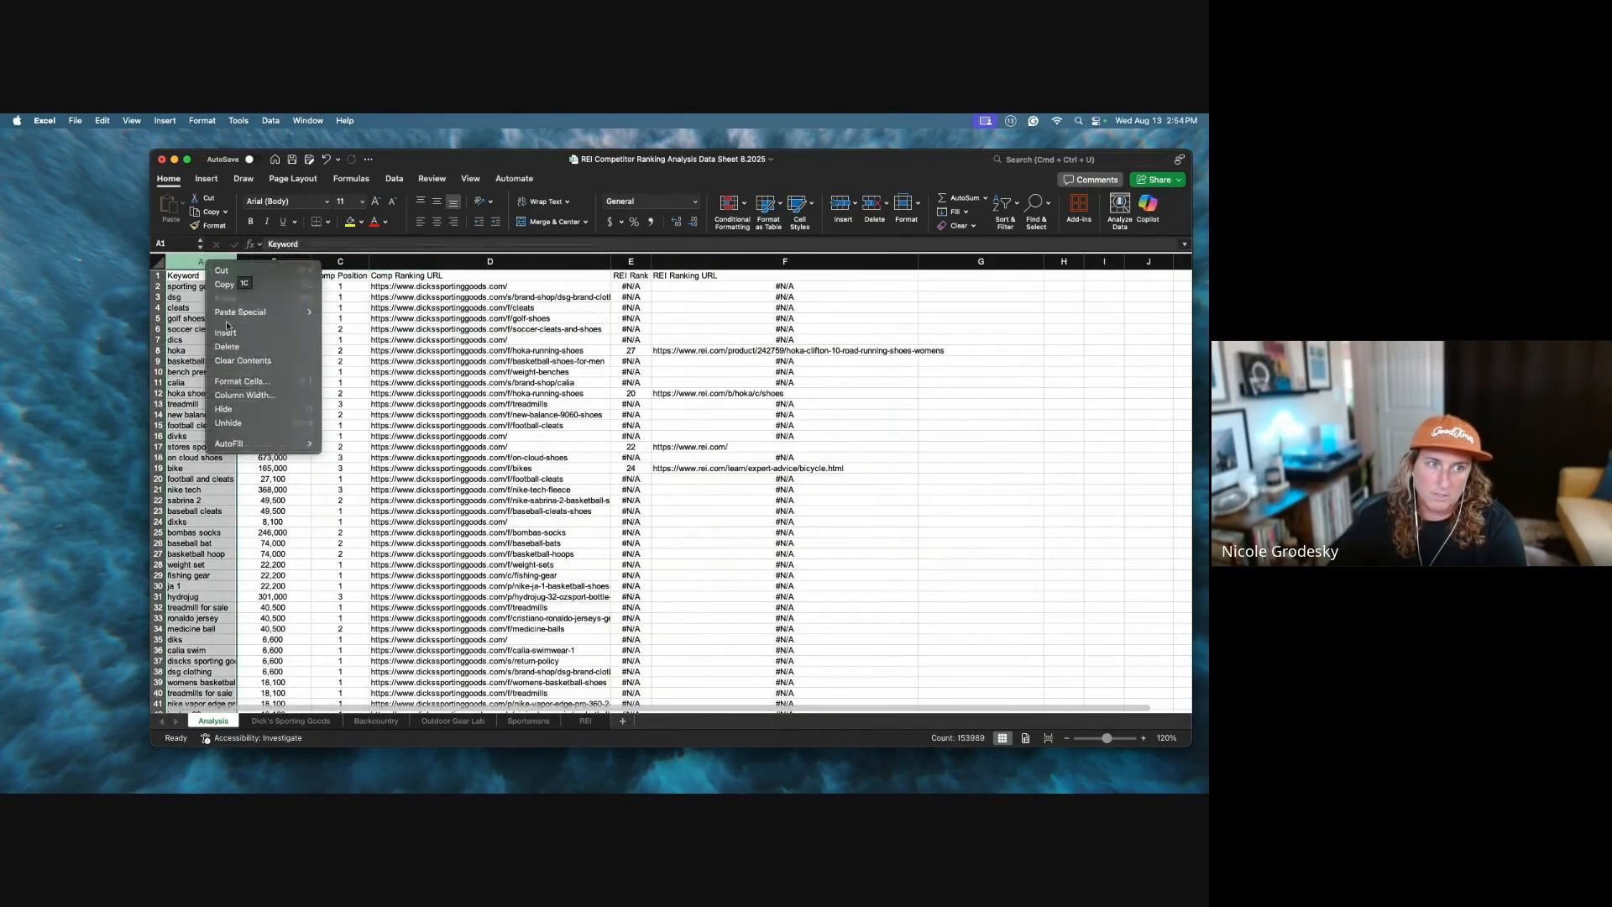
{"action": "left_click", "coordinate": [226, 330]}
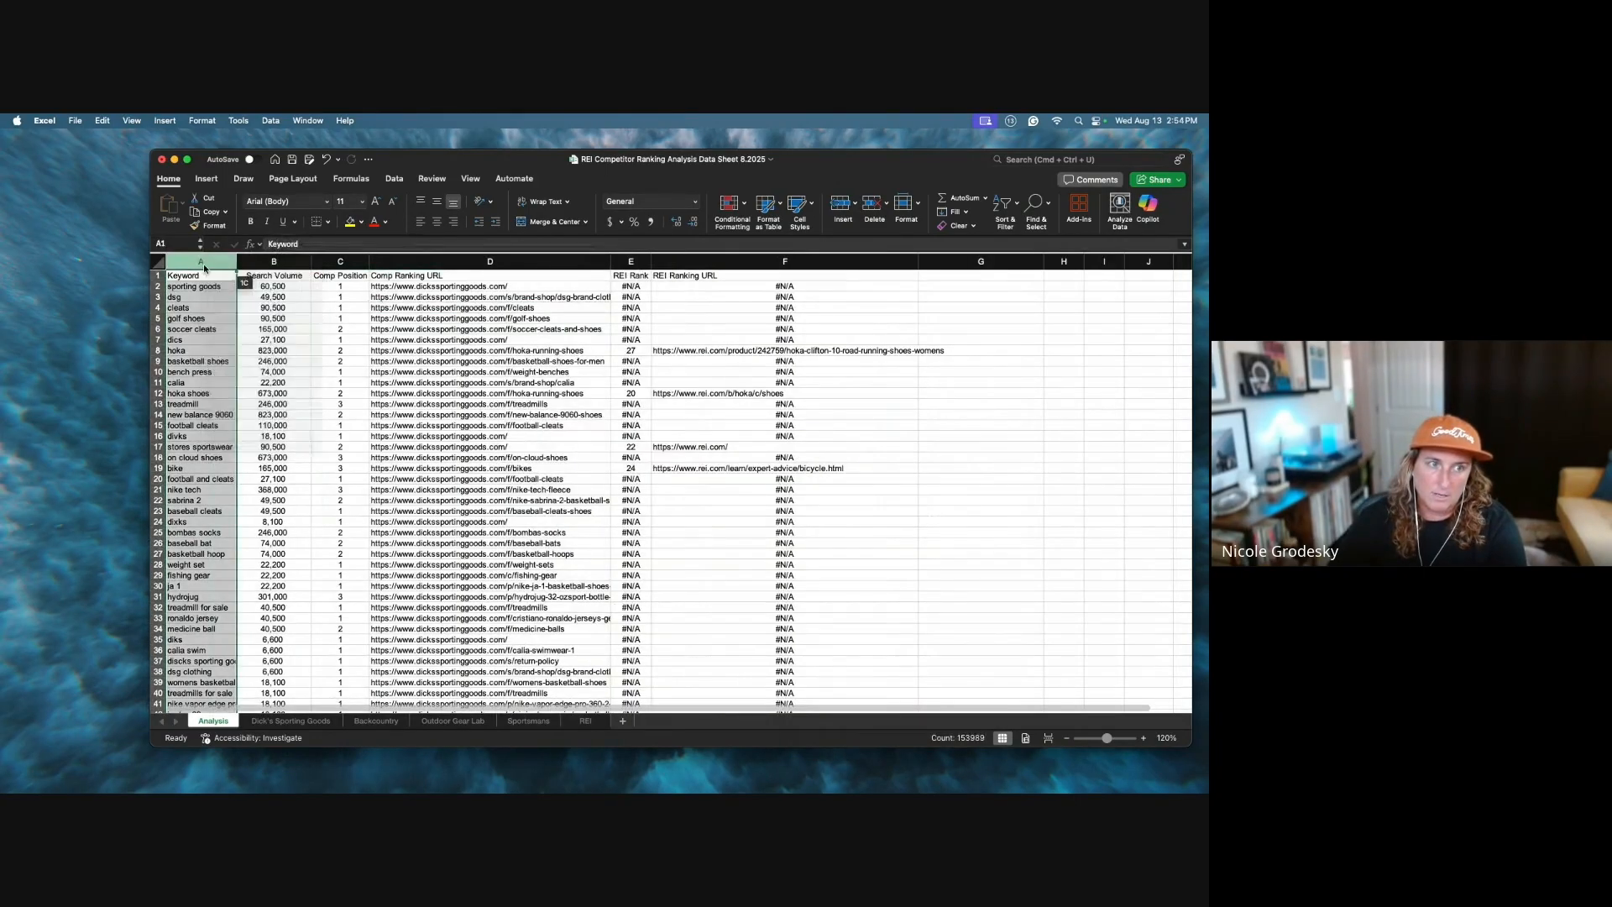
{"action": "left_click", "coordinate": [182, 274]}
{"action": "type", "text": "Themes"}
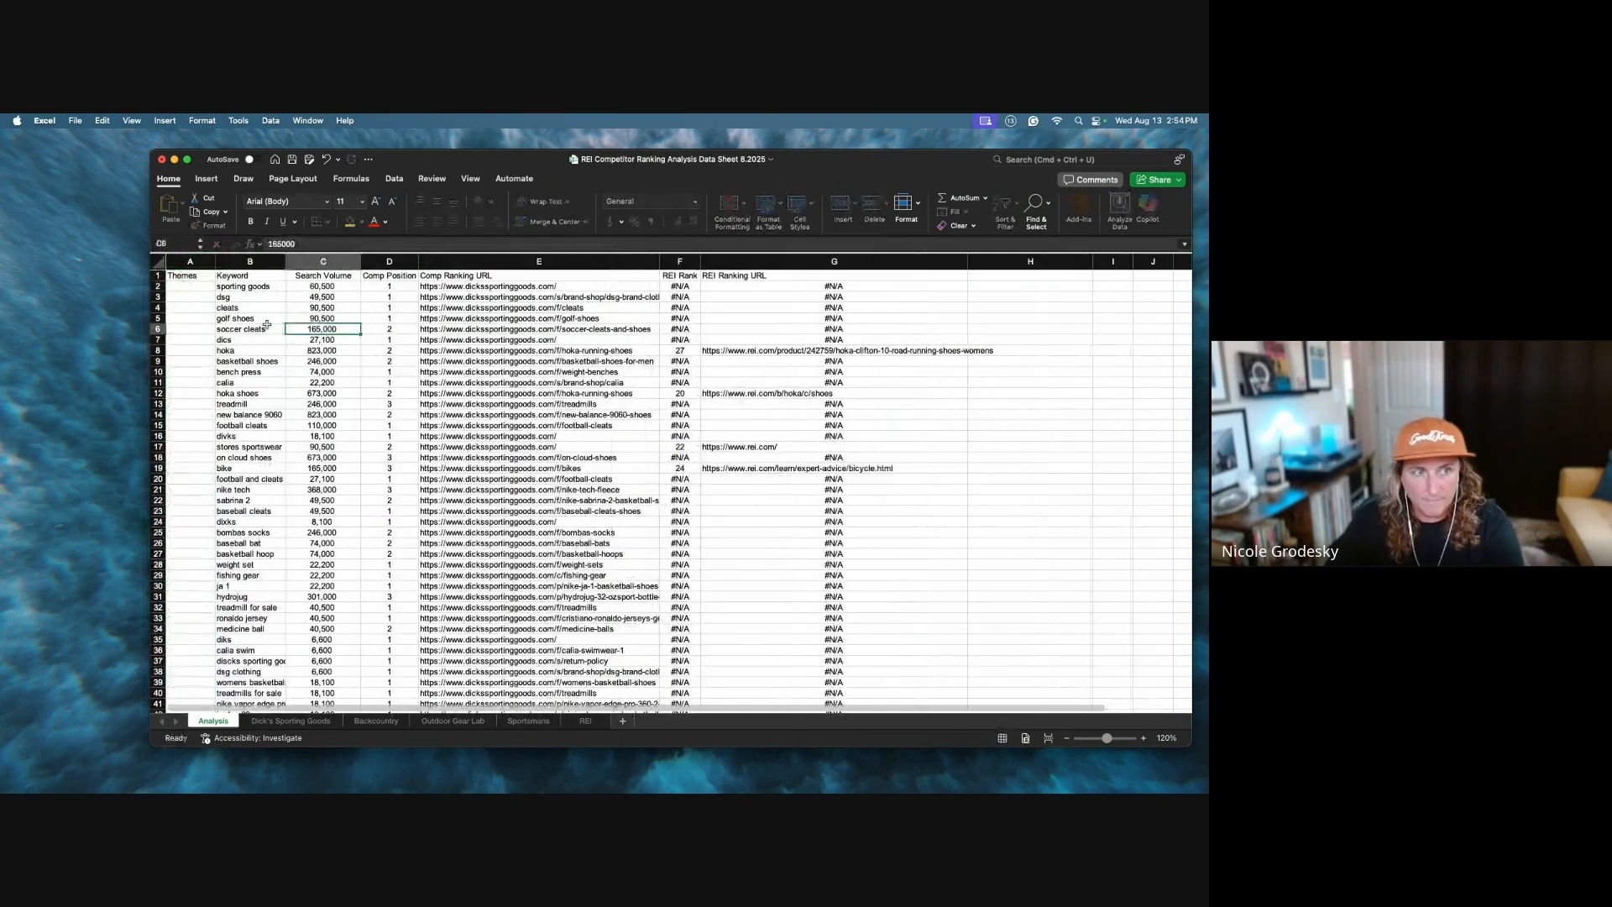
{"action": "key", "text": "Return"}
Step: Add filters to the headers of columns A through G and widen the Keyword column slightly
{"action": "left_click_drag", "start_coordinate": [190, 261], "coordinate": [729, 263]}
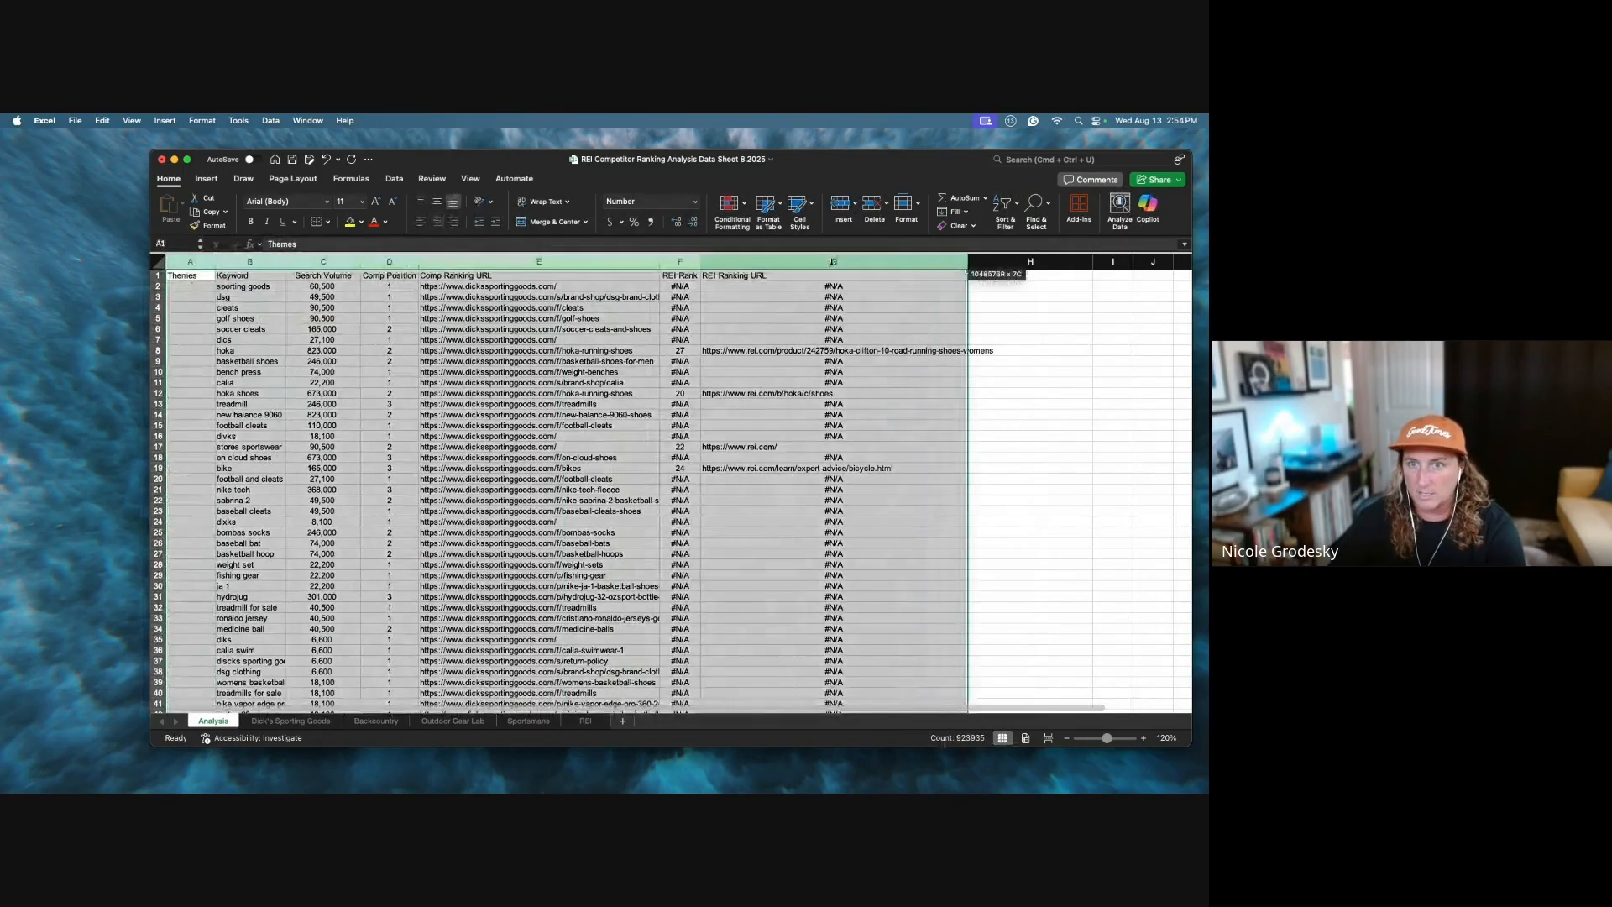
{"action": "left_click", "coordinate": [1005, 204]}
{"action": "left_click", "coordinate": [1021, 275]}
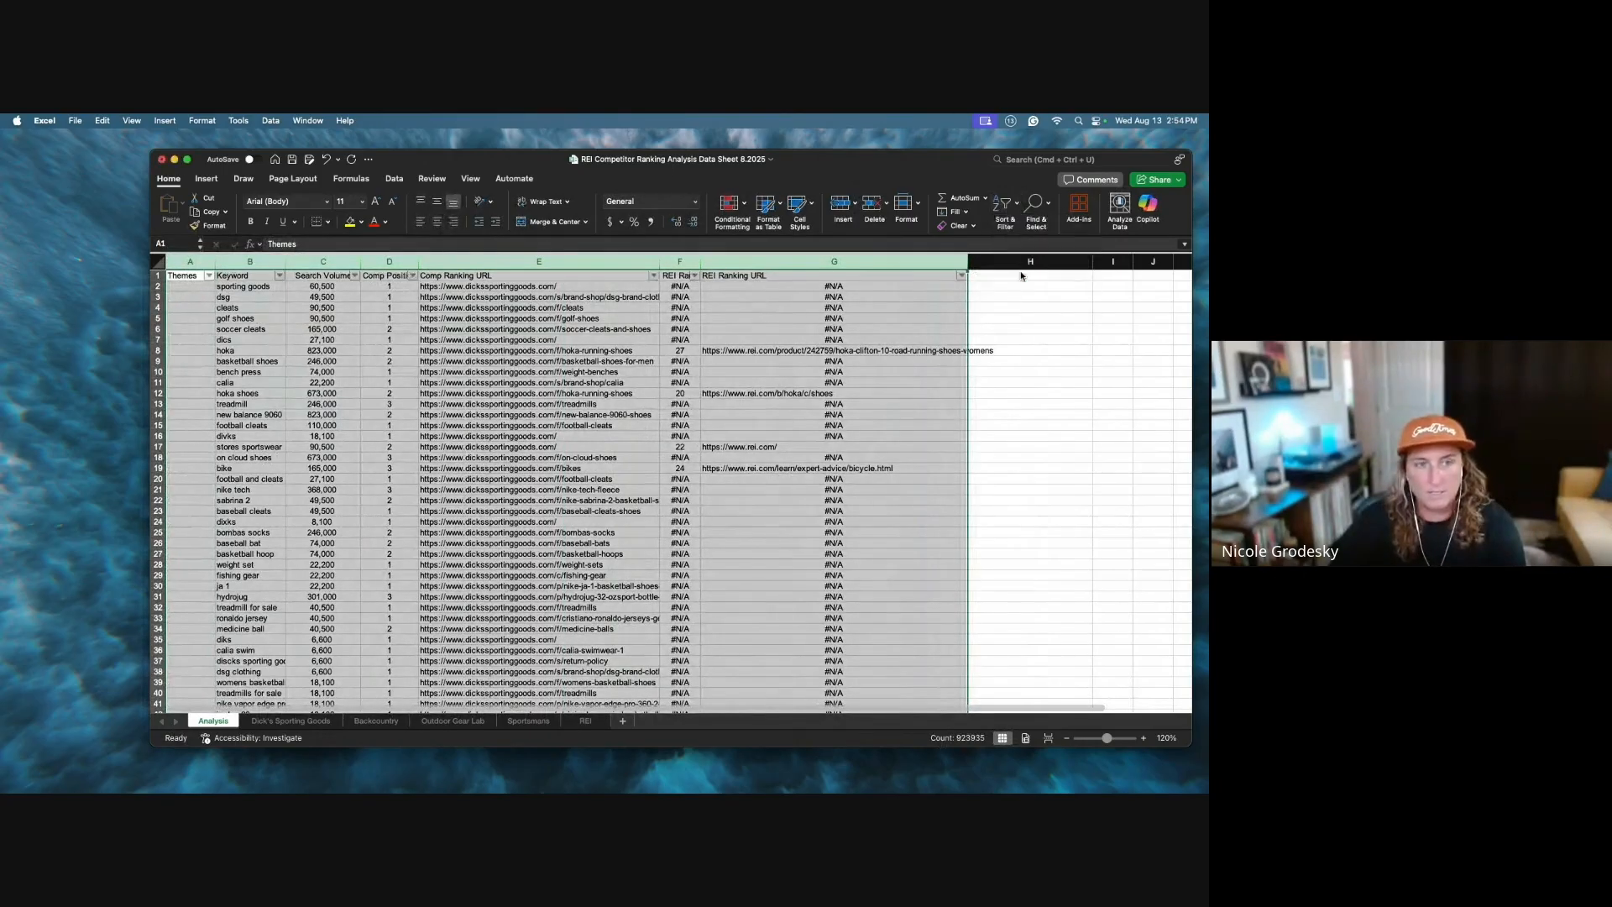
{"action": "left_click", "coordinate": [339, 404]}
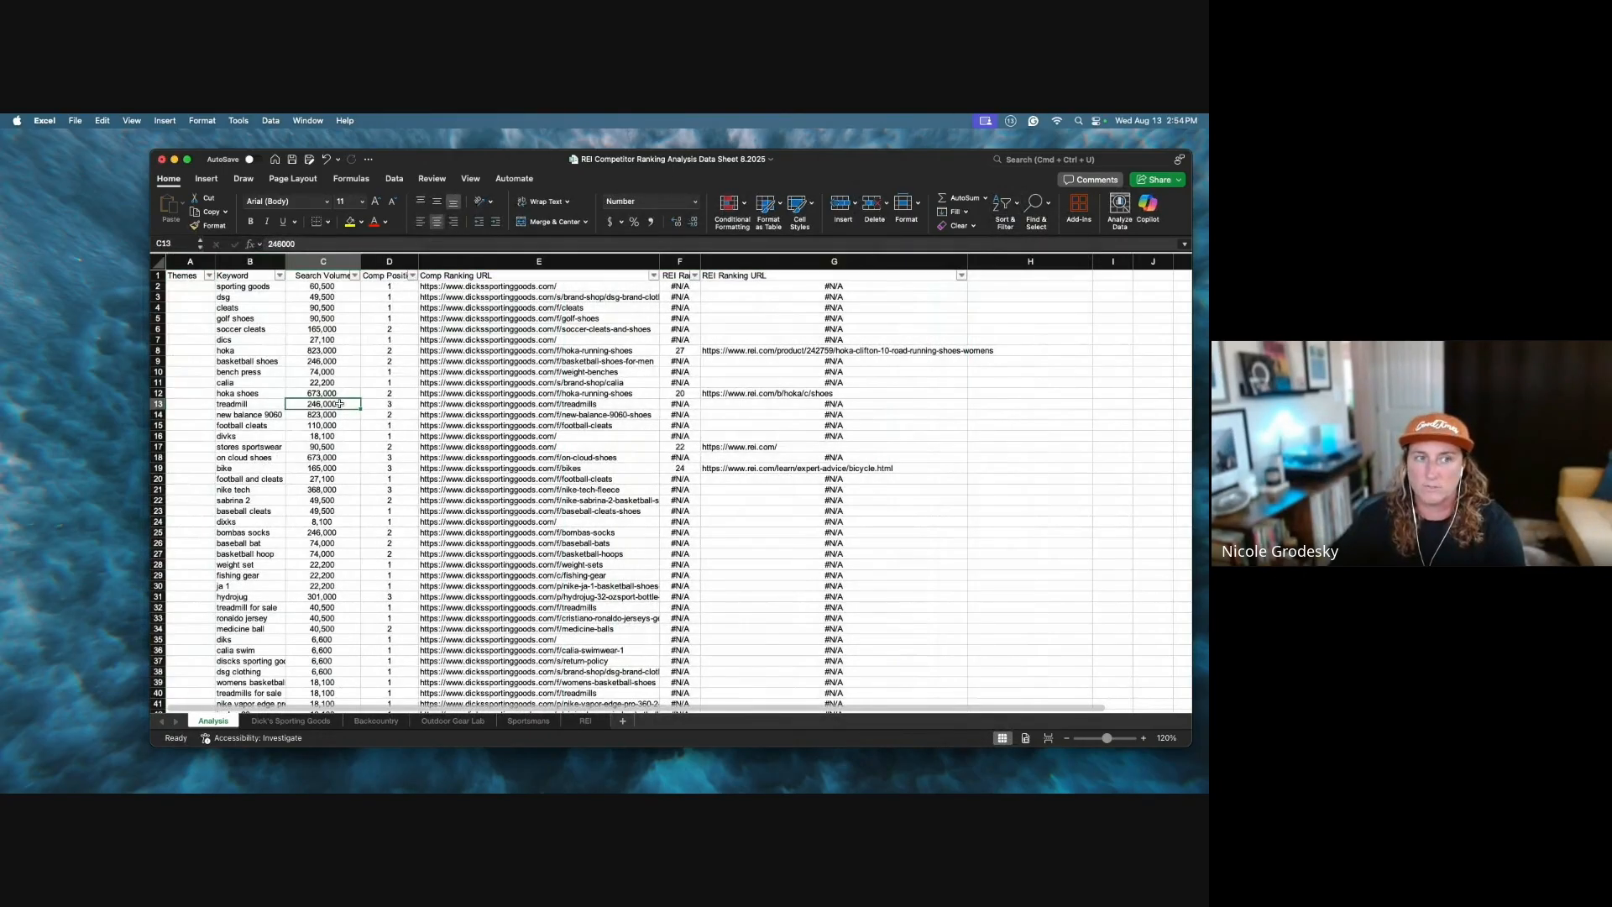
{"action": "left_click_drag", "start_coordinate": [279, 262], "coordinate": [295, 262]}
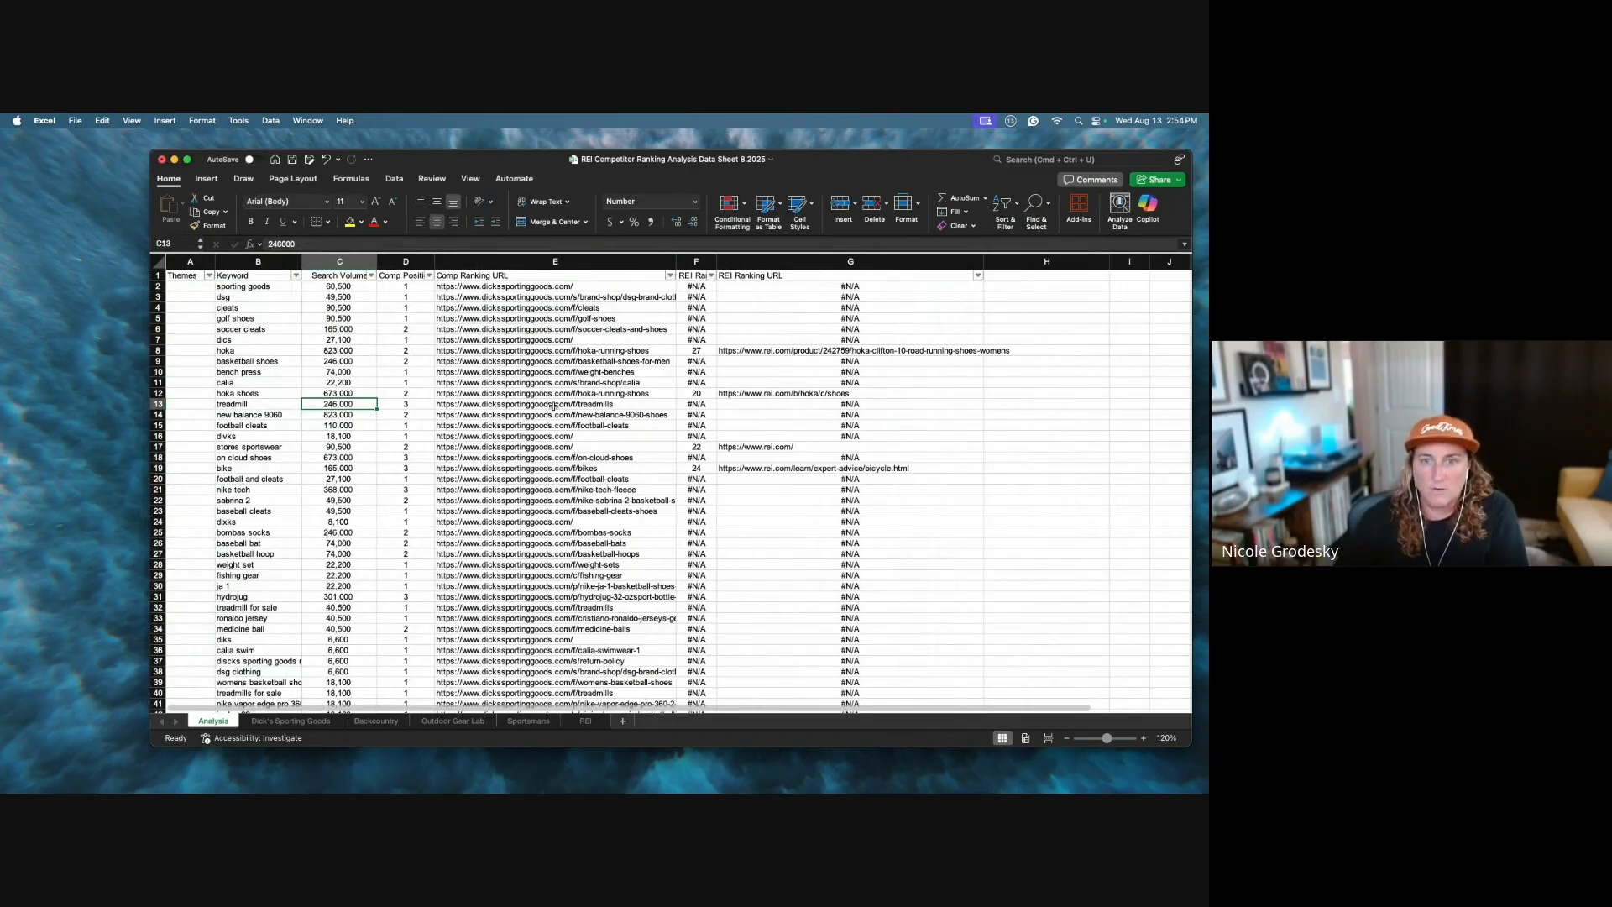
Step: Sort the Analysis data by Search Volume in descending order
{"action": "left_click", "coordinate": [370, 276]}
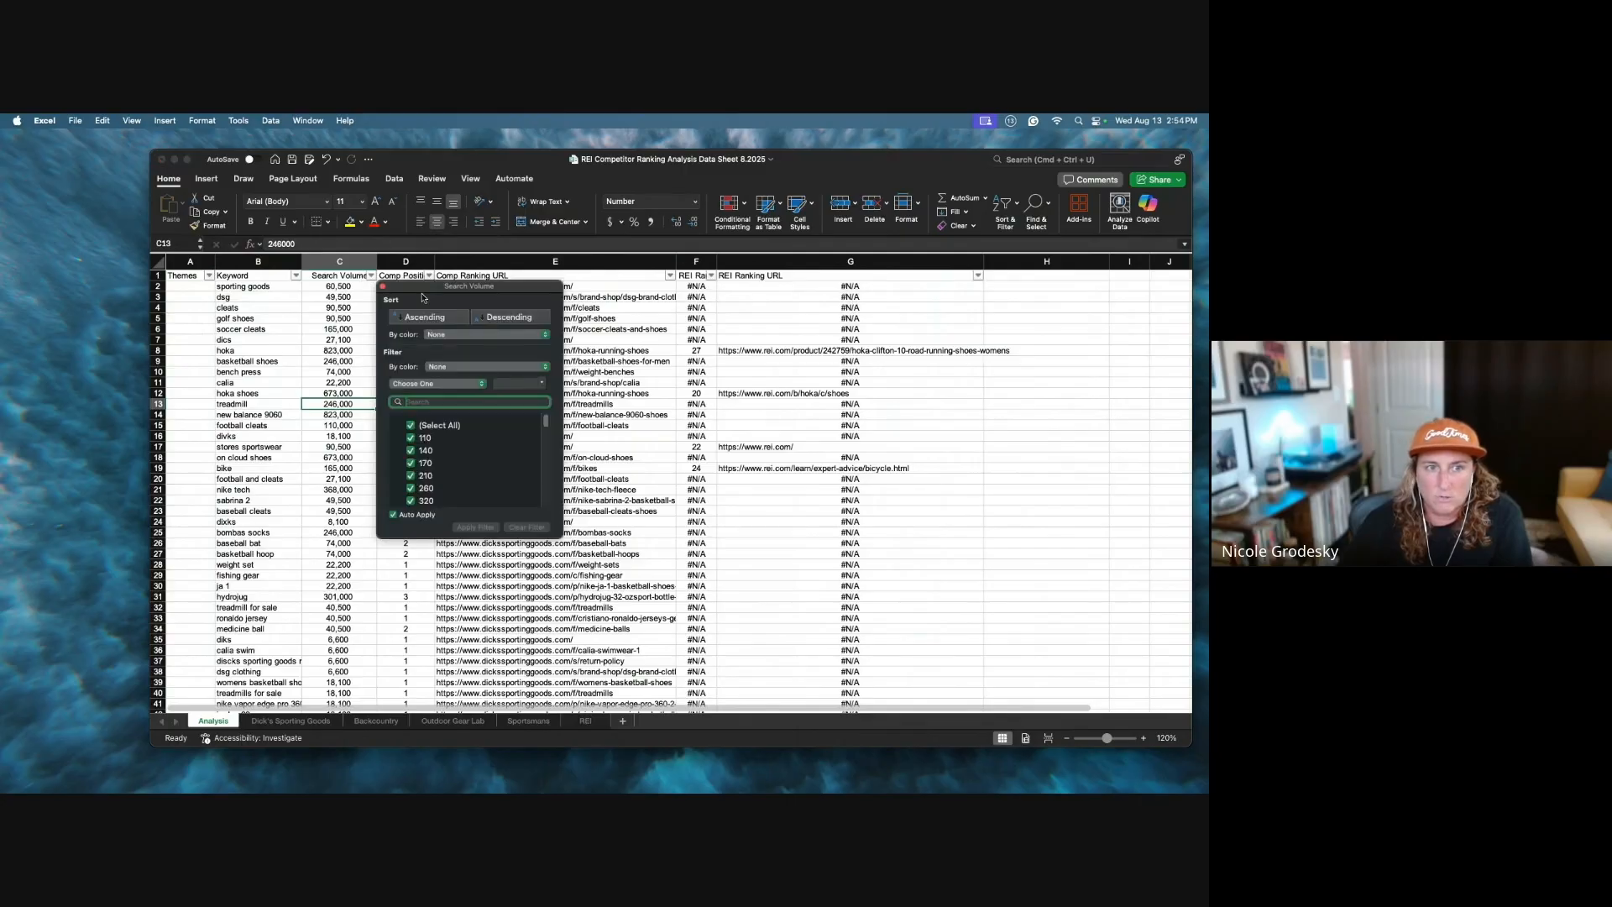
{"action": "left_click", "coordinate": [492, 317]}
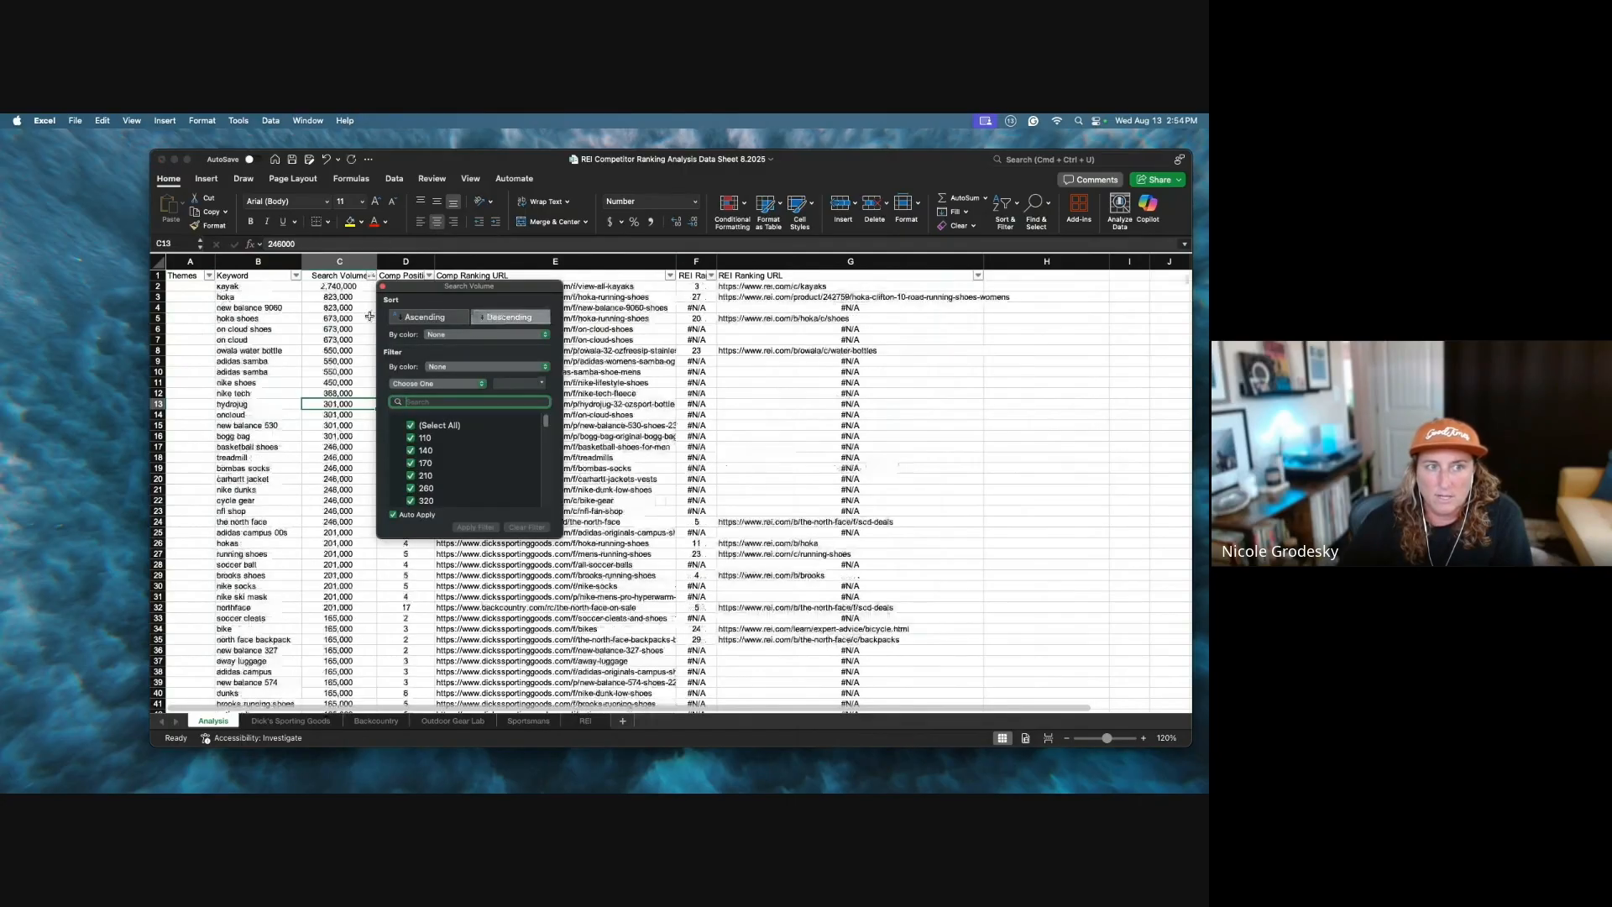
{"action": "left_click", "coordinate": [274, 288]}
Step: Examine the kayak row across search volume, competitor position and URL, and REI's rank and ranking URL
{"action": "key", "text": "Right"}
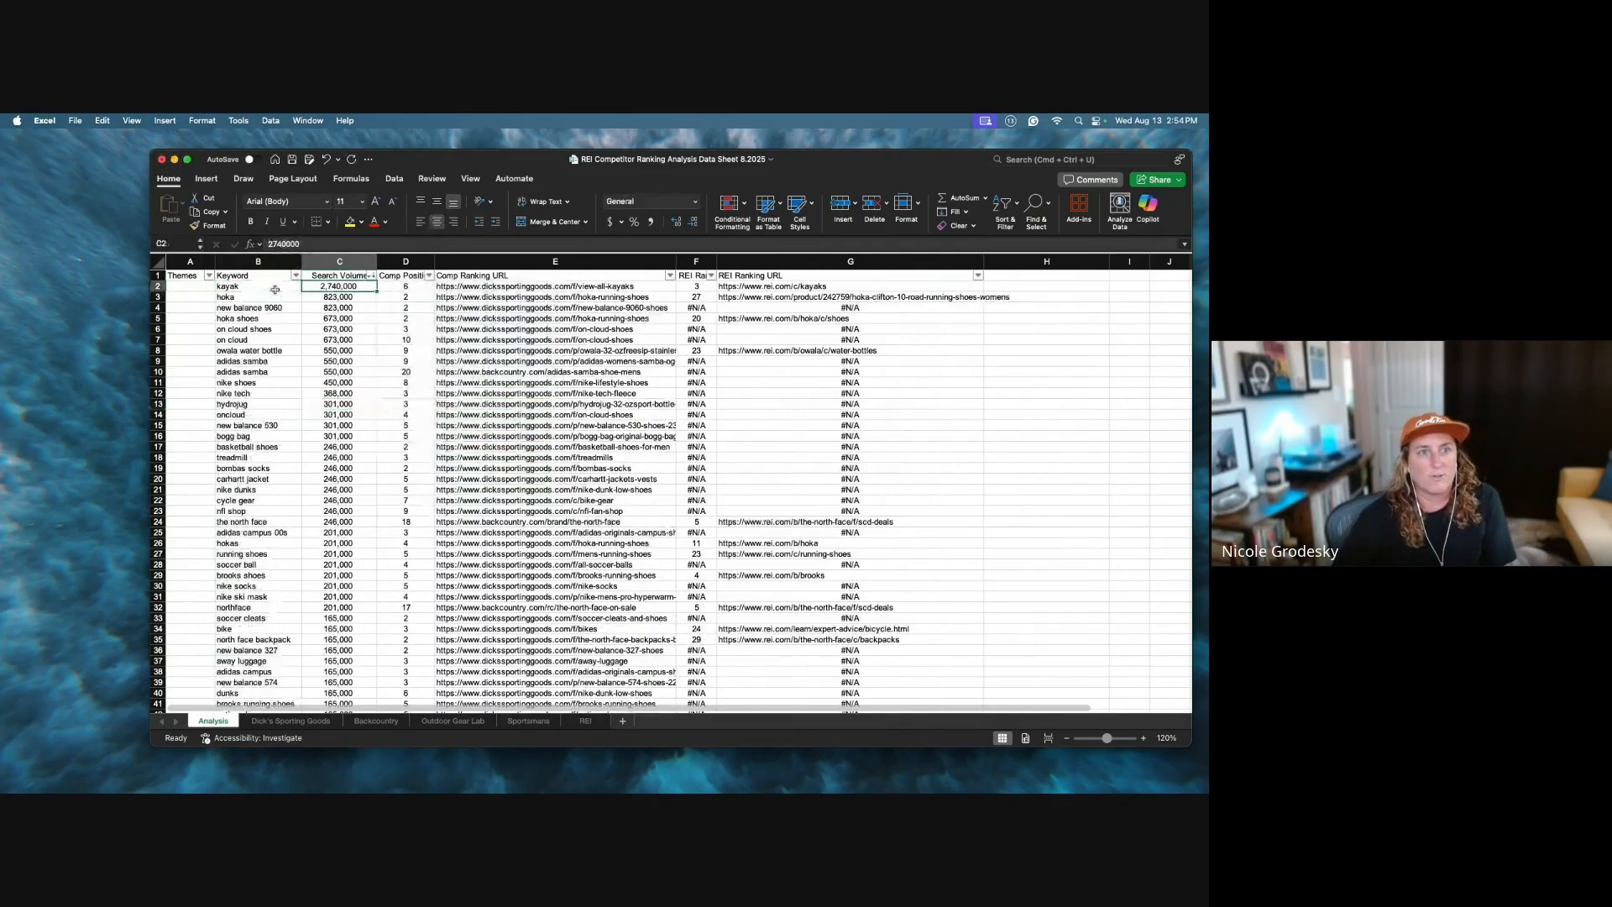
{"action": "key", "text": "Right"}
{"action": "key", "text": "Right"}
{"action": "key", "text": "Right"}
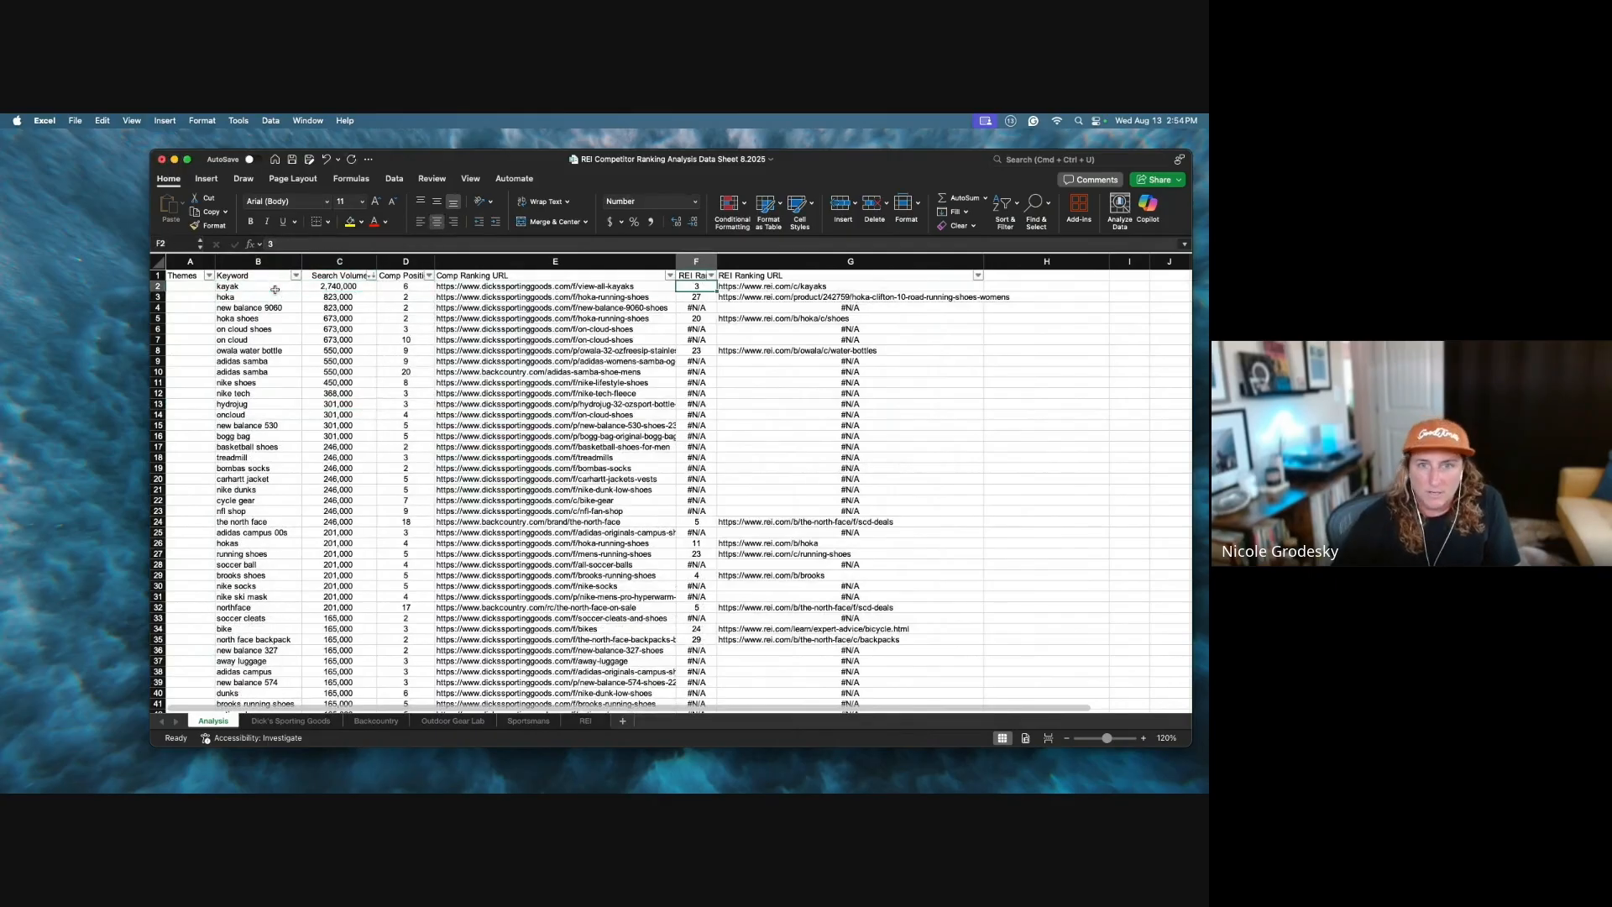
{"action": "key", "text": "Right"}
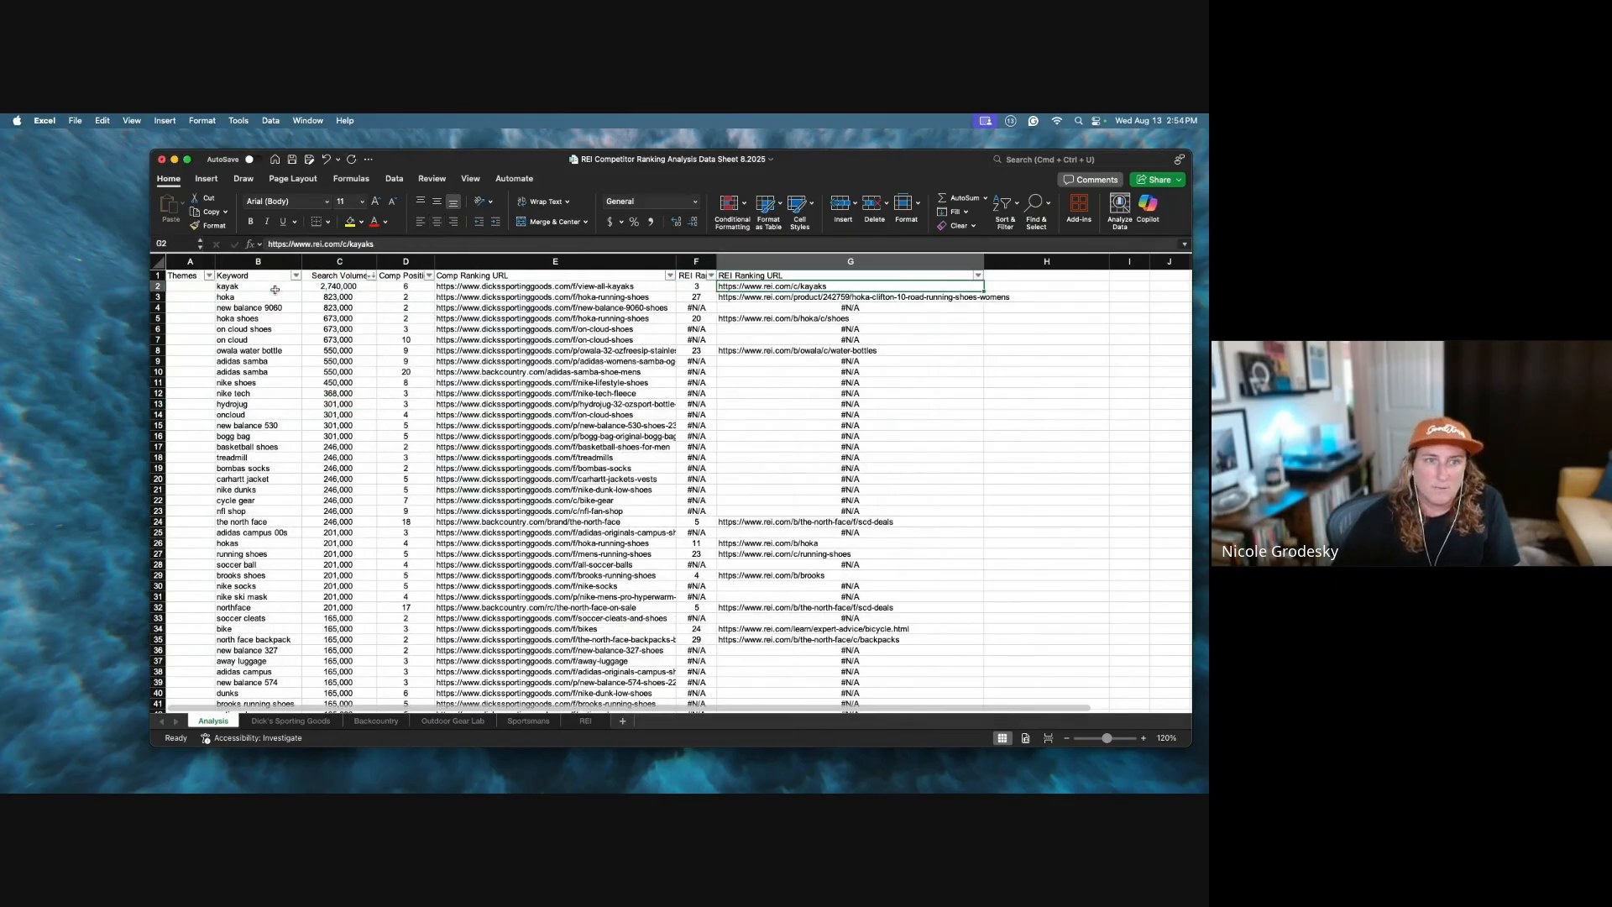
{"action": "key", "text": "Left"}
{"action": "key", "text": "Left"}
{"action": "key", "text": "Right"}
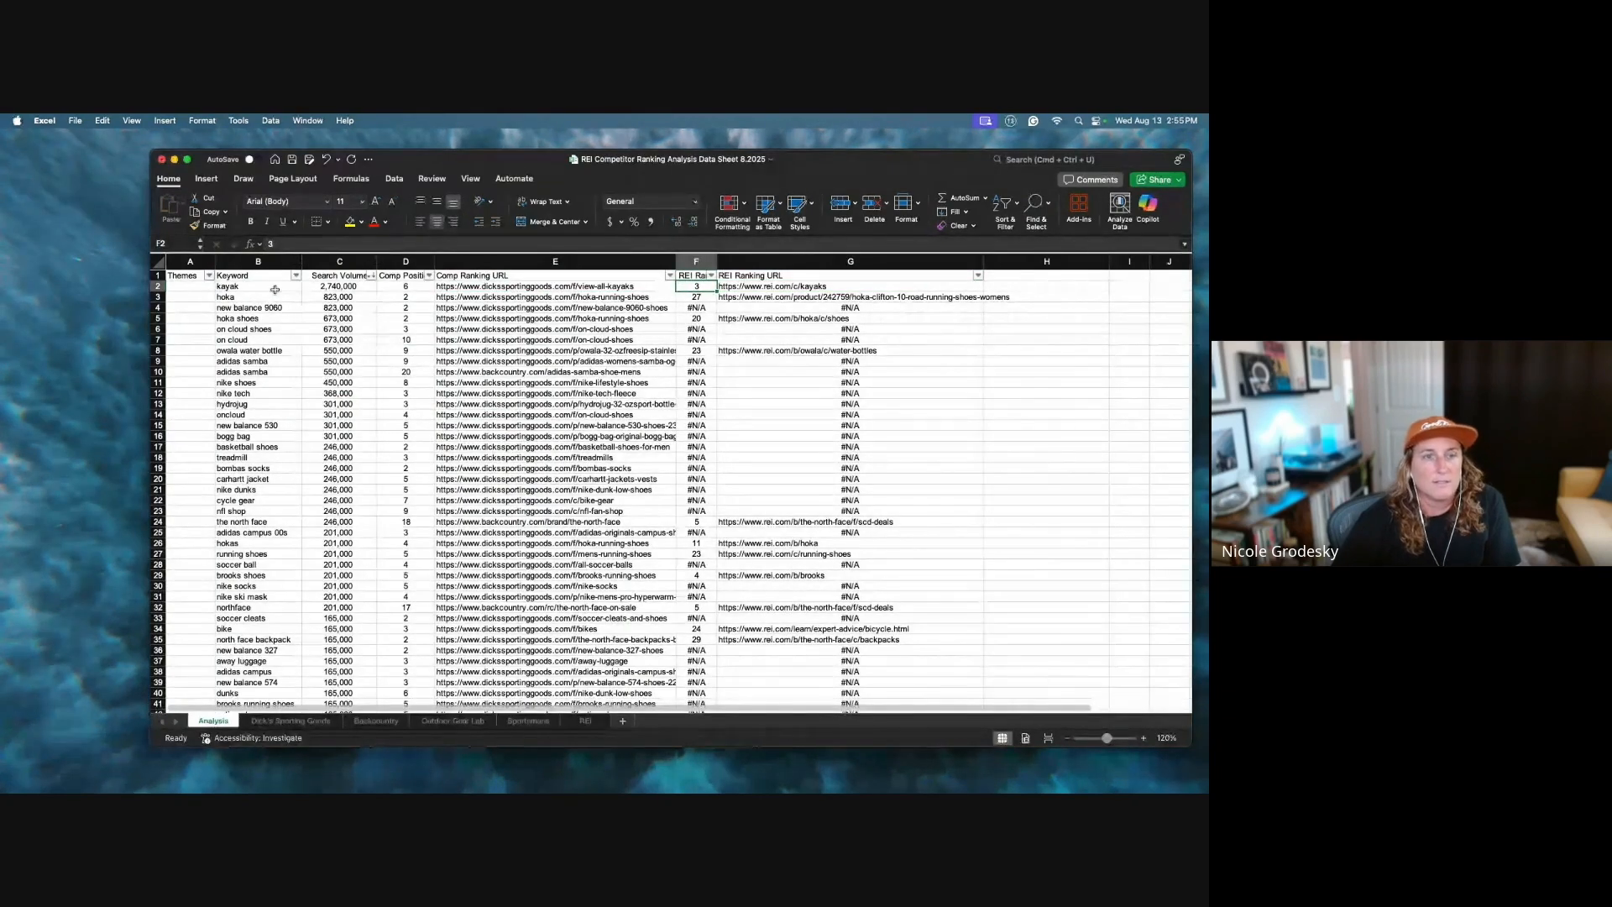
{"action": "key", "text": "Left"}
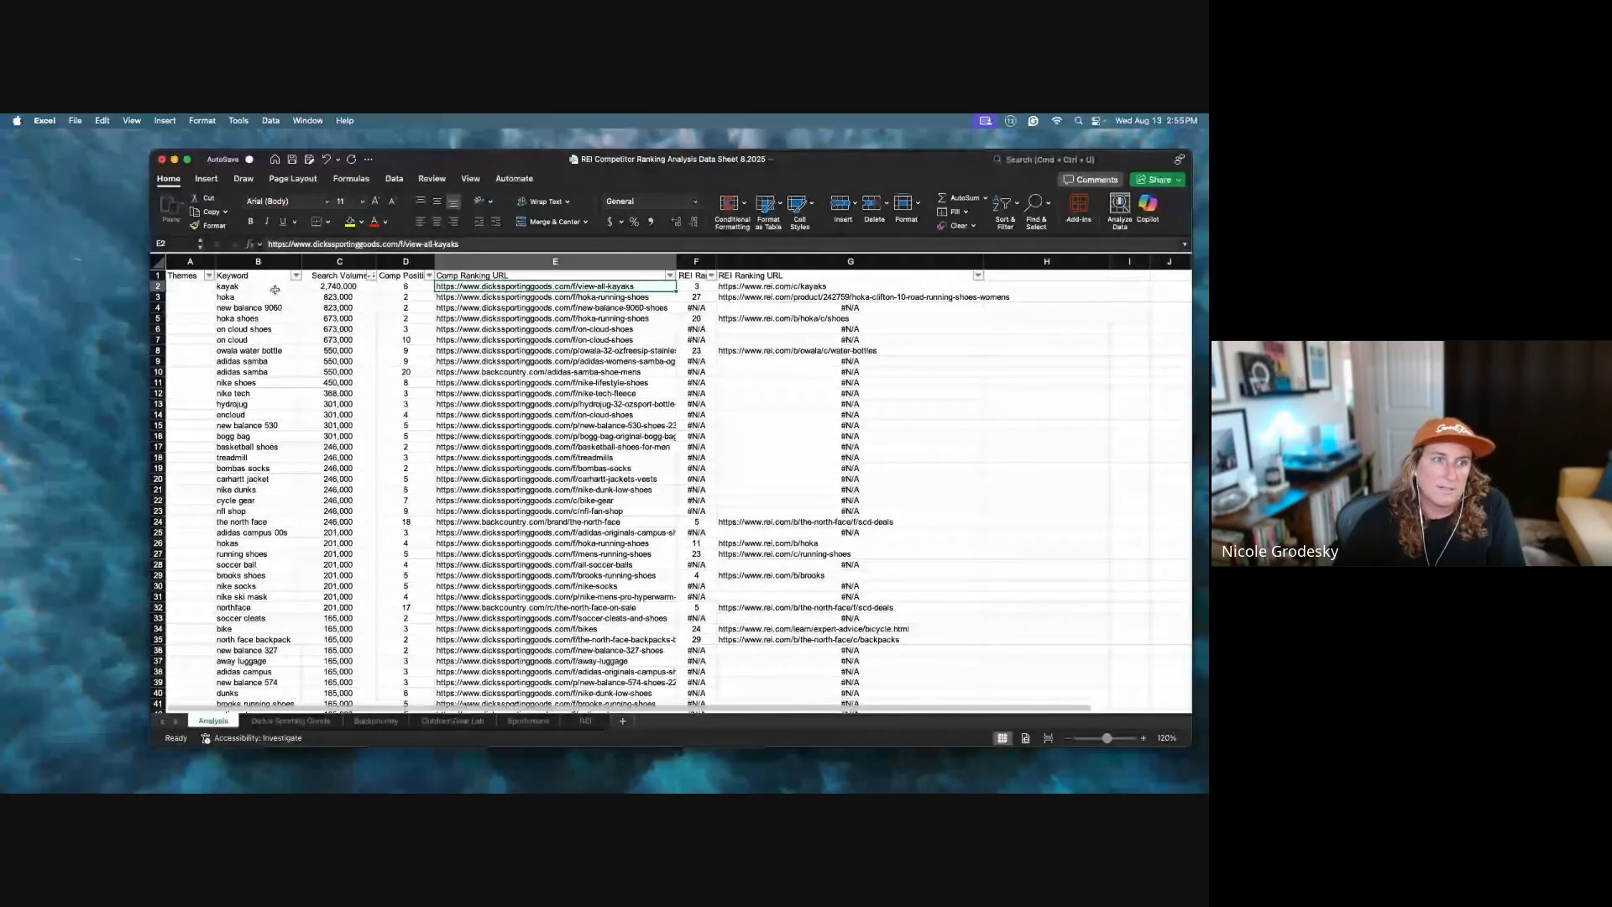
{"action": "key", "text": "Left"}
{"action": "key", "text": "Left"}
{"action": "key", "text": "Down"}
{"action": "key", "text": "super+c"}
{"action": "key", "text": "Down"}
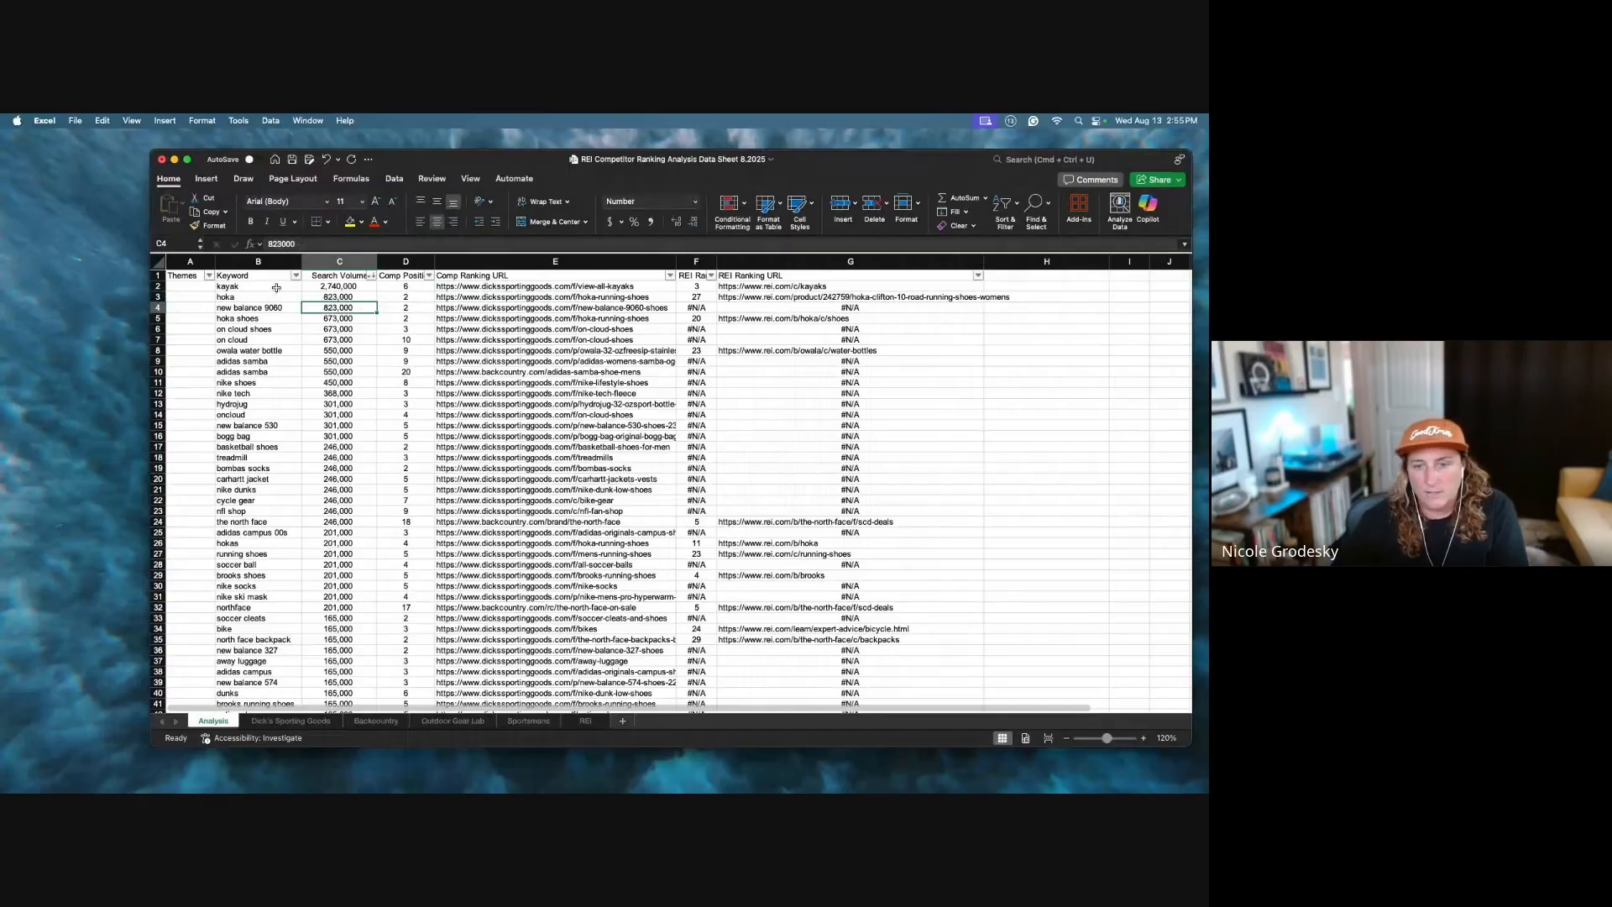
Step: Sort the Analysis data by Keyword in ascending order
{"action": "left_click", "coordinate": [296, 275]}
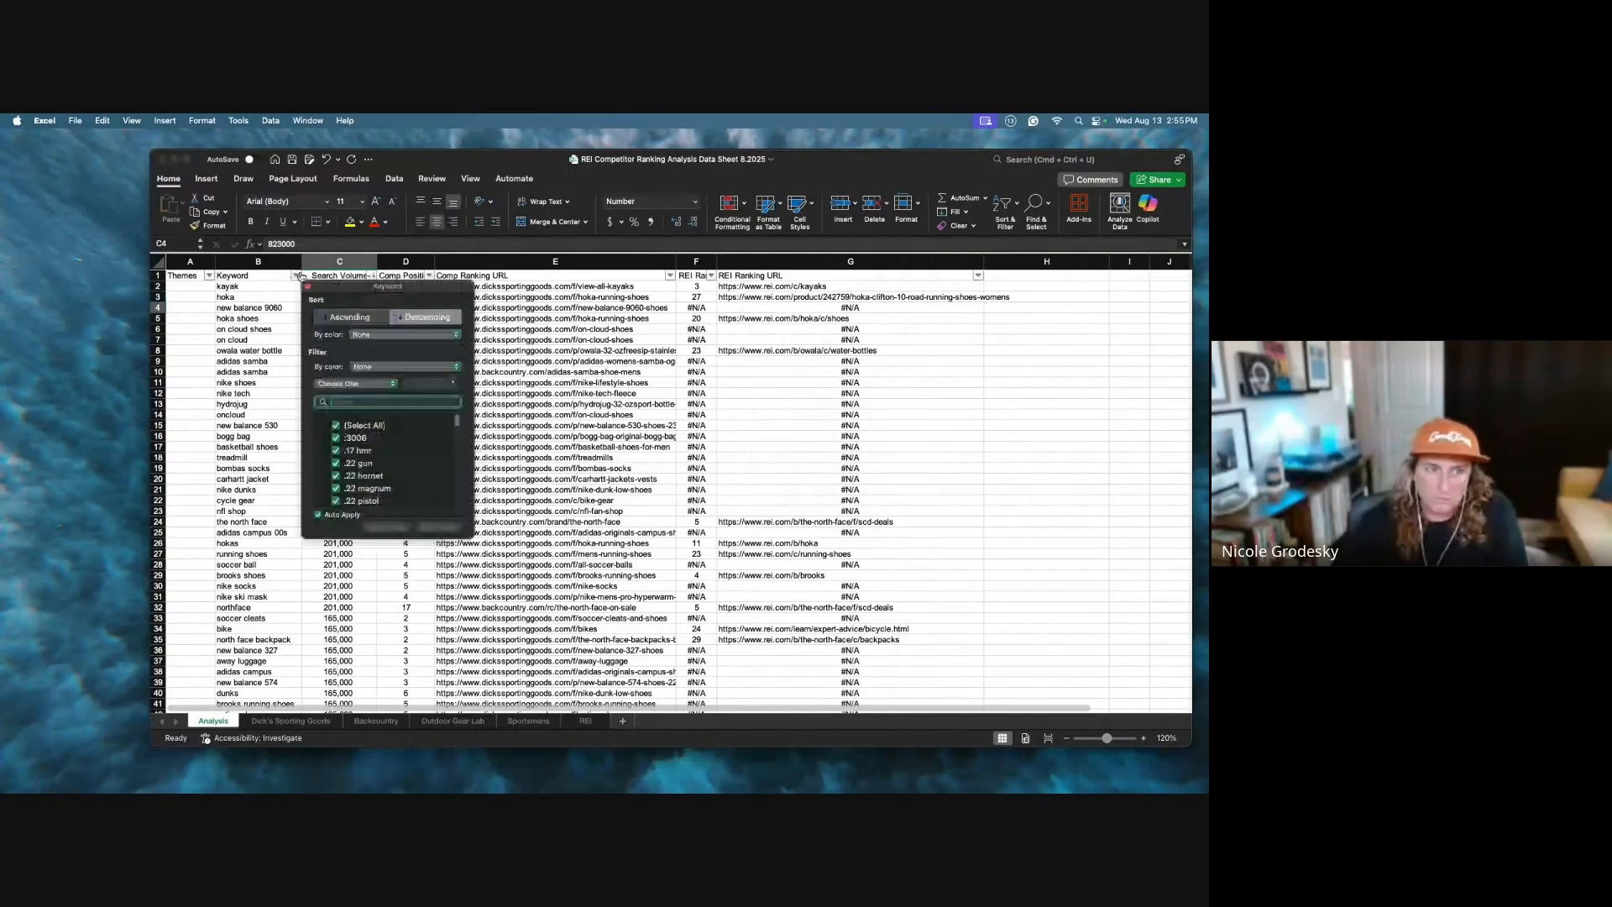
{"action": "left_click", "coordinate": [344, 319]}
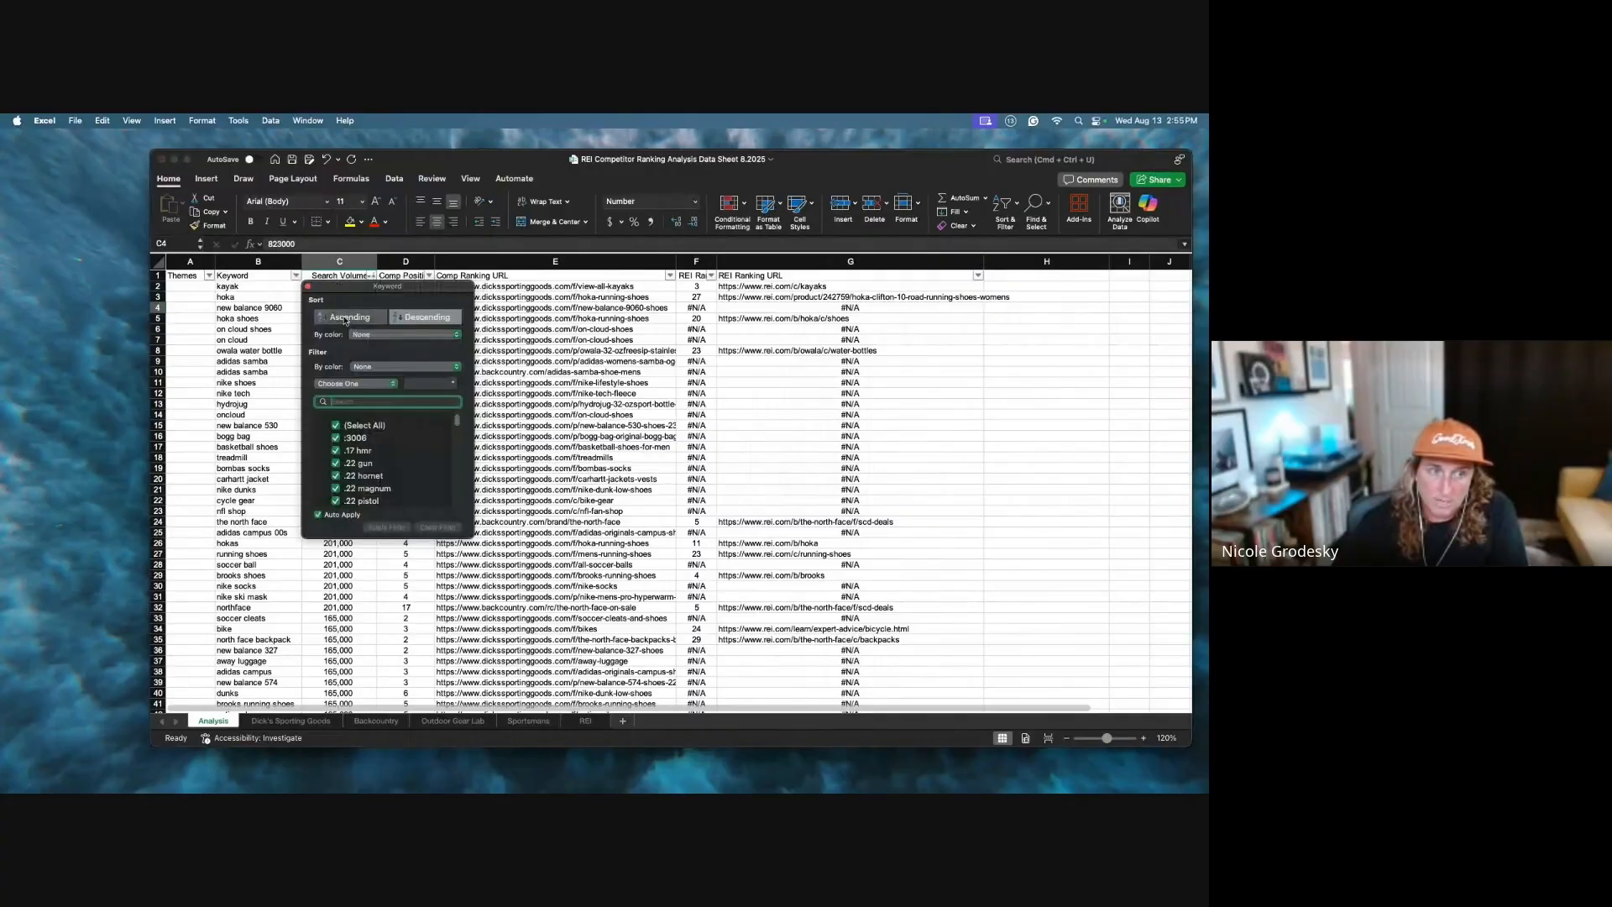
{"action": "left_click", "coordinate": [256, 334]}
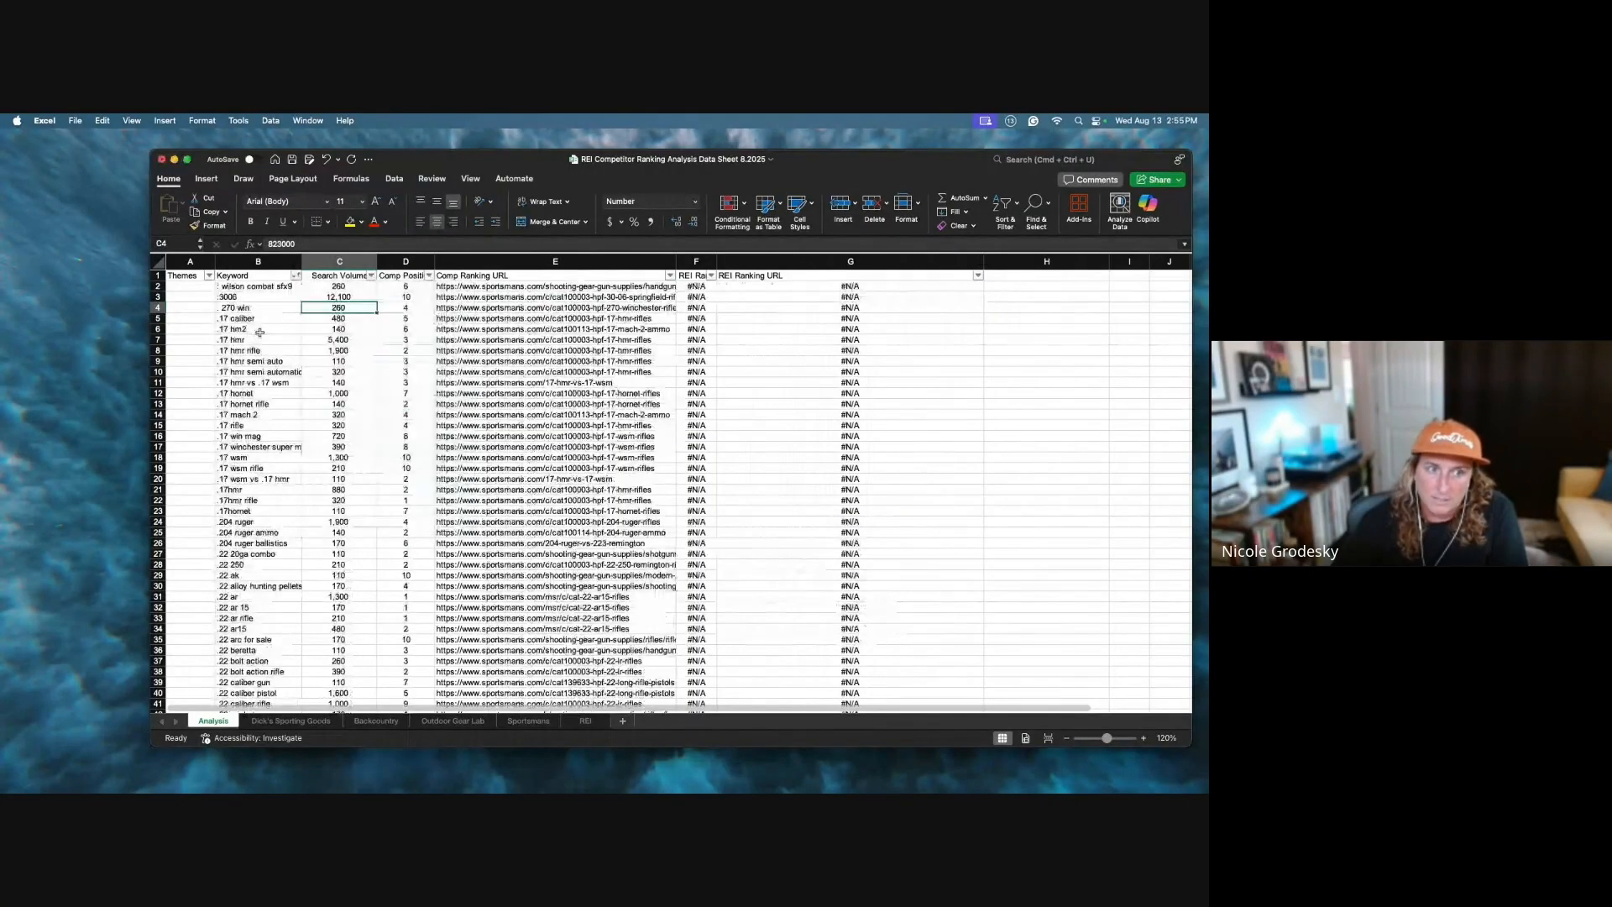
Step: Review the alphabetically sorted keywords and their competitor URLs, from the .17 and .22 caliber terms down to the 10 mm terms
{"action": "left_click_drag", "start_coordinate": [262, 331], "coordinate": [267, 671]}
{"action": "scroll", "coordinate": [283, 622], "scroll_direction": "down", "scroll_amount": 1}
{"action": "scroll", "coordinate": [283, 622], "scroll_direction": "down", "scroll_amount": 6}
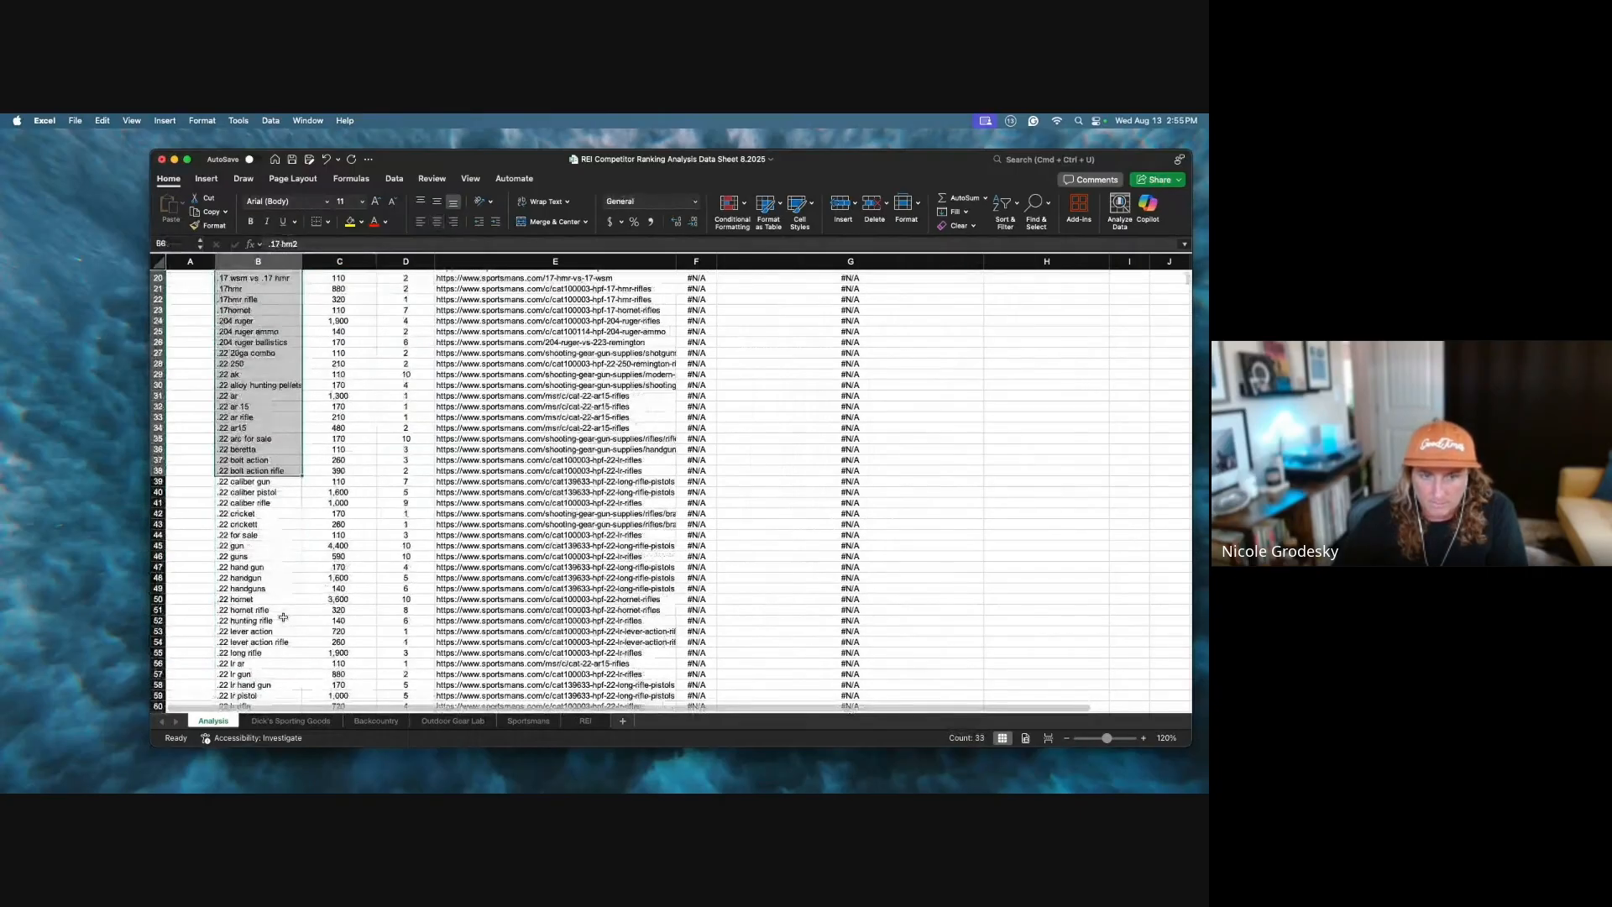
{"action": "left_click_drag", "start_coordinate": [260, 502], "coordinate": [267, 621]}
{"action": "scroll", "coordinate": [267, 617], "scroll_direction": "down", "scroll_amount": 5}
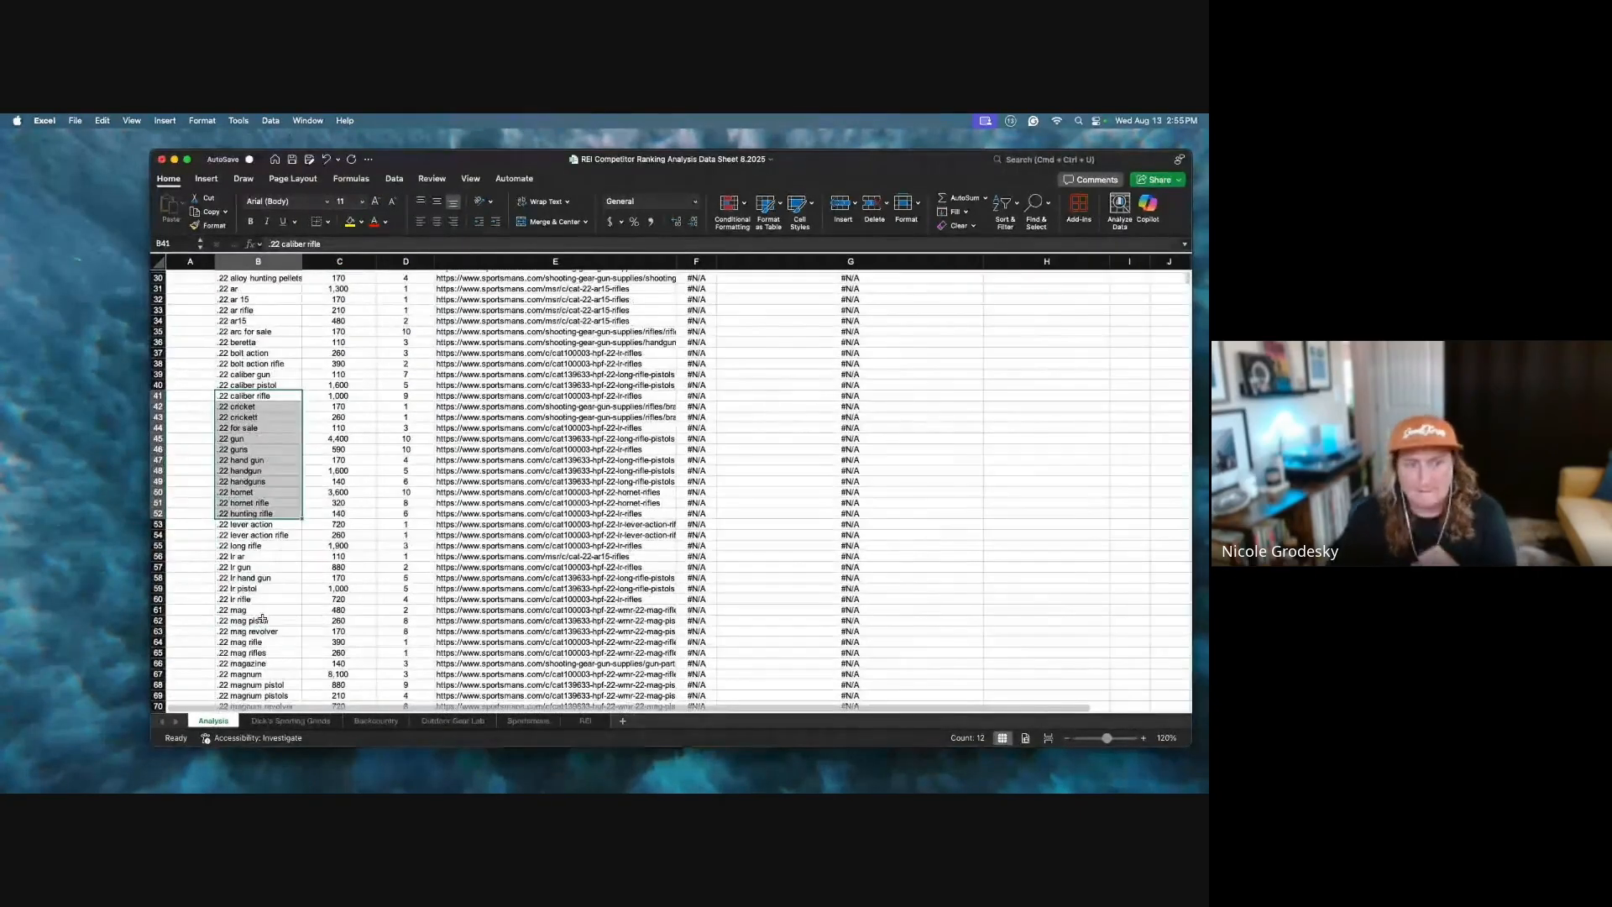
{"action": "scroll", "coordinate": [266, 610], "scroll_direction": "down", "scroll_amount": 14}
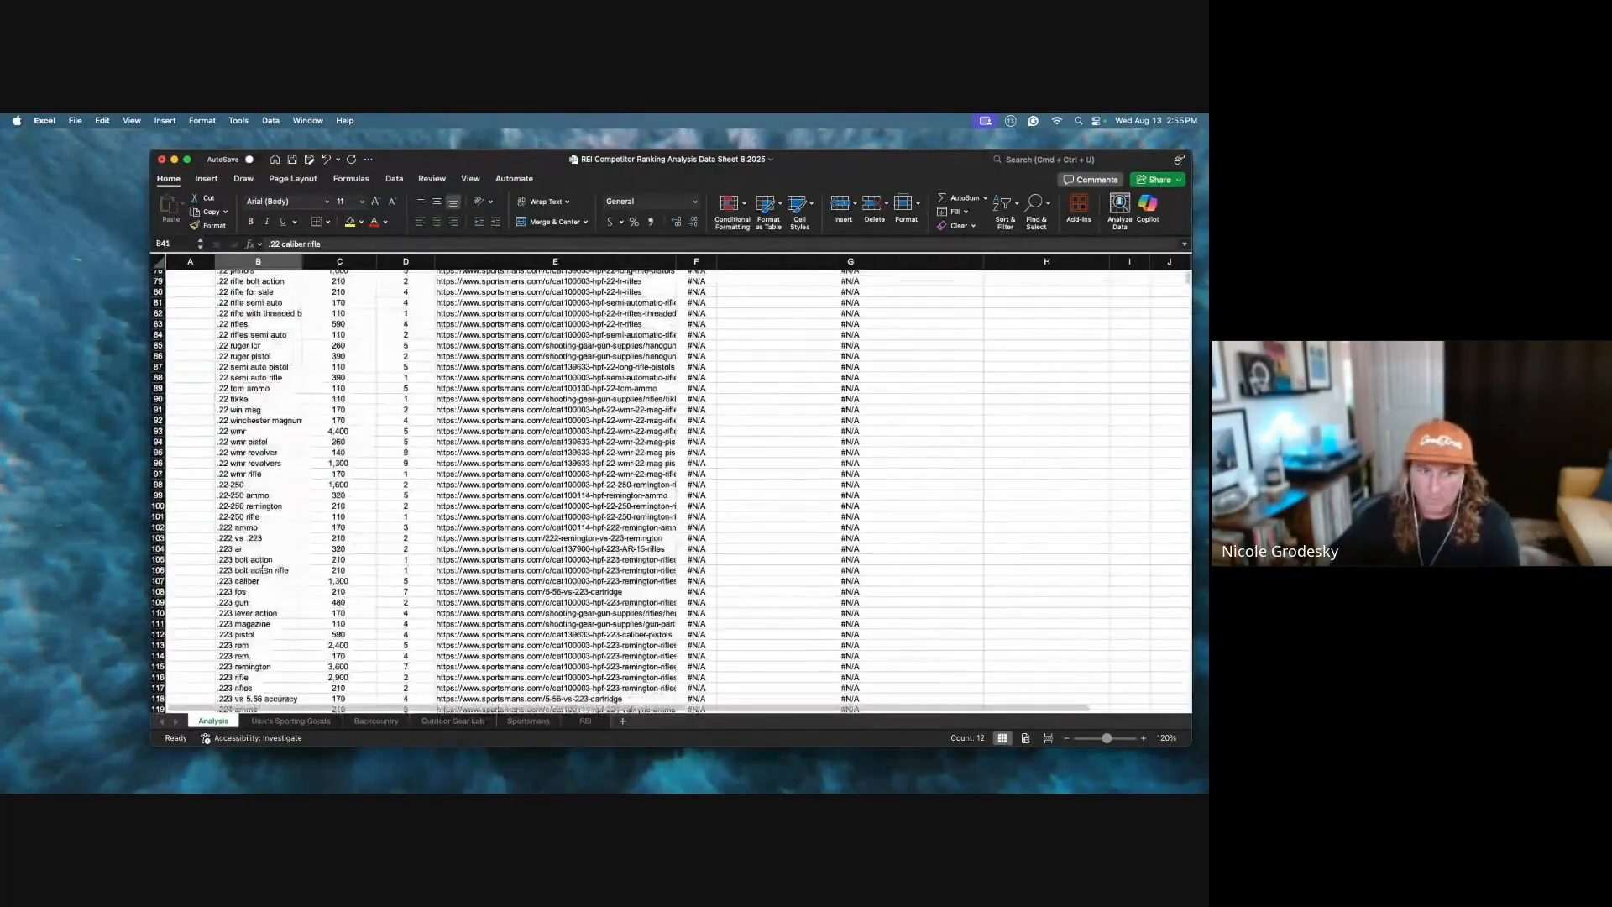
{"action": "scroll", "coordinate": [263, 570], "scroll_direction": "up", "scroll_amount": 20}
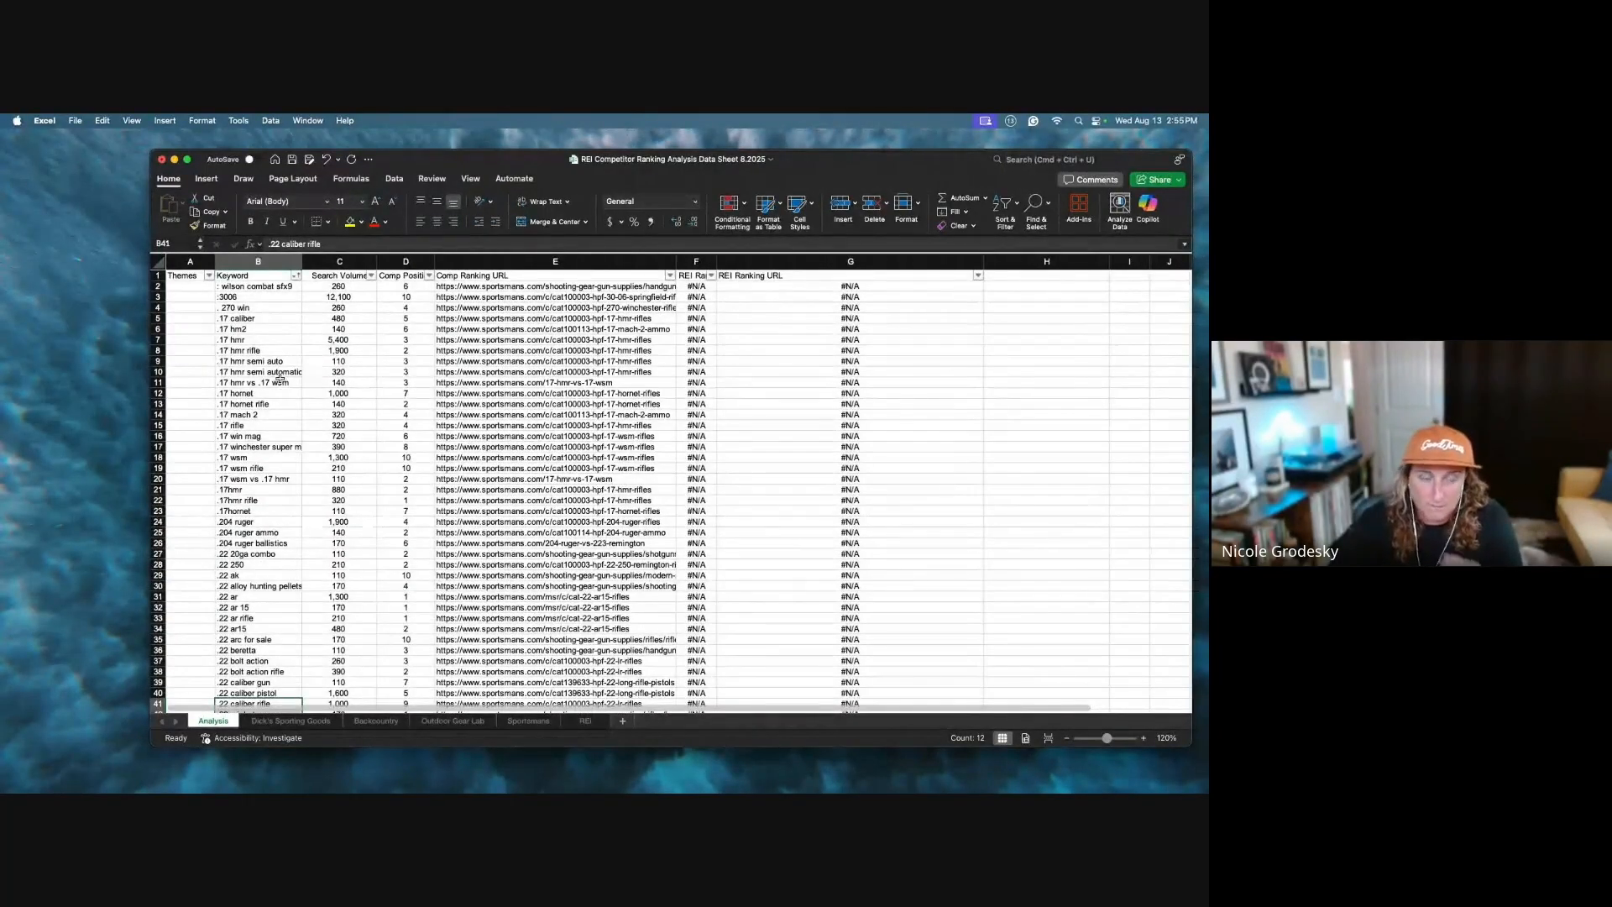
{"action": "left_click", "coordinate": [529, 383]}
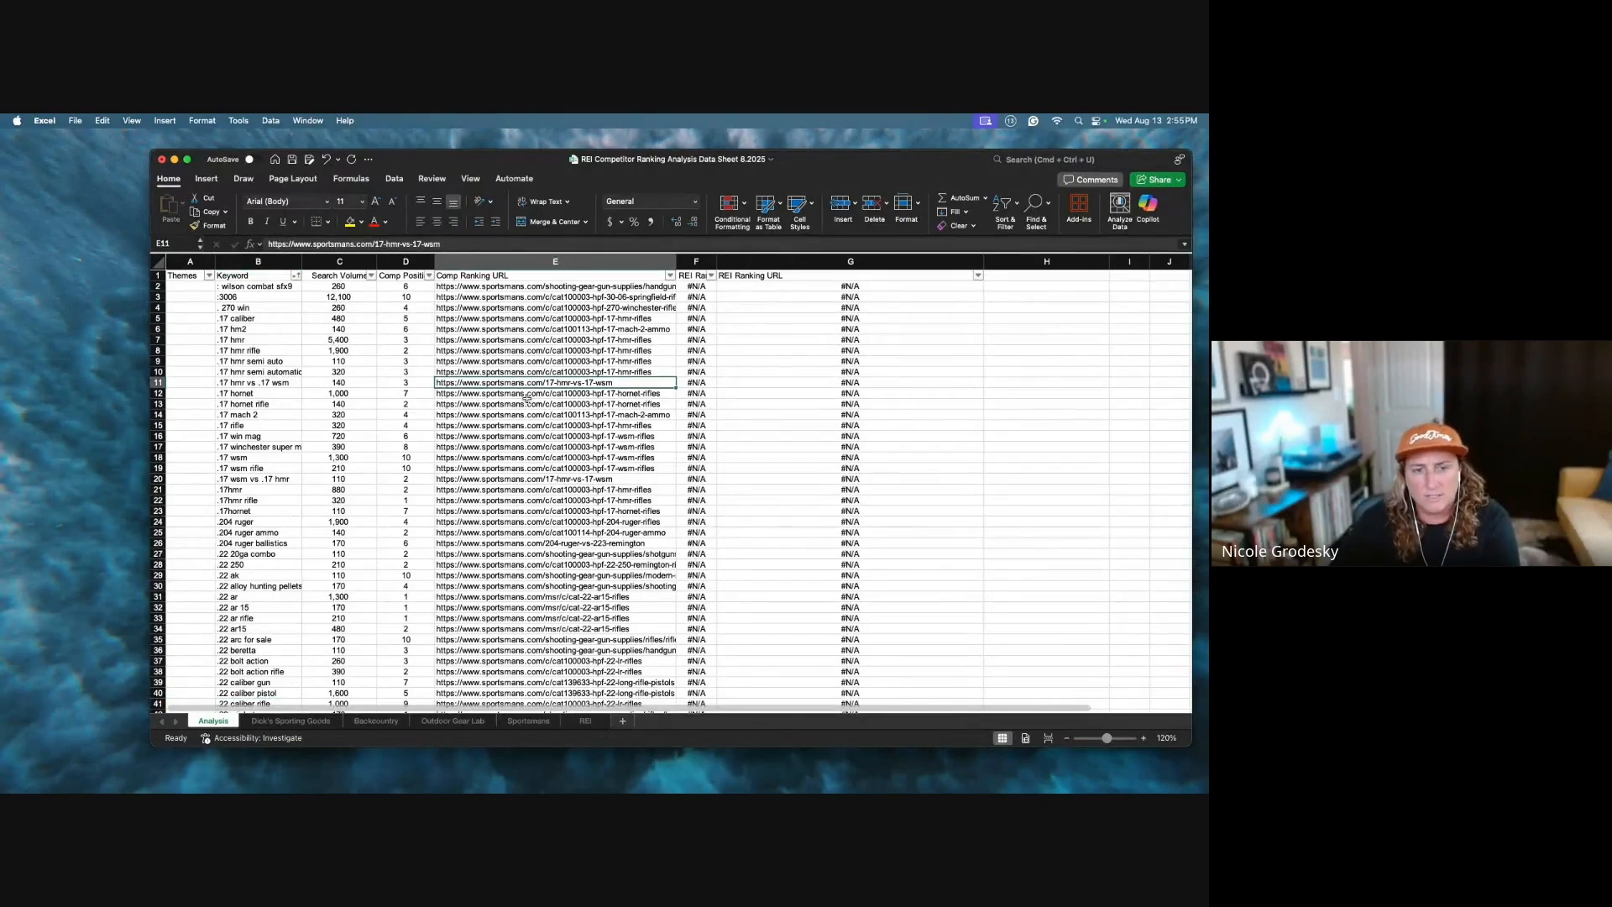
{"action": "scroll", "coordinate": [527, 398], "scroll_direction": "down", "scroll_amount": 20}
{"action": "scroll", "coordinate": [527, 397], "scroll_direction": "down", "scroll_amount": 20}
{"action": "scroll", "coordinate": [528, 398], "scroll_direction": "down", "scroll_amount": 20}
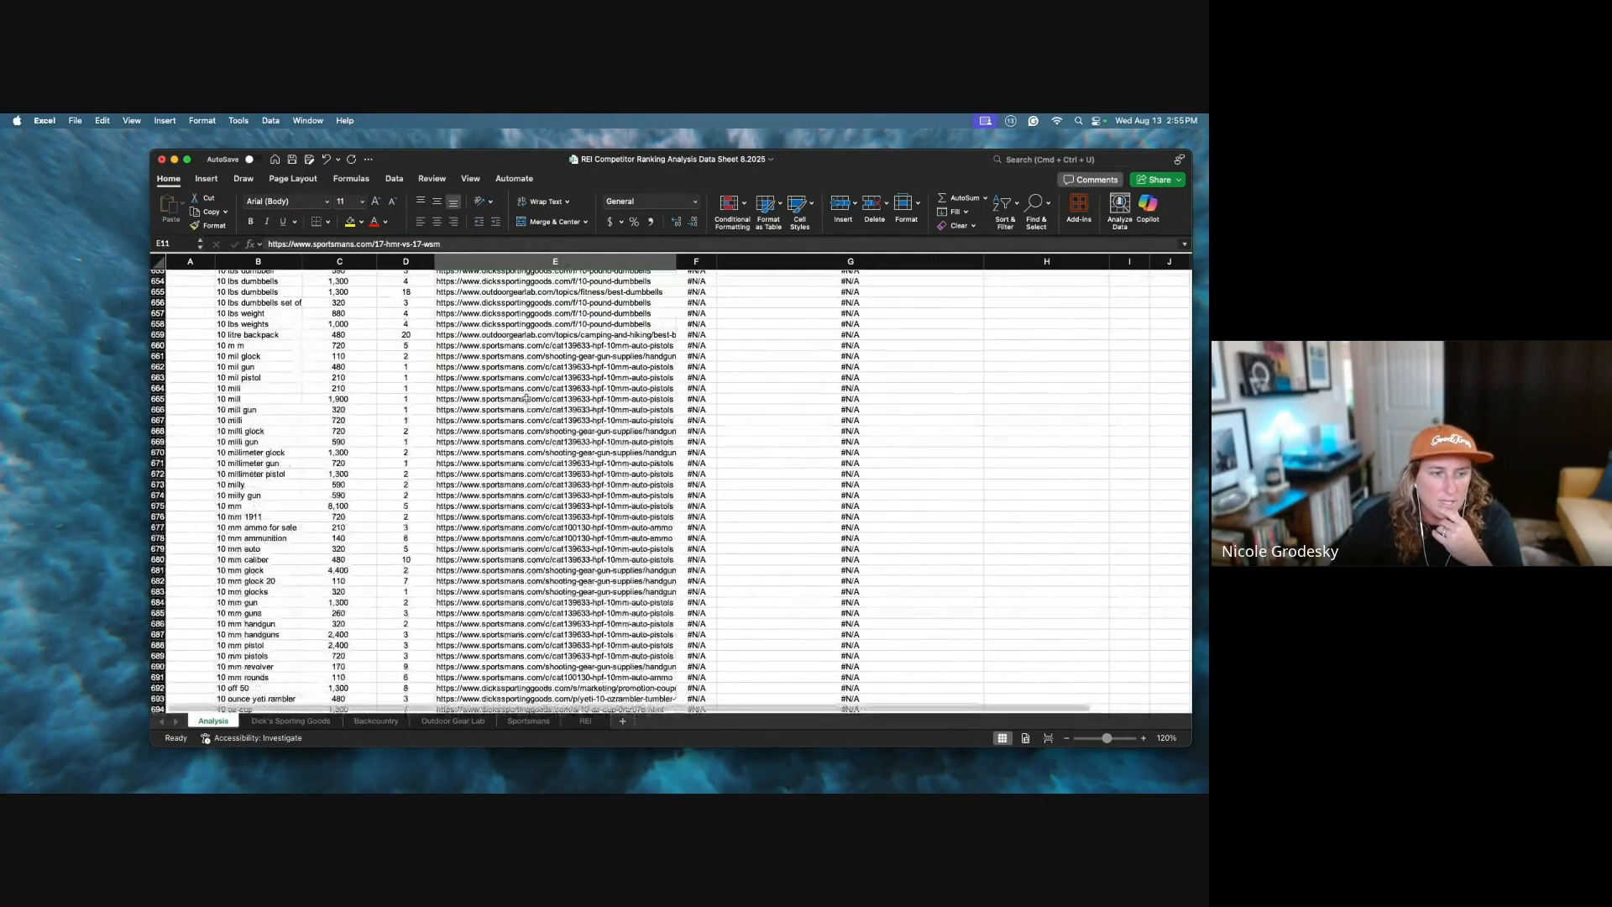
{"action": "scroll", "coordinate": [528, 397], "scroll_direction": "down", "scroll_amount": 3}
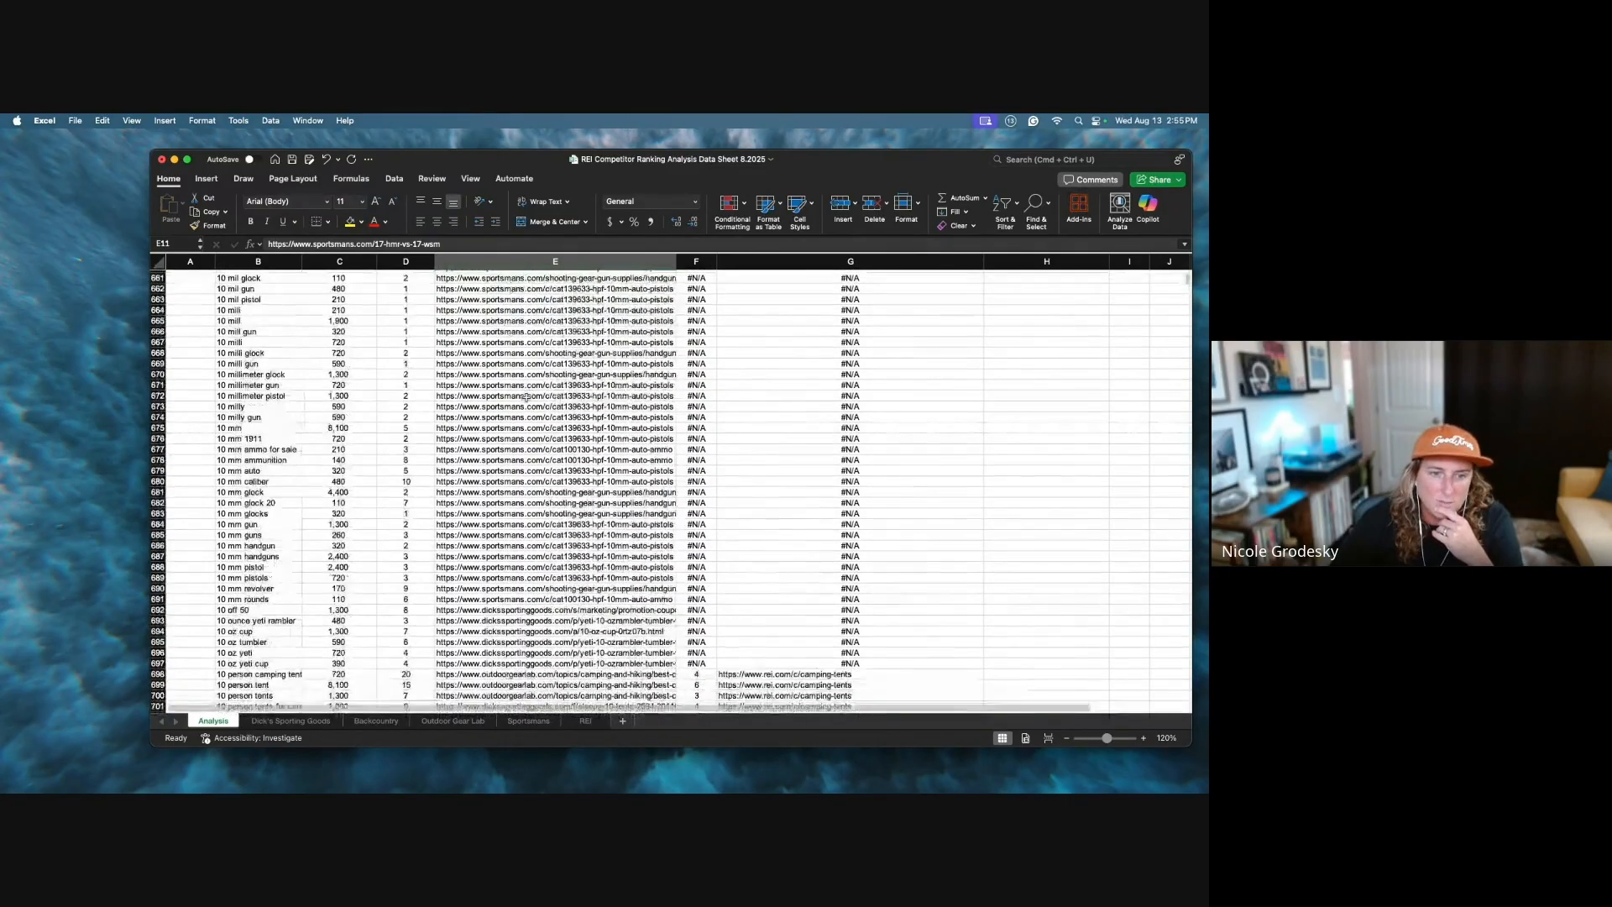
Step: Widen the Keyword column so the full 10 person tents for camping keywords fit
{"action": "scroll", "coordinate": [527, 397], "scroll_direction": "down", "scroll_amount": 2}
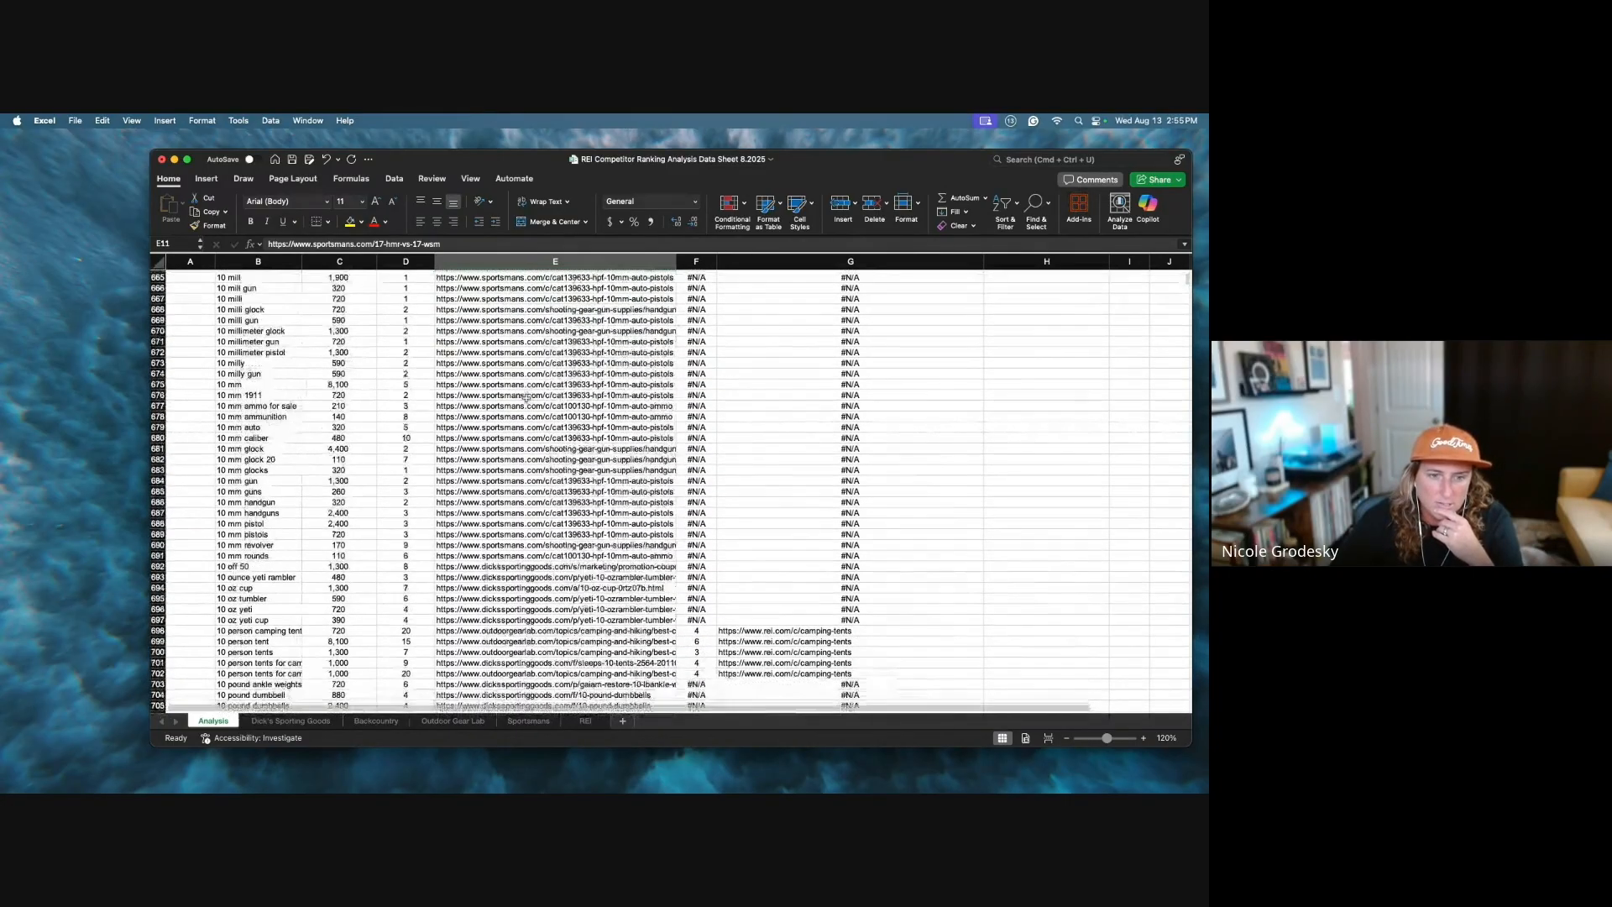
{"action": "scroll", "coordinate": [527, 397], "scroll_direction": "down", "scroll_amount": 2}
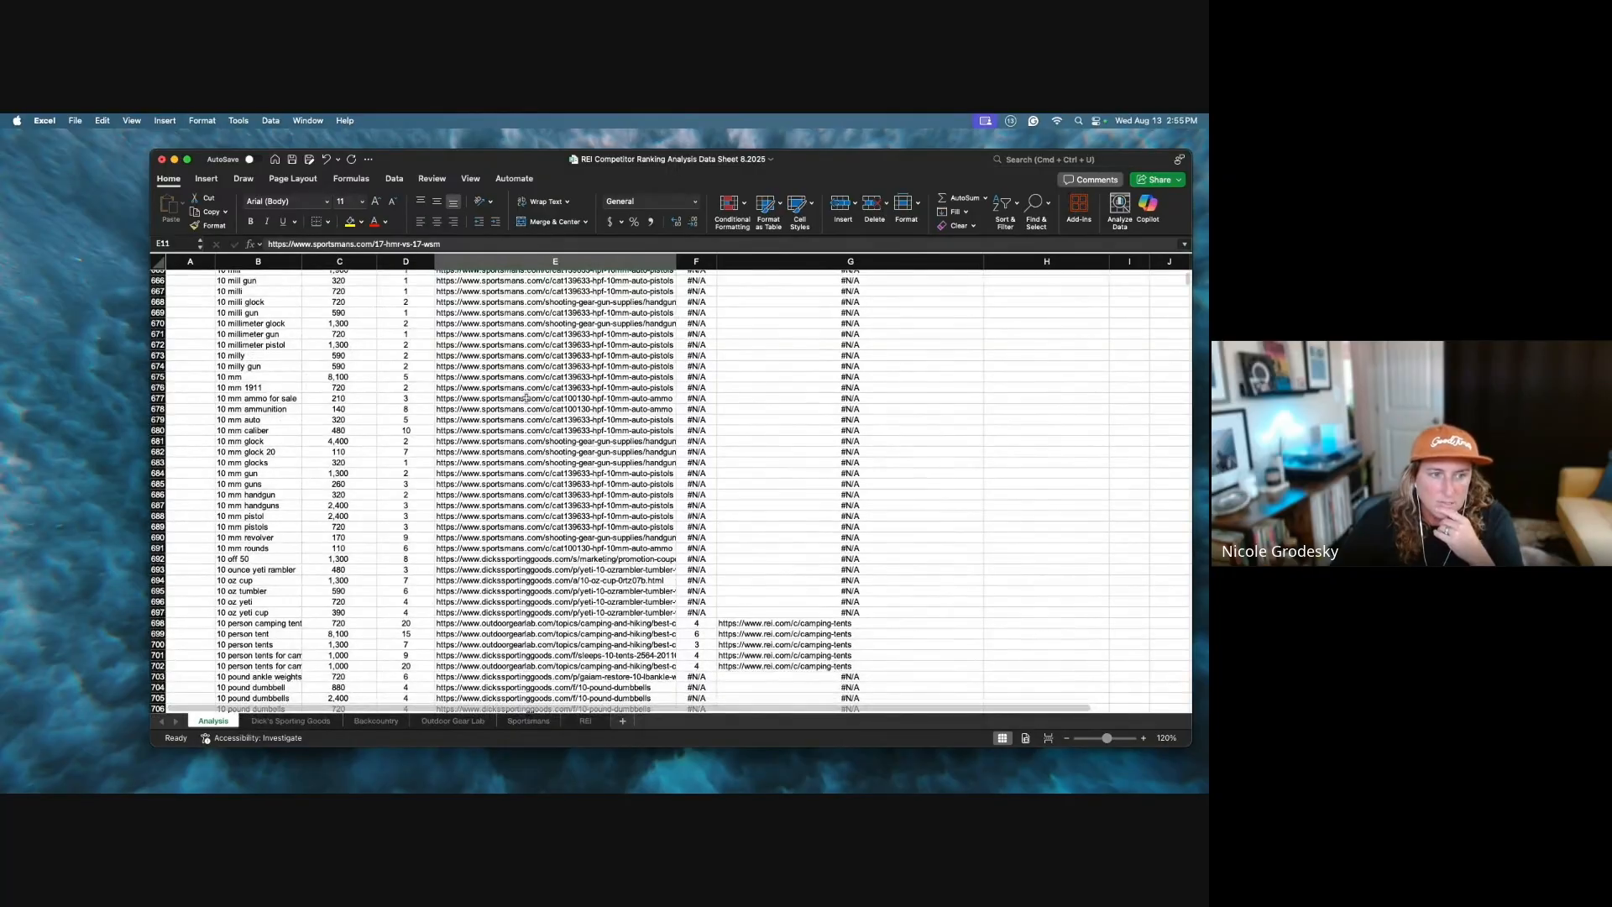
{"action": "left_click", "coordinate": [273, 527]}
{"action": "left_click_drag", "start_coordinate": [268, 540], "coordinate": [587, 399]}
{"action": "left_click", "coordinate": [318, 506]}
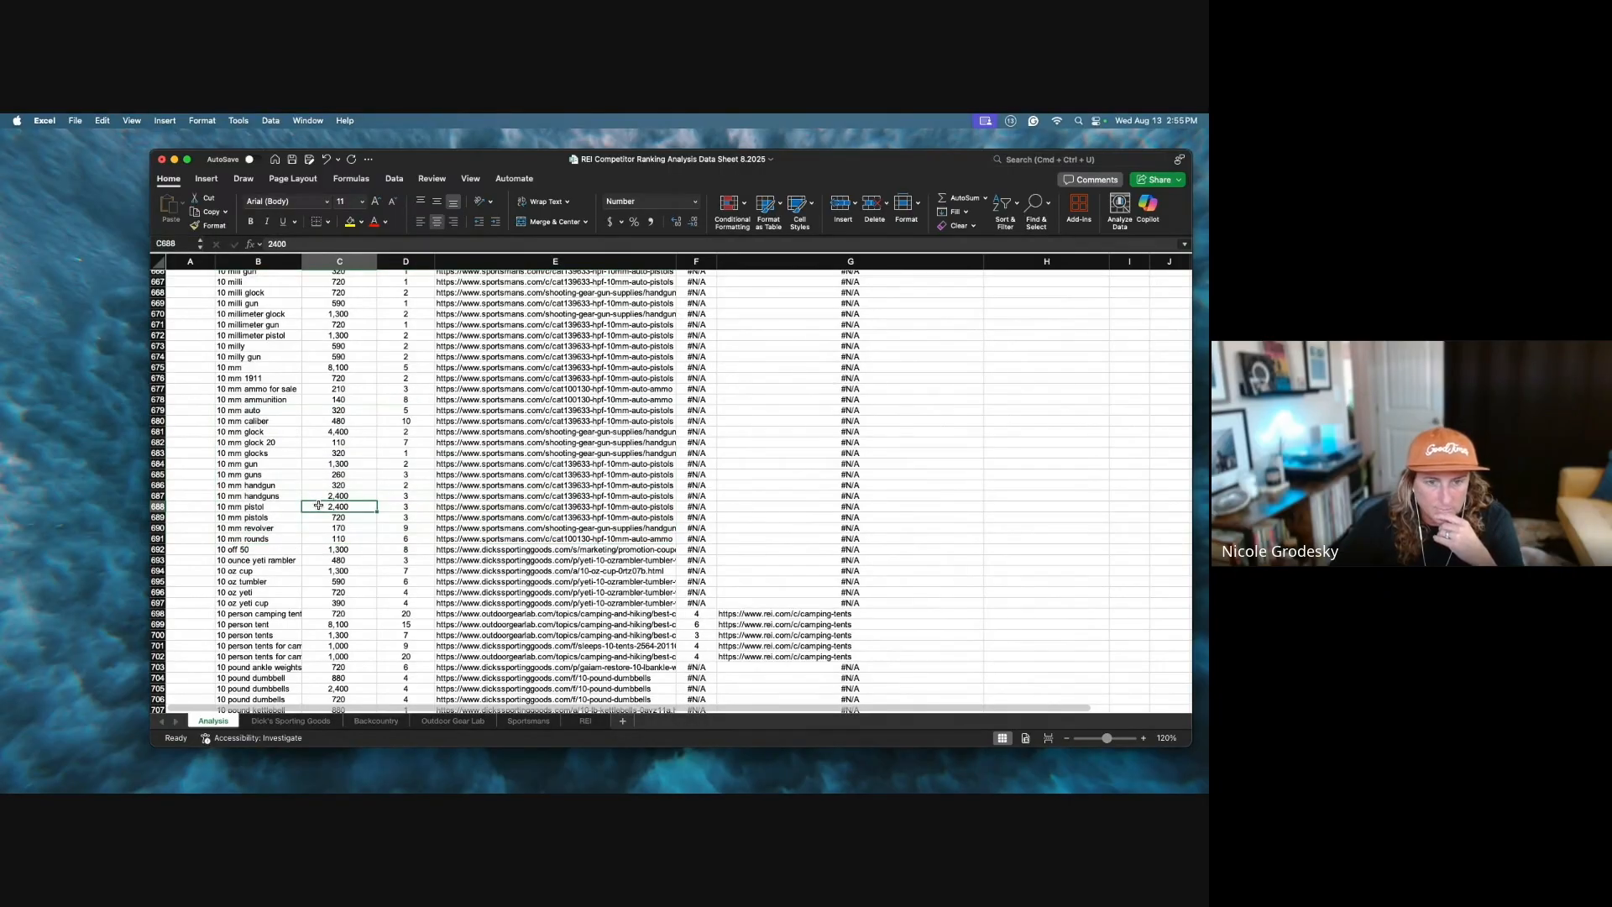
{"action": "scroll", "coordinate": [562, 519], "scroll_direction": "down", "scroll_amount": 2}
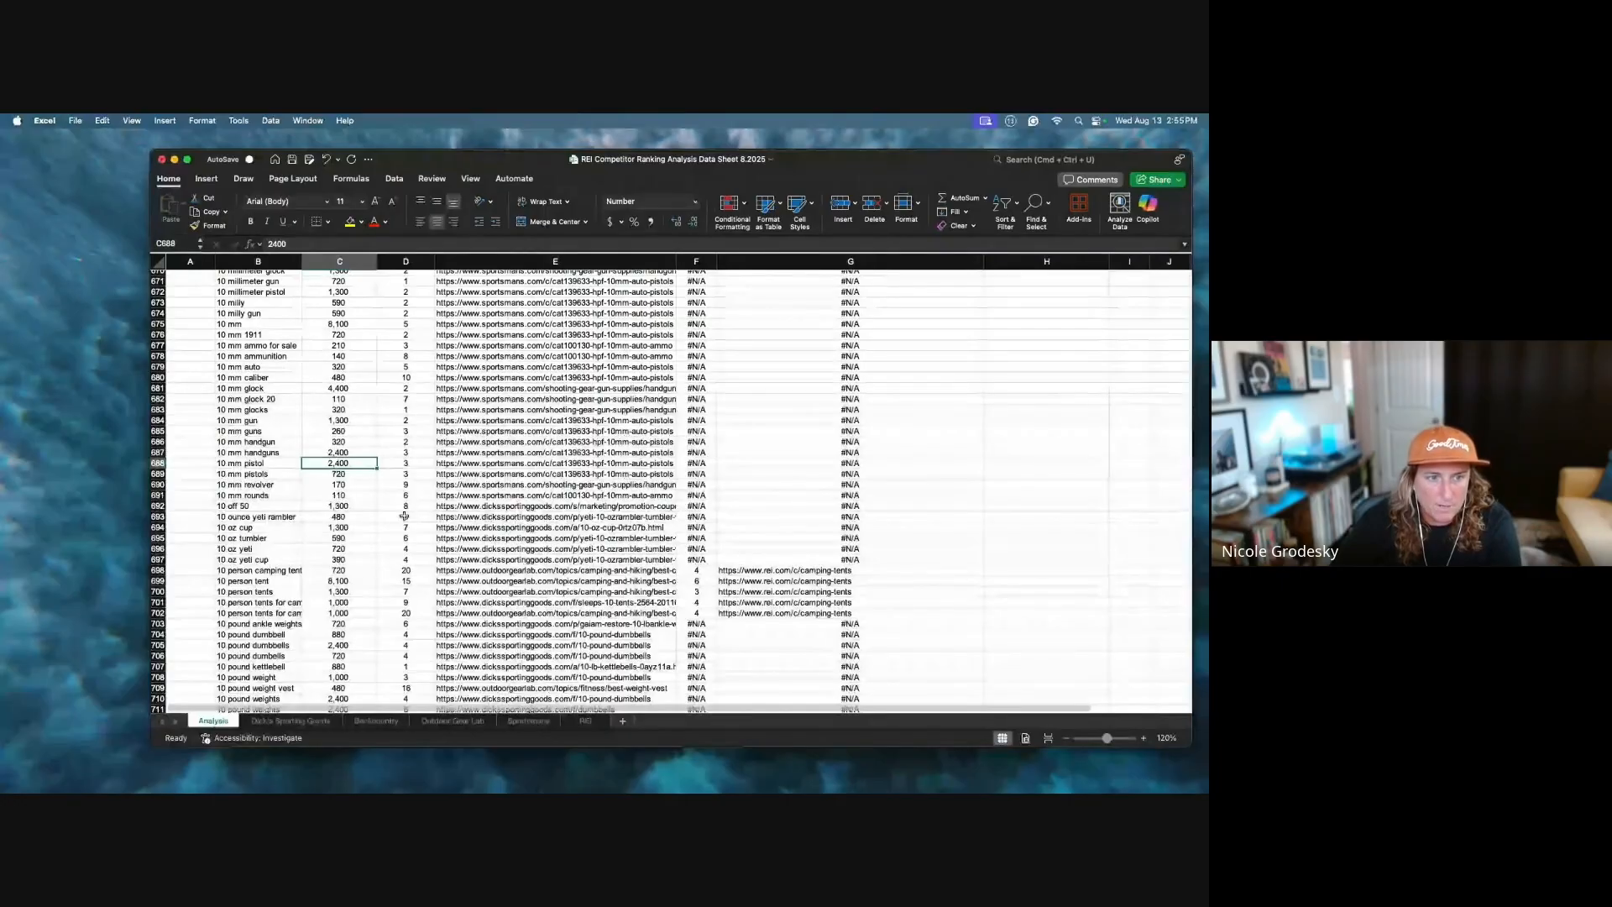
{"action": "left_click_drag", "start_coordinate": [303, 261], "coordinate": [342, 261]}
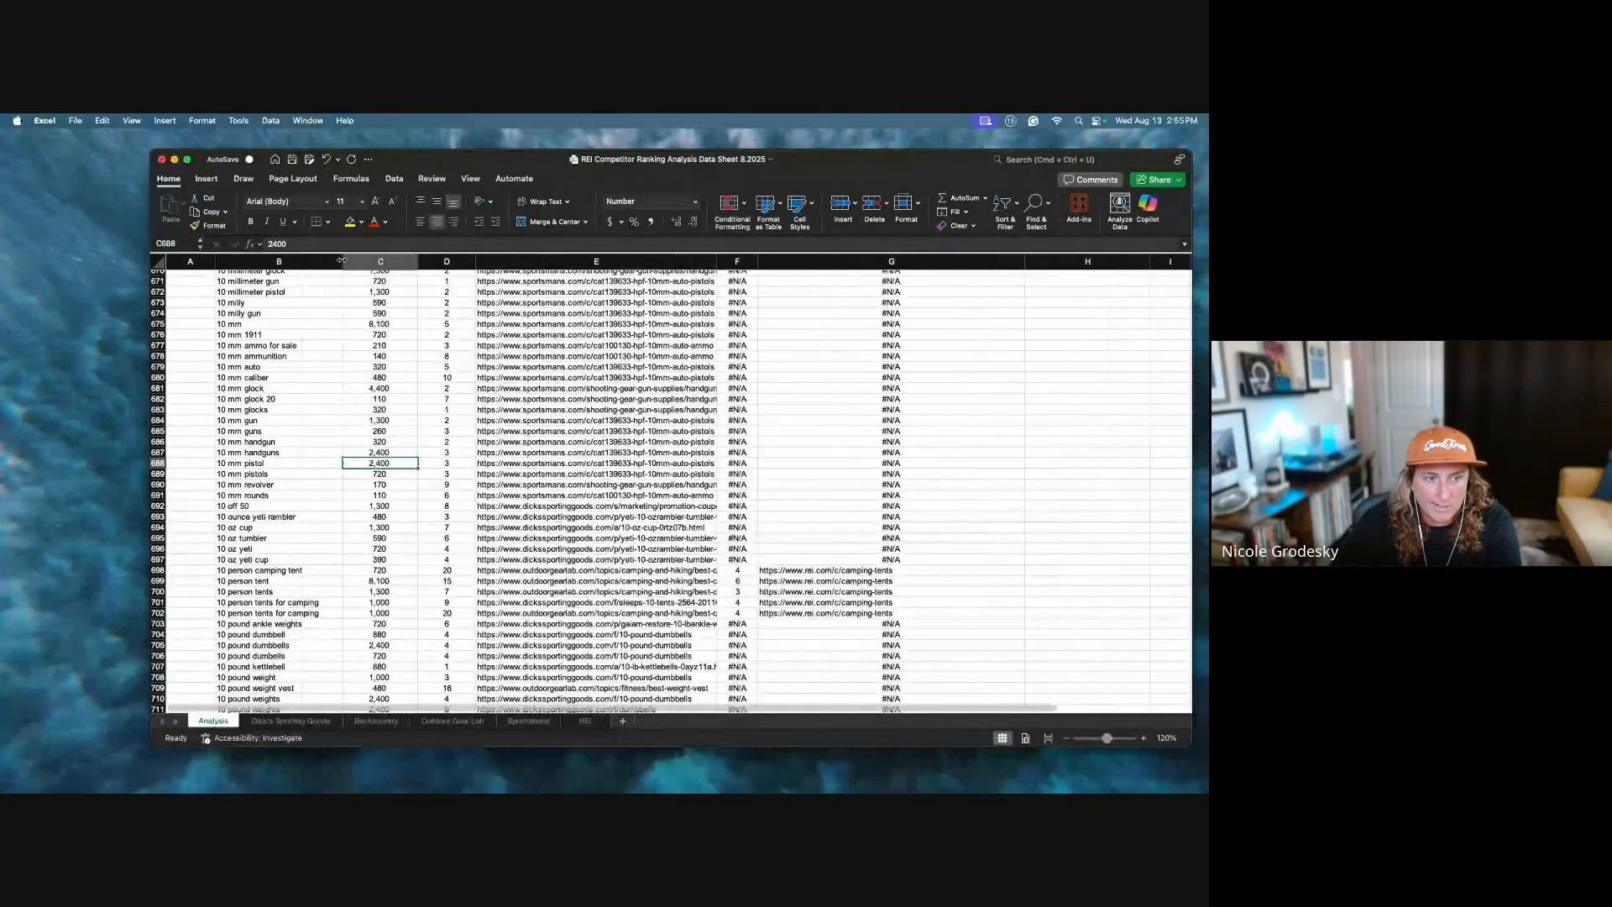
Step: Examine the 10 person tent keyword rows, comparing the competitor data with REI's rank and ranking URL
{"action": "left_click", "coordinate": [277, 515]}
{"action": "key", "text": "Down"}
{"action": "key", "text": "Down"}
{"action": "key", "text": "Down"}
{"action": "key", "text": "Down"}
{"action": "key", "text": "Down"}
{"action": "key", "text": "Down"}
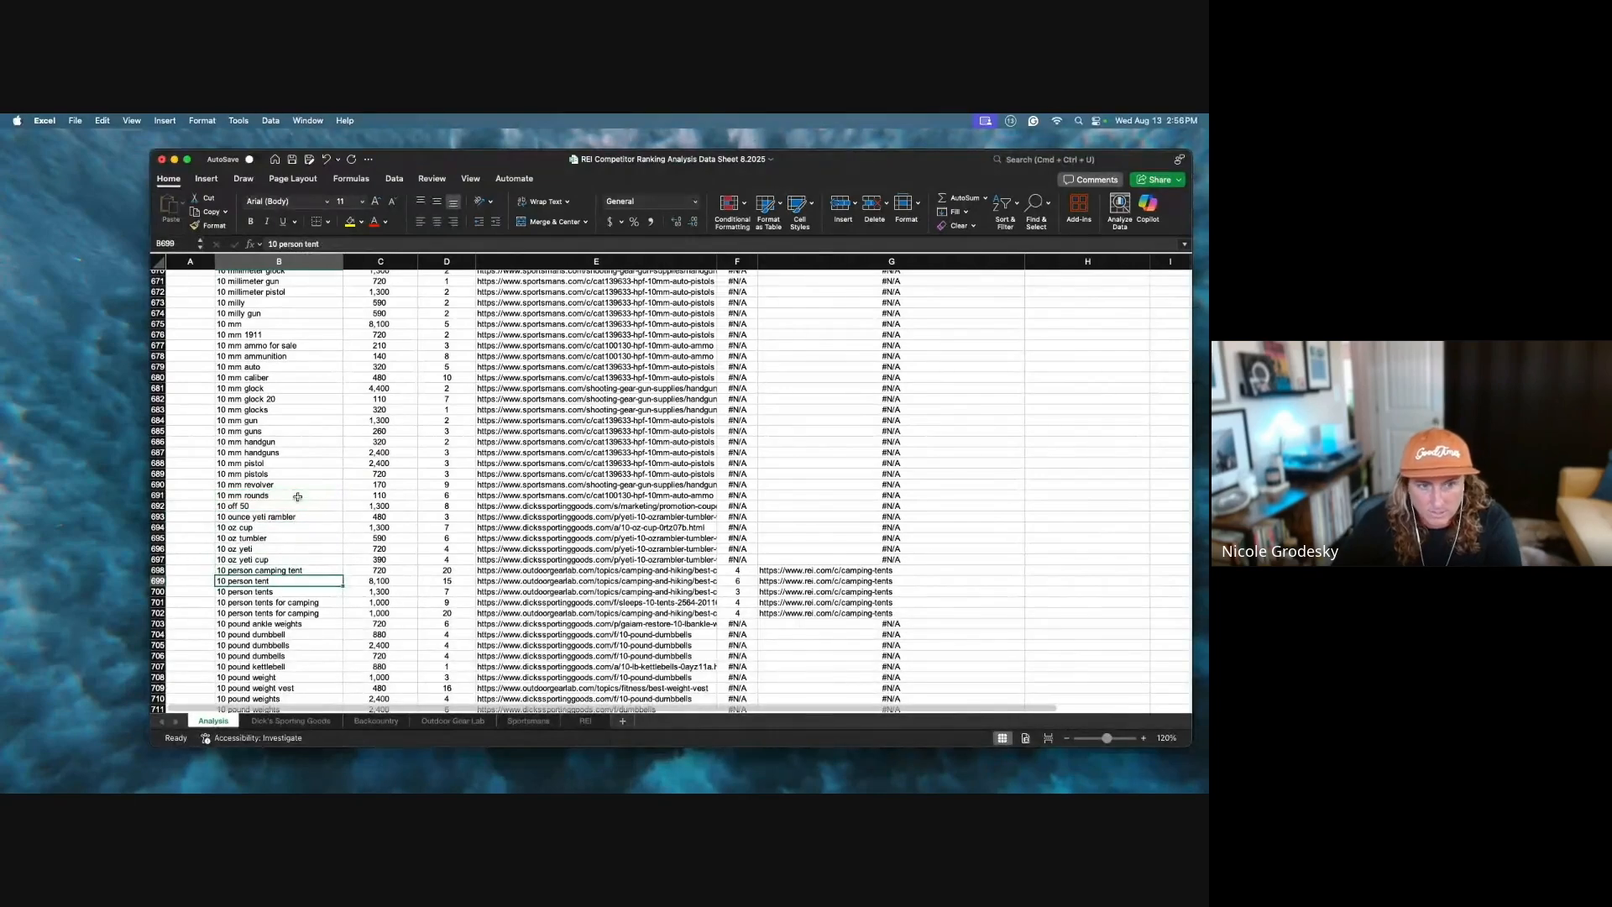
{"action": "key", "text": "Right"}
{"action": "key", "text": "Right"}
{"action": "key", "text": "Right"}
{"action": "key", "text": "Right"}
{"action": "key", "text": "Down"}
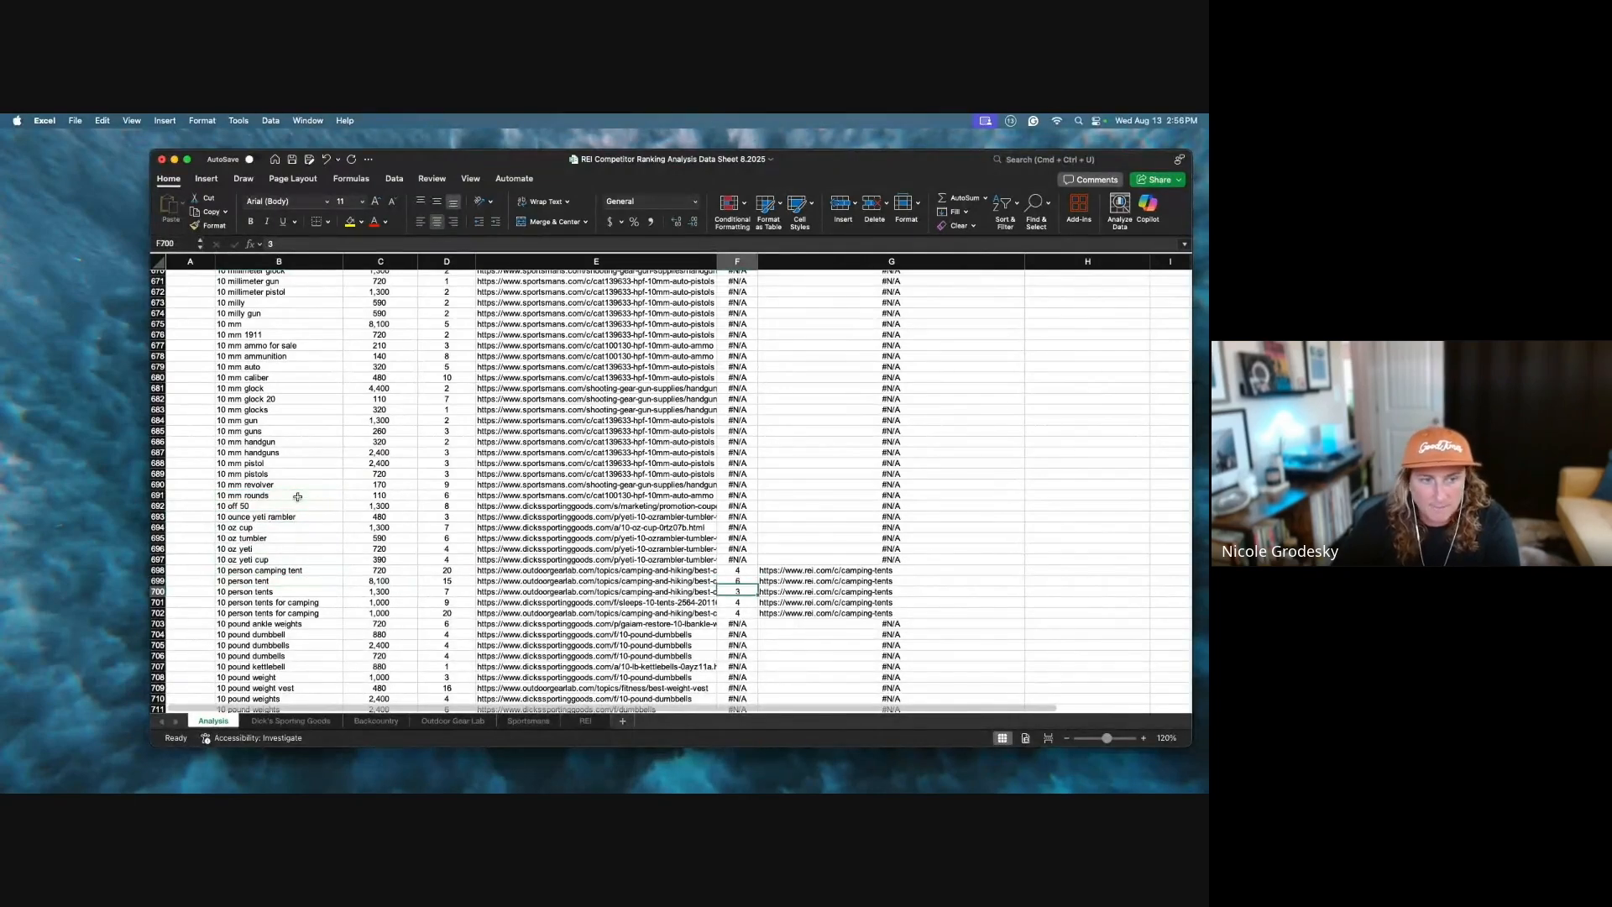
Step: Filter the REI Rank column to show only the #N/A rows
{"action": "scroll", "coordinate": [297, 498], "scroll_direction": "up", "scroll_amount": 20}
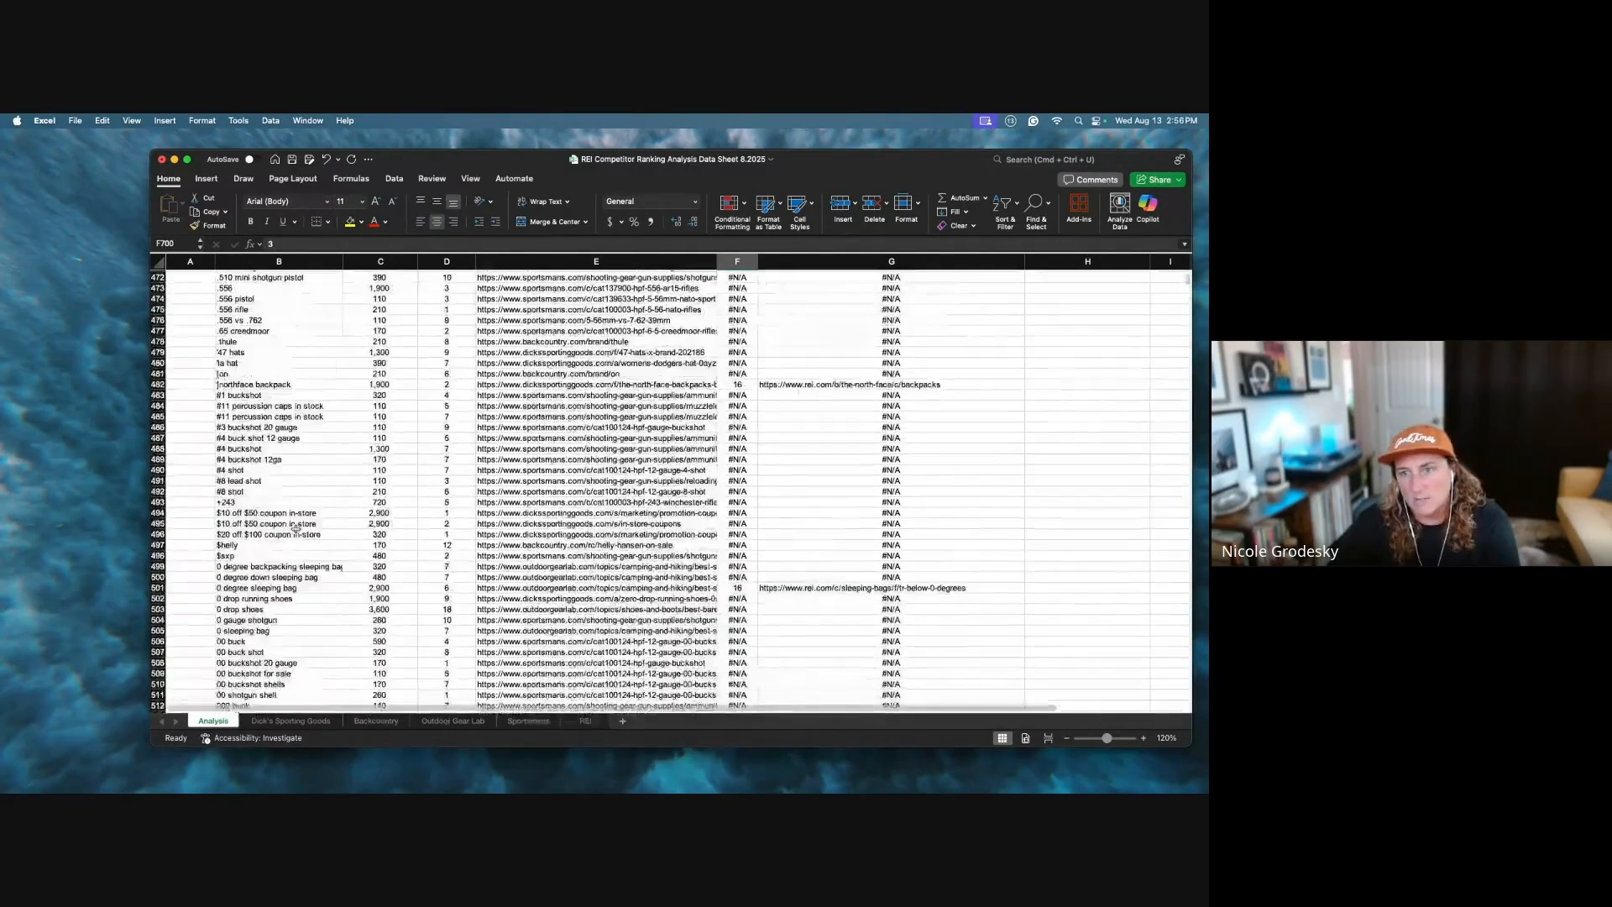
{"action": "scroll", "coordinate": [295, 527], "scroll_direction": "up", "scroll_amount": 20}
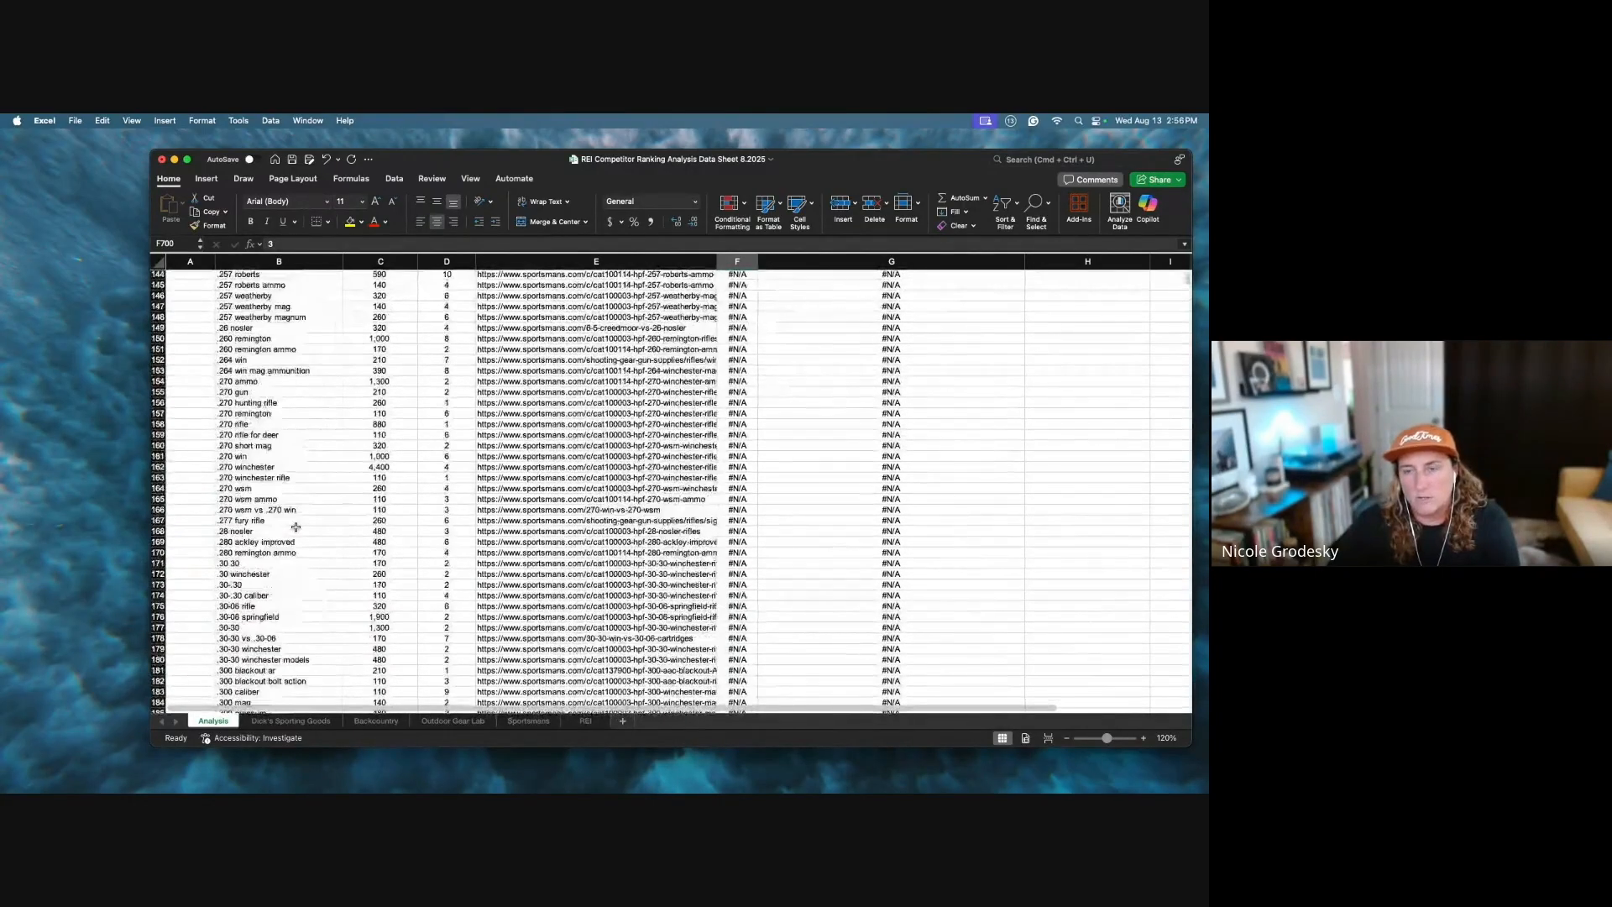
{"action": "scroll", "coordinate": [295, 526], "scroll_direction": "up", "scroll_amount": 7}
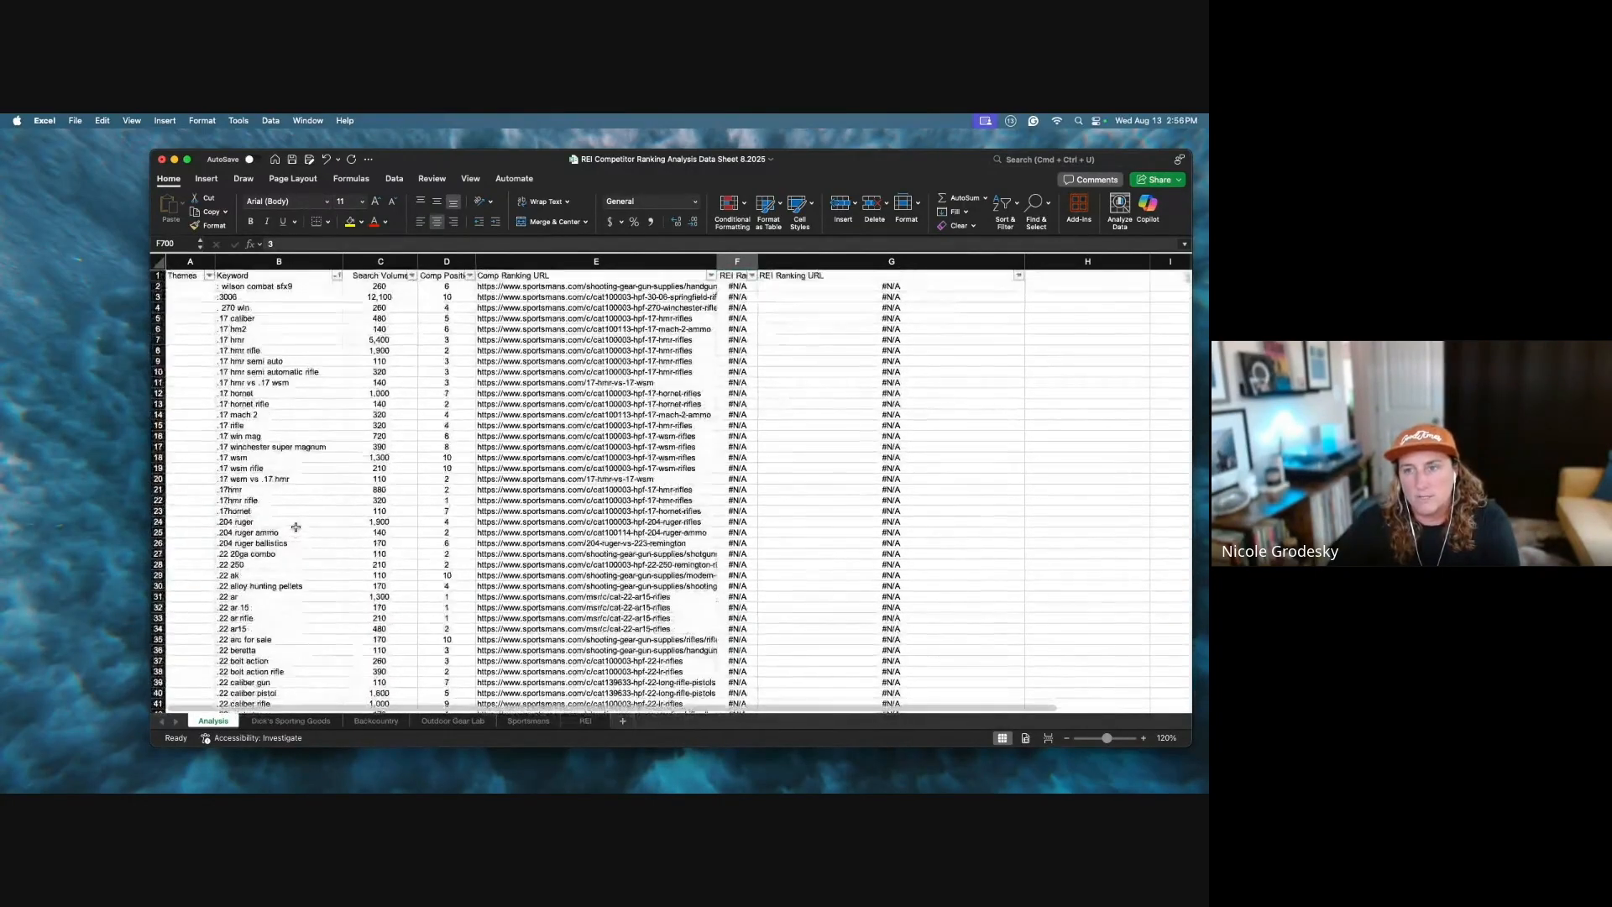
{"action": "left_click", "coordinate": [753, 276]}
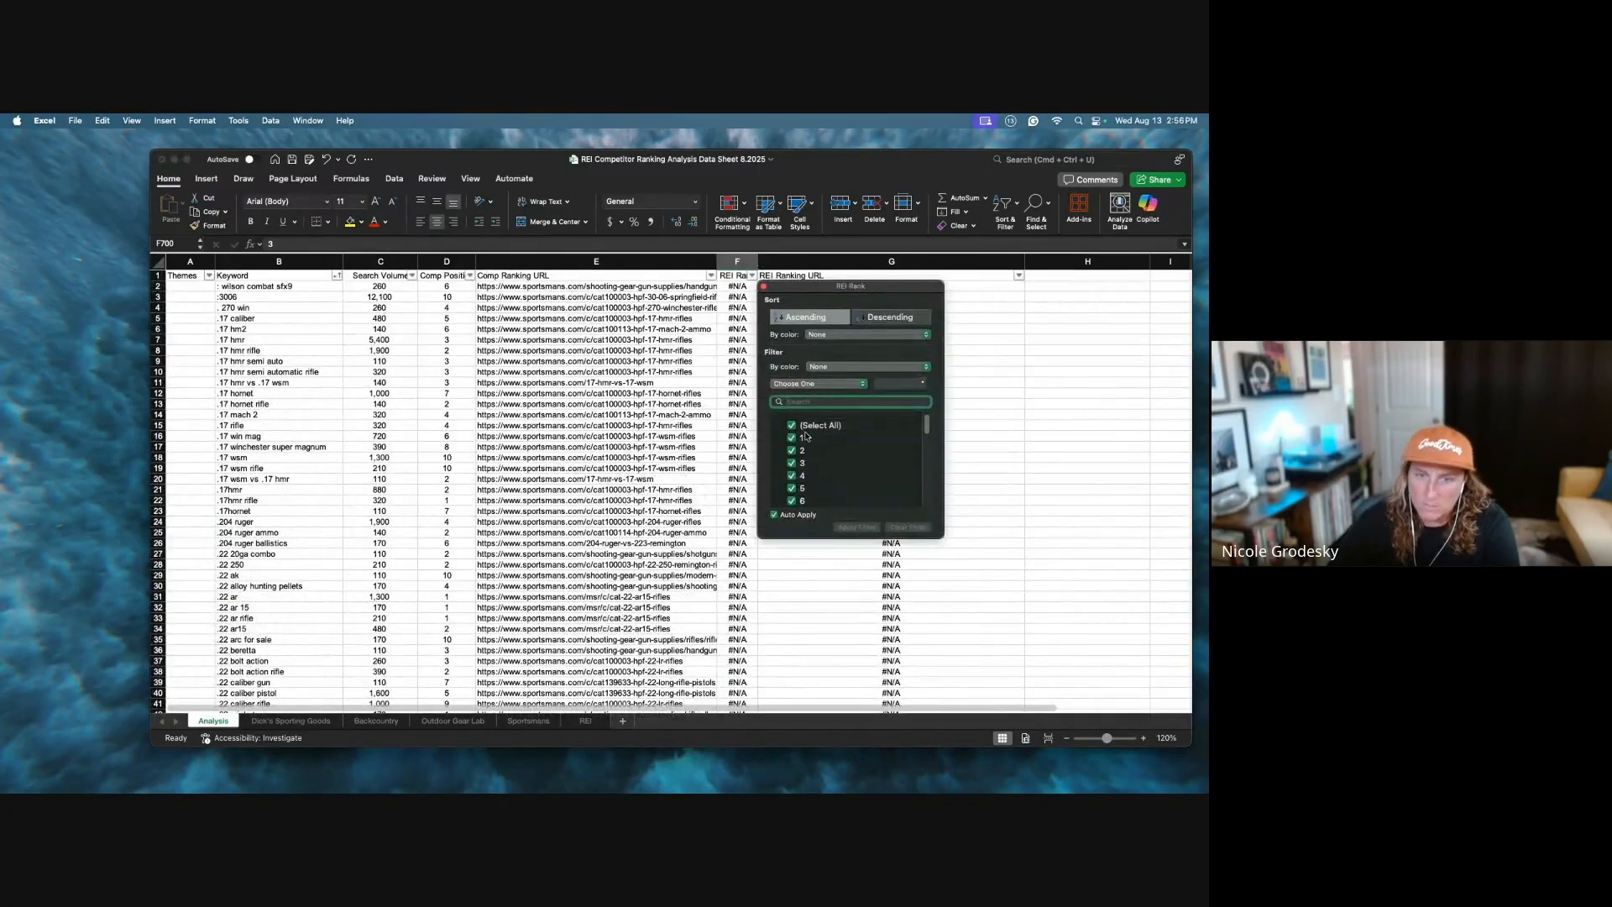
{"action": "scroll", "coordinate": [888, 458], "scroll_direction": "down", "scroll_amount": 5}
{"action": "scroll", "coordinate": [885, 460], "scroll_direction": "up", "scroll_amount": 5}
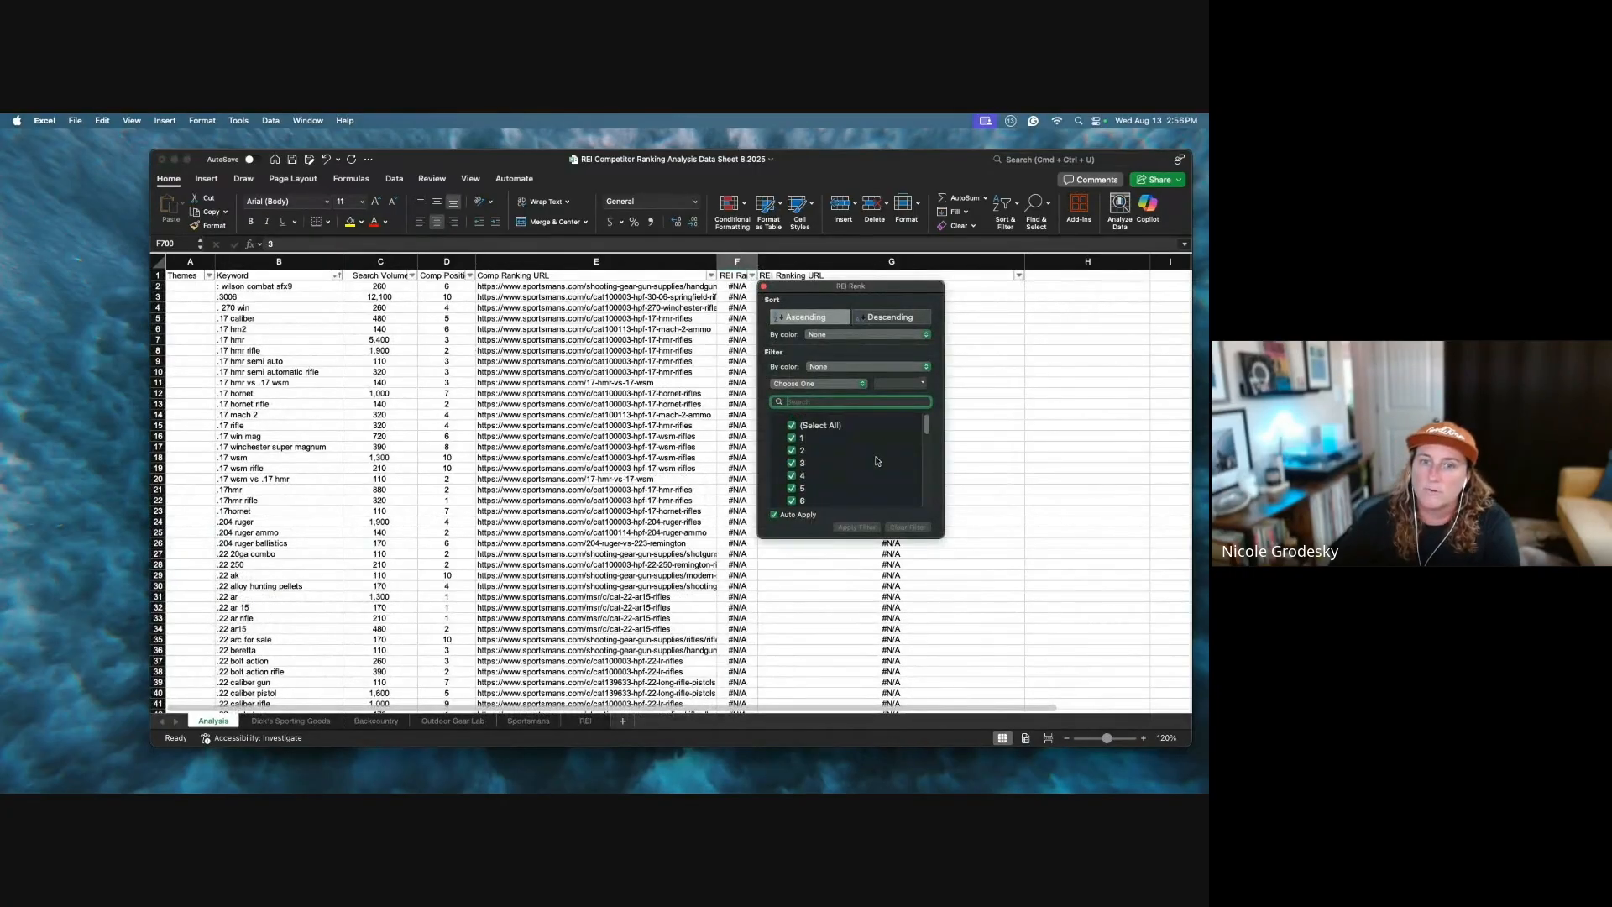
{"action": "left_click", "coordinate": [791, 426]}
{"action": "scroll", "coordinate": [862, 465], "scroll_direction": "down", "scroll_amount": 5}
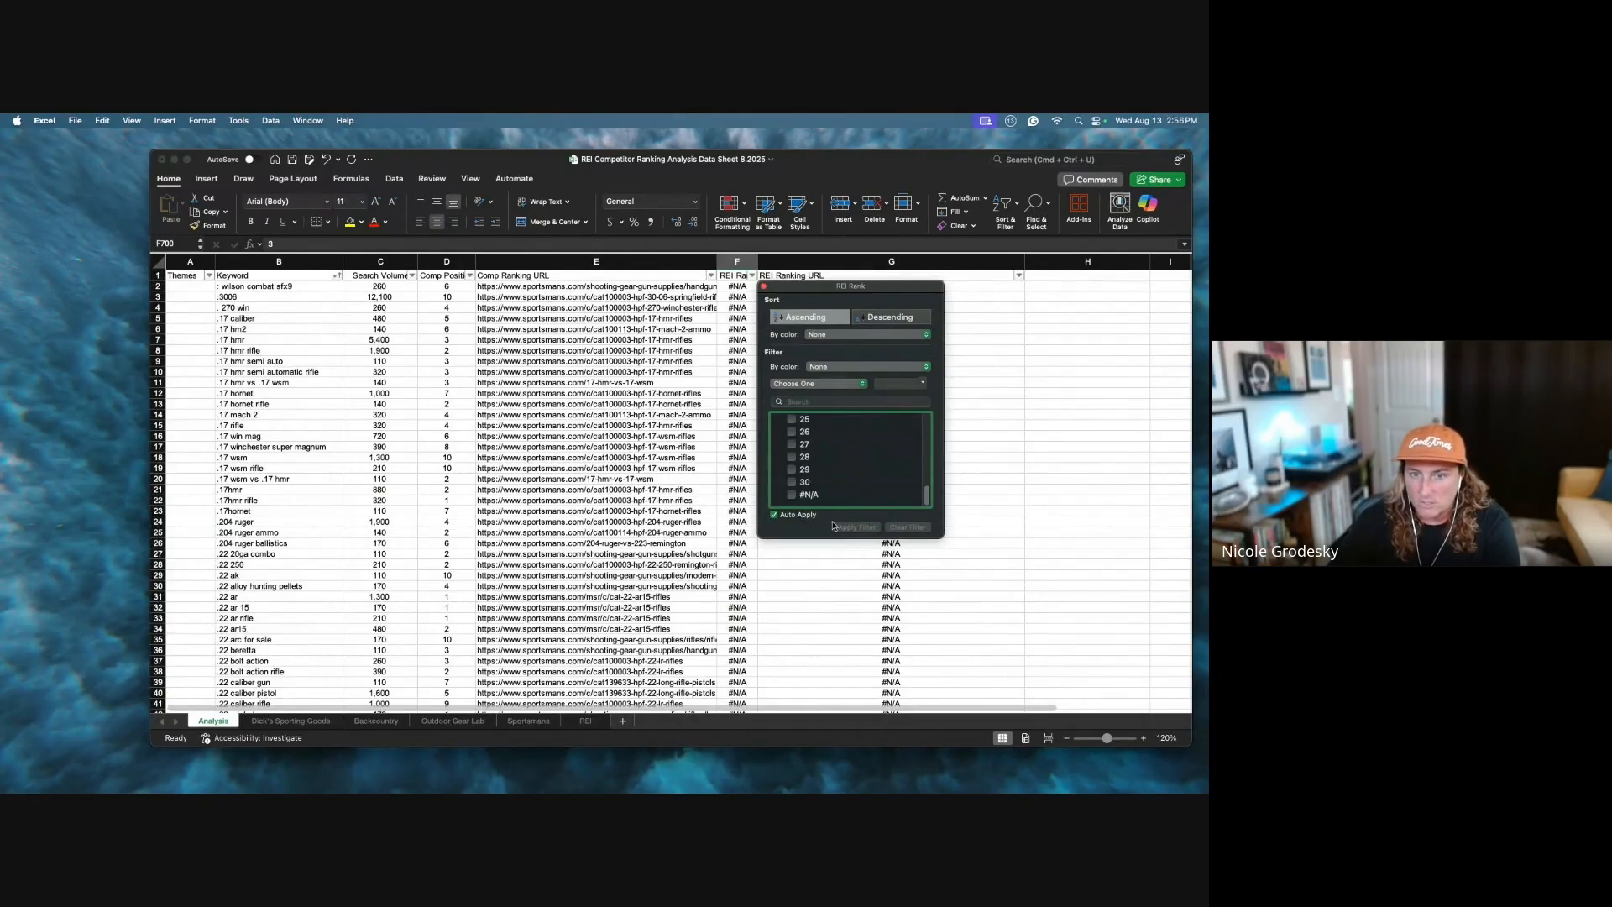
{"action": "left_click", "coordinate": [791, 499]}
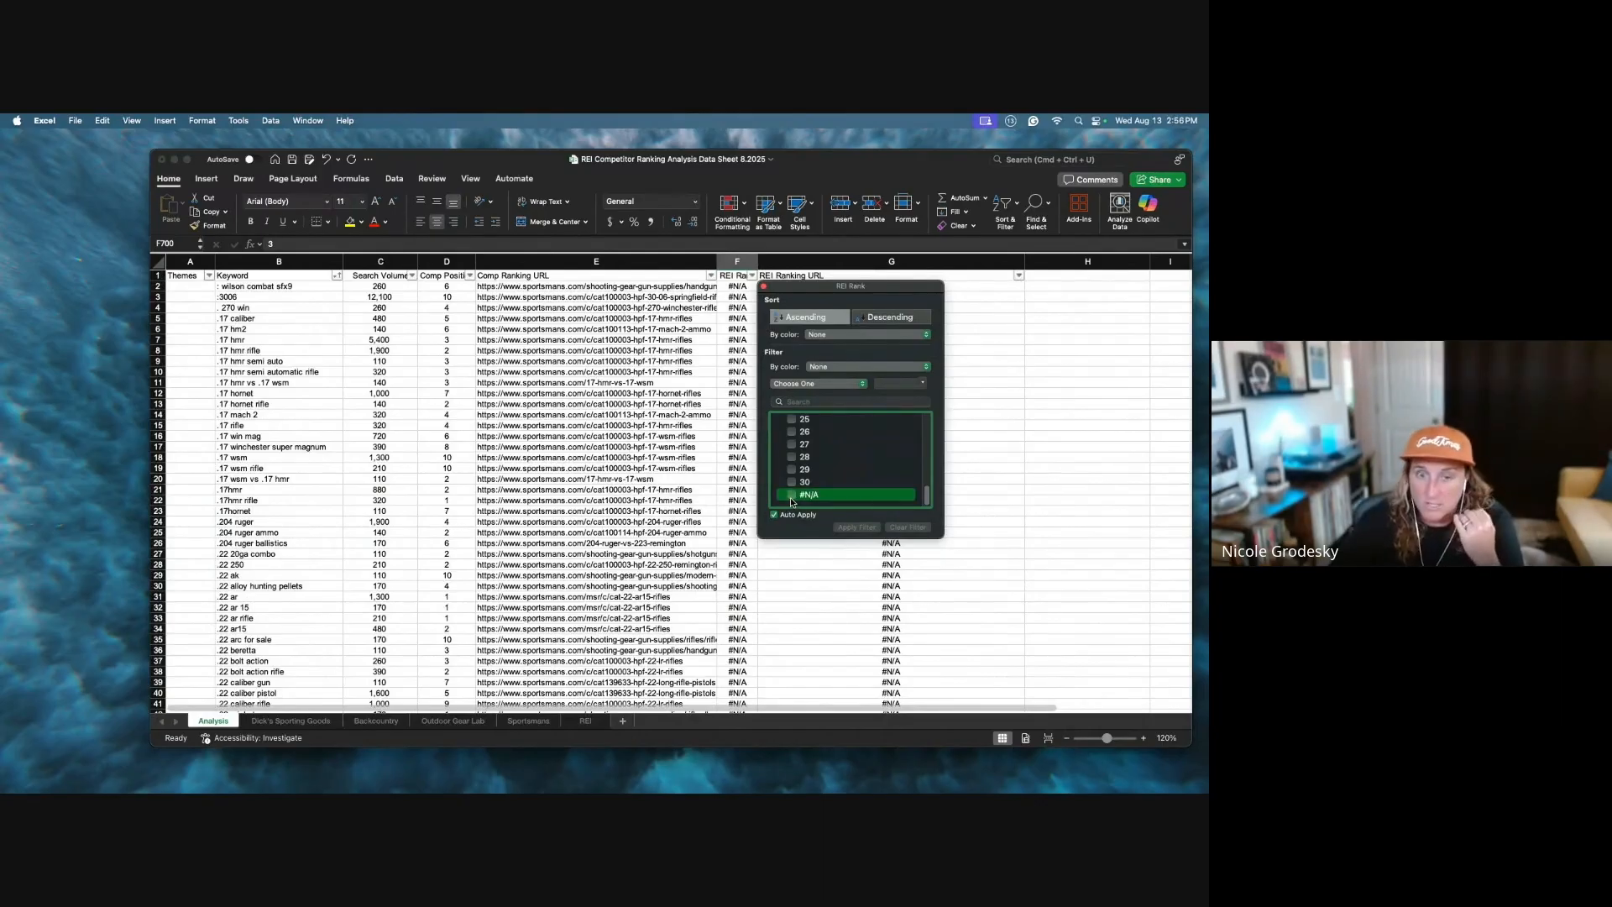
{"action": "left_click", "coordinate": [791, 499]}
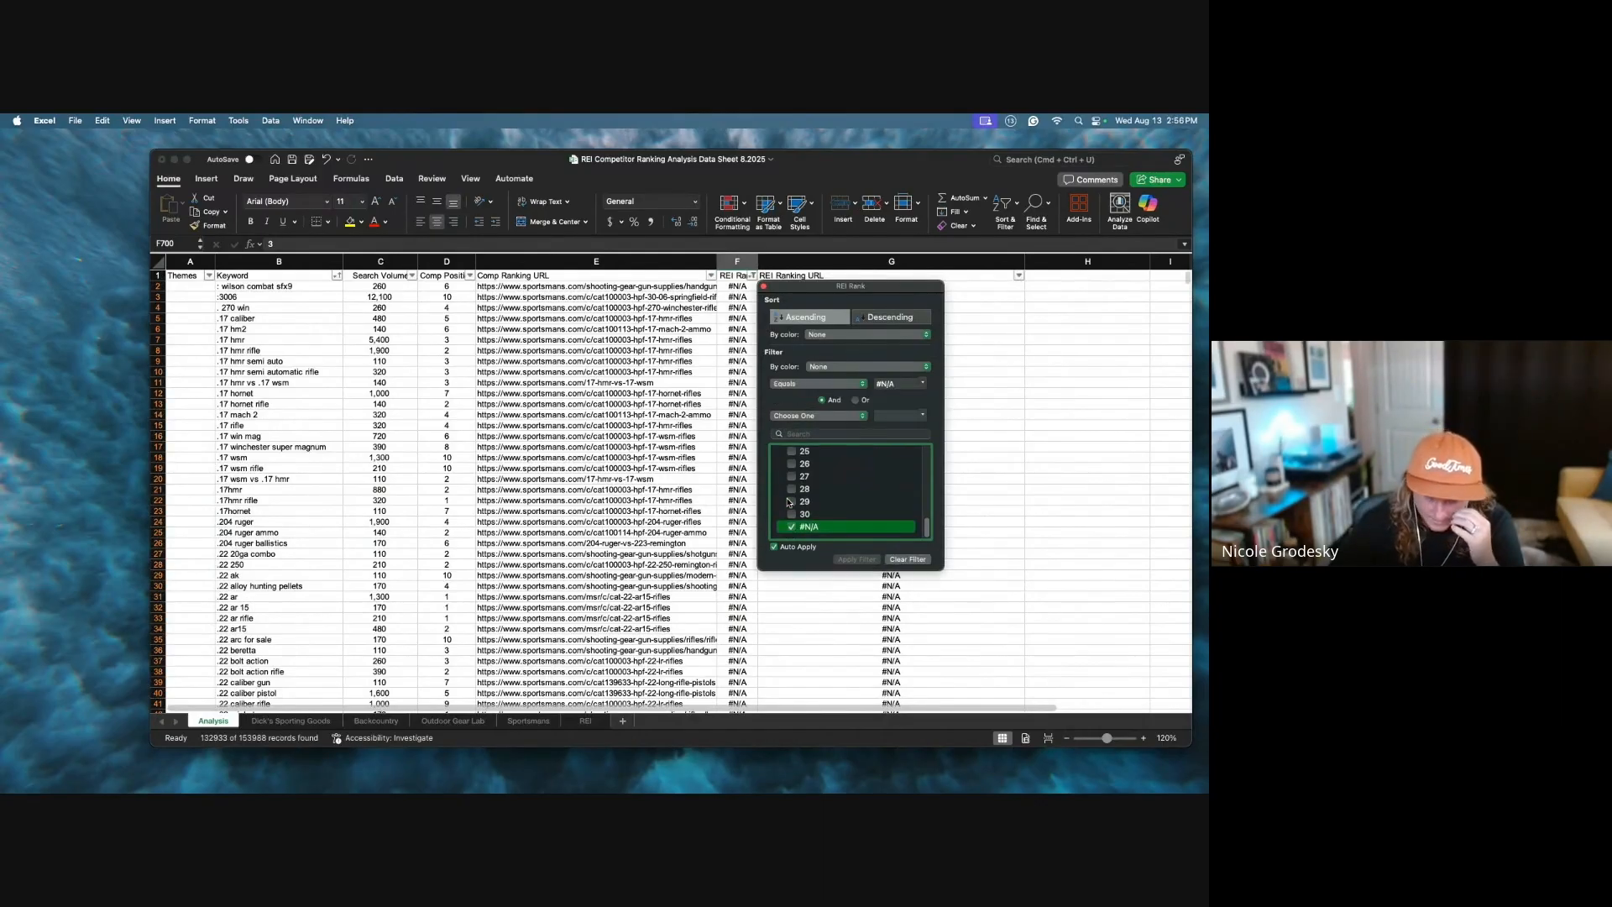
{"action": "left_click", "coordinate": [516, 492]}
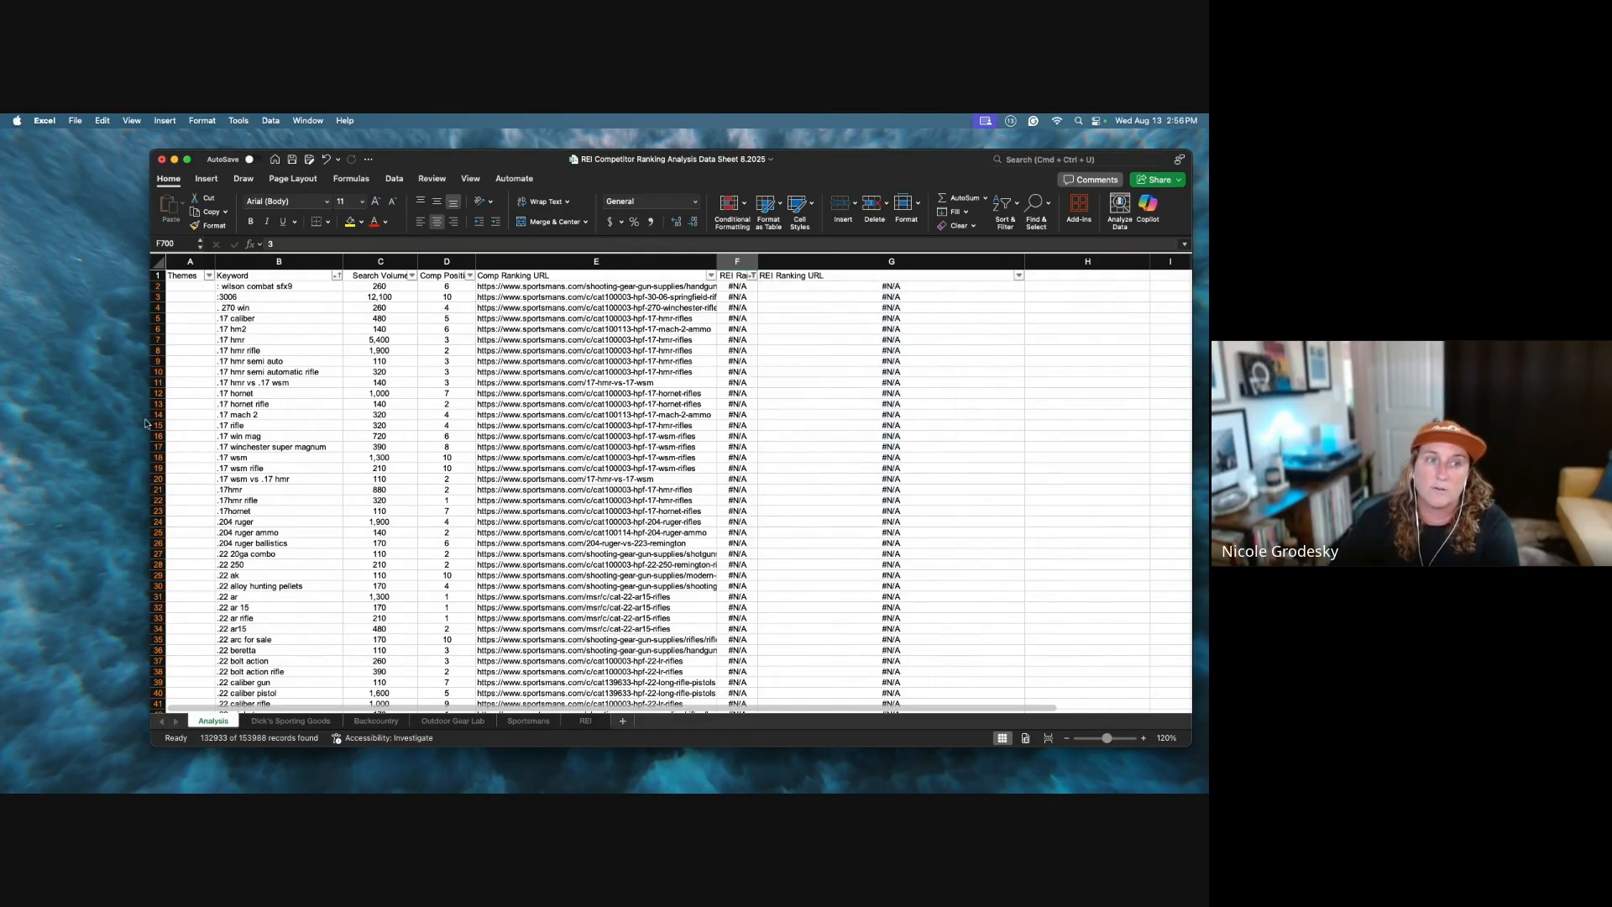
Step: Try to set up a Contains filter on the Keyword column
{"action": "scroll", "coordinate": [312, 419], "scroll_direction": "down", "scroll_amount": 1}
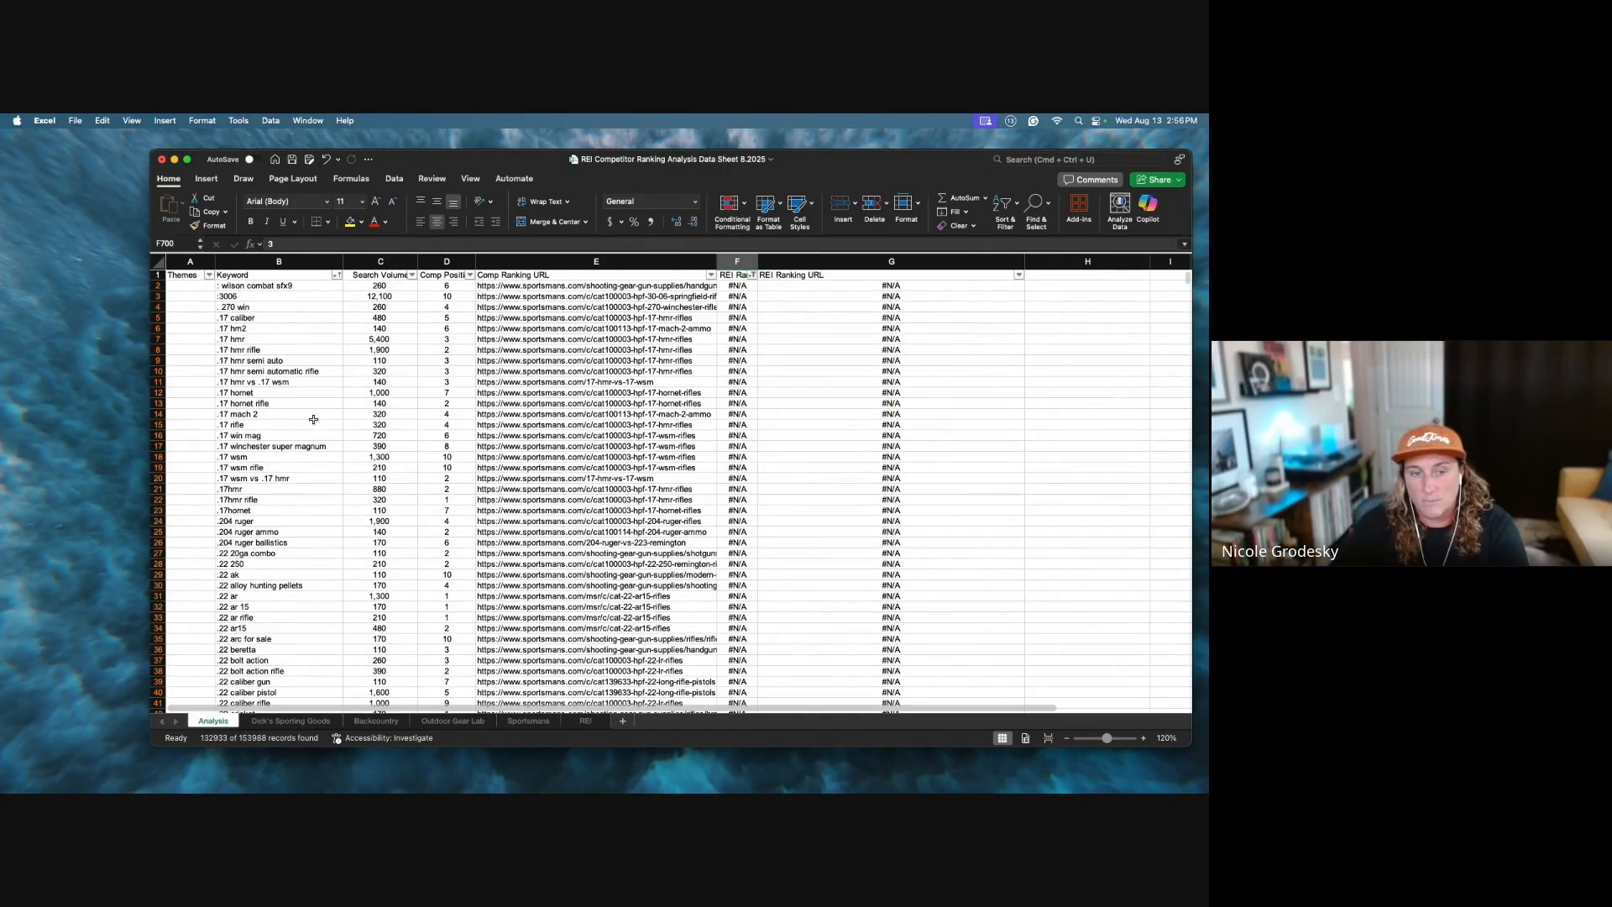
{"action": "left_click", "coordinate": [720, 298]}
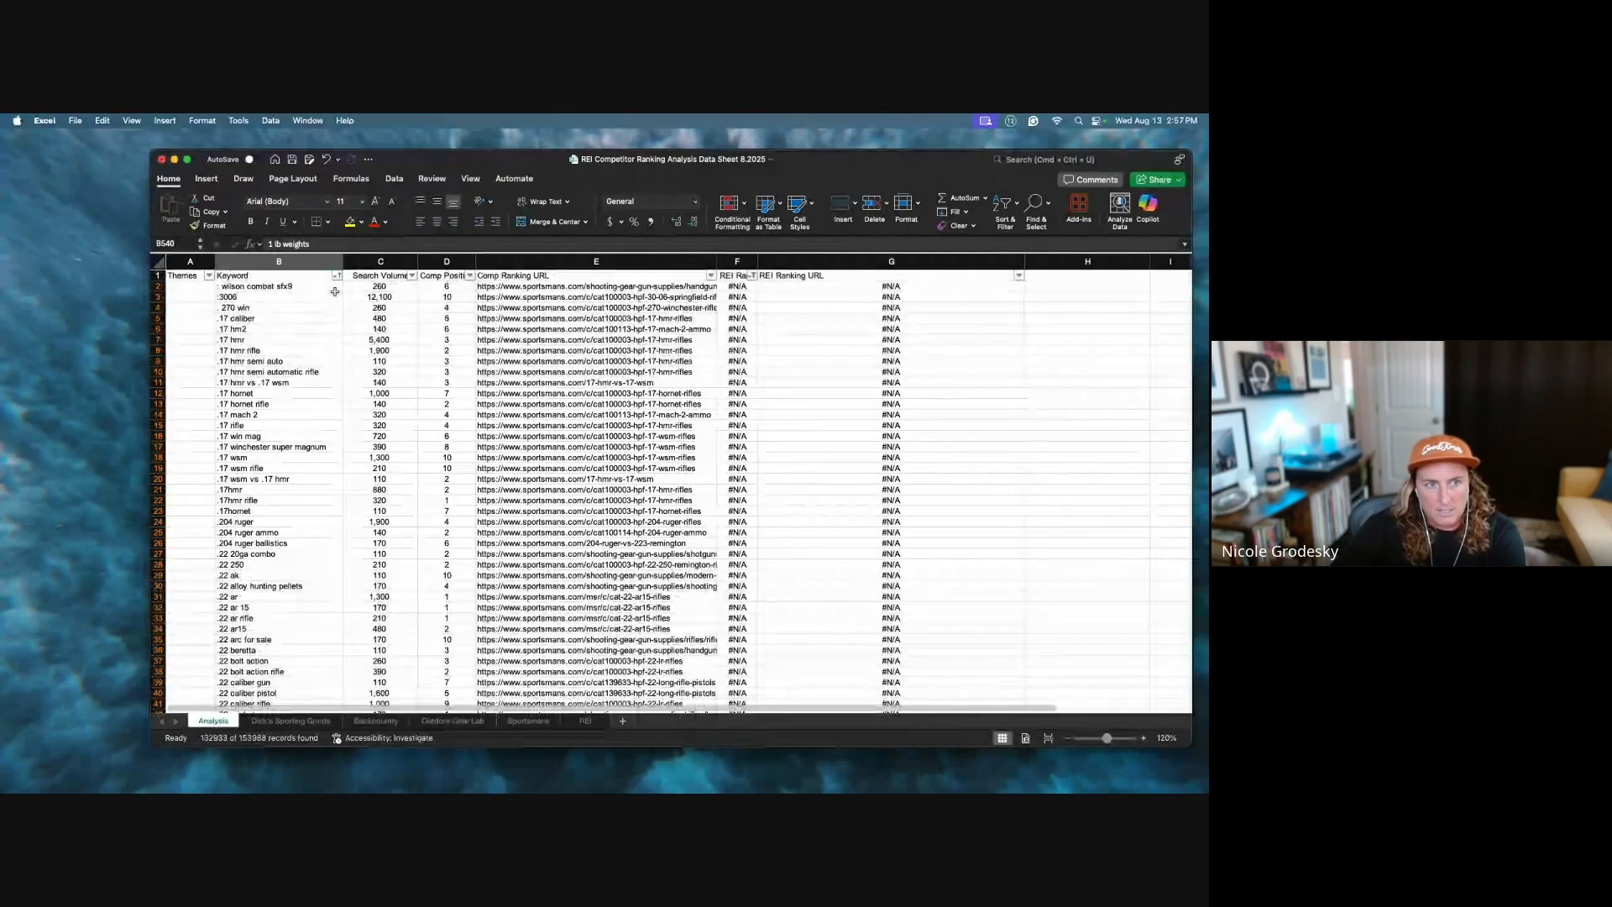
{"action": "left_click", "coordinate": [337, 276]}
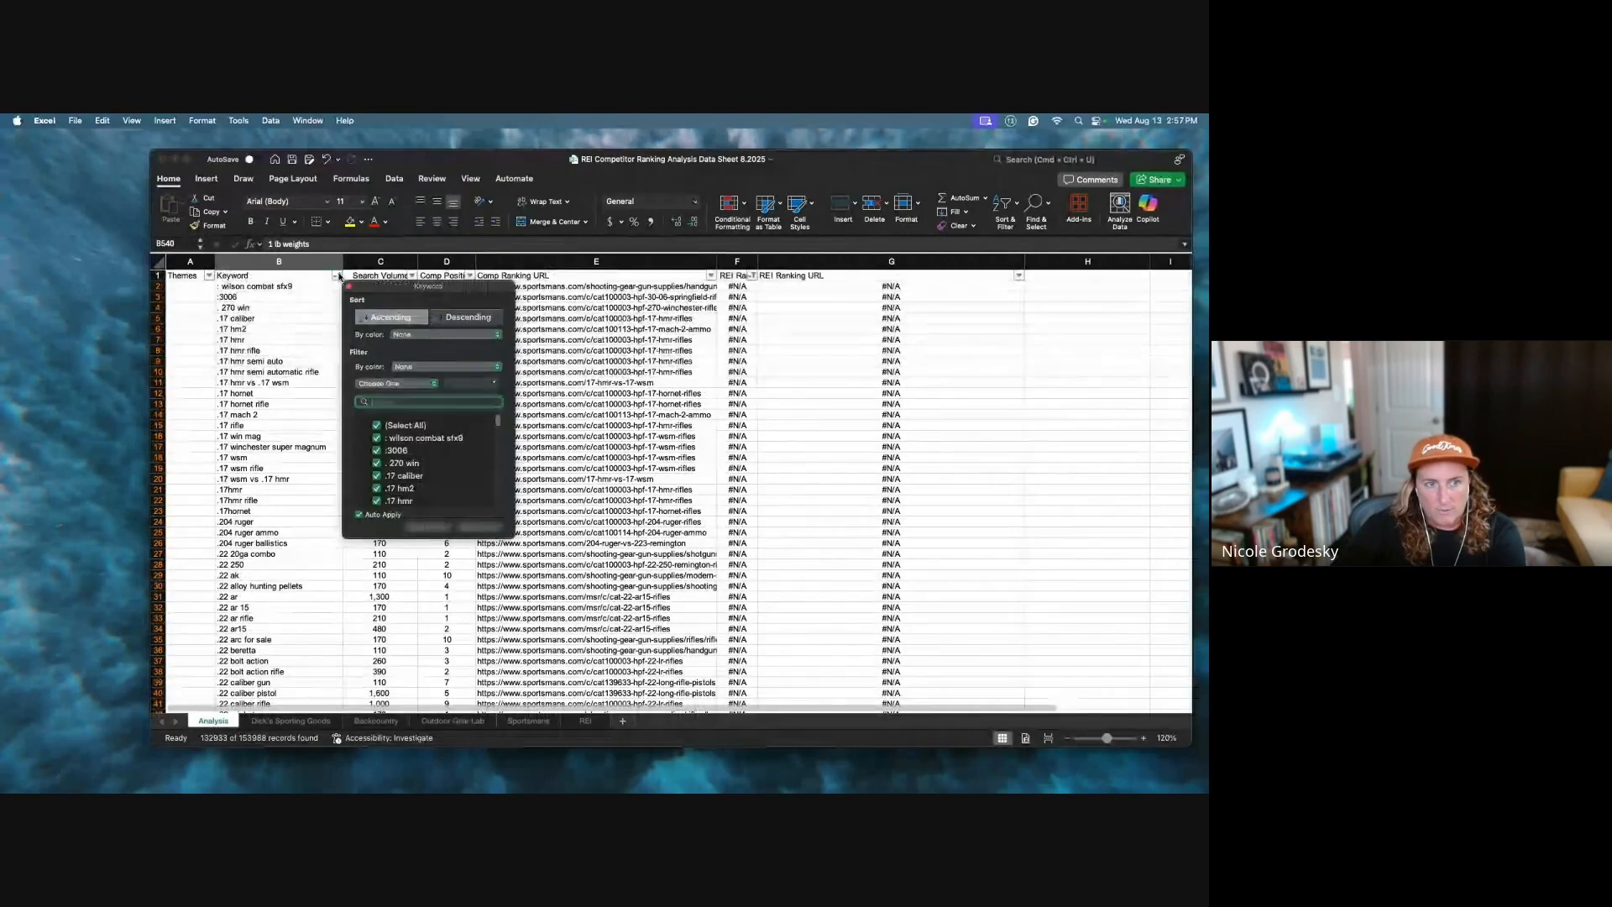
{"action": "left_click", "coordinate": [407, 385]}
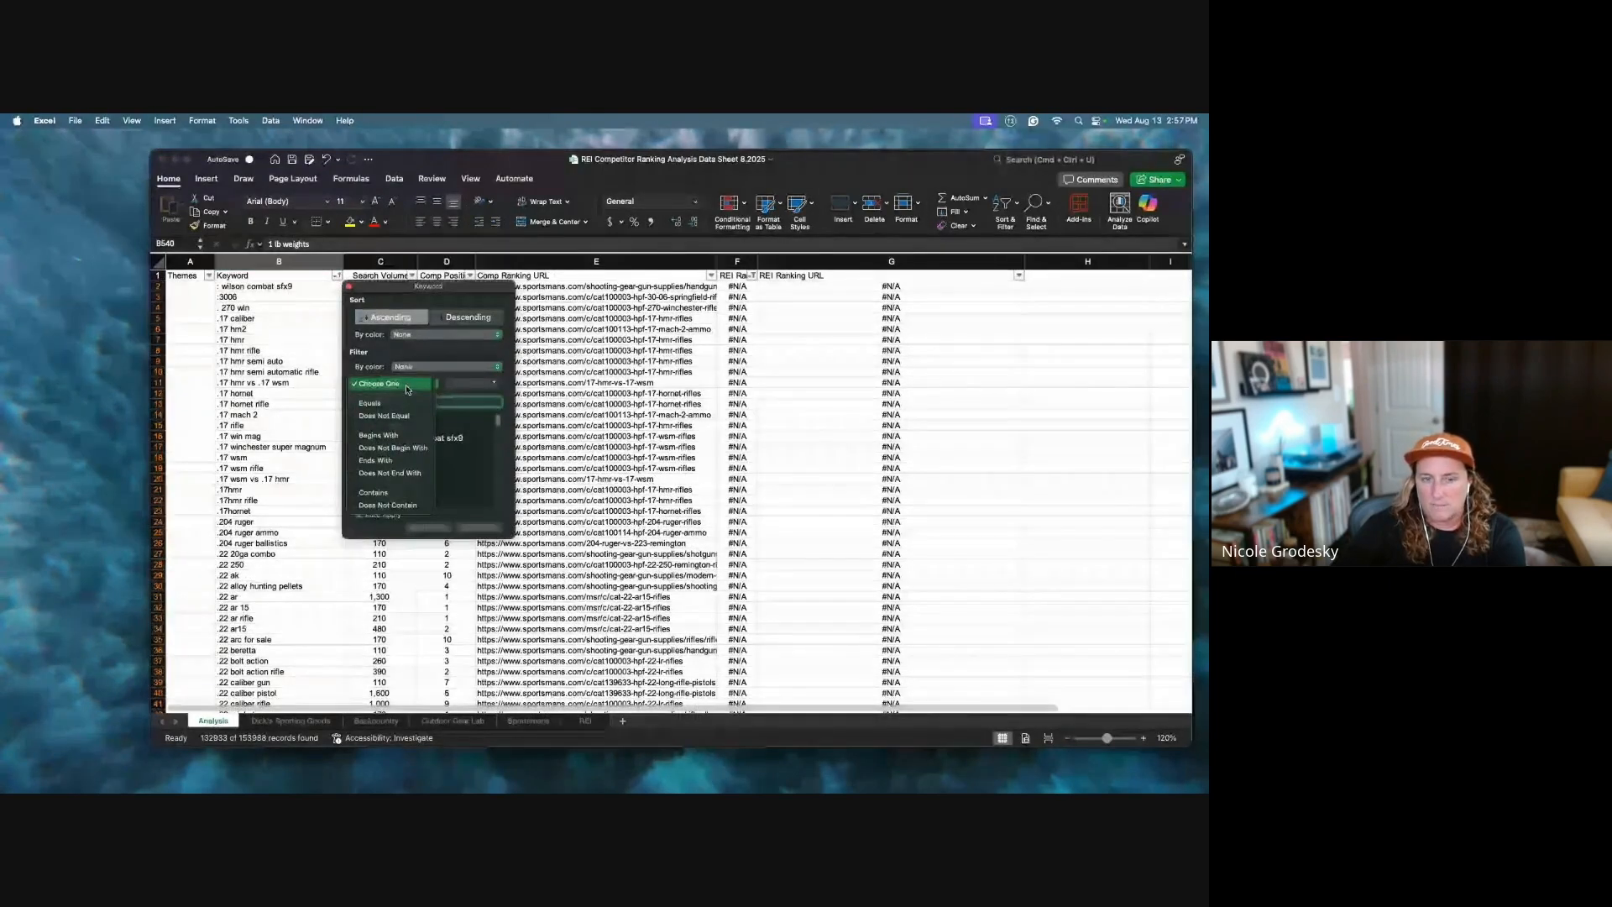
{"action": "left_click", "coordinate": [407, 386]}
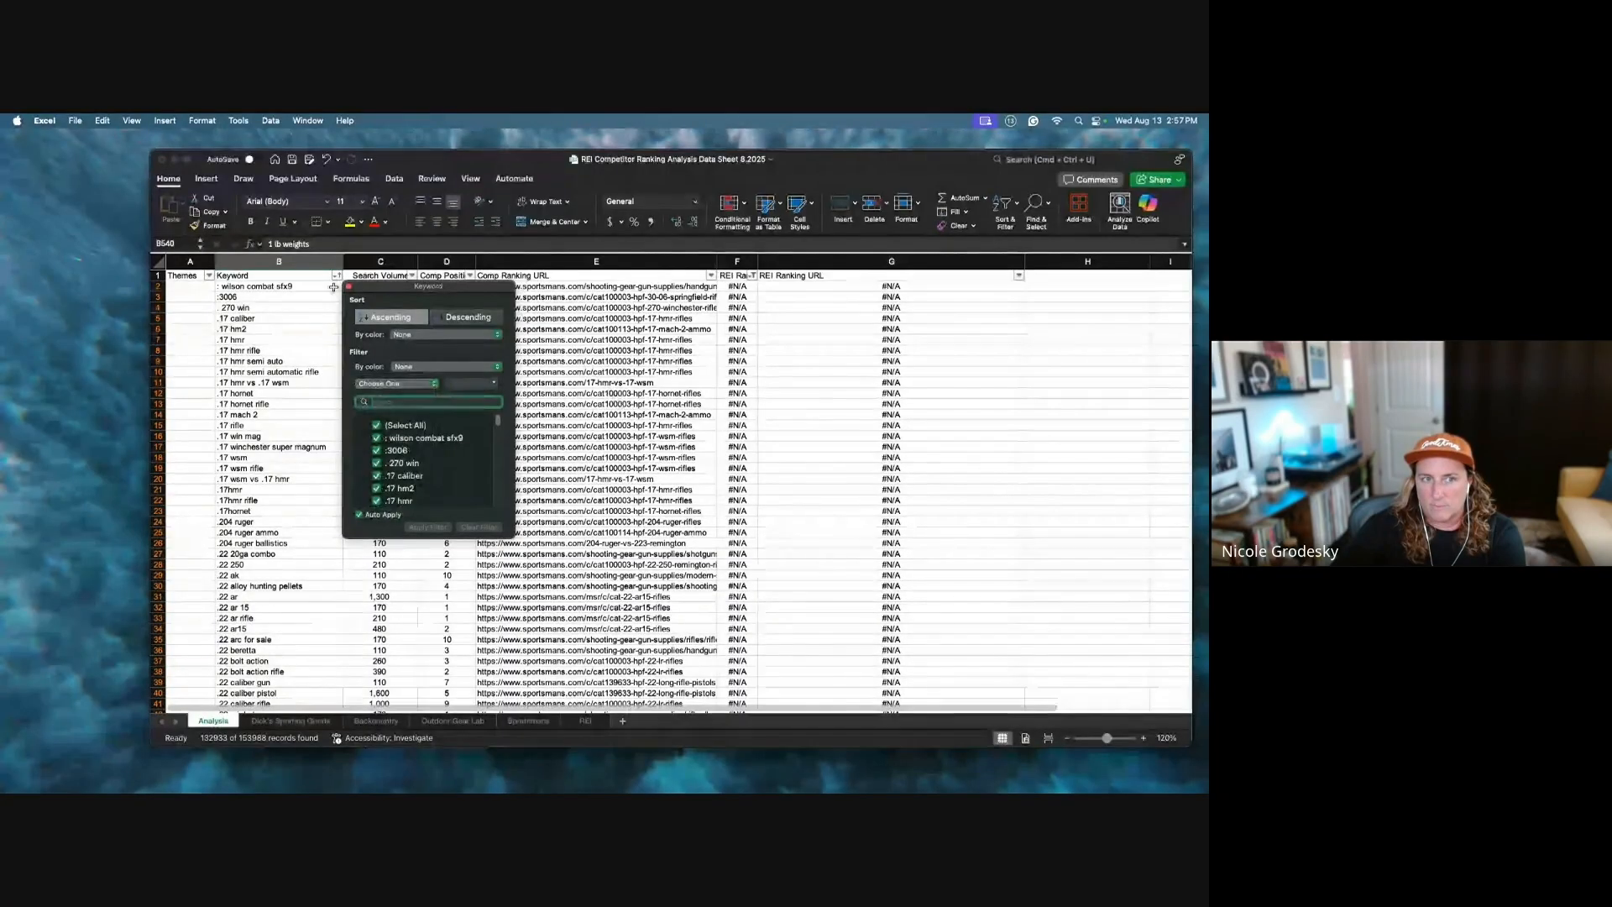
{"action": "left_click", "coordinate": [392, 385]}
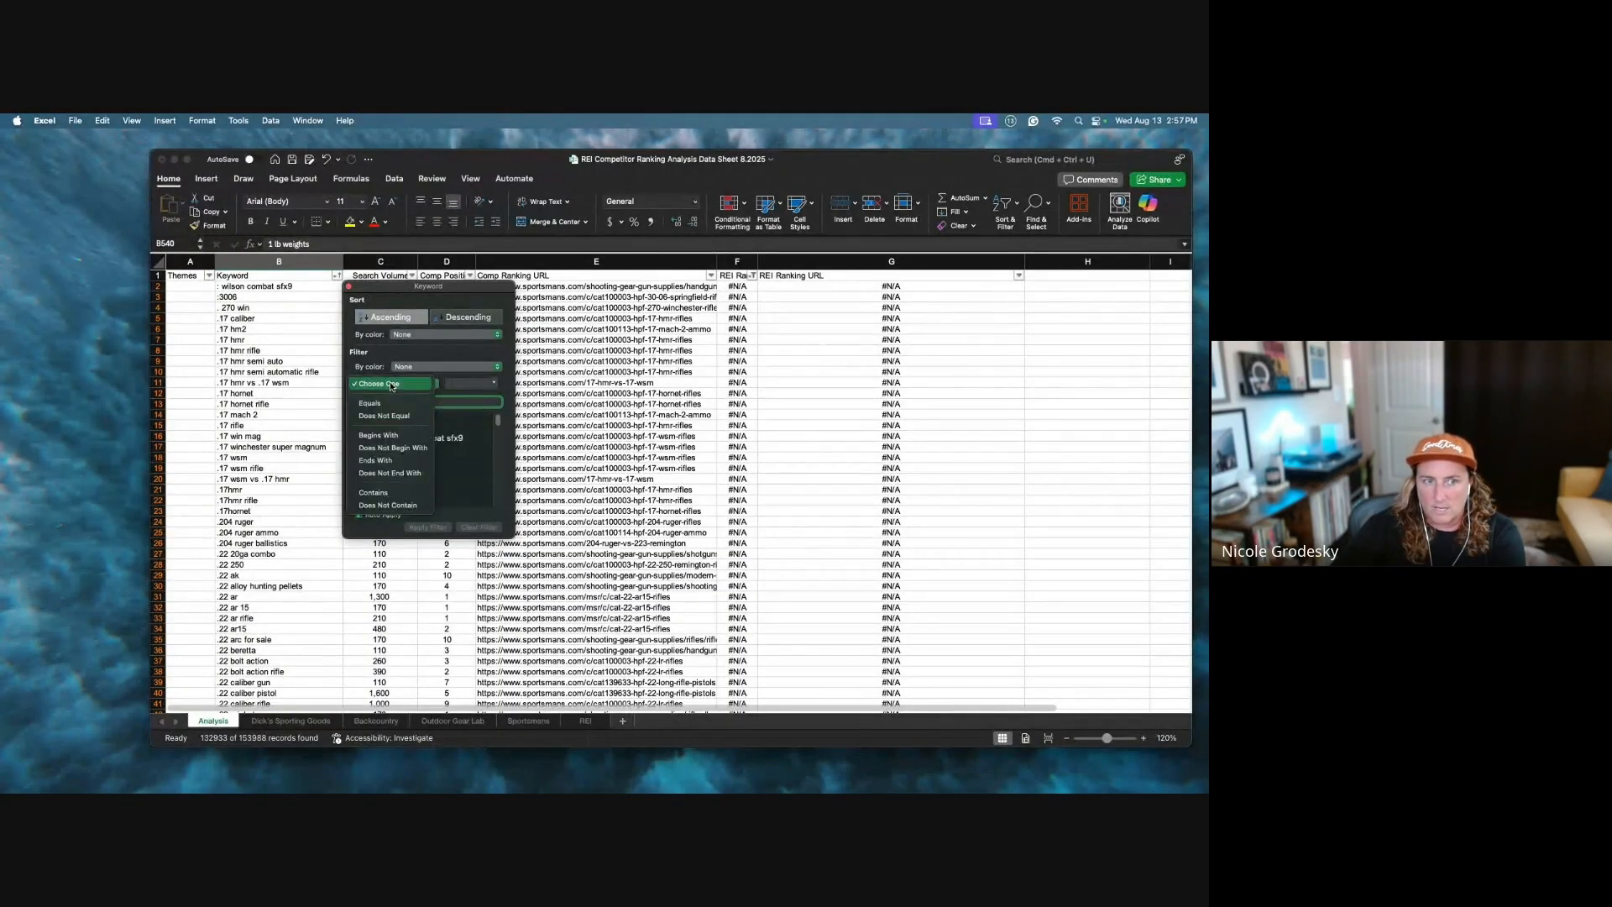
{"action": "left_click", "coordinate": [391, 493]}
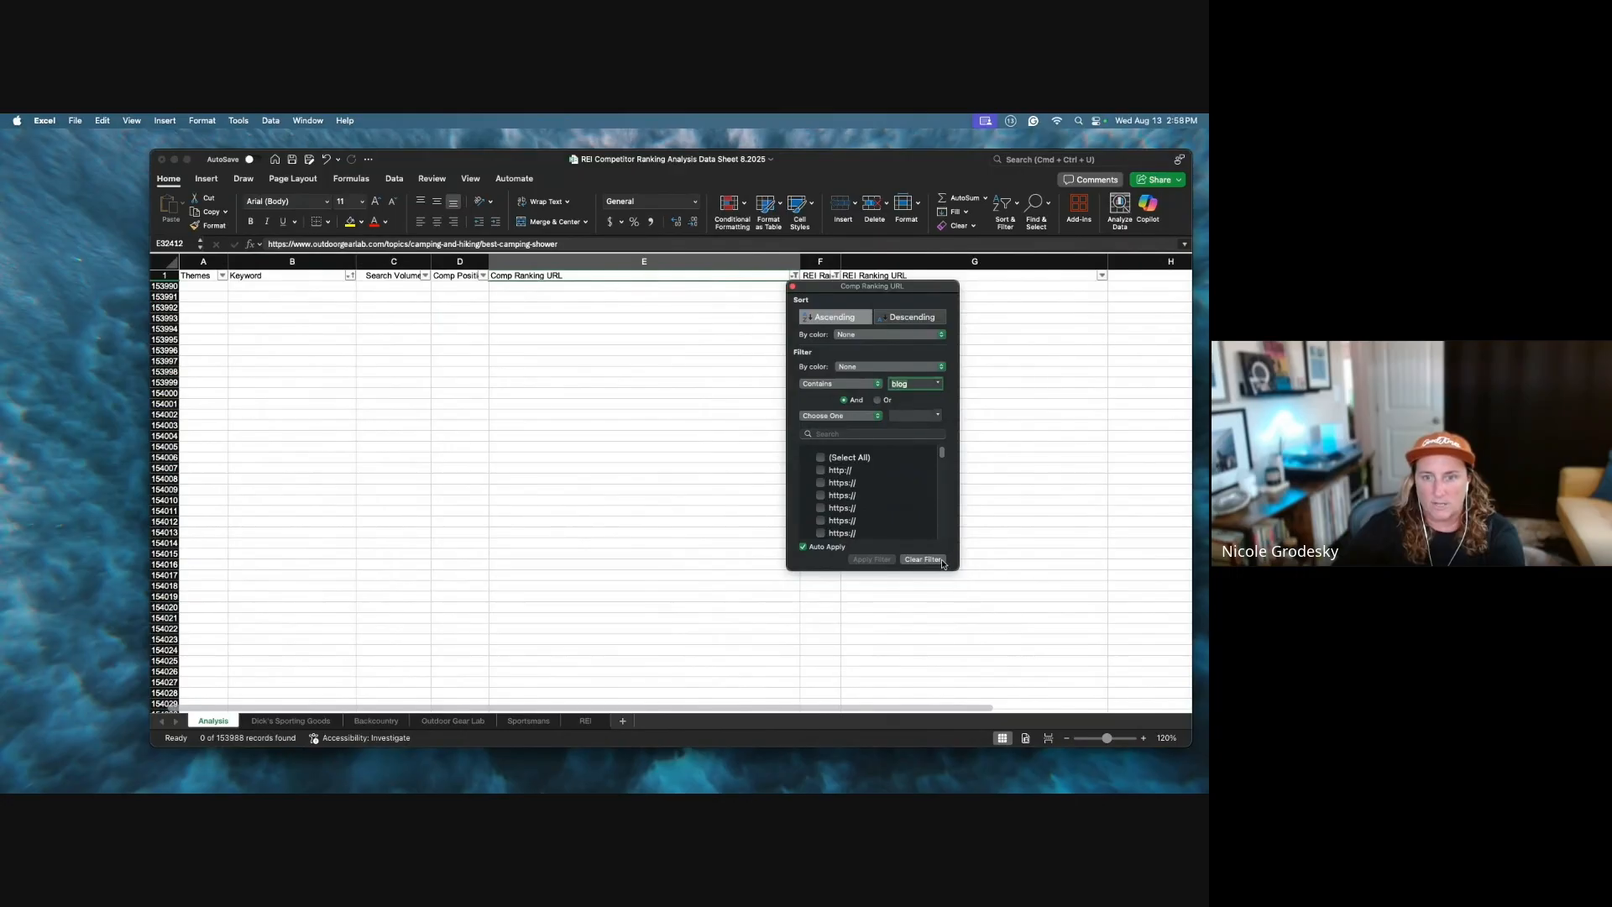
Step: Set the Comp Ranking URL filter to show only URLs containing "topics"
{"action": "double_click", "coordinate": [911, 384]}
{"action": "type", "text": "topics"}
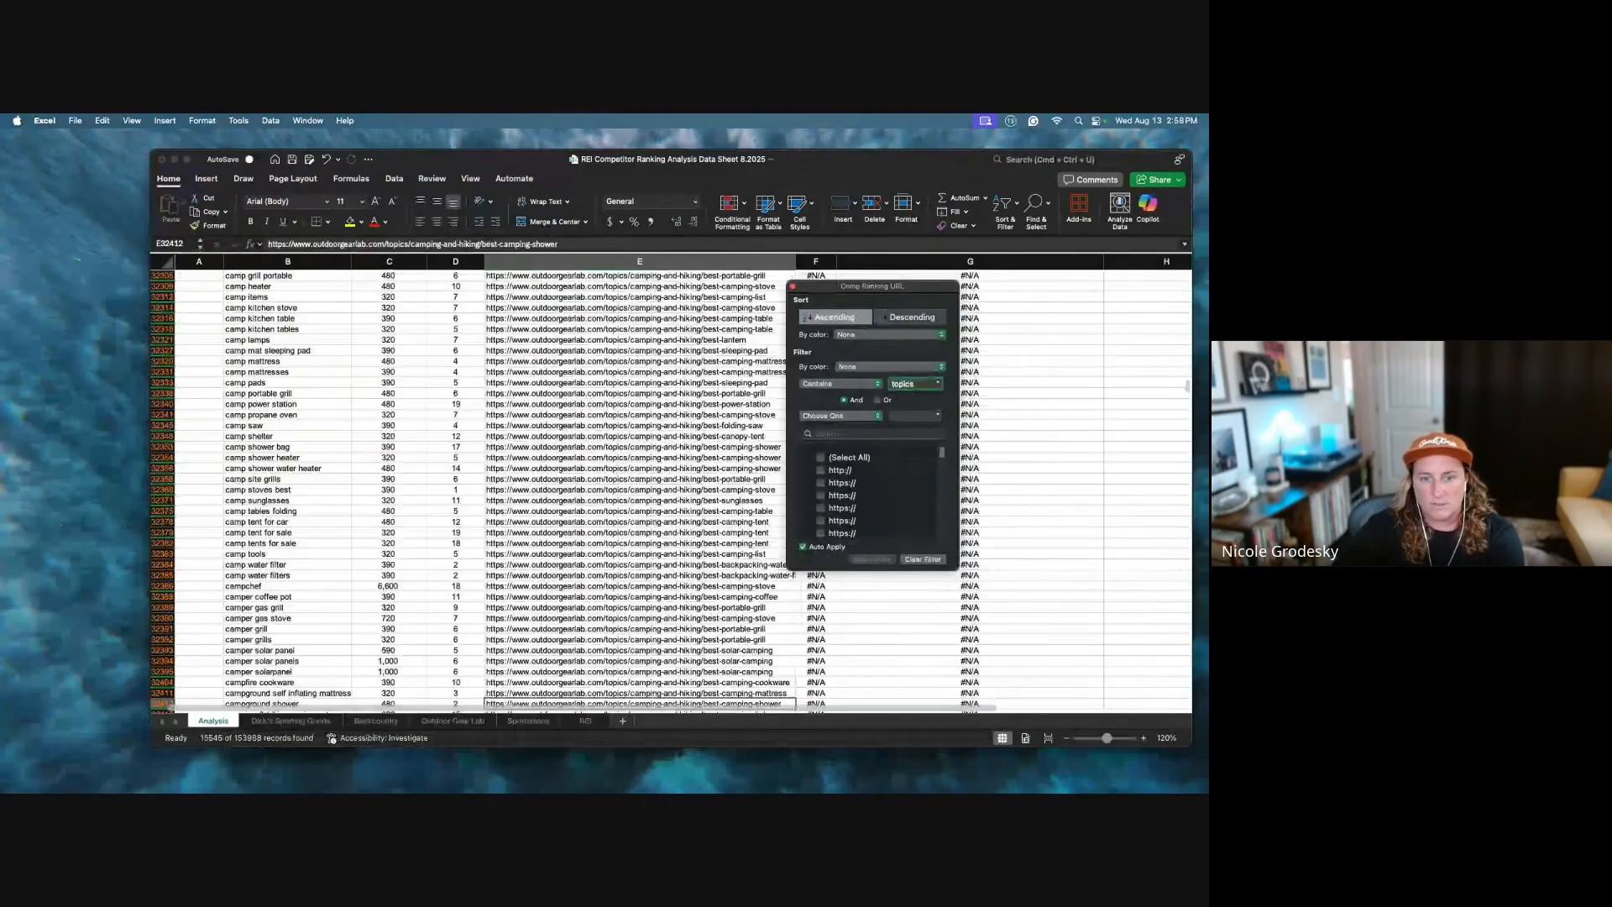
{"action": "scroll", "coordinate": [555, 438], "scroll_direction": "down", "scroll_amount": 5}
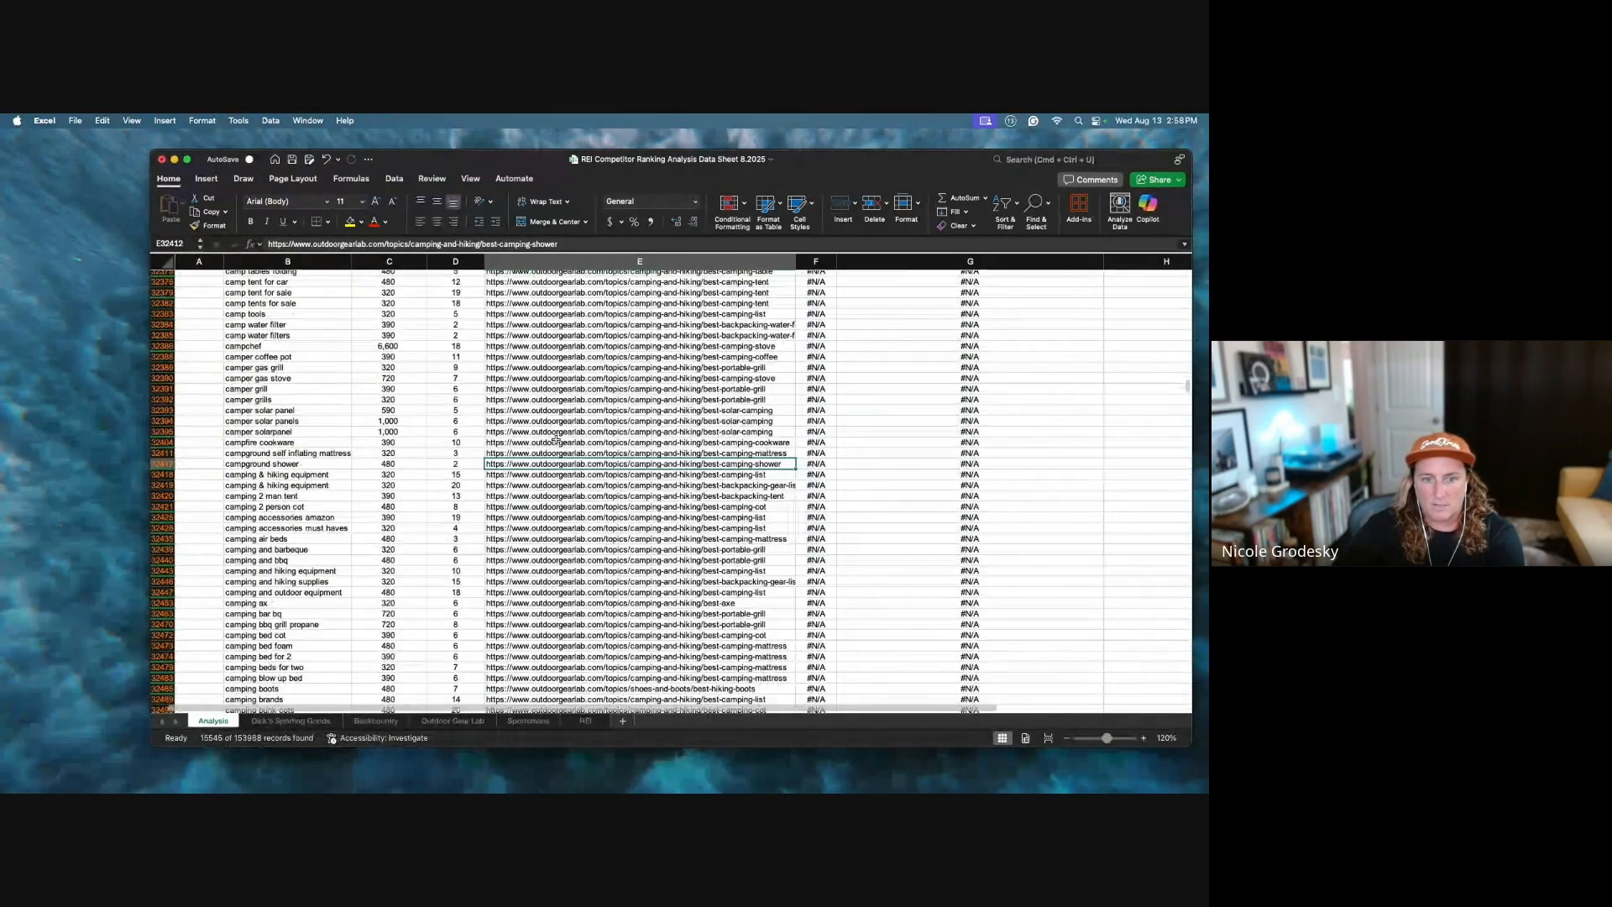
Step: Review the filtered Outdoor Gear Lab topic URLs and their keywords, from the camping terms back to the first rows
{"action": "scroll", "coordinate": [556, 438], "scroll_direction": "down", "scroll_amount": 15}
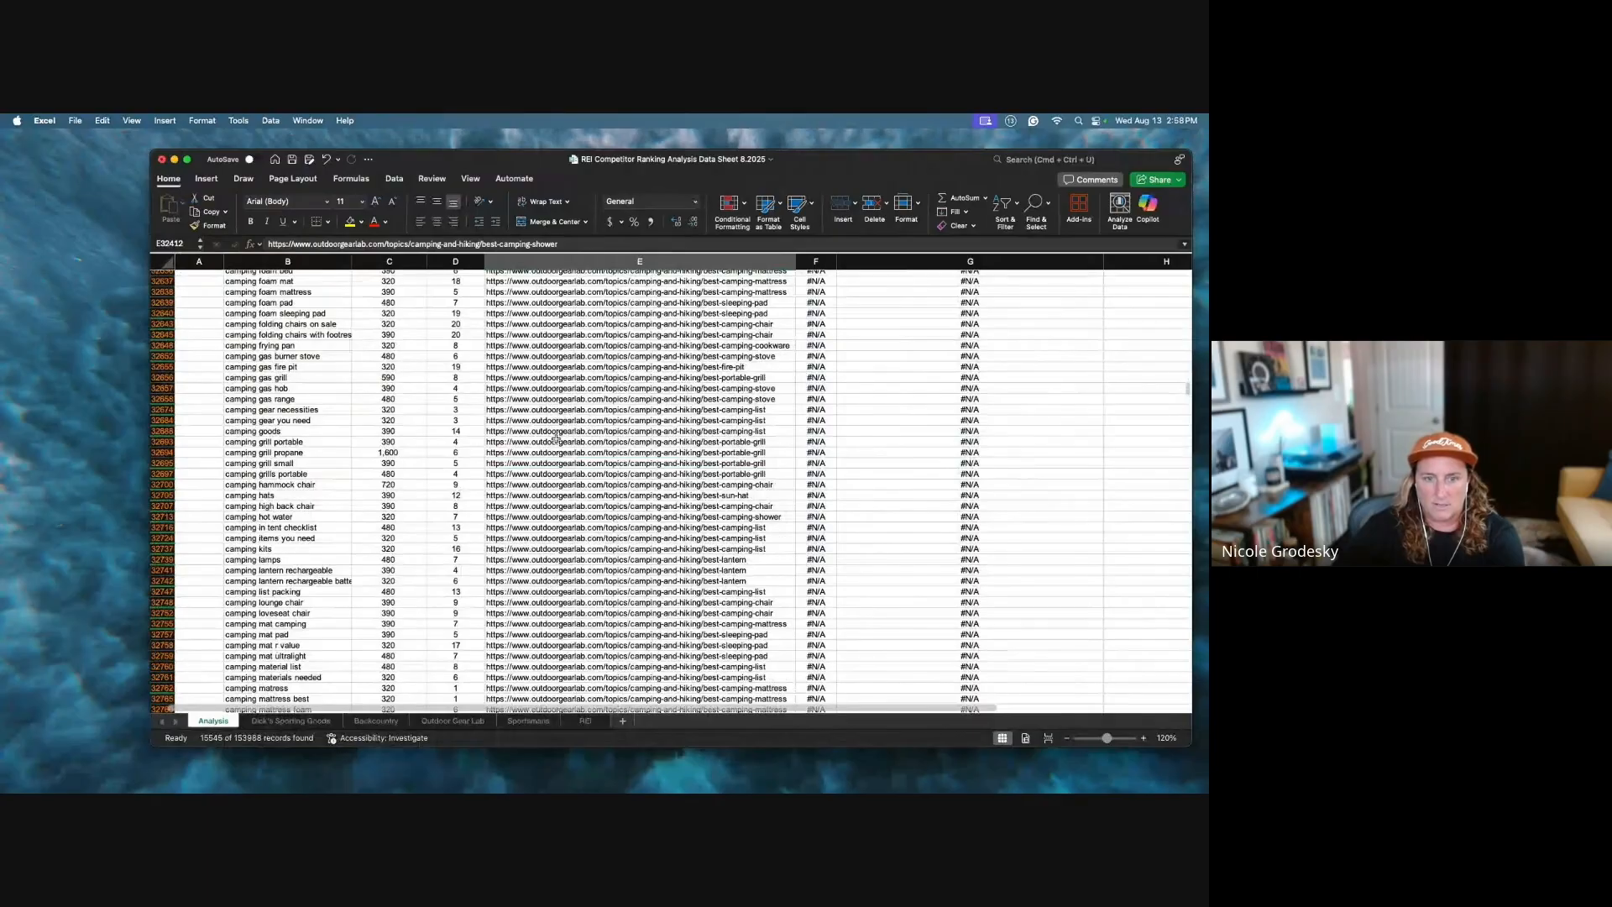
{"action": "scroll", "coordinate": [555, 437], "scroll_direction": "up", "scroll_amount": 7}
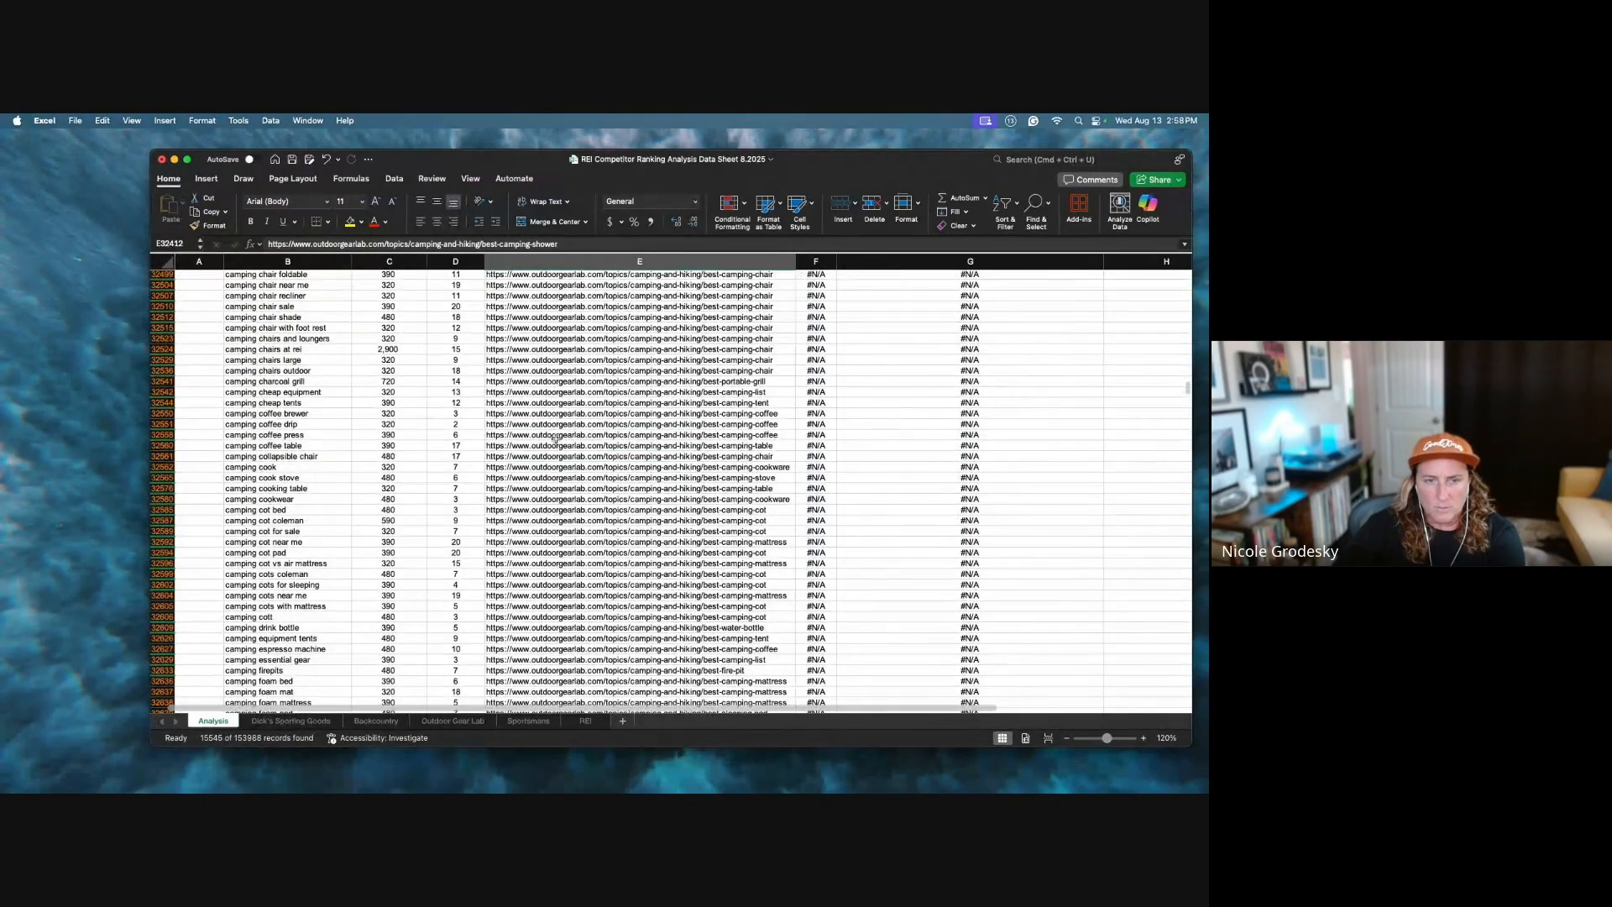
{"action": "scroll", "coordinate": [555, 438], "scroll_direction": "up", "scroll_amount": 20}
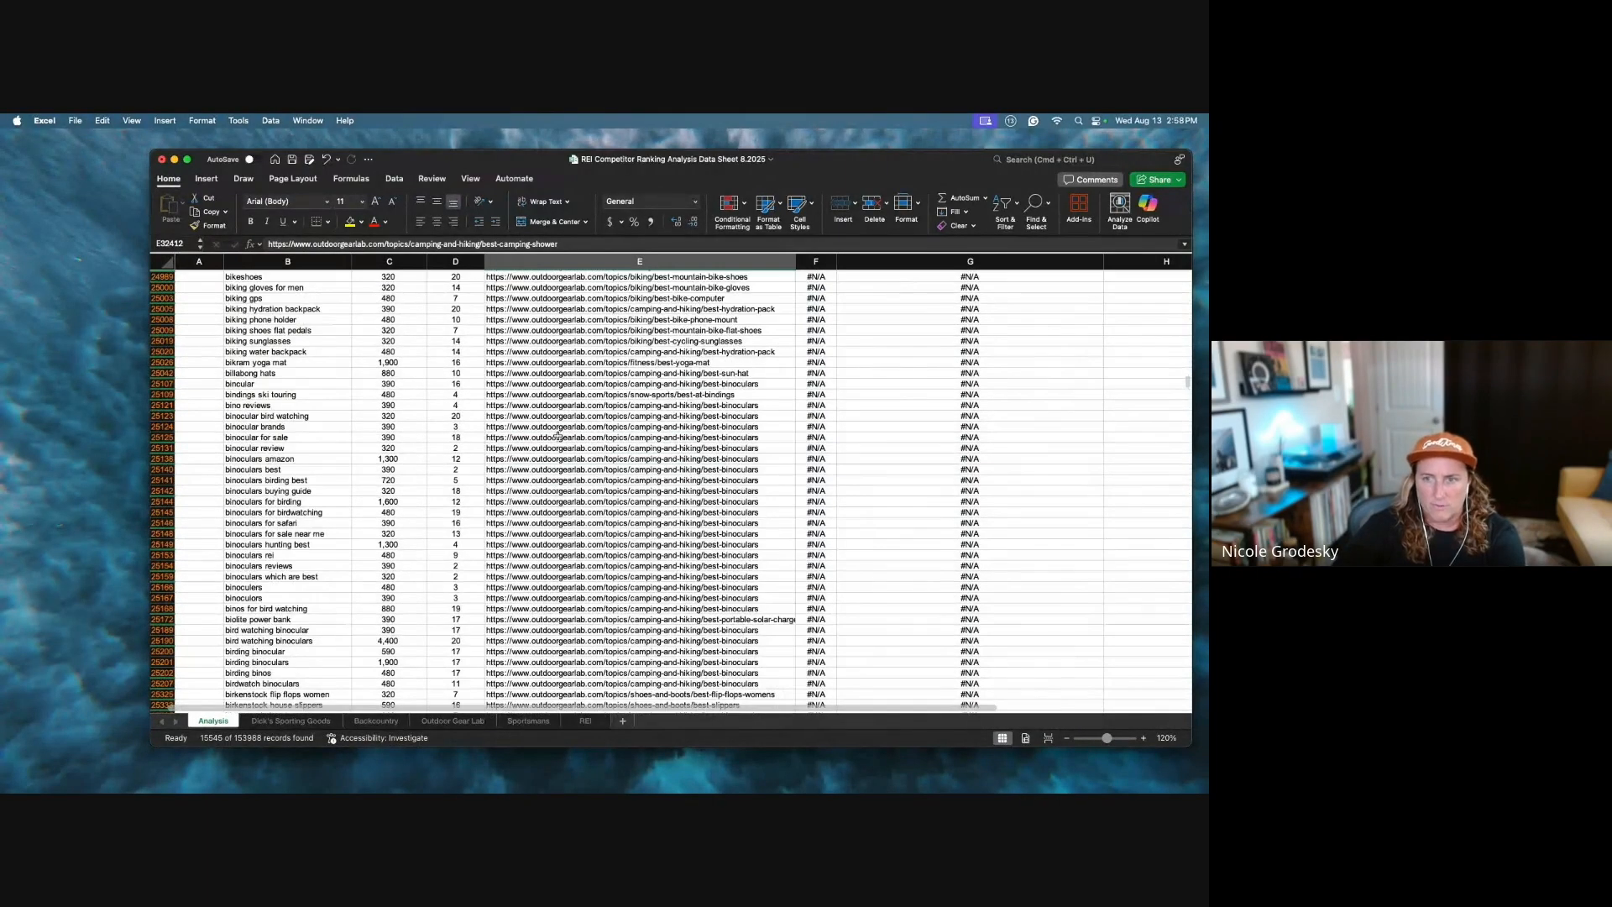
{"action": "scroll", "coordinate": [558, 436], "scroll_direction": "up", "scroll_amount": 15}
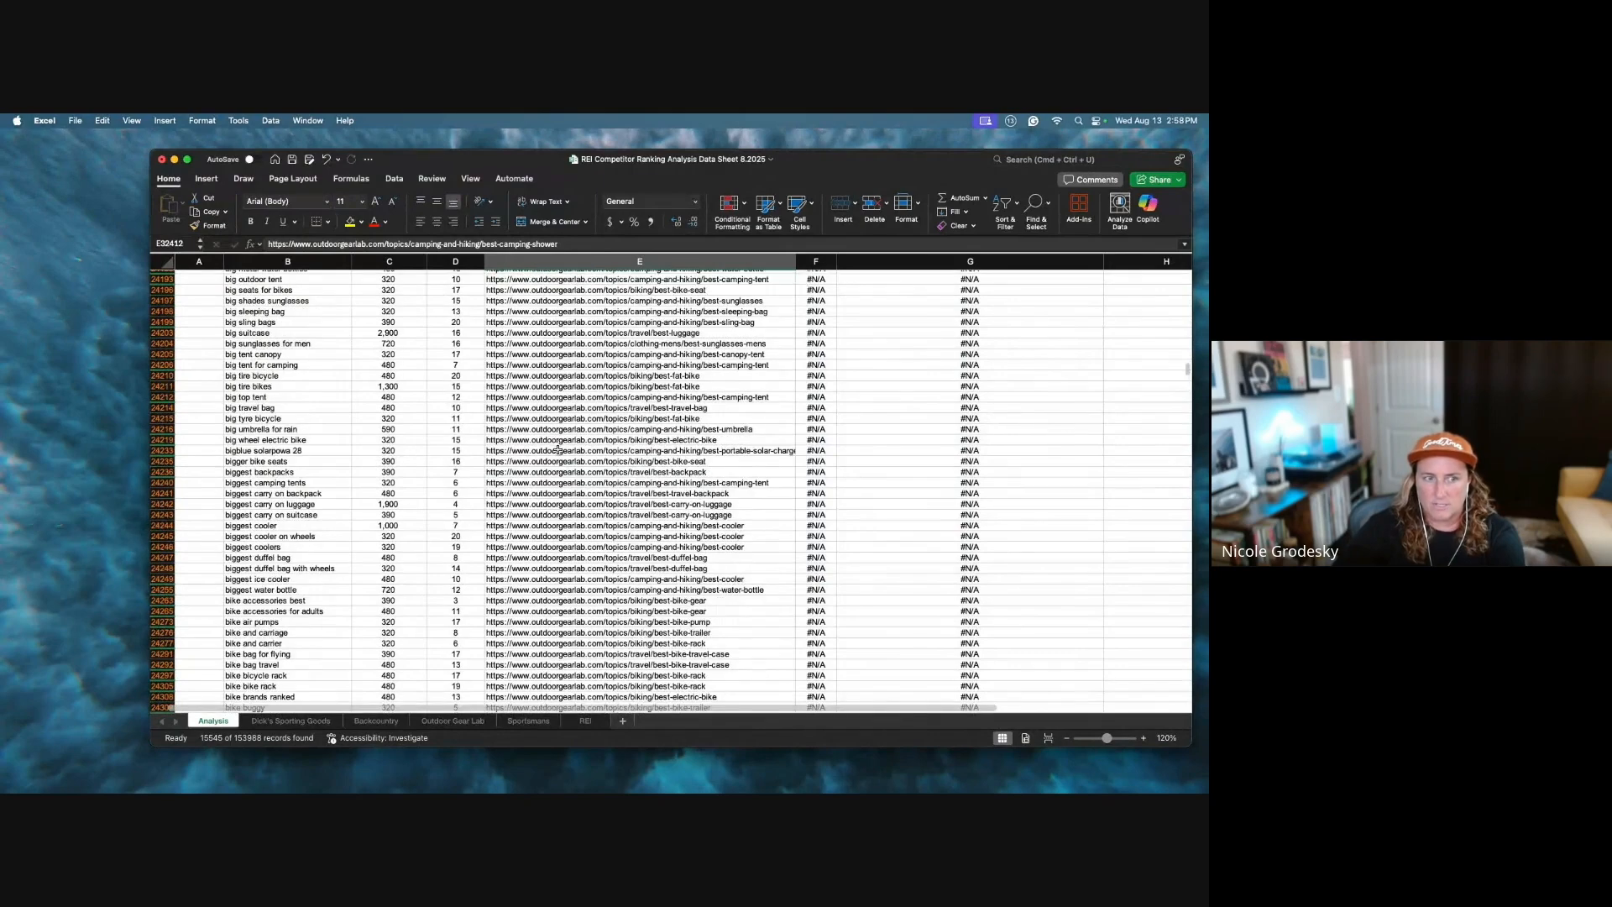
{"action": "scroll", "coordinate": [559, 450], "scroll_direction": "up", "scroll_amount": 15}
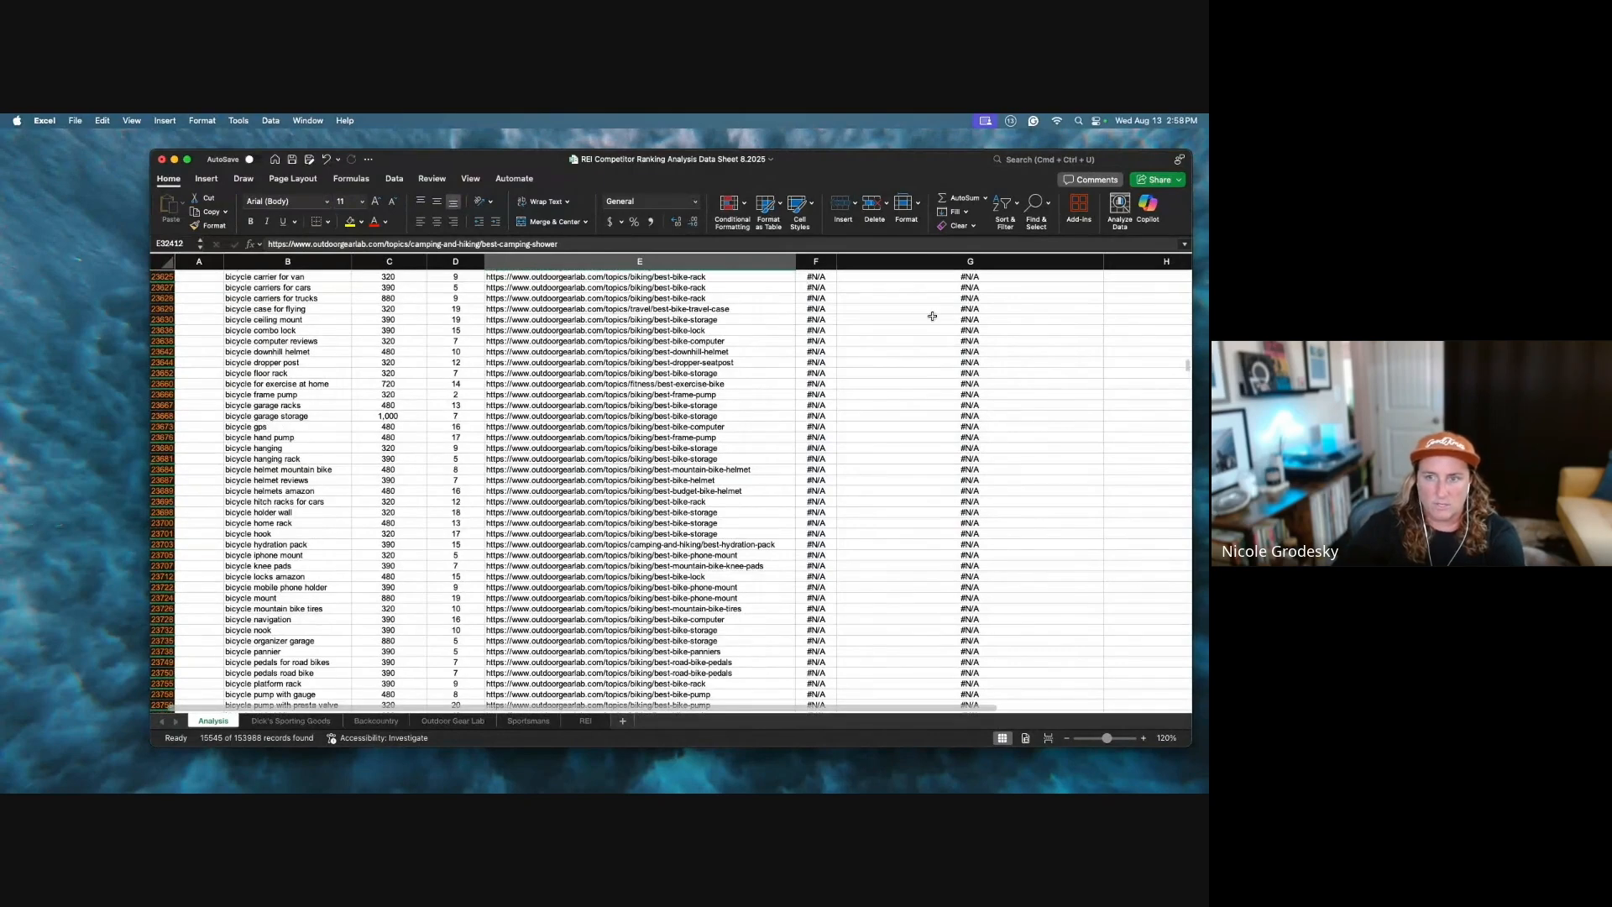
{"action": "scroll", "coordinate": [932, 316], "scroll_direction": "up", "scroll_amount": 20}
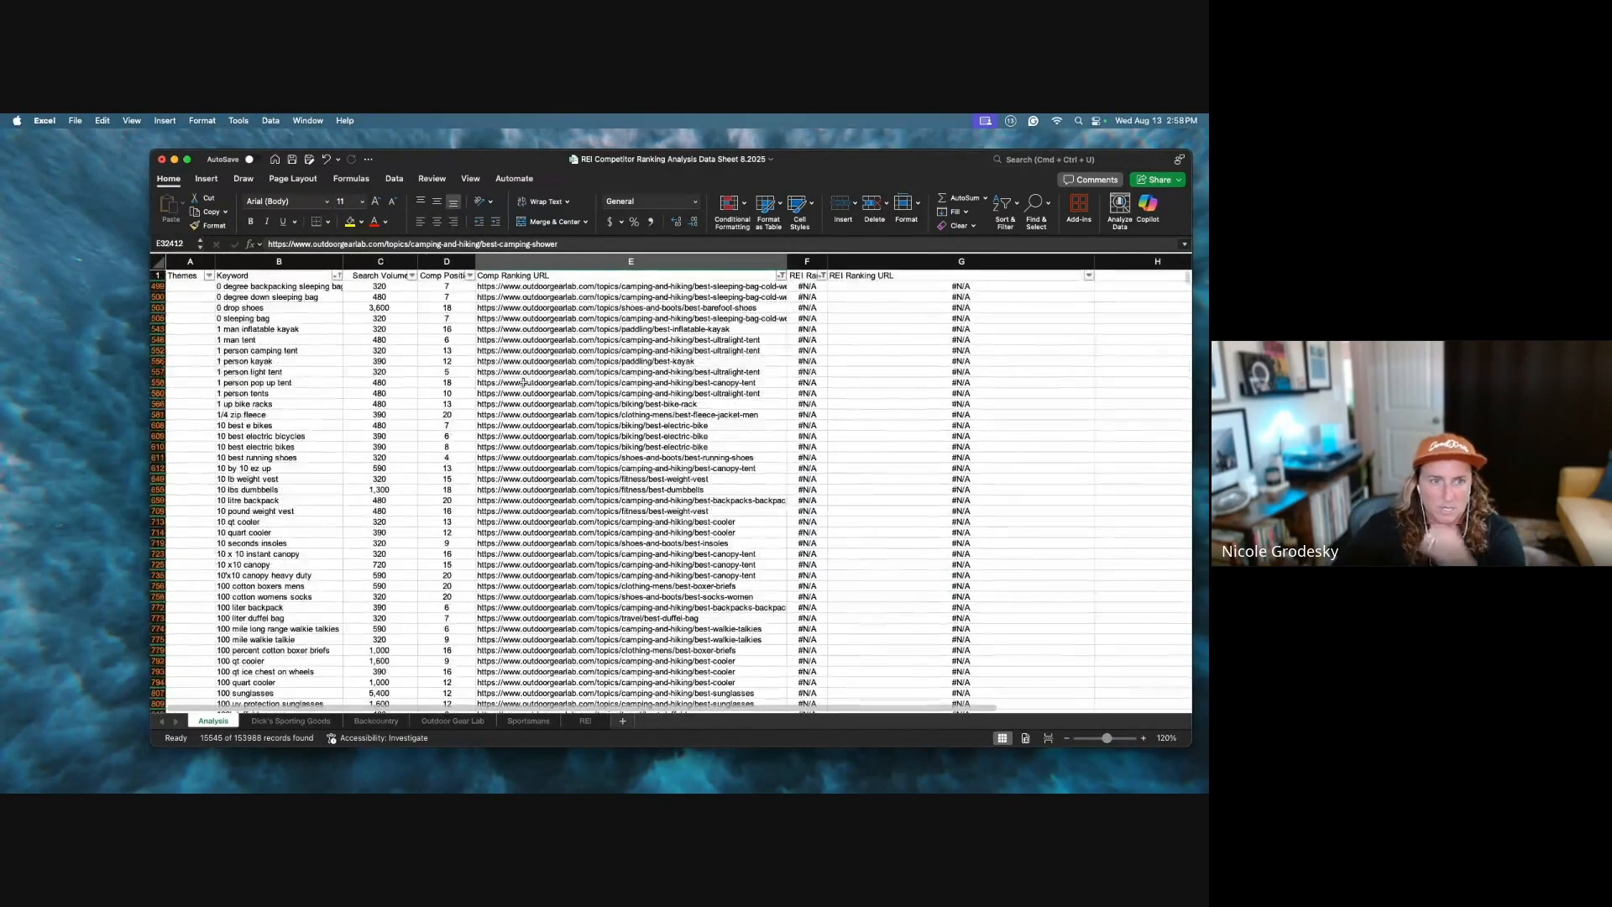
{"action": "left_click", "coordinate": [524, 382]}
{"action": "left_click", "coordinate": [620, 351]}
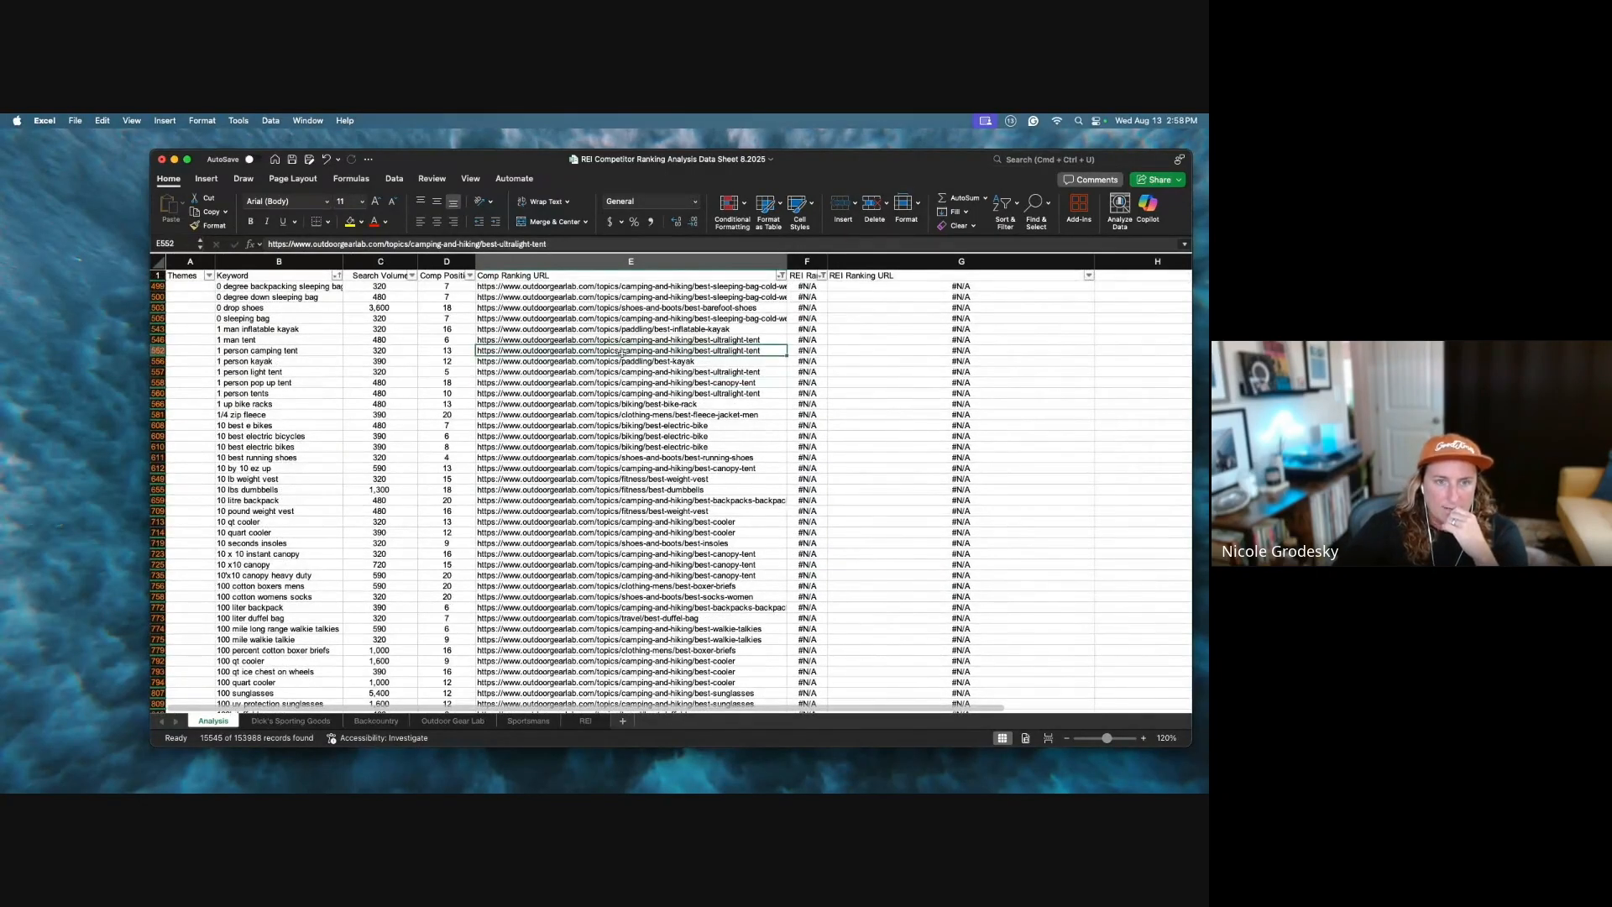
Step: Sort the filtered rows by Comp Ranking URL in ascending order and select the best-bike rows from Keyword through Comp Ranking URL
{"action": "left_click", "coordinate": [780, 275]}
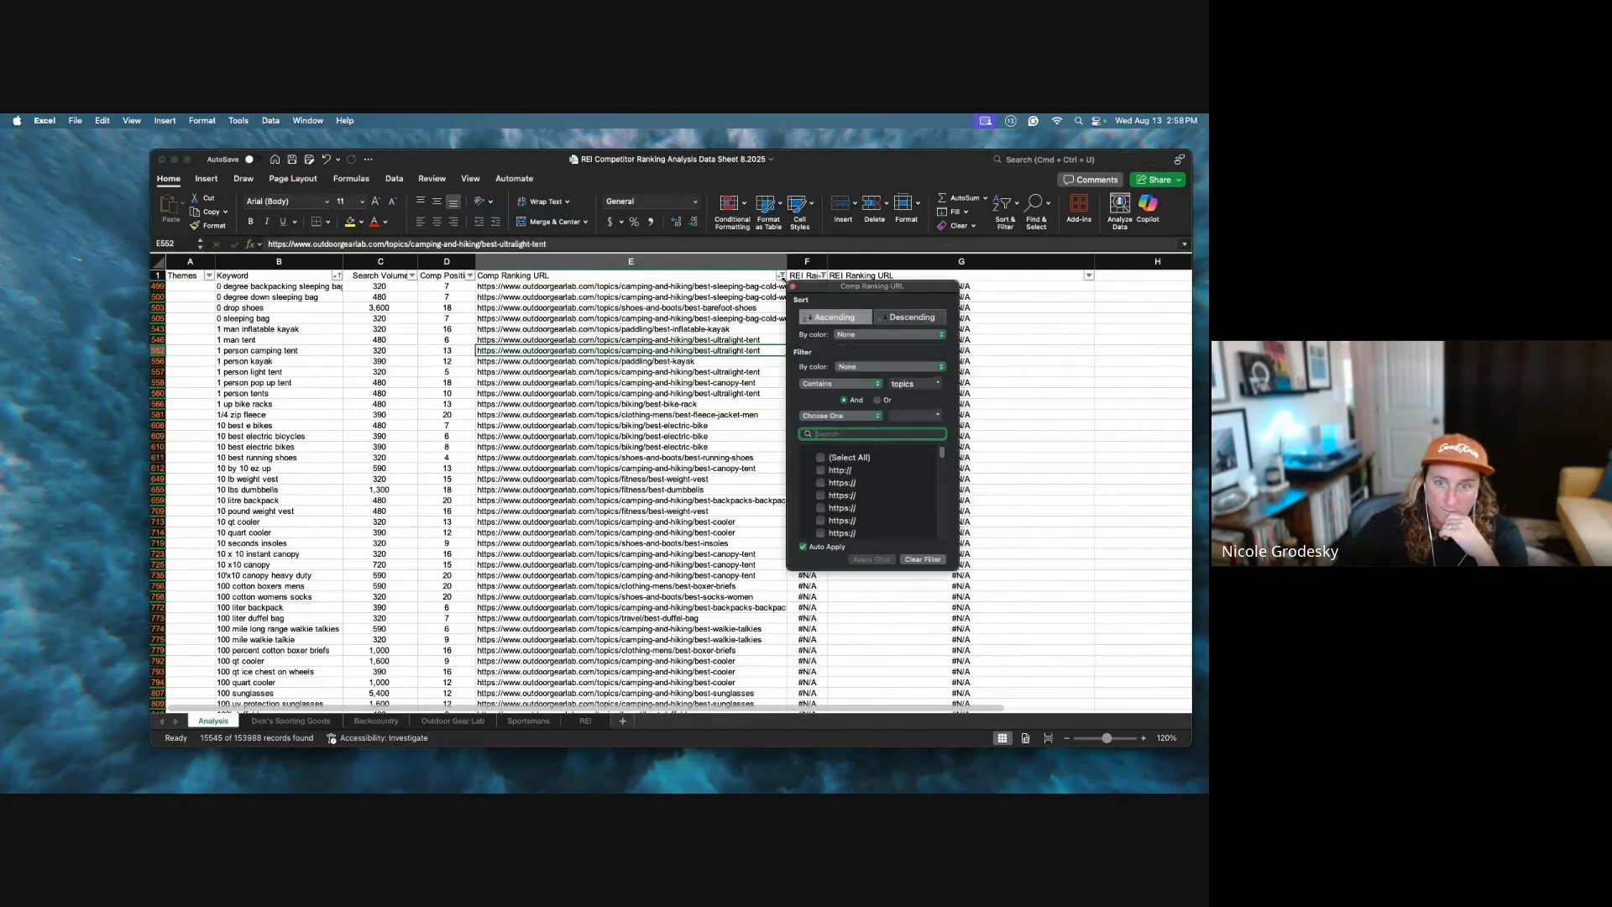
{"action": "left_click", "coordinate": [836, 318]}
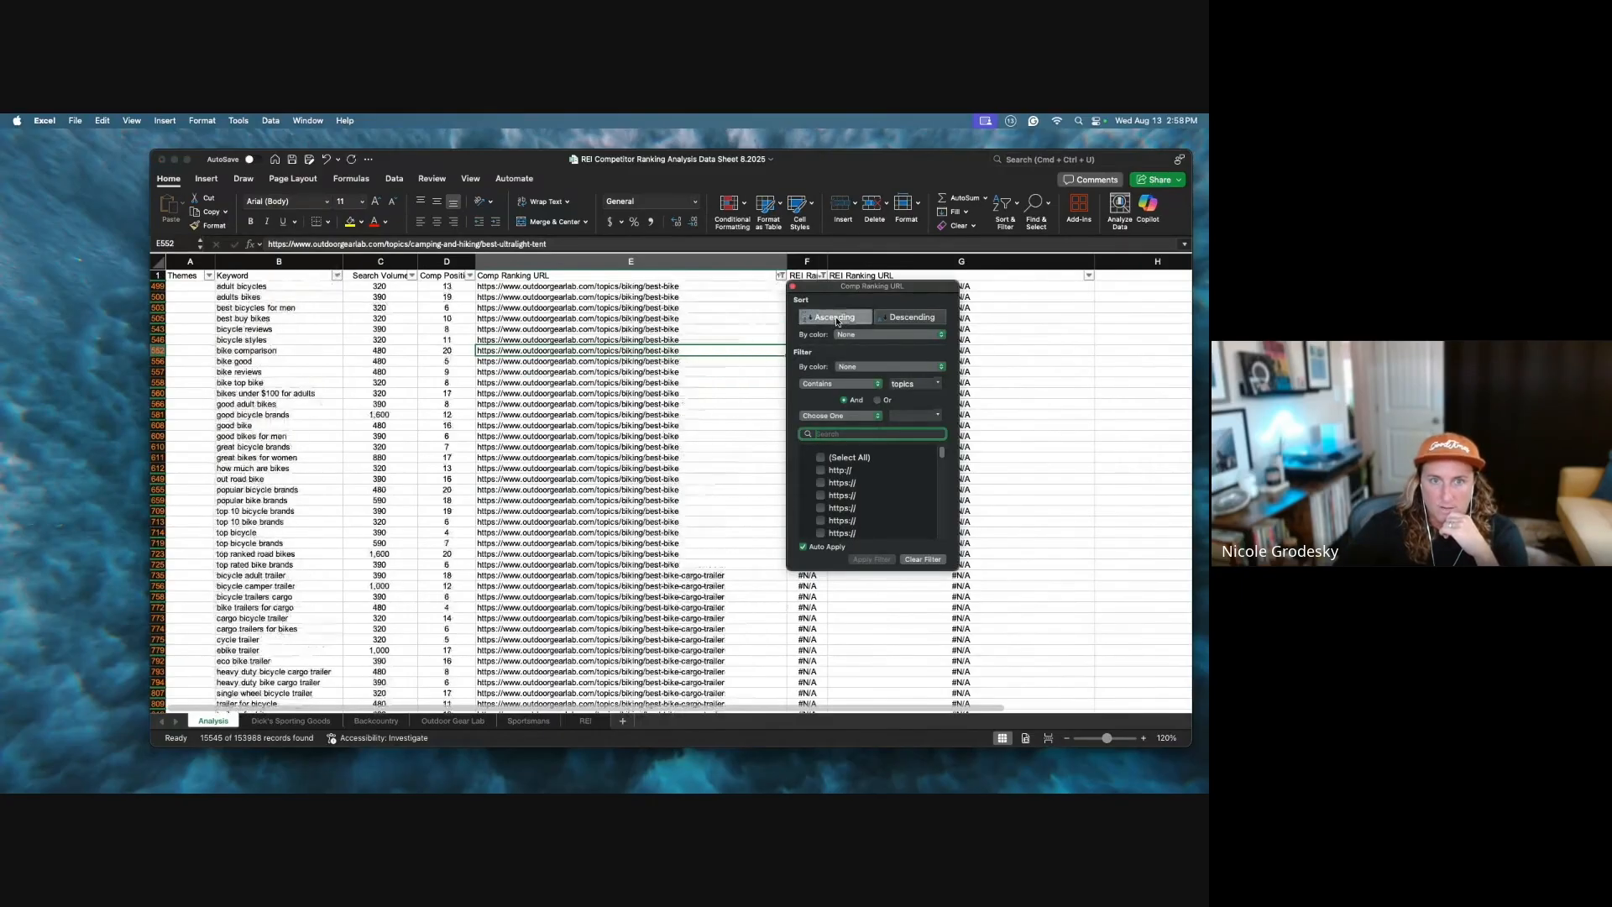
{"action": "left_click", "coordinate": [702, 308]}
{"action": "left_click_drag", "start_coordinate": [676, 286], "coordinate": [306, 577]}
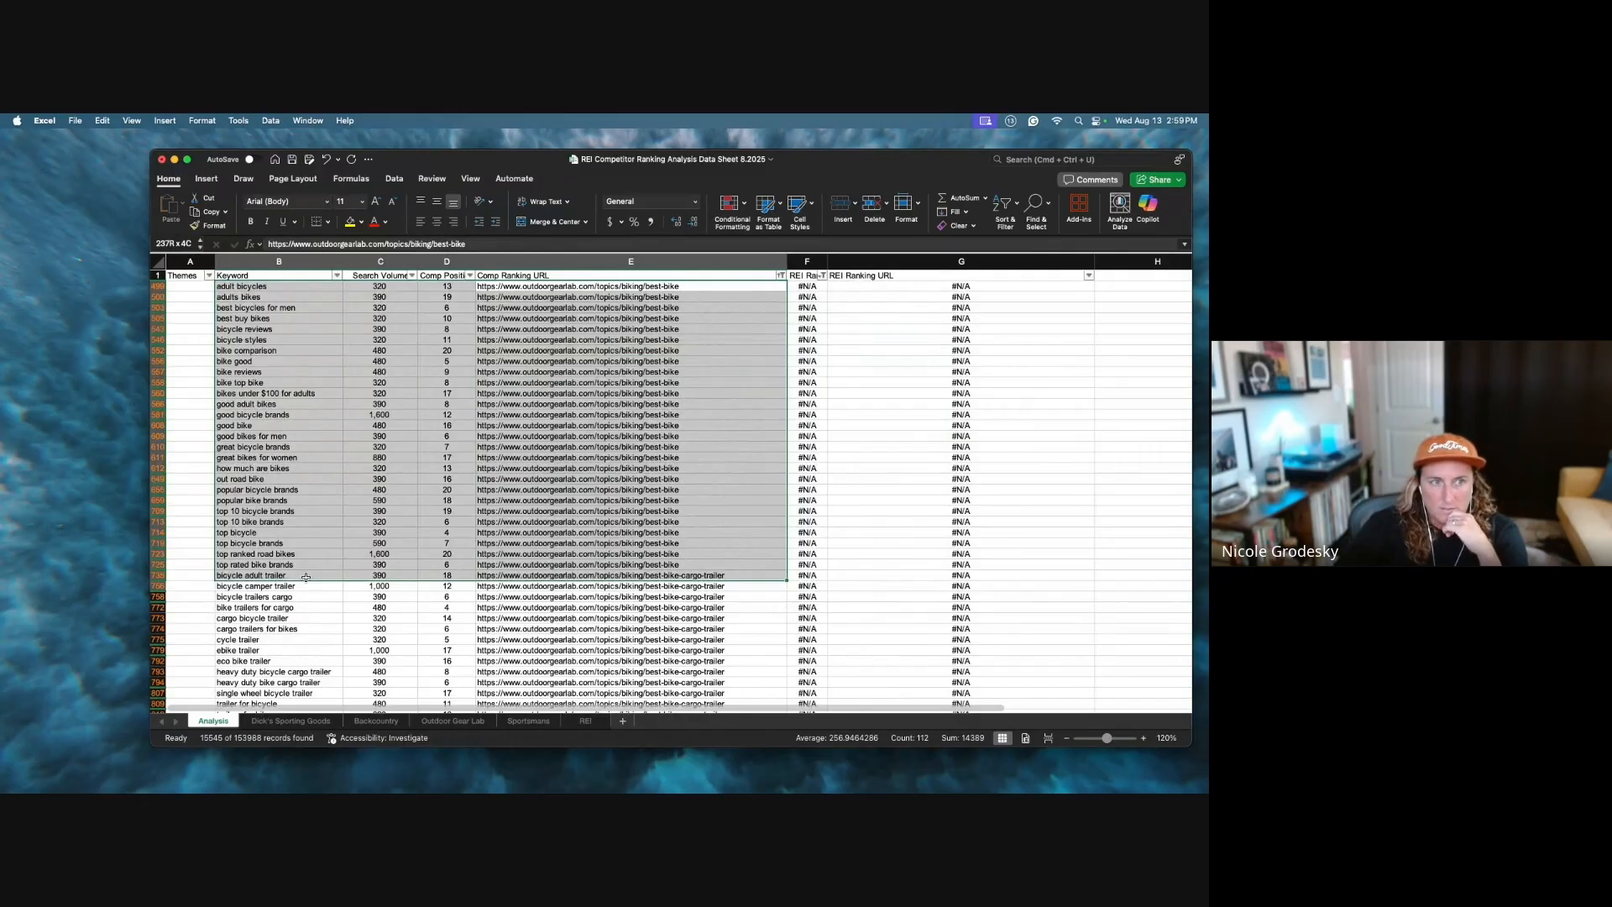
Step: Look over the selected best-bike rows and the bike cargo trailer and bike computer keywords that follow them
{"action": "left_click_drag", "start_coordinate": [306, 577], "coordinate": [309, 563]}
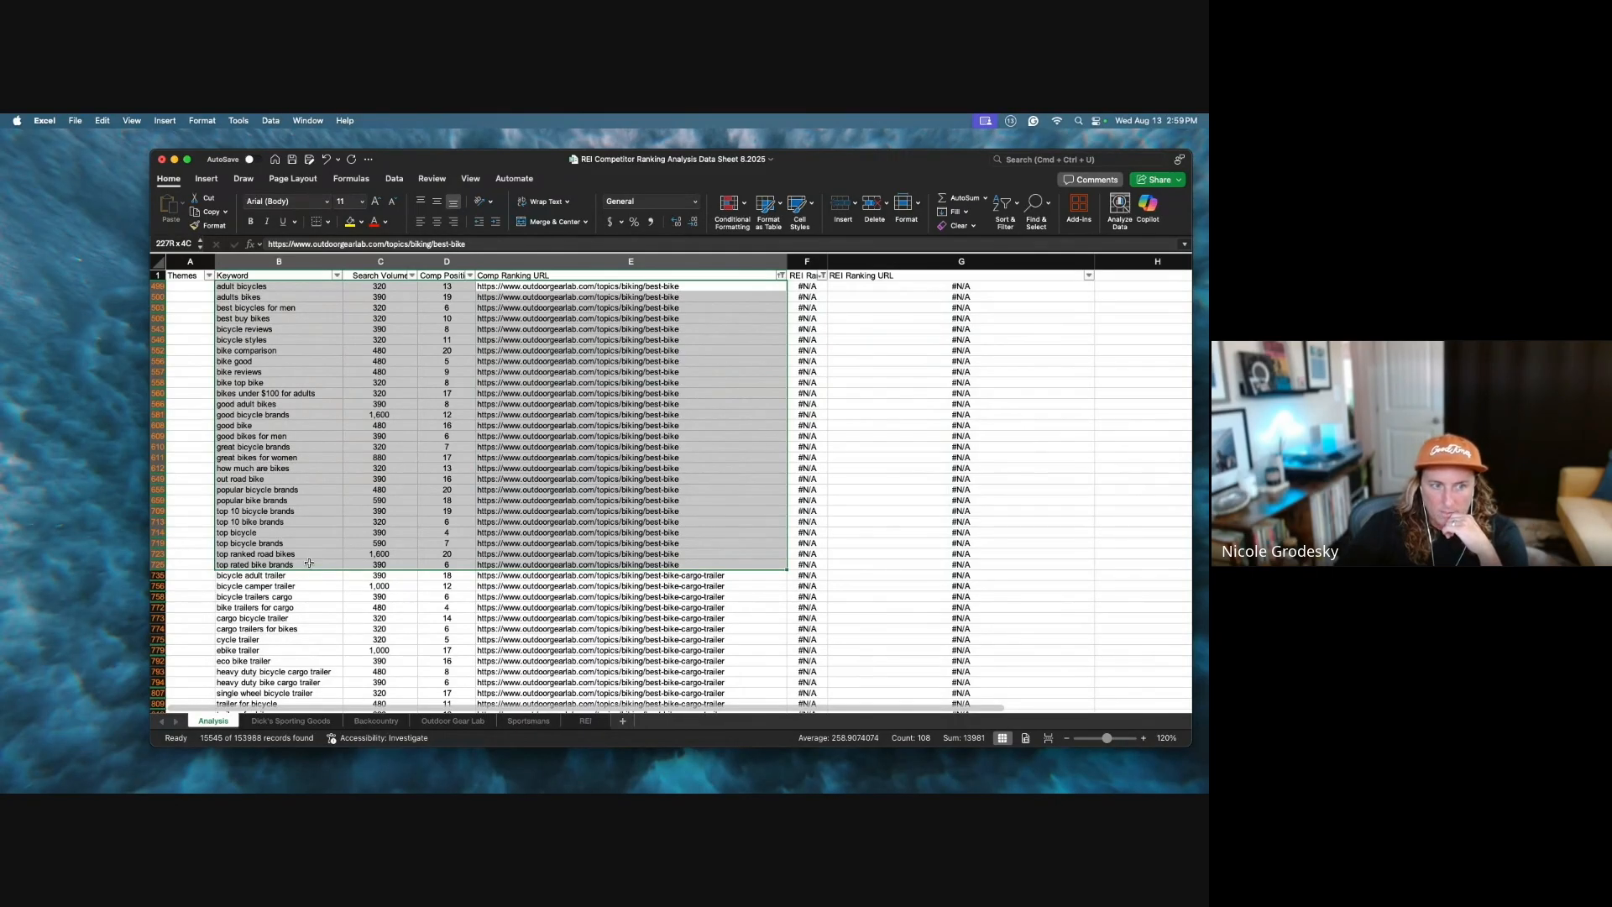
{"action": "left_click", "coordinate": [309, 574]}
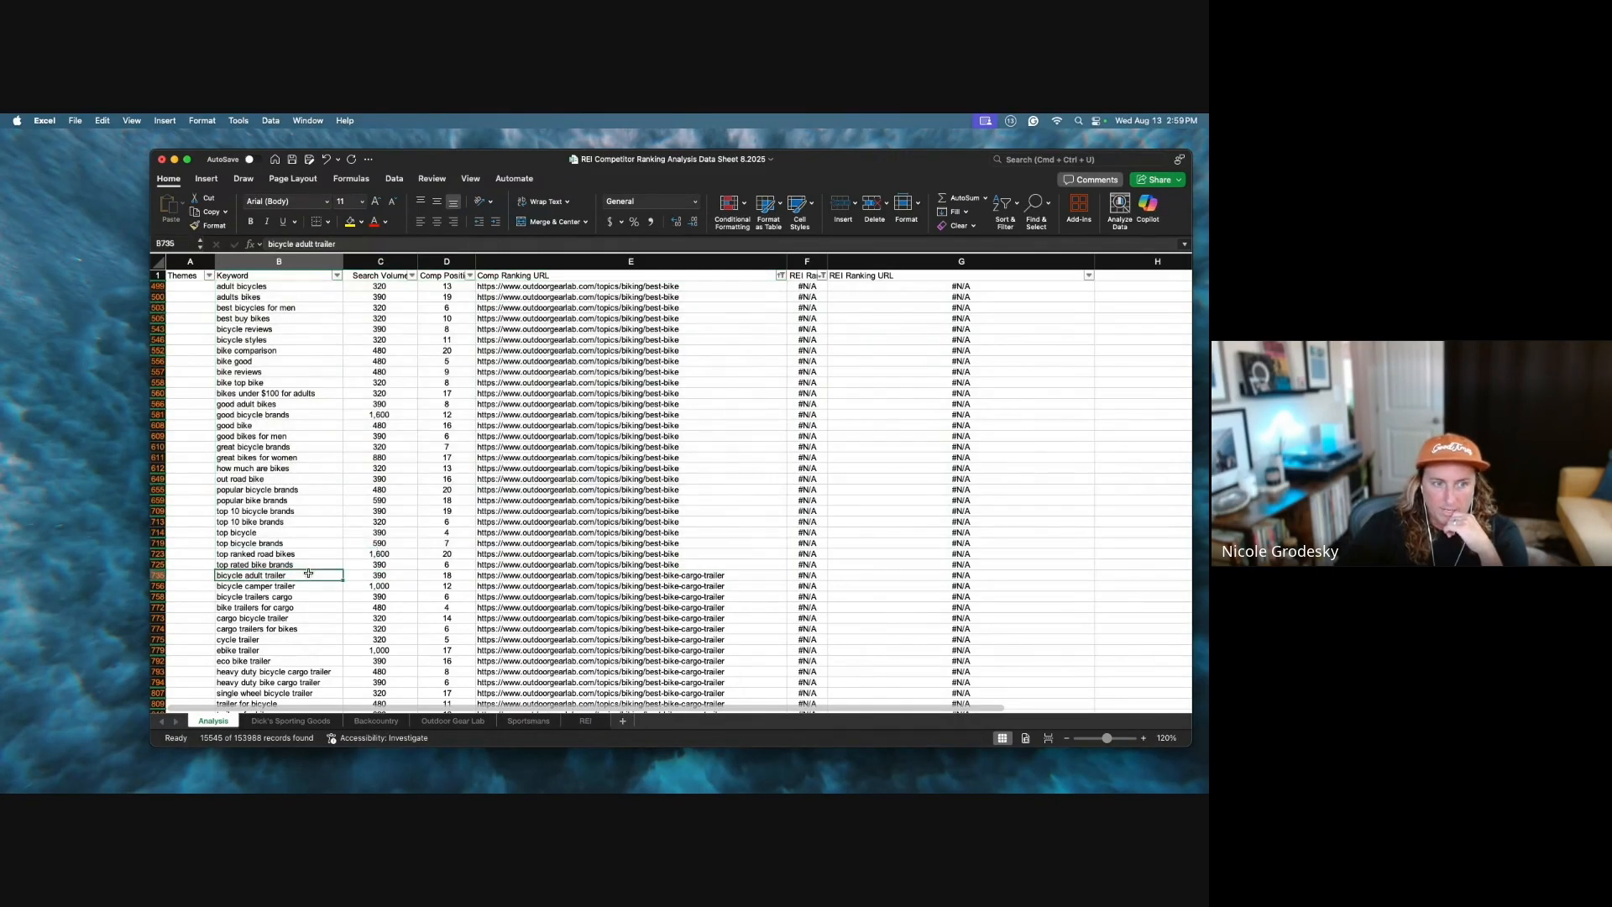
{"action": "scroll", "coordinate": [309, 574], "scroll_direction": "down", "scroll_amount": 3}
{"action": "left_click", "coordinate": [334, 567]}
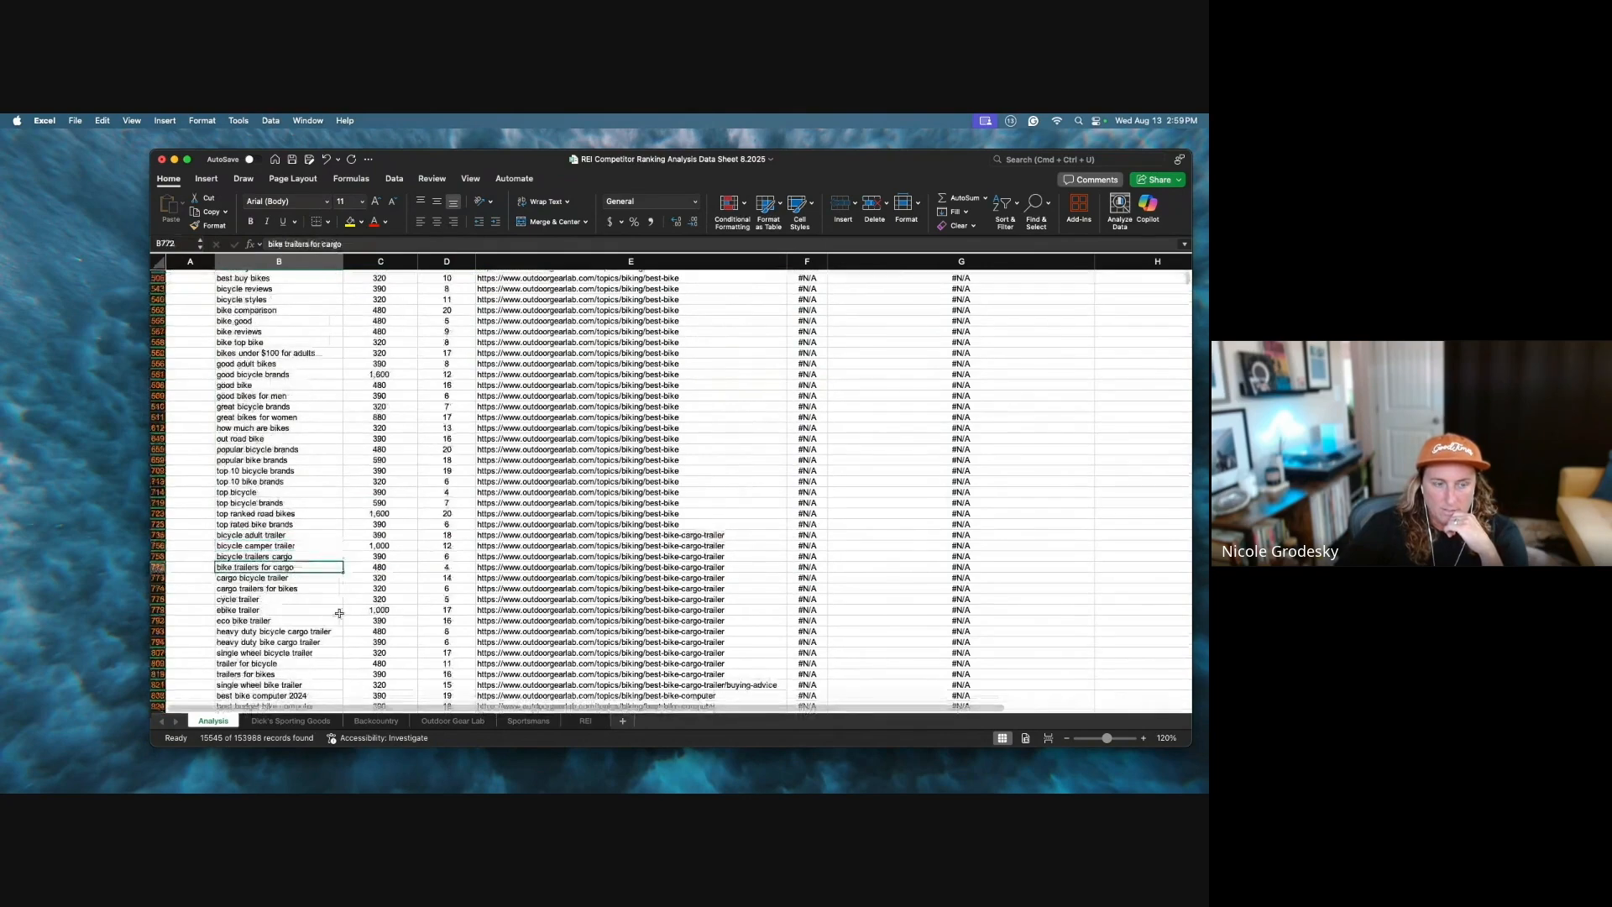
{"action": "scroll", "coordinate": [340, 612], "scroll_direction": "down", "scroll_amount": 1}
{"action": "scroll", "coordinate": [339, 613], "scroll_direction": "down", "scroll_amount": 1}
{"action": "left_click", "coordinate": [295, 557]}
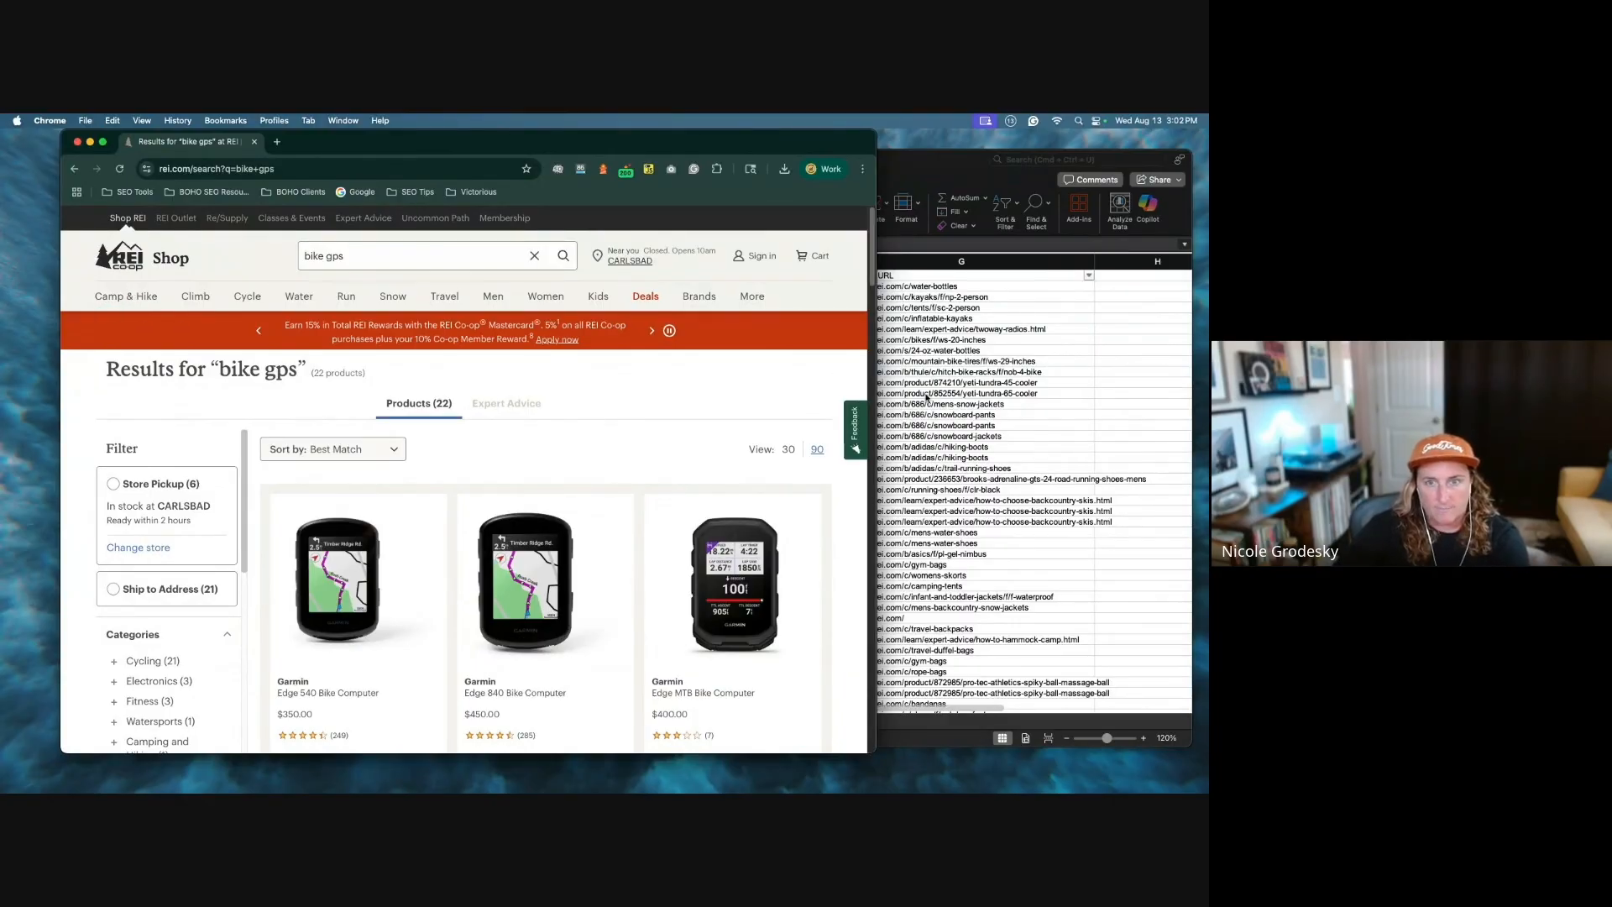
Step: Switch to the Excel workbook and filter the Keyword column to keywords containing "camp"
{"action": "left_click", "coordinate": [879, 352]}
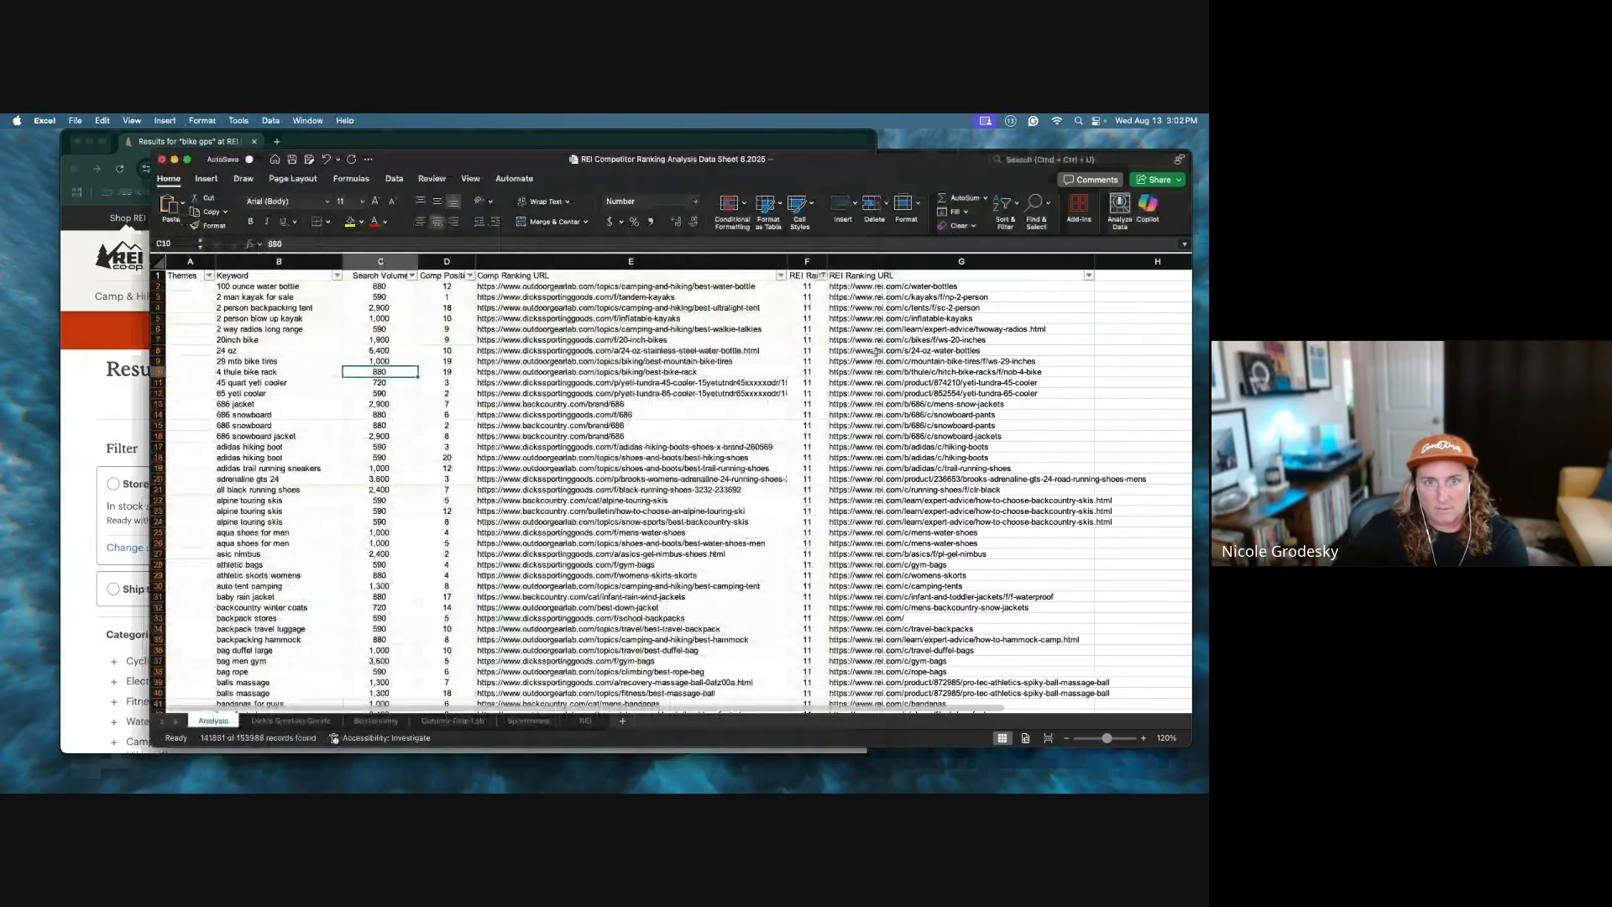
{"action": "left_click", "coordinate": [307, 285]}
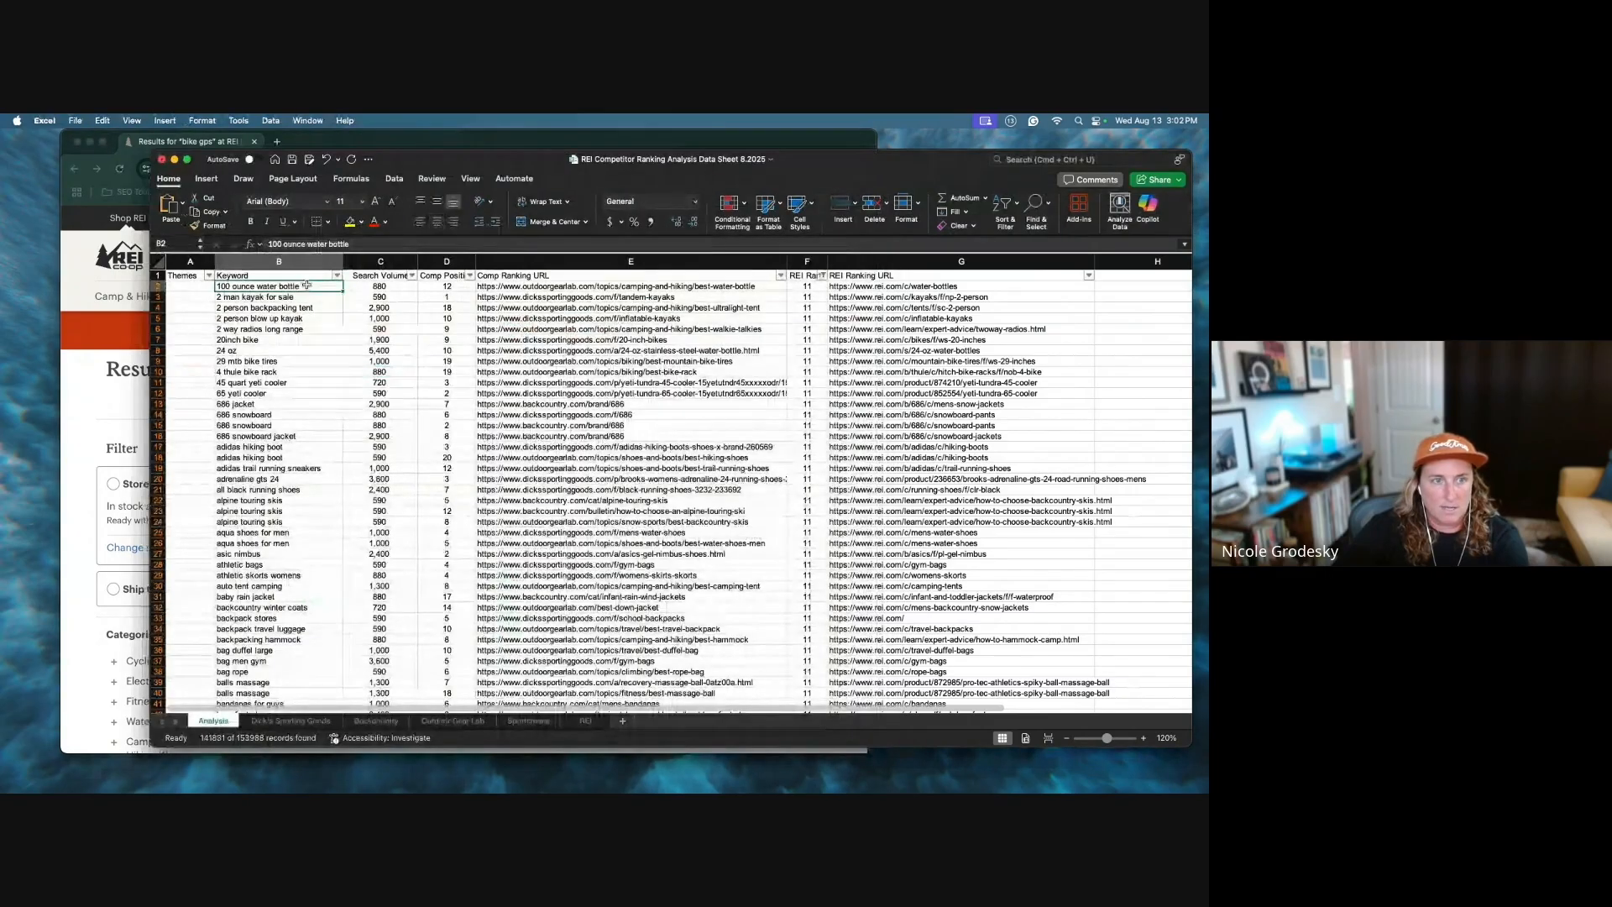
{"action": "left_click", "coordinate": [337, 276]}
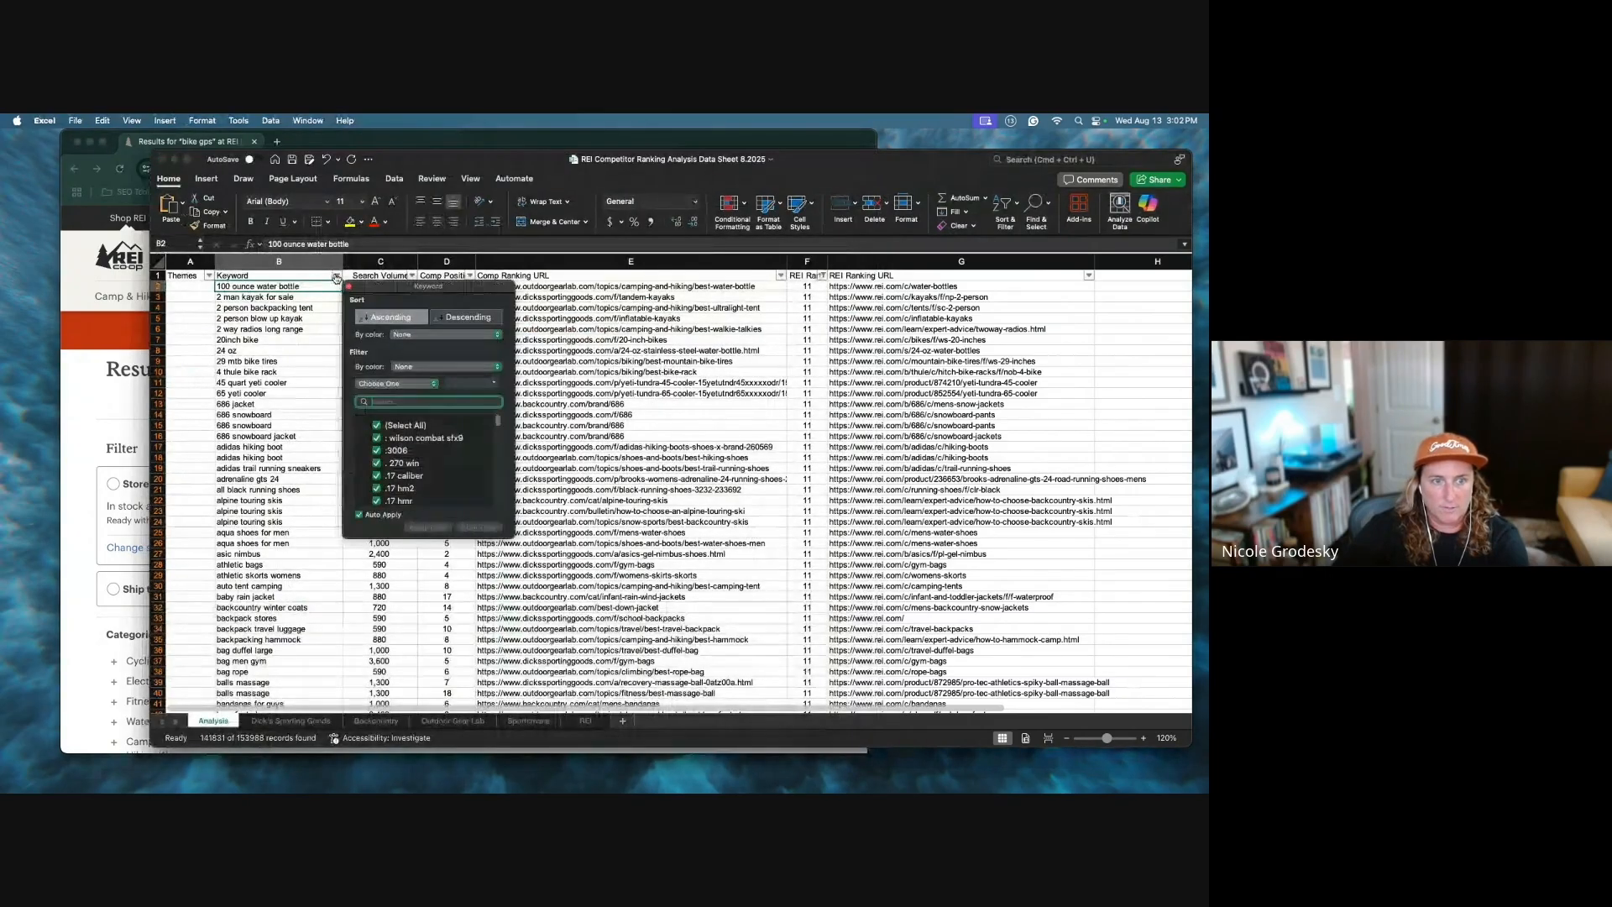
{"action": "left_click", "coordinate": [388, 384]}
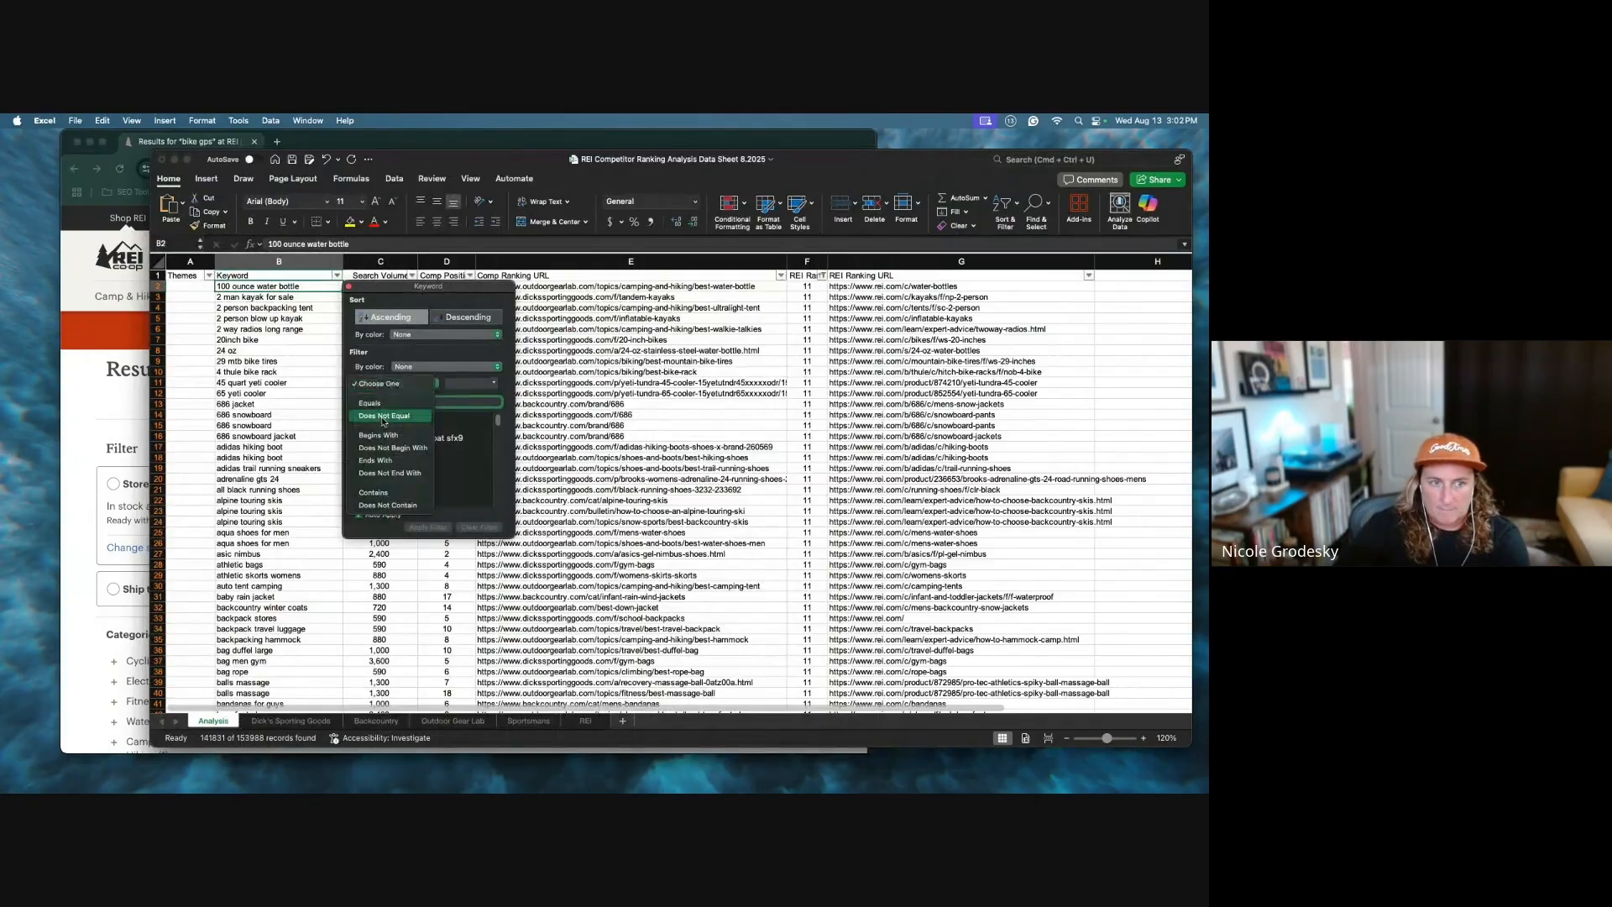
{"action": "left_click", "coordinate": [373, 492]}
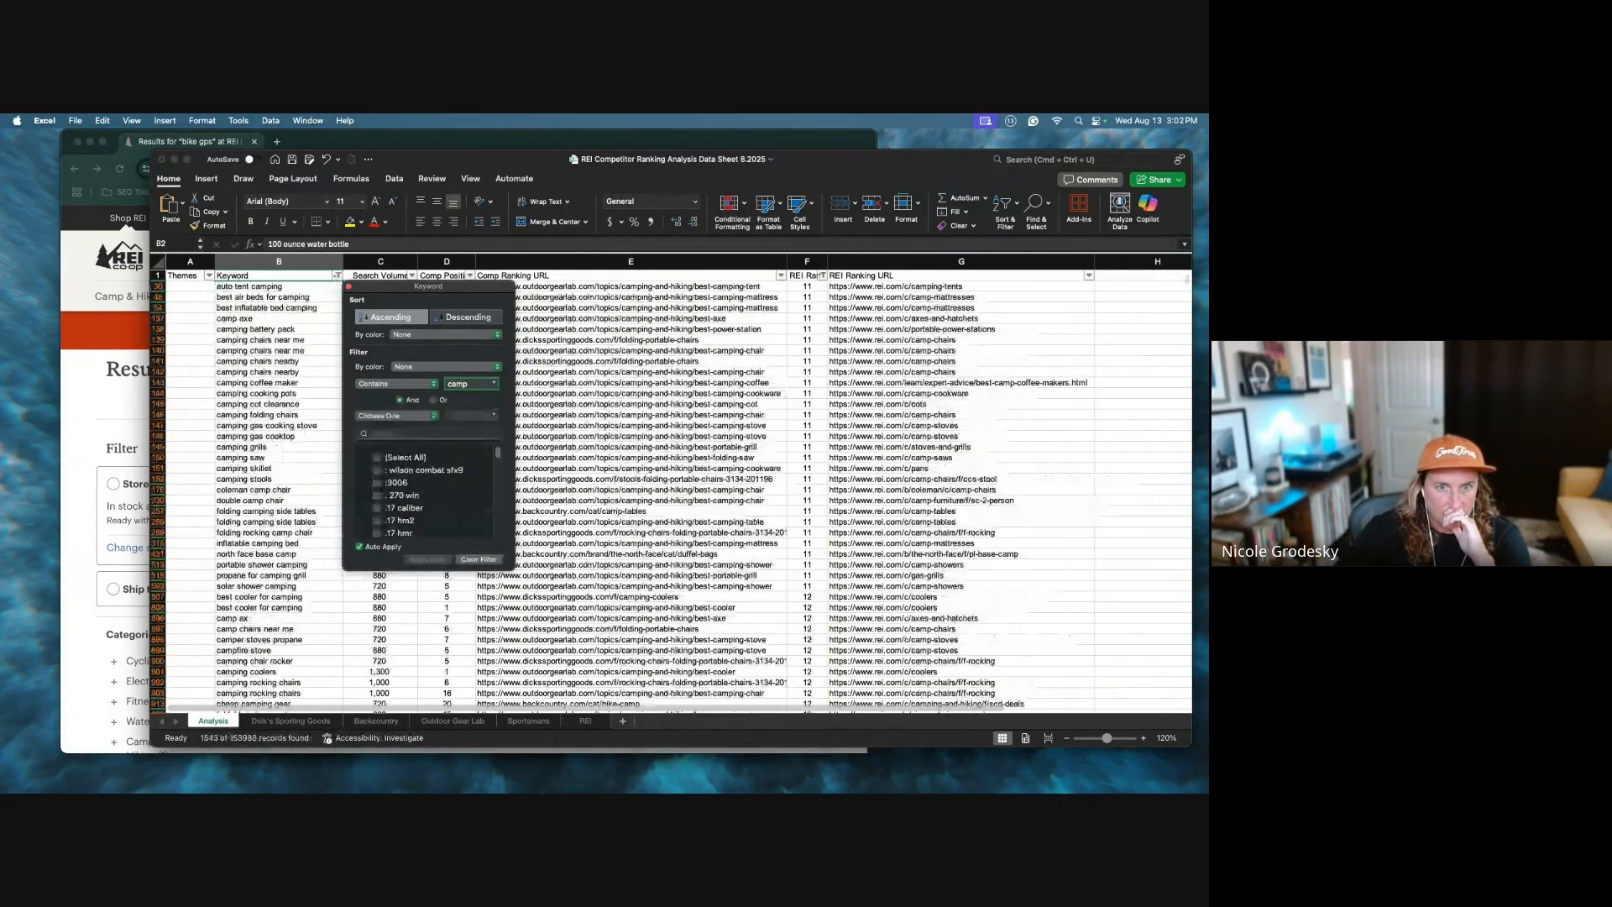
{"action": "left_click", "coordinate": [518, 393]}
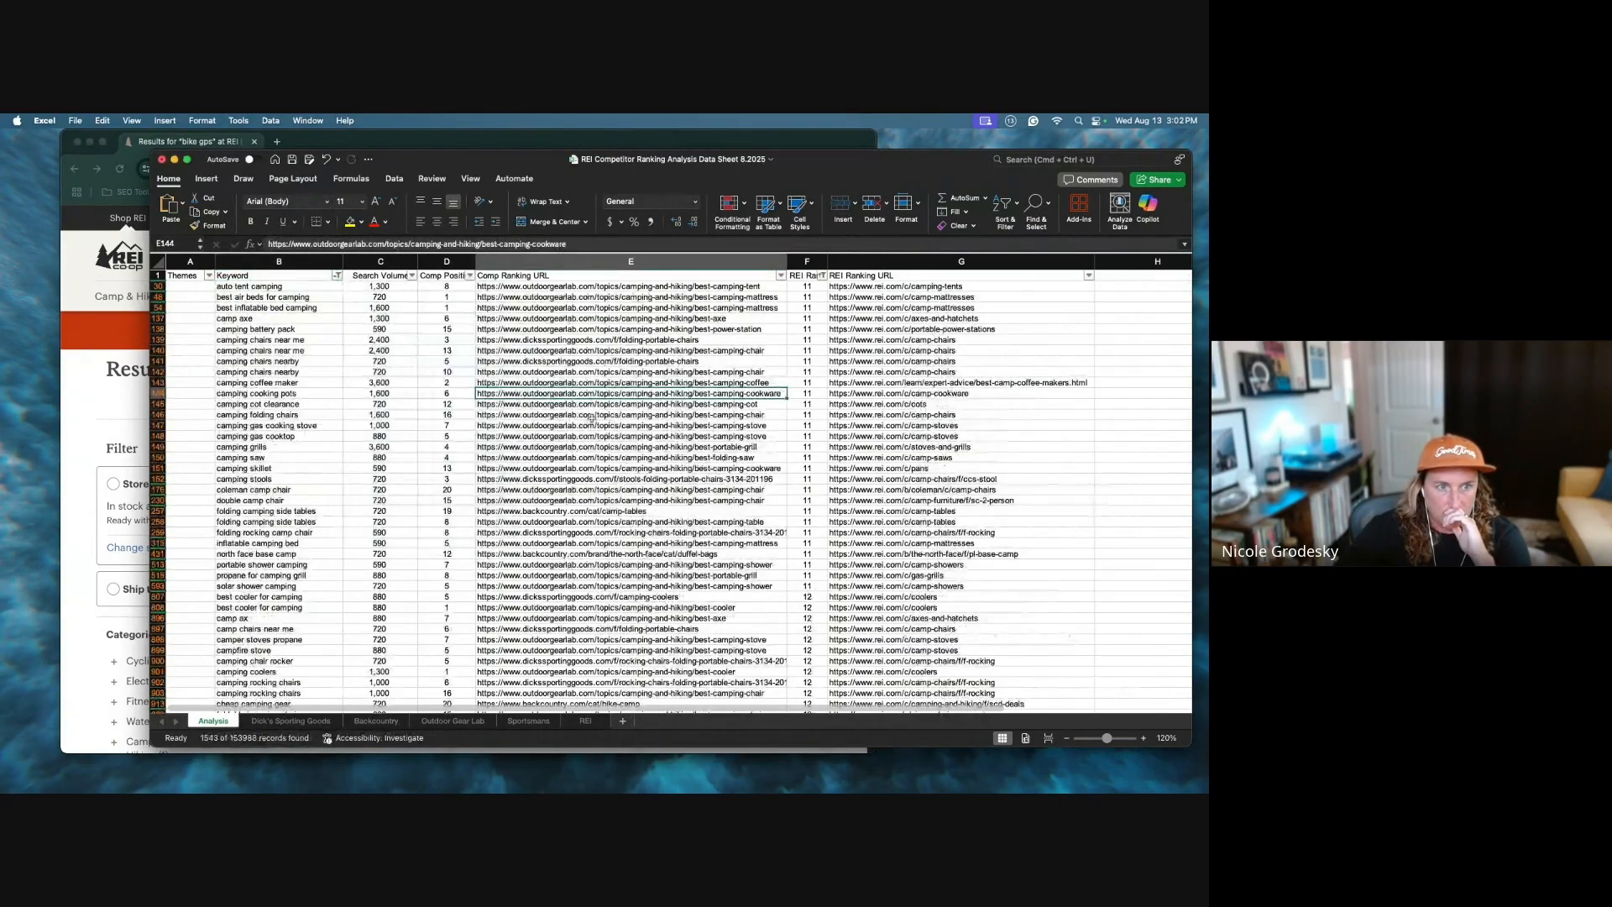
Step: Compare the keywords and ranking URLs in the camping gas cooktop and camping grills rows
{"action": "left_click", "coordinate": [866, 433]}
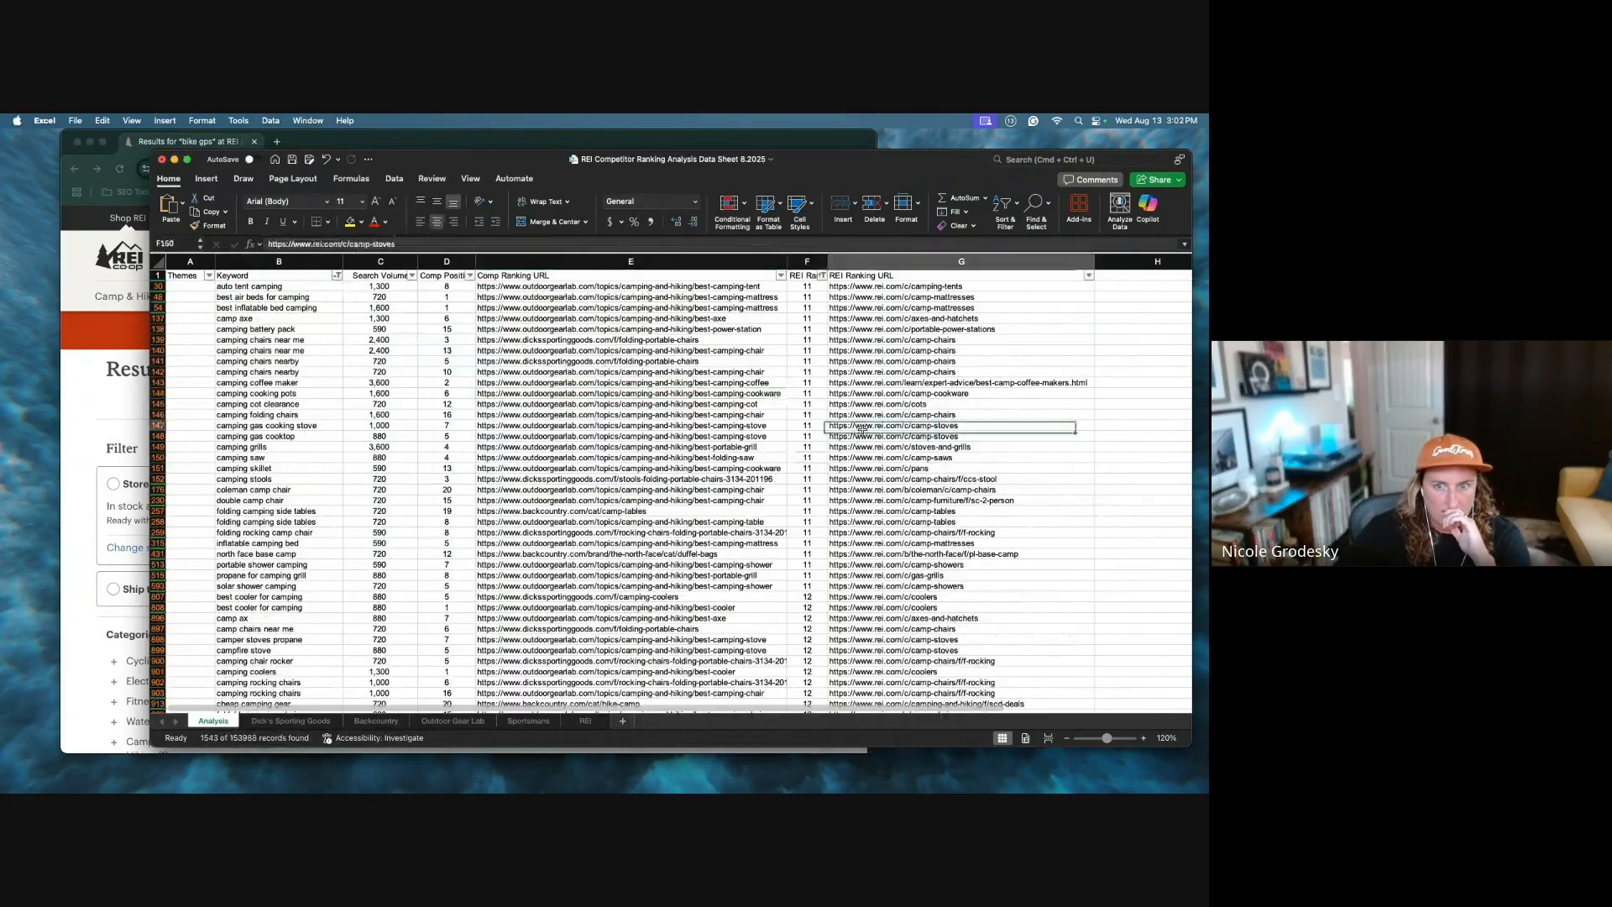
{"action": "left_click_drag", "start_coordinate": [867, 433], "coordinate": [315, 449]}
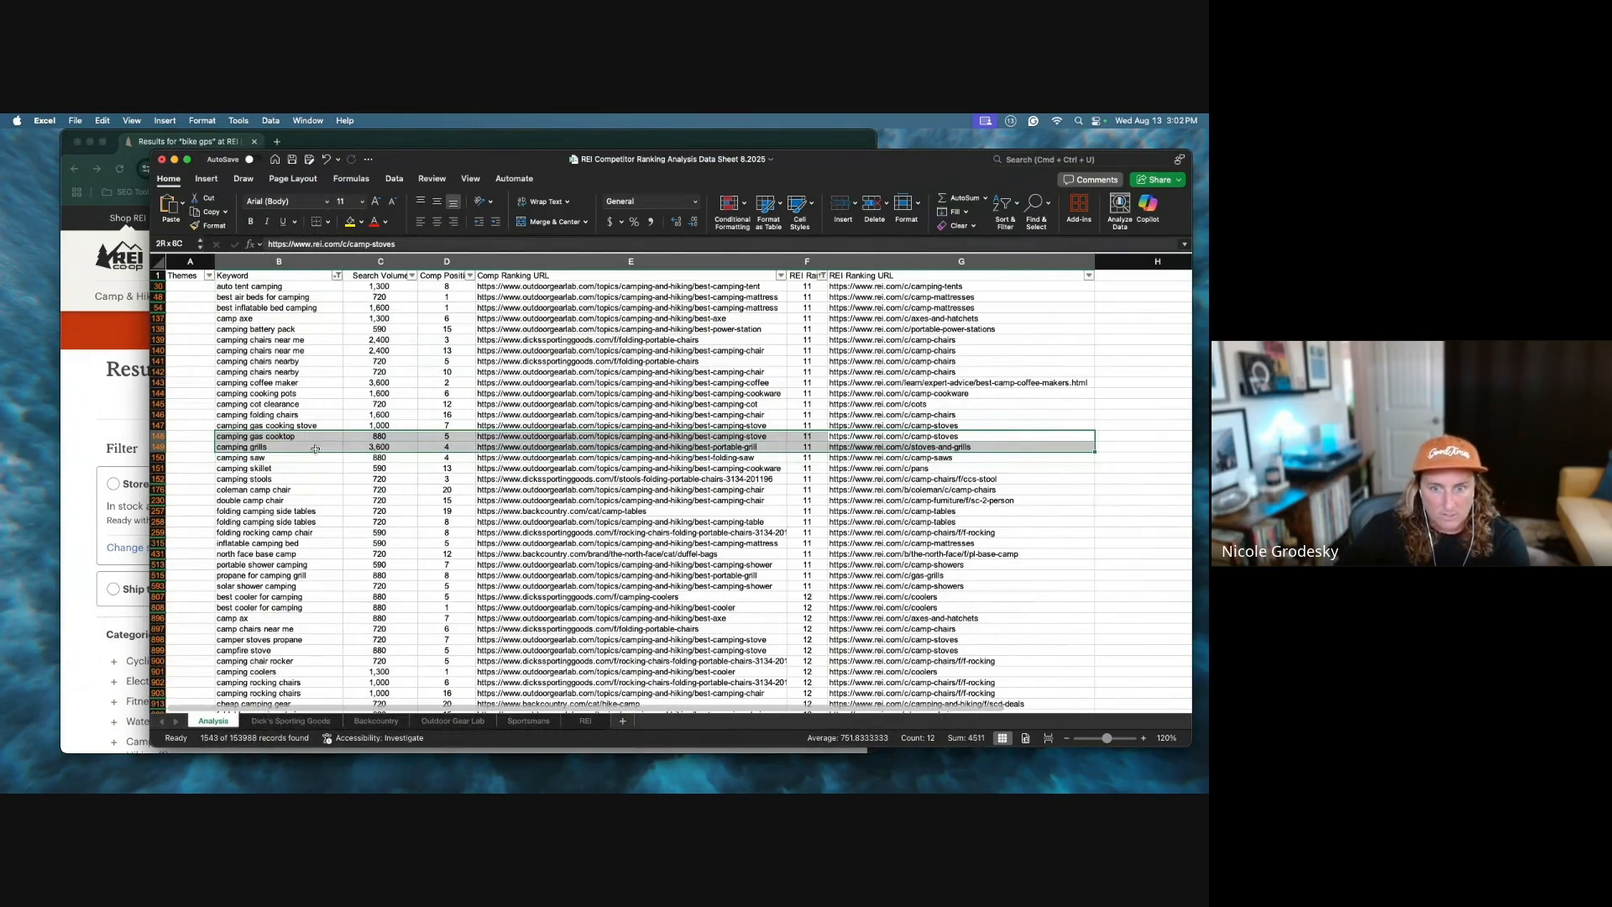
{"action": "left_click_drag", "start_coordinate": [315, 450], "coordinate": [739, 449]}
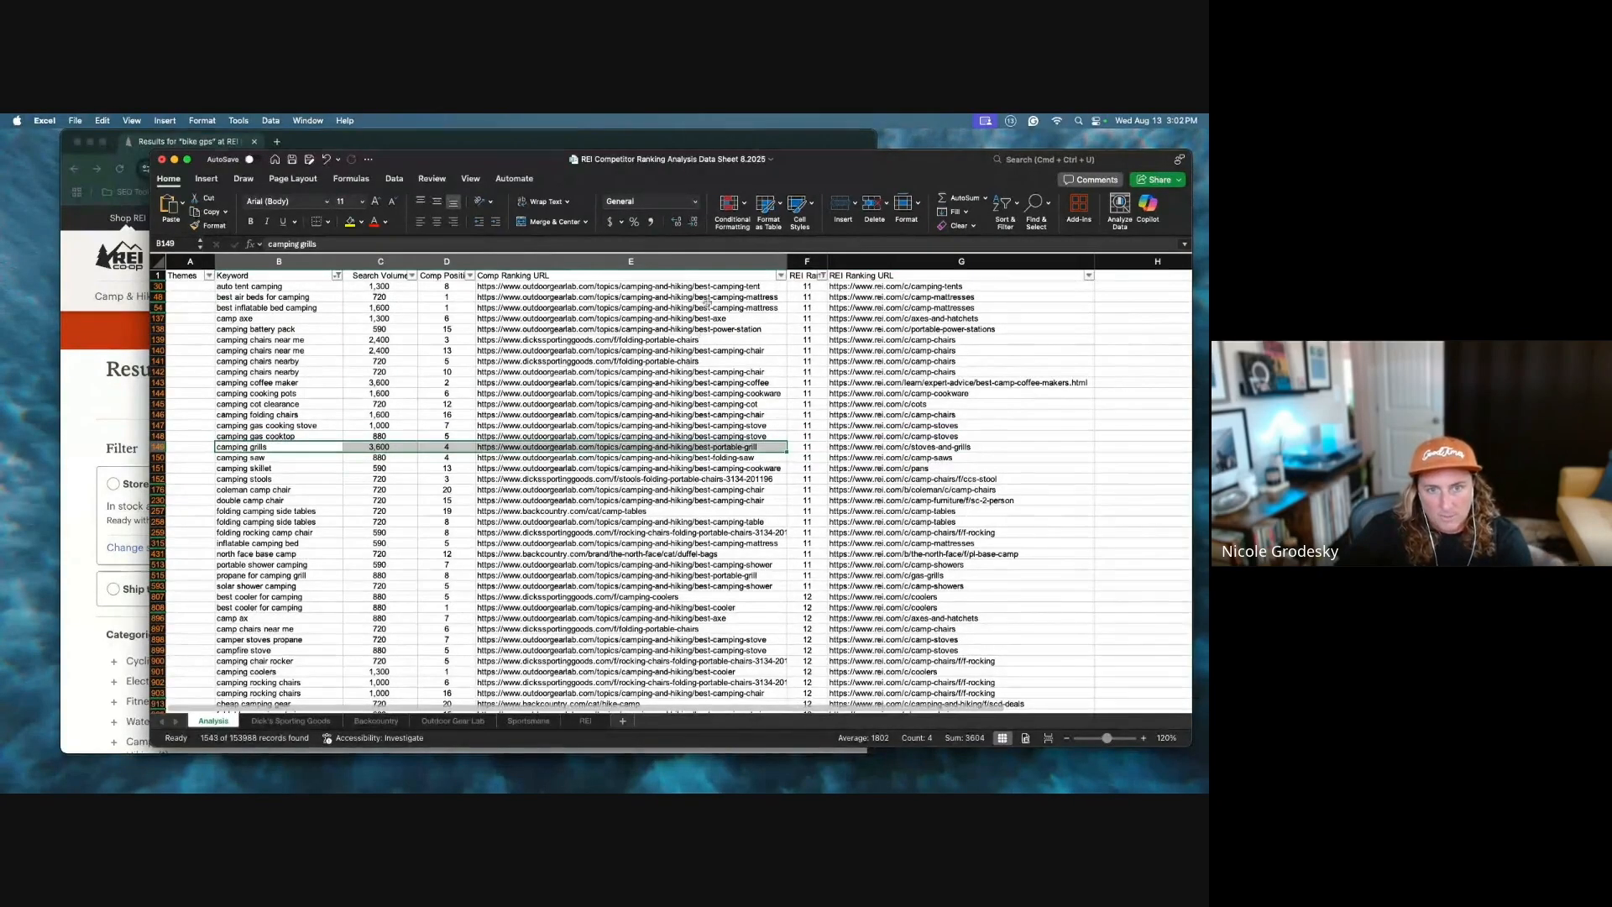
Step: Sort the filtered camp keywords by Comp Ranking URL in ascending order
{"action": "left_click", "coordinate": [781, 275]}
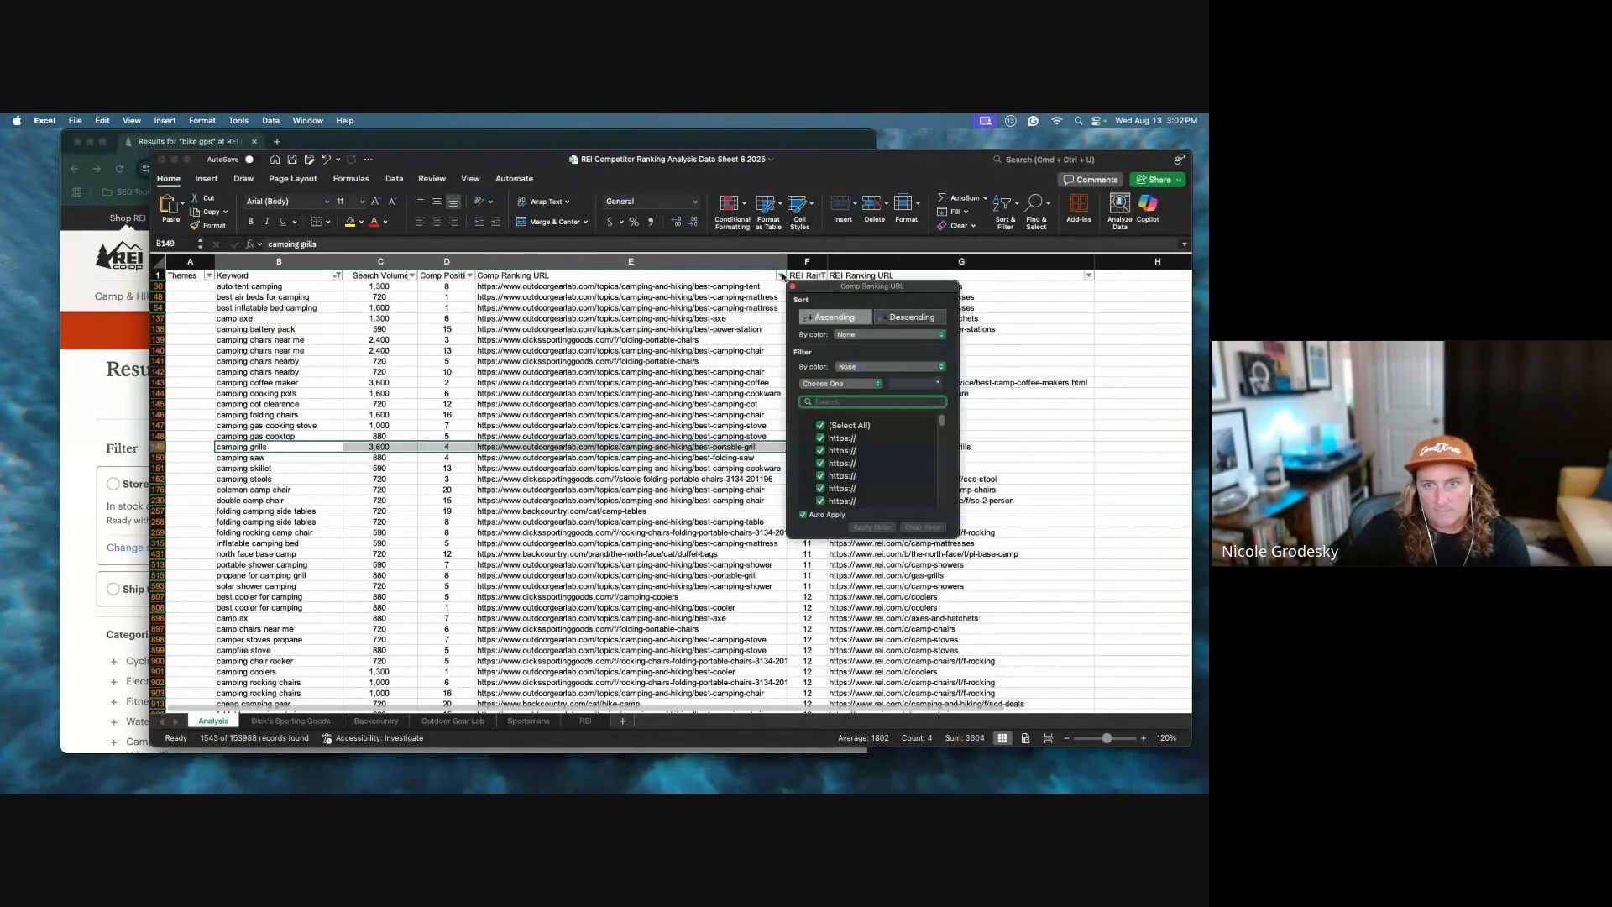
{"action": "left_click", "coordinate": [833, 317]}
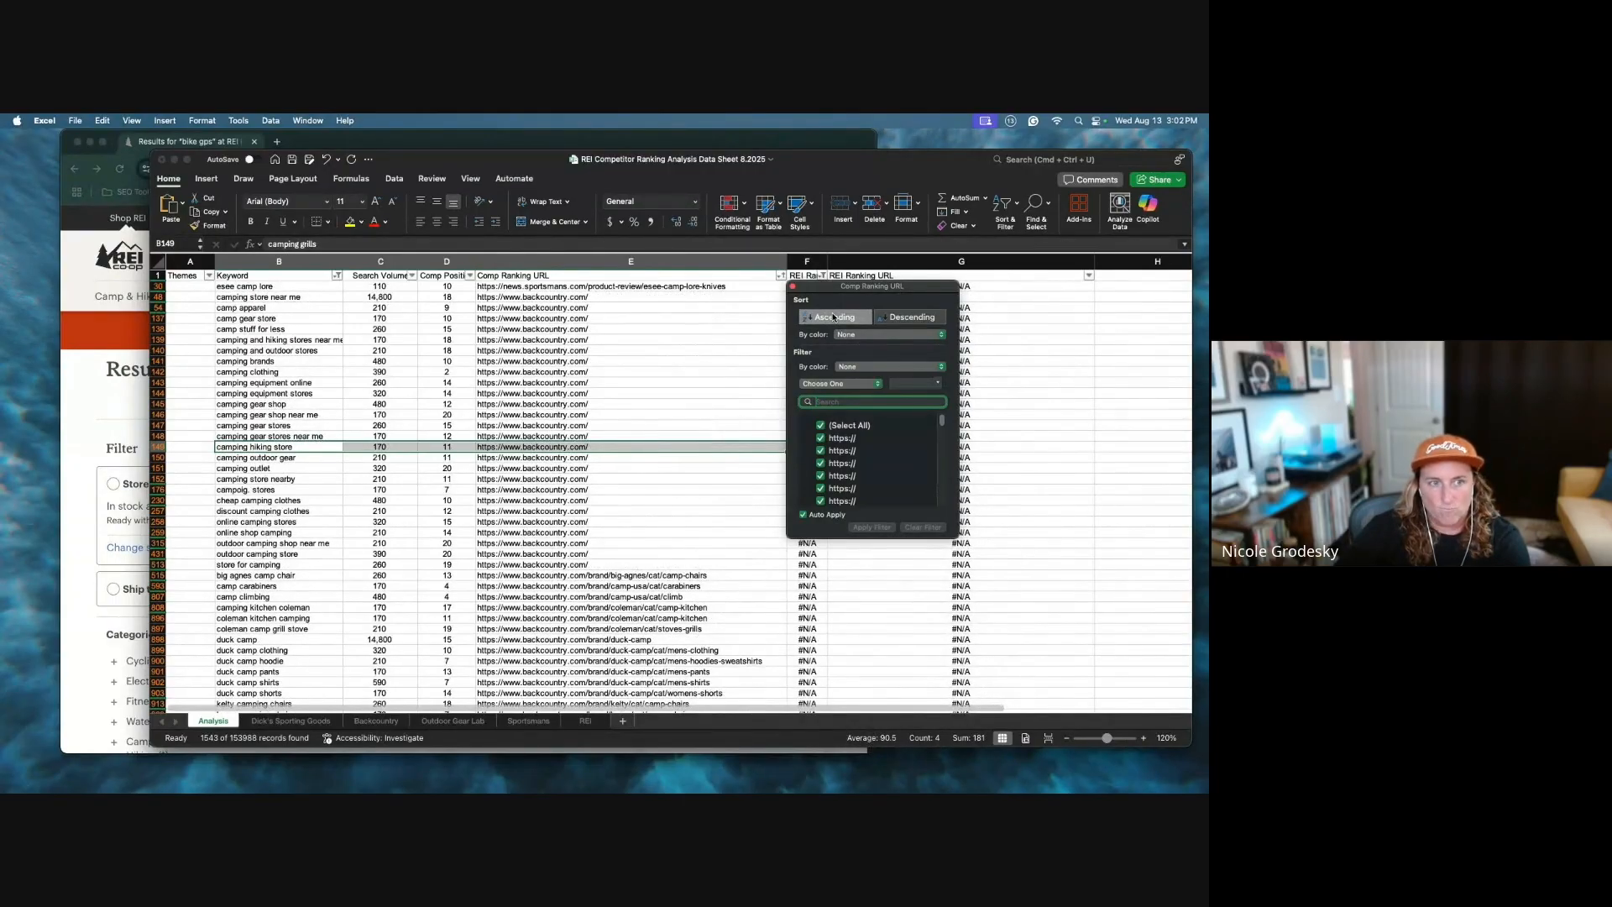
{"action": "left_click", "coordinate": [758, 319]}
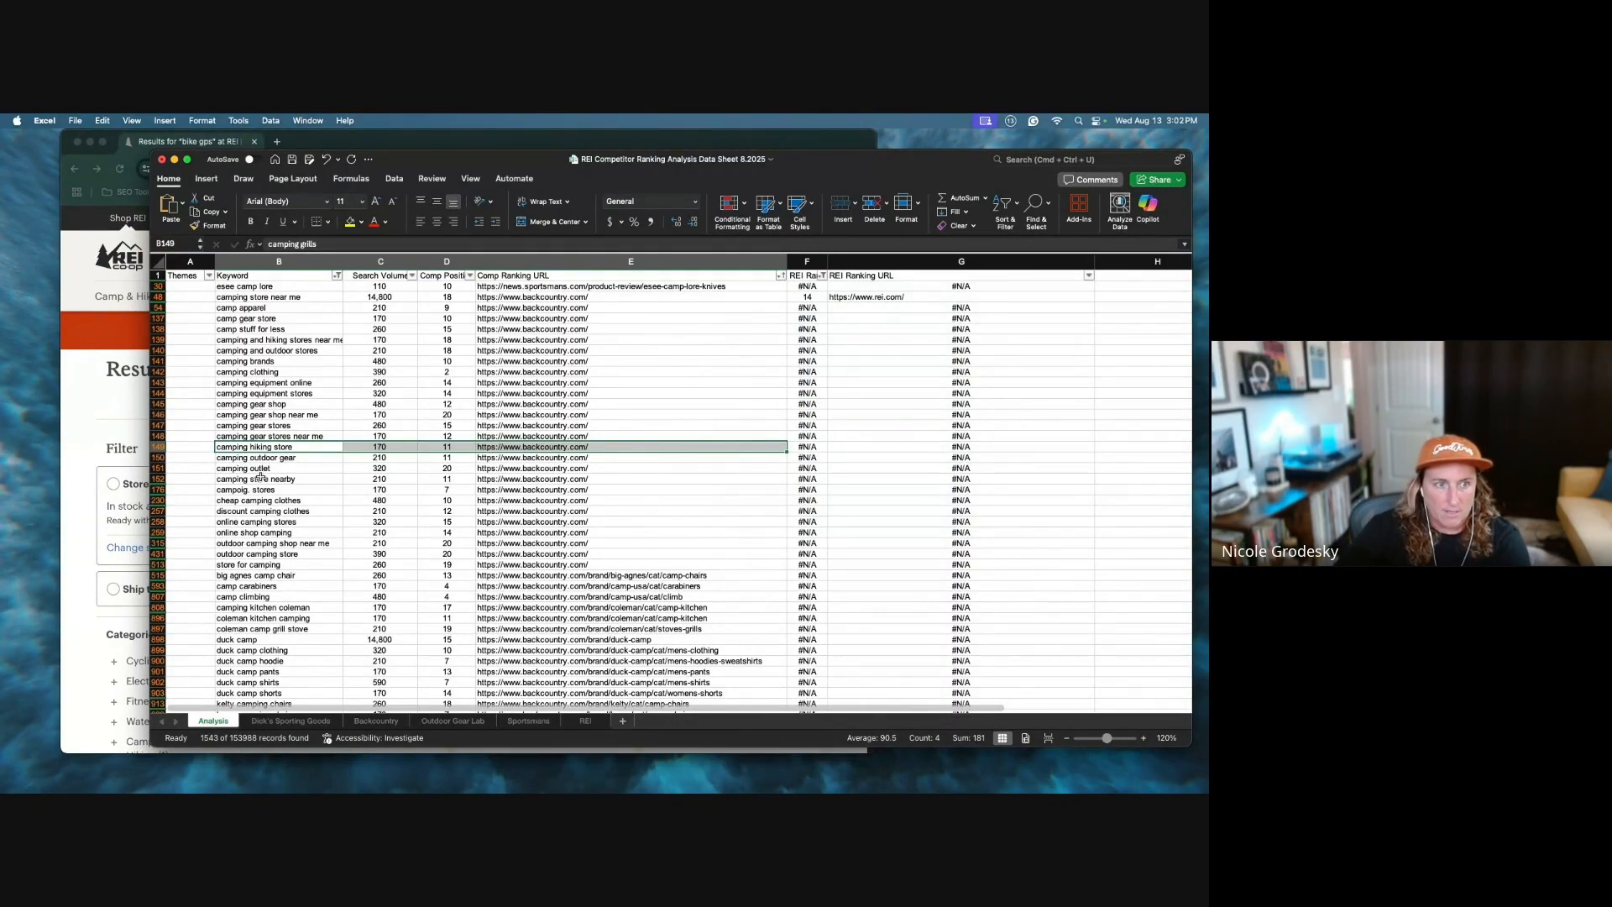
Step: Narrow the Keyword column's Contains filter to "camp stove"
{"action": "left_click", "coordinate": [337, 276]}
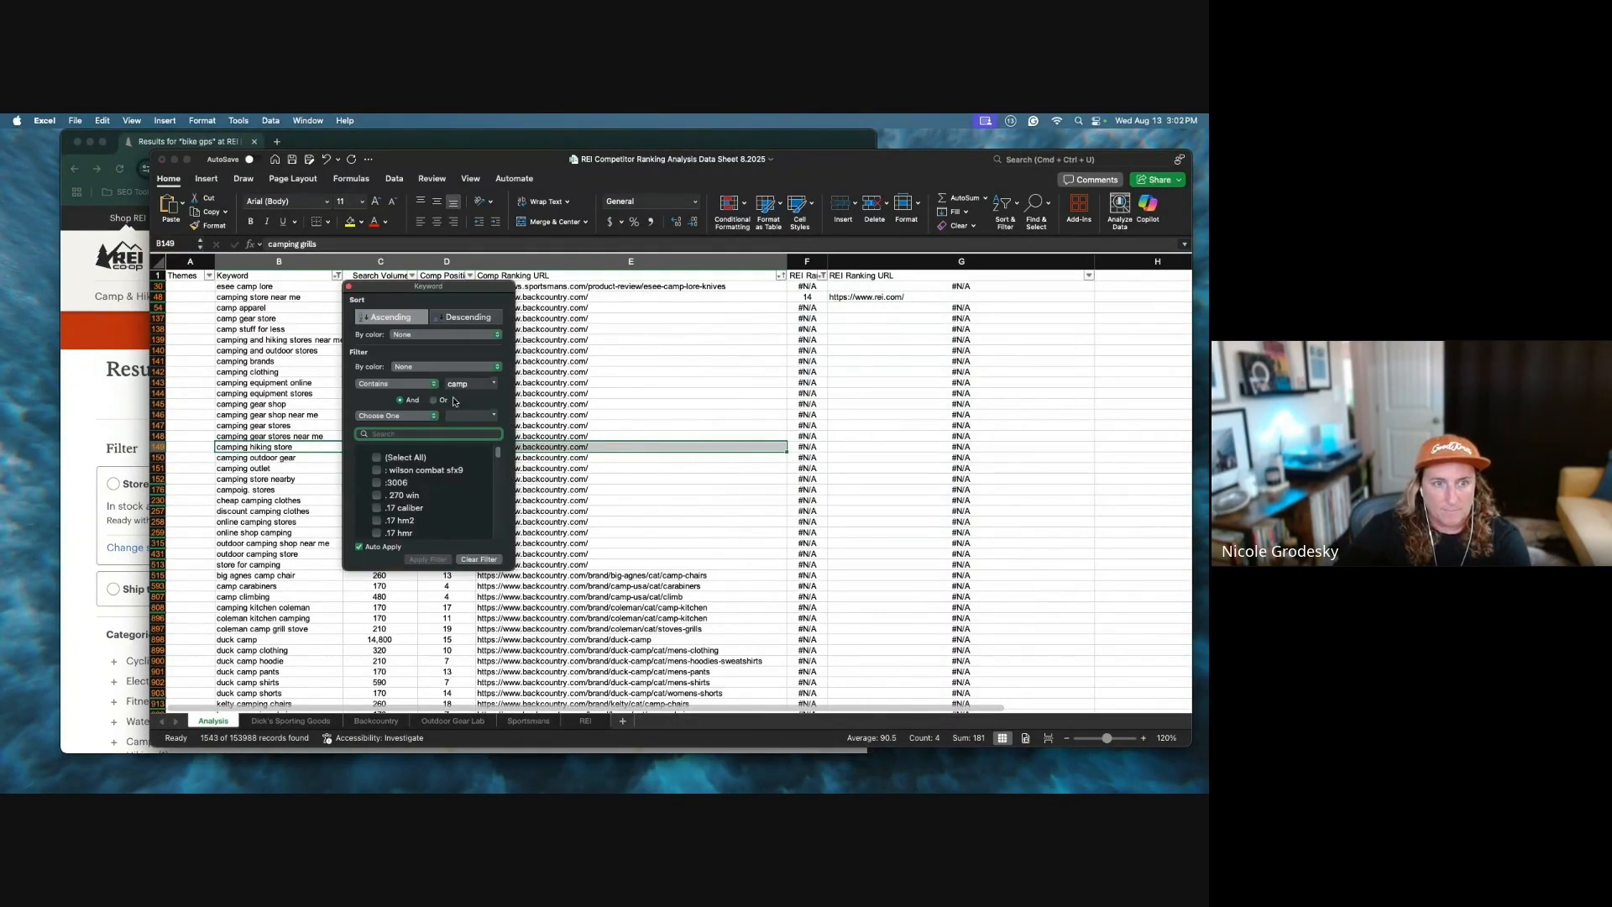
{"action": "left_click", "coordinate": [470, 383]}
{"action": "type", "text": "stove"}
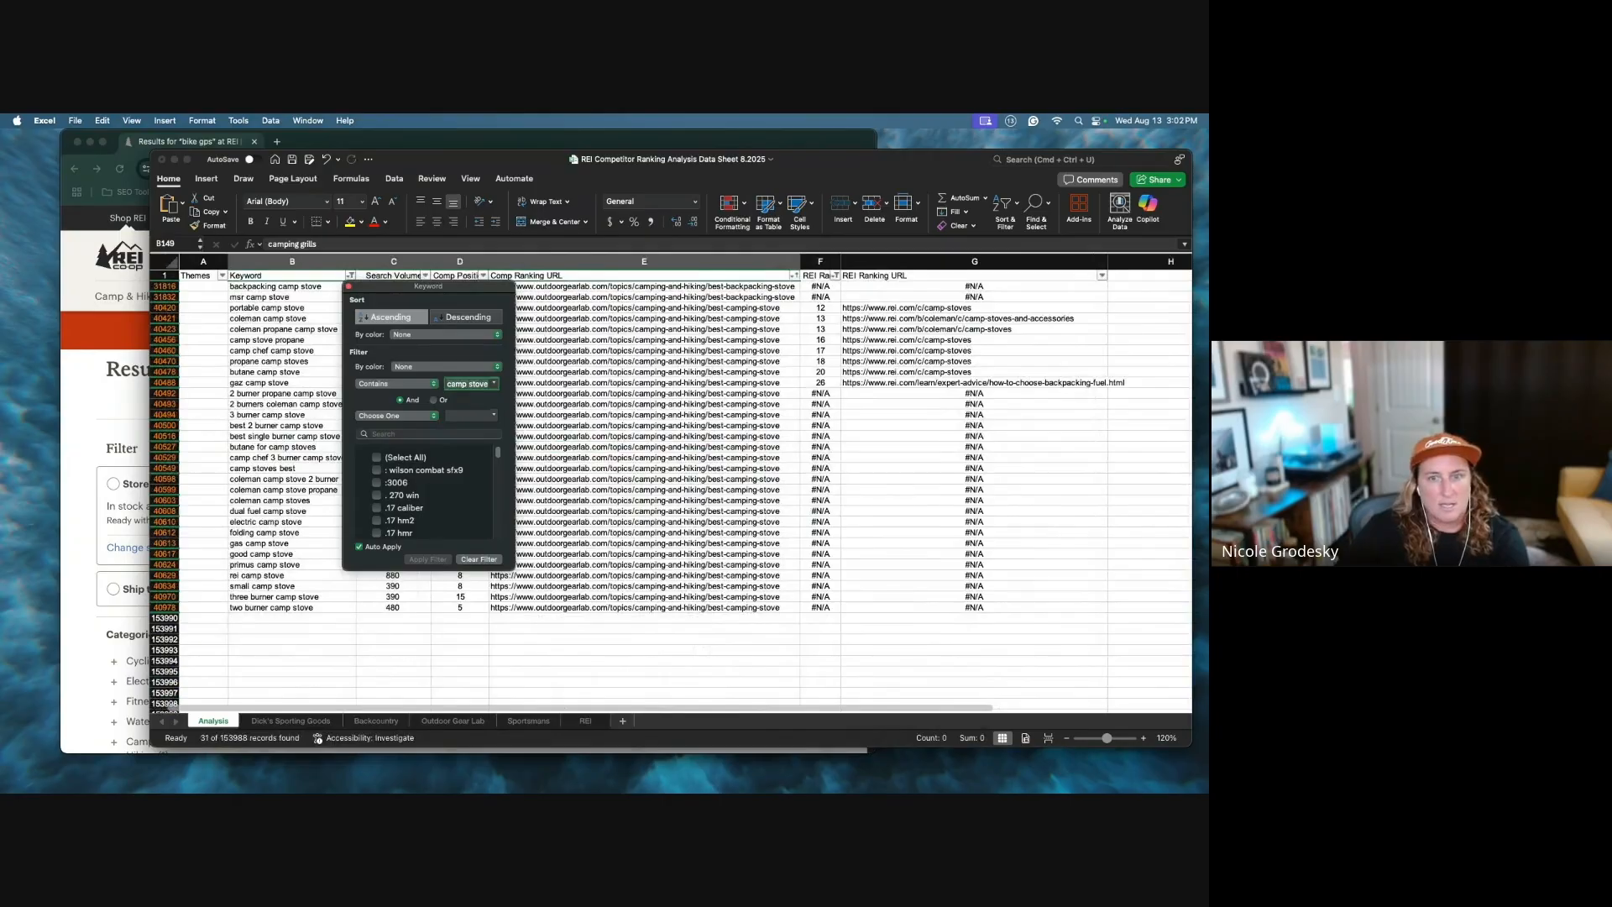
{"action": "left_click", "coordinate": [623, 461]}
{"action": "left_click", "coordinate": [312, 524]}
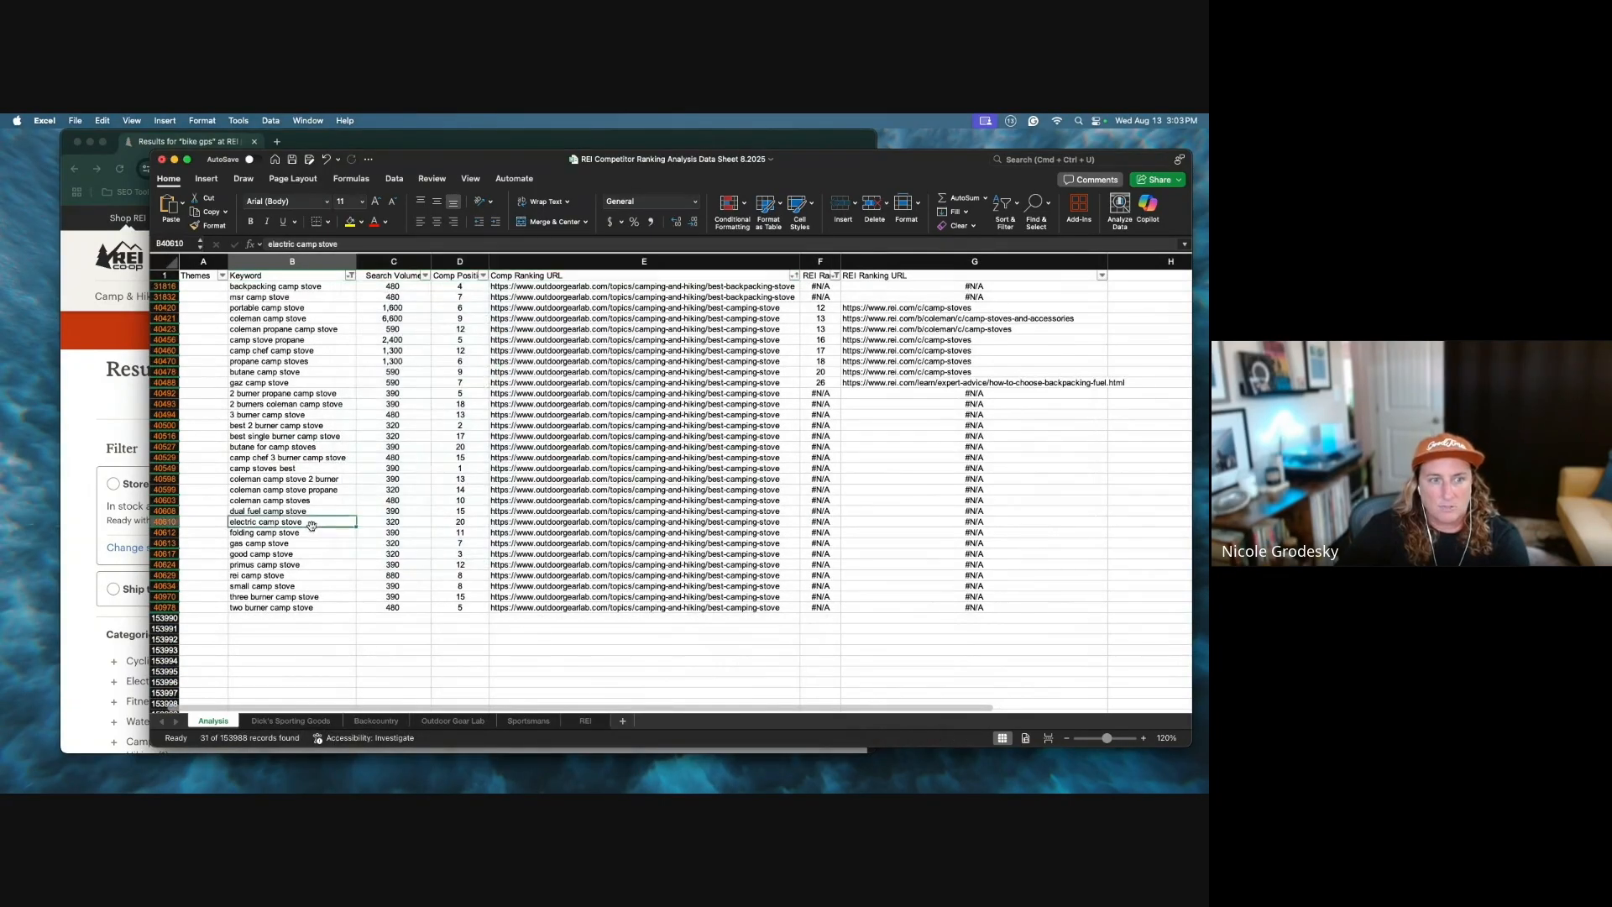
Step: Enter "Camp Stove" as the theme of the first filtered row and fill it down the Themes column
{"action": "left_click", "coordinate": [196, 289]}
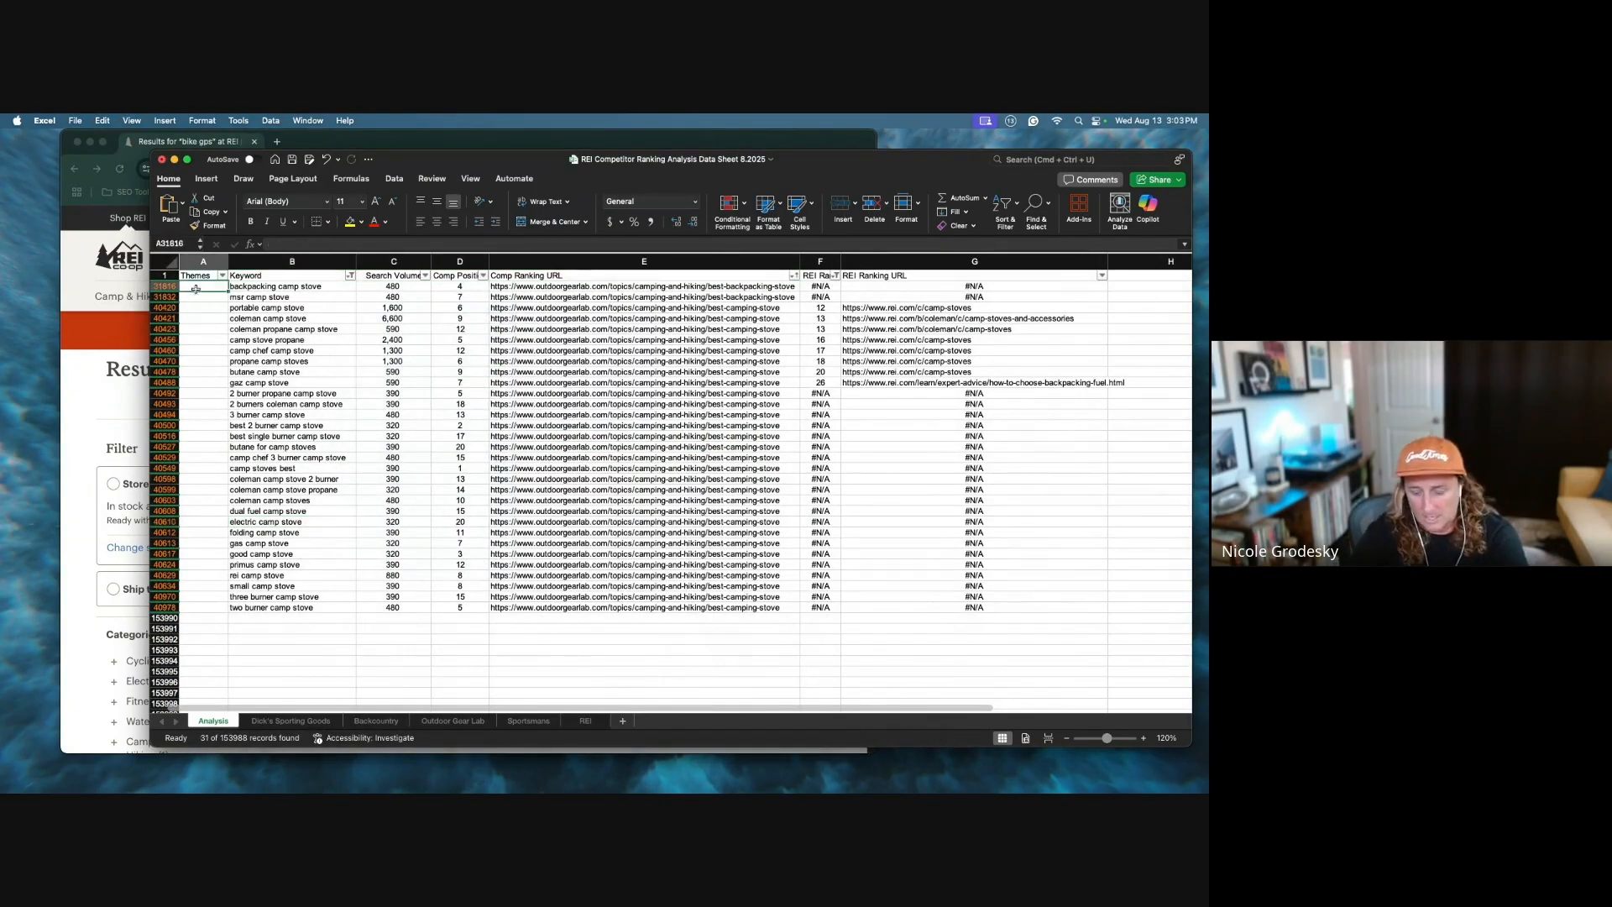
{"action": "type", "text": "Camp"}
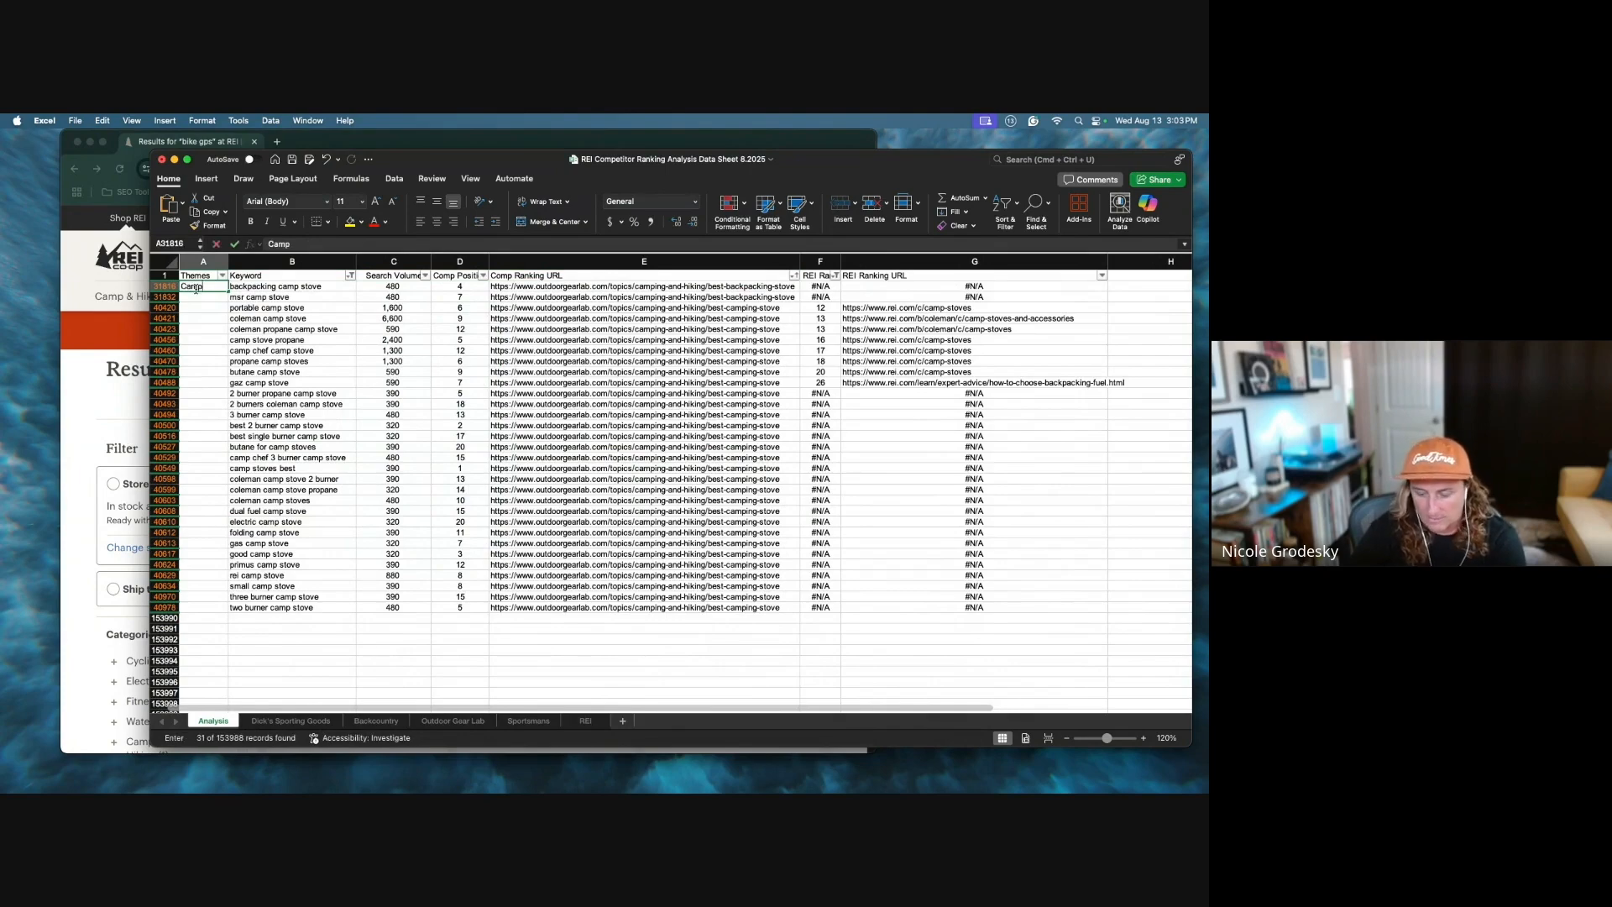
{"action": "type", "text": " Stove"}
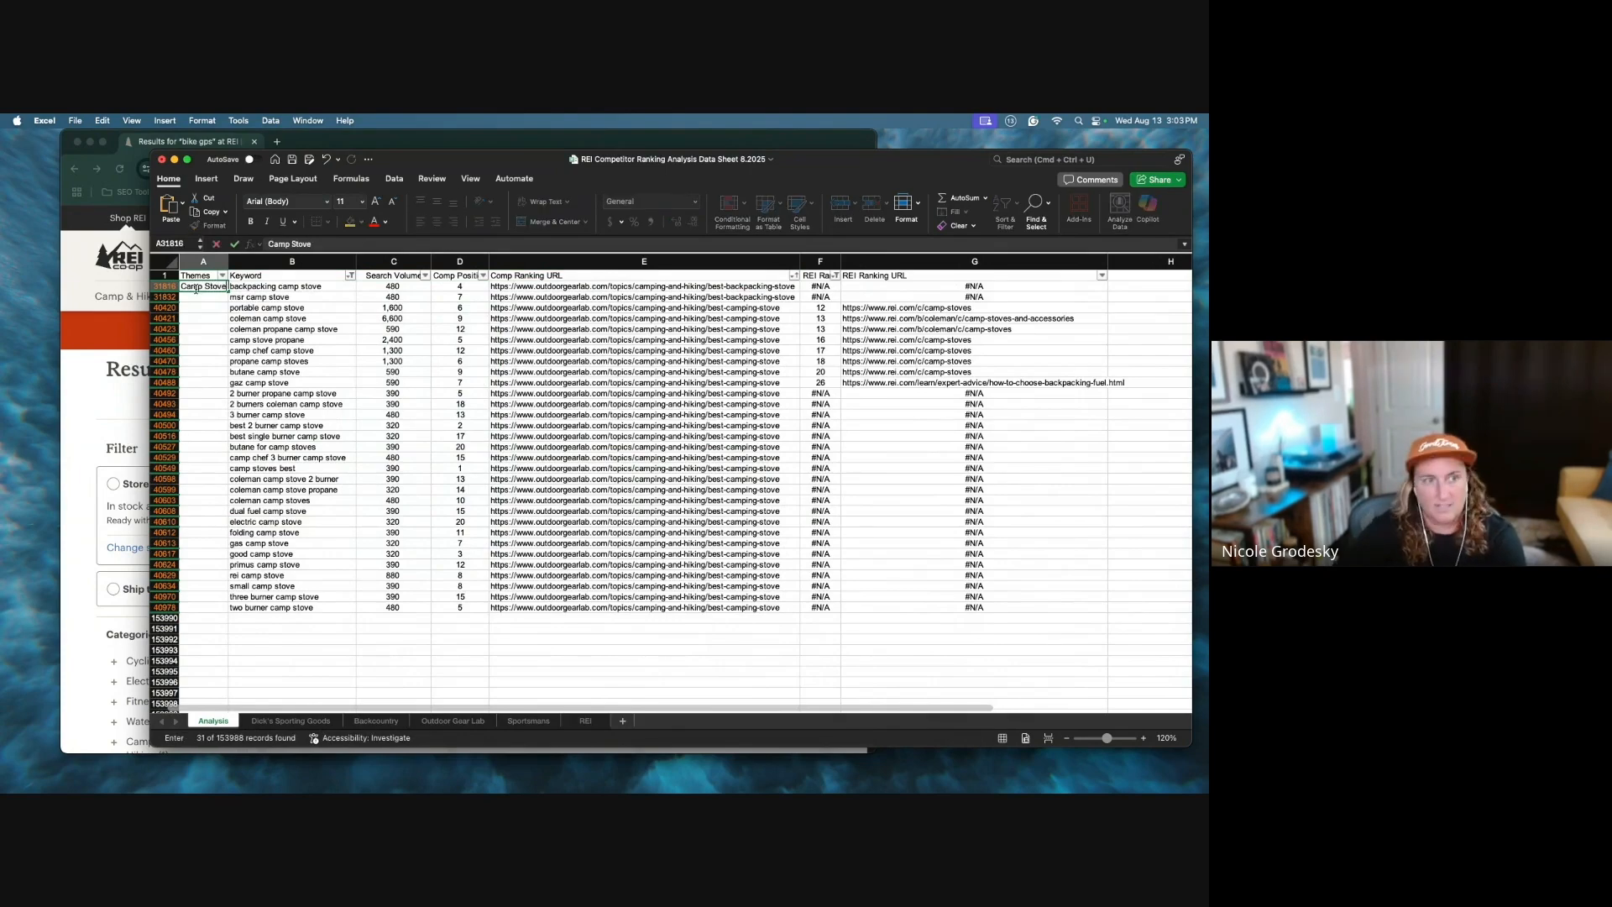
{"action": "key", "text": "Return"}
{"action": "left_click", "coordinate": [217, 289]}
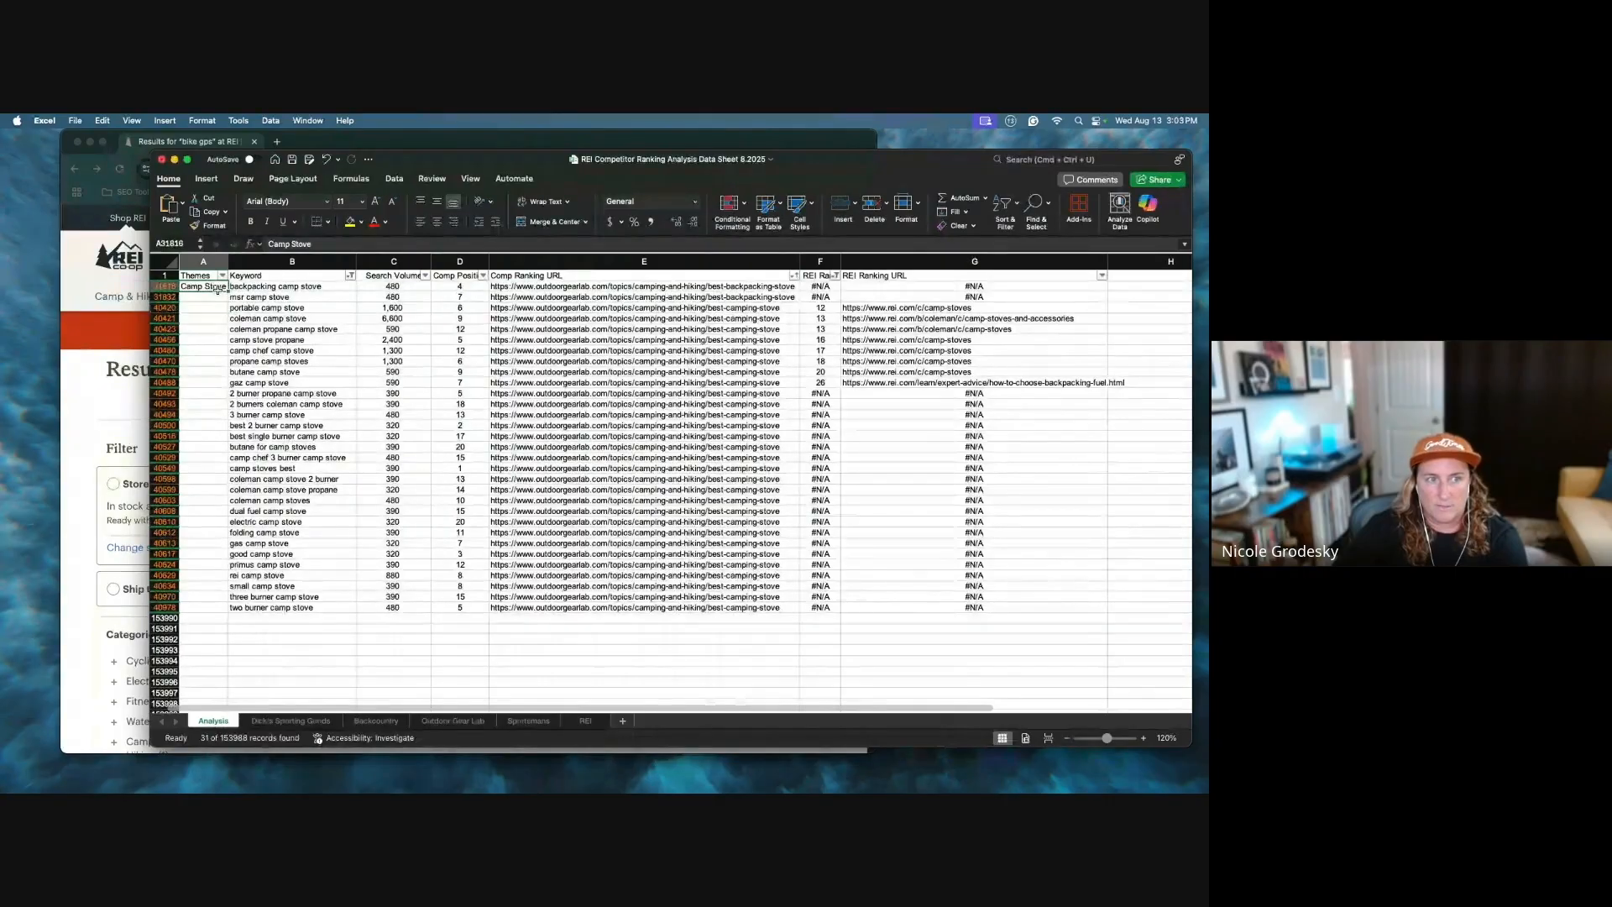
{"action": "double_click", "coordinate": [218, 290]}
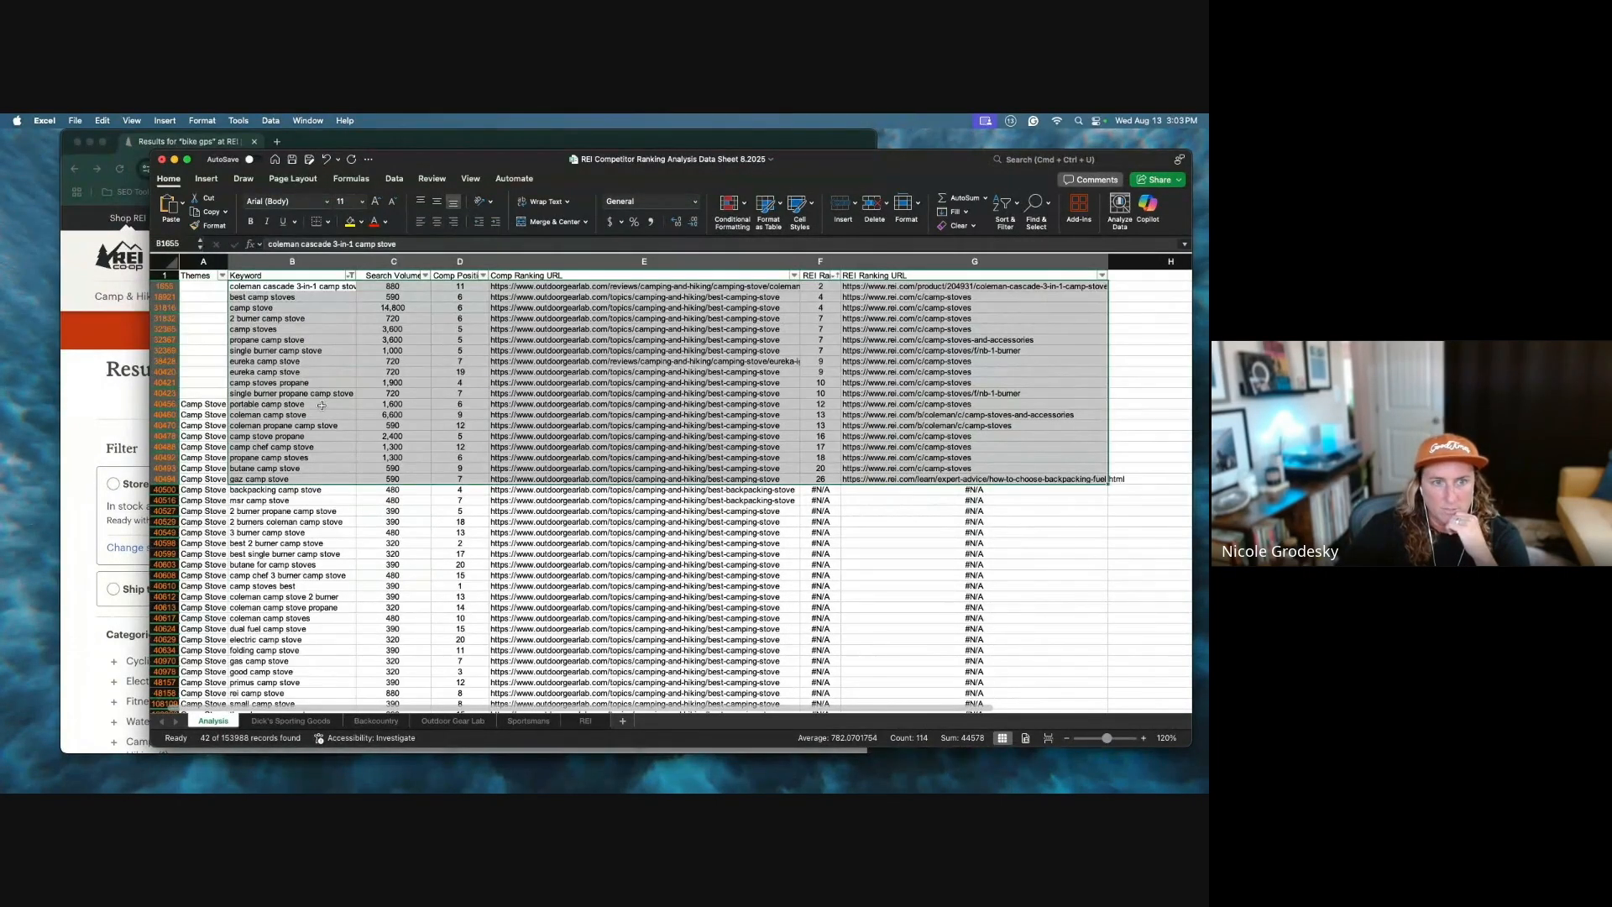
Step: Examine the camp stove rows, highlighting the portable camp stove row from Keyword through REI Ranking URL
{"action": "left_click_drag", "start_coordinate": [324, 405], "coordinate": [865, 404]}
{"action": "scroll", "coordinate": [533, 431], "scroll_direction": "down", "scroll_amount": 4}
{"action": "scroll", "coordinate": [533, 432], "scroll_direction": "up", "scroll_amount": 4}
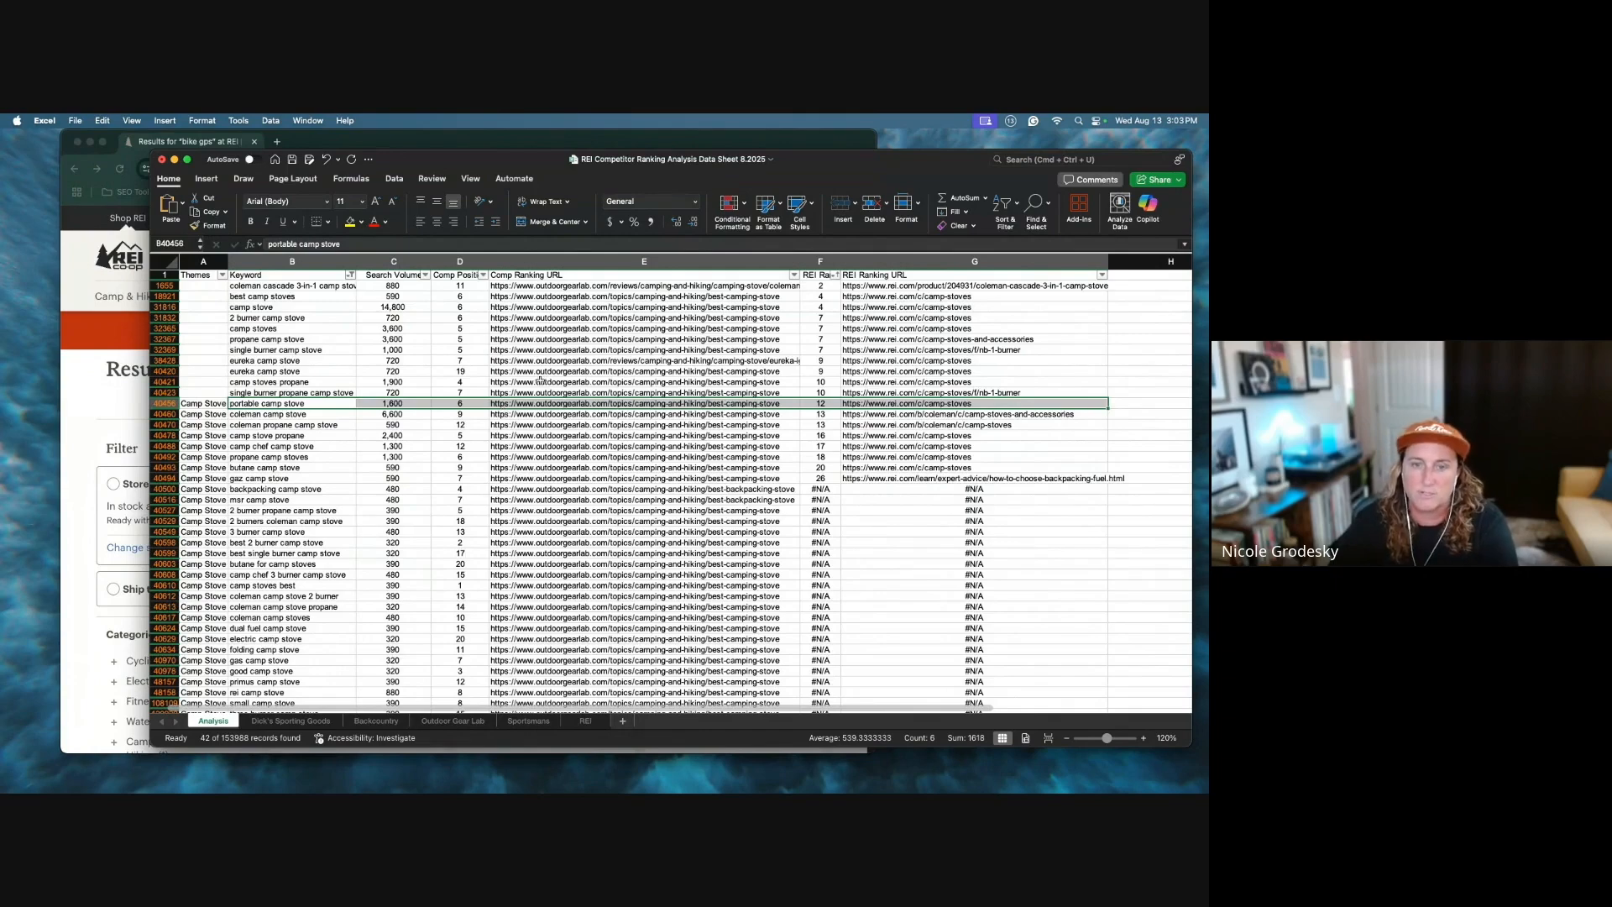
{"action": "left_click", "coordinate": [436, 415]}
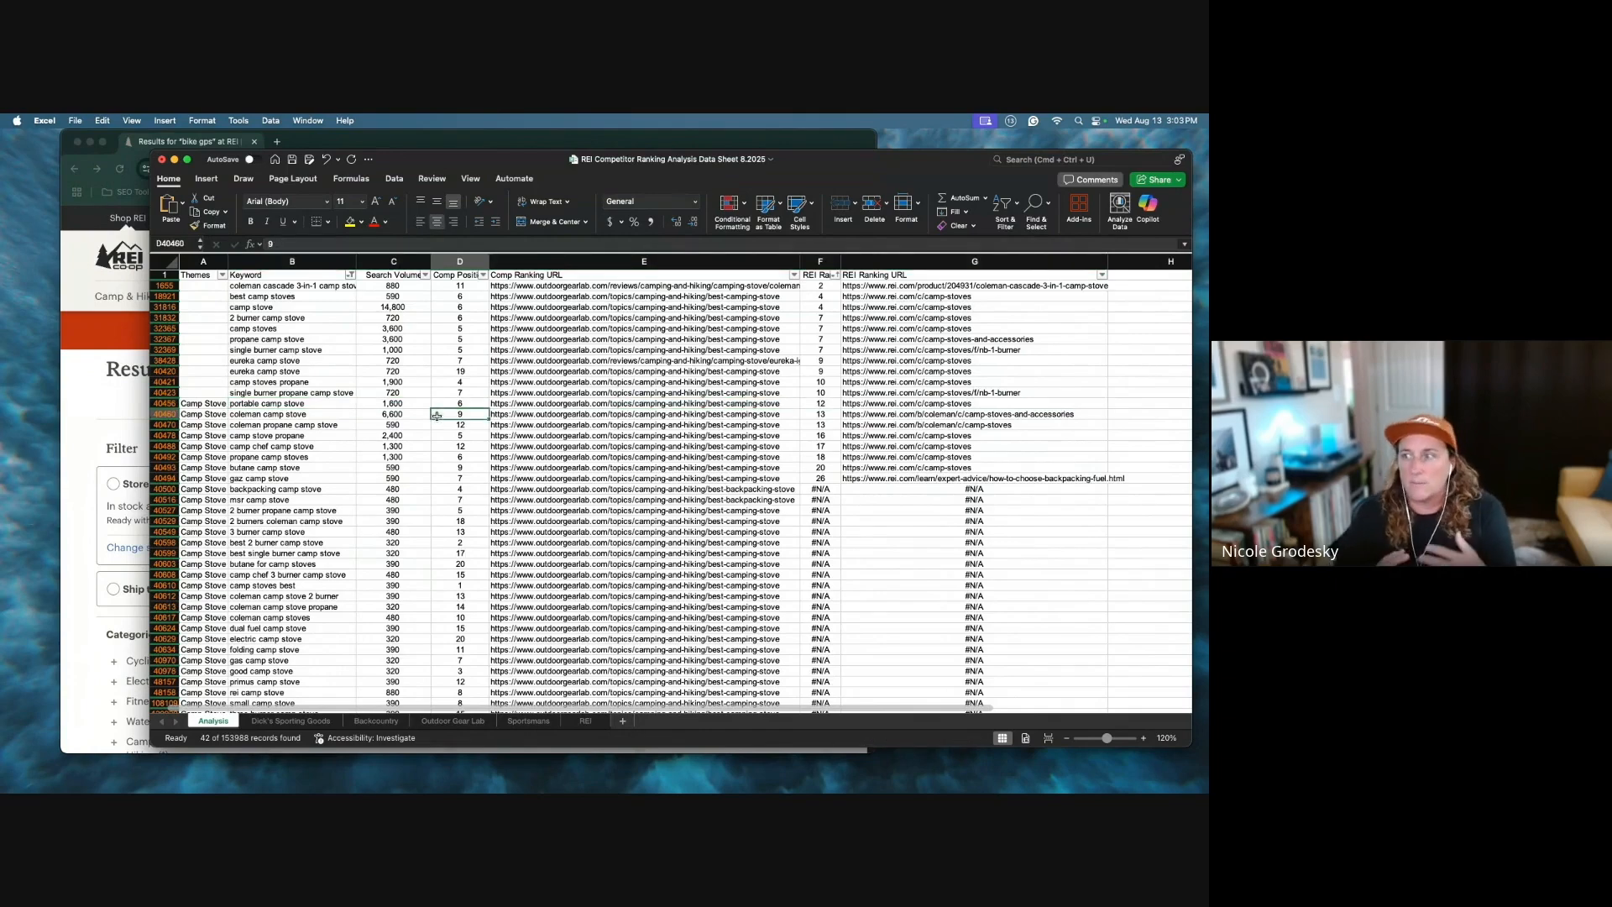
Step: Check REI's Camp & Hike and Climb category navigation in Chrome, and return to the Excel workbook
{"action": "left_click", "coordinate": [102, 453]}
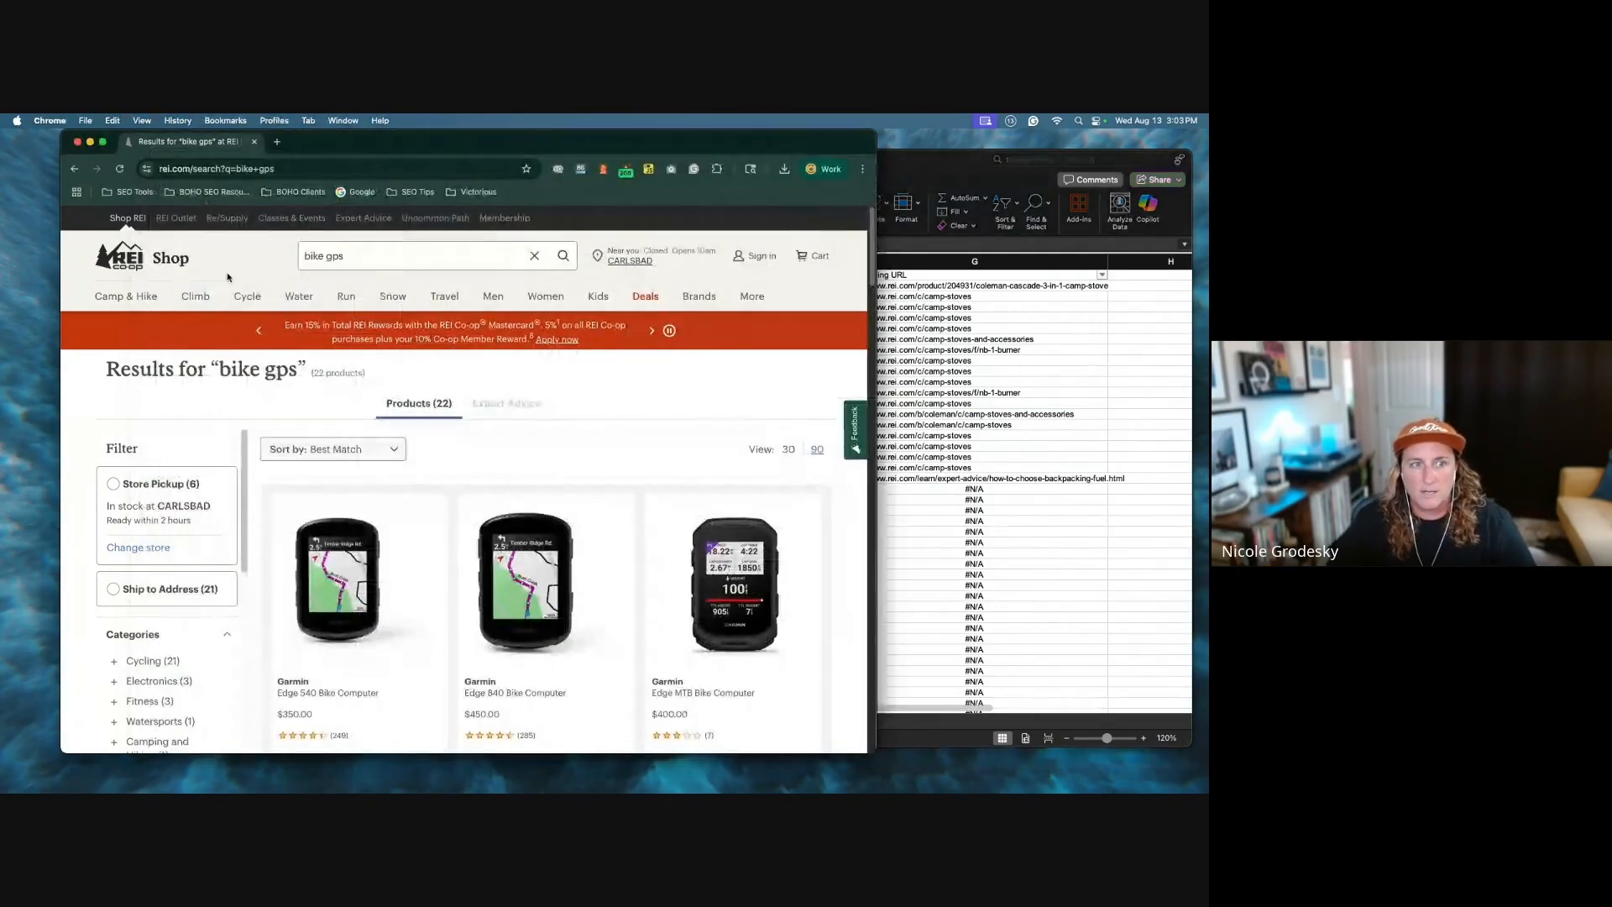
{"action": "left_click", "coordinate": [126, 298]}
{"action": "left_click", "coordinate": [198, 304]}
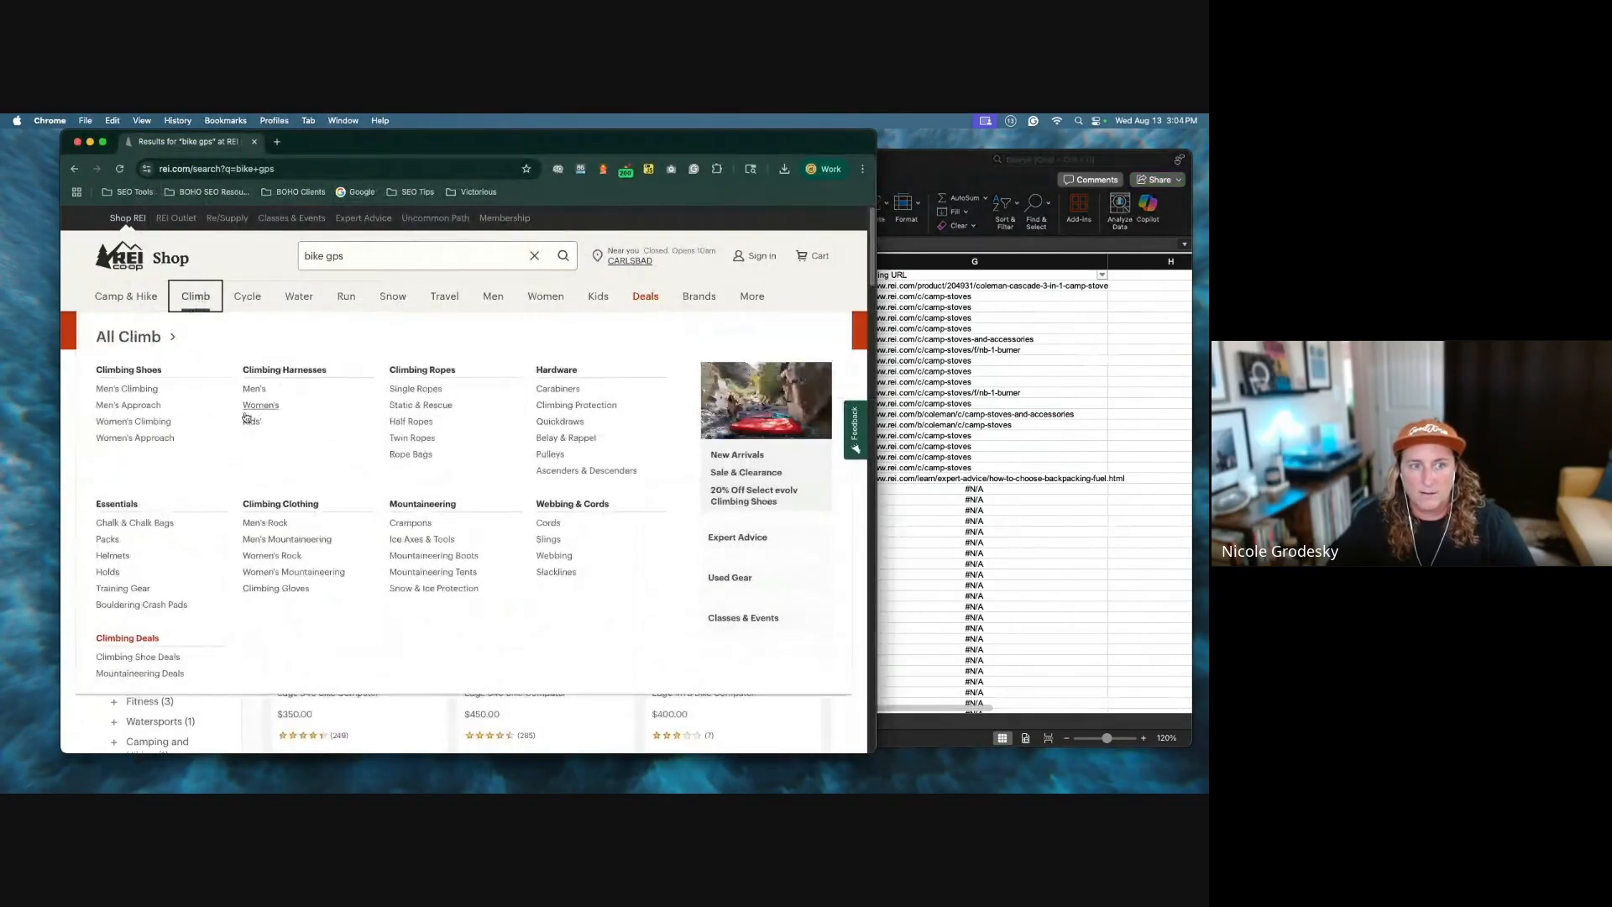
{"action": "key", "text": "super+Tab"}
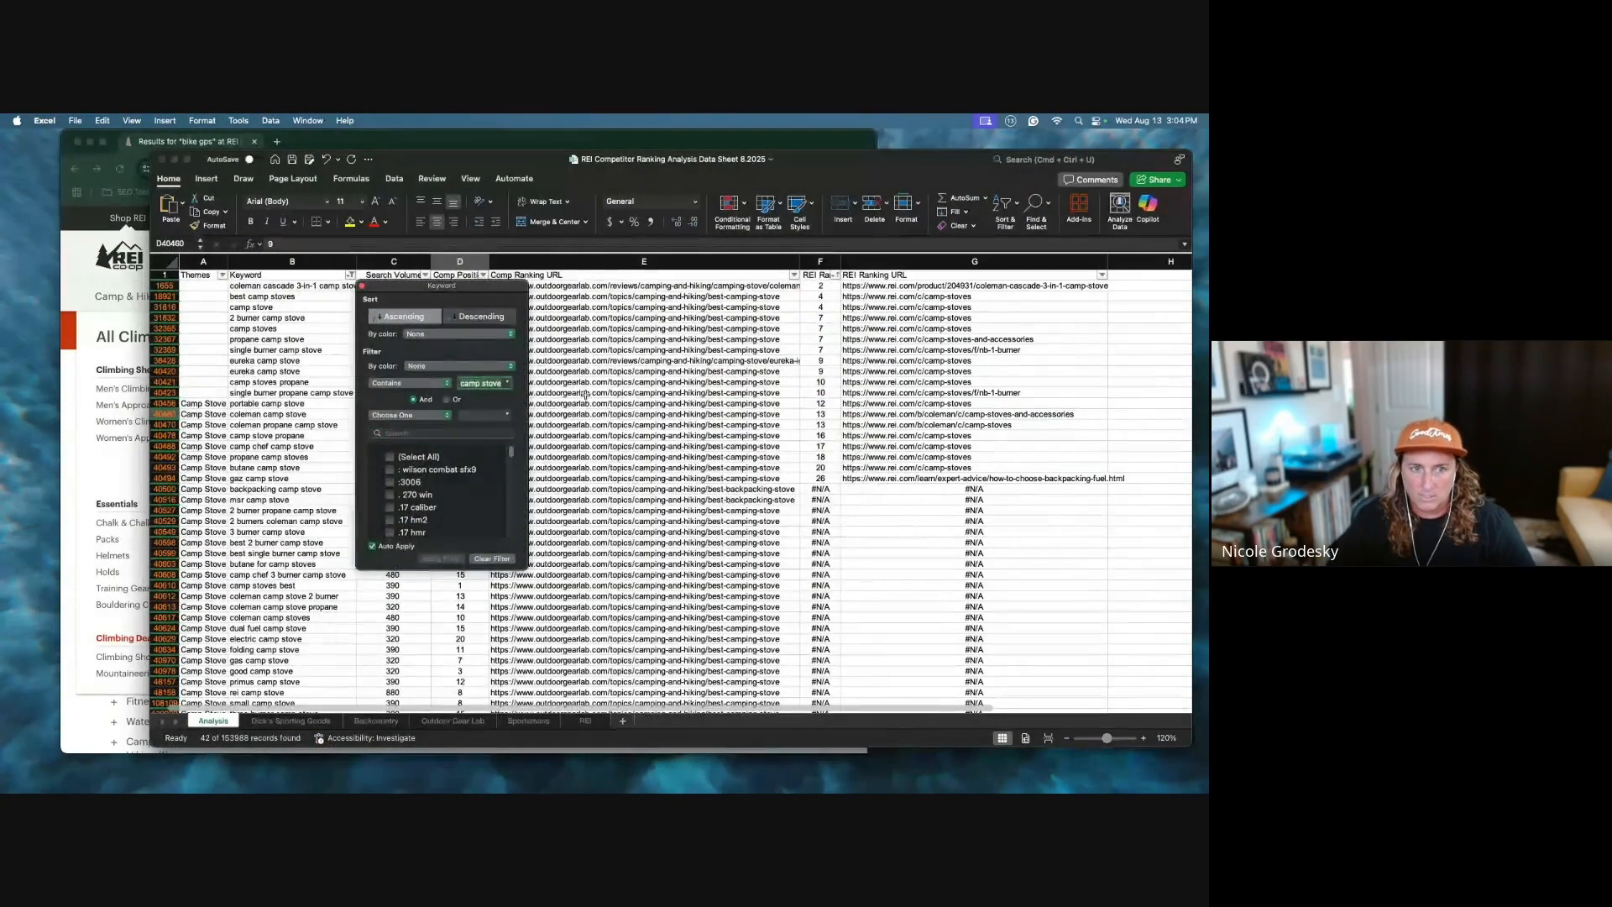
{"action": "left_click", "coordinate": [633, 389]}
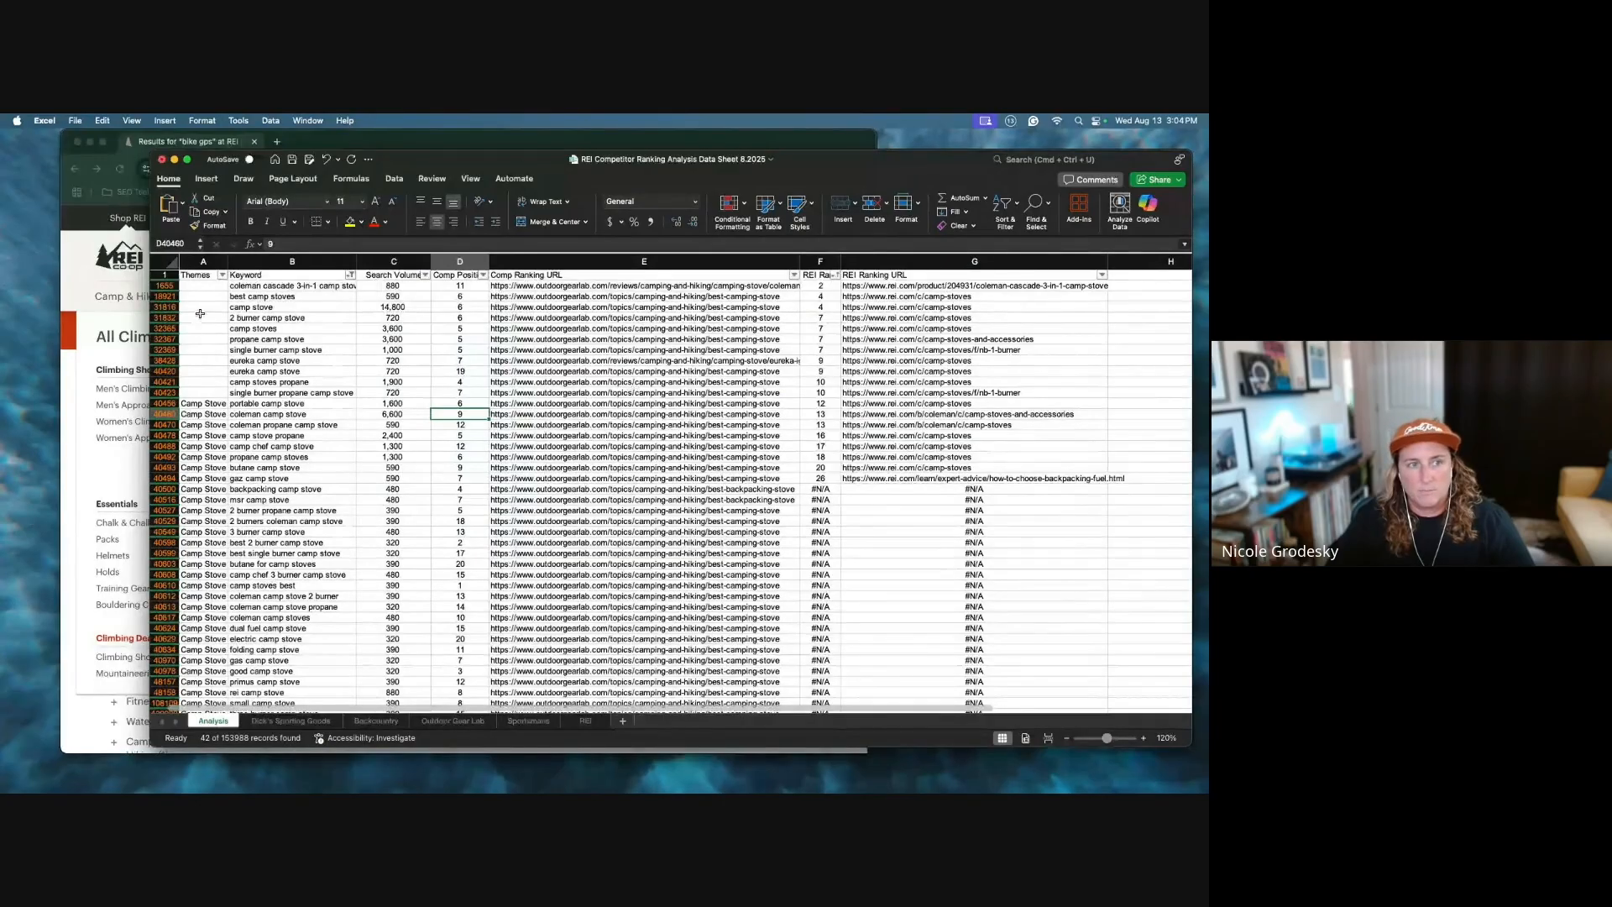
Step: Copy the "Camp Stove" theme into the empty Themes cells from coleman cascade 3-in-1 camp stove through single burner propane camp stove
{"action": "left_click_drag", "start_coordinate": [204, 295], "coordinate": [204, 409]}
{"action": "left_click", "coordinate": [204, 403]}
{"action": "key", "text": "super+c"}
{"action": "left_click_drag", "start_coordinate": [206, 286], "coordinate": [211, 391]}
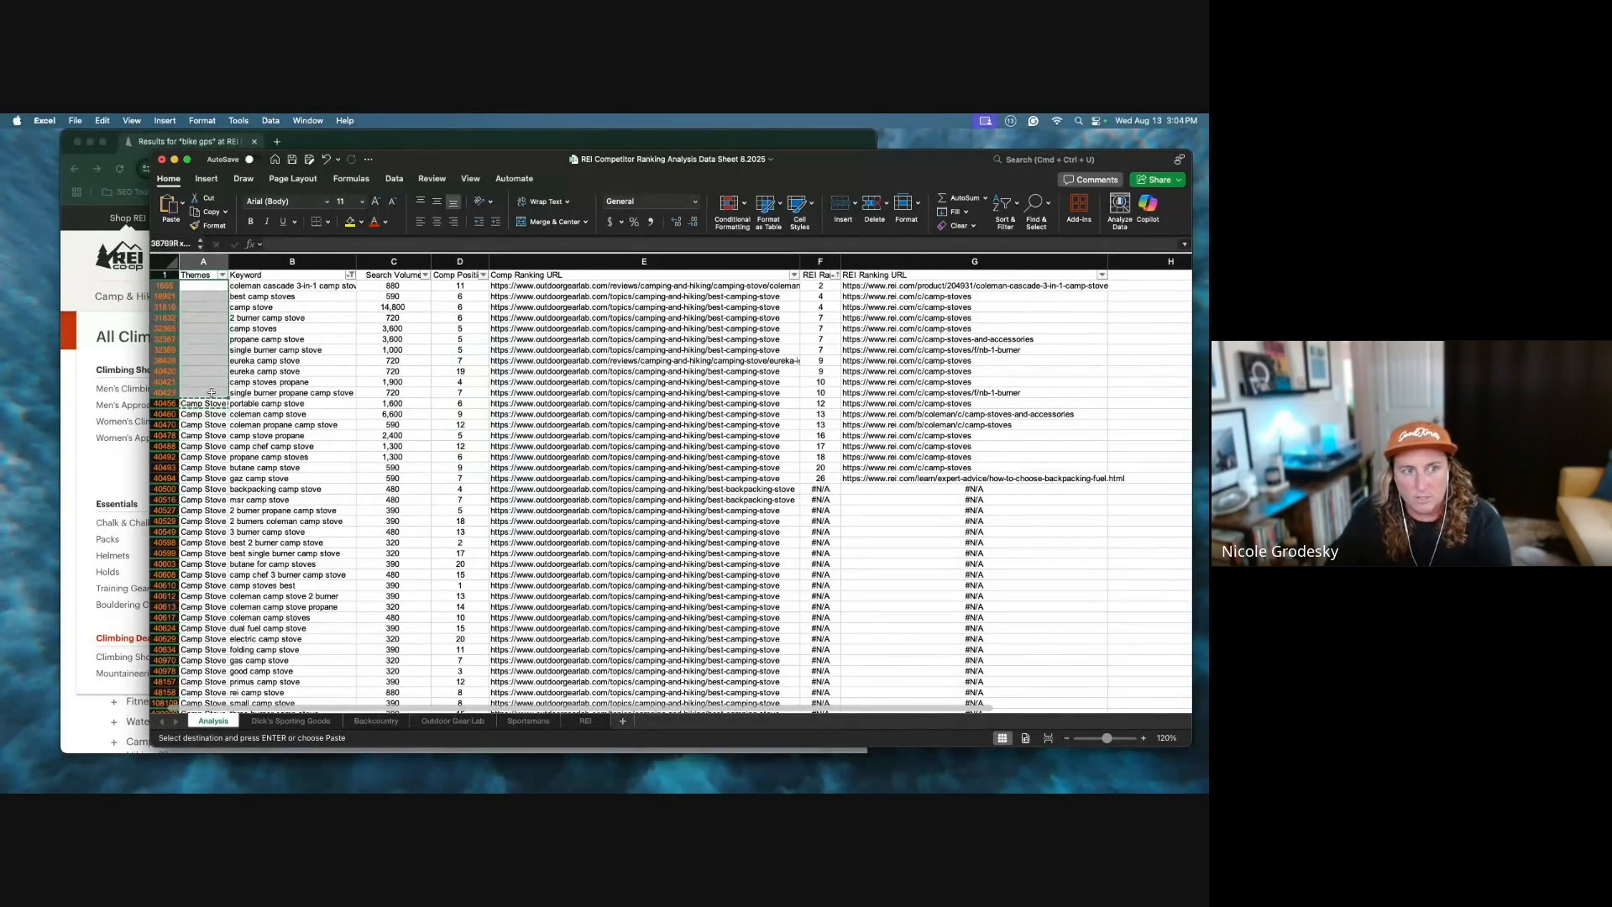
{"action": "key", "text": "super+v"}
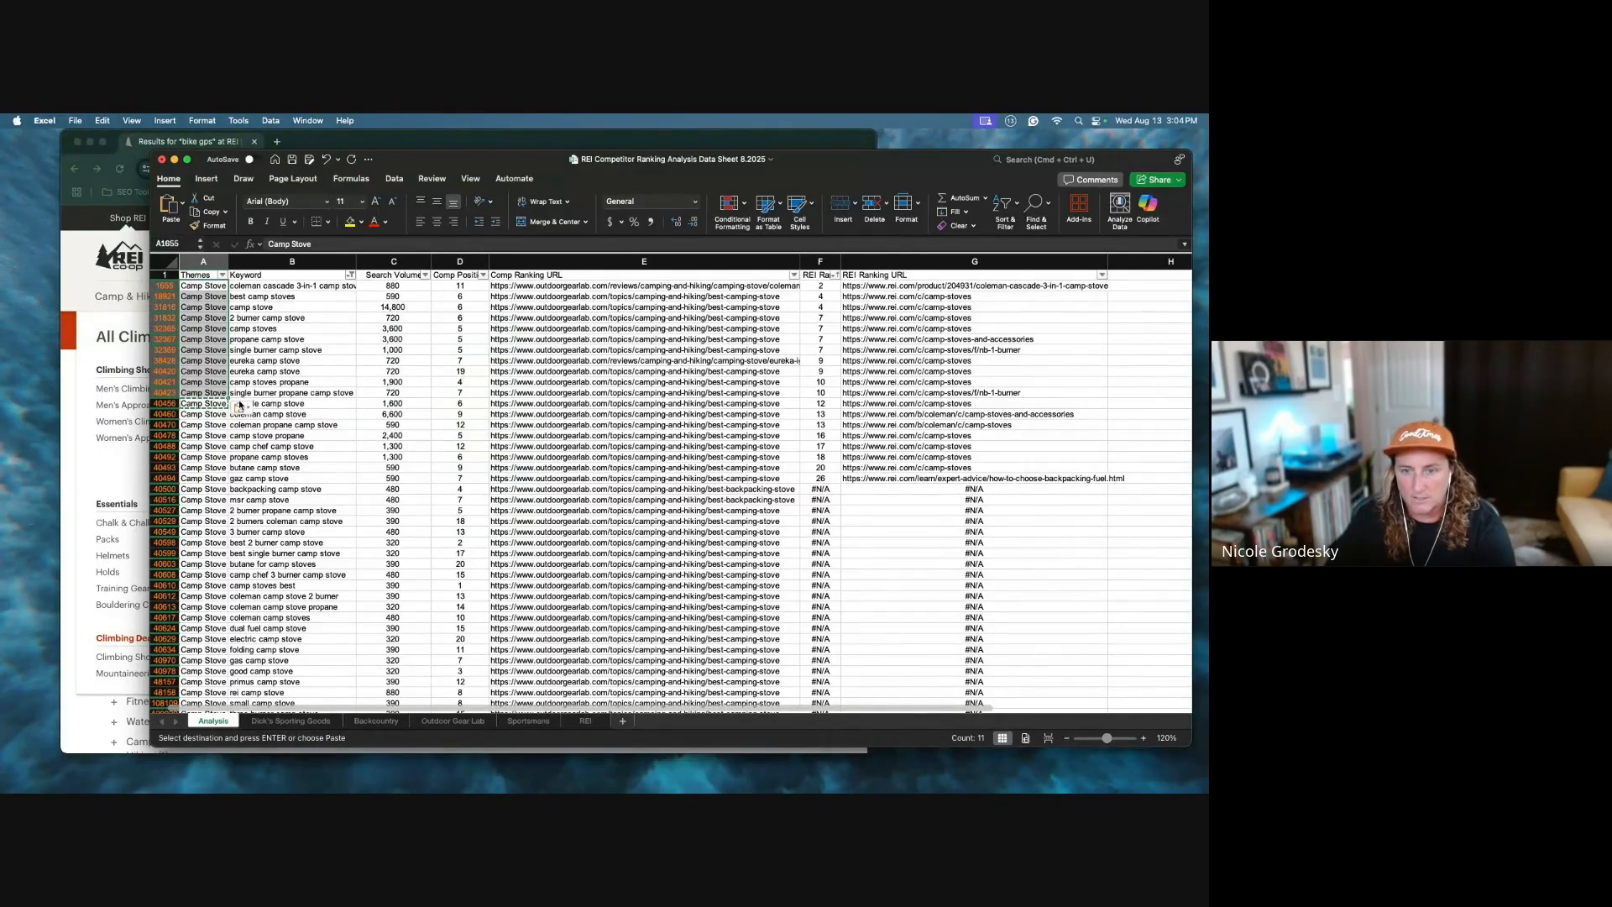
{"action": "left_click", "coordinate": [660, 351]}
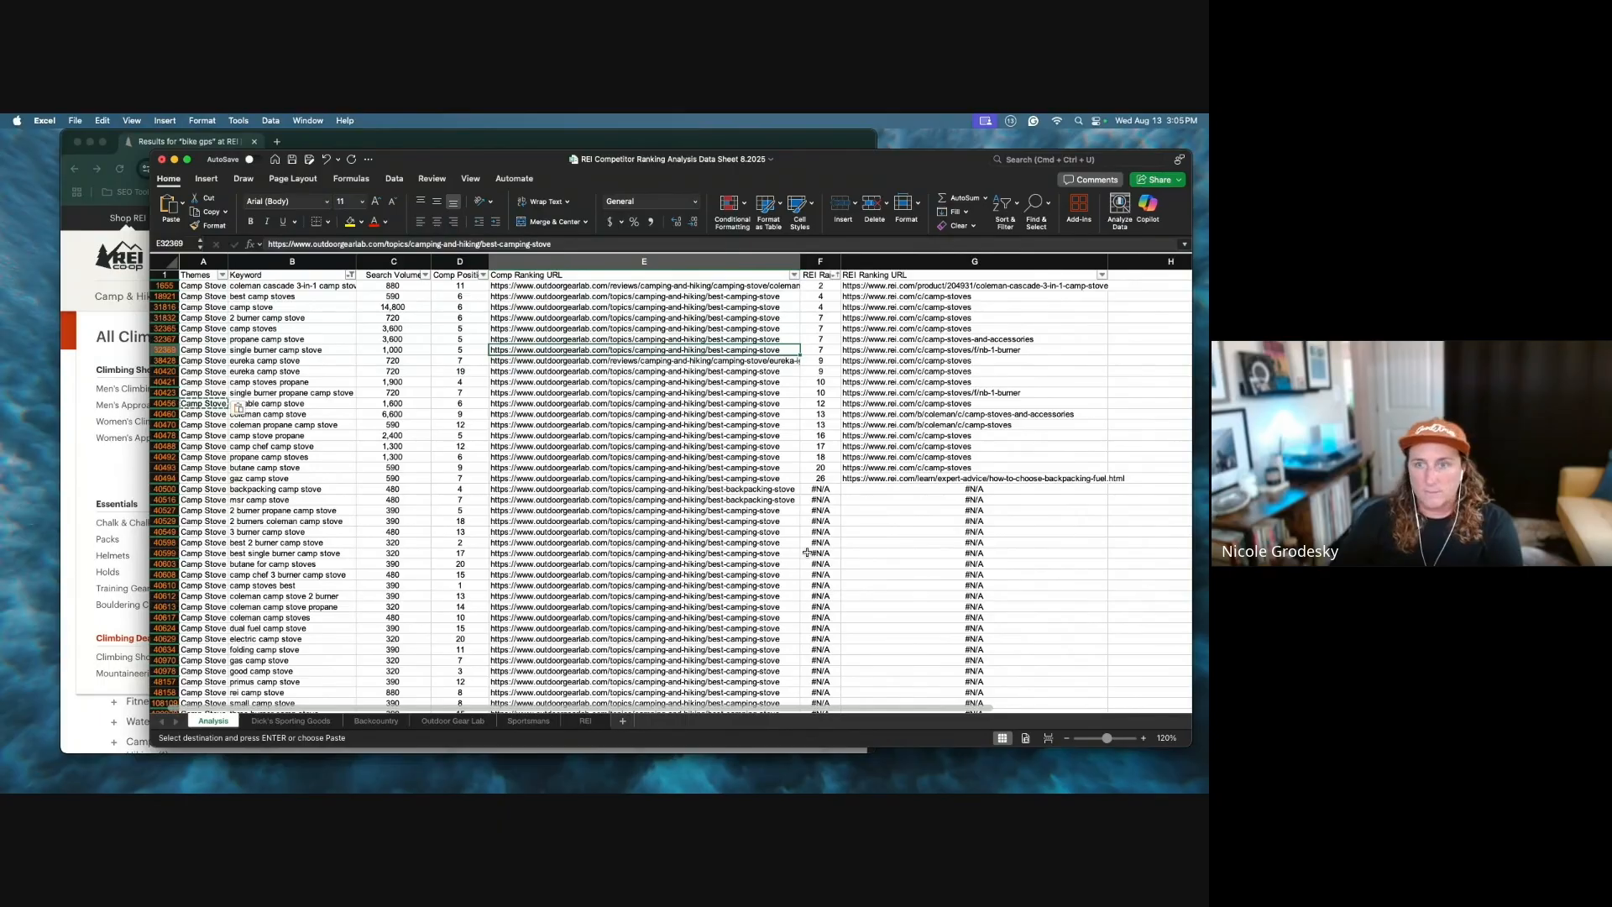
{"action": "left_click_drag", "start_coordinate": [790, 165], "coordinate": [800, 170]}
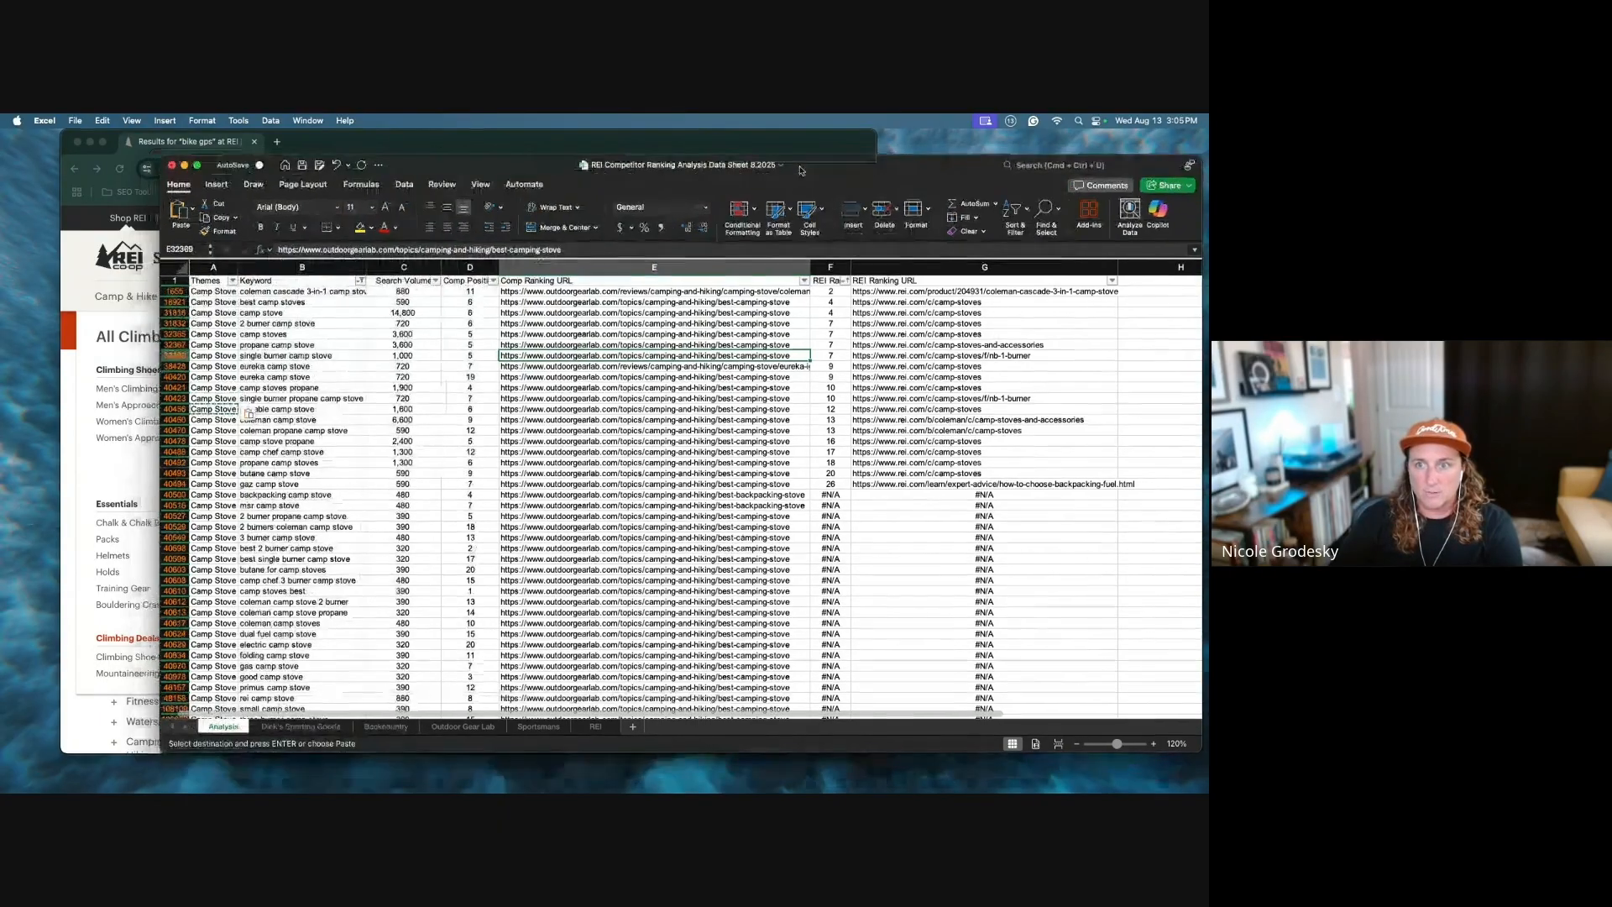